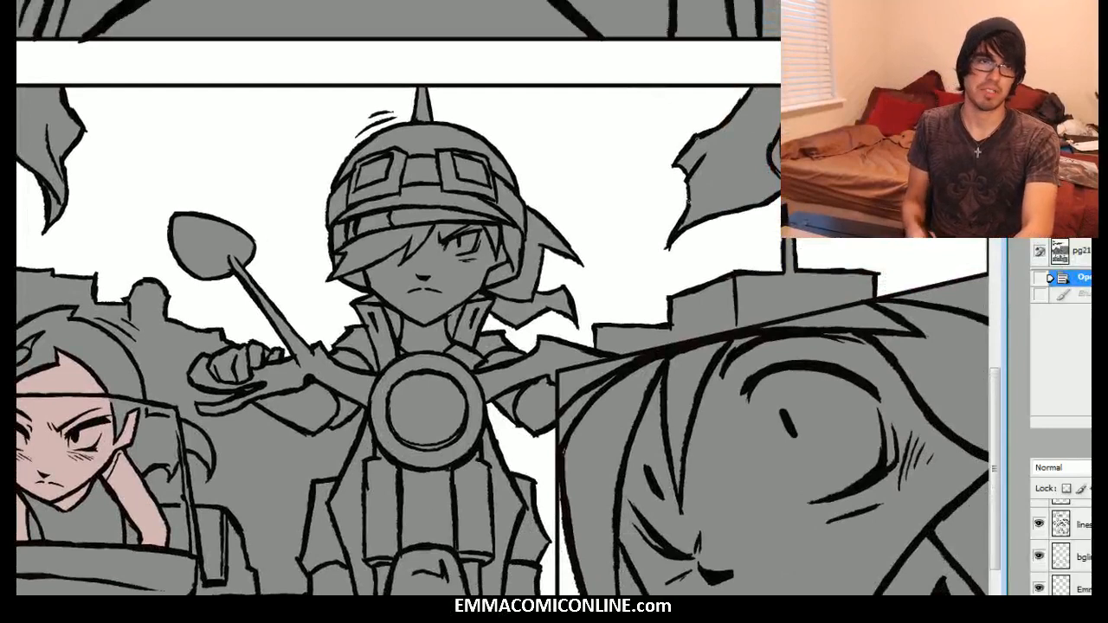
Step: With the INK brush tip, erase the gray fill from the gaps between the two tattered flags and their poles
right_click(424, 286)
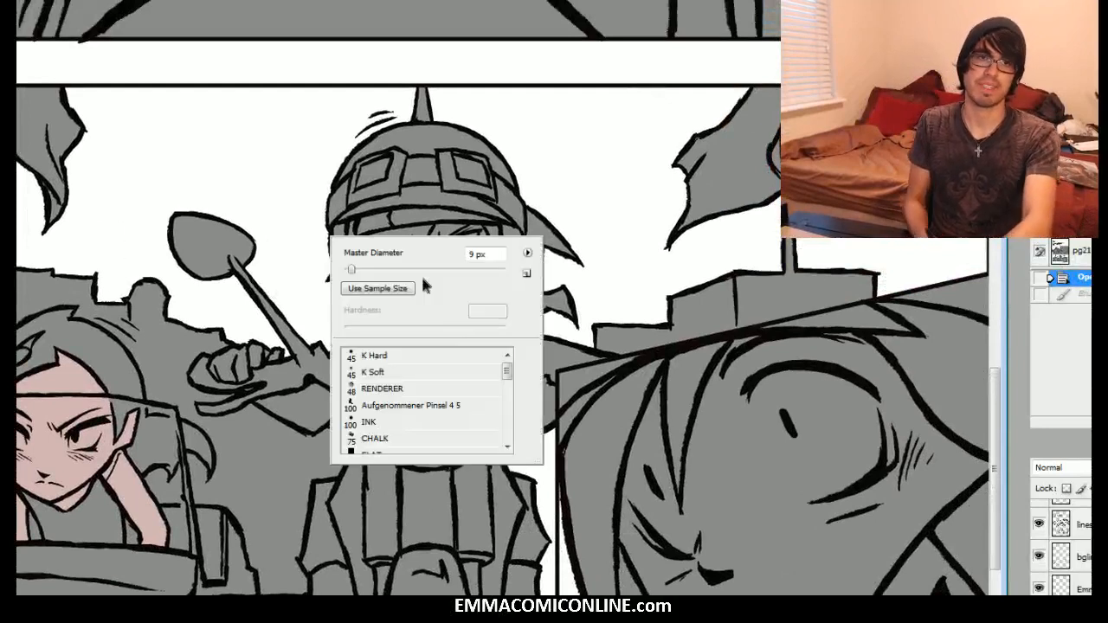
left_click(391, 420)
key("Return")
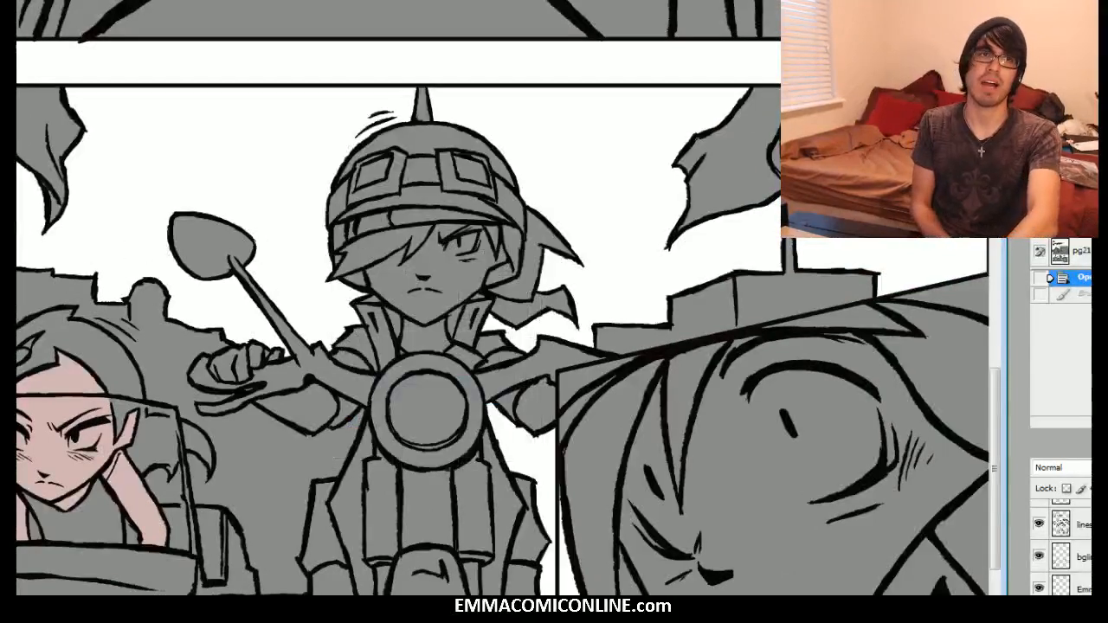
left_click_drag(385, 235, 303, 348)
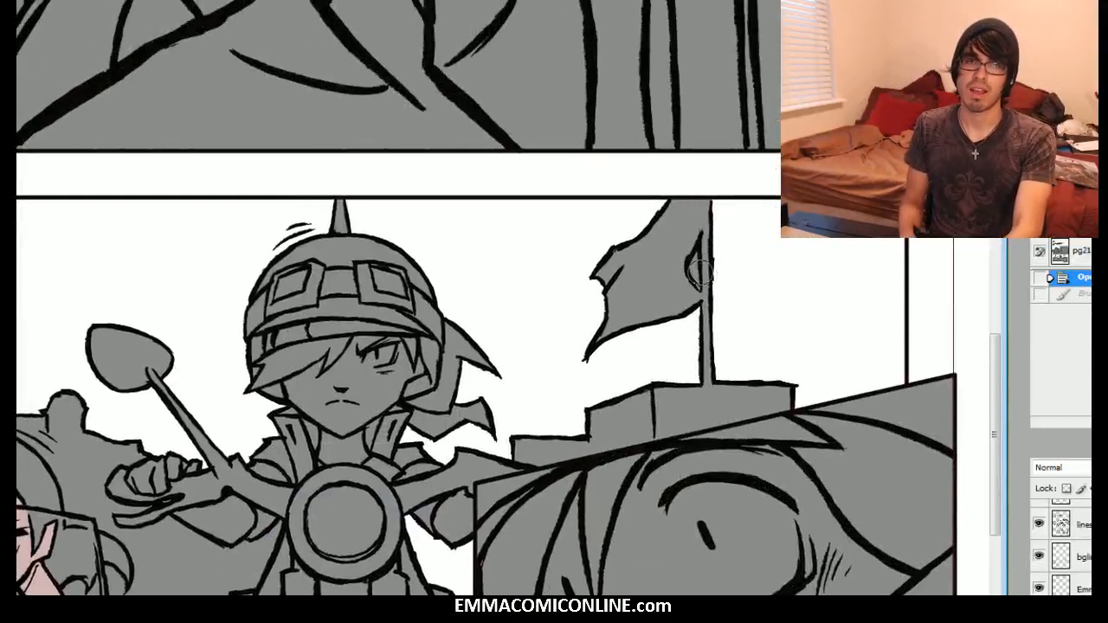
left_click_drag(692, 275, 693, 250)
left_click_drag(203, 201, 474, 261)
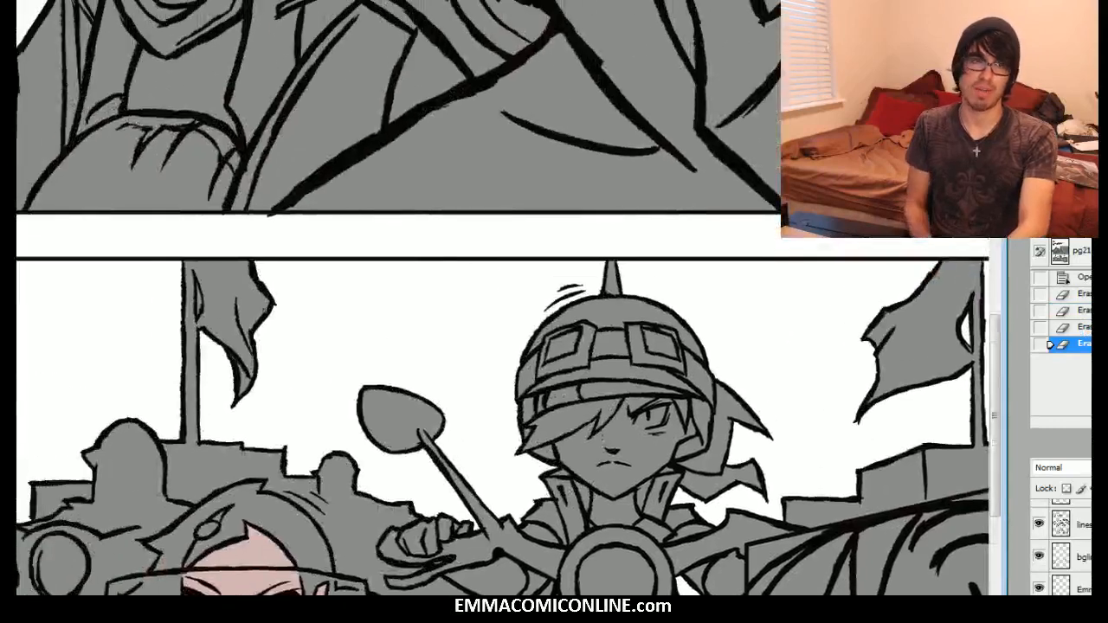
left_click_drag(198, 310, 198, 287)
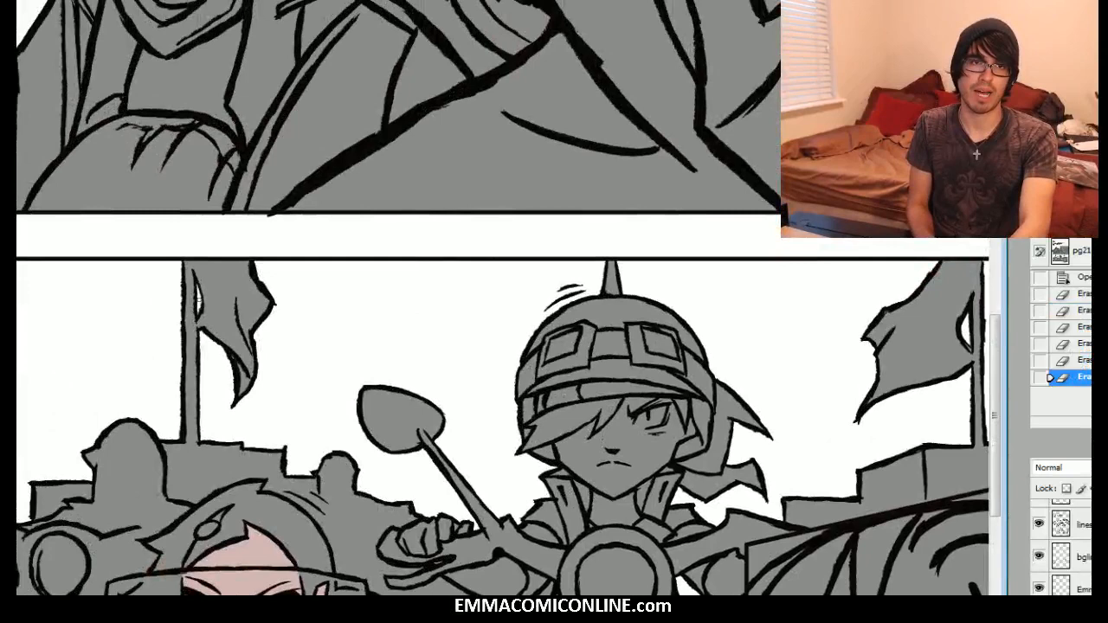
left_click(199, 289)
Step: Look over the upper panels with the vehicles and masked riders for background gaps still covered in gray
mouse_move(554, 432)
left_mouse_down()
mouse_move(378, 276)
mouse_move(319, 137)
mouse_move(257, 131)
mouse_move(257, 213)
mouse_move(525, 463)
left_mouse_up()
left_click_drag(520, 130, 468, 551)
left_click_drag(519, 78, 599, 579)
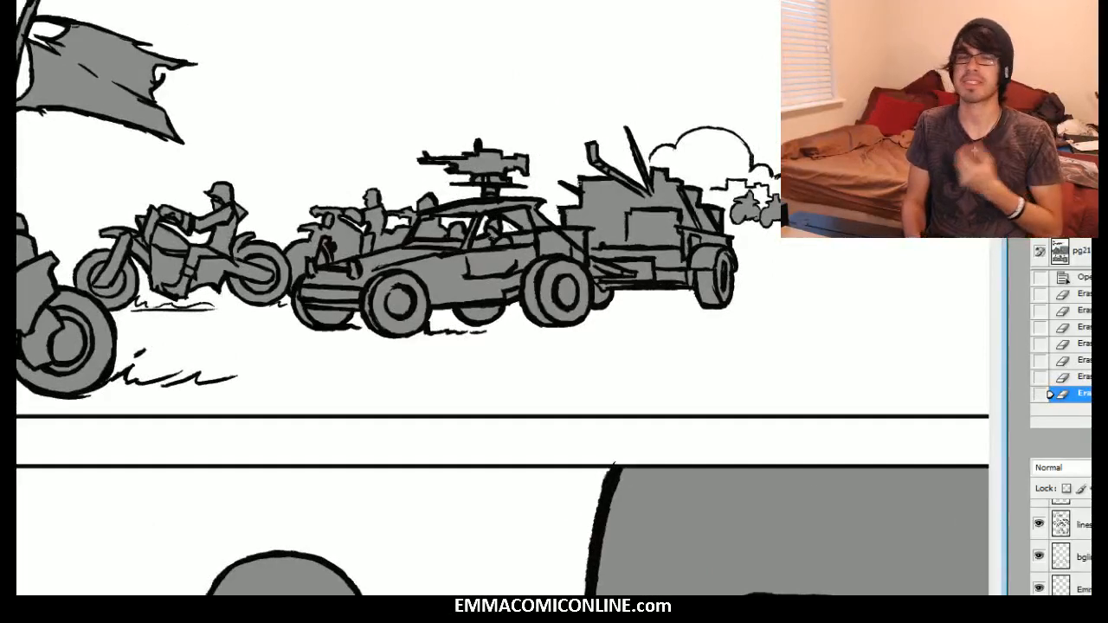
left_click_drag(519, 346, 267, 58)
left_click_drag(390, 554, 627, 41)
left_click_drag(590, 414, 478, 98)
left_click_drag(519, 346, 583, 551)
left_click_drag(519, 216, 592, 542)
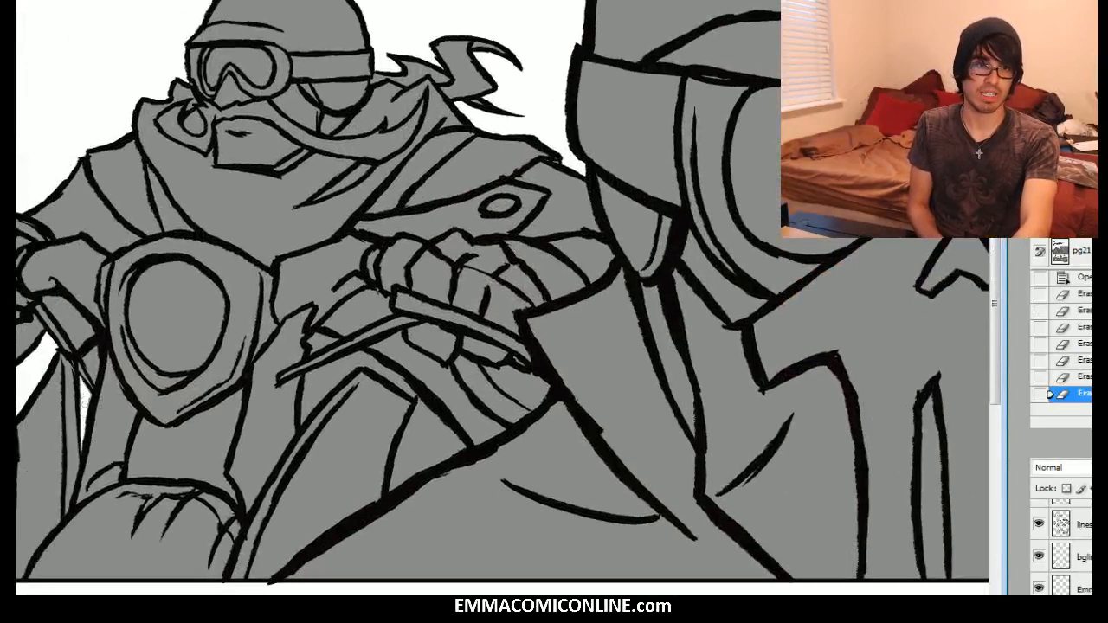
Step: Touch up the line art below the masked rider's handlebar on the lines layer and erase the gray fill inside that gap
left_click_drag(84, 404, 86, 391)
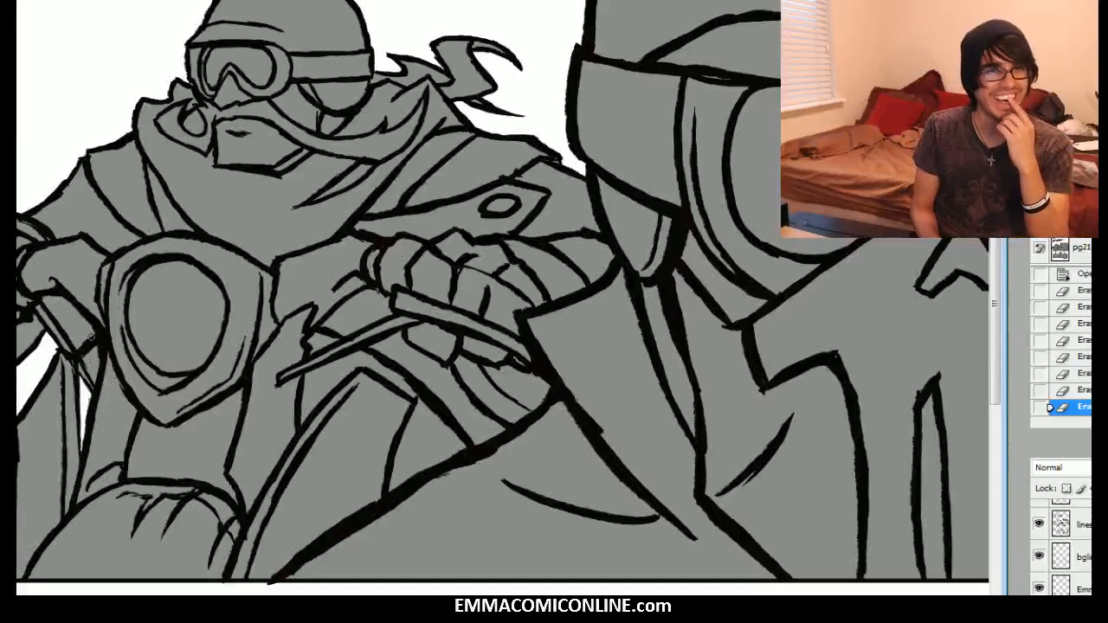
key("ctrl+z")
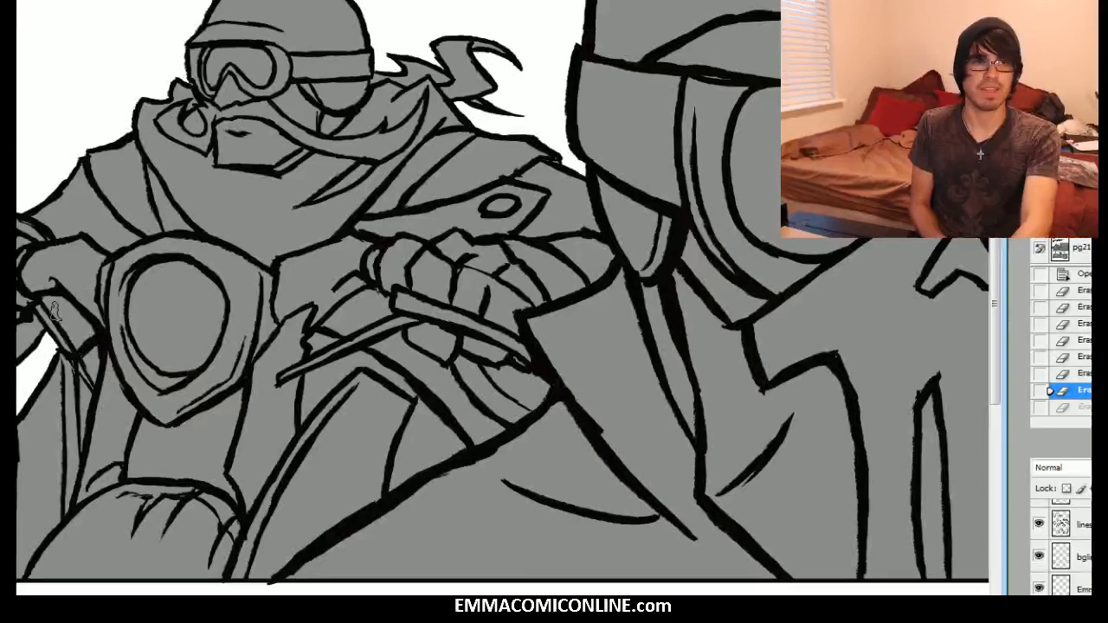
left_click(1079, 524)
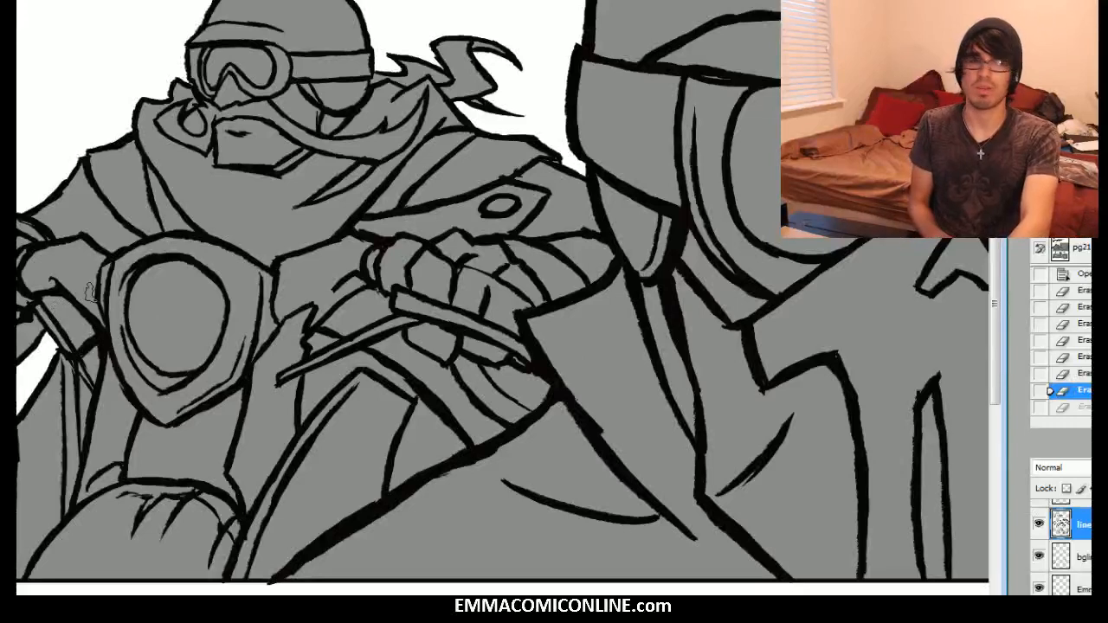
left_click_drag(54, 317, 71, 301)
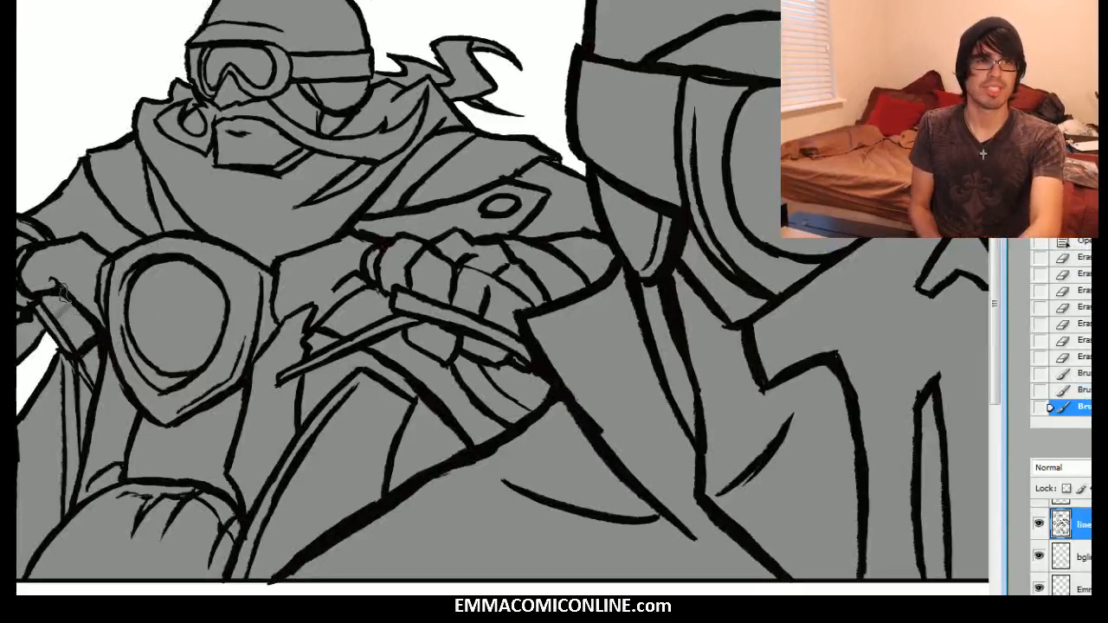
left_click_drag(70, 302, 59, 315)
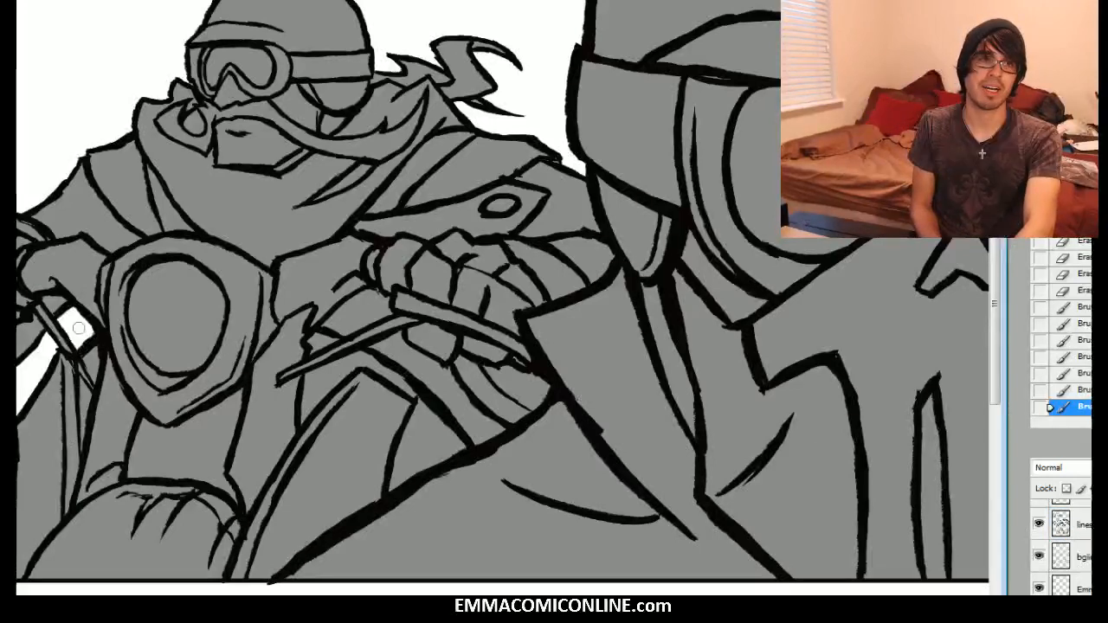
left_click(89, 327)
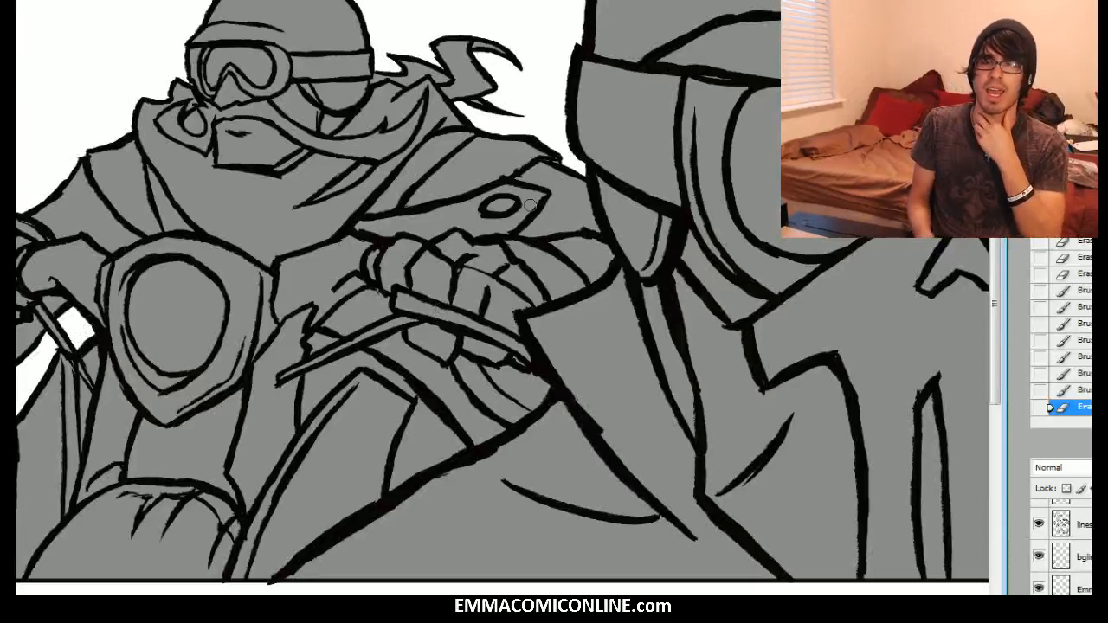
Step: Select the helmeted rider's face area and create a new layer named "niko skin" above the Emma layer
mouse_move(529, 205)
left_mouse_down()
mouse_move(400, 124)
mouse_move(326, 222)
mouse_move(394, 298)
mouse_move(446, 317)
mouse_move(511, 260)
mouse_move(489, 191)
mouse_move(334, 259)
mouse_move(227, 285)
mouse_move(227, 311)
mouse_move(269, 366)
mouse_move(295, 348)
mouse_move(306, 357)
mouse_move(478, 228)
mouse_move(457, 214)
left_mouse_up()
scroll(508, 297, "down", 10)
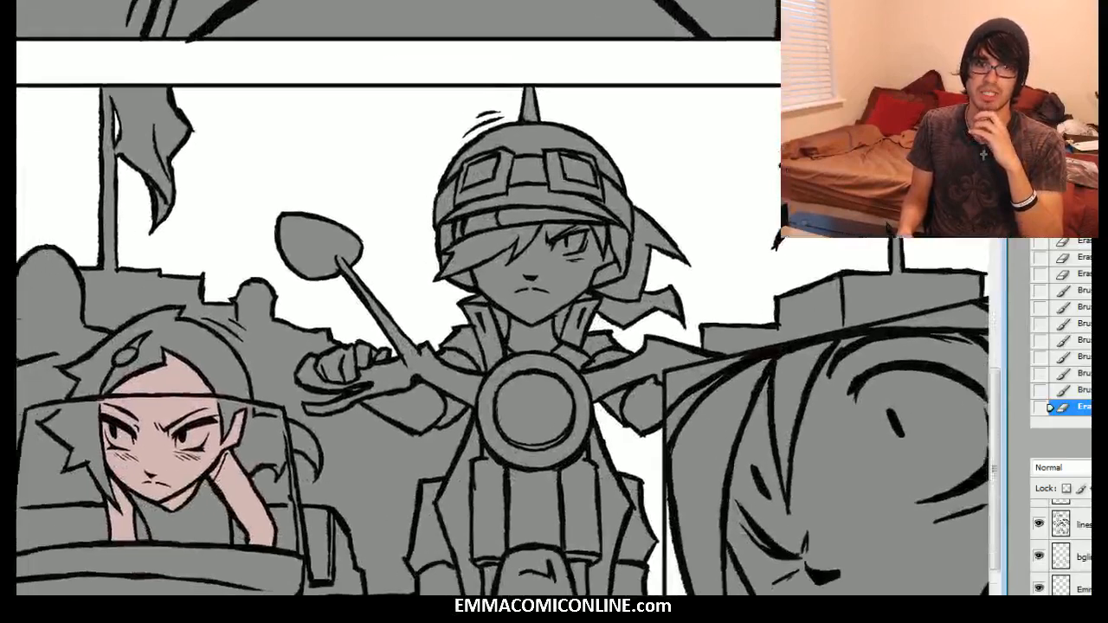
left_click_drag(508, 298, 589, 588)
left_click_drag(590, 173, 441, 9)
left_click_drag(484, 450, 586, 185)
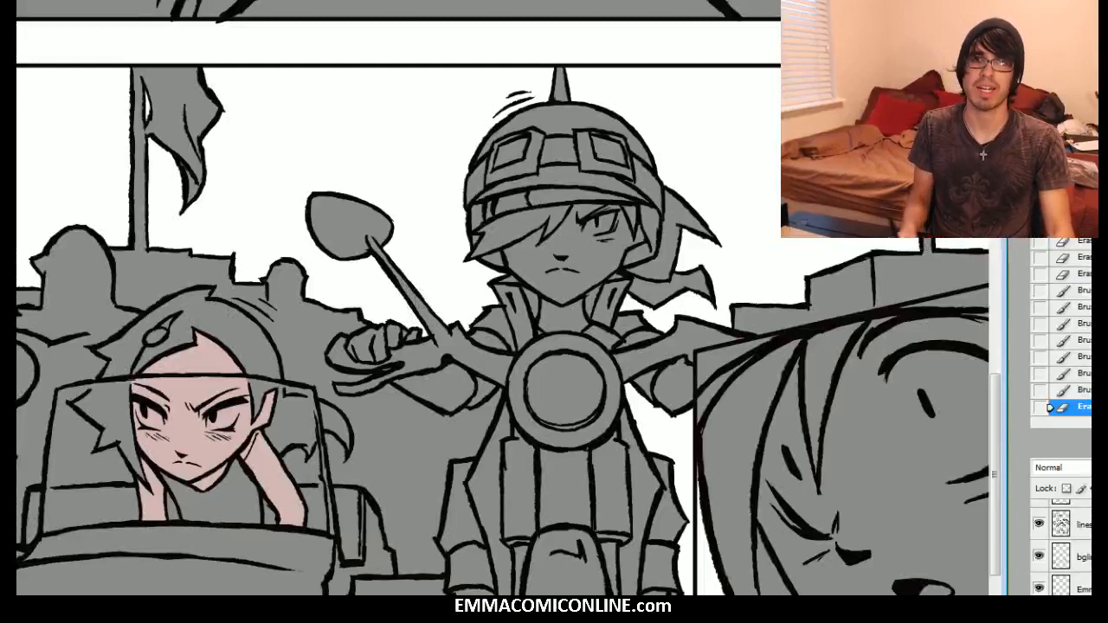
left_click_drag(606, 259, 680, 282)
key("ctrl+plus")
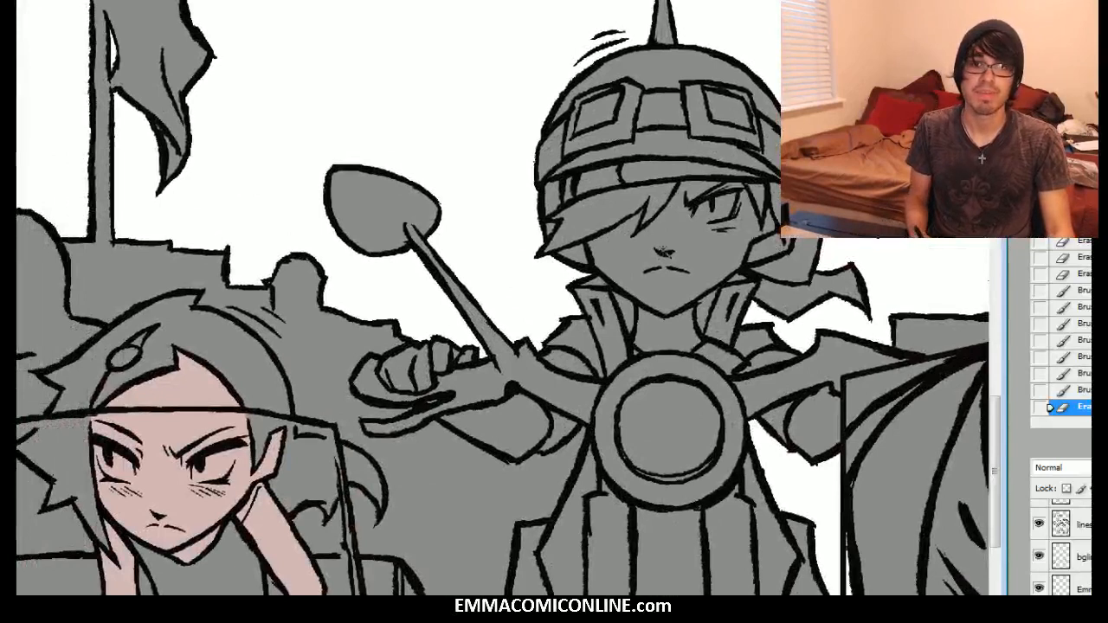
left_click(1077, 587)
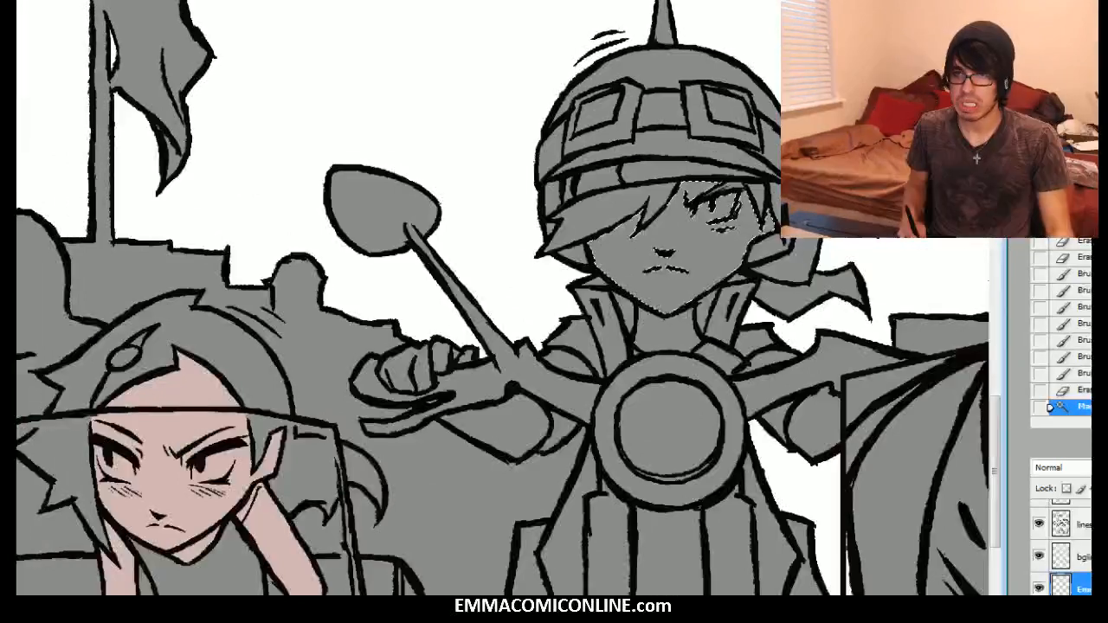
key("ctrl+shift+n")
type("nik")
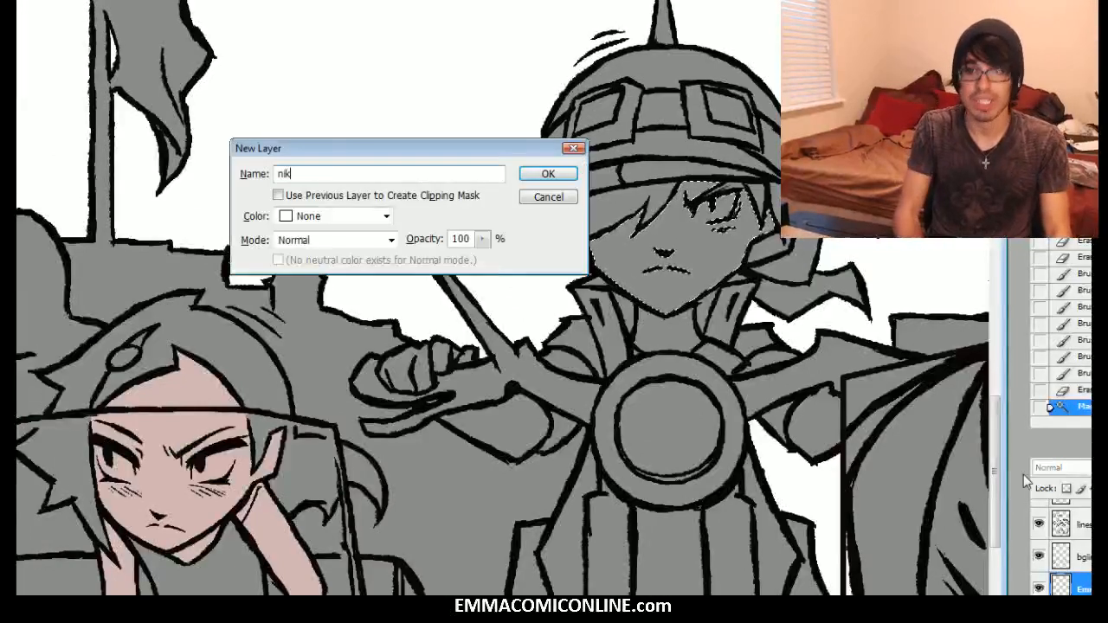
type("o skin")
key("Return")
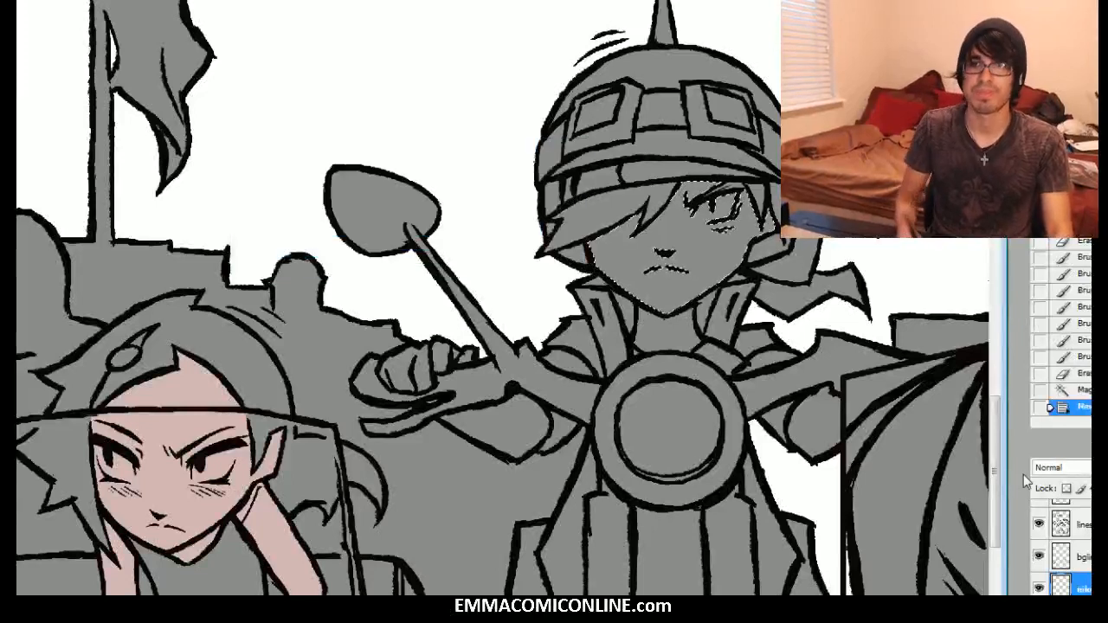
Step: Add the rider's fingers, neck and the close-up face in the adjacent panel to the selection, and expand the selection
left_click(439, 356, "shift")
left_click(463, 357, "shift")
left_click(446, 353, "shift")
left_click(413, 372, "shift")
left_click_drag(407, 372, 52, 319)
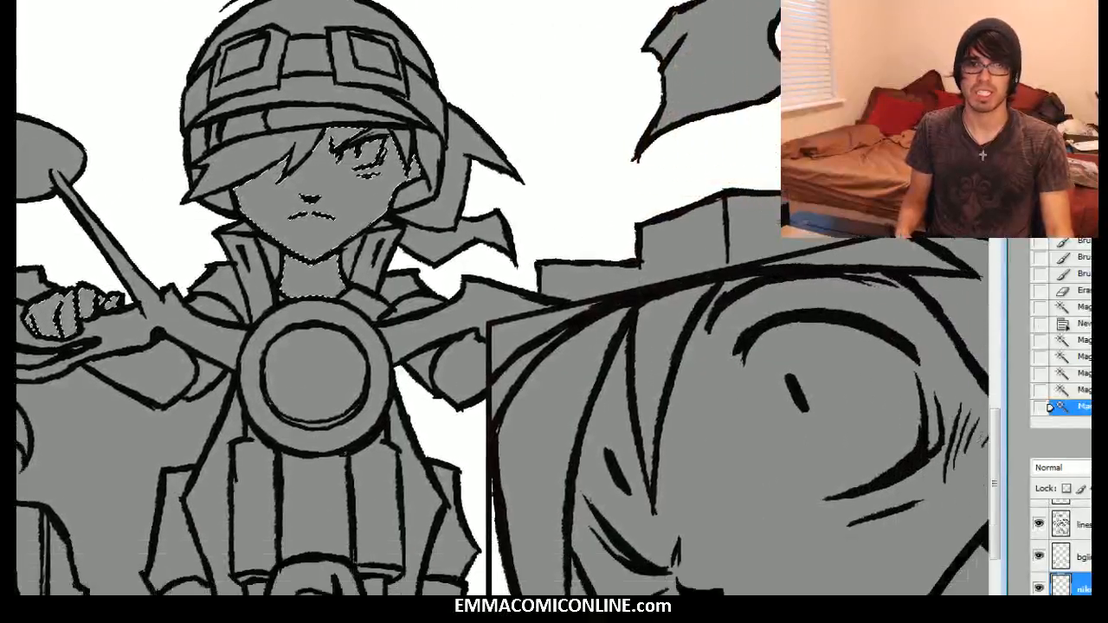
left_click_drag(563, 155, 495, 87)
left_click_drag(722, 483, 571, 387)
left_click(682, 400, "shift")
left_click_drag(519, 259, 818, 532)
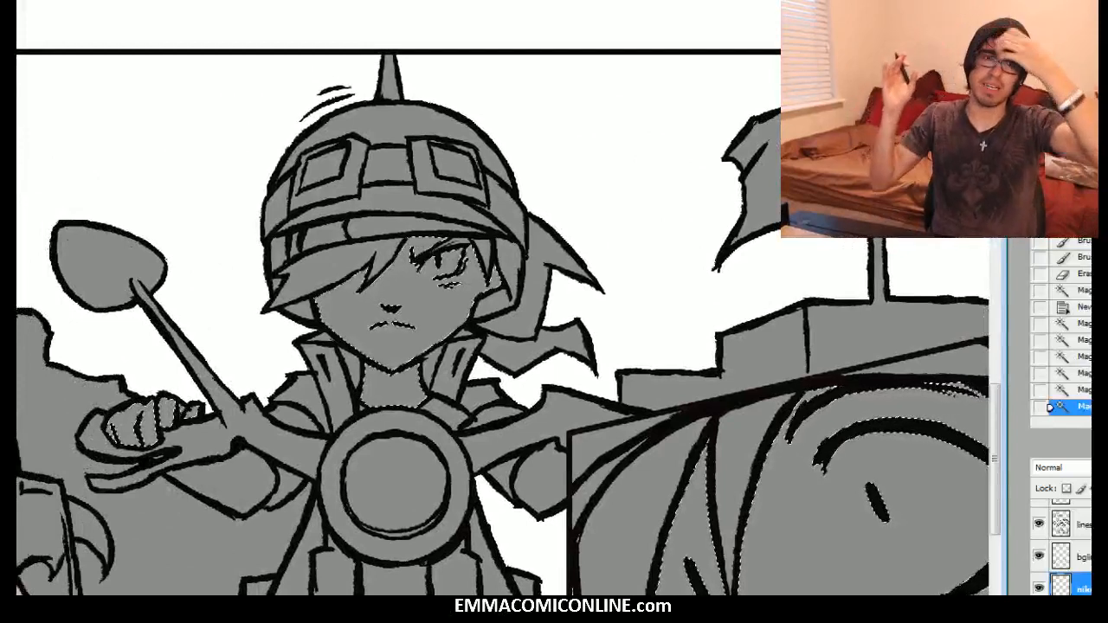
left_click_drag(433, 346, 432, 237)
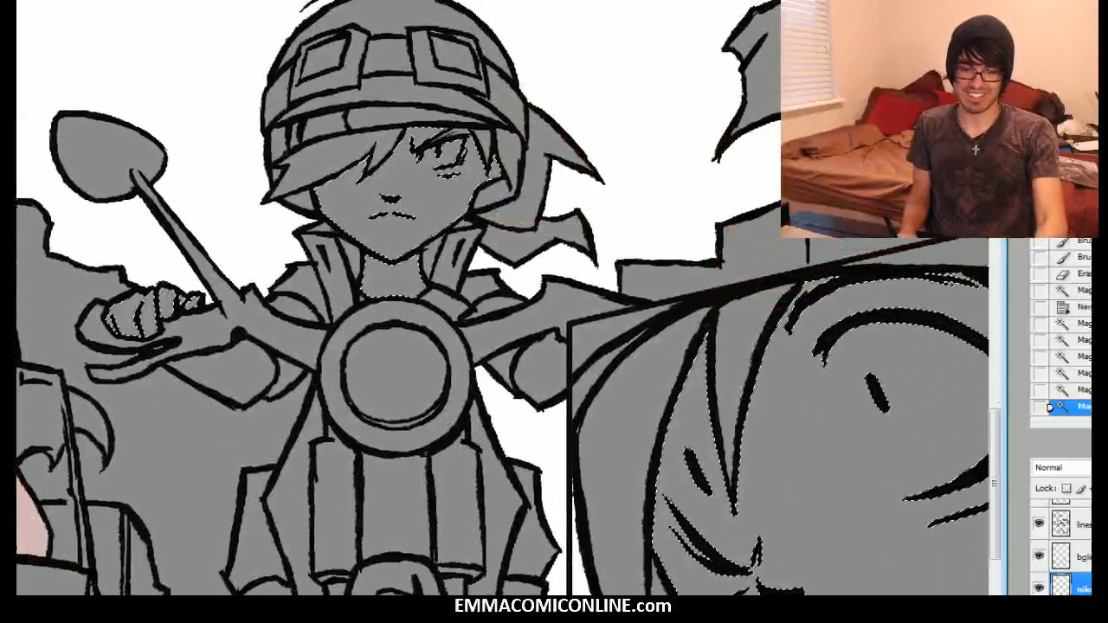
key("Return")
Step: Set the foreground color to brownish skin tone #ad958e, fill the selected skin areas with it and deselect
key("alt+BackSpace")
key("ctrl+z")
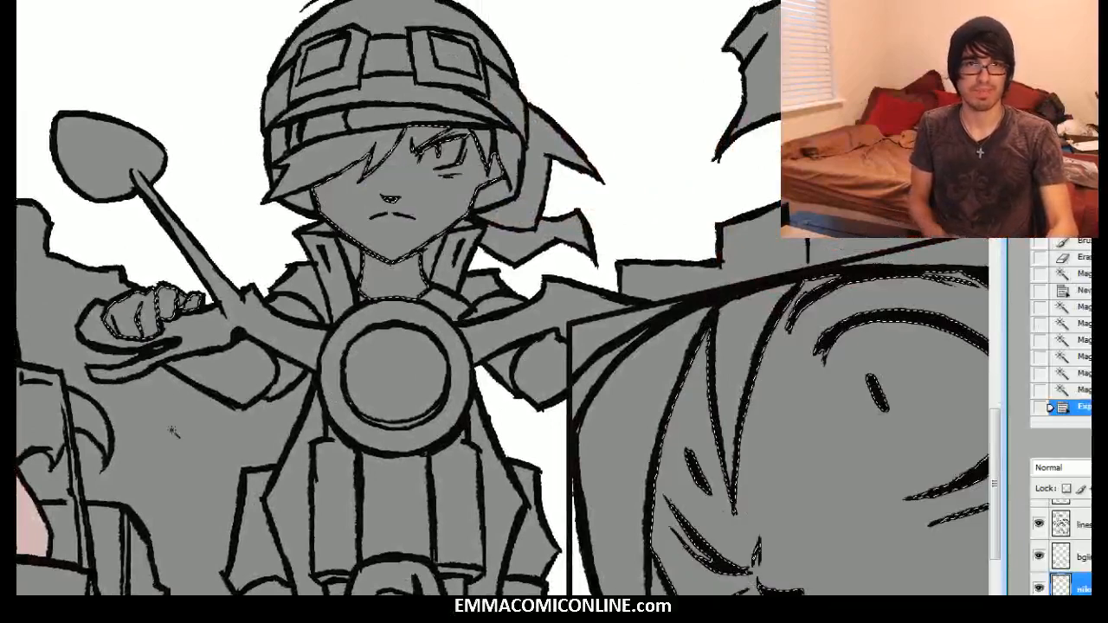
left_click(8, 432)
left_click(657, 294)
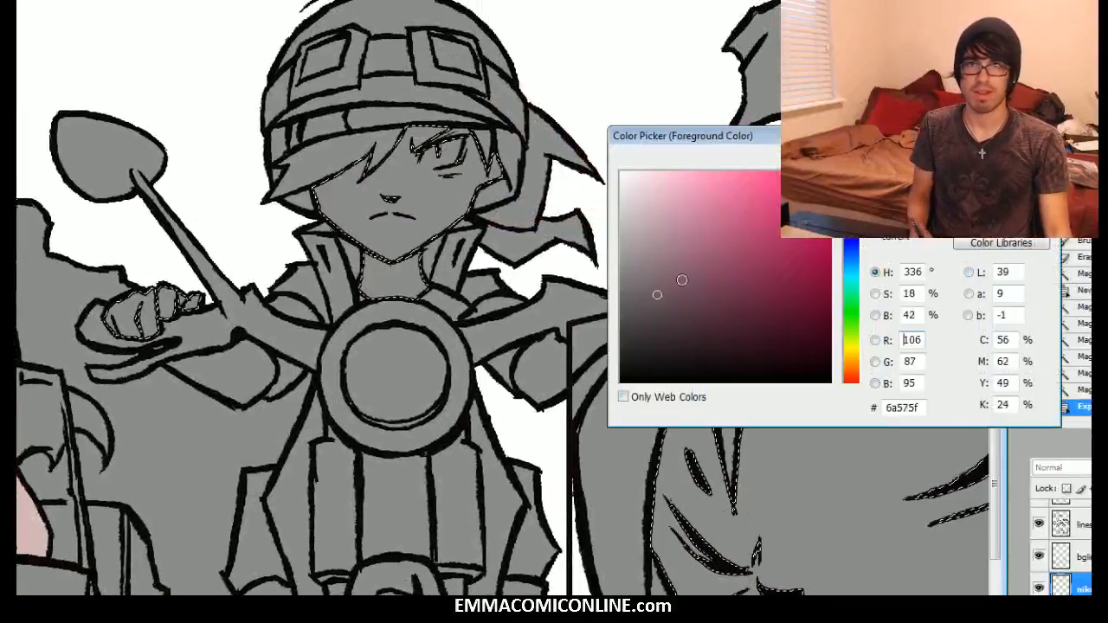
left_click(851, 380)
left_click(657, 257)
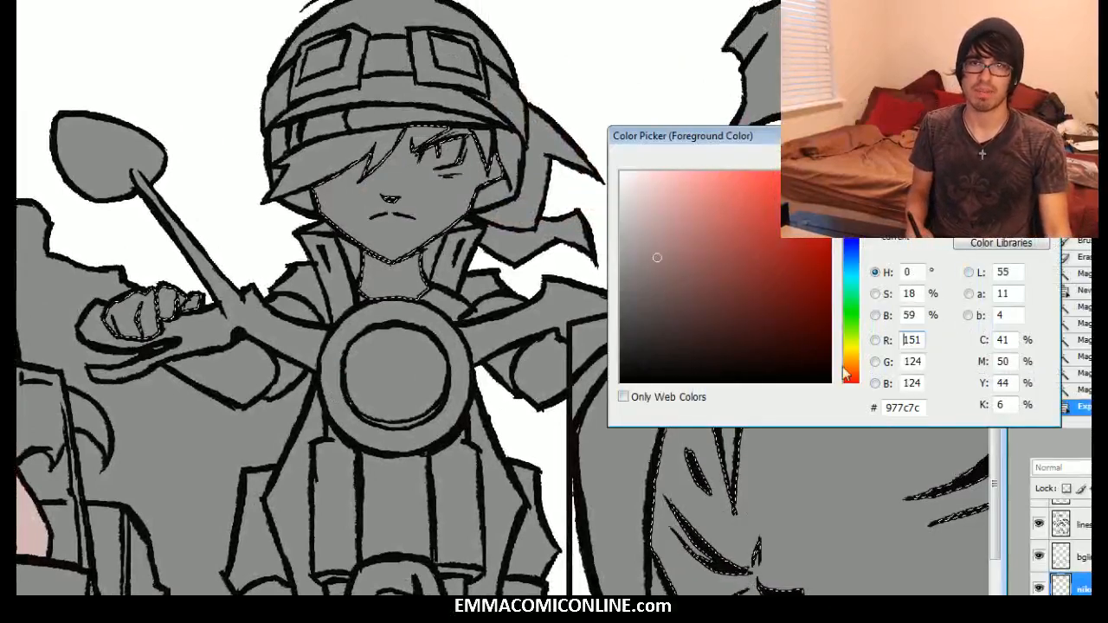
left_click(851, 374)
left_click(657, 244)
left_click_drag(657, 244, 657, 239)
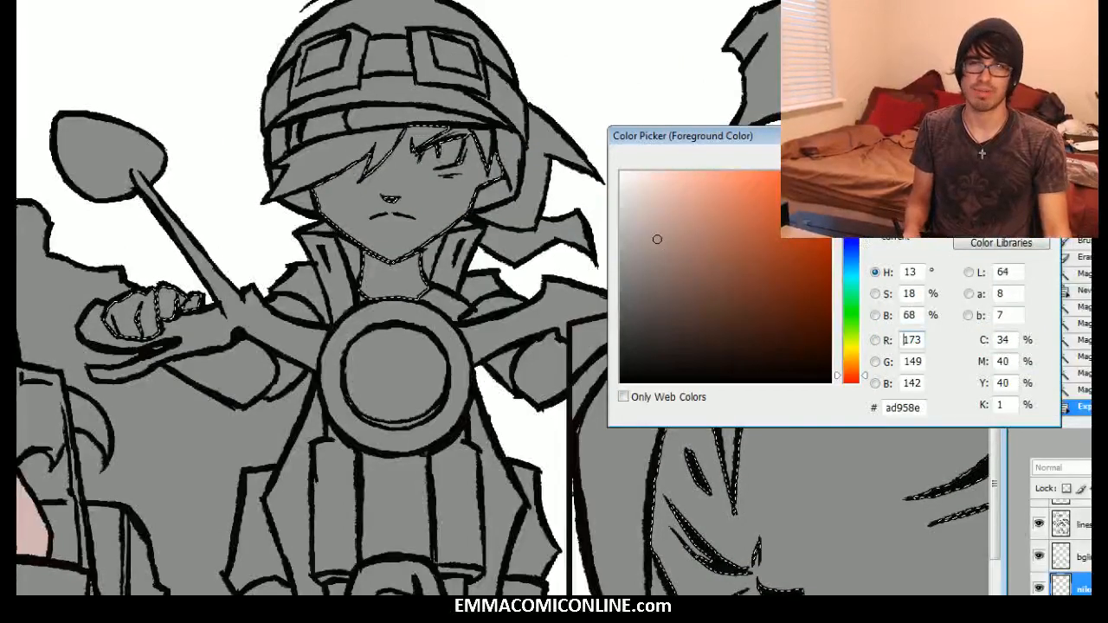
key("Return")
key("alt+BackSpace")
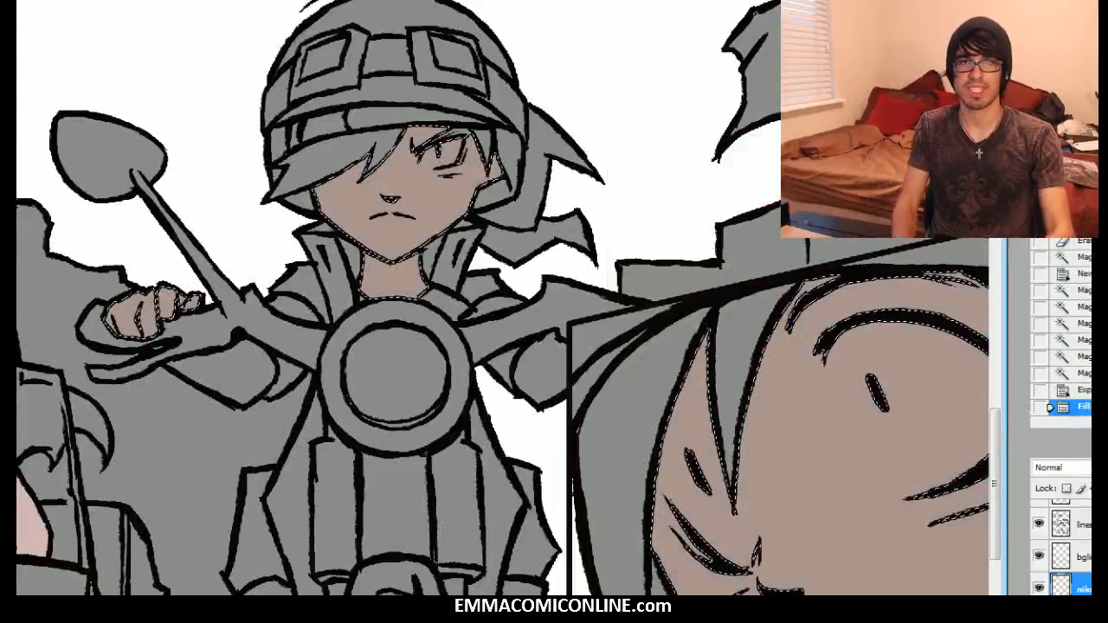
key("ctrl+d")
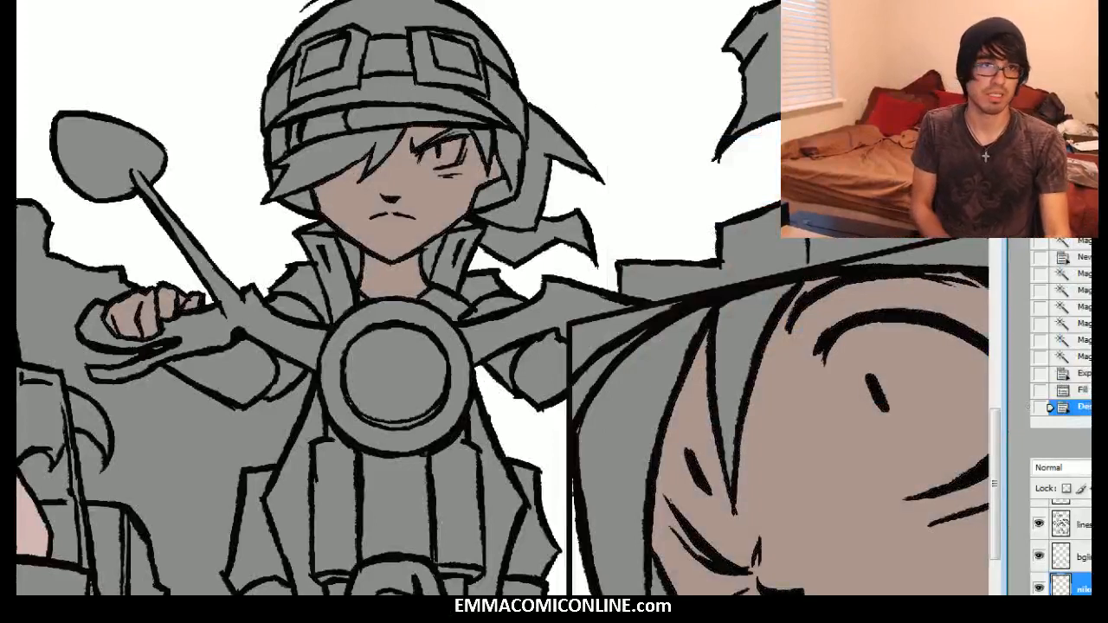
Step: With the INK brush tip, paint the skin tone into the missed spots around the rider's eye, ear and fingers
right_click(447, 184)
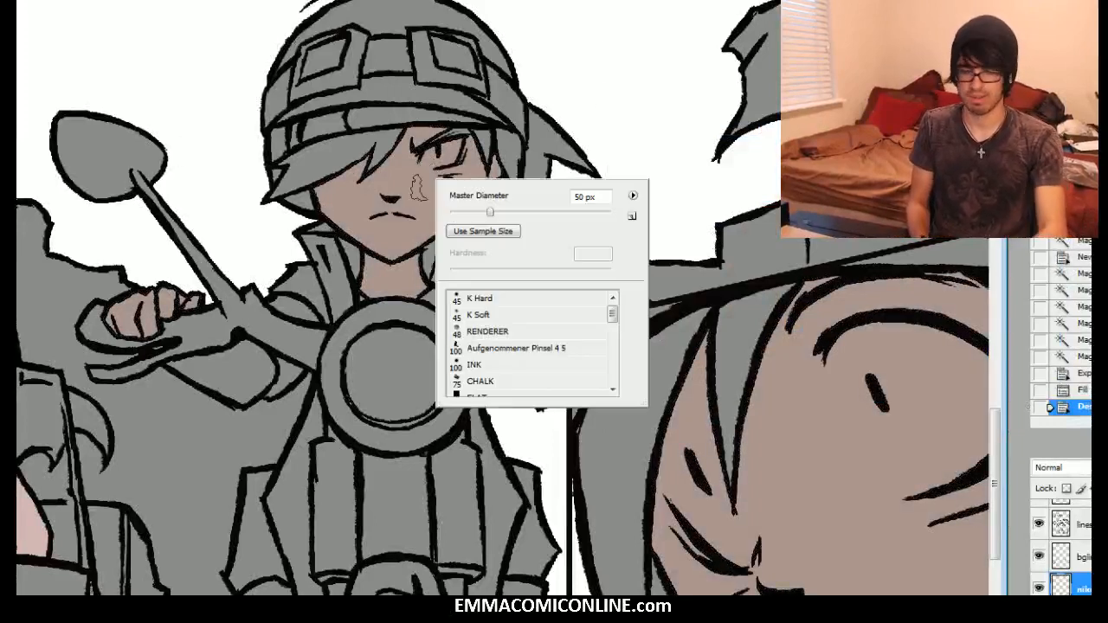
left_click(484, 365)
key("Return")
key("ctrl+plus")
mouse_move(624, 39)
left_mouse_down()
mouse_move(703, 215)
mouse_move(723, 216)
left_mouse_up()
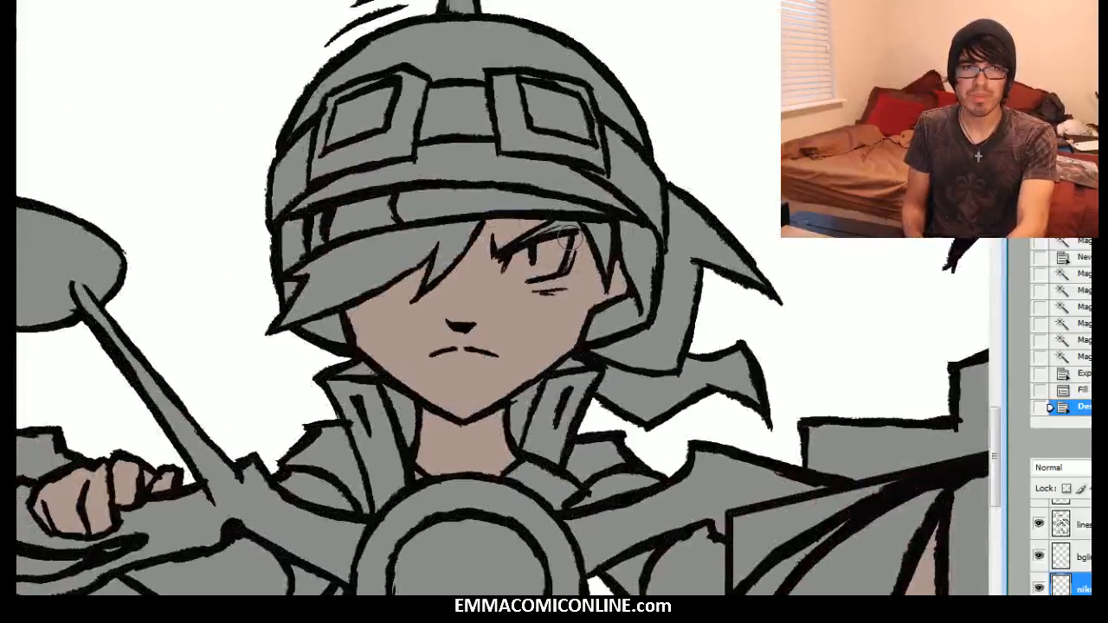
left_click(554, 227)
left_click(585, 261)
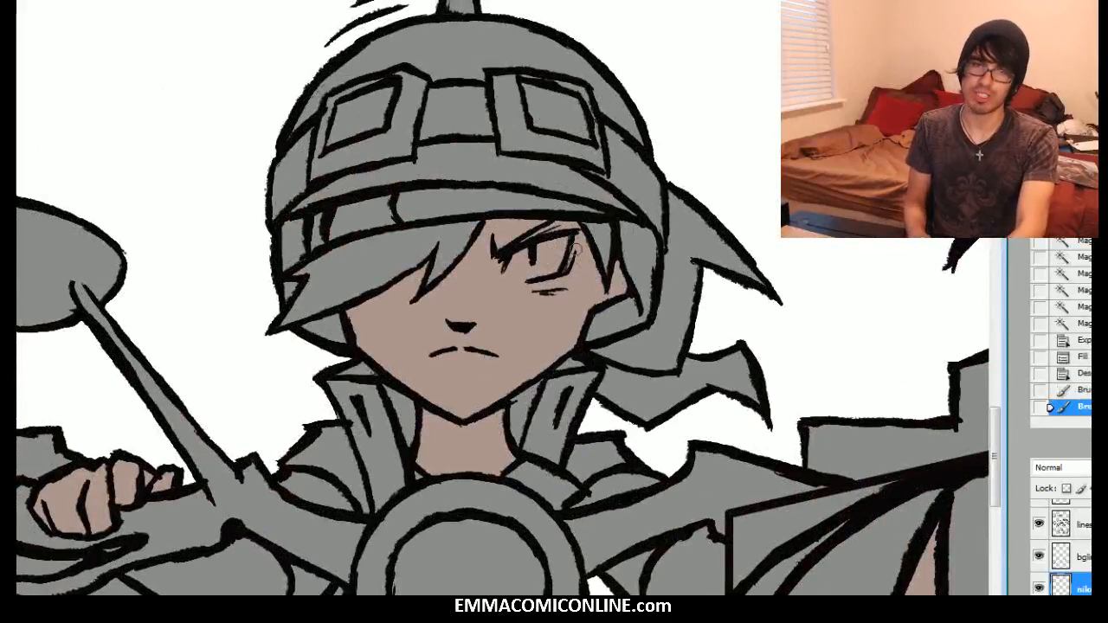
left_click(601, 298)
left_click(584, 305)
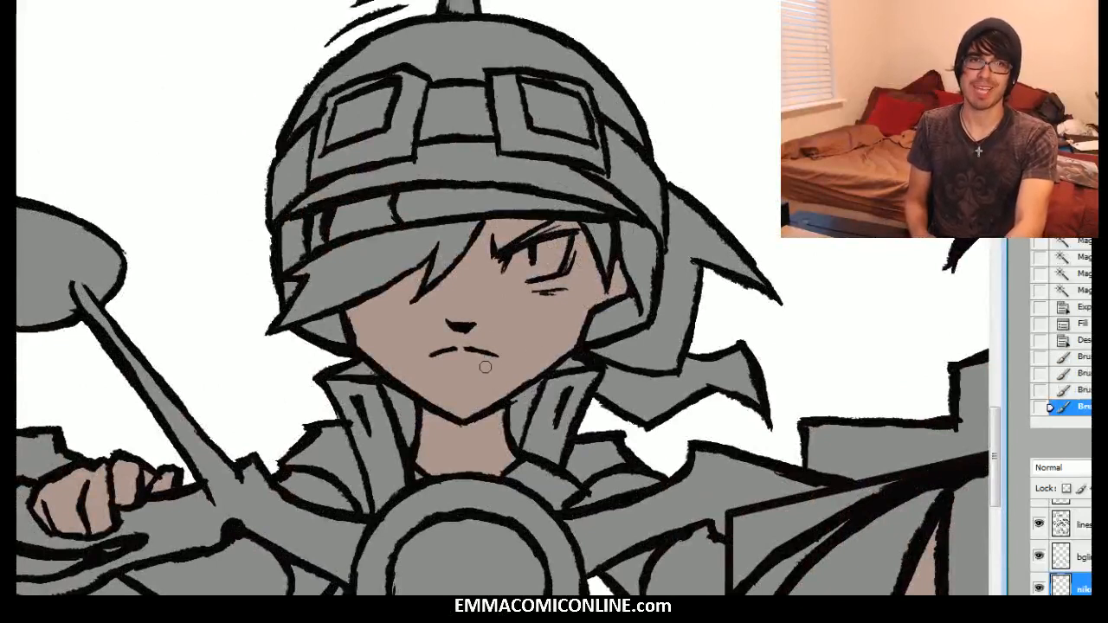
mouse_move(583, 305)
left_mouse_down()
mouse_move(562, 265)
mouse_move(405, 275)
mouse_move(808, 285)
left_mouse_up()
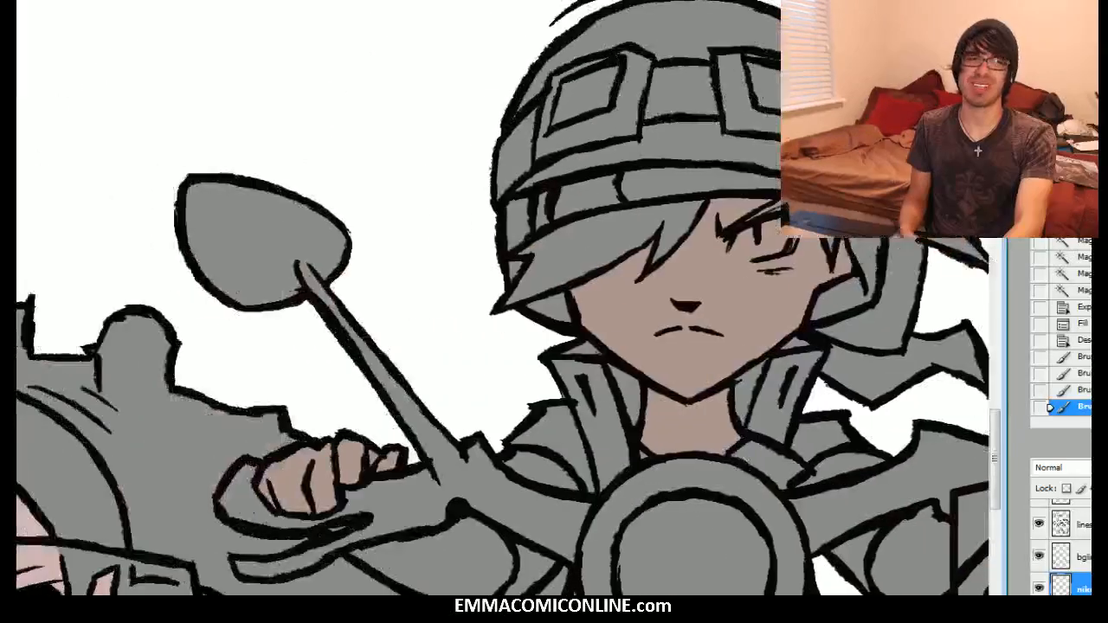
left_click_drag(358, 452, 374, 461)
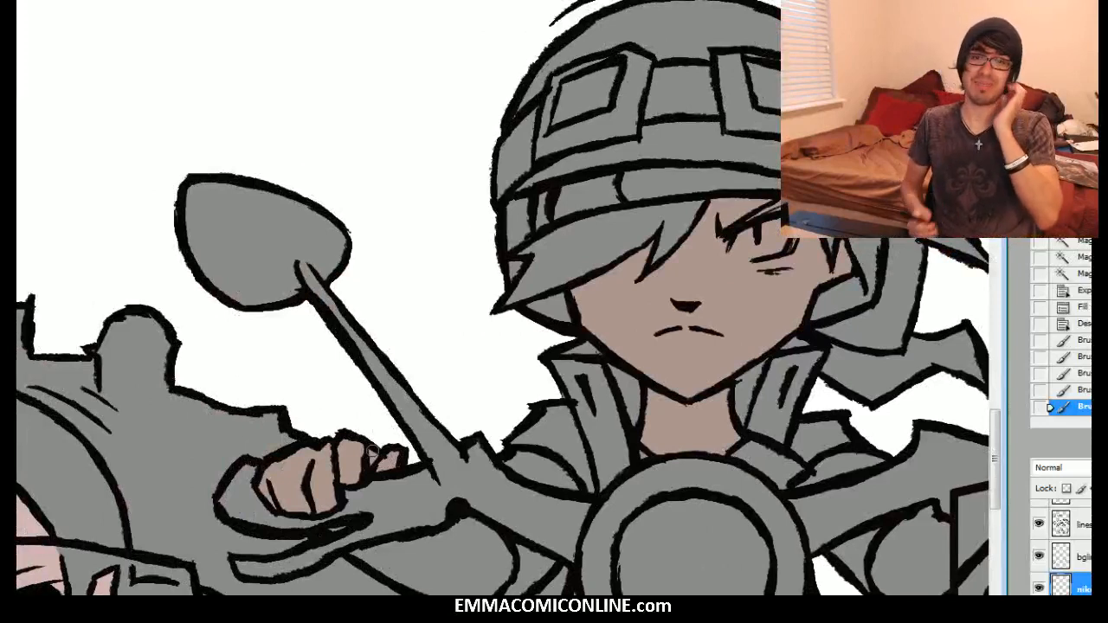
Step: Look over the close-up face and the whole lower panel to check the skin coloring
left_click_drag(389, 363, 818, 221)
left_click_drag(934, 432, 325, 490)
left_click_drag(325, 121, 549, 588)
left_click_drag(390, 8, 680, 615)
key("ctrl+minus")
key("ctrl+minus")
left_click_drag(502, 298, 545, 408)
left_click_drag(485, 173, 565, 29)
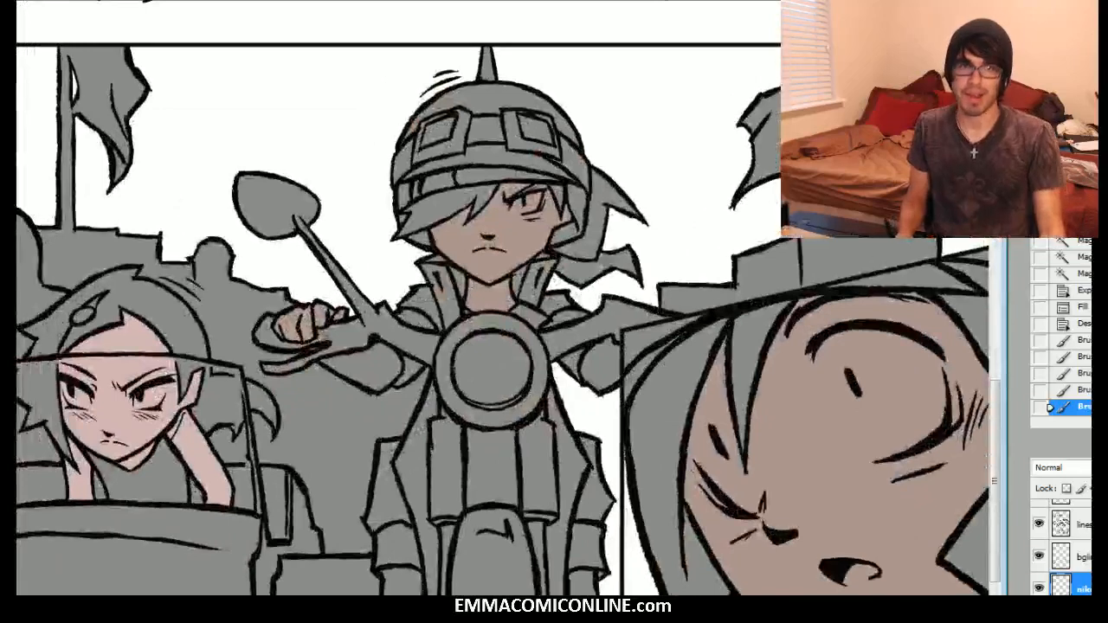
Step: Adjust the rider's skin color to a slightly warmer, lighter tone with Hue/Saturation
left_click_drag(502, 346, 512, 315)
key("ctrl+u")
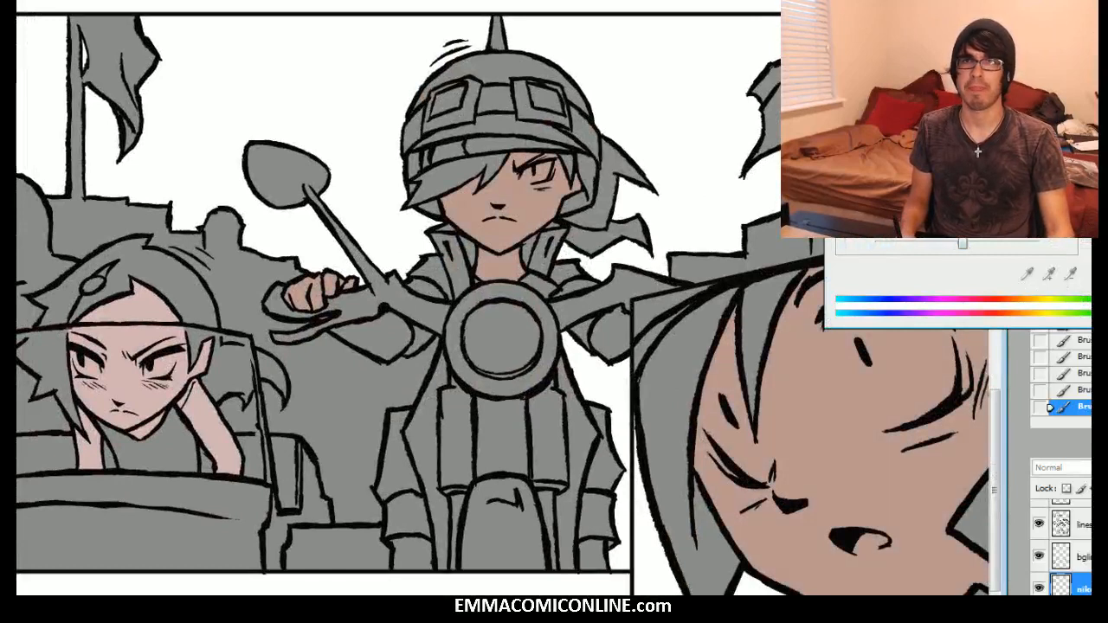
key("Return")
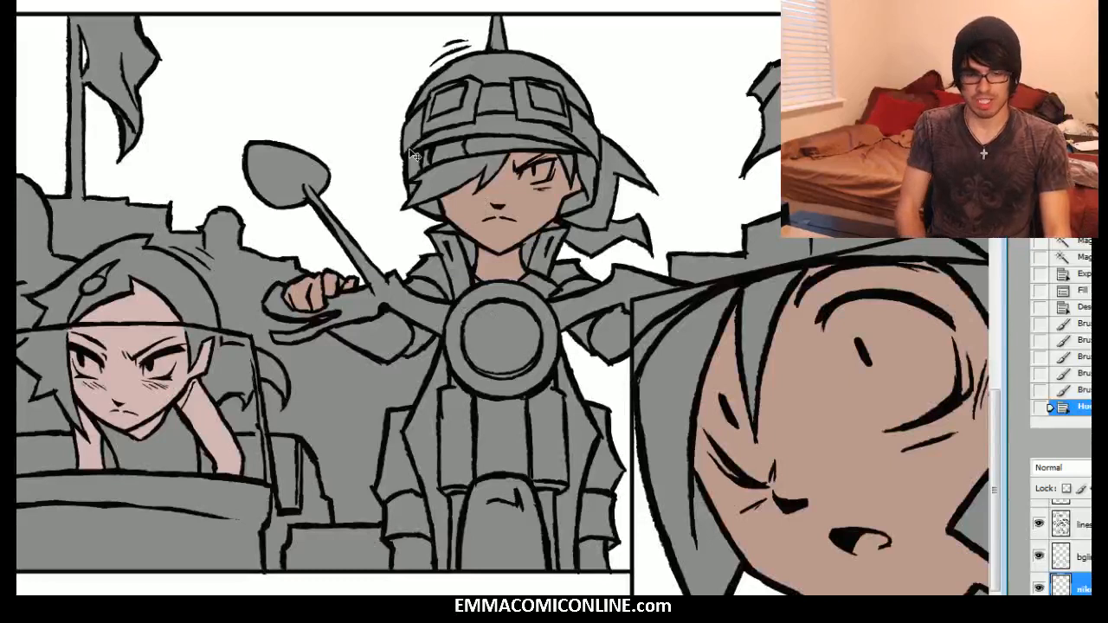
Step: Create a new layer named bike and set the foreground color to dark brown #6a504c
key("ctrl+shift+n")
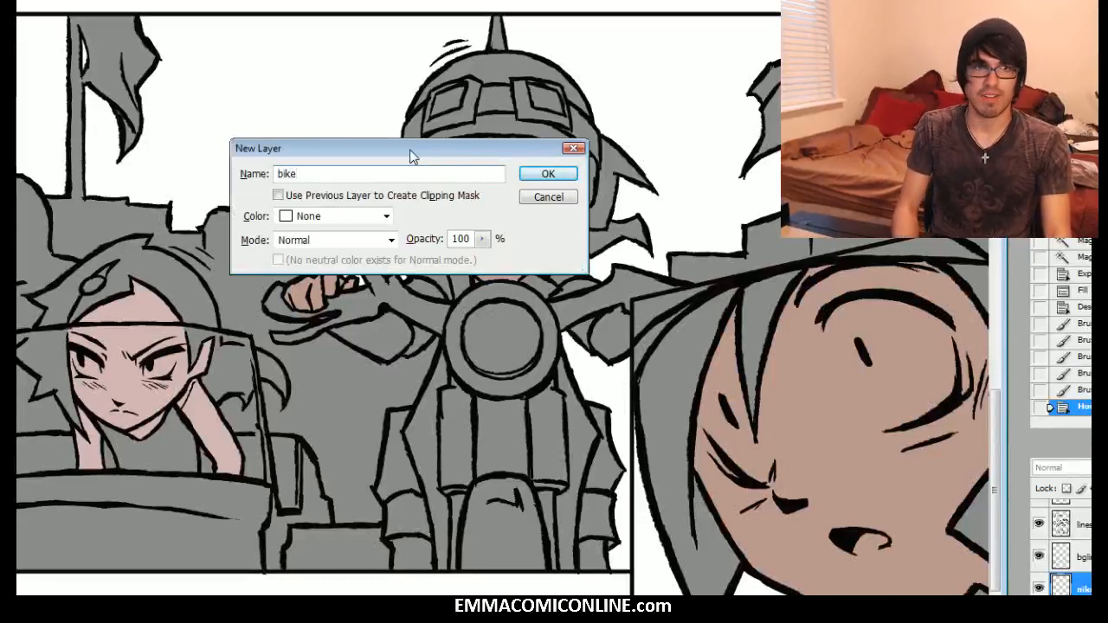
key("Return")
left_click(9, 425)
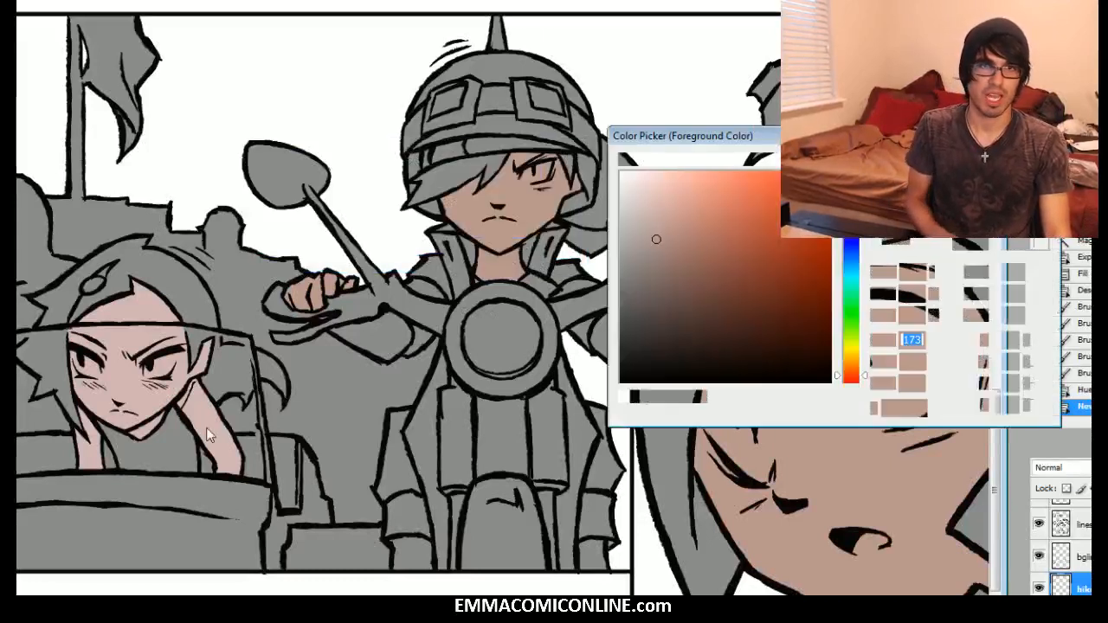
left_click(663, 303)
left_click_drag(861, 375, 860, 379)
left_click(673, 333)
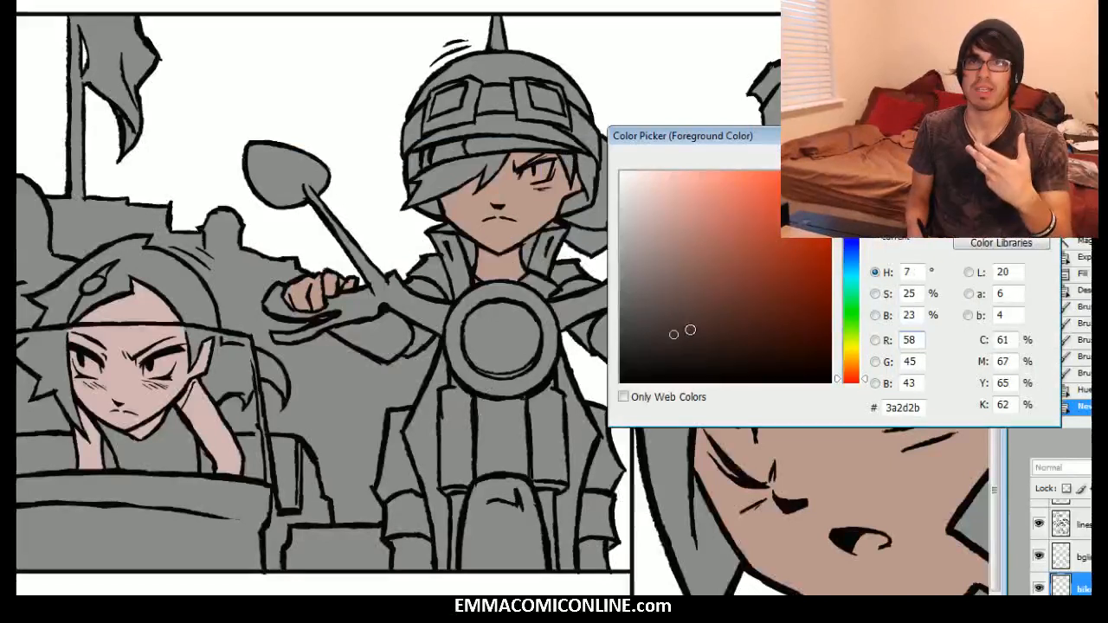
left_click_drag(677, 319, 674, 294)
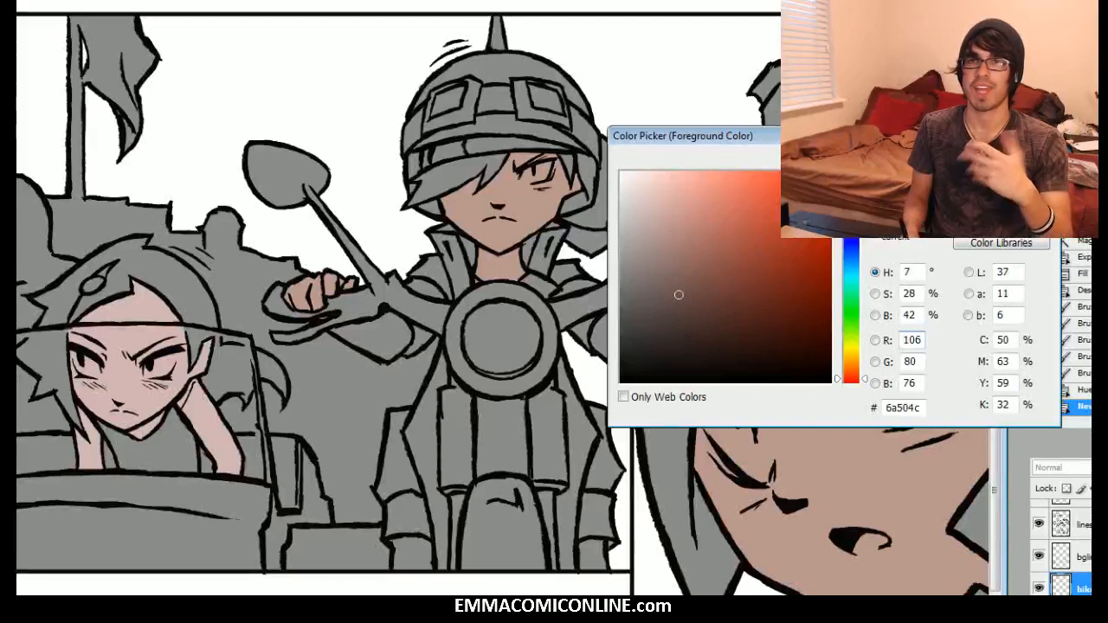
key("Return")
Step: Select the motorcycle's headlight ring, mirror, handlebars, front body panels and fork areas with the Magic Wand
left_click(501, 300)
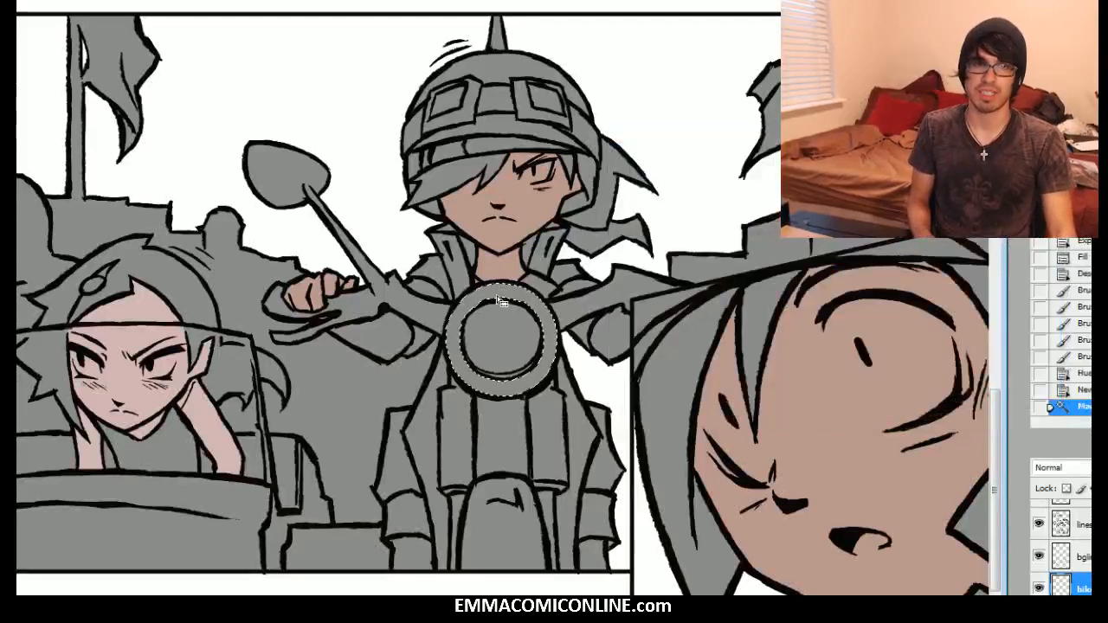
left_click(430, 308, "shift")
left_click(574, 302, "shift")
left_click(547, 428, "shift")
left_click(503, 433, "shift")
left_click(458, 433, "shift")
left_click(457, 485, "shift")
left_click(431, 444, "shift")
left_click(579, 446, "shift")
left_click(543, 486, "shift")
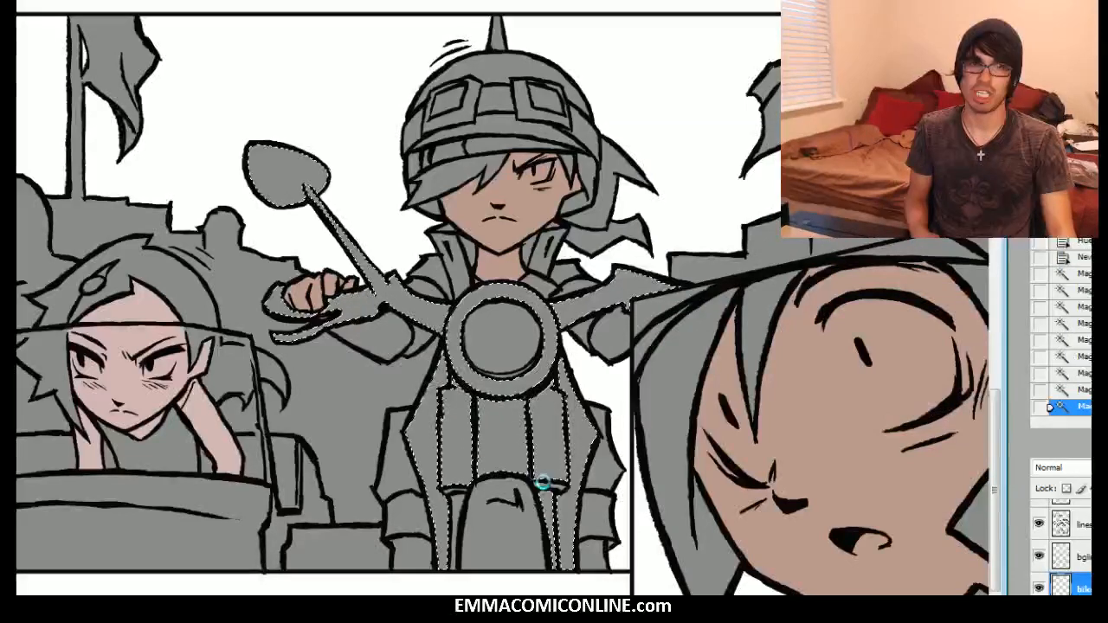
key("ctrl+z")
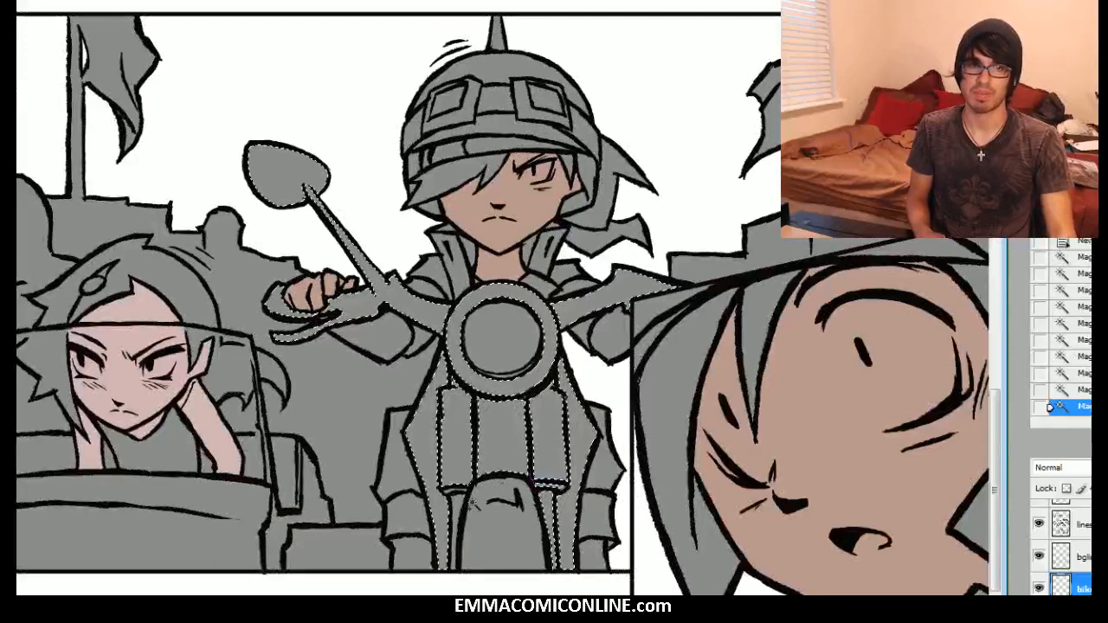
Step: Add the motorcycle's front wheel and the small leftover areas around it to the selection
key("ctrl+plus")
left_click_drag(424, 457, 494, 303)
left_click_drag(616, 391, 639, 407)
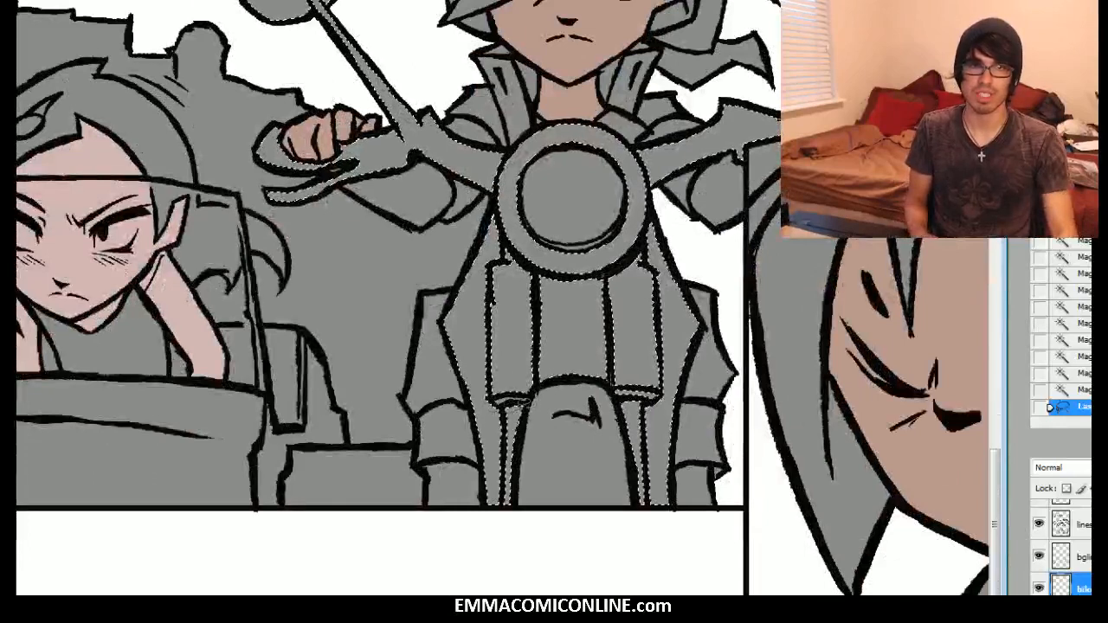
key("w")
left_click(585, 467, "shift")
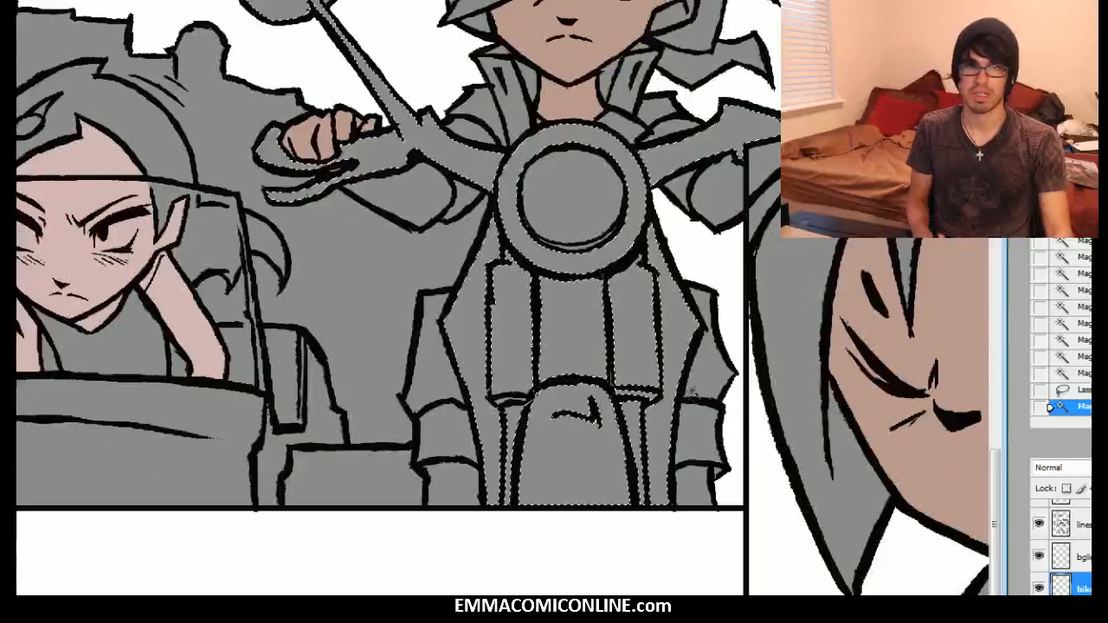
Step: Add the hood, front body and side sections of the girl's vehicle beside the motorcycle to the selection
left_click_drag(584, 468, 515, 589)
left_click_drag(504, 322, 721, 307)
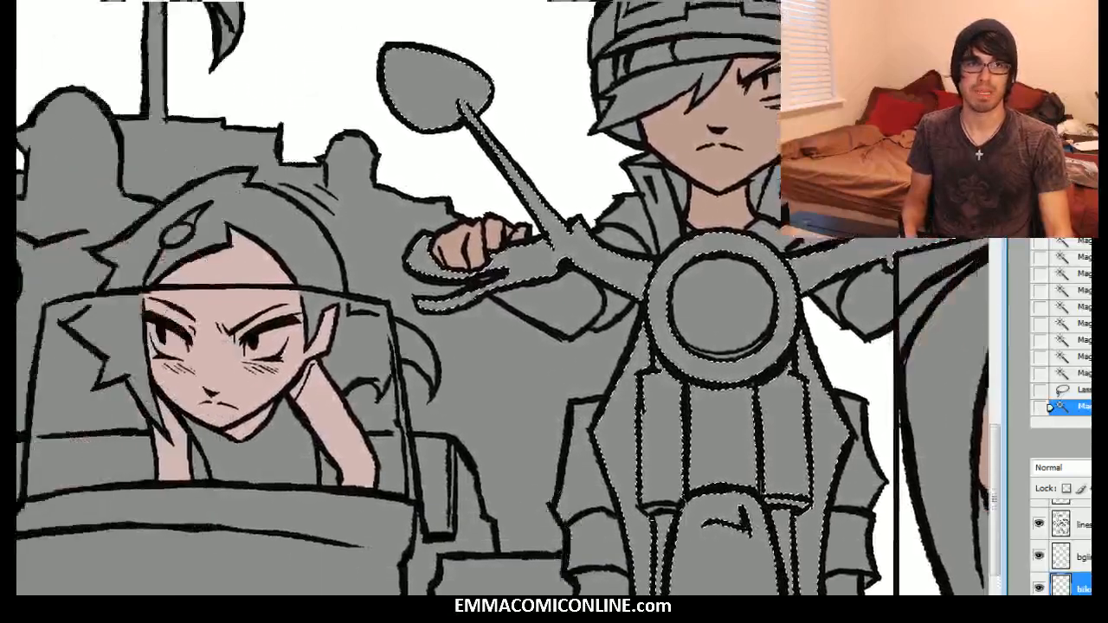
left_click(482, 583, "shift")
left_click(470, 531, "shift")
left_click(390, 543, "shift")
left_click(453, 486, "shift")
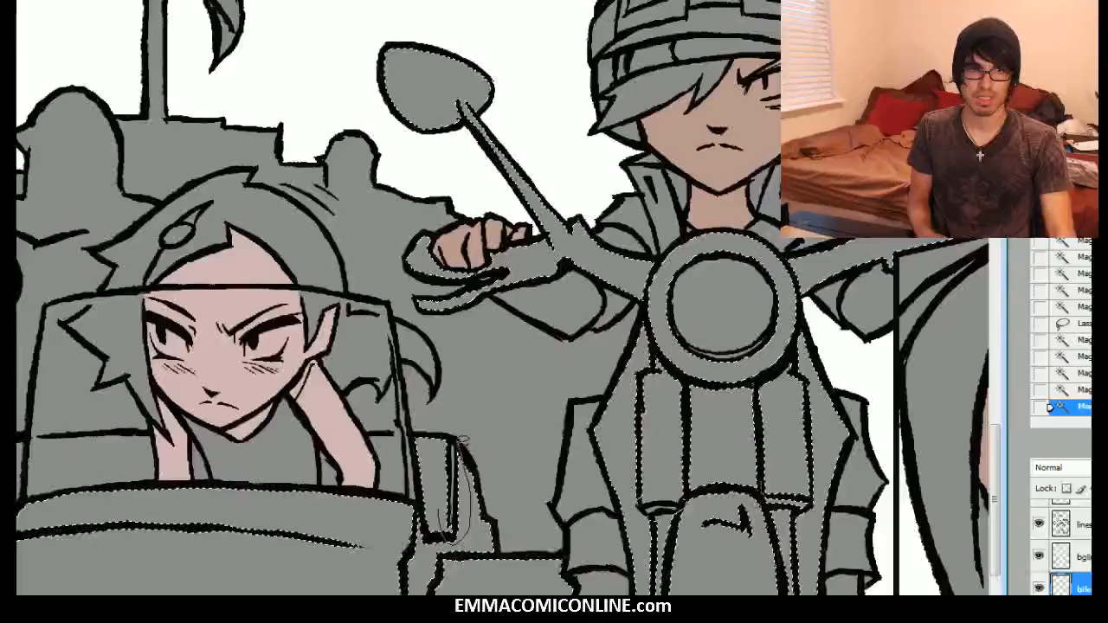
left_click(401, 480, "shift")
key("ctrl+z")
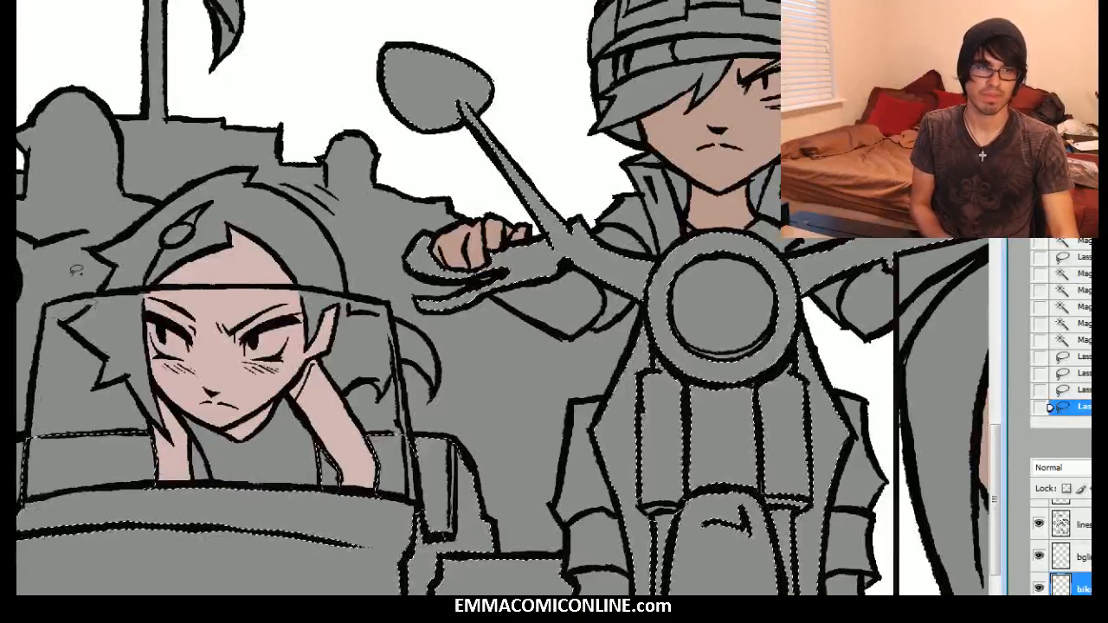
Step: Add the seat back, outer side and fender areas of the girl's vehicle to the selection
left_click(86, 458, "shift")
left_click(39, 487, "shift")
left_click(69, 506, "shift")
left_click_drag(178, 518, 312, 498)
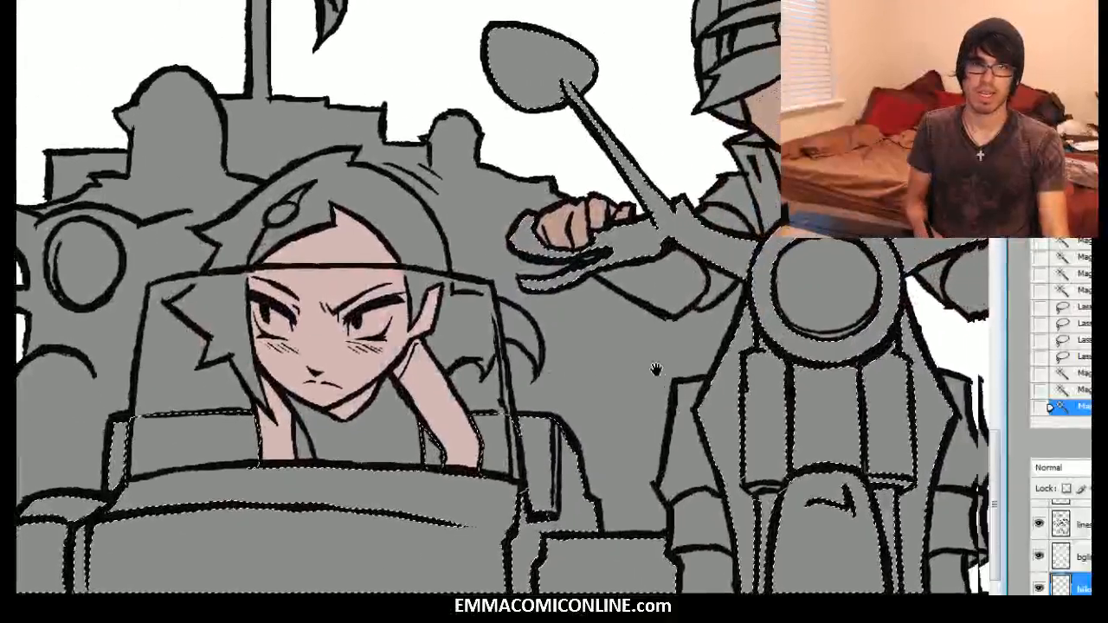
left_click_drag(657, 381, 433, 406)
left_click_drag(707, 398, 577, 402)
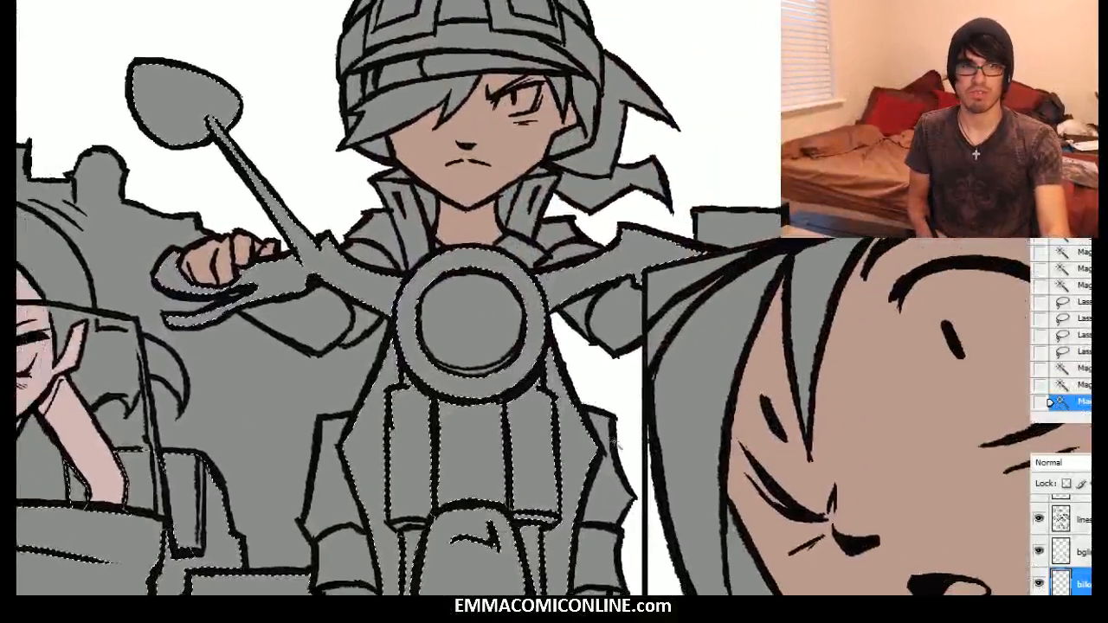
Step: Fill the selected vehicle areas with the dark brown, deselect and brush over missed spots
key("alt+BackSpace")
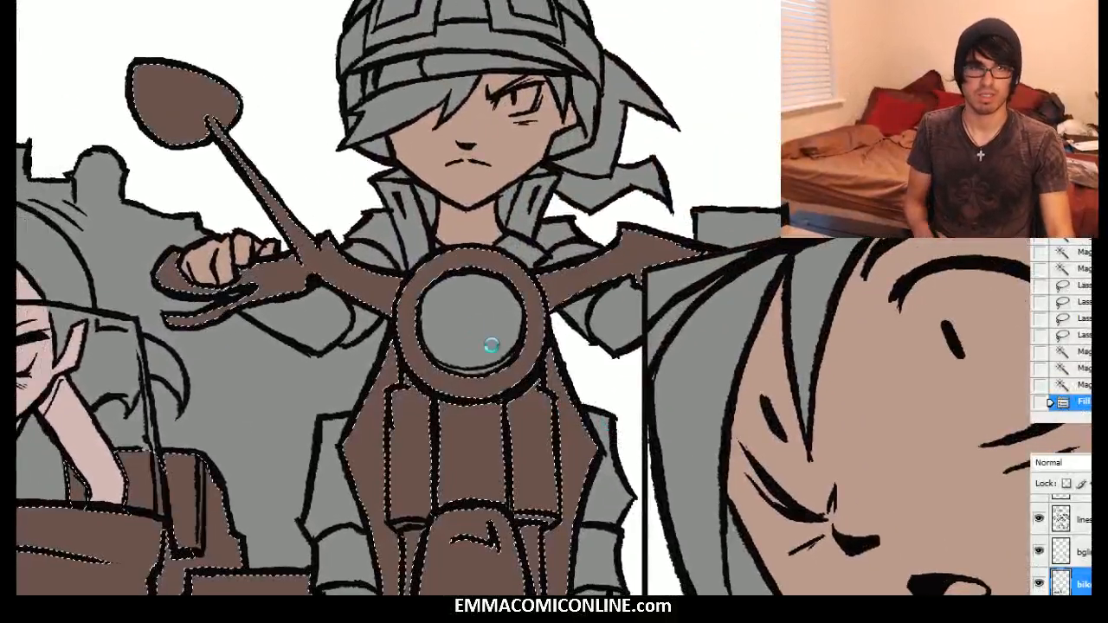
key("ctrl+h")
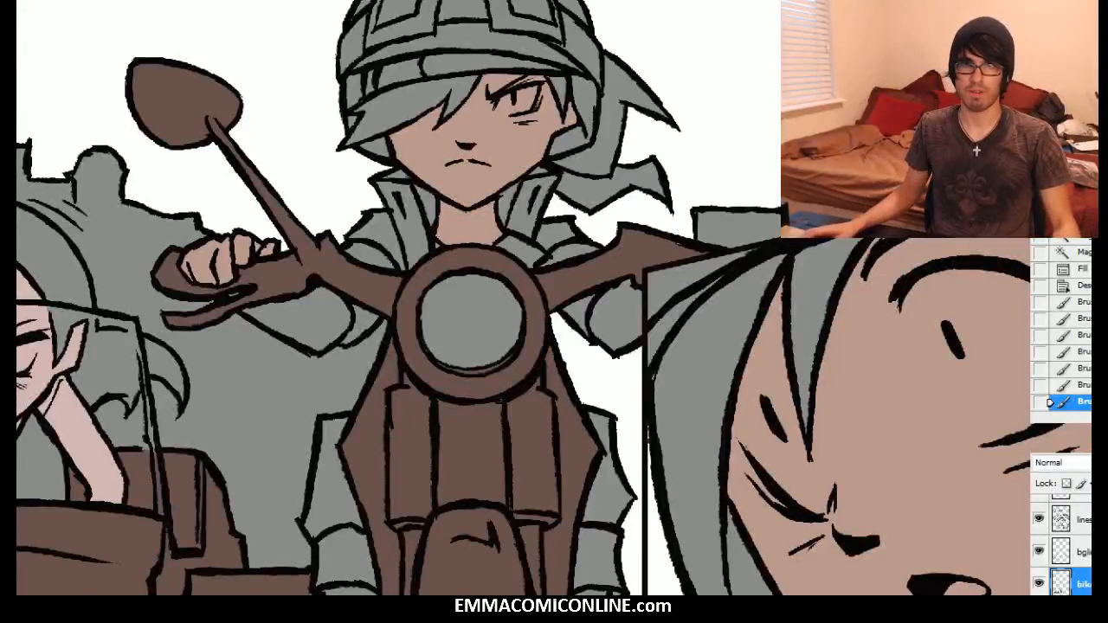
scroll(519, 298, "left", 2)
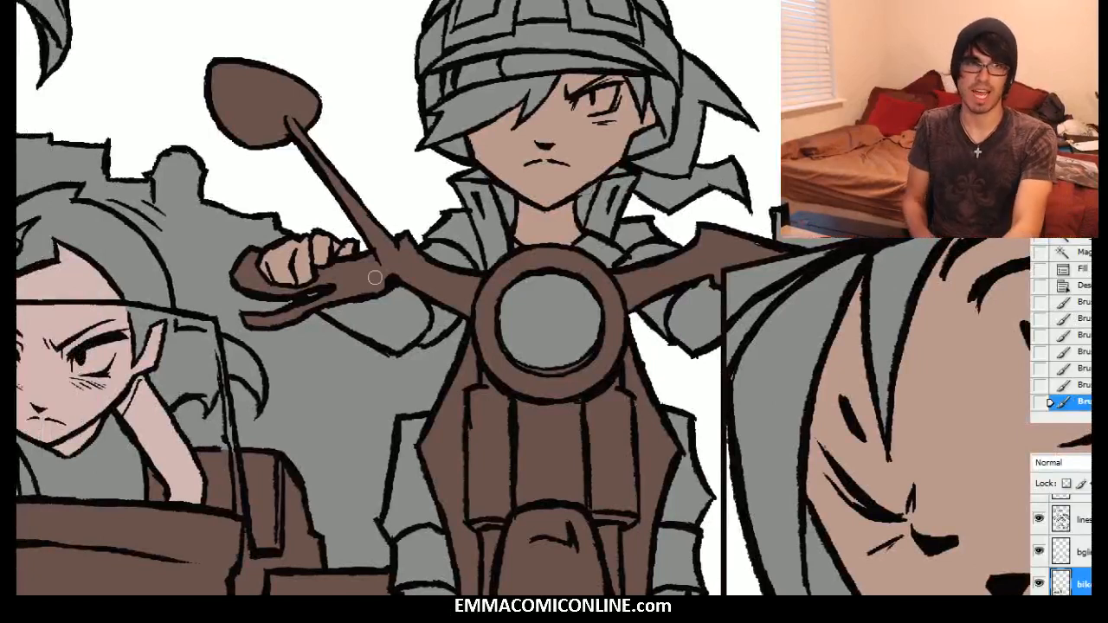
left_click_drag(531, 299, 703, 339)
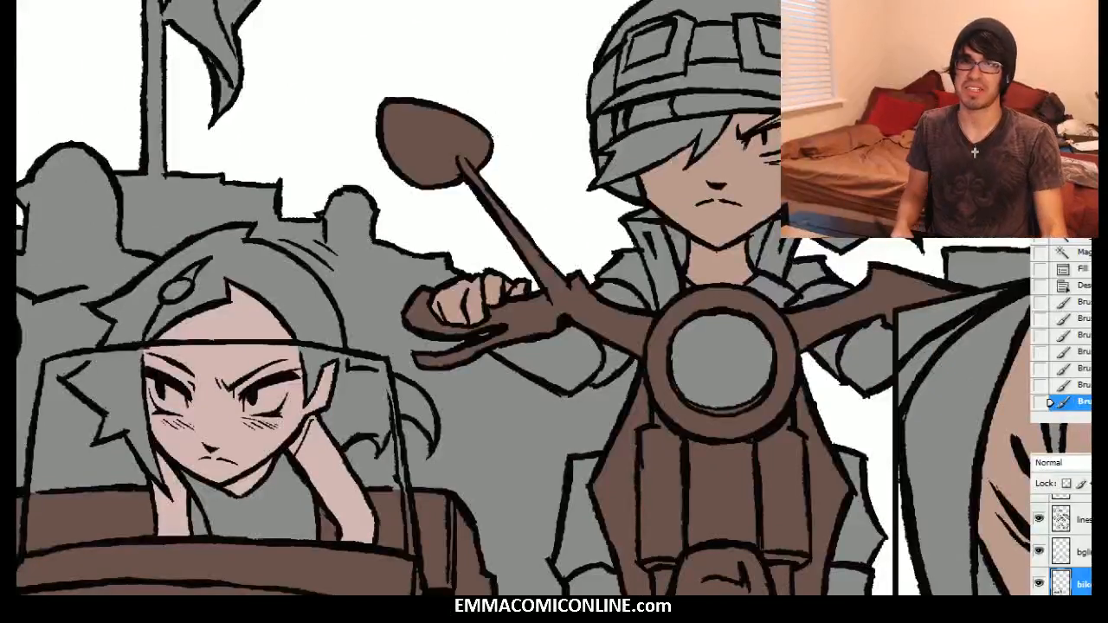
left_click_drag(703, 339, 532, 298)
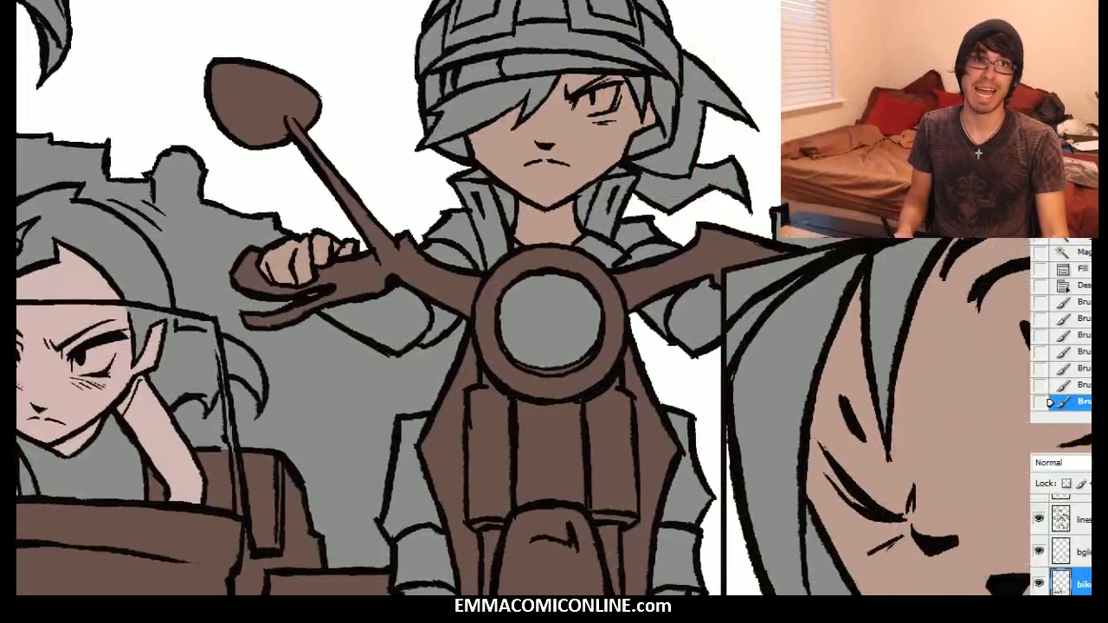
left_click_drag(723, 346, 499, 346)
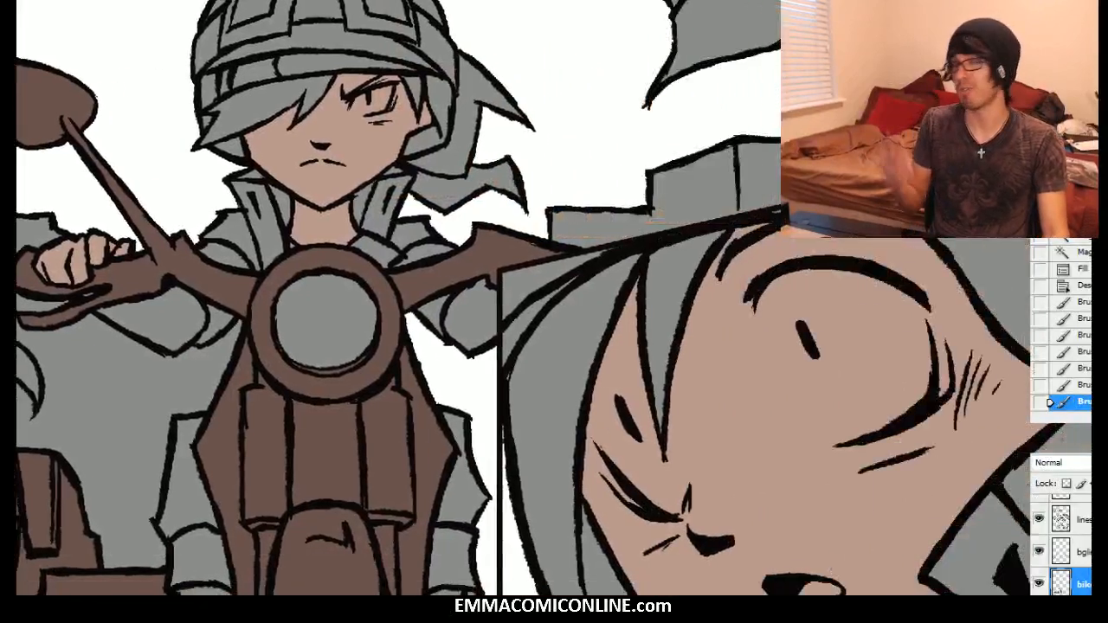
left_click_drag(500, 346, 698, 306)
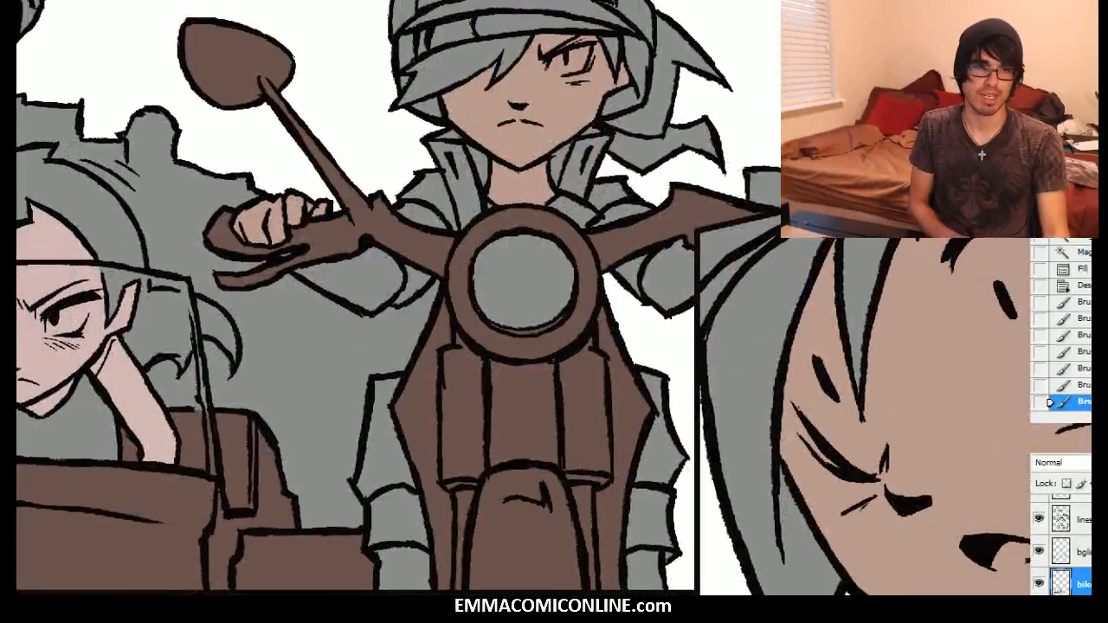
left_click_drag(698, 305, 751, 410)
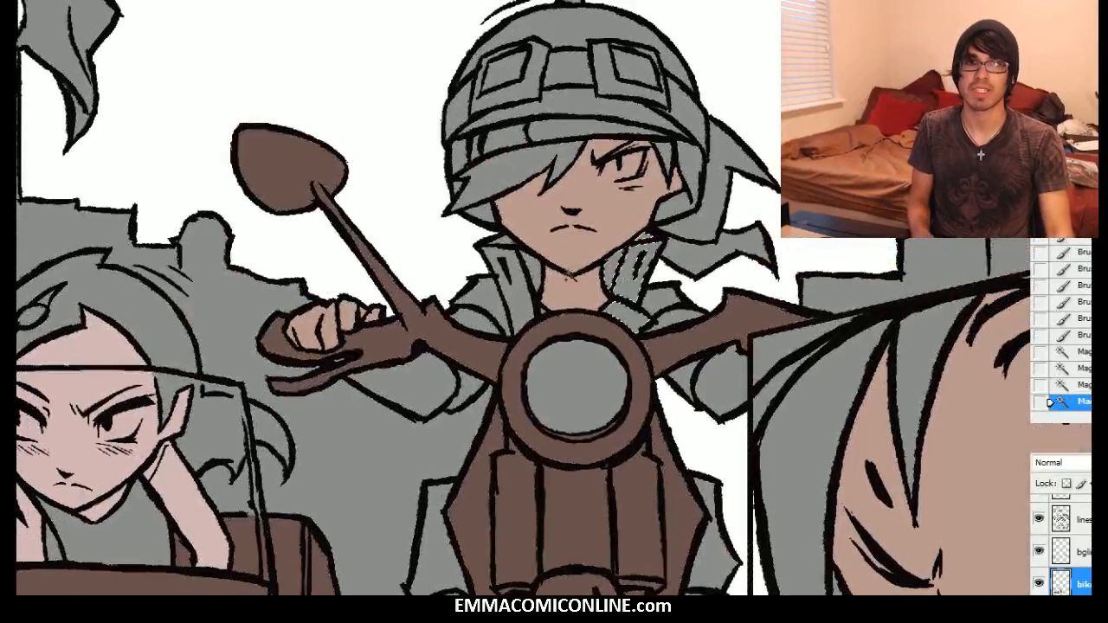
Step: Select the panels of the rider's jacket collar with the Magic Wand
left_click(531, 270)
left_click(519, 290)
left_click(500, 263)
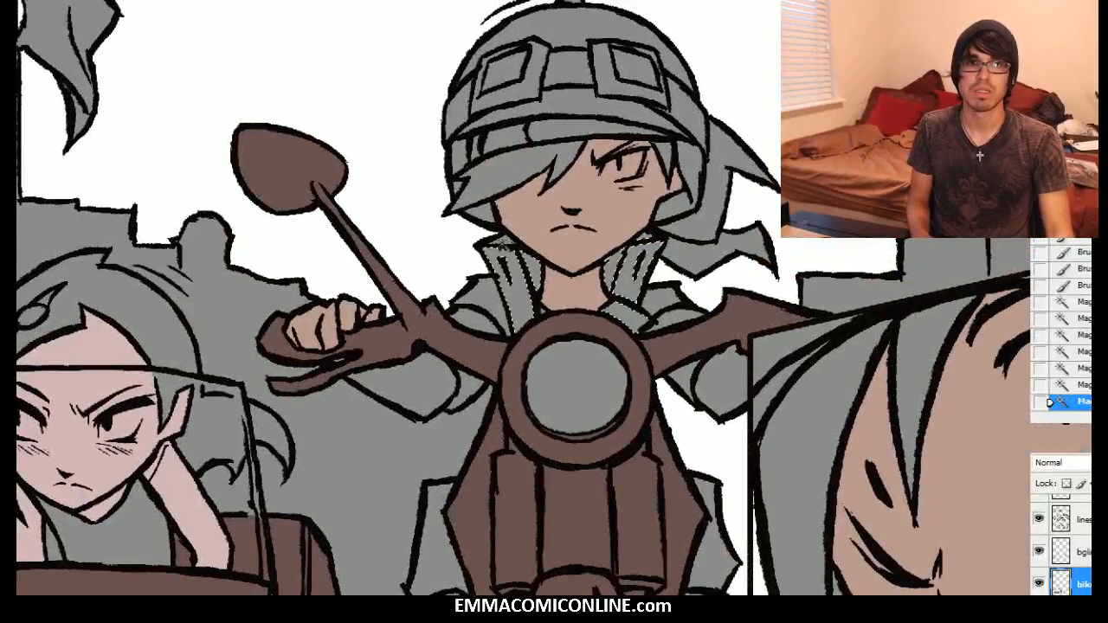
key("ctrl+plus")
key("ctrl+plus")
key("ctrl+plus")
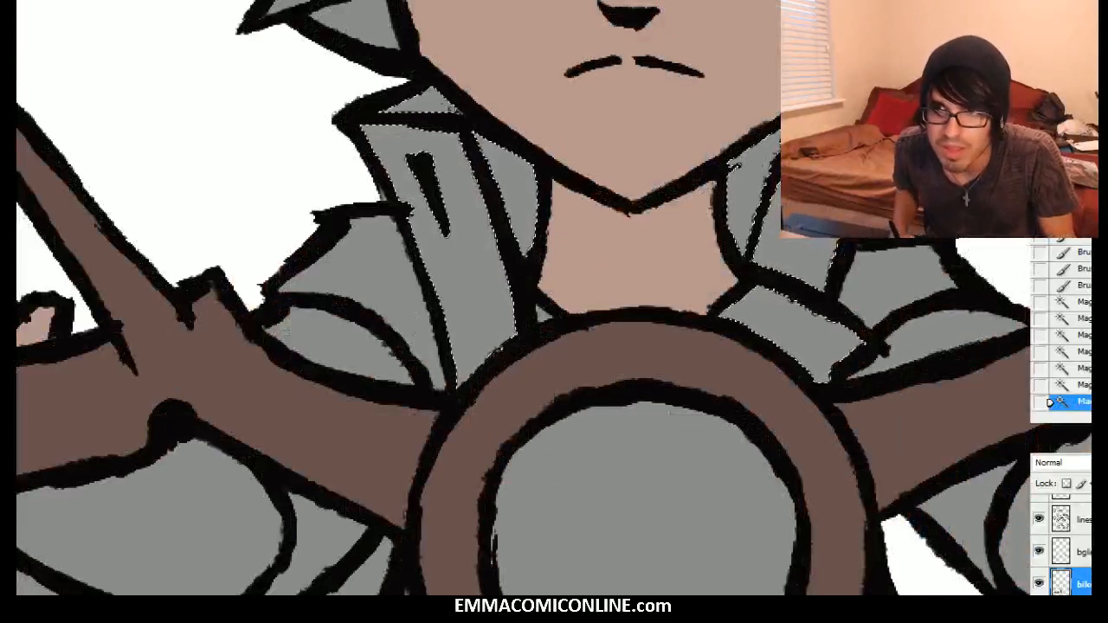
Step: Revert the image history to the vehicle selection made before the brown fill
left_click_drag(1050, 401, 1049, 286)
scroll(1061, 328, "up", 3)
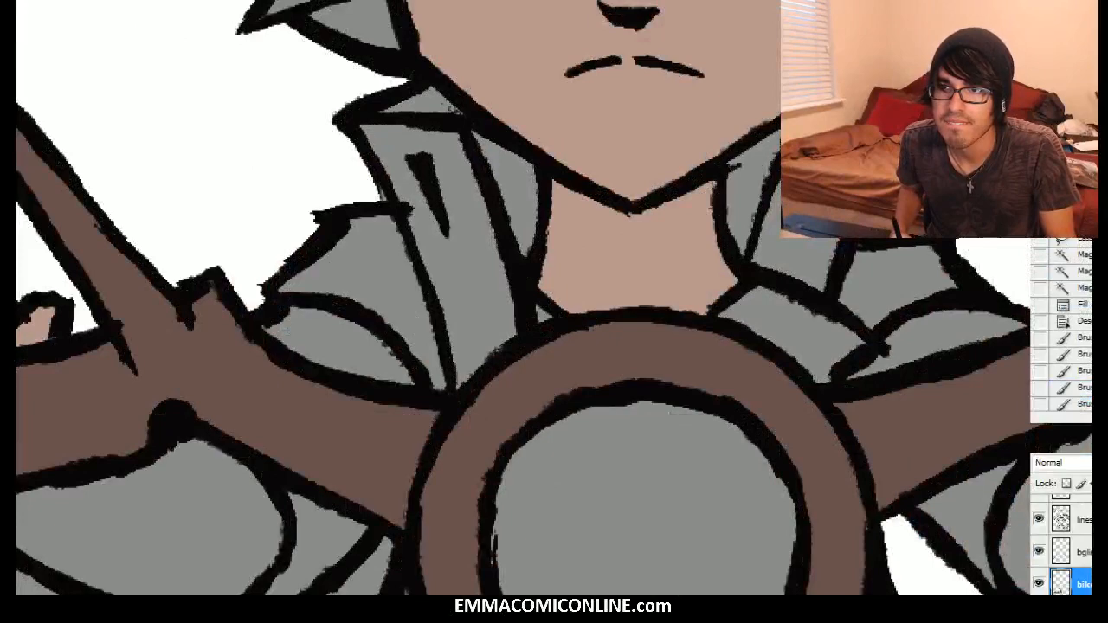
left_click(1084, 304)
left_click(1082, 287)
left_click(1083, 304)
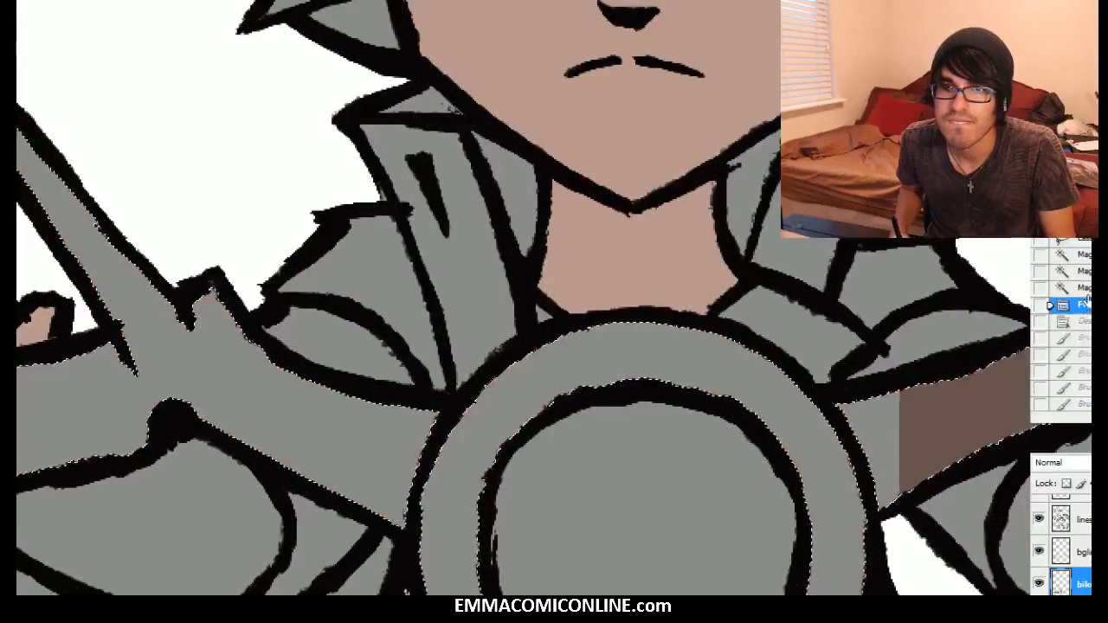
key("ctrl+z")
Step: Expand the vehicle selection, fill it with the dark brown and deselect
key("ctrl+minus")
key("ctrl+minus")
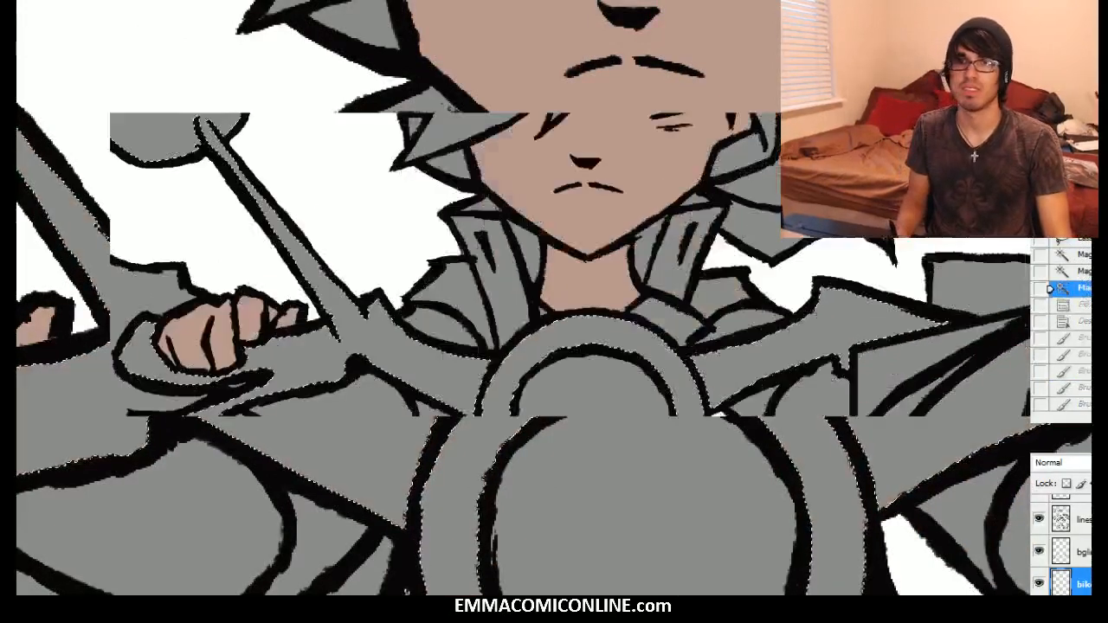
key("F2")
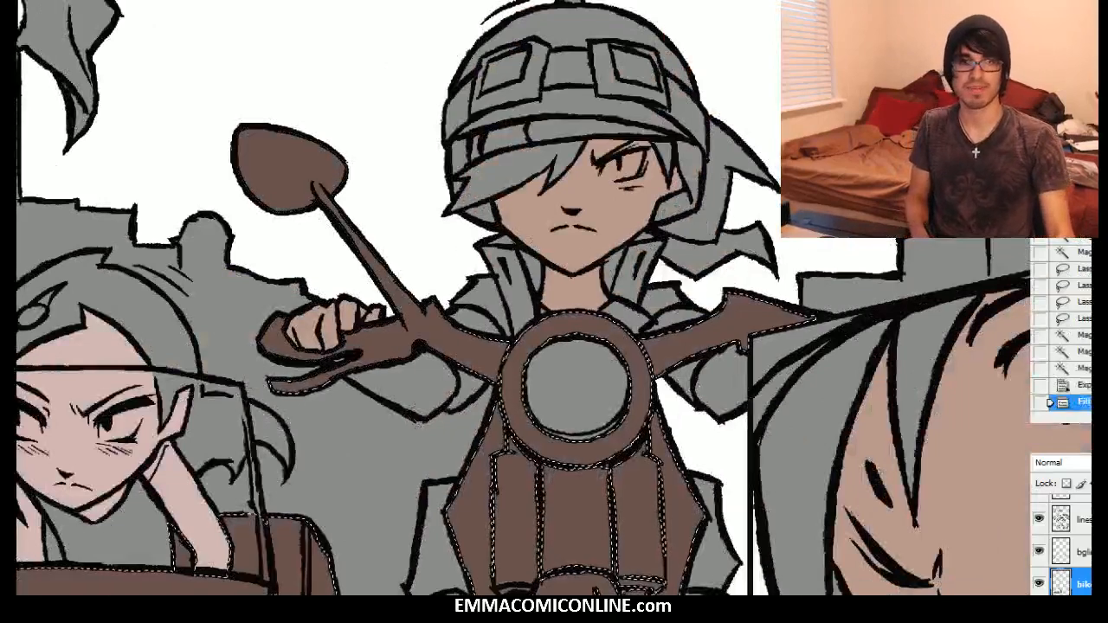
key("ctrl+d")
Step: Paint the dark brown with the Brush into missed spots around the headlight ring and the front body panels
left_click_drag(553, 364, 514, 233)
key("b")
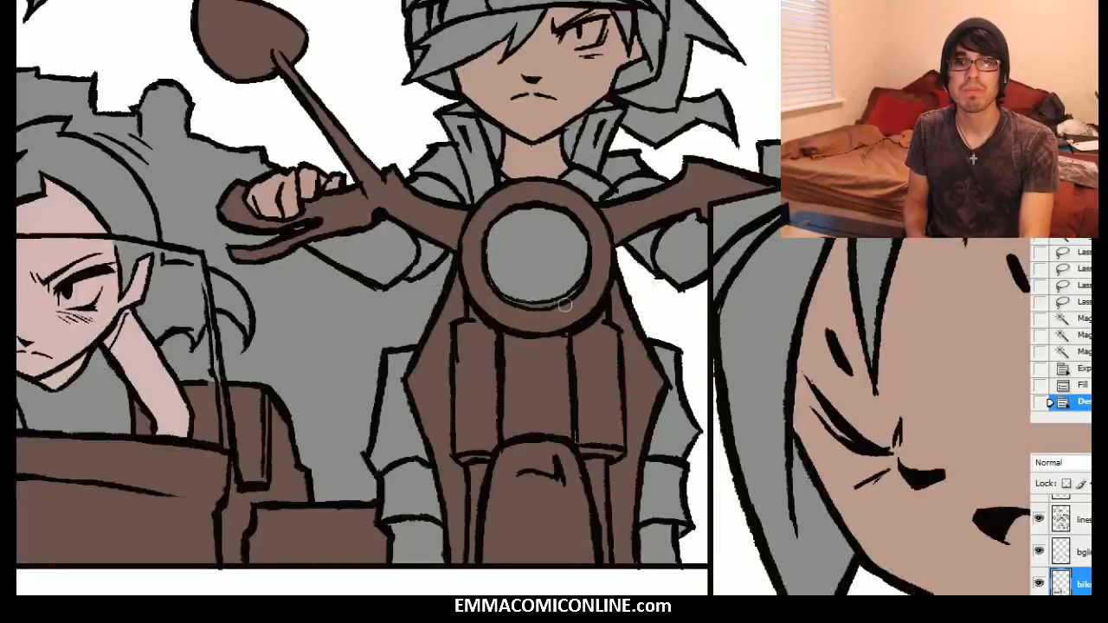
left_click_drag(590, 282, 571, 301)
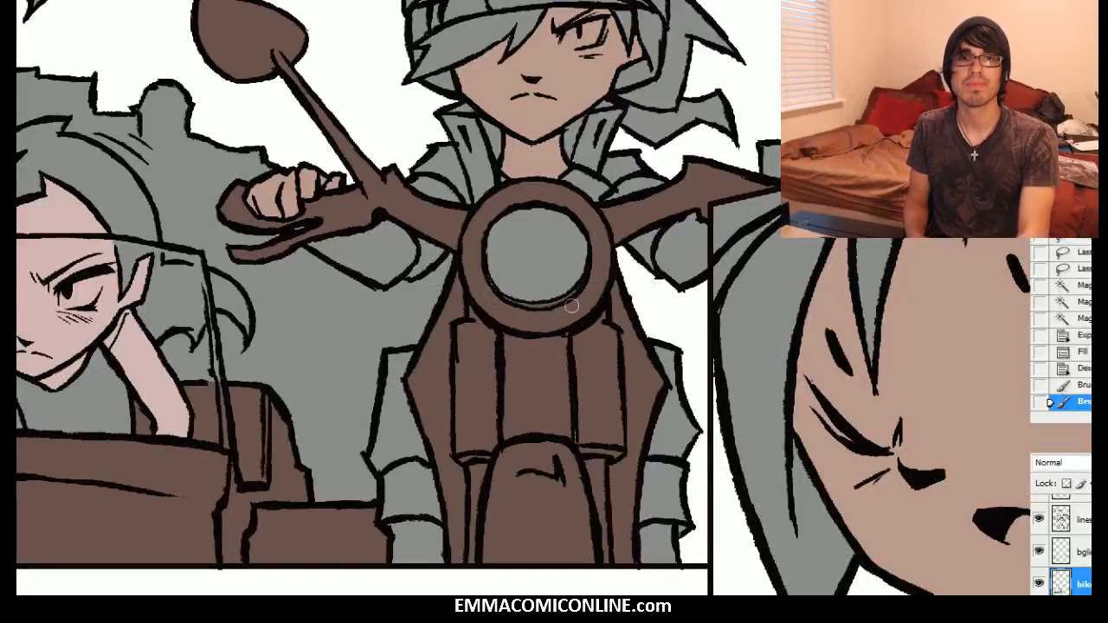
left_click(496, 363)
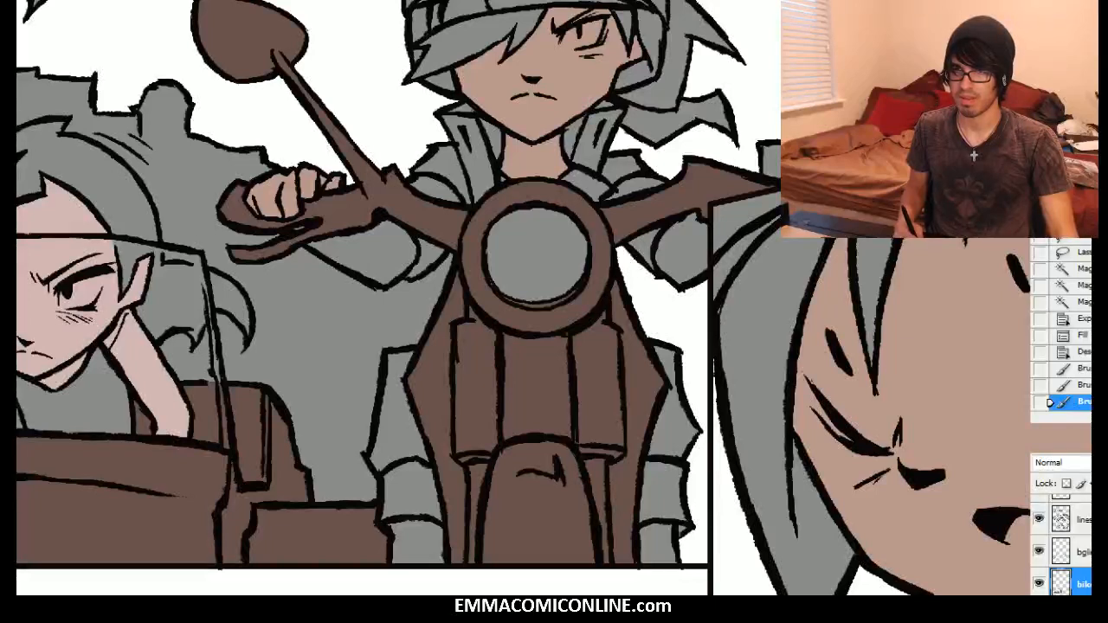
Step: Turn the bike and niko layers into clipping masks on the gray base fill below them
scroll(1060, 545, "down", 2)
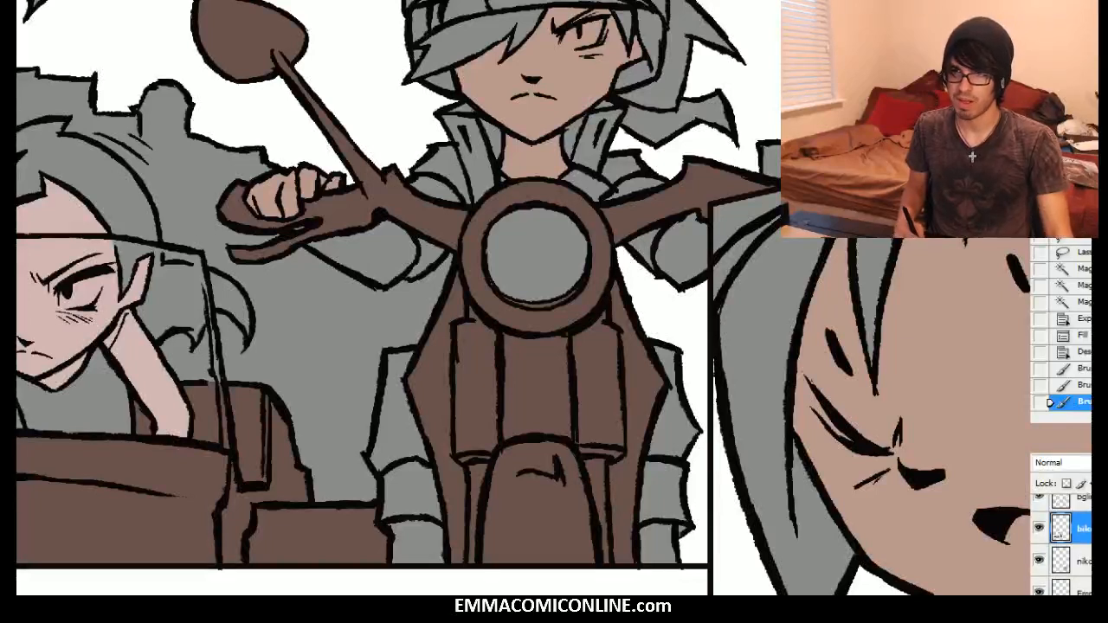
key("ctrl+alt+g")
left_click(1081, 560)
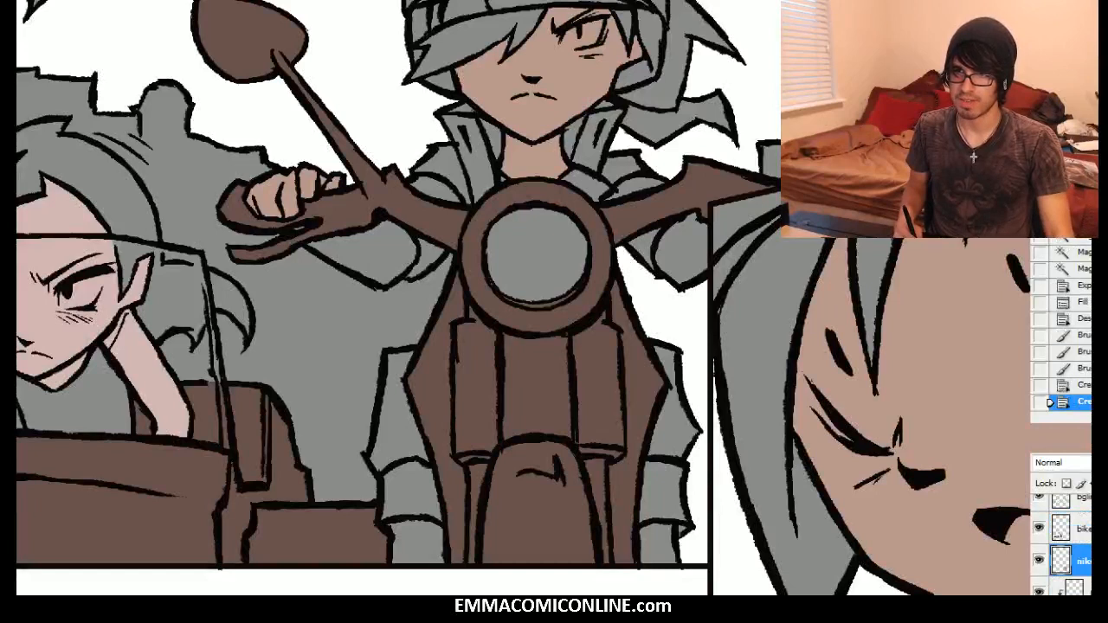
left_click(1082, 544, "alt")
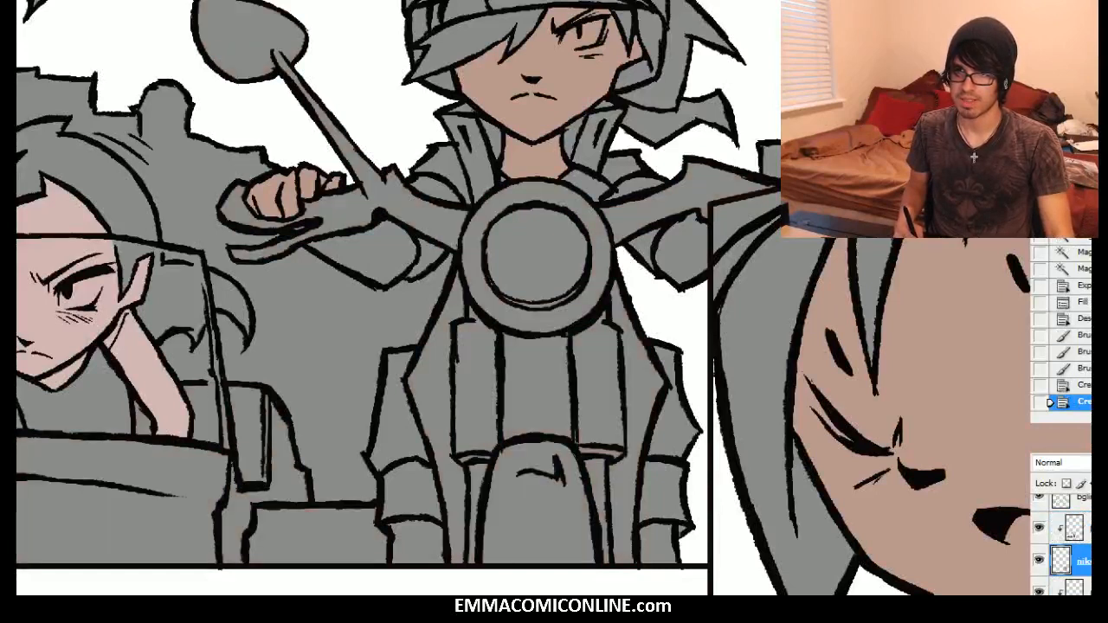
key("ctrl+alt+g")
Step: Select the panels of the rider's jacket collar and the adjoining shoulder area with the Magic Wand
left_click_drag(305, 180, 265, 245)
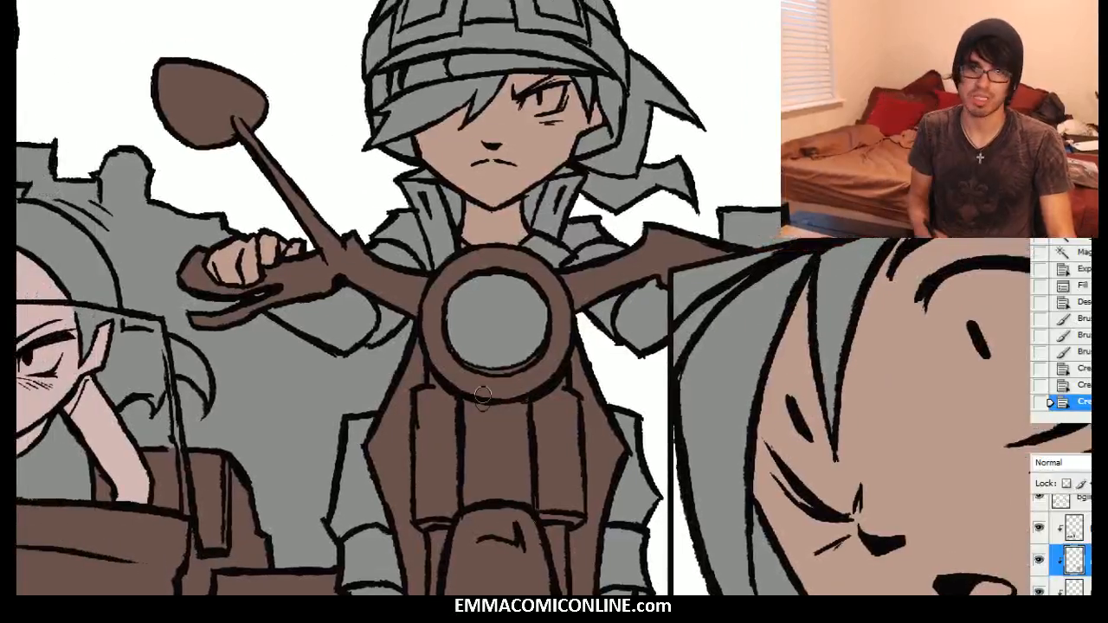
left_click(445, 226)
left_click(419, 196, "shift")
left_click(430, 177, "shift")
left_click(568, 176, "shift")
left_click(563, 192, "shift")
left_click(543, 215, "shift")
left_click(591, 254, "shift")
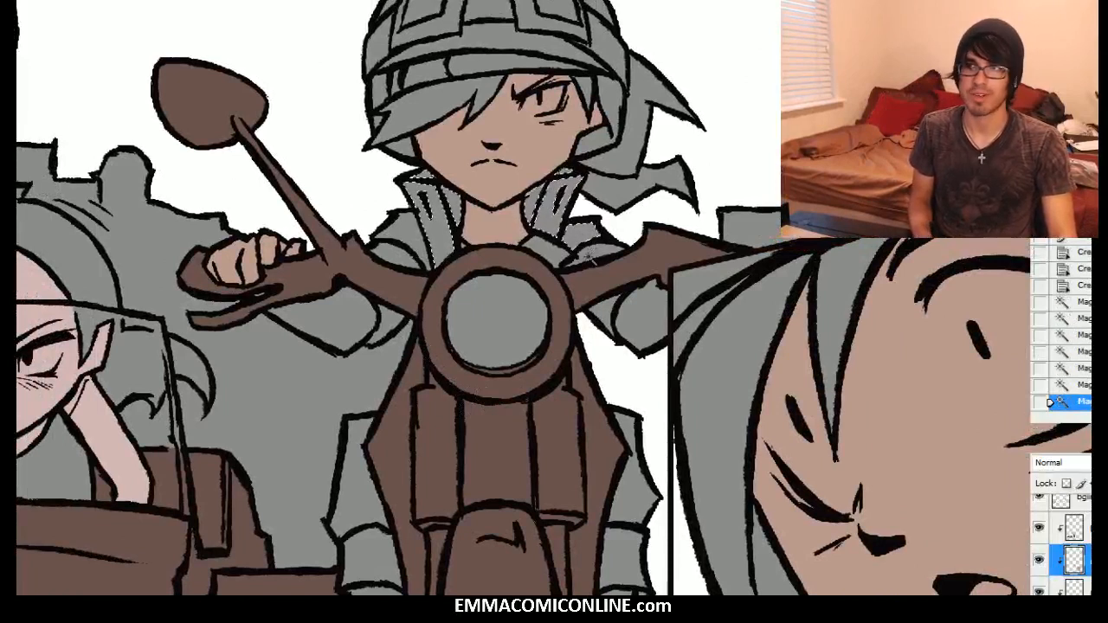
Step: Add the rider's other shoulder, both forearm sleeves and the helmet shell to the Magic Wand selection
left_click_drag(516, 271, 556, 301)
left_click(446, 275, "shift")
left_click(682, 346, "shift")
left_click(391, 346, "shift")
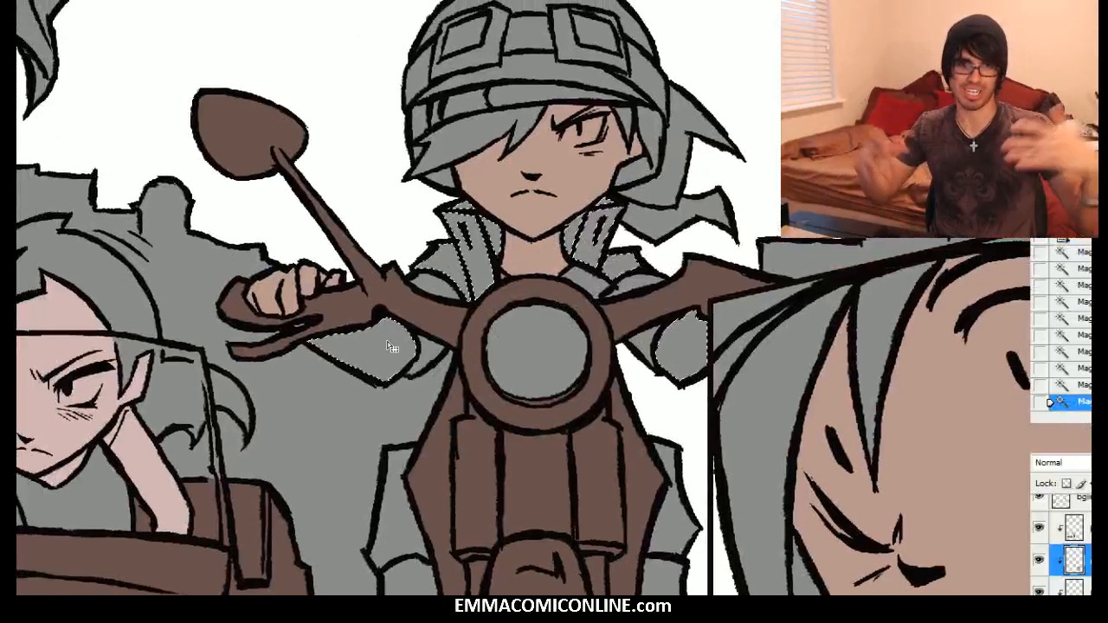
left_click_drag(391, 347, 374, 485)
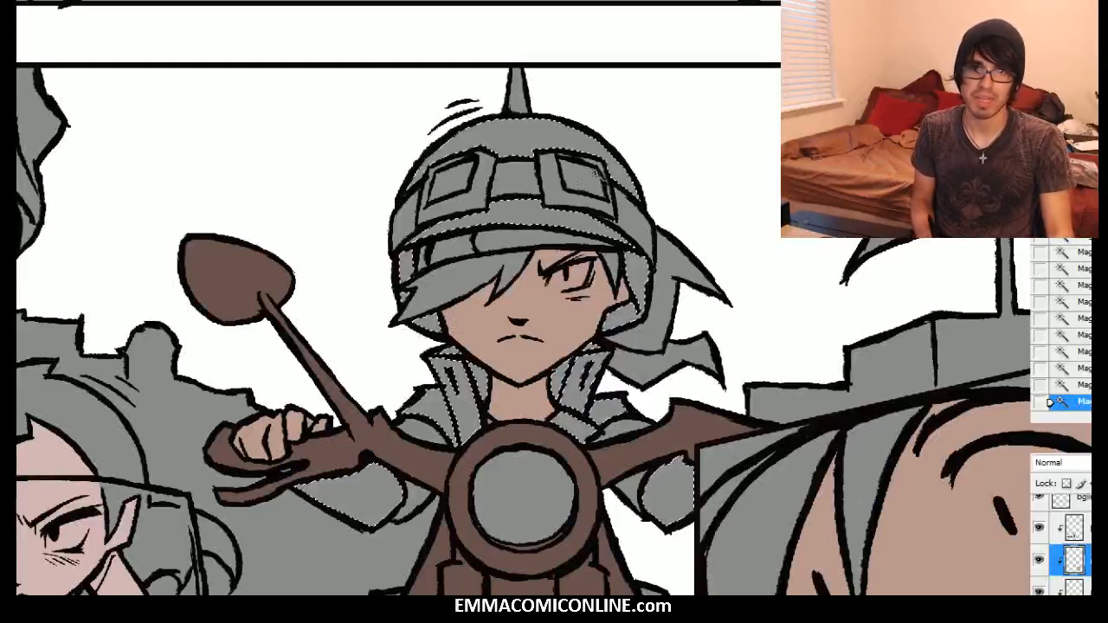
Step: Add the rider's lower leg pieces on both sides of the motorcycle to the selection
left_click_drag(630, 163, 564, 17)
left_click_drag(457, 353, 574, 248)
left_click(705, 484, "shift")
left_click(695, 536, "shift")
left_click(470, 489, "shift")
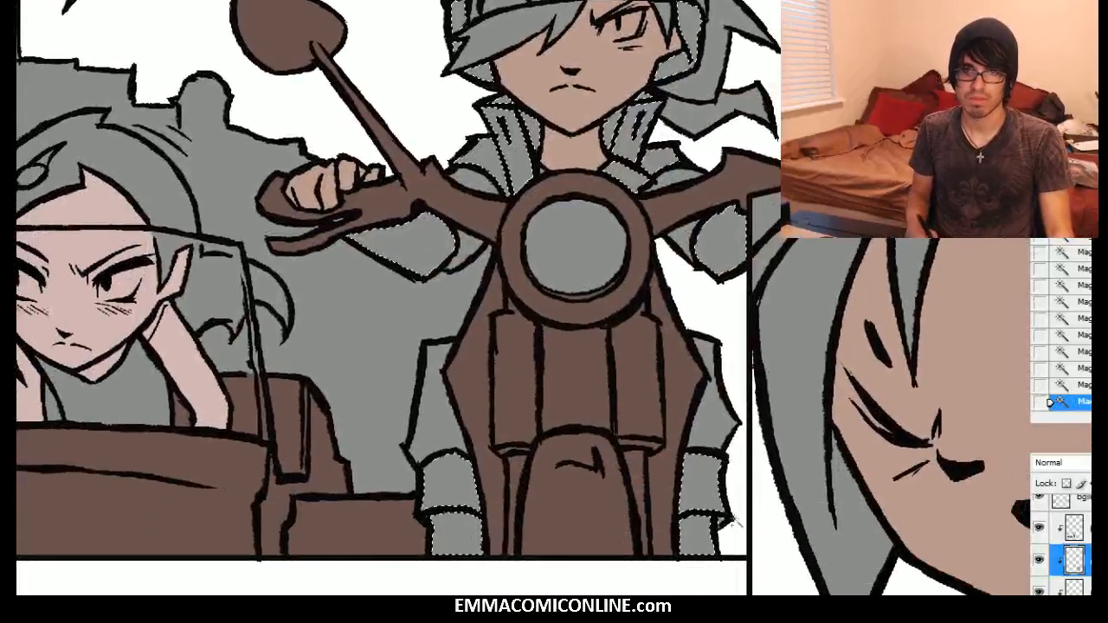
Step: Add the collar, jacket and helmet areas around the close-up face in the neighboring panel to the selection
left_click_drag(952, 351, 556, 250)
left_click_drag(968, 251, 917, 300)
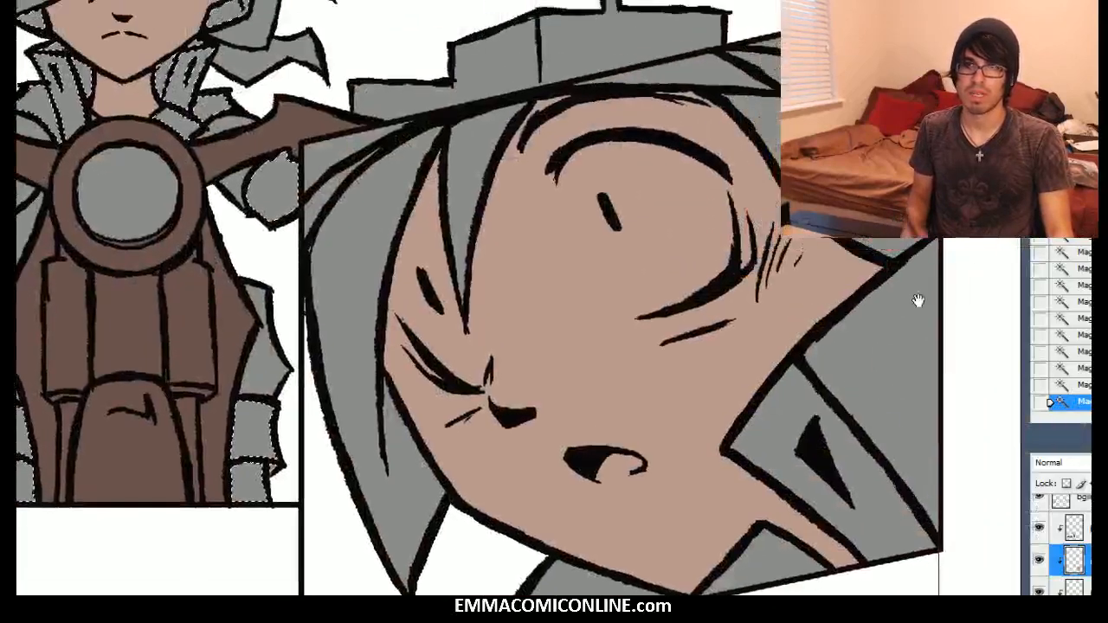
left_click(875, 472, "shift")
left_click(900, 407, "shift")
left_click(758, 117, "shift")
left_click(755, 59, "shift")
left_click(675, 76, "shift")
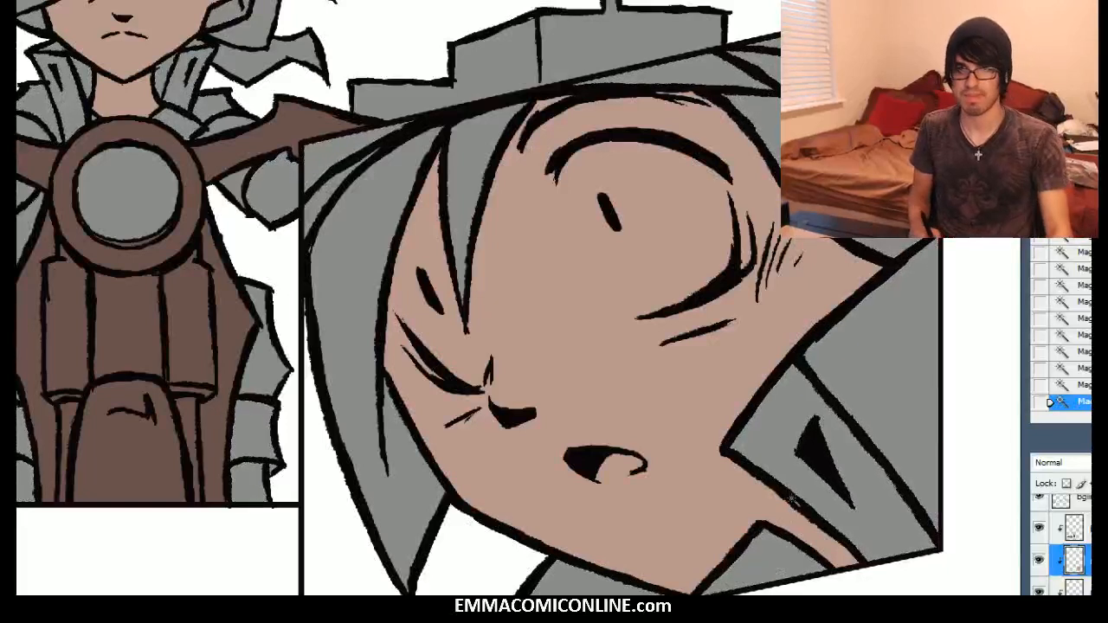
left_click(820, 471, "shift")
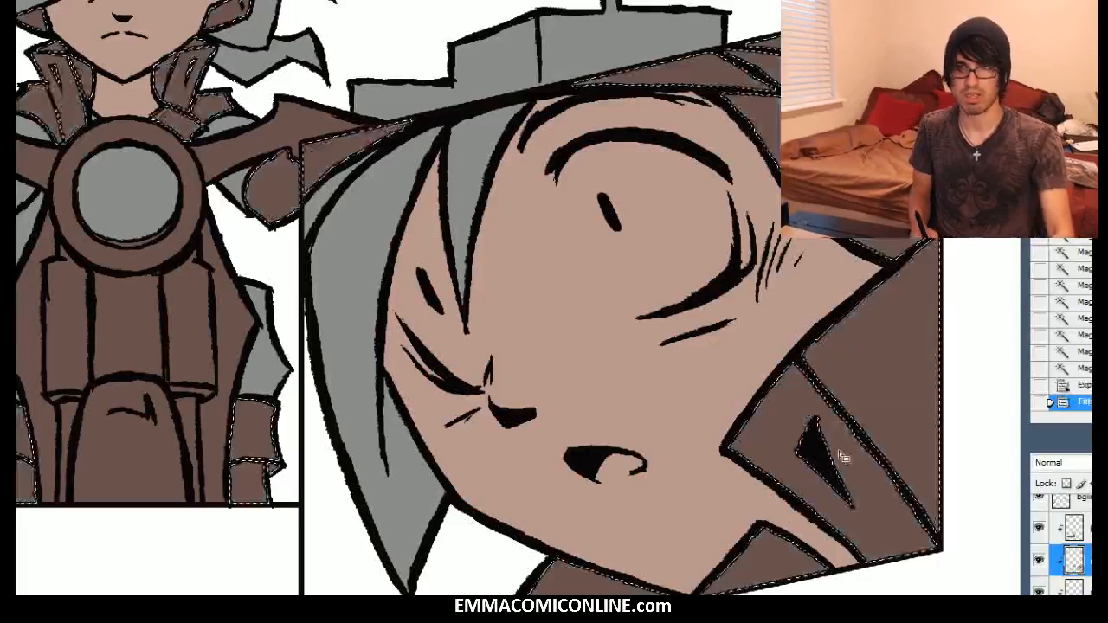
Step: Try the dark brown fill on the expanded outfit selection and step back in the history
key("alt+BackSpace")
key("ctrl+d")
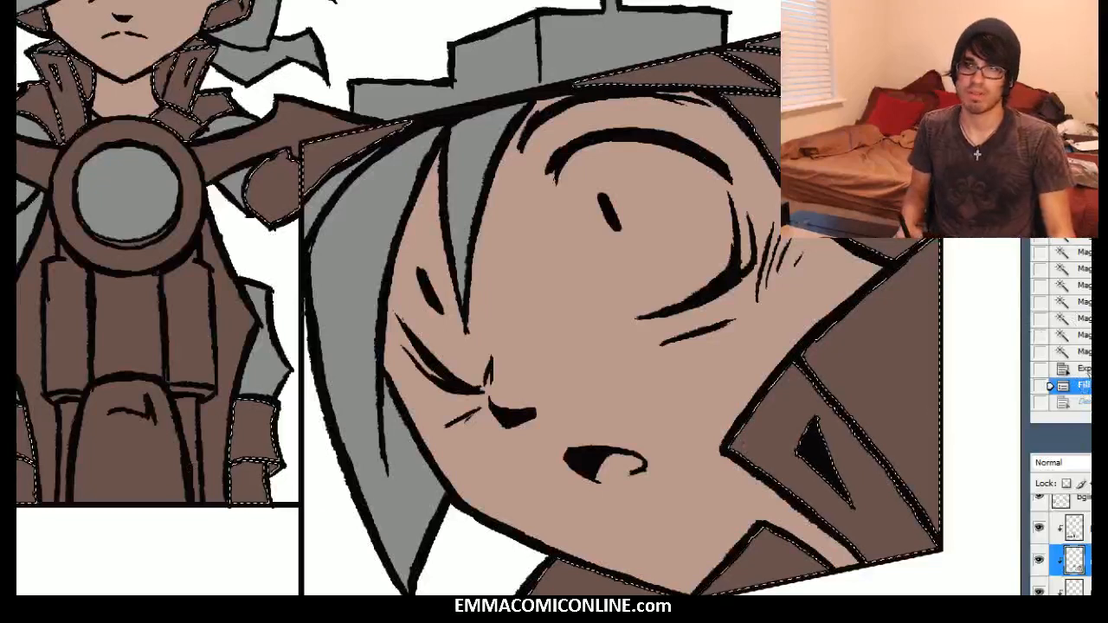
left_click(1073, 368)
Step: Set the foreground color to dark purple #372e47, fill the outfit selection with it and deselect
left_click(8, 513)
left_click(851, 228)
left_click_drag(850, 227, 851, 230)
left_click_drag(694, 331, 693, 324)
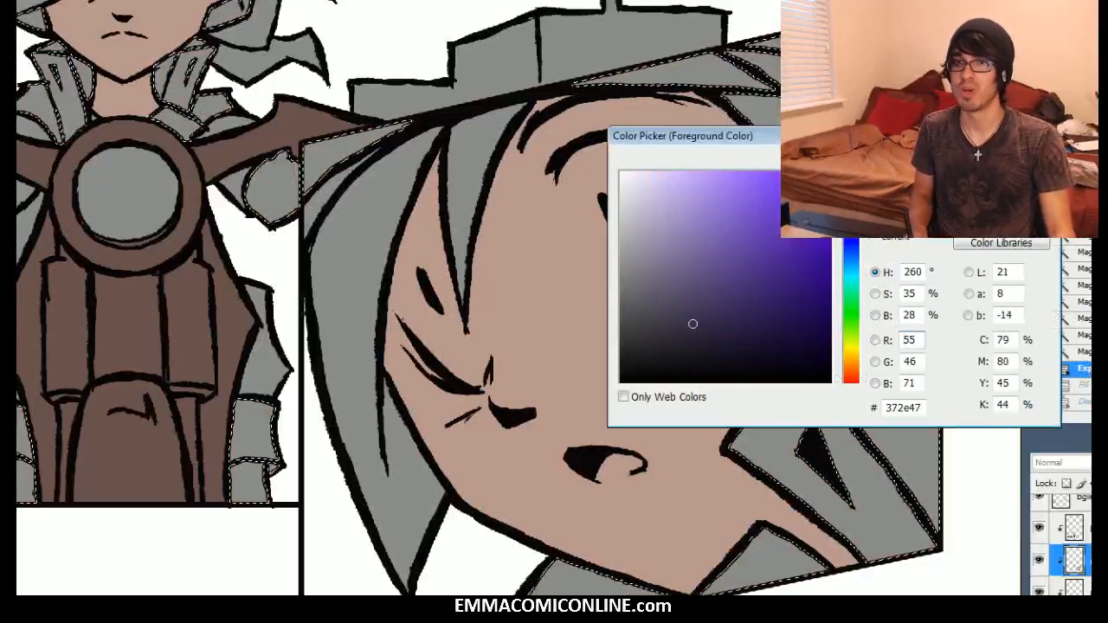
key("Return")
key("alt+BackSpace")
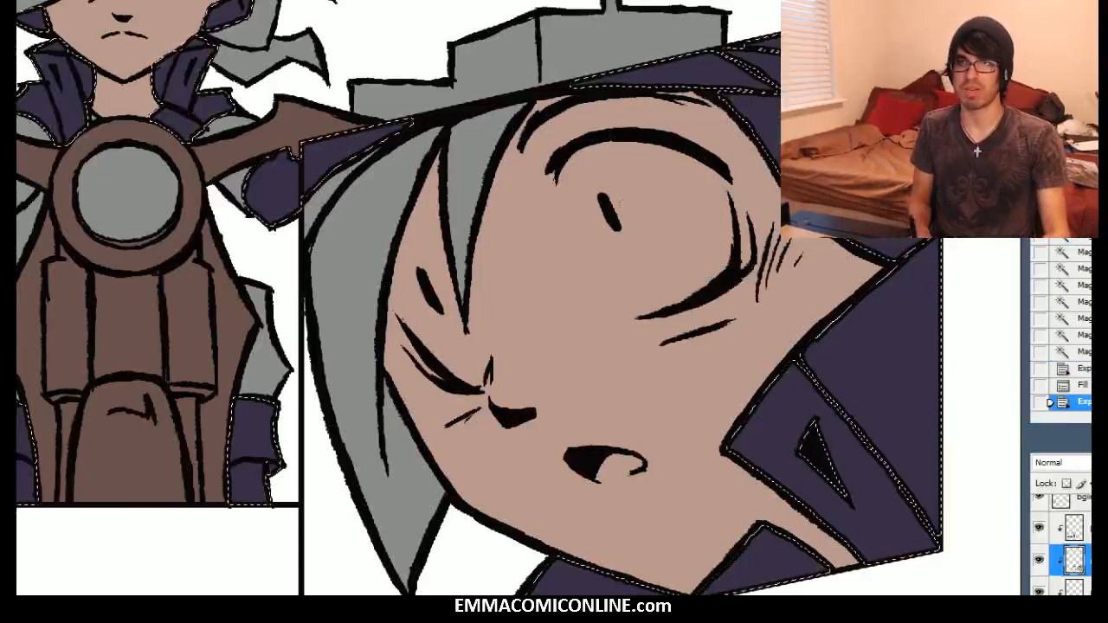
key("ctrl+d")
Step: Select the rider's bandana tails and the band pieces under the helmet rim with the Magic Wand
left_click_drag(519, 303, 730, 448)
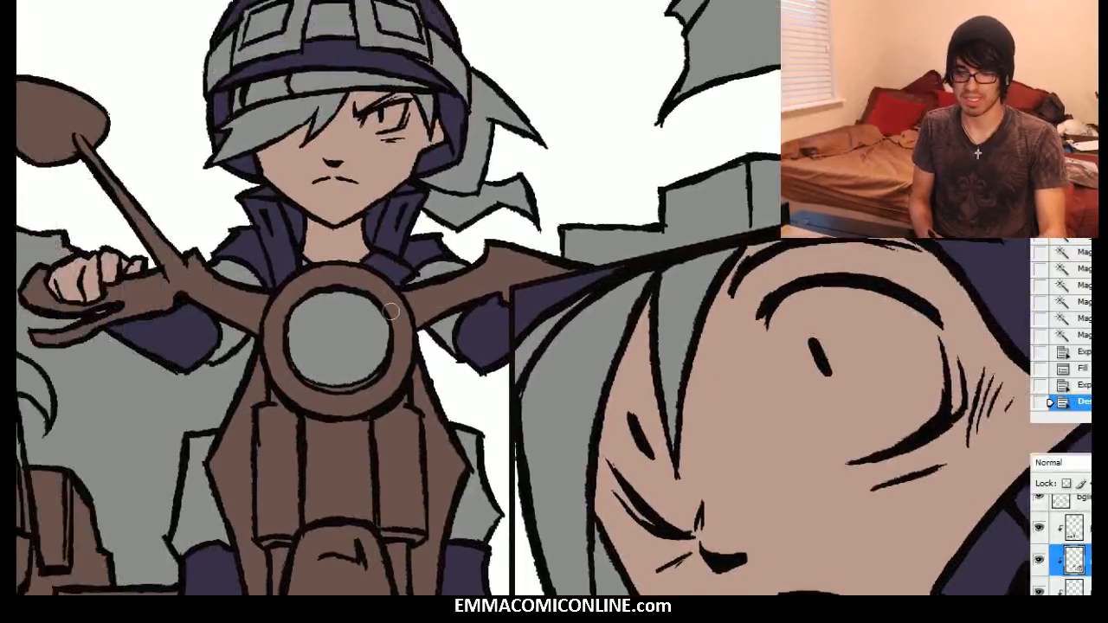
left_click(499, 162)
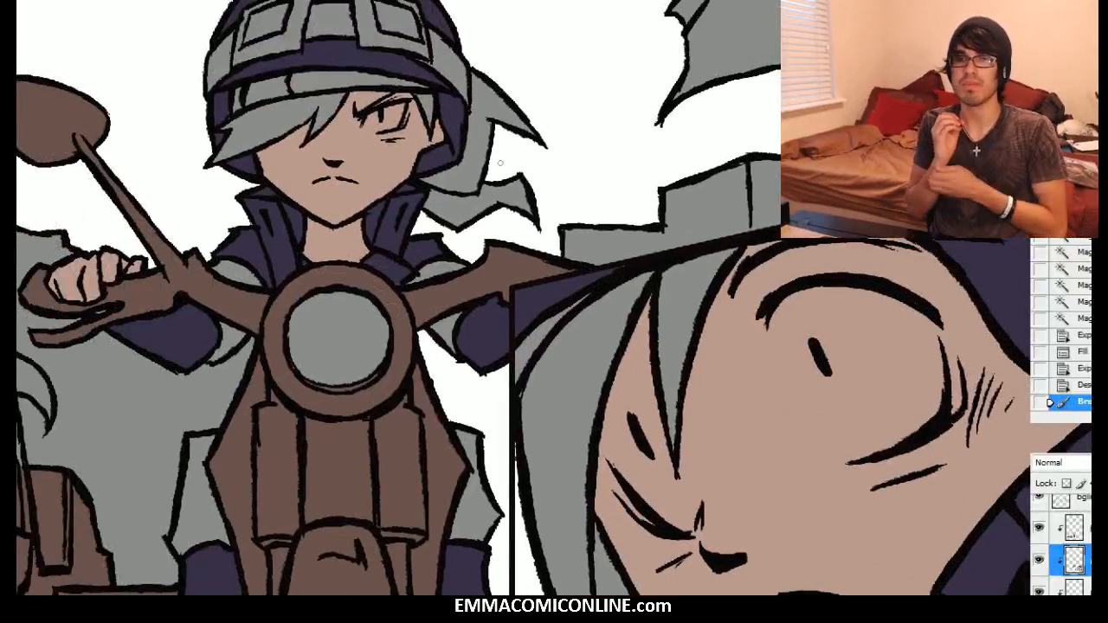
left_click_drag(500, 163, 688, 191)
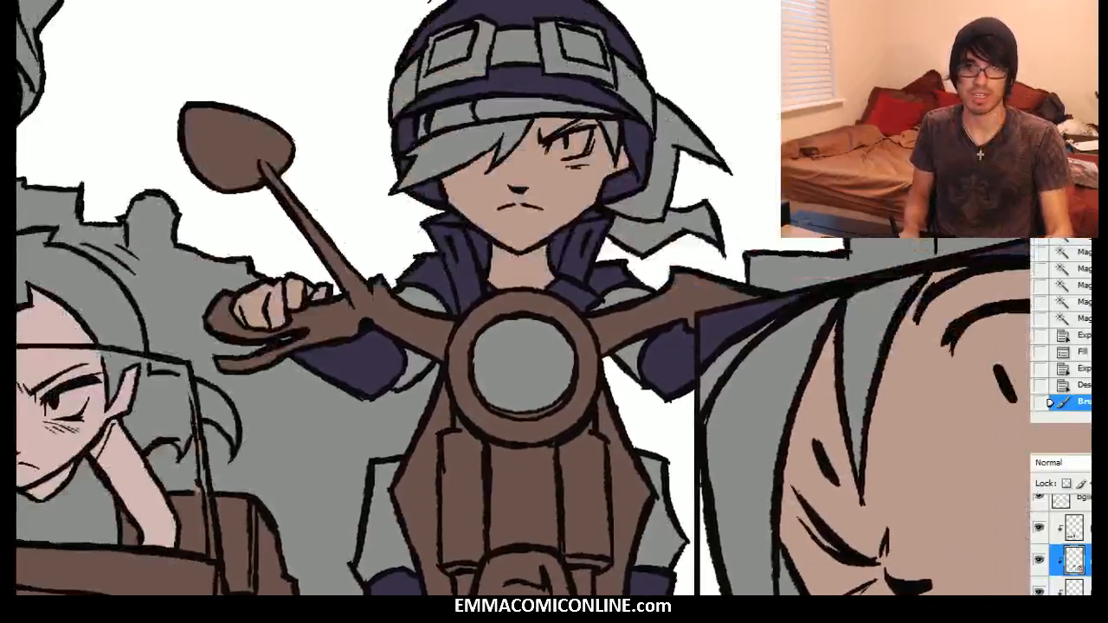
left_click(648, 198)
left_click(637, 228, "shift")
left_click_drag(638, 228, 560, 306)
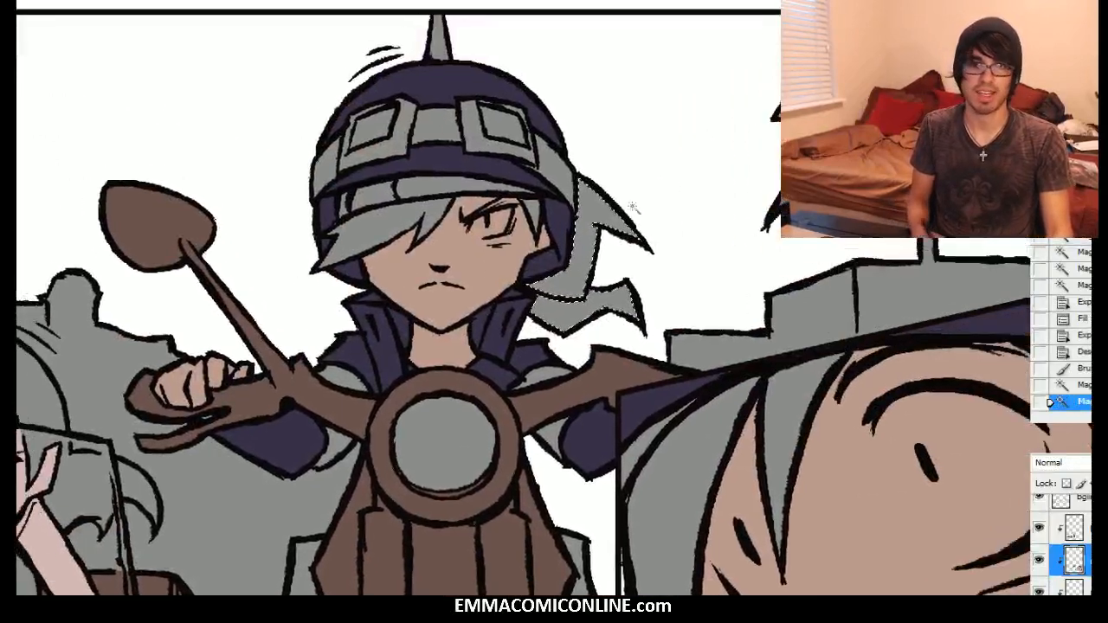
left_click(415, 196, "shift")
left_click(345, 204, "shift")
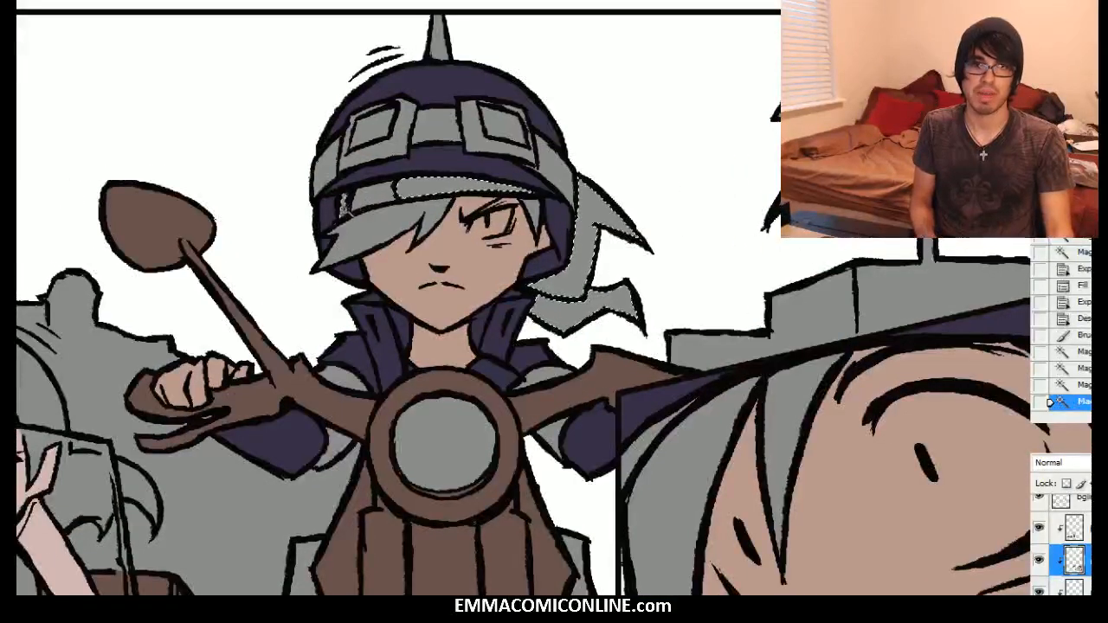
left_click_drag(657, 431, 735, 380)
left_click(536, 258, "shift")
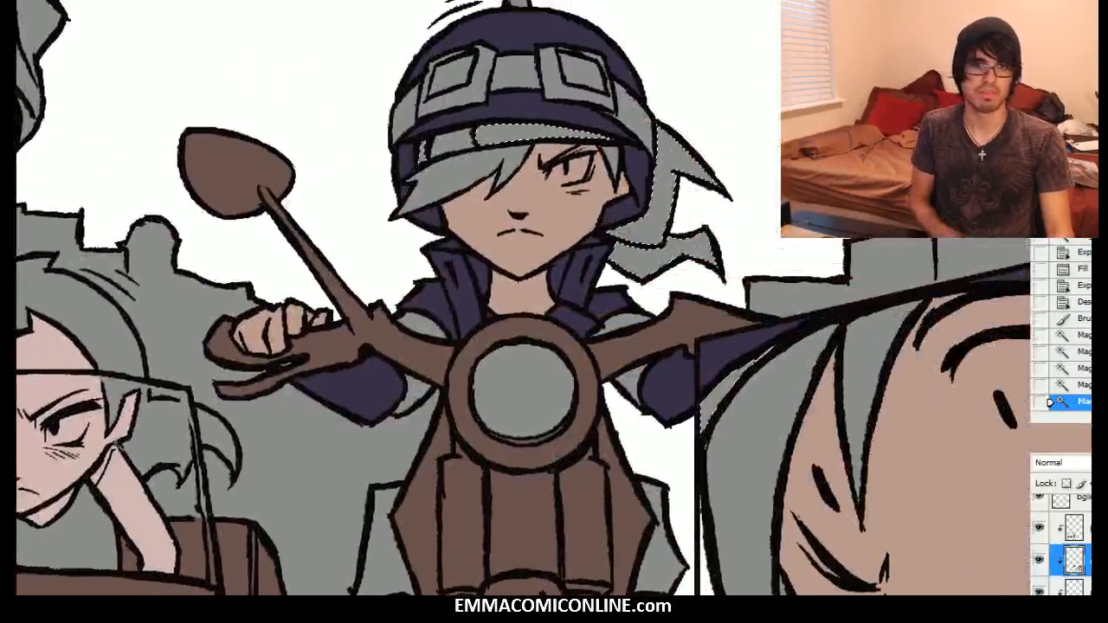
Step: Create a new layer named bandana that uses the previous layer as clipping mask
key("ctrl+shift+n")
type("bandana")
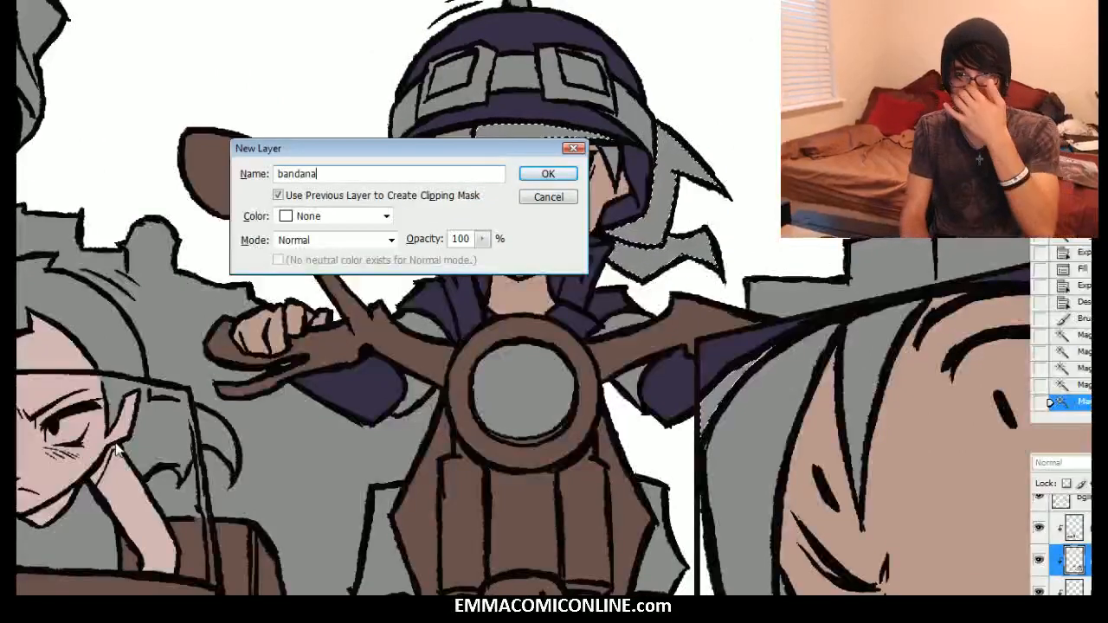
key("Return")
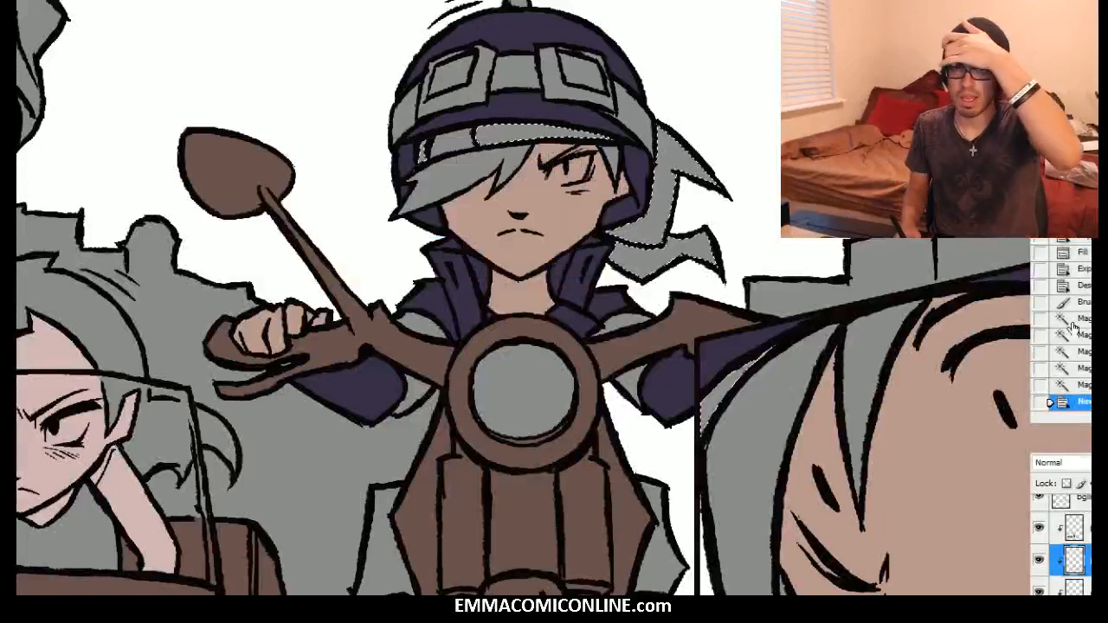
Step: Revert the history to the expanded outfit selection before the purple fill and add a separate clipped layer for the outfit
left_click(1082, 269)
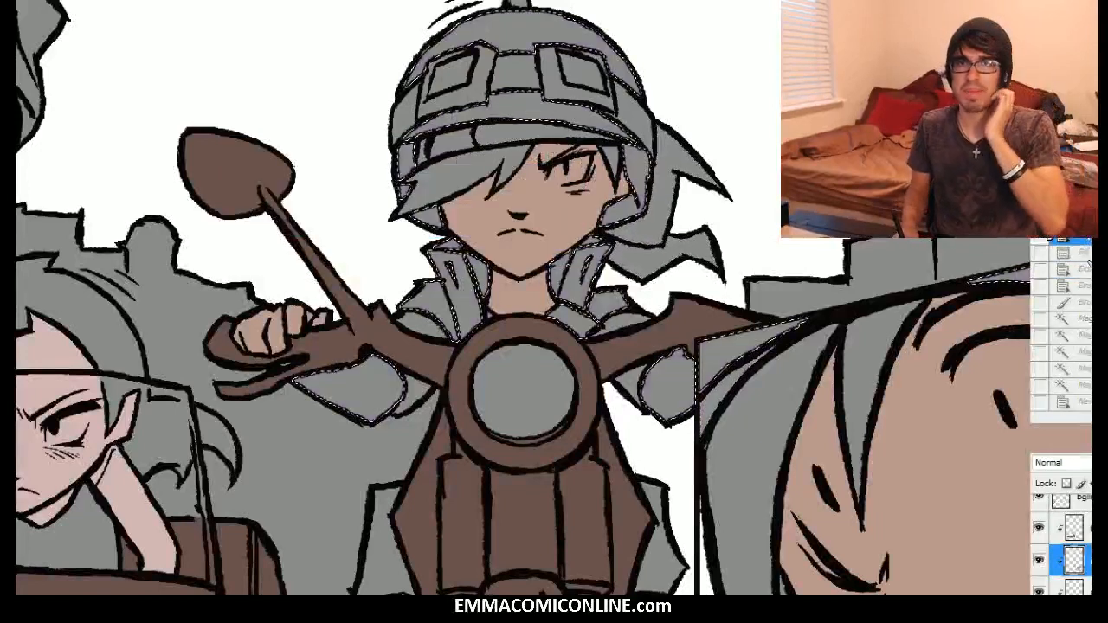
key("ctrl+shift+n")
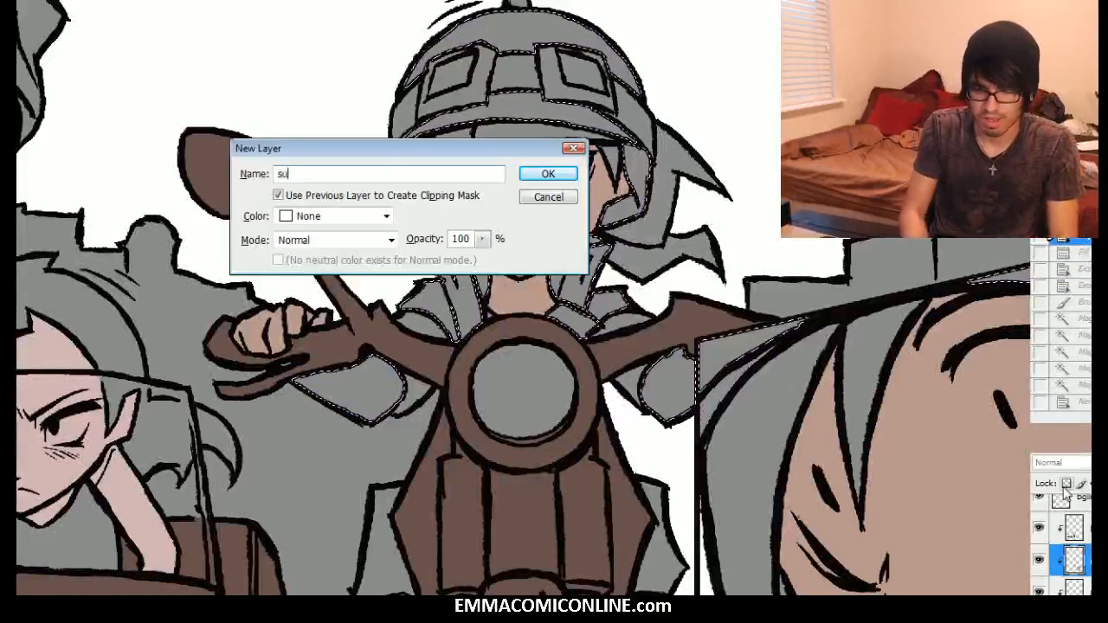
type("su")
key("Return")
Step: Undo the extra selection expansion, fill the outfit with the dark purple on the new layer and deselect
key("F2")
left_click(1085, 386)
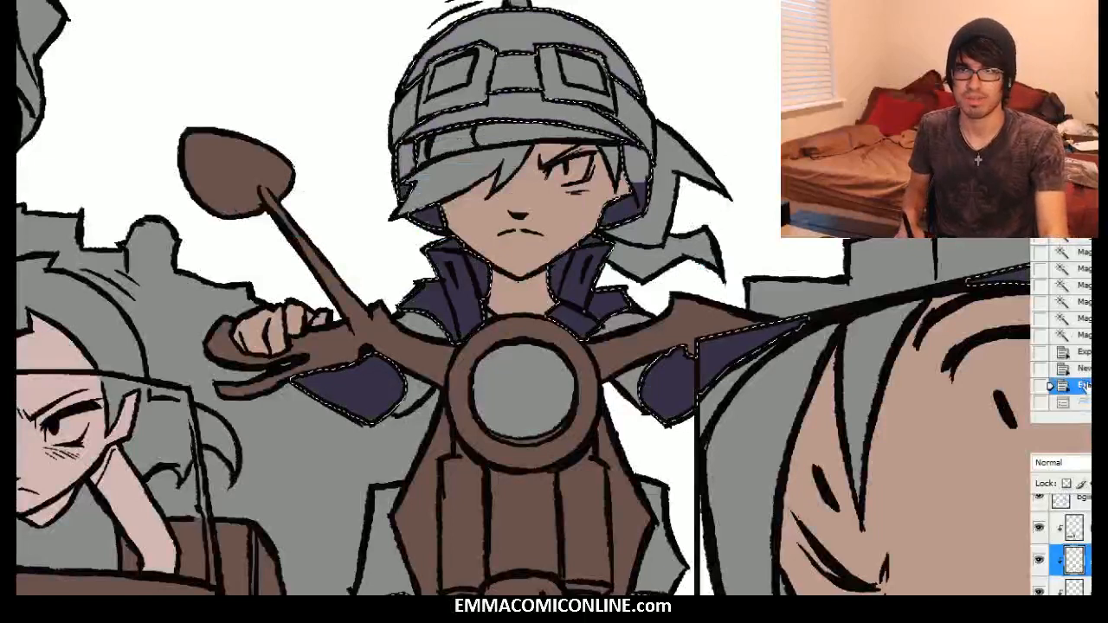
key("ctrl+alt+z")
key("alt+BackSpace")
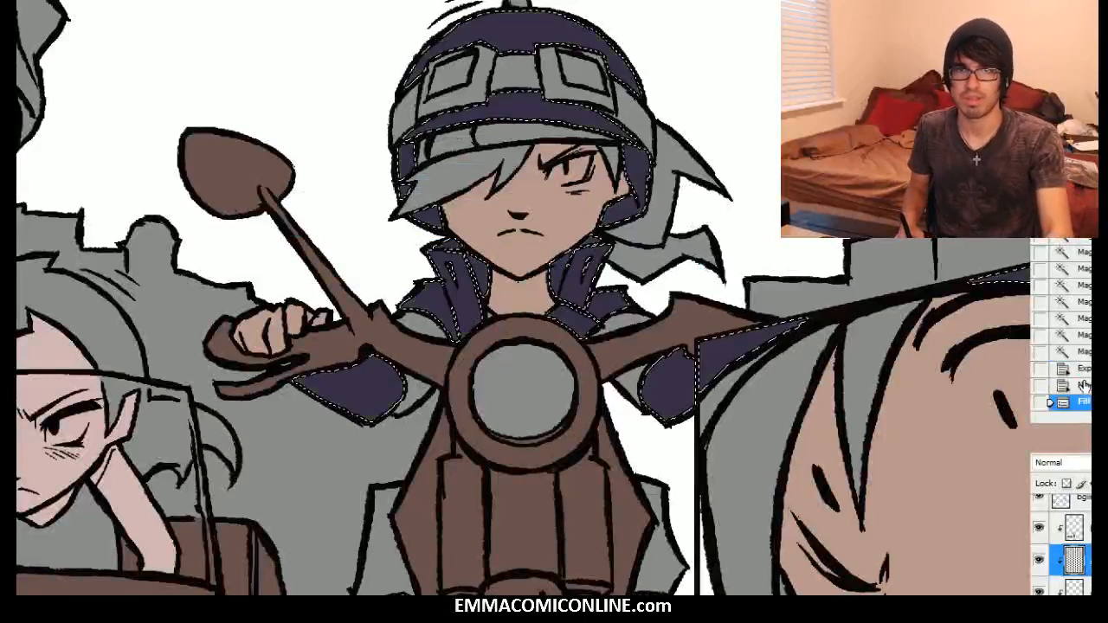
left_click(1039, 558)
left_click(1039, 559)
key("ctrl+d")
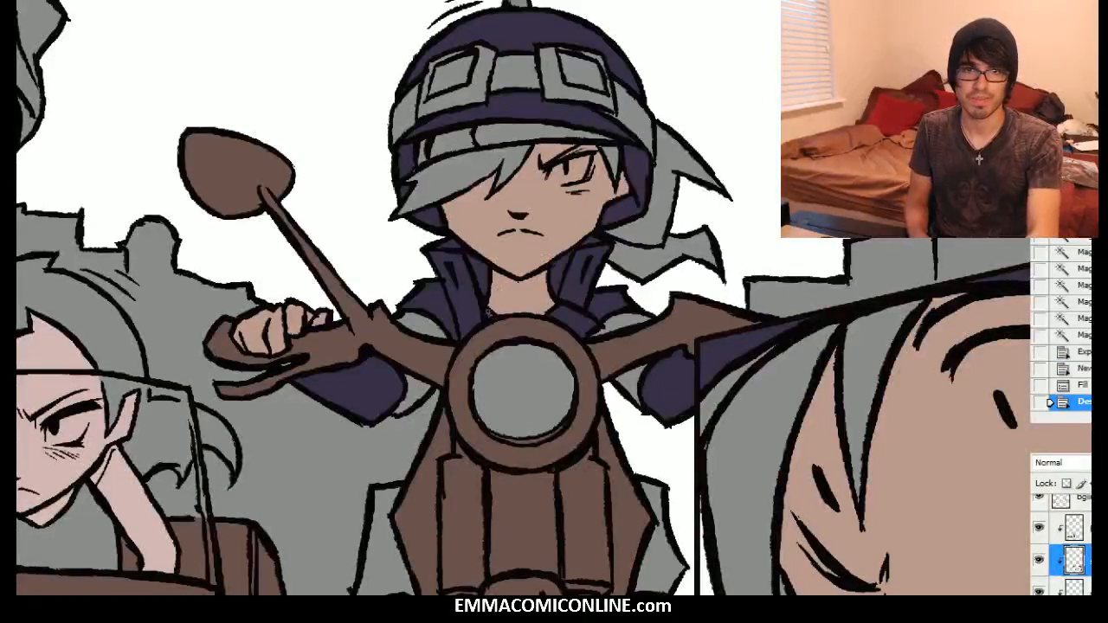
Step: Add another clipped layer named bandana above the purple outfit layer
key("ctrl+shift+n")
type("b")
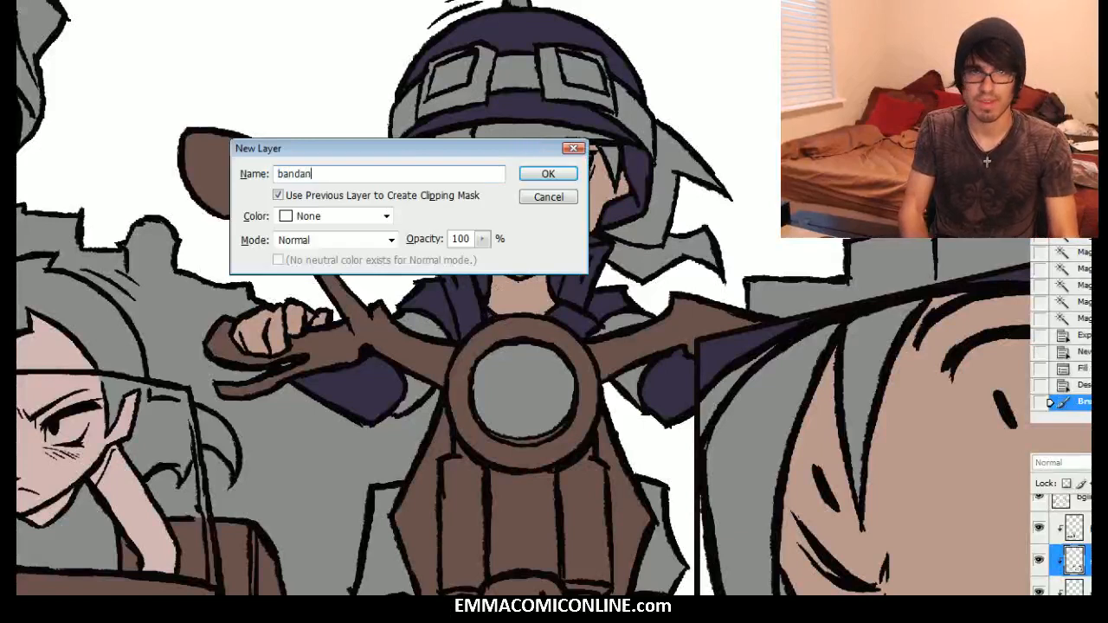
type("andan")
key("Return")
Step: Select the bandana tails, the band pieces under the helmet and the bandana sliver in the close-up panel with the Magic Wand
left_click(641, 232)
left_click(642, 258, "shift")
left_click(490, 135, "shift")
left_click(446, 145, "shift")
left_click(723, 384, "shift")
left_click_drag(724, 384, 684, 278)
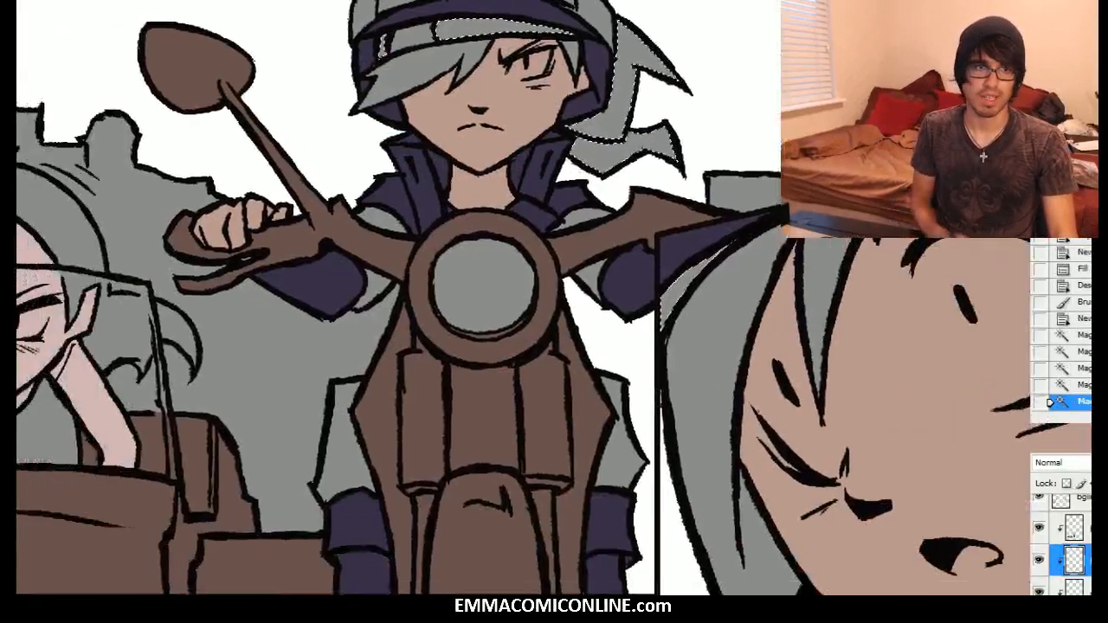
Step: Choose a dark maroon foreground color, fill the expanded bandana selection with it and deselect
left_click(851, 186)
left_click_drag(765, 294, 762, 302)
left_click(1002, 165)
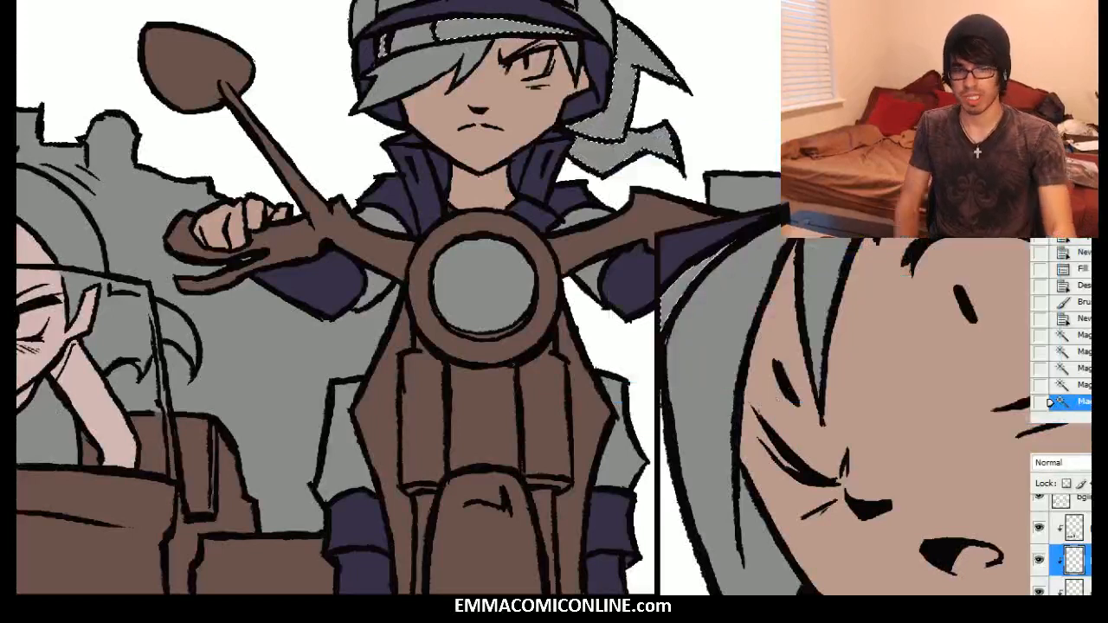
key("alt+BackSpace")
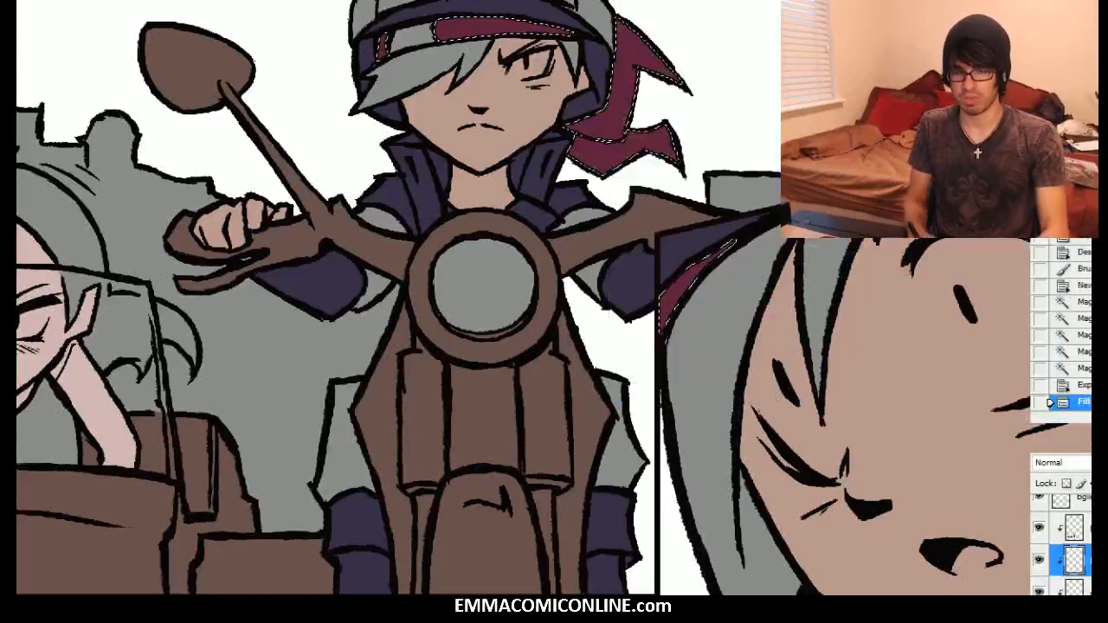
left_click(705, 14)
mouse_move(831, 52)
left_mouse_down()
mouse_move(791, 196)
mouse_move(857, 224)
mouse_move(803, 225)
left_mouse_up()
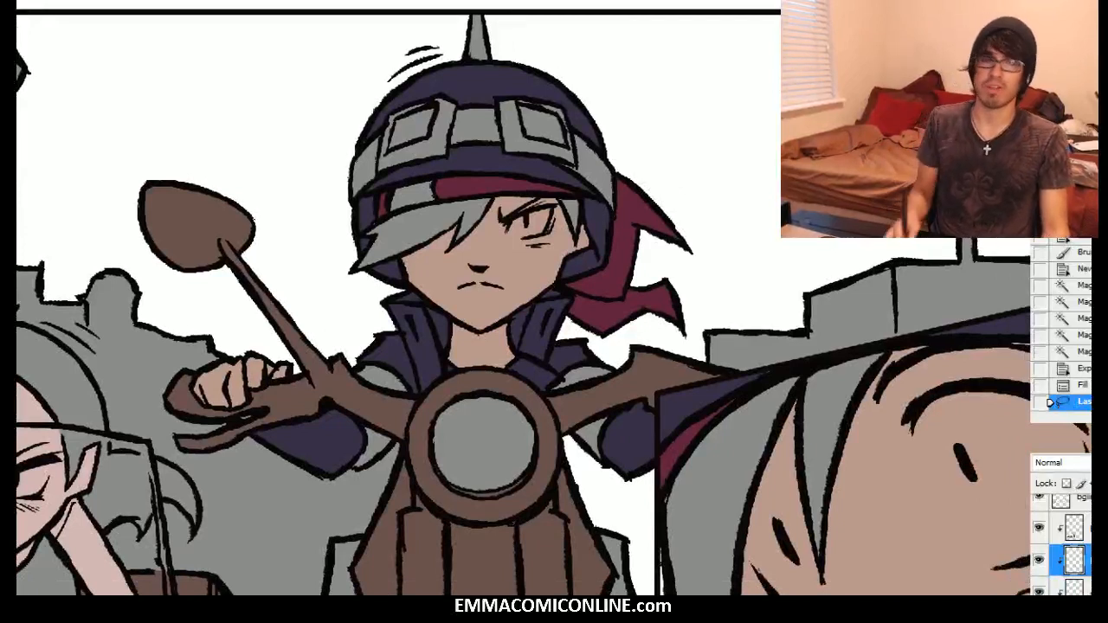
left_click_drag(803, 226, 719, 125)
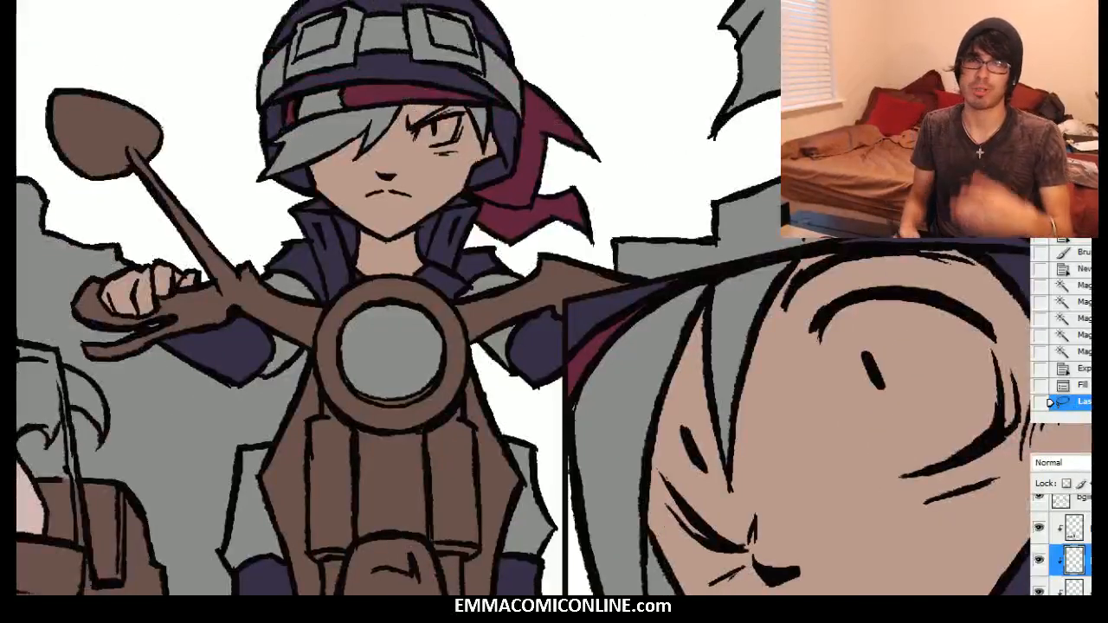
left_click_drag(718, 124, 902, 269)
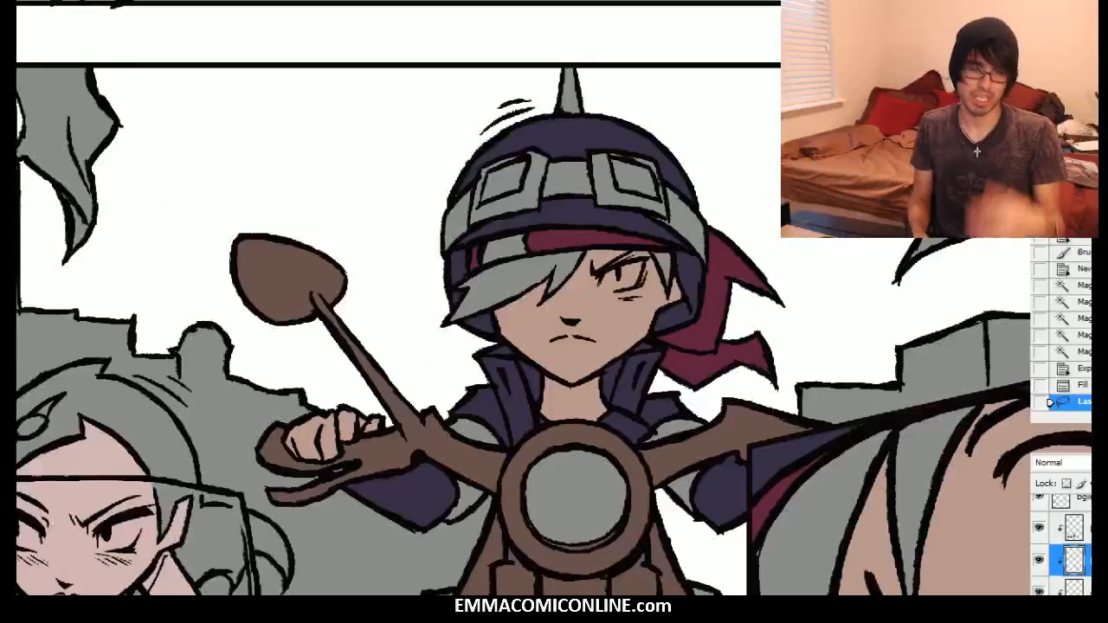
scroll(398, 328, "down", 2)
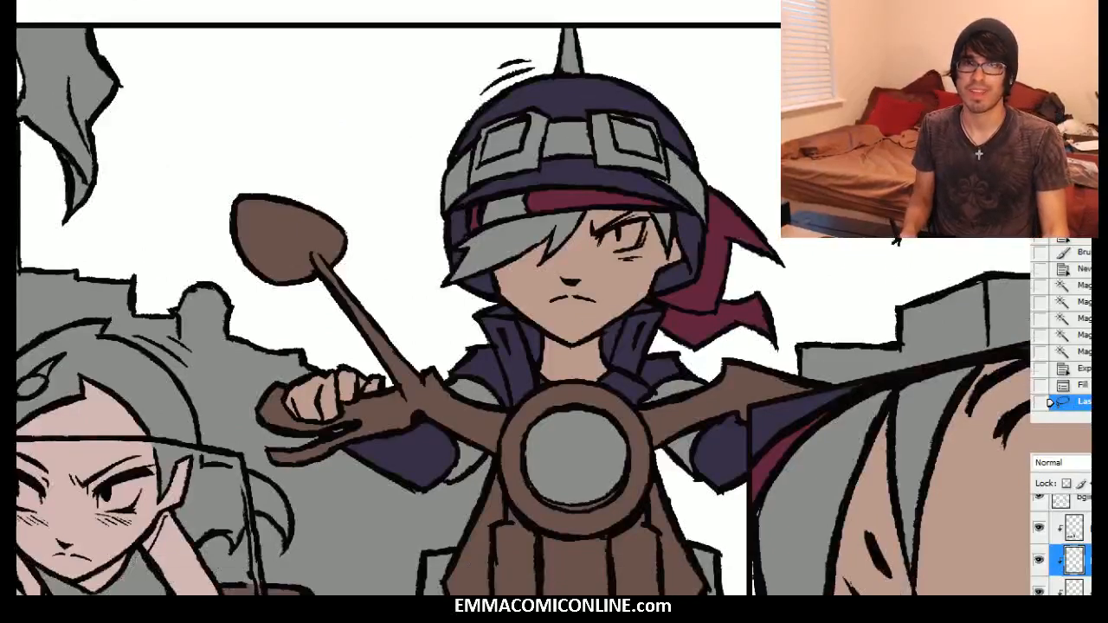
Step: Select the goggle strap and frames on the rider's helmet with the Magic Wand and add the remaining goggle areas with the Lasso
key("w")
left_click(684, 185)
left_click(558, 141, "shift")
left_click(528, 142, "shift")
left_click(511, 160, "shift")
left_click(605, 158, "shift")
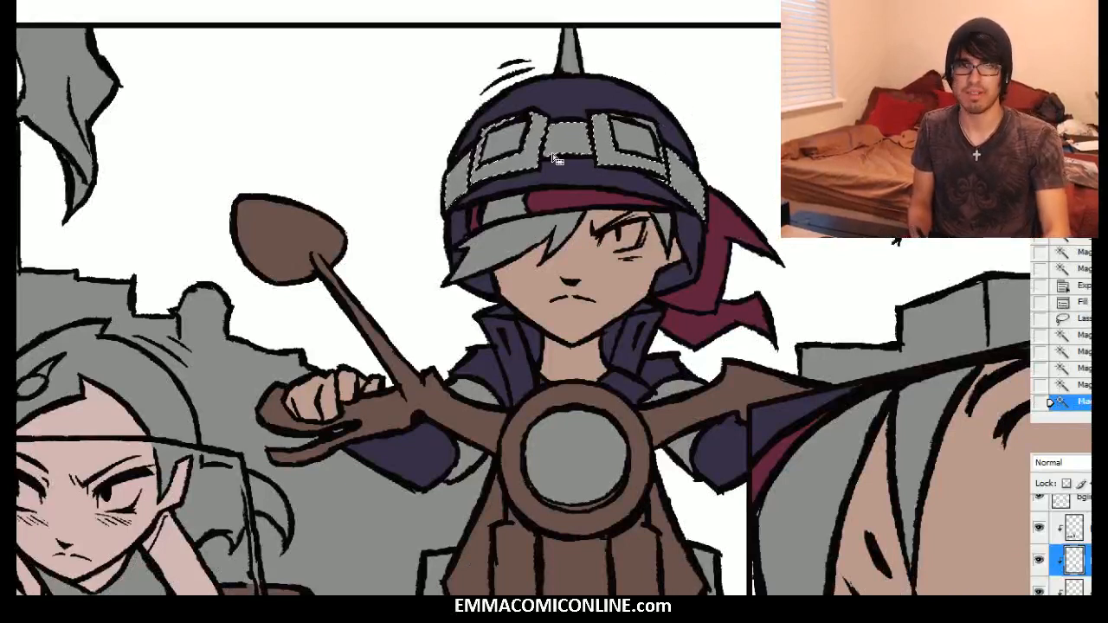
mouse_move(469, 177)
left_mouse_down()
mouse_move(519, 115)
mouse_move(473, 180)
left_mouse_up()
left_click_drag(538, 137, 530, 112)
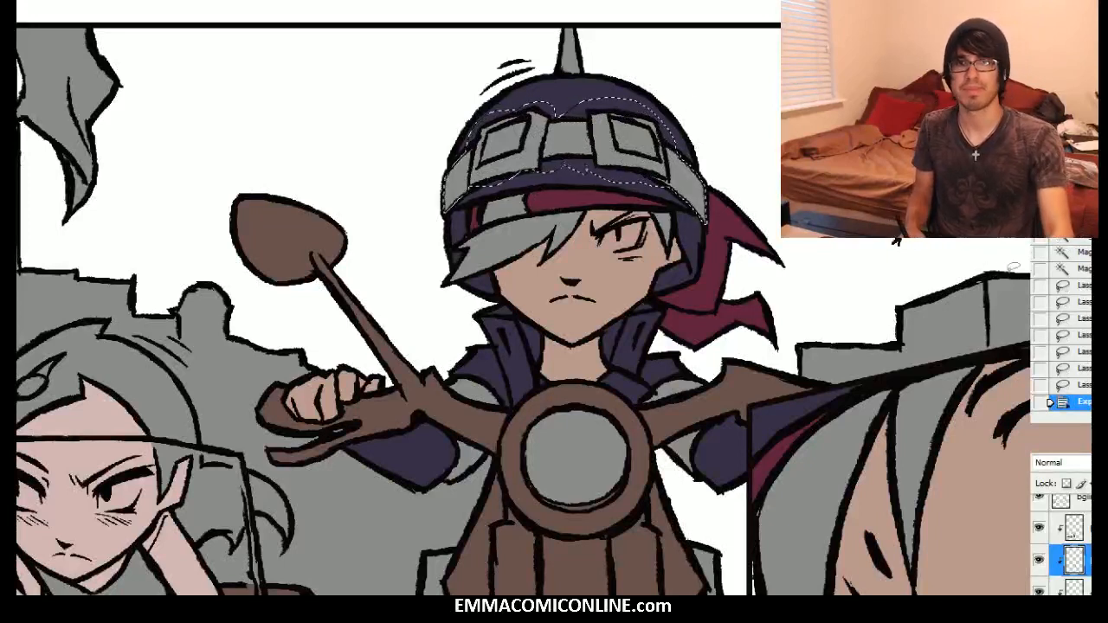
Step: Fill the expanded goggle selection with dark purple on the outfit layer, deselect and touch up a missed spot on the helmet
left_click(1073, 587)
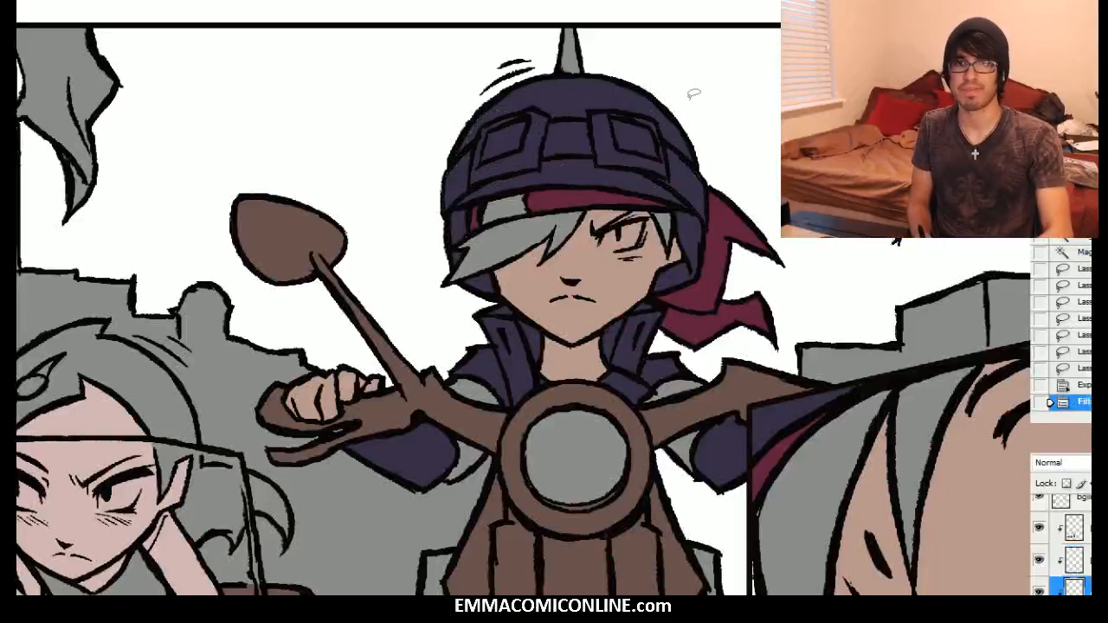
left_click_drag(897, 241, 857, 163)
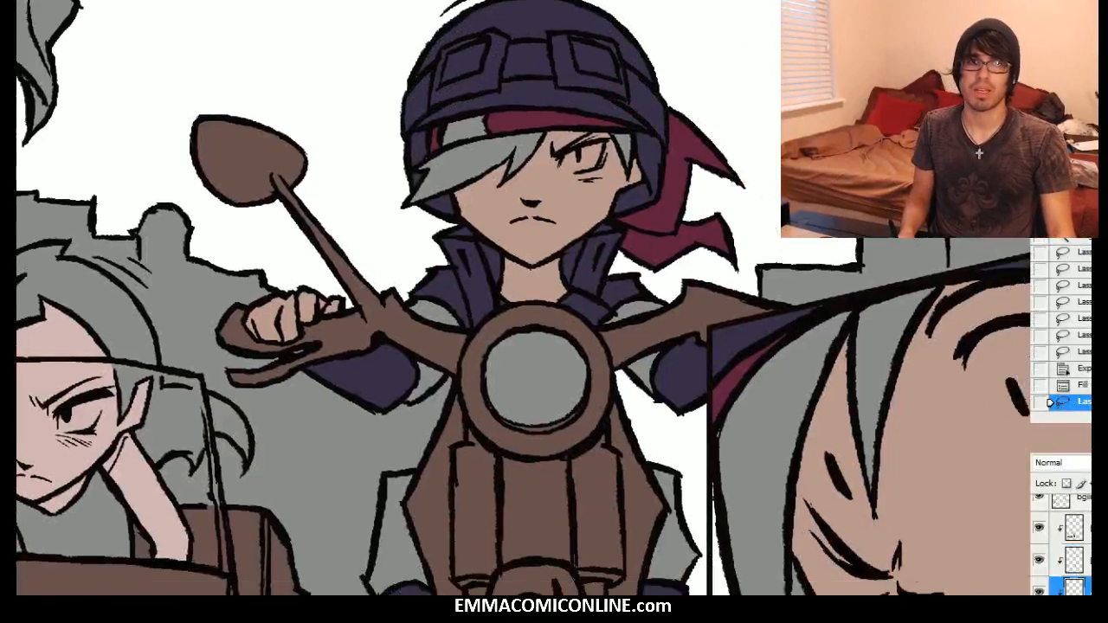
scroll(523, 298, "left", 1)
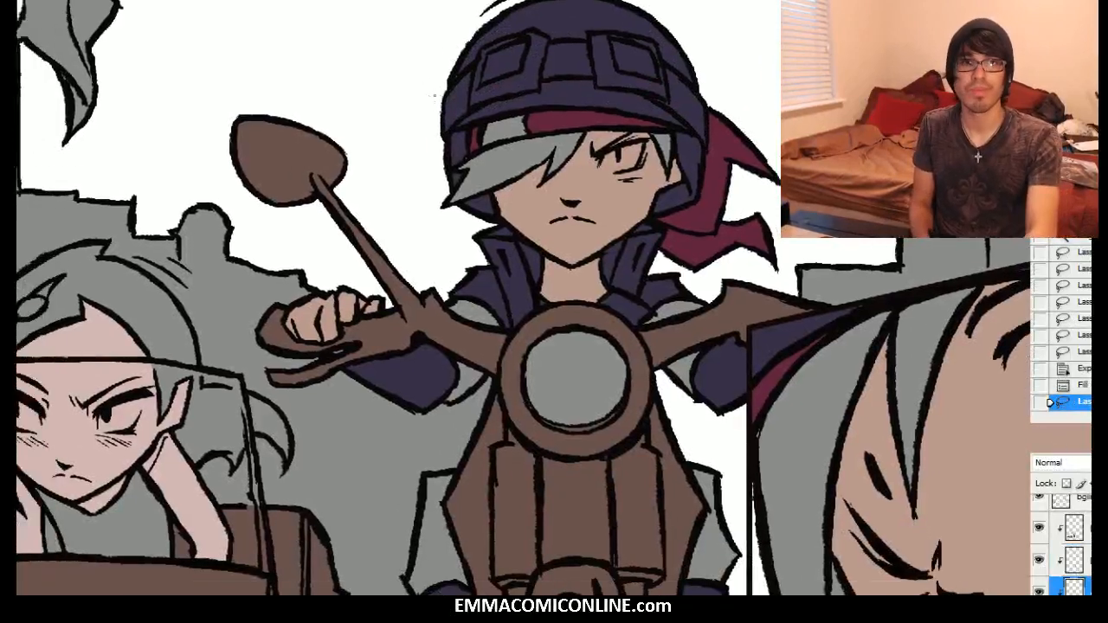
left_click(459, 74)
Step: Select the gray sleeve and trouser sections on both sides of the rider's body with the Magic Wand
left_click_drag(575, 378, 562, 259)
left_click(696, 441)
left_click(426, 436, "shift")
left_click(448, 263, "shift")
left_click(467, 195, "shift")
left_click(665, 194, "shift")
left_click(666, 247, "shift")
left_click_drag(666, 247, 625, 341)
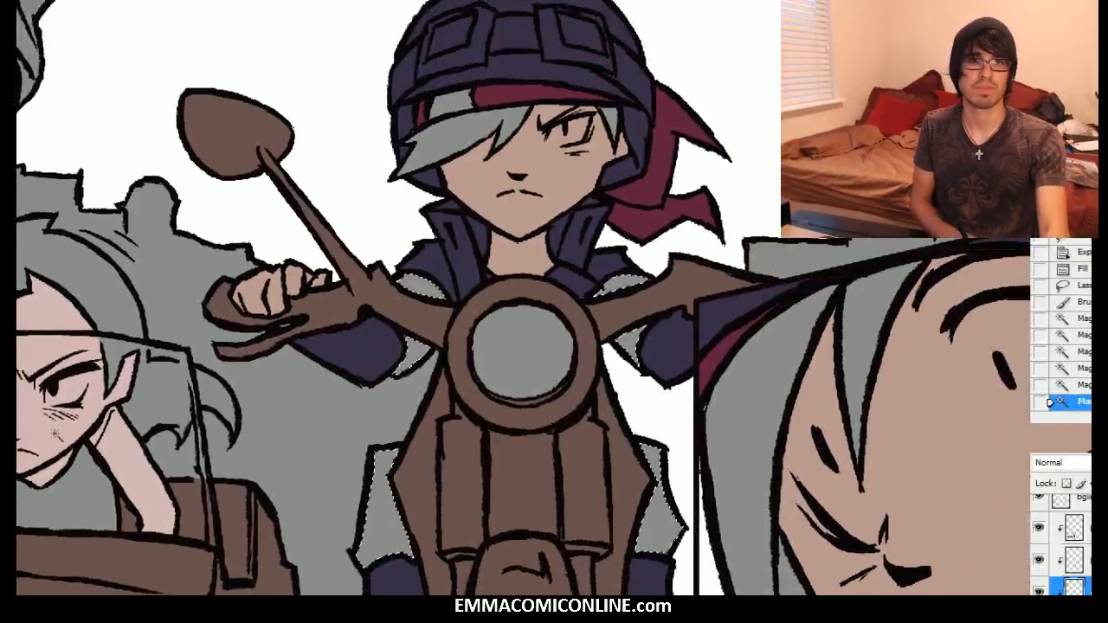
Step: Choose a light beige foreground color, fill the expanded sleeve and trouser selection with it and deselect
left_click(15, 434)
left_click(853, 368)
left_click_drag(697, 273, 655, 225)
key("Return")
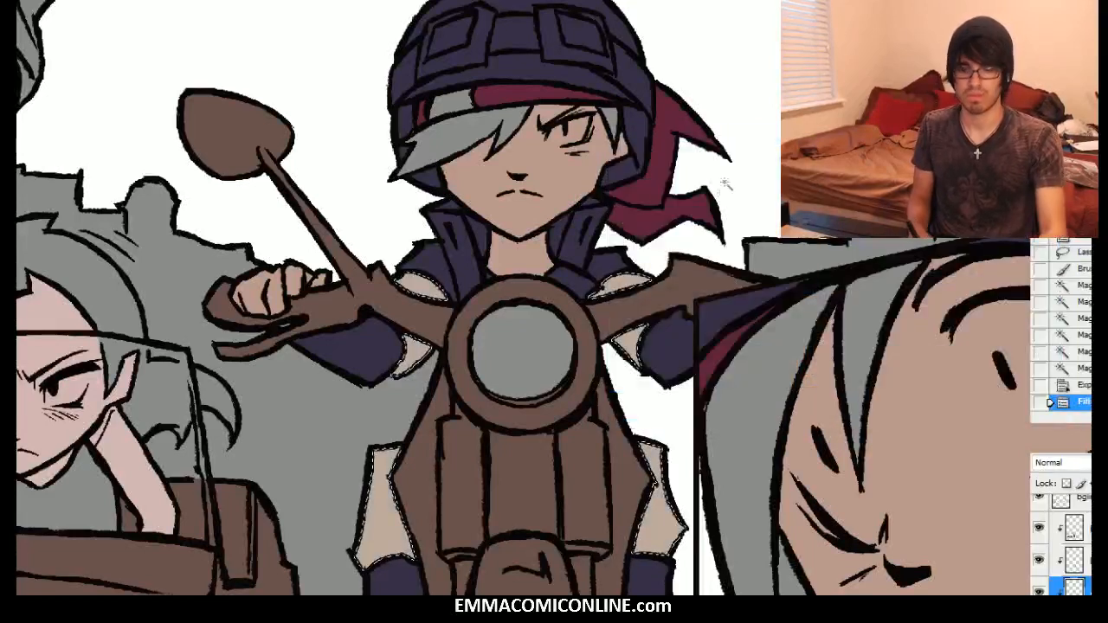
key("ctrl+d")
left_click_drag(519, 286, 559, 406)
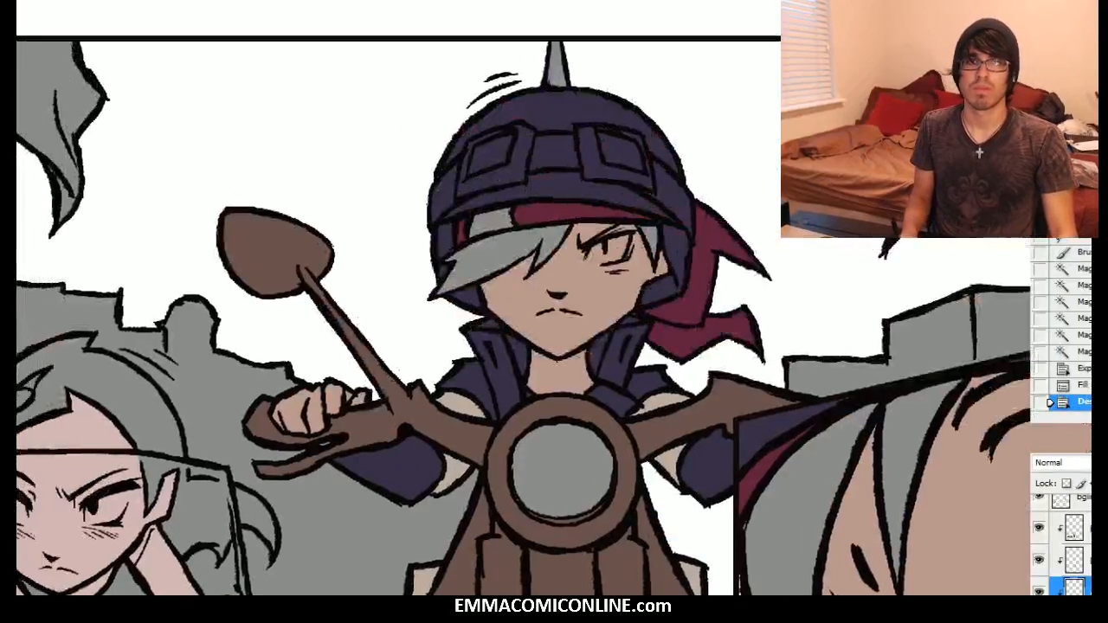
left_click(511, 253)
left_click(649, 245, "shift")
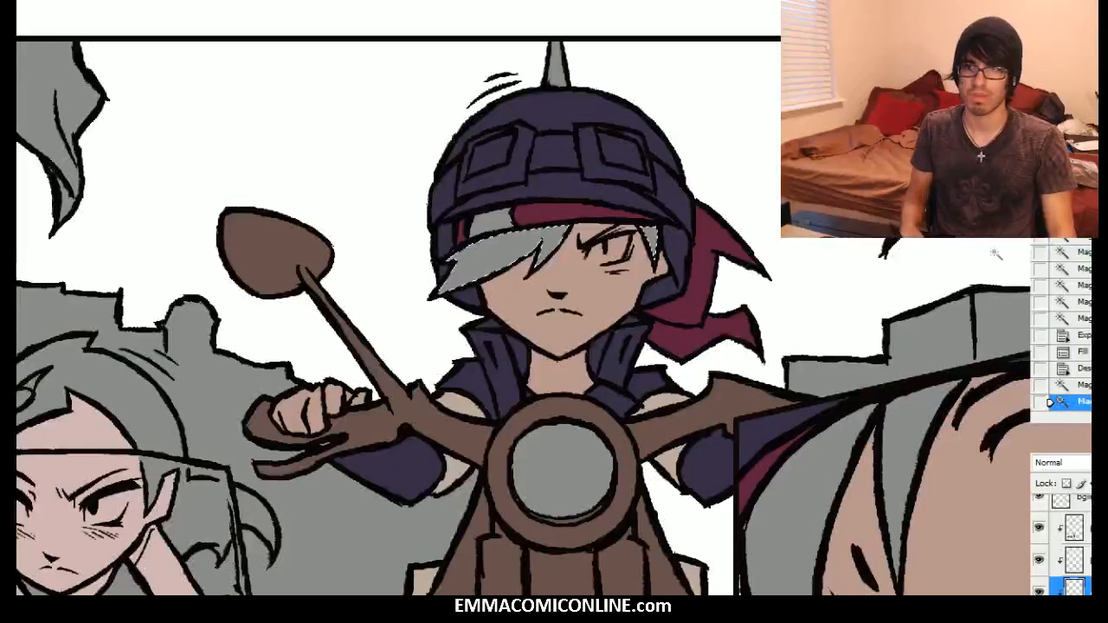
Step: Revert to the expanded sleeve and trouser selection, fill it with beige on a new clipped layer named accent and deselect
left_click(1076, 337)
key("ctrl+shift+n")
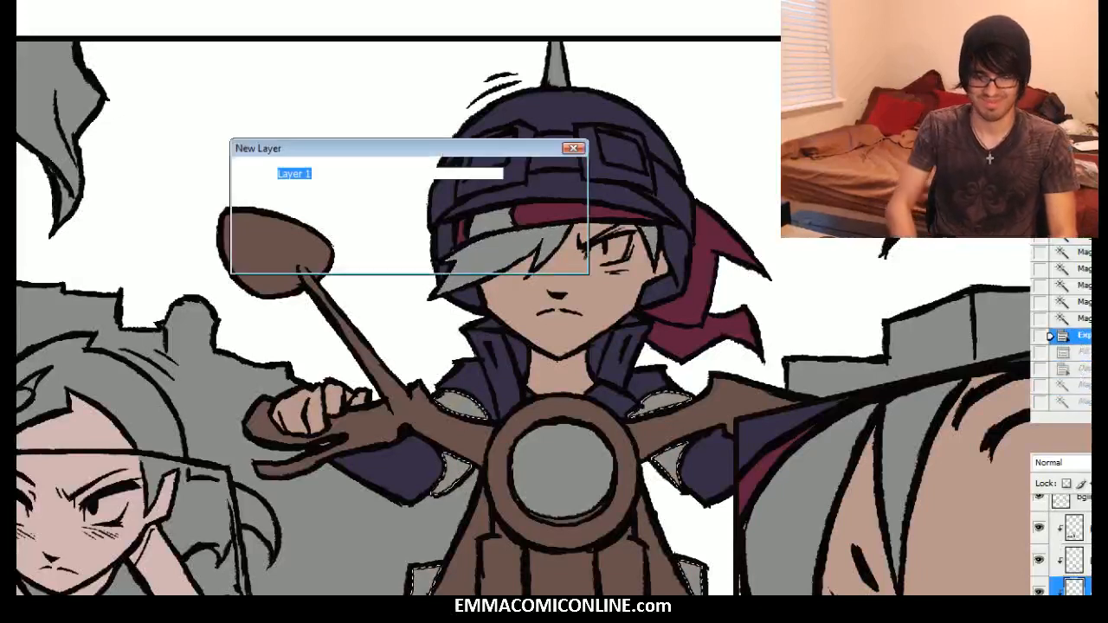
type("accent")
key("Return")
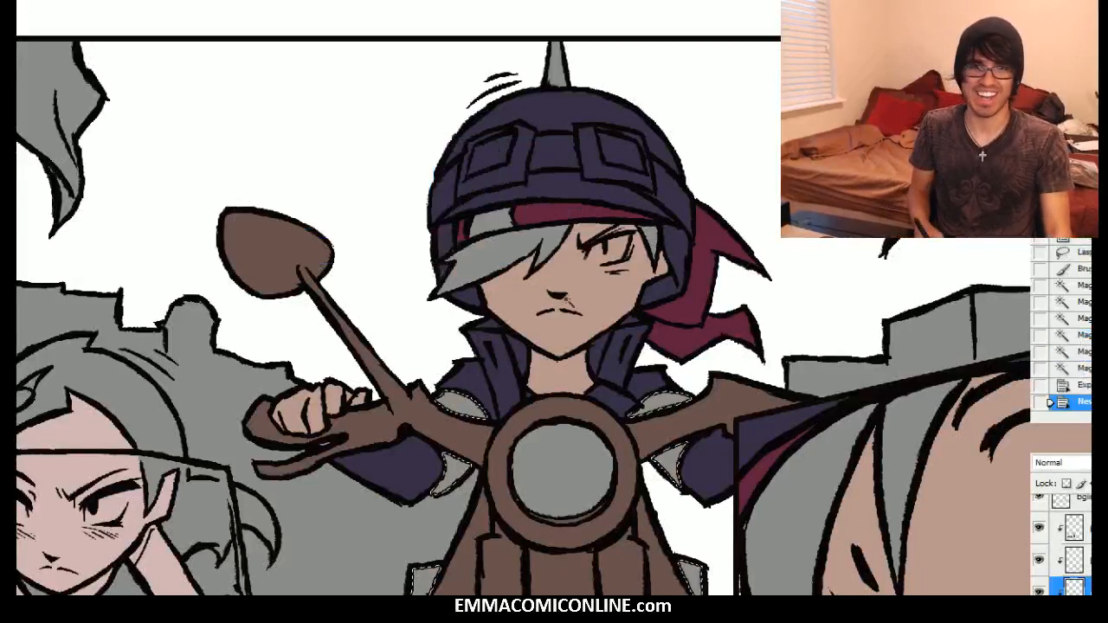
key("alt+BackSpace")
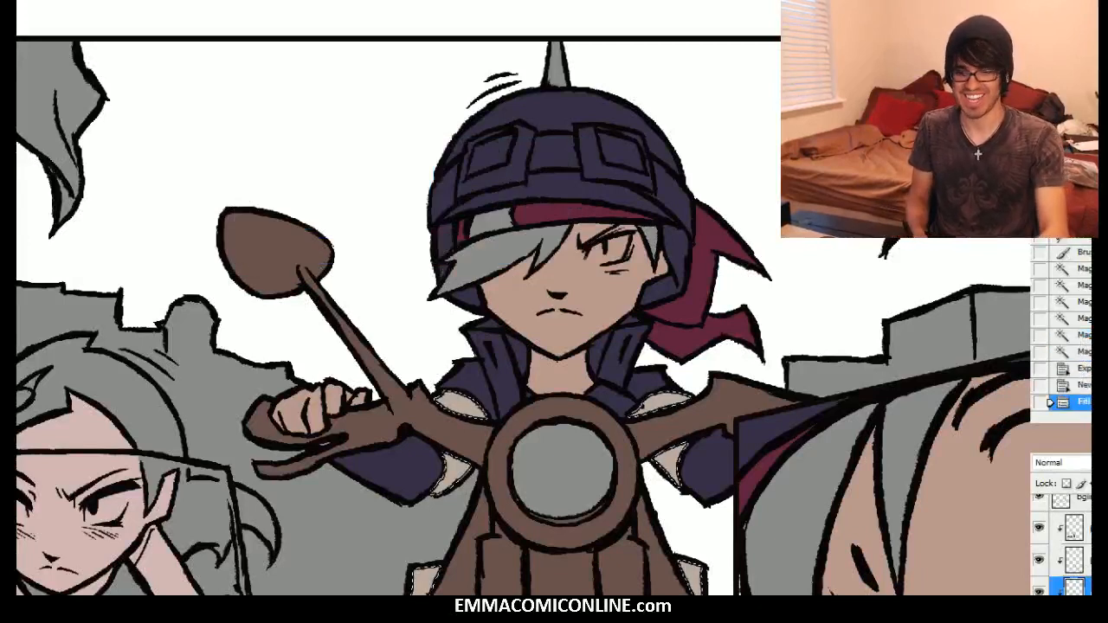
left_click(661, 183)
Step: Select the rider's fringe and the hair lock beside the ear with the Magic Wand and add a new layer for the hair
left_click(511, 253)
left_click(647, 239, "shift")
key("ctrl+shift+n")
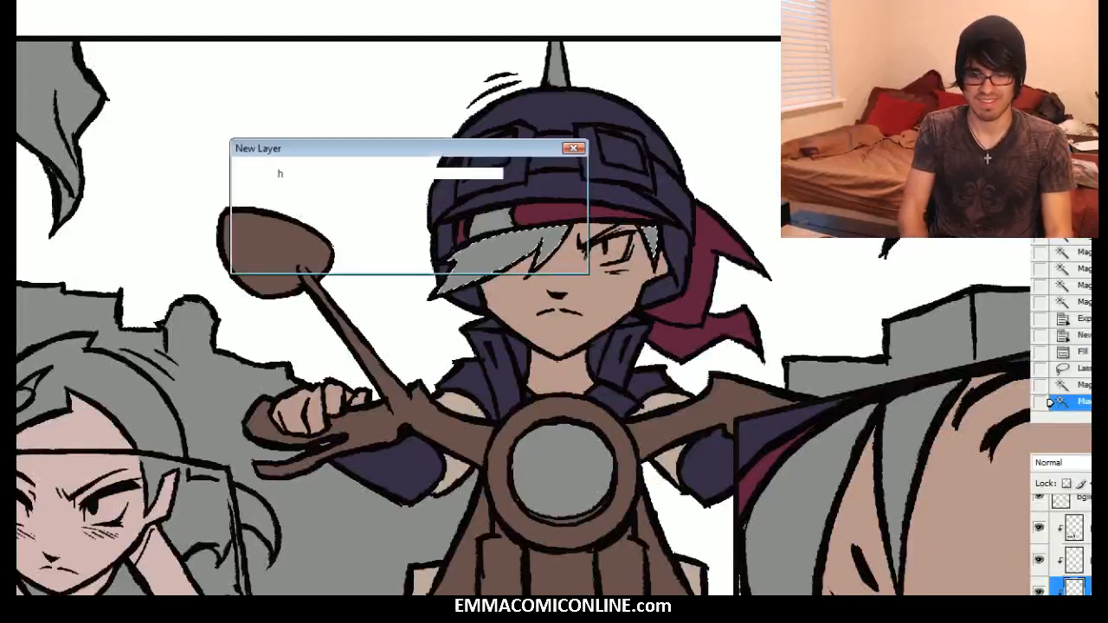
key("Return")
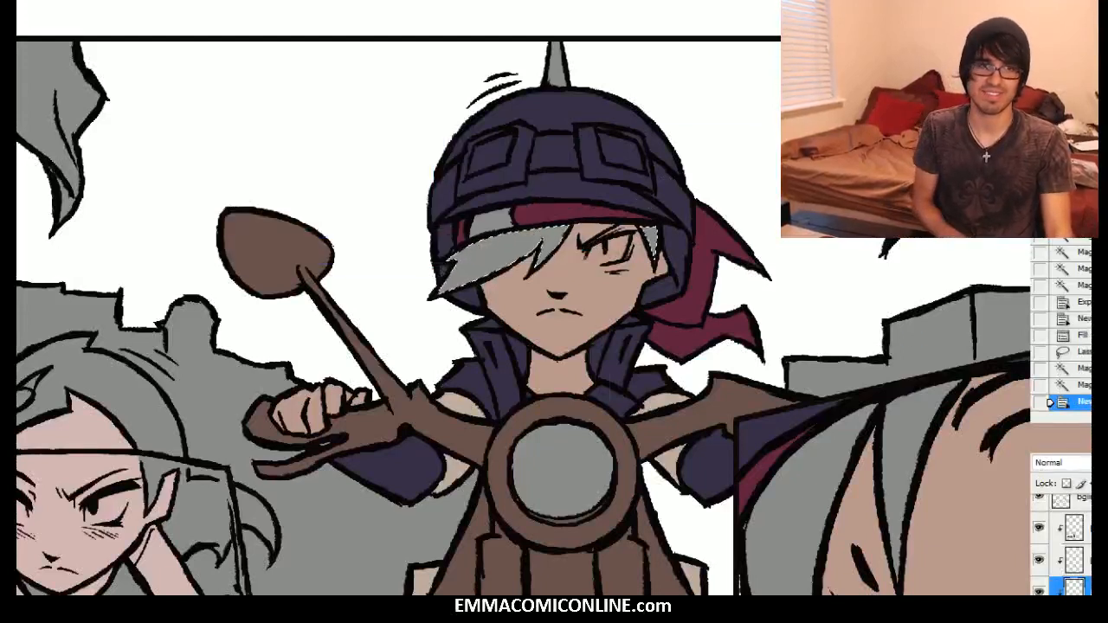
Step: Set the foreground color to dark brown 482f2d, fill the expanded hair selection, deselect and touch up the fringe with the brush
left_click_drag(856, 391, 860, 381)
left_click(710, 334)
left_click_drag(710, 334, 698, 323)
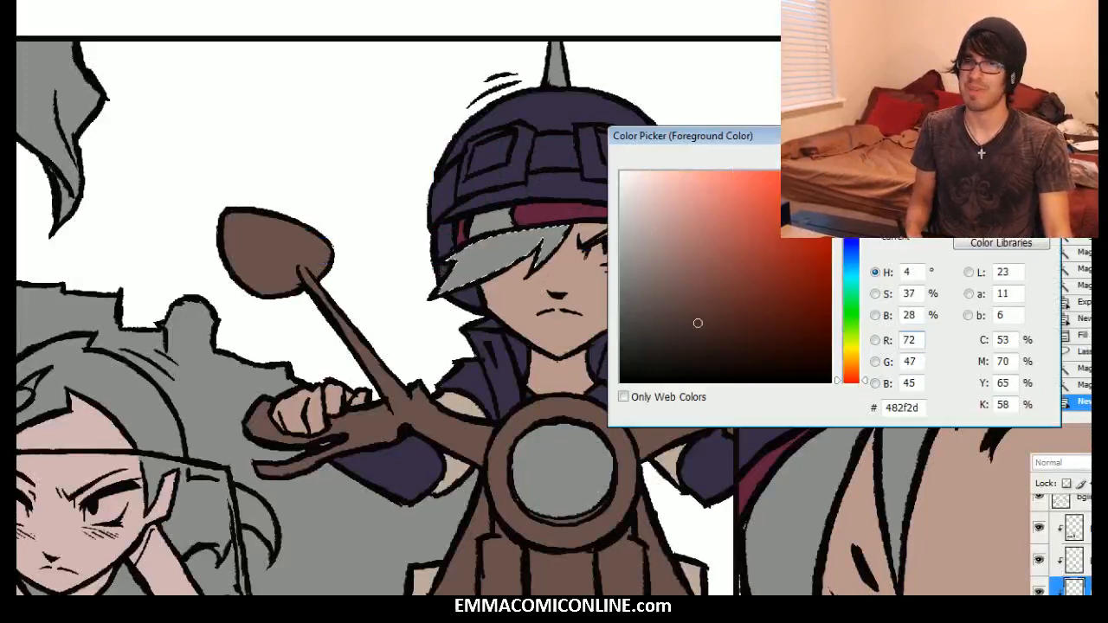
key("Return")
key("alt+BackSpace")
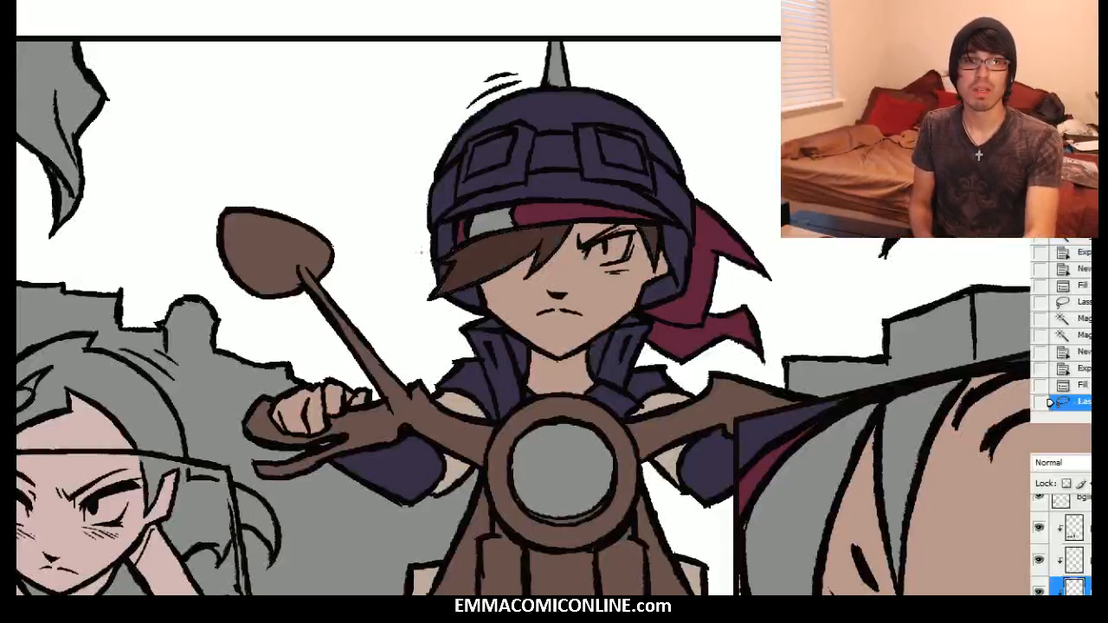
left_click(456, 250)
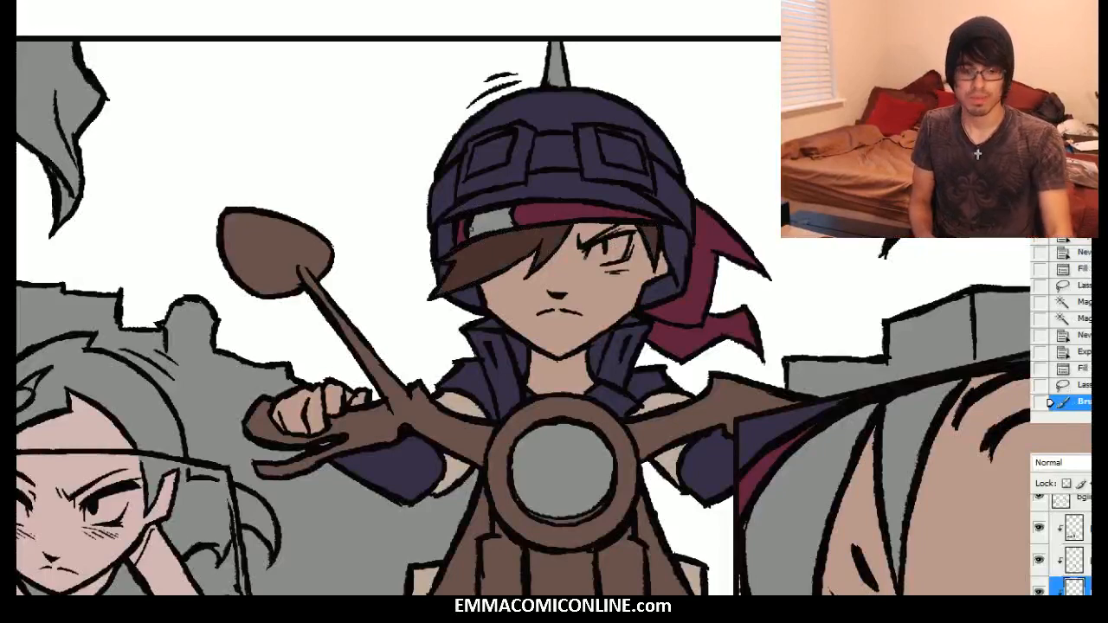
Step: Select the gray patch on the bandana, the motorcycle headlight and both goggle lenses with the Magic Wand
left_click(478, 223)
left_click_drag(571, 489, 570, 435)
left_click(570, 436, "shift")
left_click(519, 102, "shift")
left_click(617, 97, "shift")
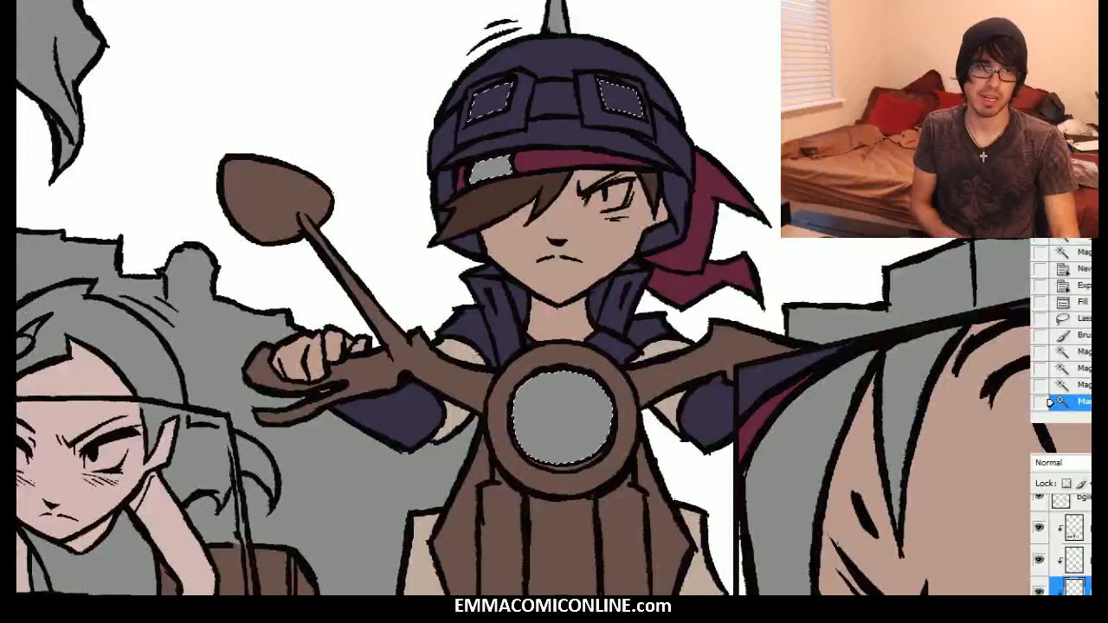
Step: Set the foreground color to the pale cream e1d2bd
left_click_drag(684, 289, 651, 241)
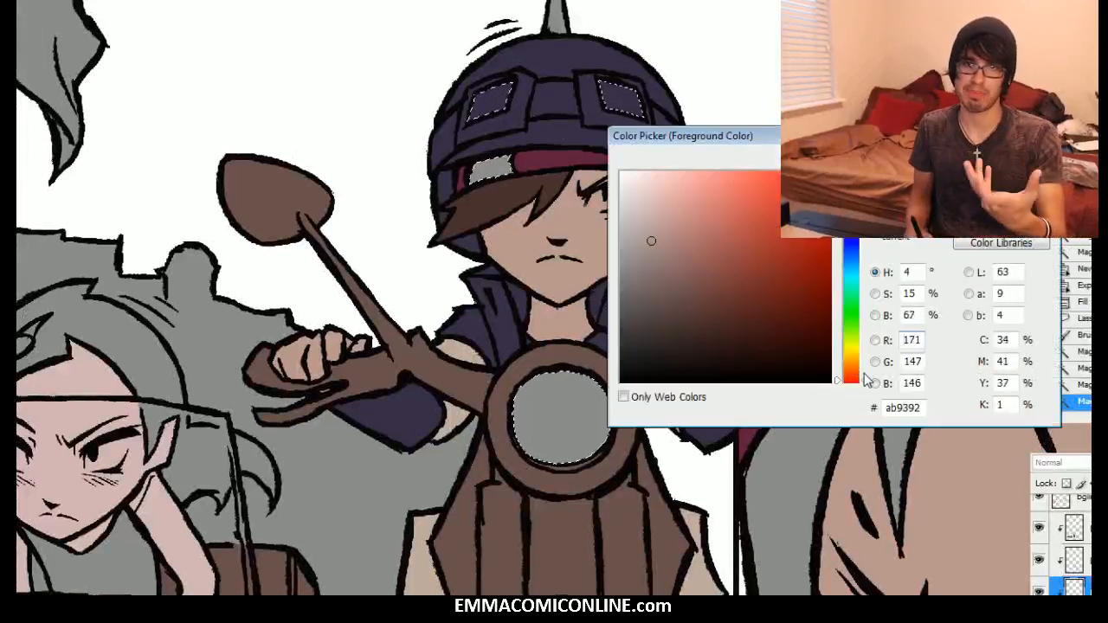
left_click_drag(865, 380, 863, 361)
left_click(685, 205)
left_click_drag(685, 205, 653, 196)
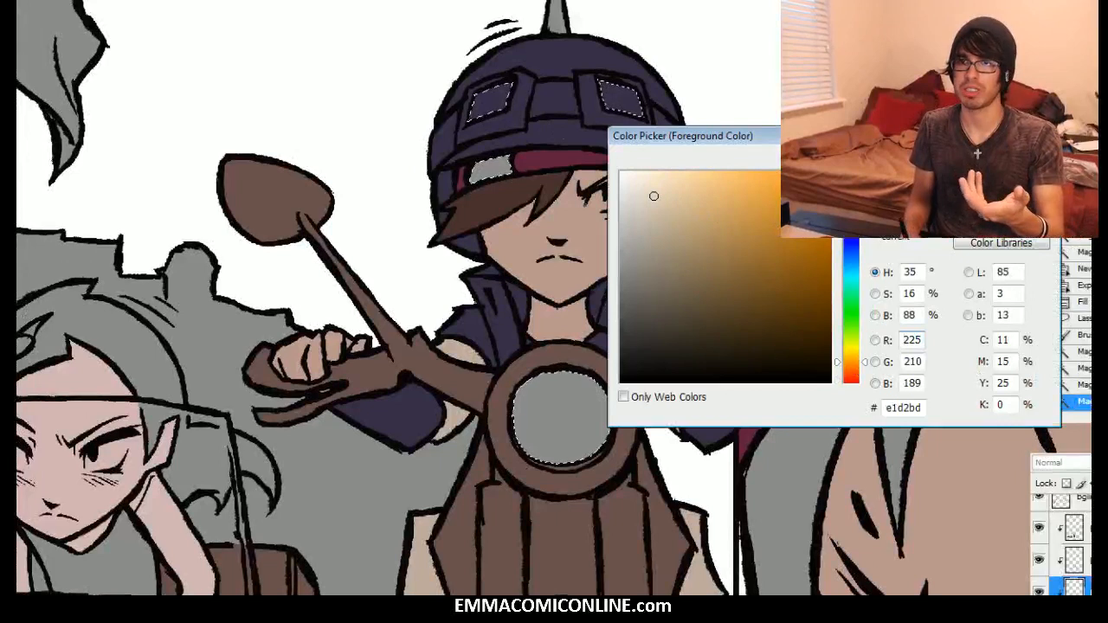
key("Return")
Step: Add a layer named skin, fill the expanded headlight, lens and bandana patch selection with the cream color and deselect
key("ctrl+shift+n")
type("skin")
key("Return")
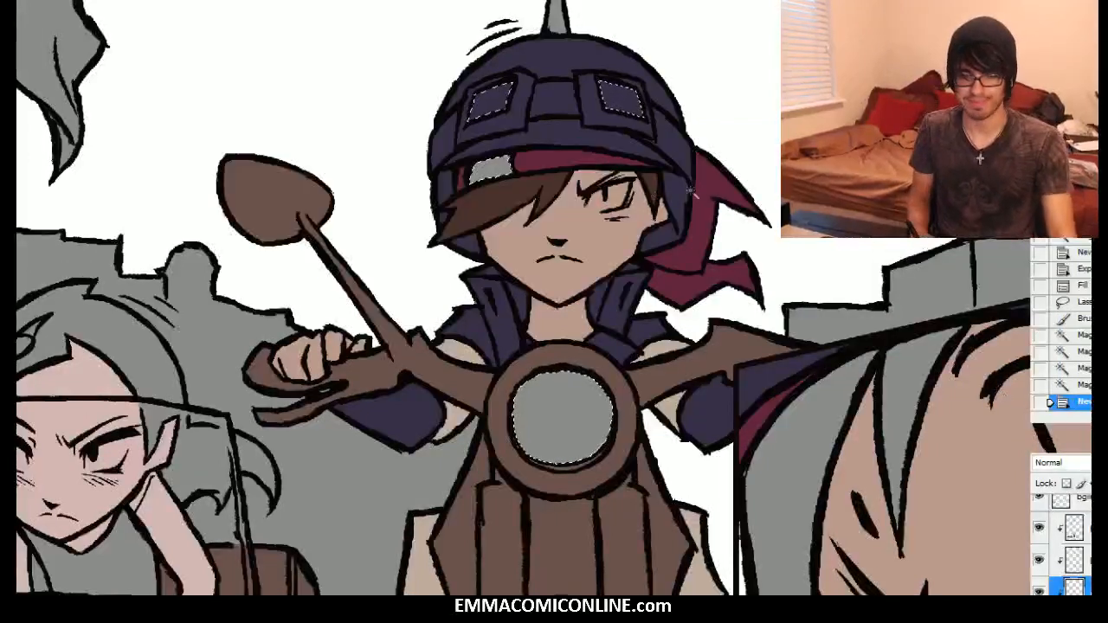
key("F2")
key("ctrl+d")
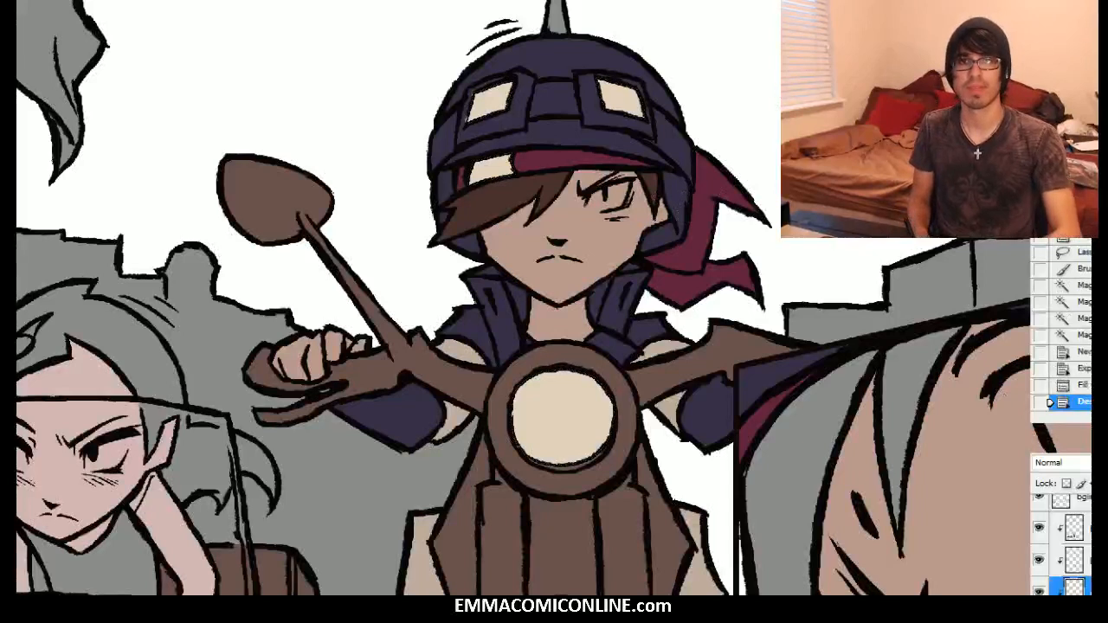
Step: Add a new layer named eyes, using the previous layer as its clipping mask
left_click_drag(883, 200, 734, 397)
key("ctrl+plus")
key("ctrl+plus")
key("ctrl+minus")
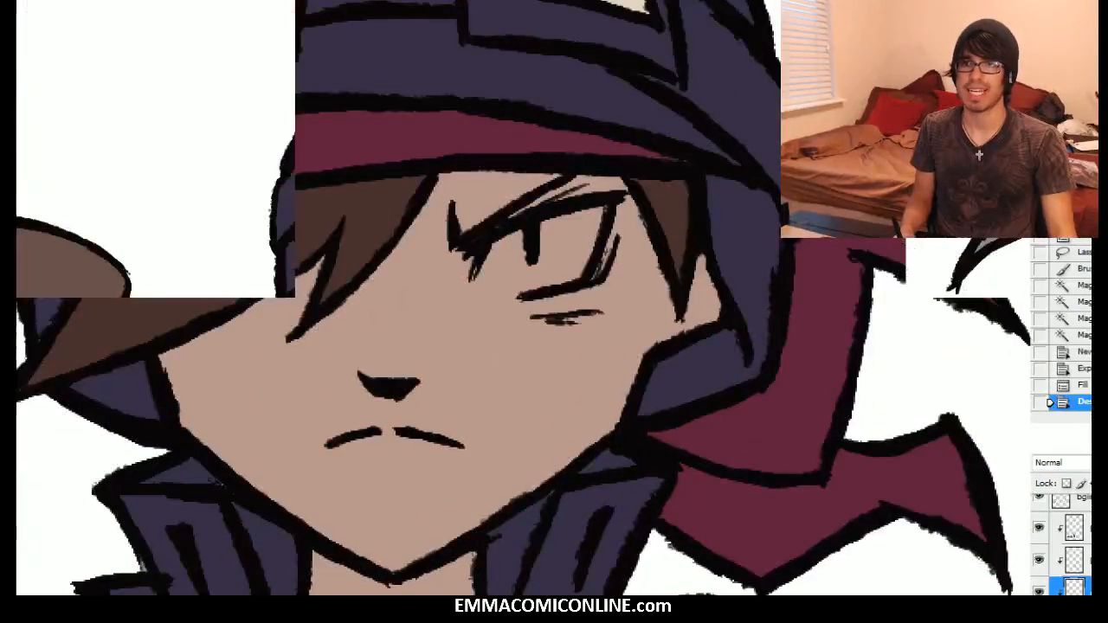
key("ctrl+shift+n")
type("eyes")
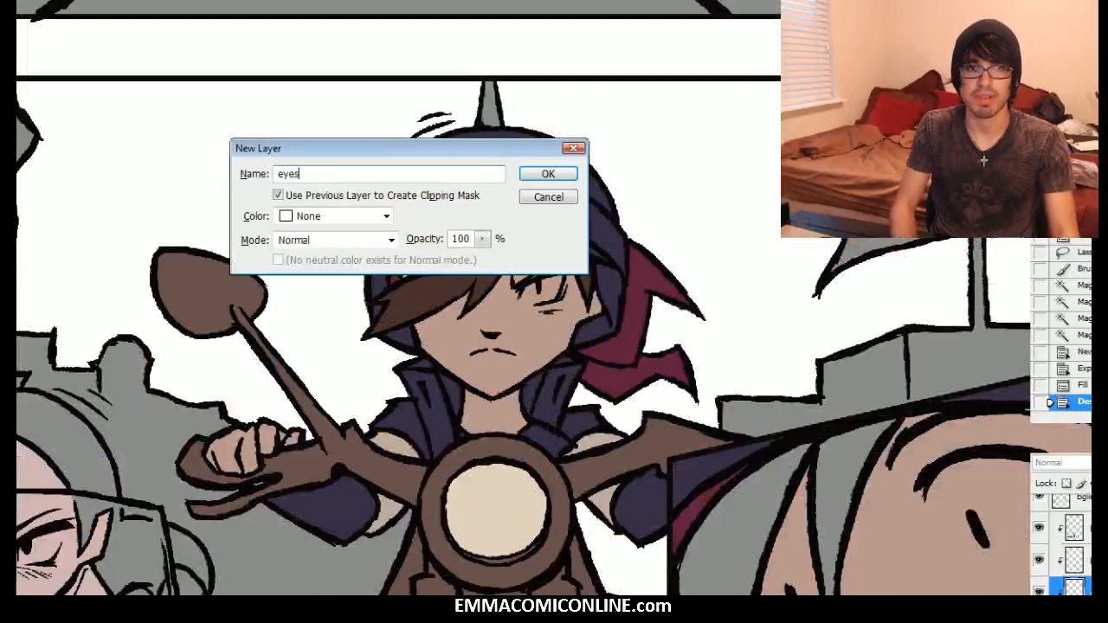
key("Return")
Step: Paint the rider's visible eye white with the brush and erase the overspill below the eye
key("ctrl+plus")
key("ctrl+plus")
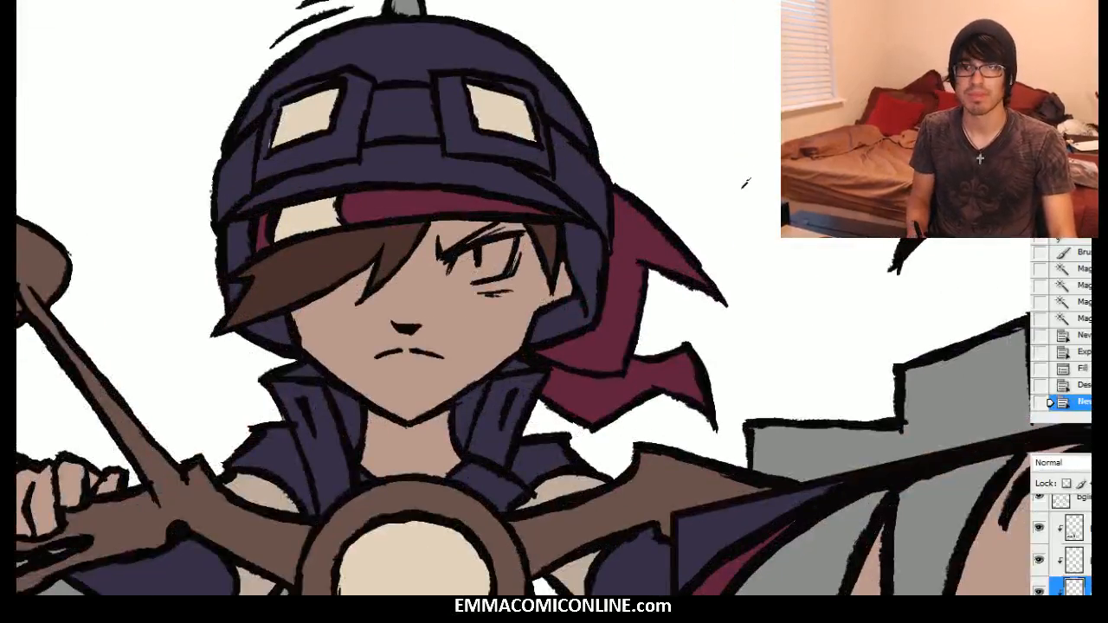
left_click_drag(451, 282, 450, 280)
mouse_move(458, 265)
left_mouse_down()
mouse_move(451, 280)
mouse_move(474, 277)
left_mouse_up()
mouse_move(453, 280)
left_mouse_down()
mouse_move(483, 276)
mouse_move(462, 260)
mouse_move(454, 273)
mouse_move(475, 275)
mouse_move(503, 251)
mouse_move(471, 278)
left_mouse_up()
left_click_drag(450, 283, 490, 267)
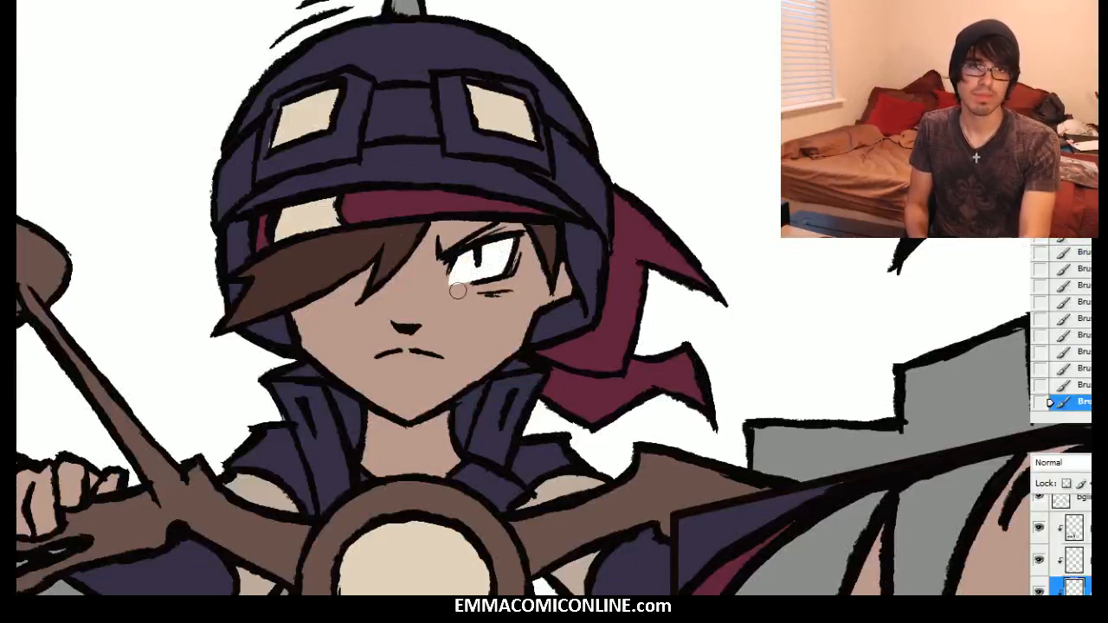
mouse_move(469, 284)
left_mouse_down()
mouse_move(483, 285)
mouse_move(463, 283)
left_mouse_up()
left_click_drag(455, 282, 469, 286)
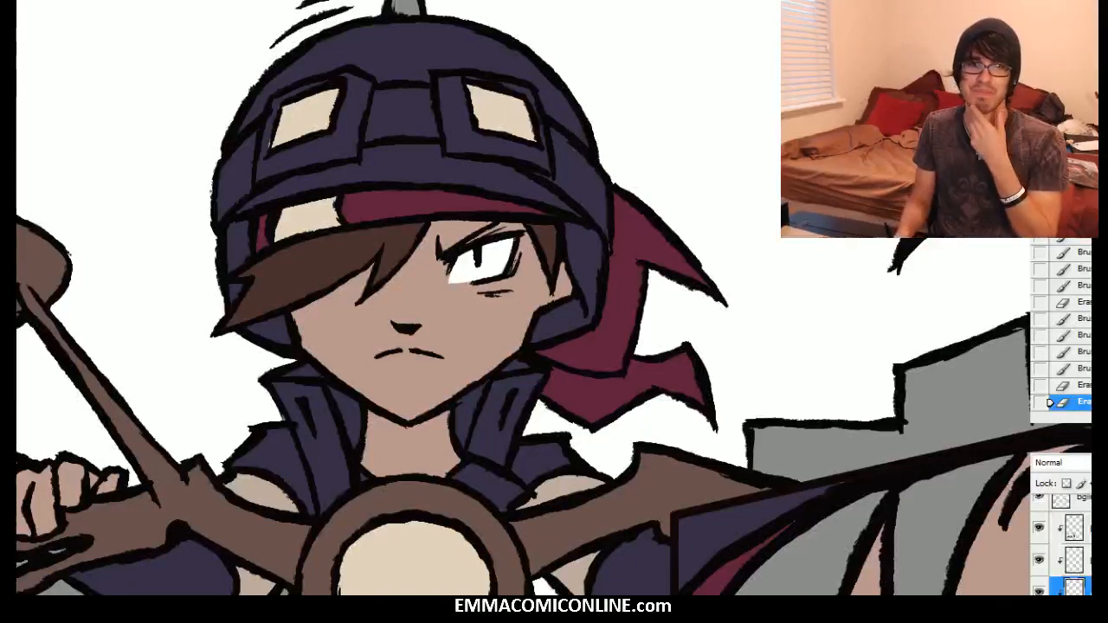
Step: Touch up the area between the handlebar grip and the brake lever with a short brush stroke
left_click_drag(575, 146, 892, 88)
left_click_drag(727, 346, 411, 169)
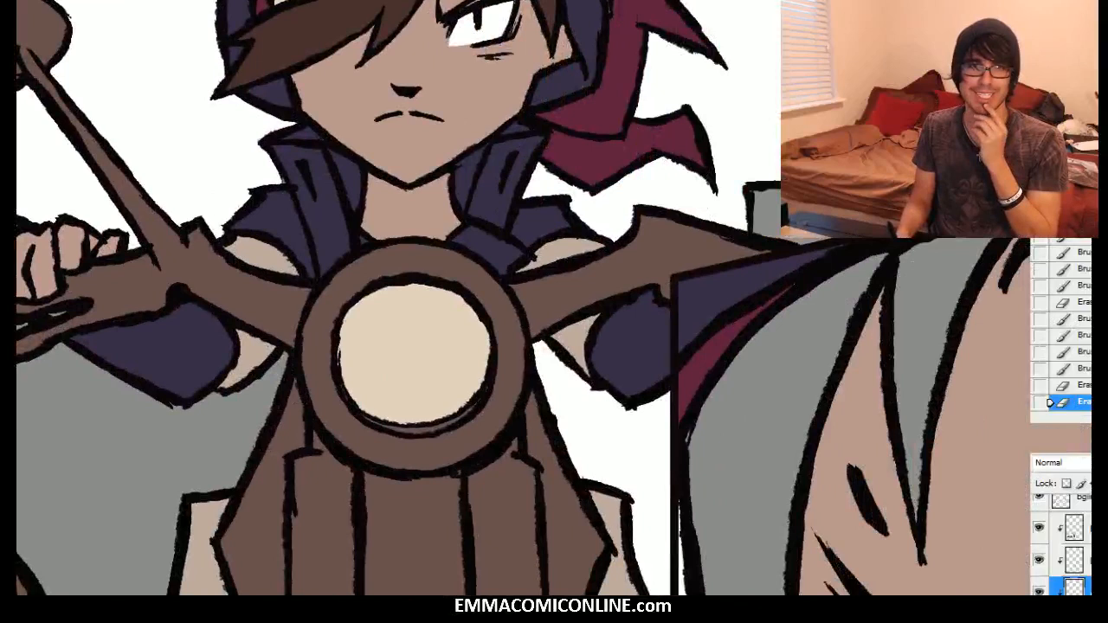
key("ctrl+minus")
left_click_drag(206, 377, 351, 339)
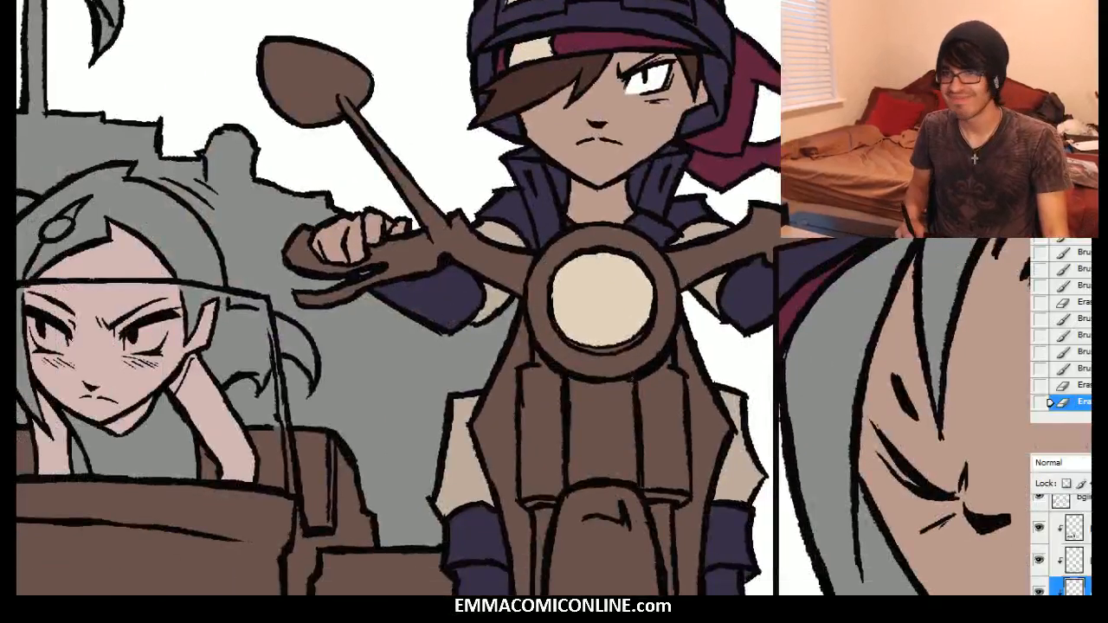
scroll(1060, 543, "down", 2)
scroll(1060, 543, "up", 3)
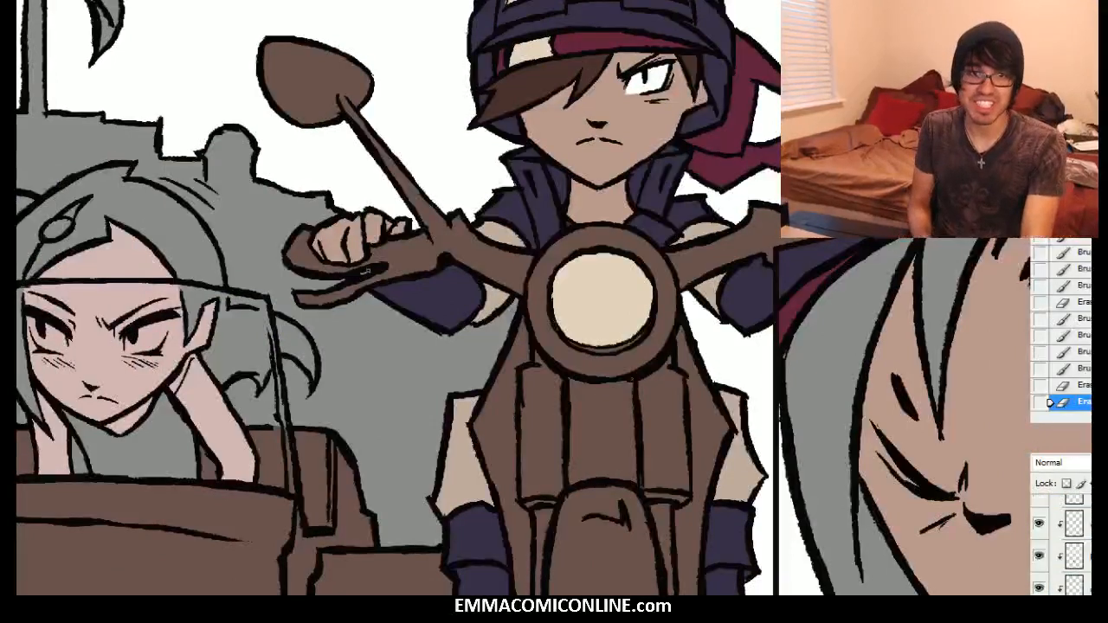
left_click_drag(369, 271, 382, 266)
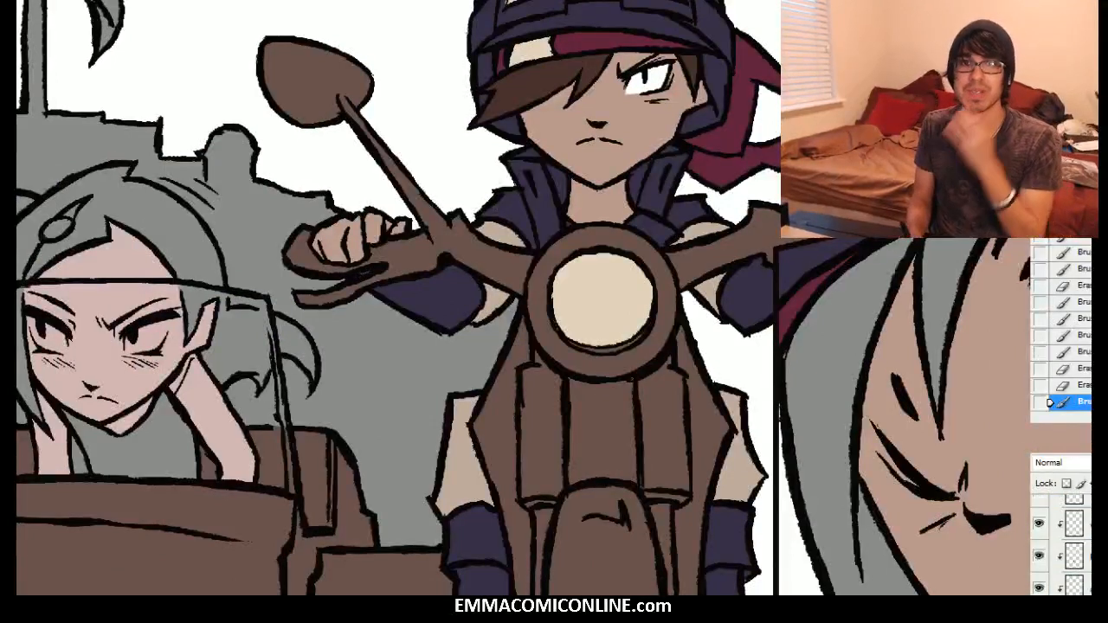
Step: Select the sidecar passenger's upper hair area above the windshield with the Magic Wand, undoing the extra area added beside her face
left_click_drag(438, 333, 411, 451)
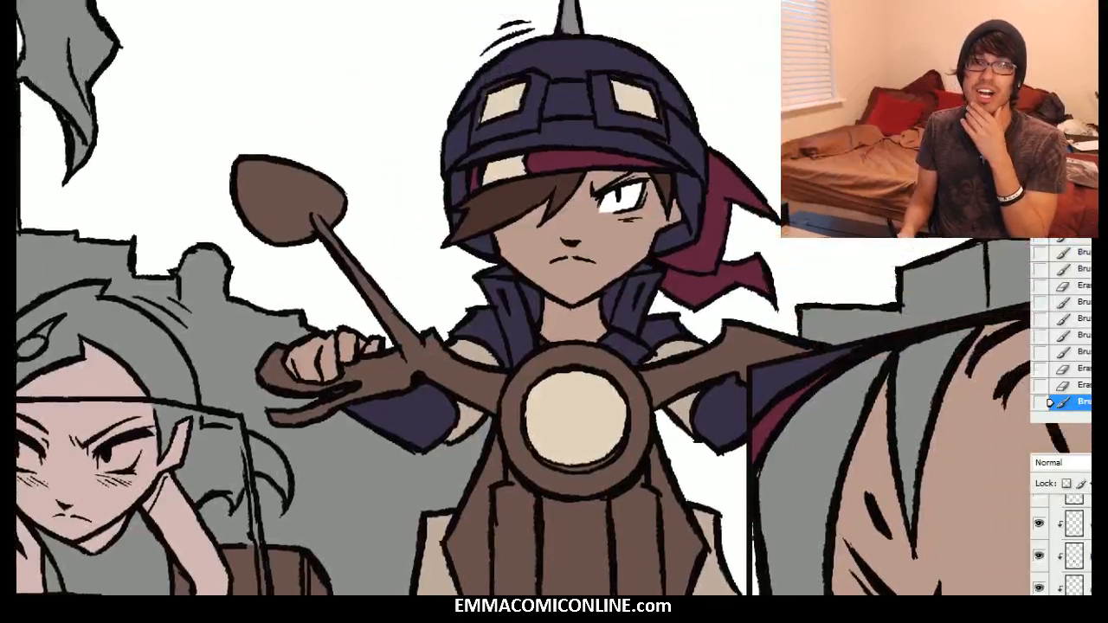
left_click_drag(417, 378, 707, 274)
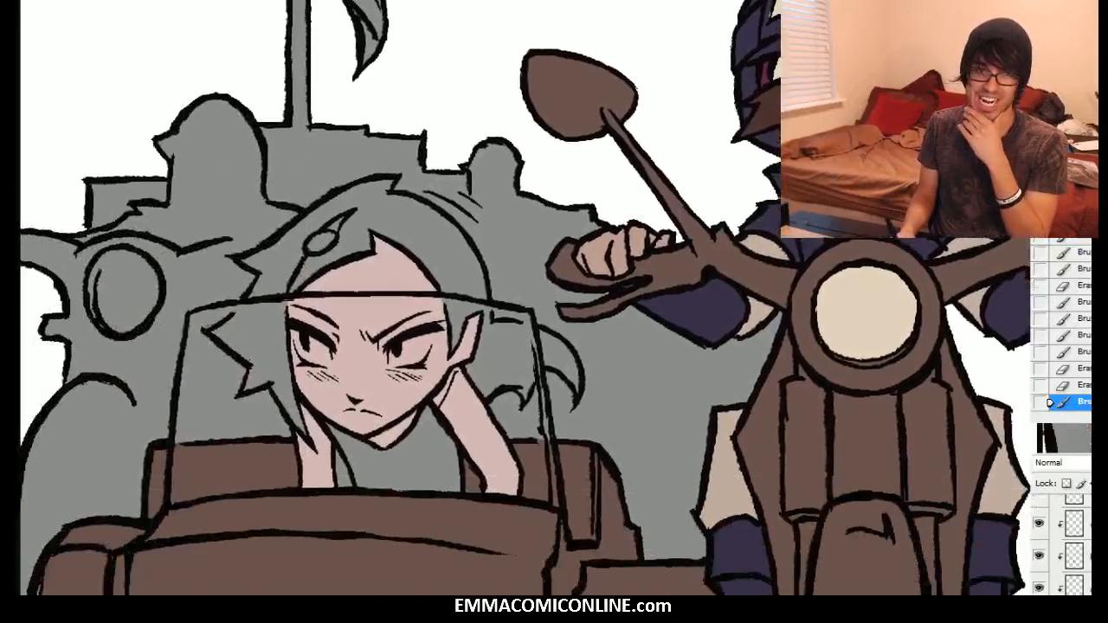
left_click(438, 260)
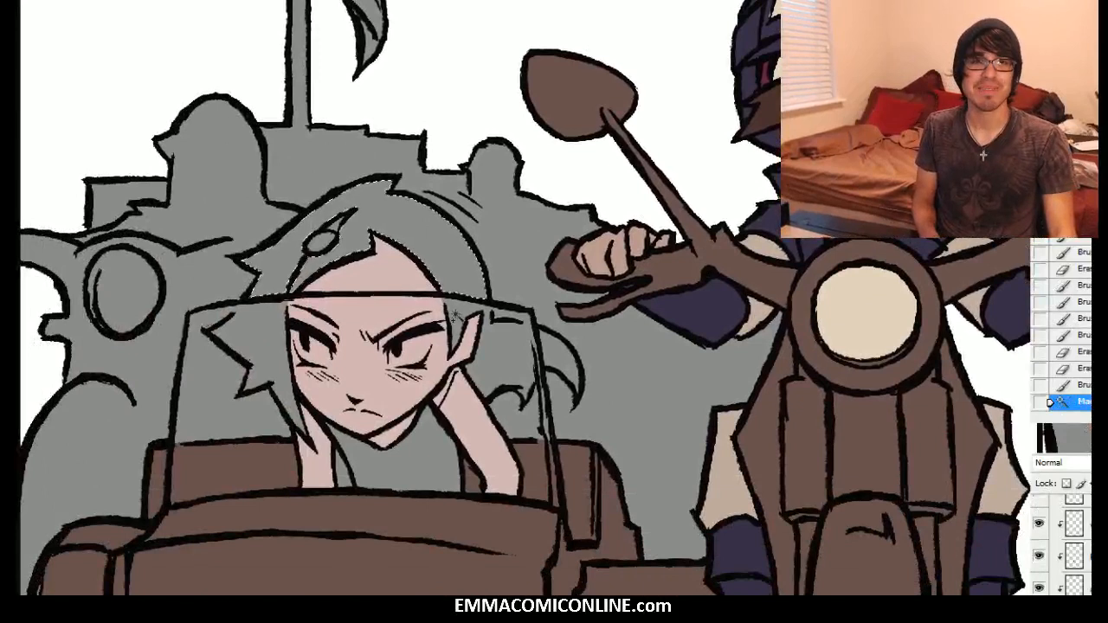
left_click(277, 345, "shift")
key("ctrl+z")
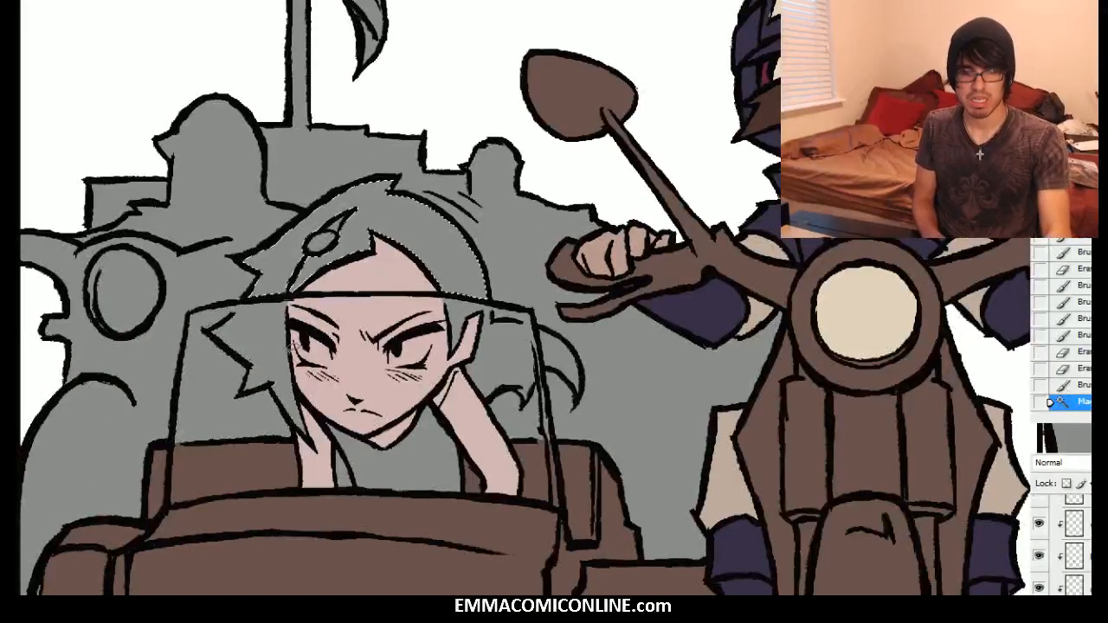
Step: Examine the uncolored close-up artwork in the other panels, then return to the sidecar passenger
key("ctrl+plus")
key("ctrl+plus")
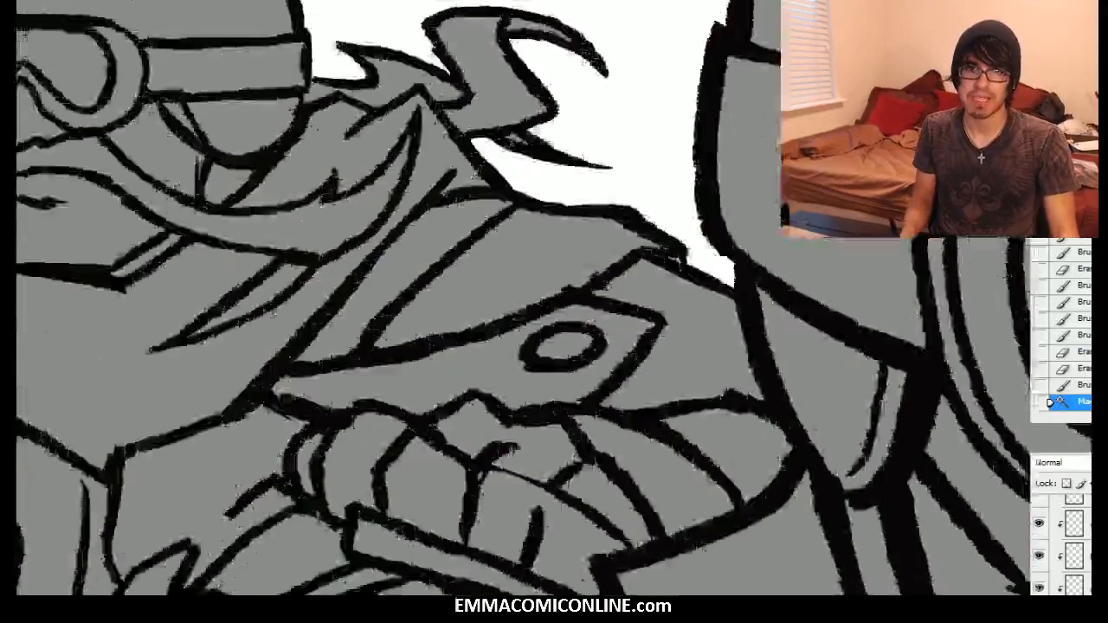
left_click_drag(658, 217, 221, 297)
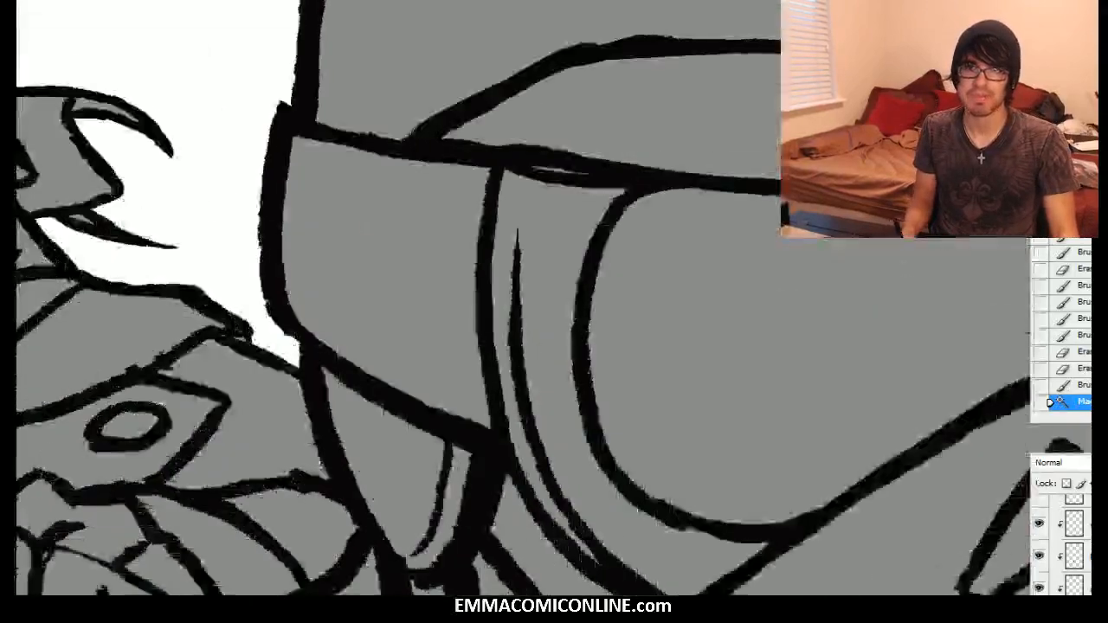
key("ctrl+minus")
key("ctrl+minus")
left_click_drag(467, 433, 596, 117)
key("ctrl+minus")
key("ctrl+minus")
left_click_drag(554, 364, 561, 272)
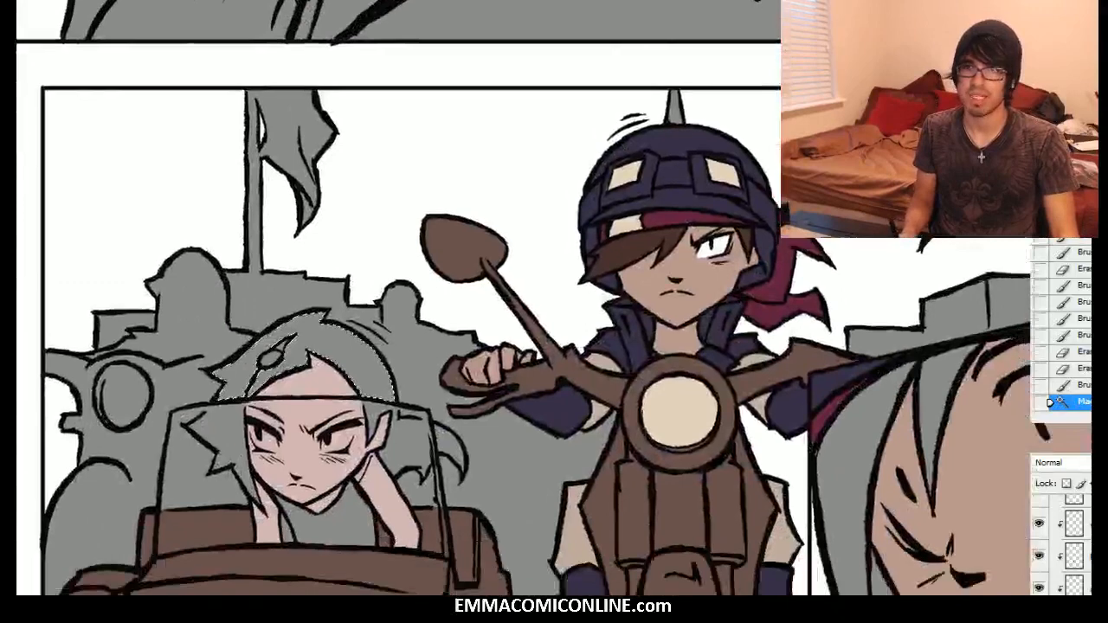
key("ctrl+plus")
left_click_drag(291, 516, 382, 265)
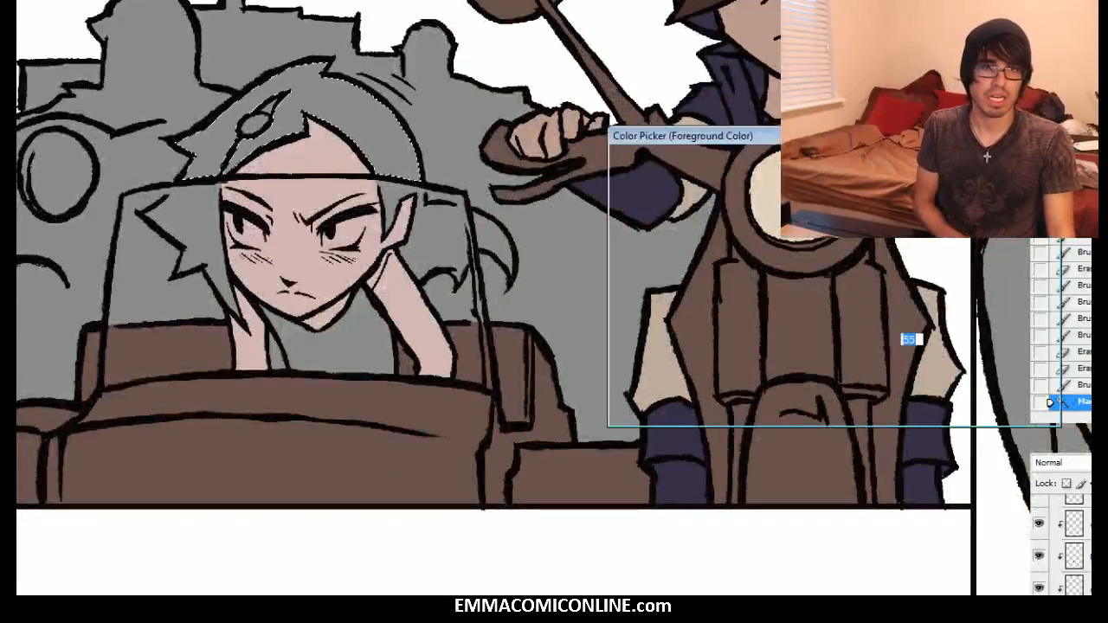
Step: Set the foreground color to the blond tone #d6b58a
left_click(853, 363)
left_click(697, 208)
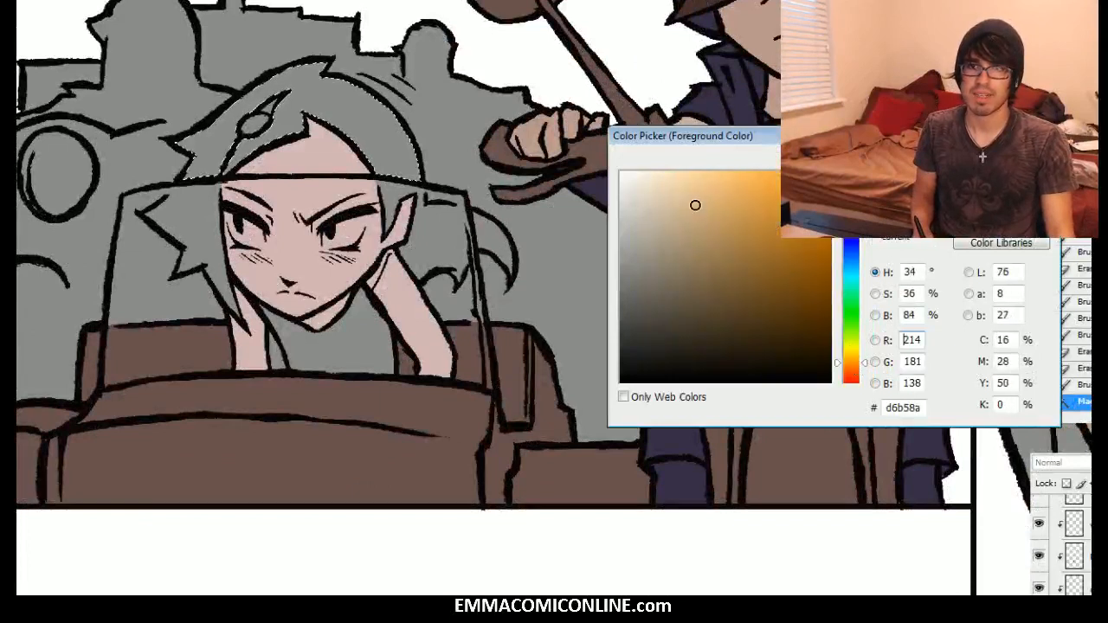
key("Return")
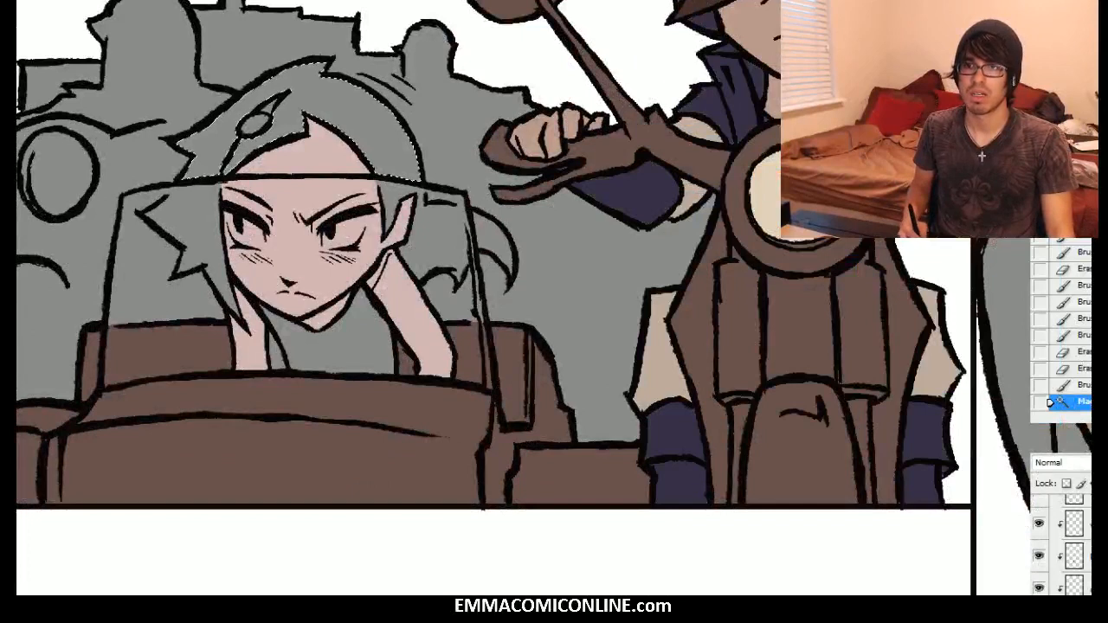
Step: Add a layer named emmah, expand the hair selection, fill it with the blond color and deselect
key("ctrl+shift+n")
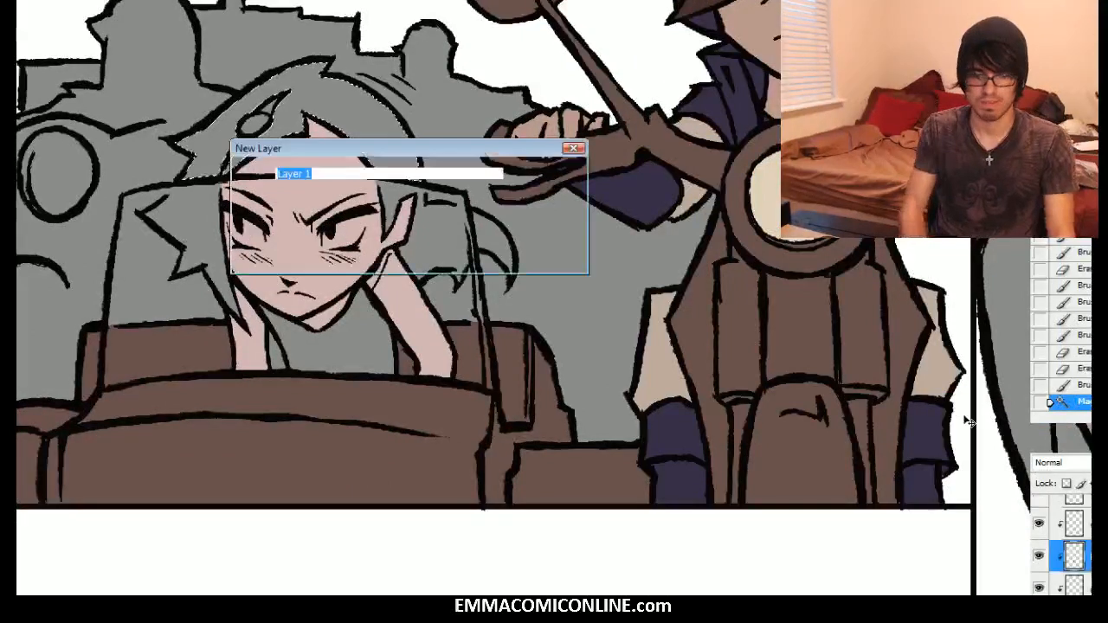
type("emmah")
key("Return")
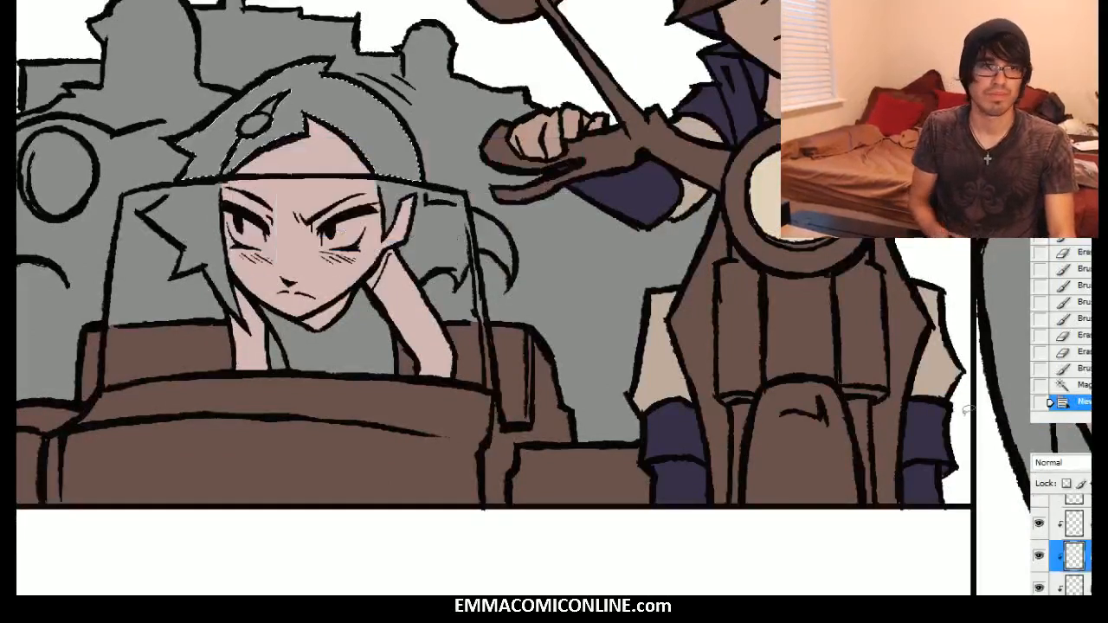
key("F2")
key("alt+BackSpace")
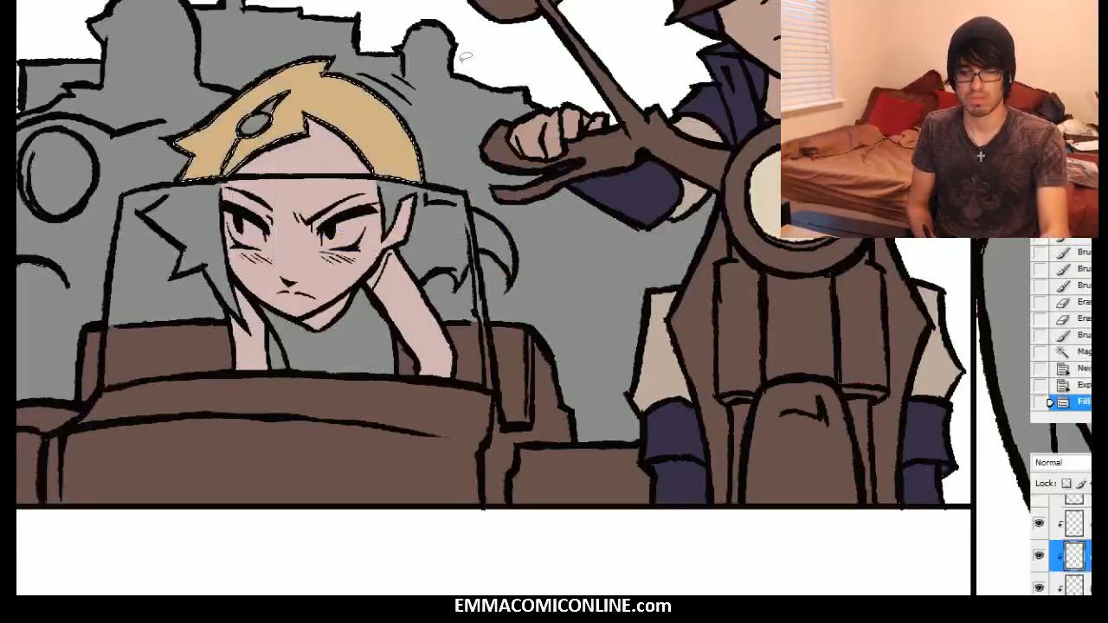
key("ctrl+d")
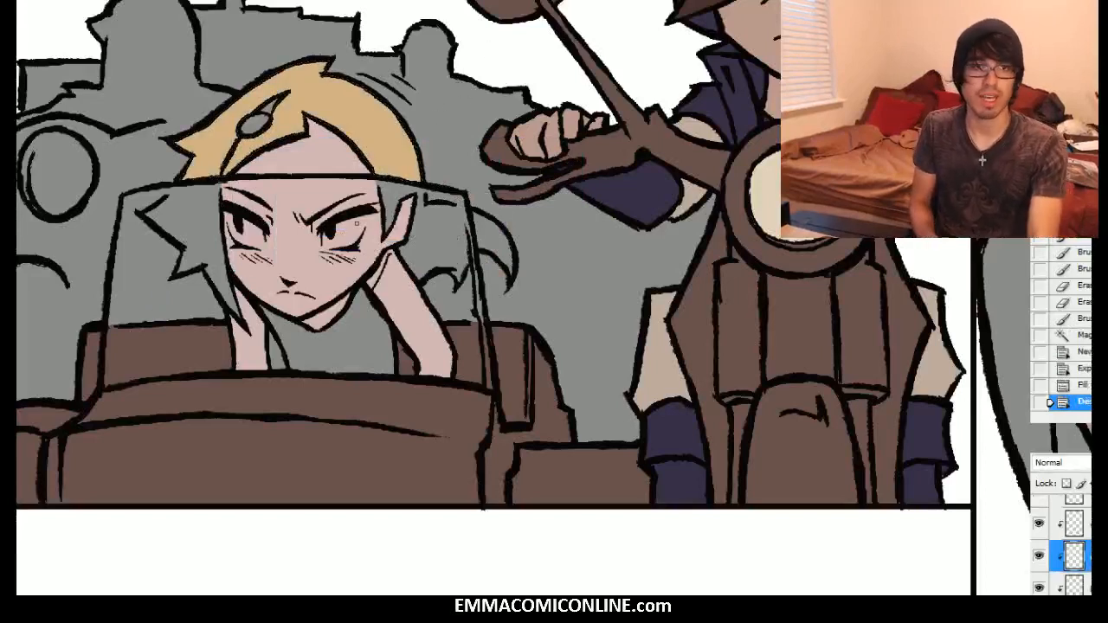
Step: Paint the passenger's spiky side locks behind the windshield blond and erase the overspill along their outer edge
key("ctrl+plus")
key("ctrl+plus")
key("ctrl+plus")
left_click_drag(95, 311, 1016, 262)
key("ctrl+minus")
key("ctrl+minus")
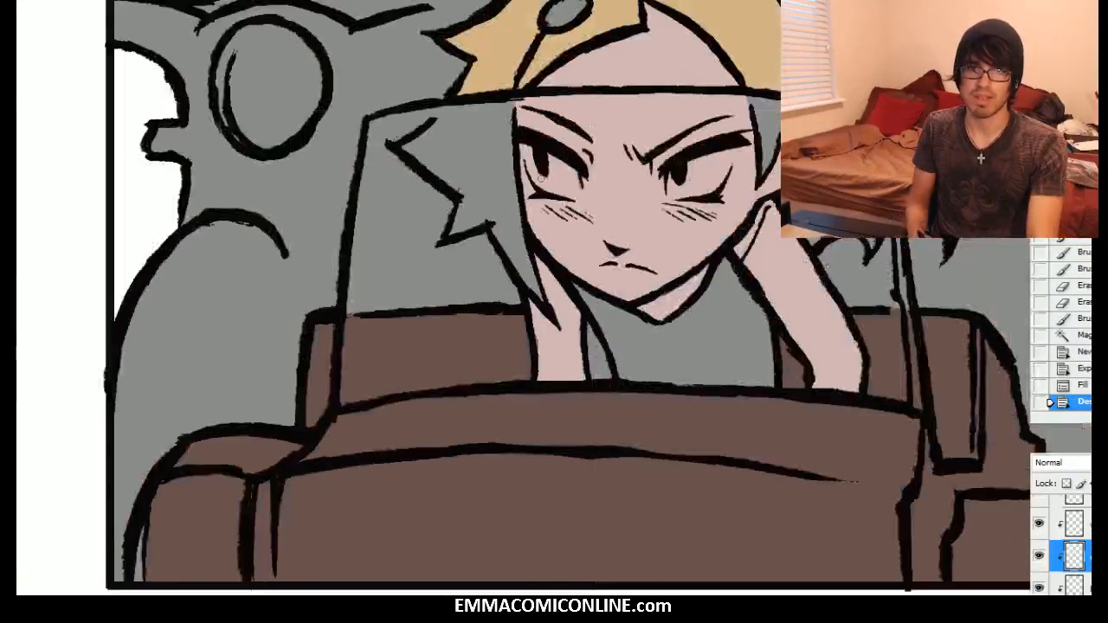
mouse_move(539, 293)
left_mouse_down()
mouse_move(514, 249)
mouse_move(529, 274)
mouse_move(505, 168)
left_mouse_up()
mouse_move(509, 212)
left_mouse_down()
mouse_move(504, 109)
mouse_move(508, 219)
mouse_move(461, 207)
mouse_move(446, 226)
left_mouse_up()
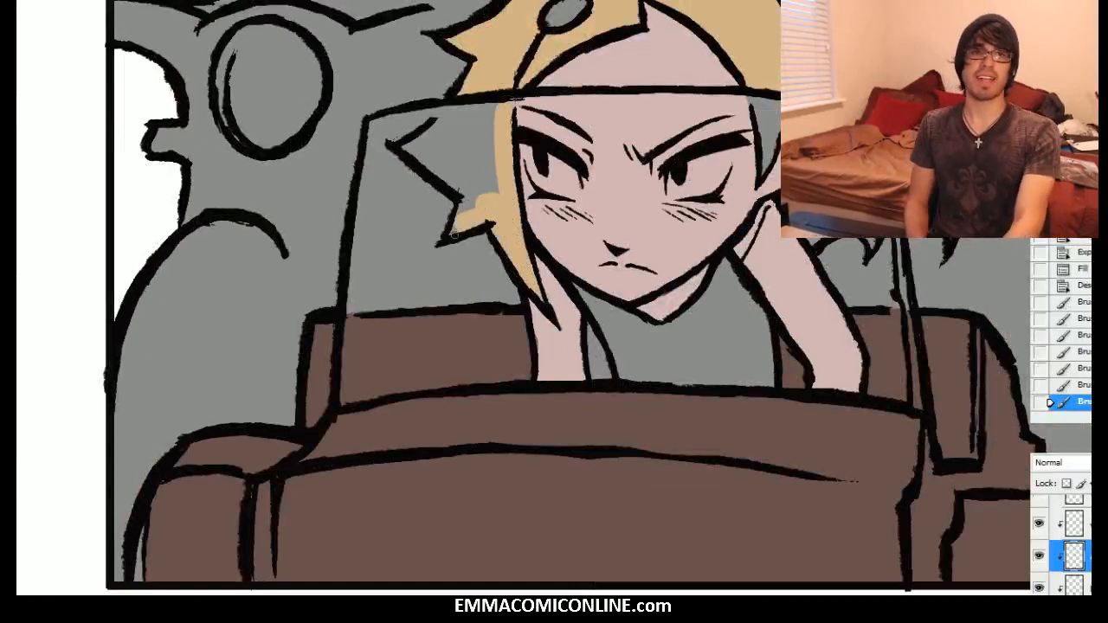
mouse_move(467, 203)
left_mouse_down()
mouse_move(420, 142)
mouse_move(463, 109)
mouse_move(457, 152)
mouse_move(436, 145)
mouse_move(463, 156)
mouse_move(473, 123)
mouse_move(493, 158)
left_mouse_up()
key("bracketleft")
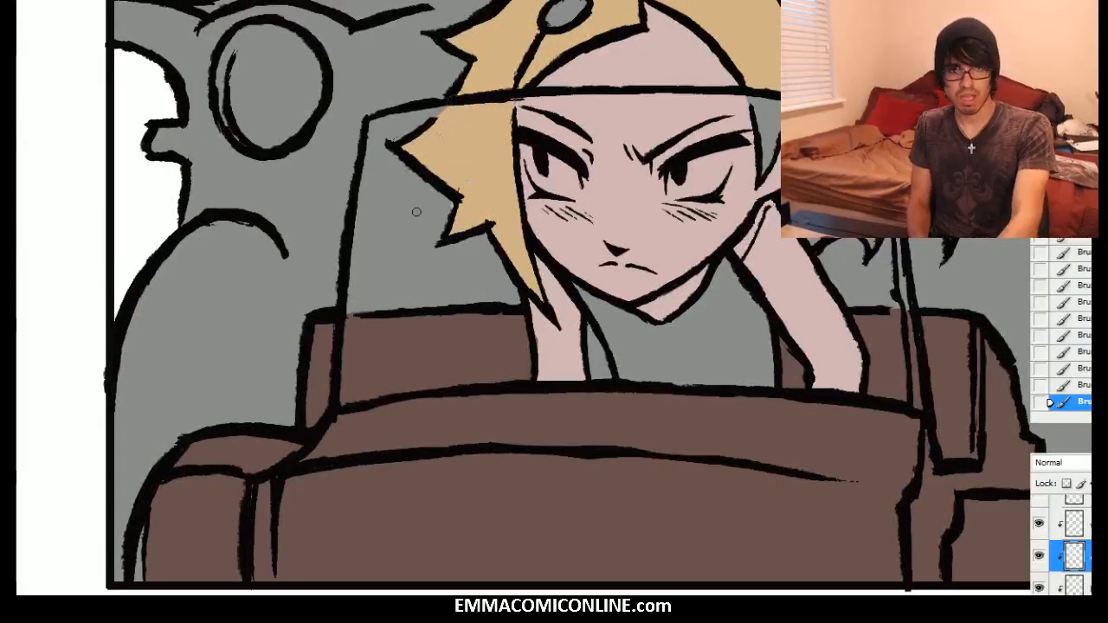
key("e")
left_click_drag(445, 203, 452, 213)
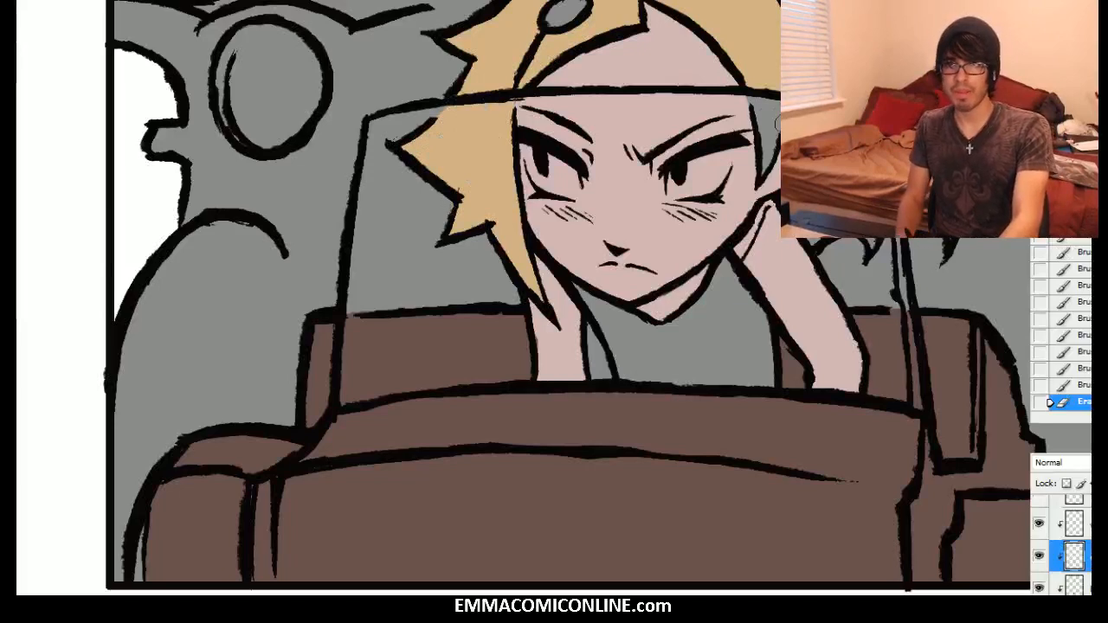
Step: Paint the hair beside the passenger's ear and her ponytail blond, erasing any overspill
key("b")
mouse_move(765, 164)
left_mouse_down()
mouse_move(776, 127)
mouse_move(757, 108)
mouse_move(773, 110)
mouse_move(775, 84)
left_mouse_up()
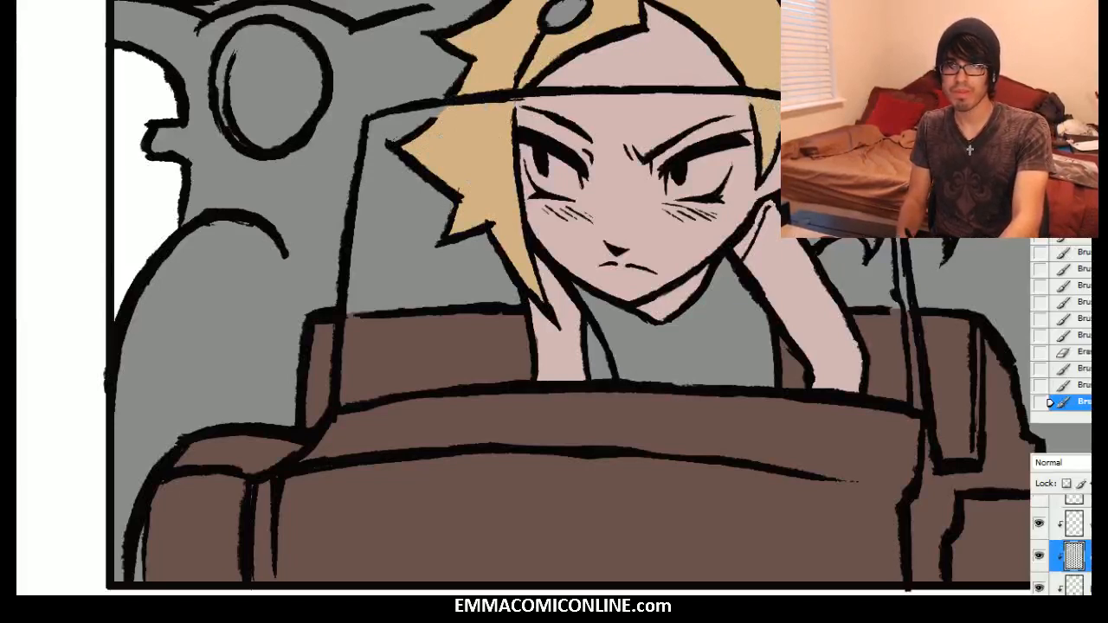
key("e")
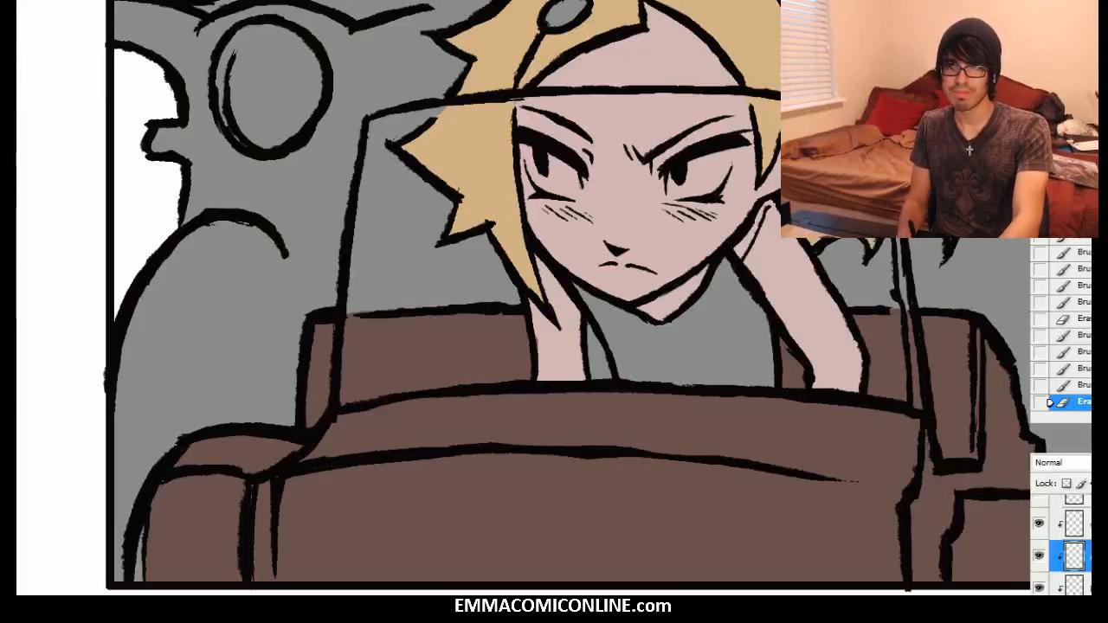
key("b")
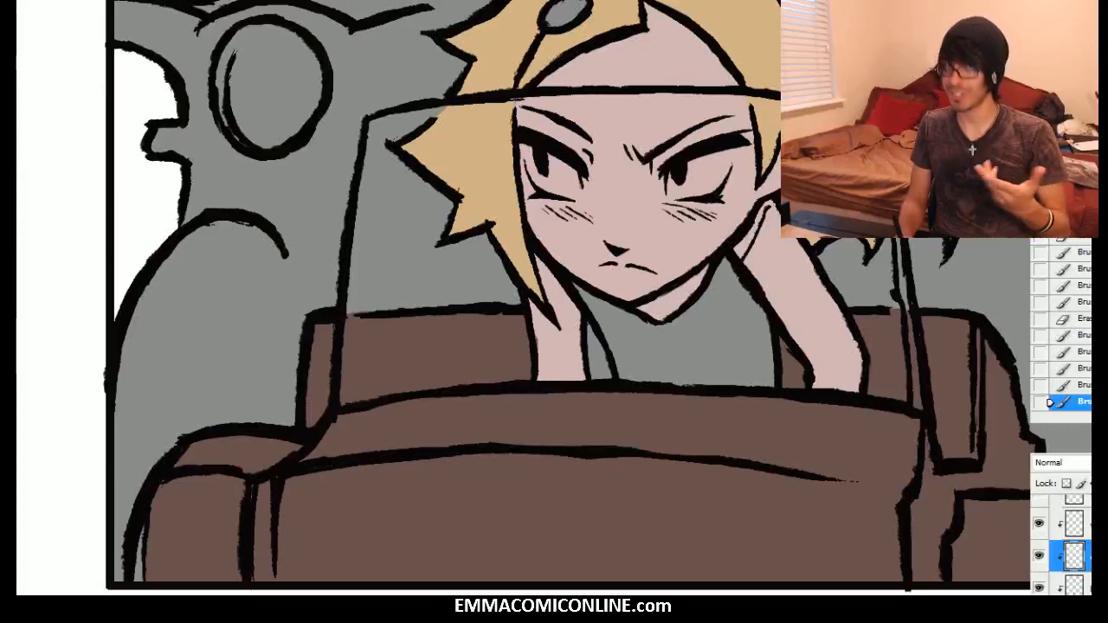
mouse_move(1011, 216)
left_mouse_down()
mouse_move(1013, 196)
mouse_move(955, 253)
mouse_move(934, 296)
left_mouse_up()
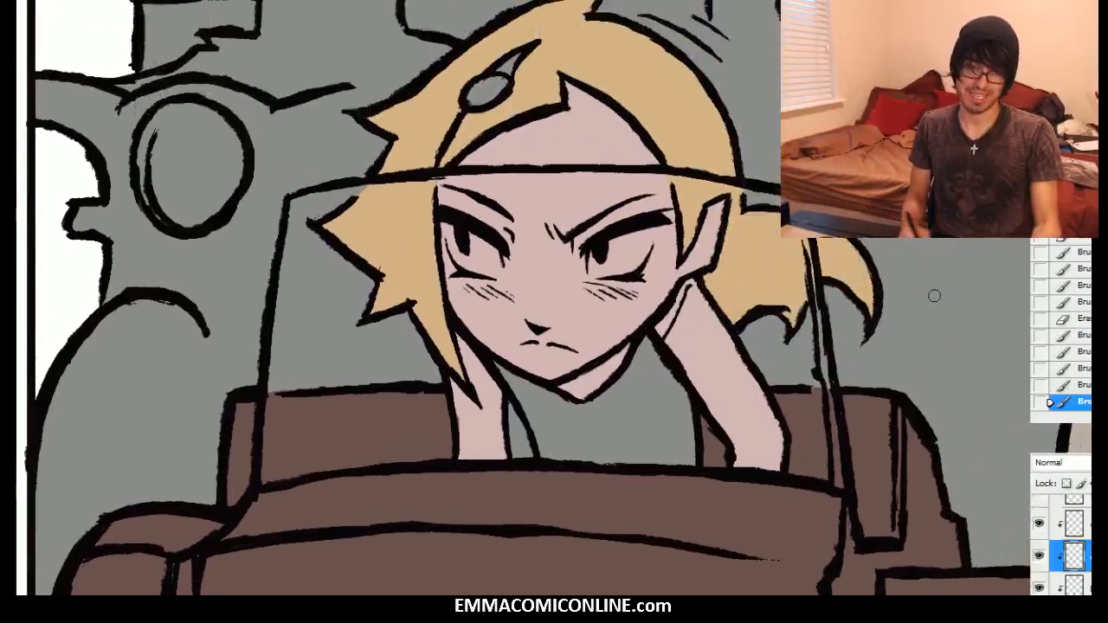
Step: Find the vehicle's color layer and paint the gap between the passenger's arm and body with its brown
scroll(1060, 545, "down", 2)
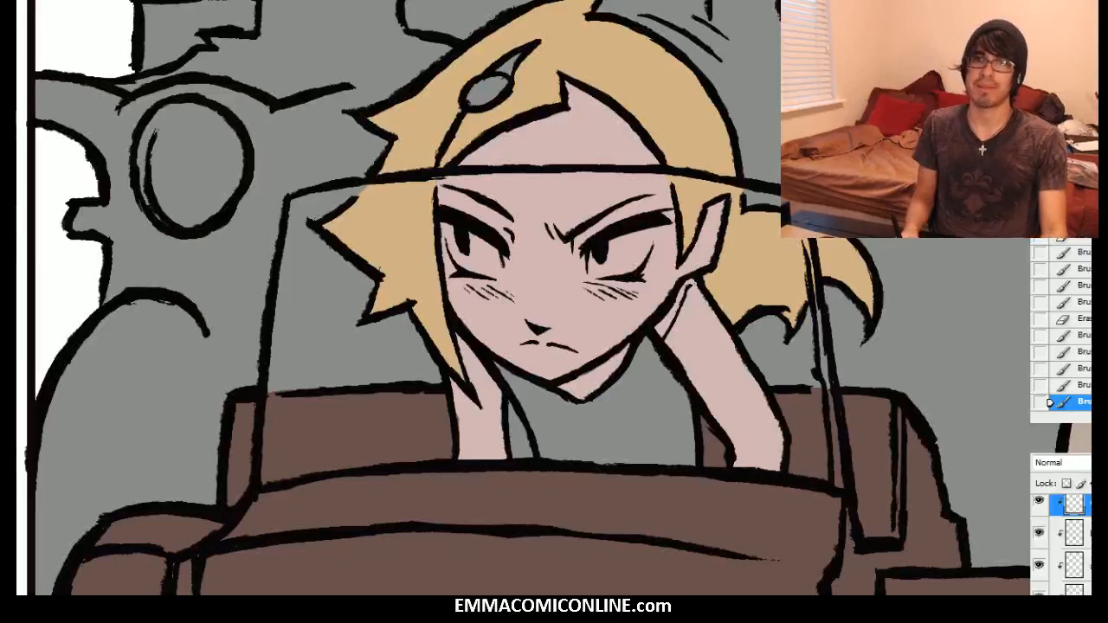
left_click_drag(554, 346, 515, 306)
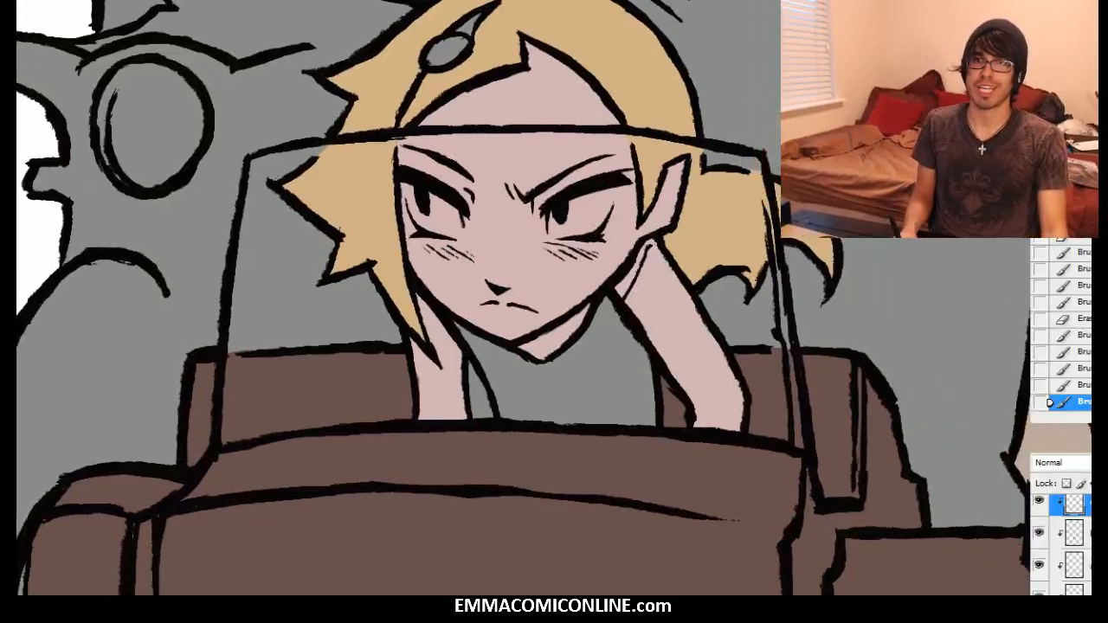
left_click_drag(554, 346, 514, 346)
scroll(1060, 541, "down", 1)
scroll(1060, 541, "down", 3)
scroll(1060, 541, "up", 2)
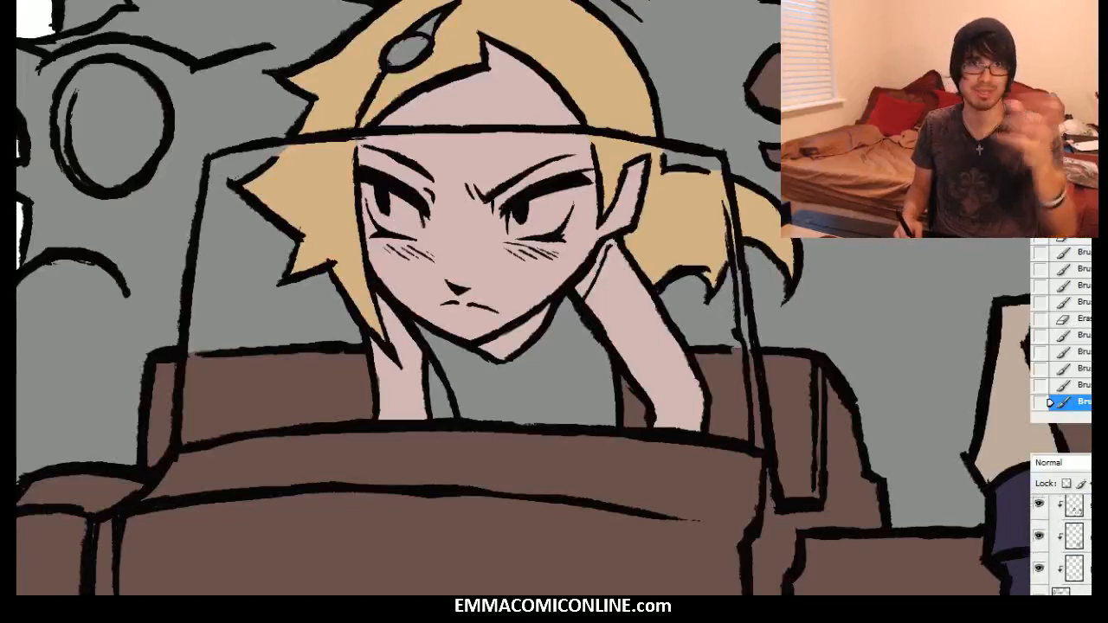
scroll(1060, 540, "down", 2)
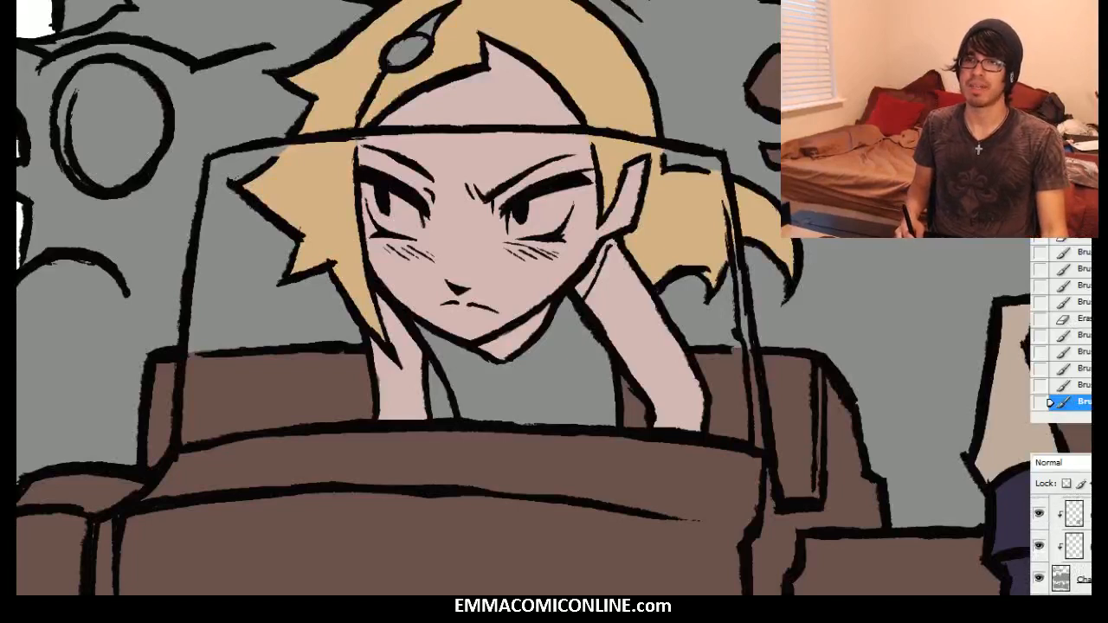
scroll(1061, 545, "up", 1)
scroll(1061, 545, "down", 1)
scroll(1061, 545, "up", 3)
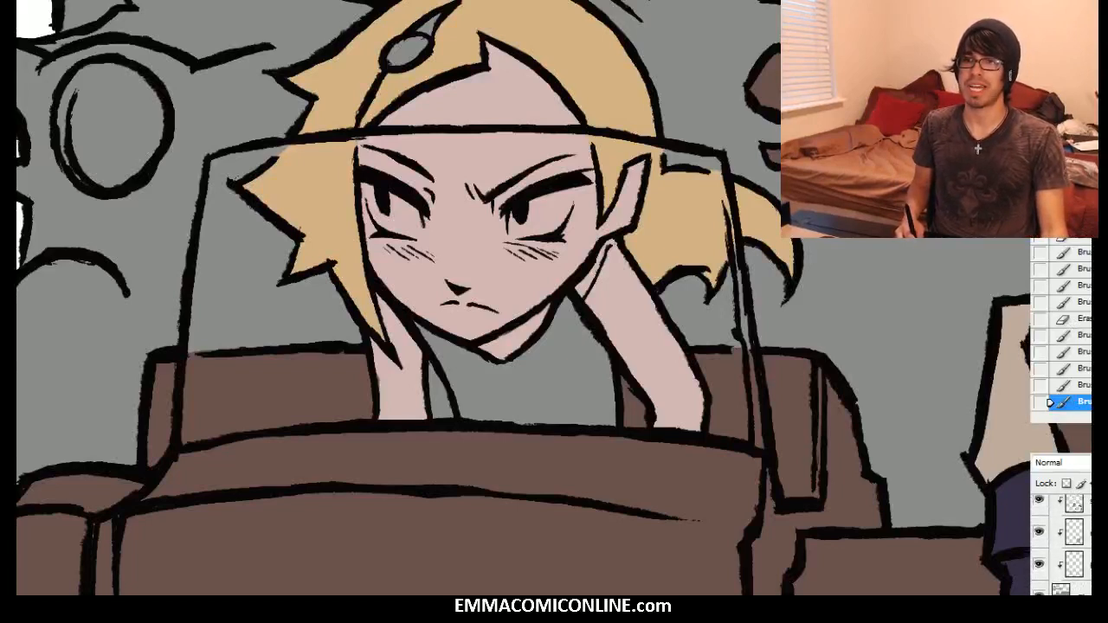
scroll(1061, 545, "down", 2)
scroll(1061, 545, "up", 3)
scroll(1061, 545, "down", 1)
scroll(1061, 545, "up", 1)
scroll(1061, 541, "up", 5)
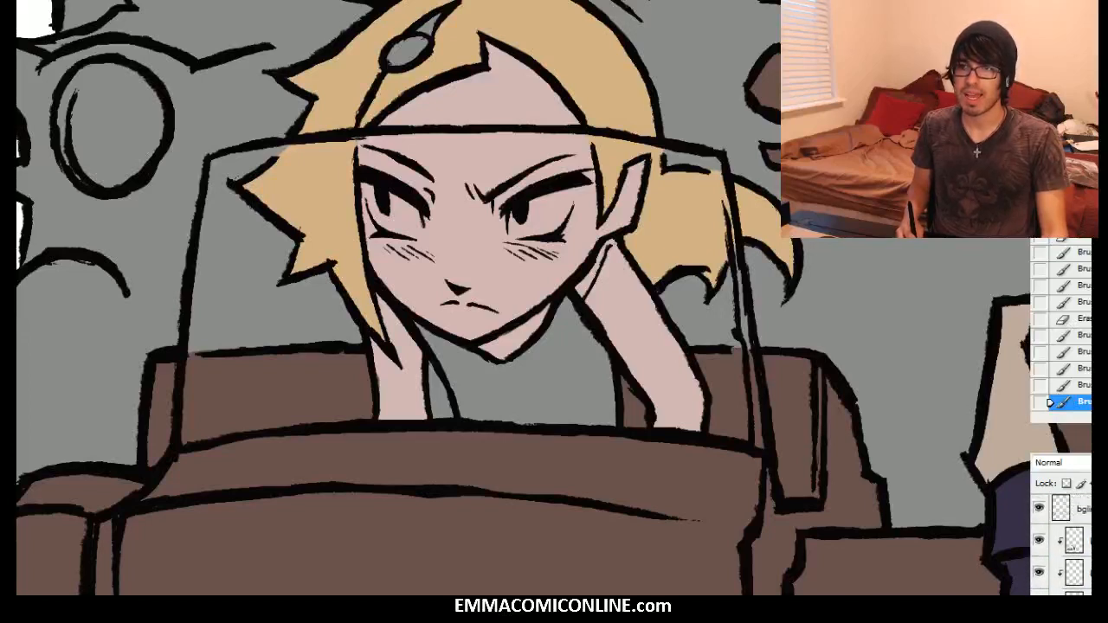
left_click(1077, 542)
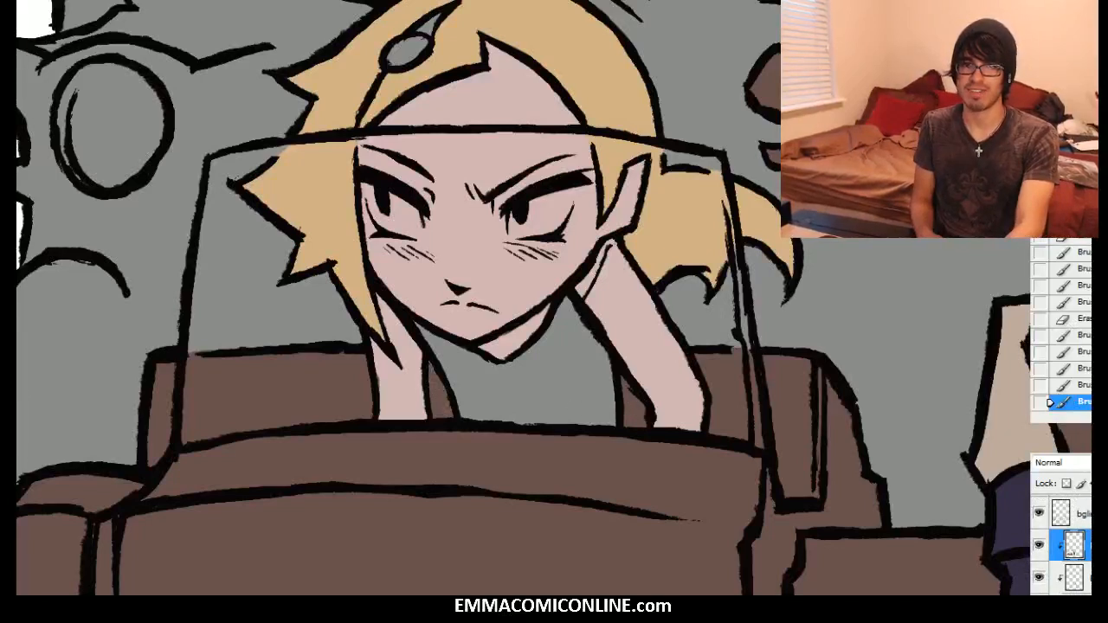
left_click(443, 401)
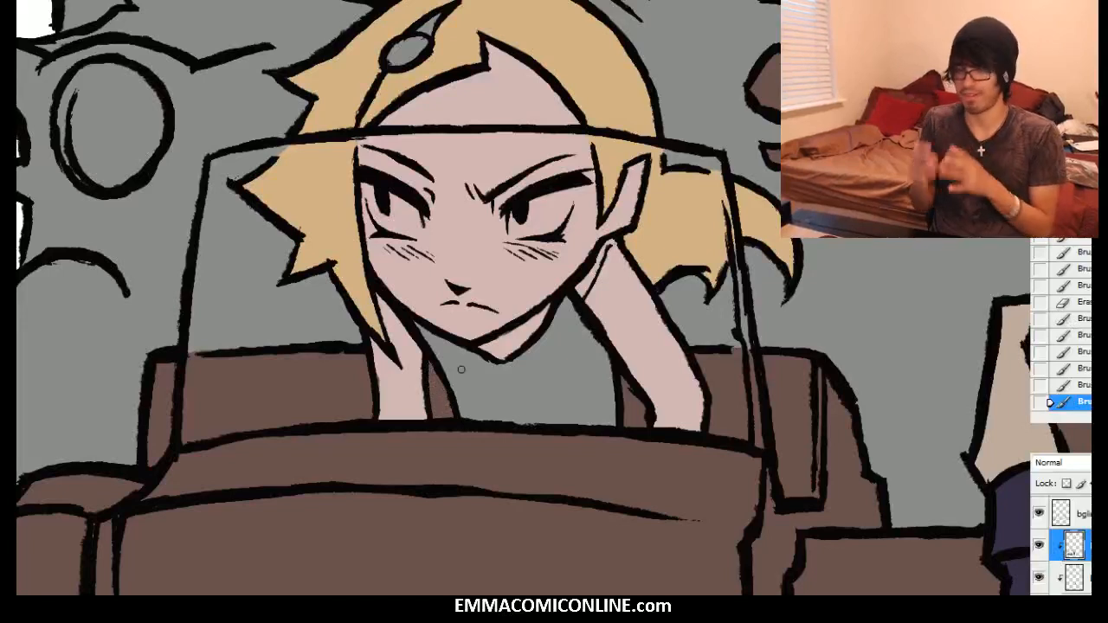
Step: Switch to the eyes layer and paint the whites of both of the passenger's eyes, redoing the strokes around the first pupil
left_click_drag(462, 370, 555, 528)
left_click_drag(900, 251, 209, 585)
left_click_drag(312, 502, 728, 141)
scroll(1061, 544, "down", 3)
left_click(1073, 552)
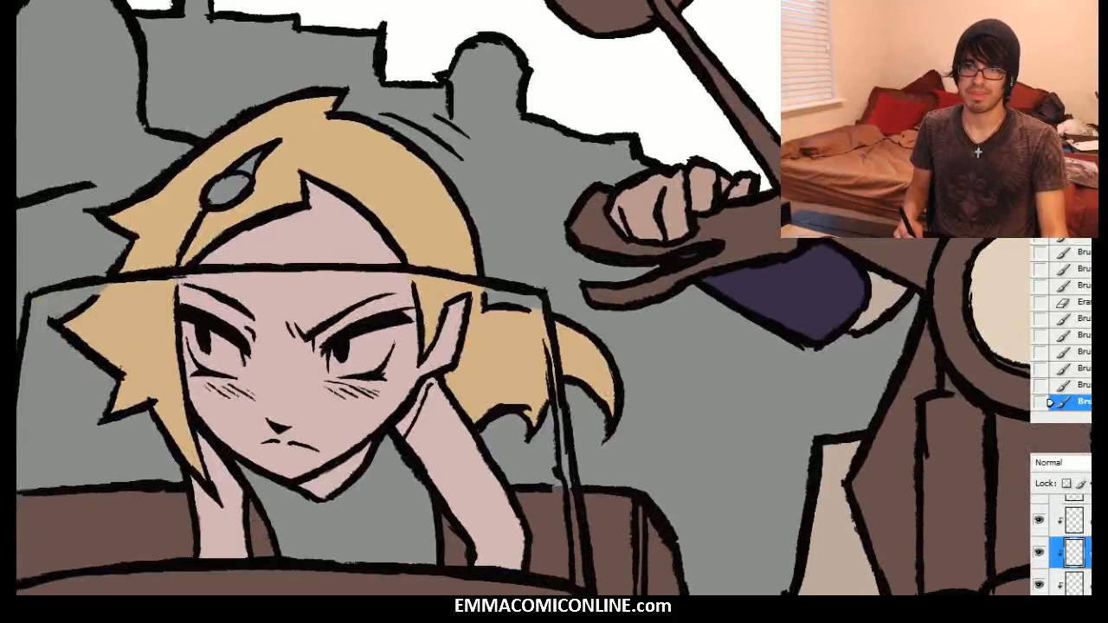
left_click(1073, 519)
left_click_drag(554, 346, 692, 325)
mouse_move(331, 312)
left_mouse_down()
mouse_move(344, 344)
mouse_move(337, 338)
left_mouse_up()
mouse_move(330, 309)
left_mouse_down()
mouse_move(341, 339)
mouse_move(330, 311)
mouse_move(341, 338)
mouse_move(382, 354)
mouse_move(350, 310)
mouse_move(353, 338)
left_mouse_up()
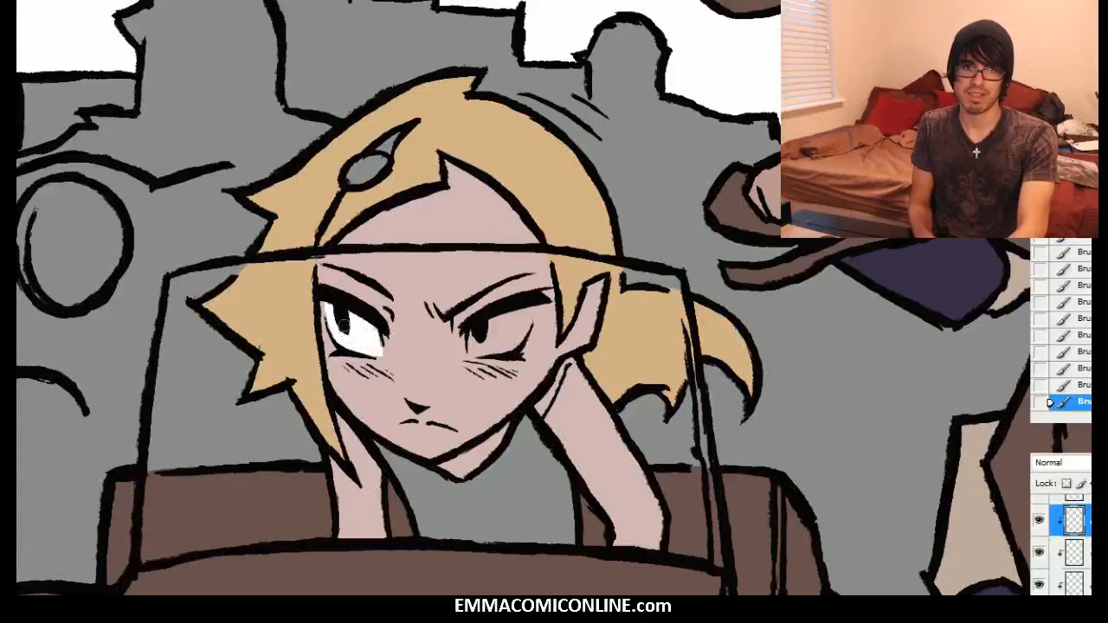
key("ctrl+alt+z")
key("ctrl+alt+z")
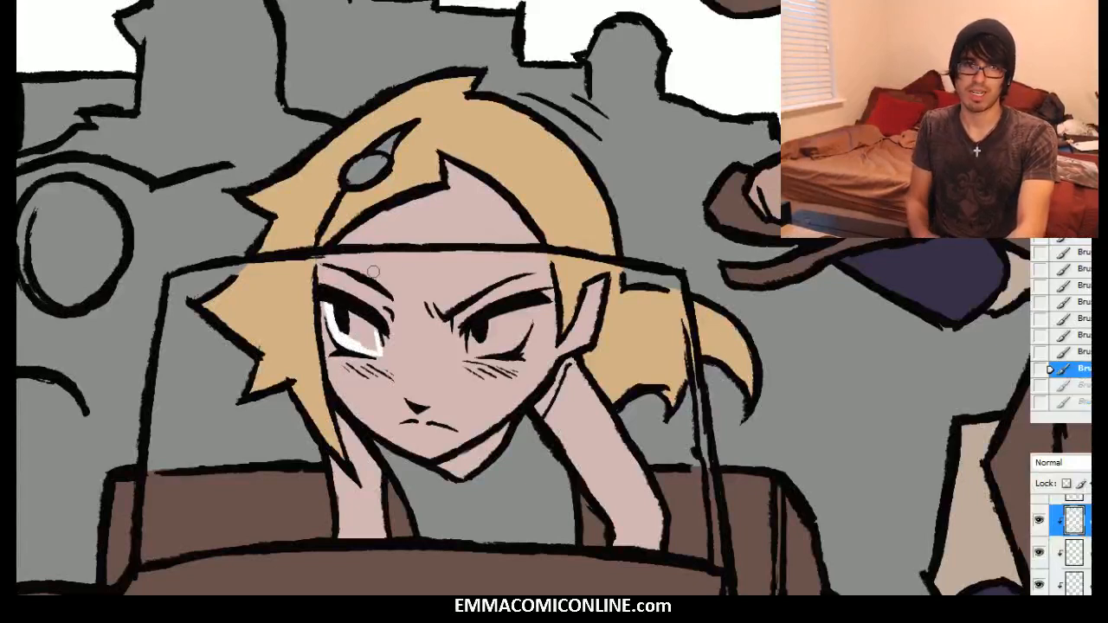
left_click_drag(365, 335, 348, 322)
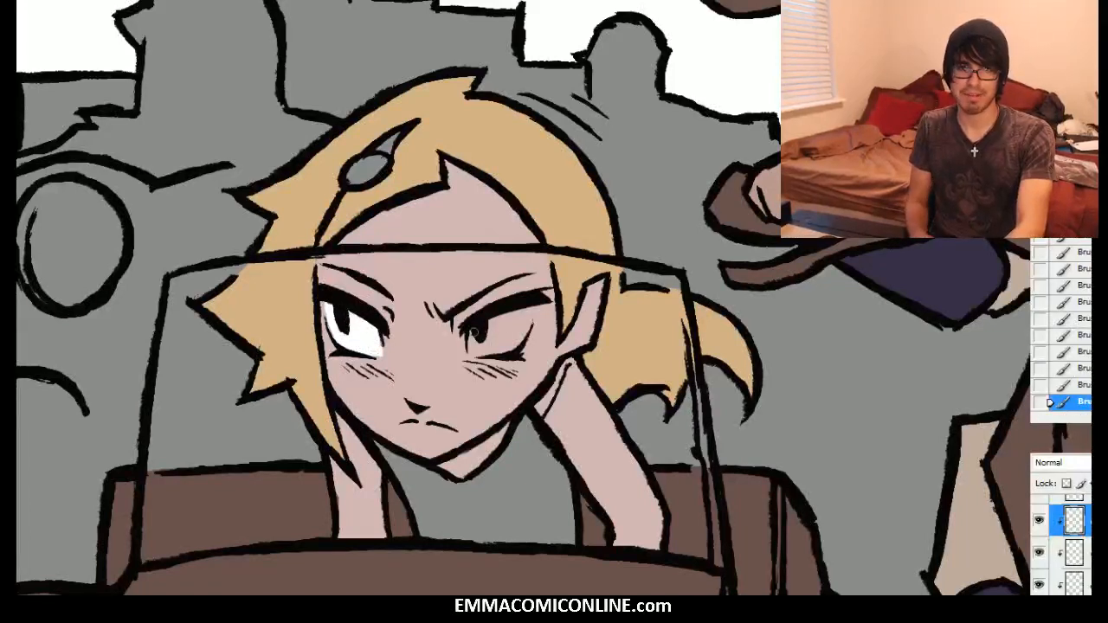
mouse_move(472, 353)
left_mouse_down()
mouse_move(514, 337)
mouse_move(524, 309)
mouse_move(502, 326)
left_mouse_up()
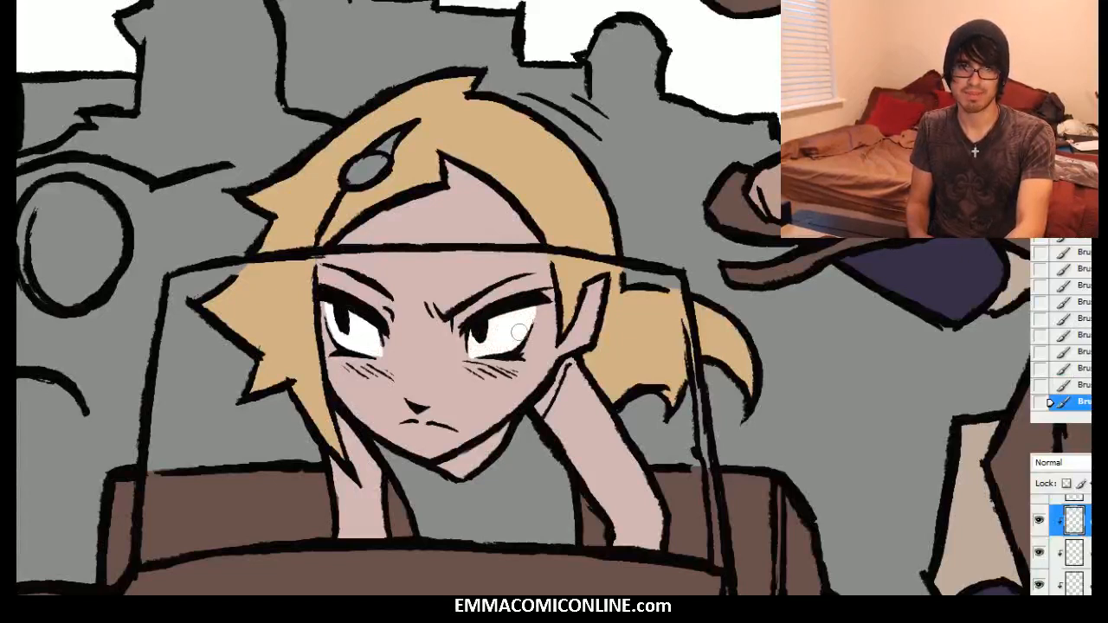
Step: Erase the overspill at the passenger's eye whites and create a clipped layer named "clip" for the hair clip
mouse_move(474, 358)
left_mouse_down()
mouse_move(487, 362)
mouse_move(347, 342)
mouse_move(457, 382)
left_mouse_up()
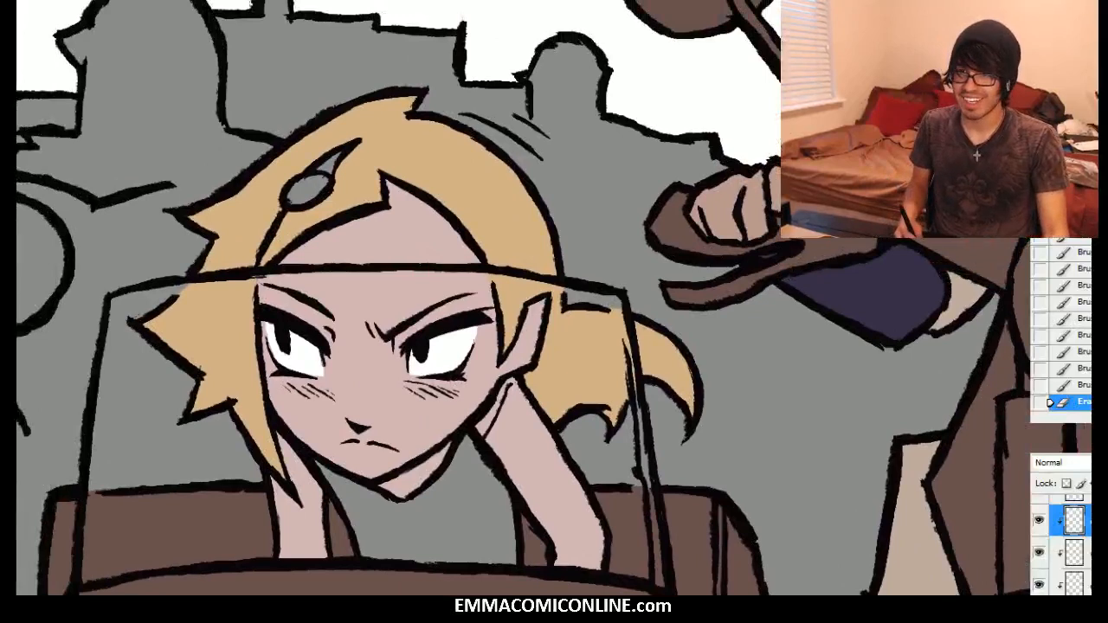
scroll(1060, 544, "down", 3)
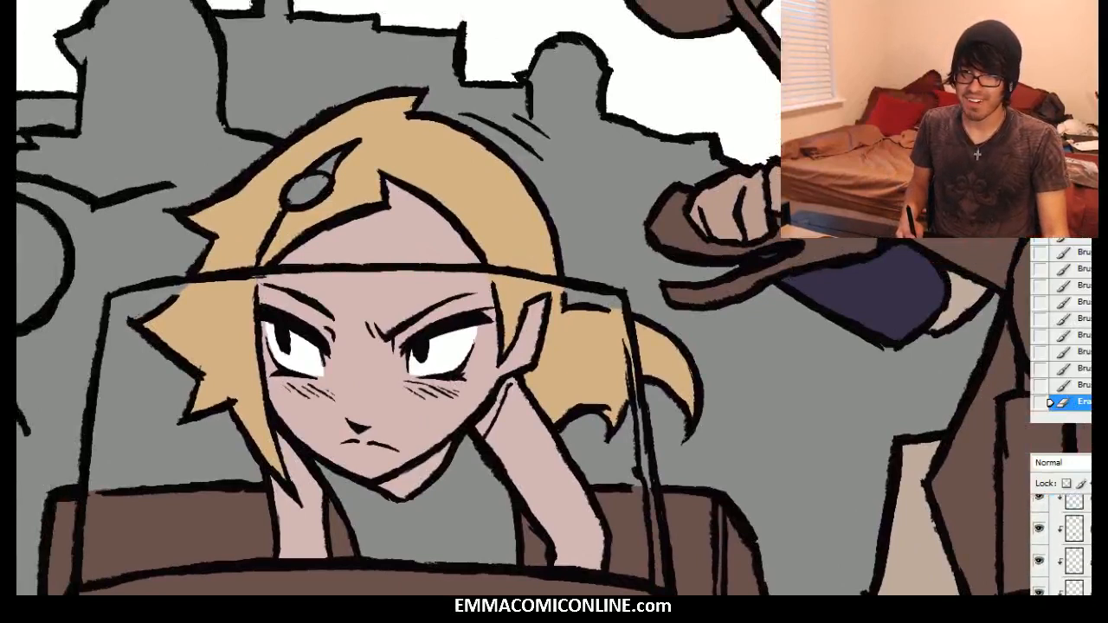
left_click(1073, 561)
key("ctrl+shift+n")
type("clip")
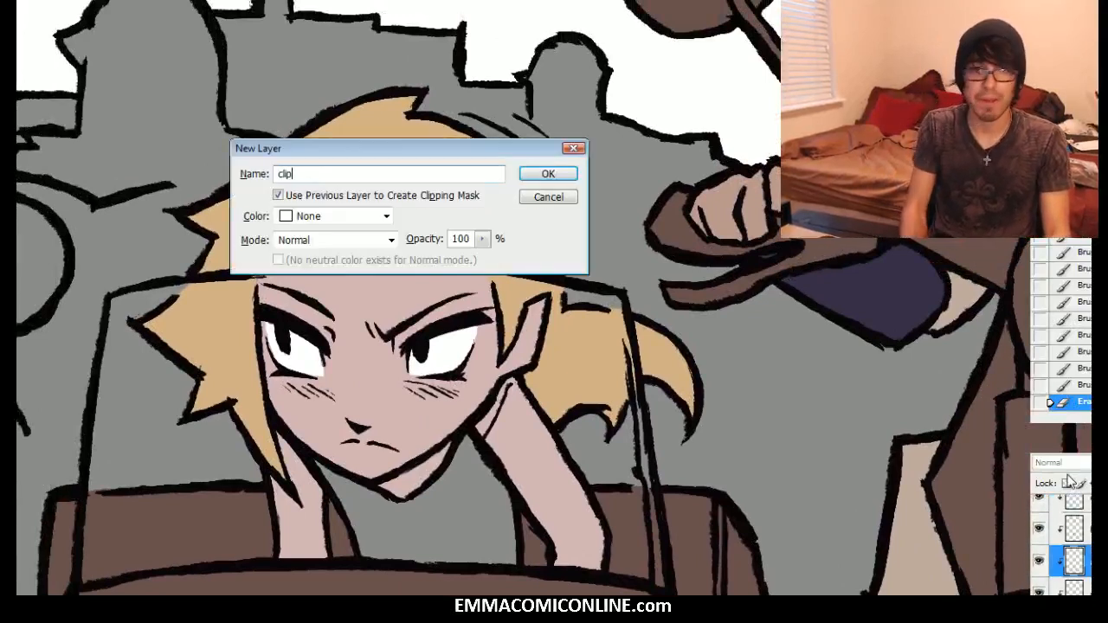
key("Return")
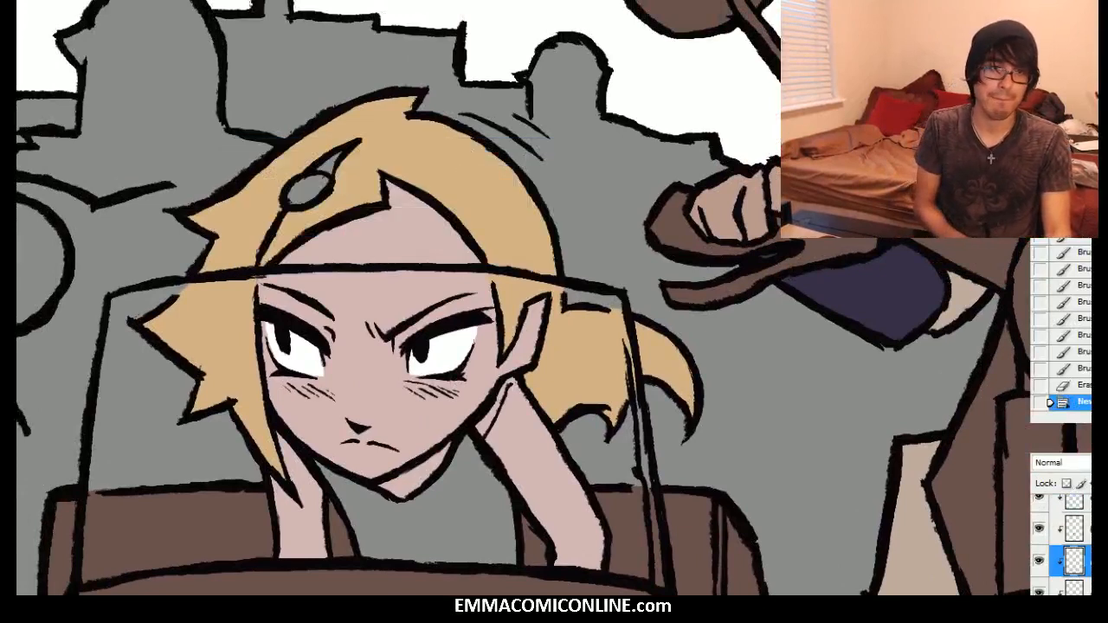
Step: Set the foreground color to light blue #53abde and paint the oval and pointed tip of the passenger's hair clip
left_click_drag(845, 252, 862, 265)
left_click(751, 210)
left_click(752, 198)
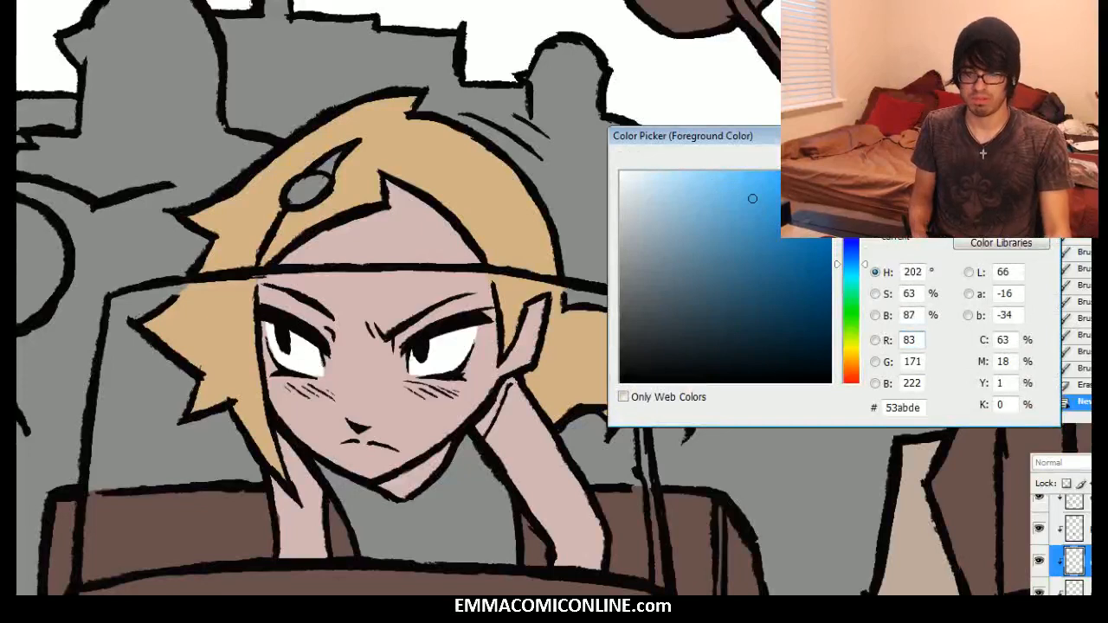
left_click(1000, 162)
left_click_drag(301, 190, 299, 185)
left_click_drag(321, 182, 325, 175)
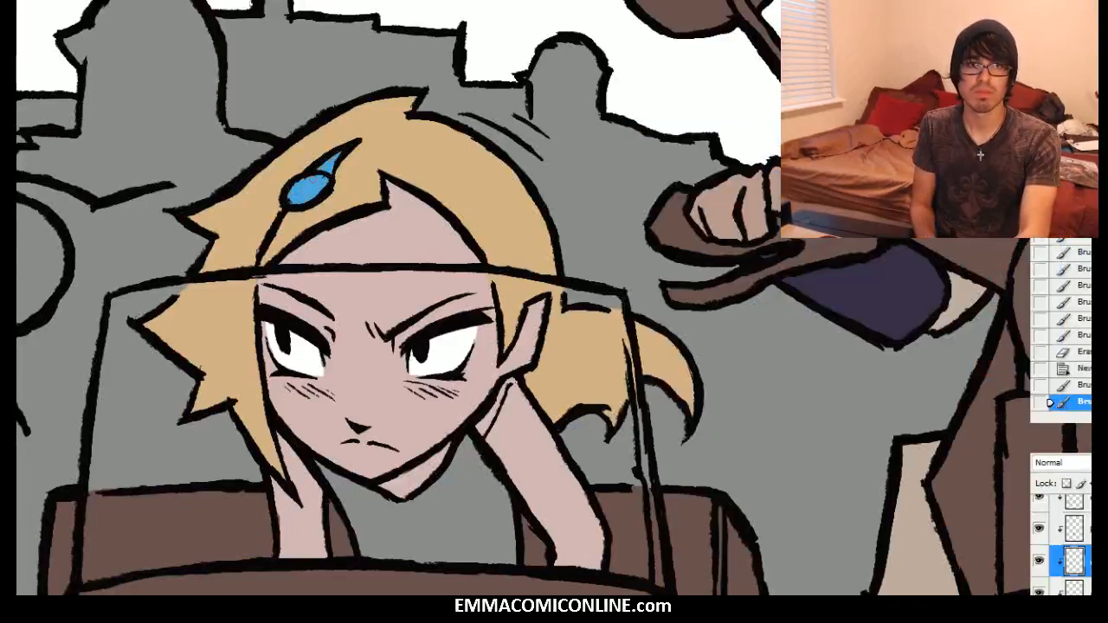
left_click(341, 158)
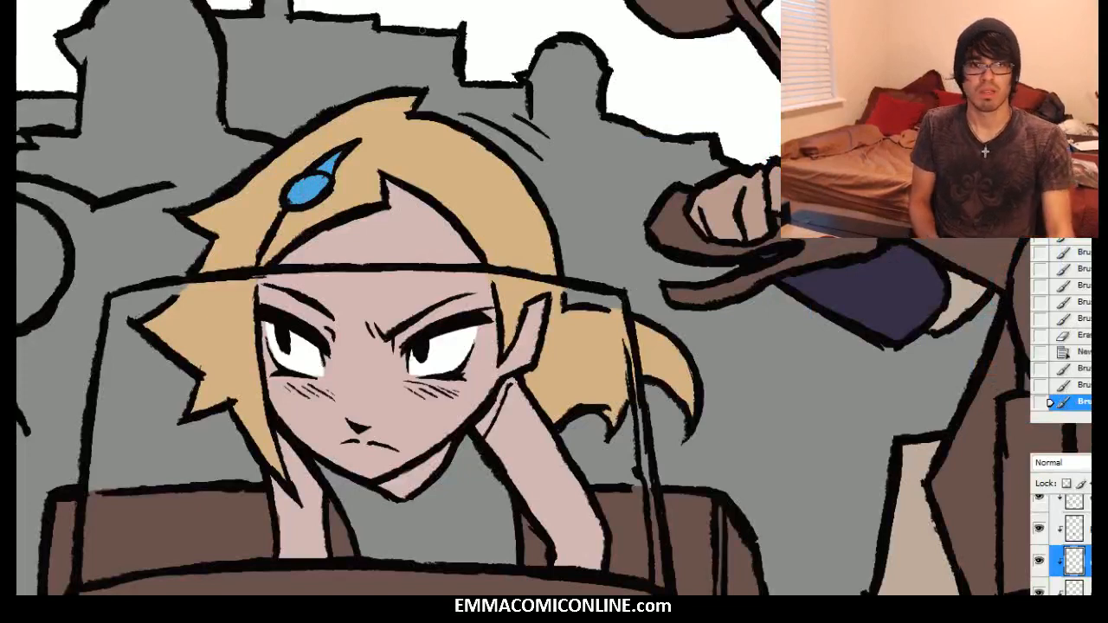
Step: Create a clipped layer named "dress" and set the foreground color to dark magenta #811652
key("ctrl+shift+n")
type("dress")
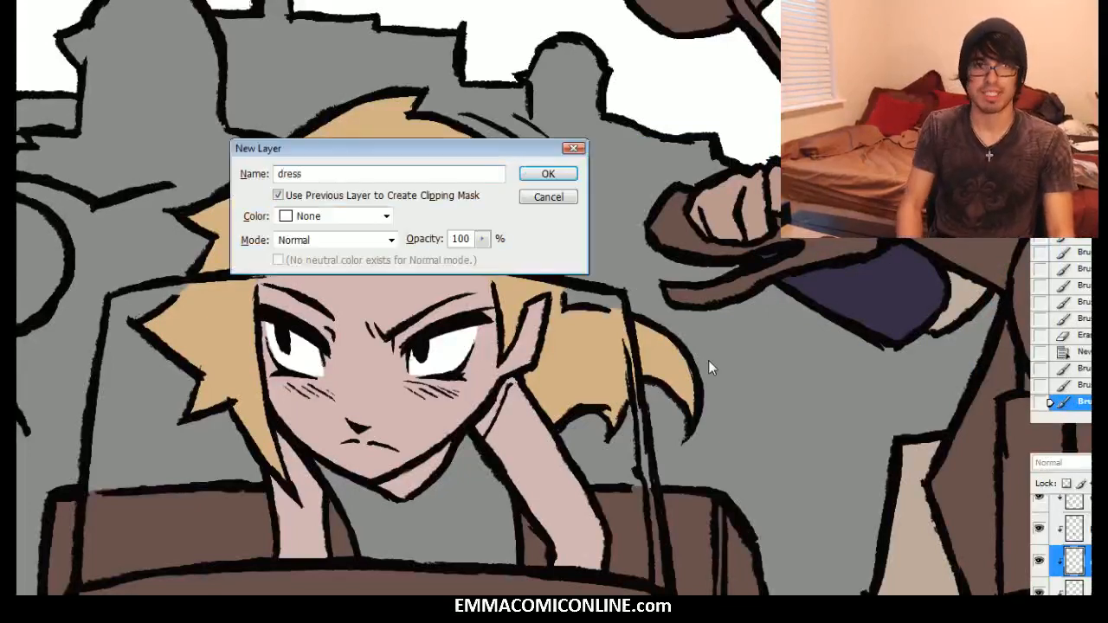
key("Return")
key("n")
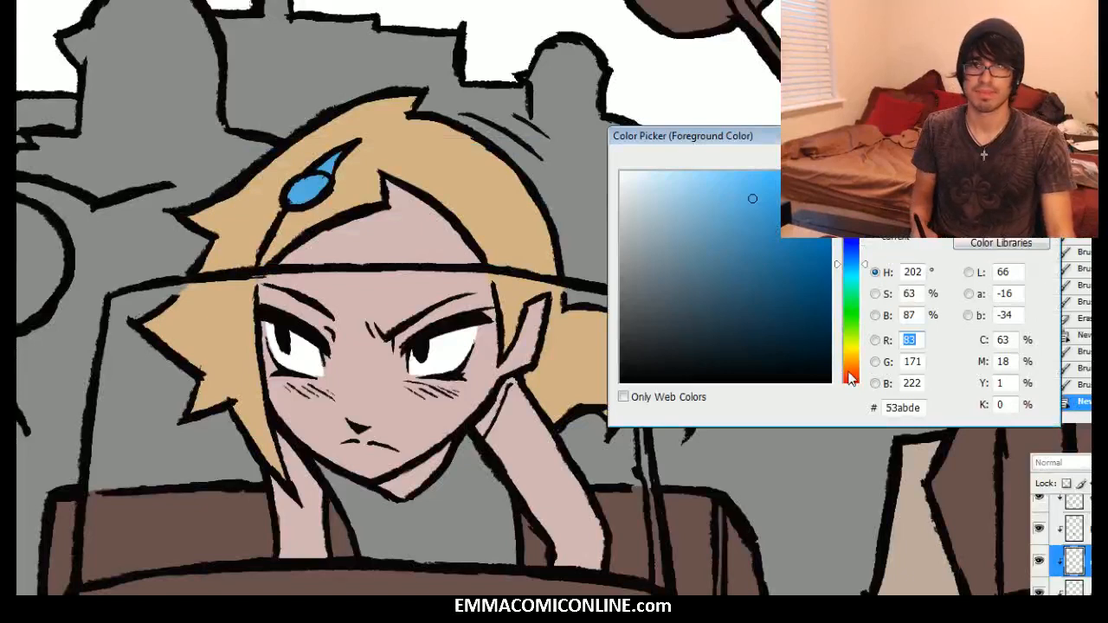
left_click_drag(752, 198, 796, 275)
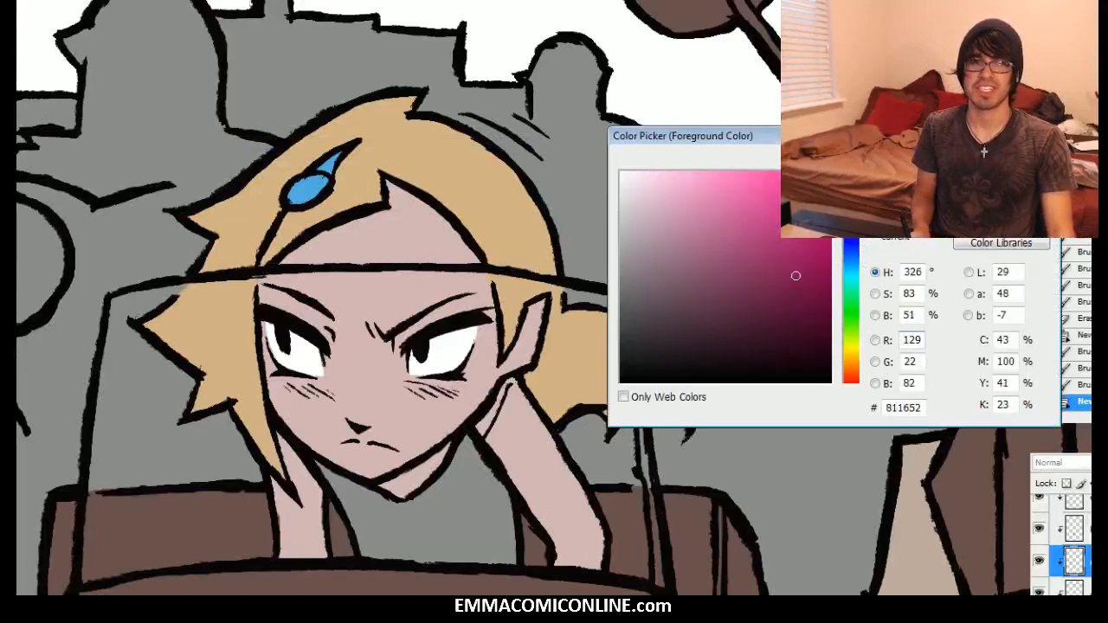
key("Return")
Step: Select the passenger's dress area, fill it with the magenta, and shift its hue toward a deeper red
key("w")
left_click(494, 514)
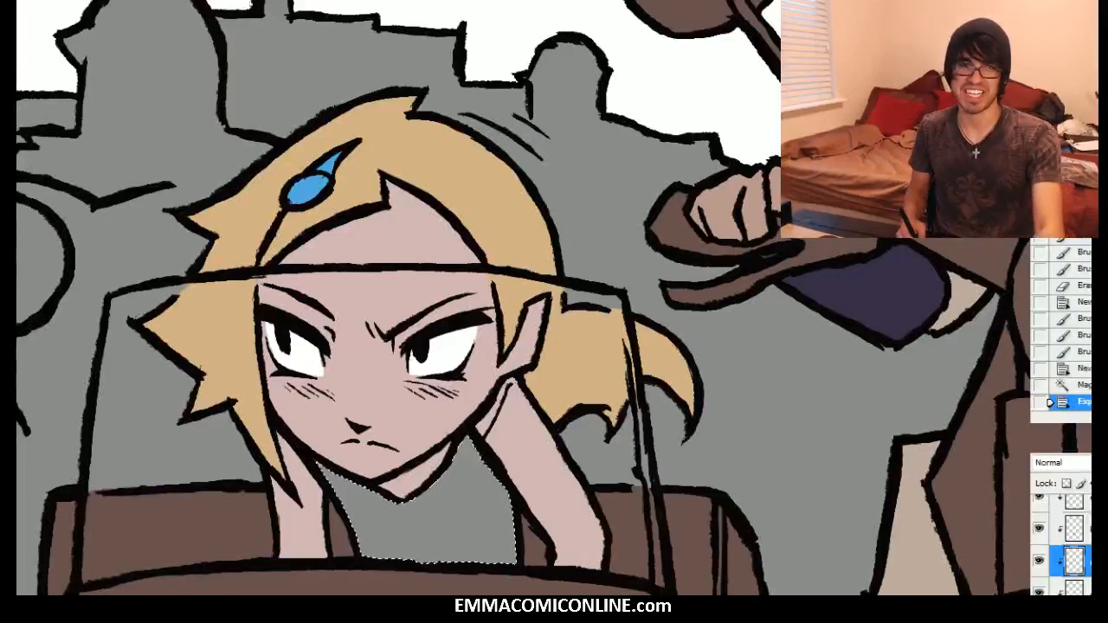
key("alt+BackSpace")
key("ctrl+d")
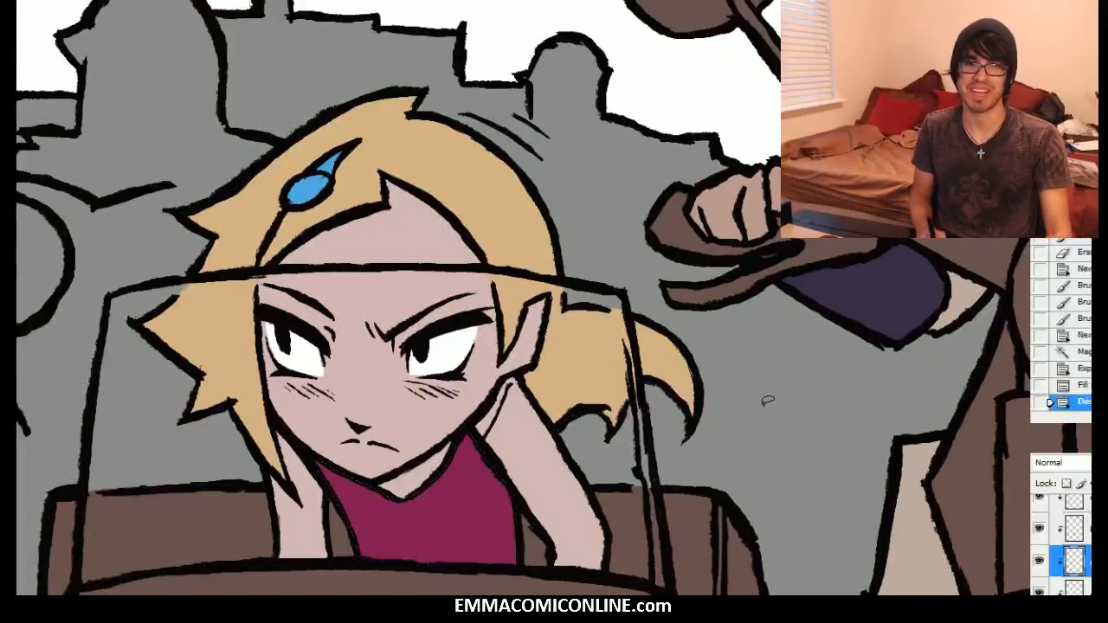
key("F6")
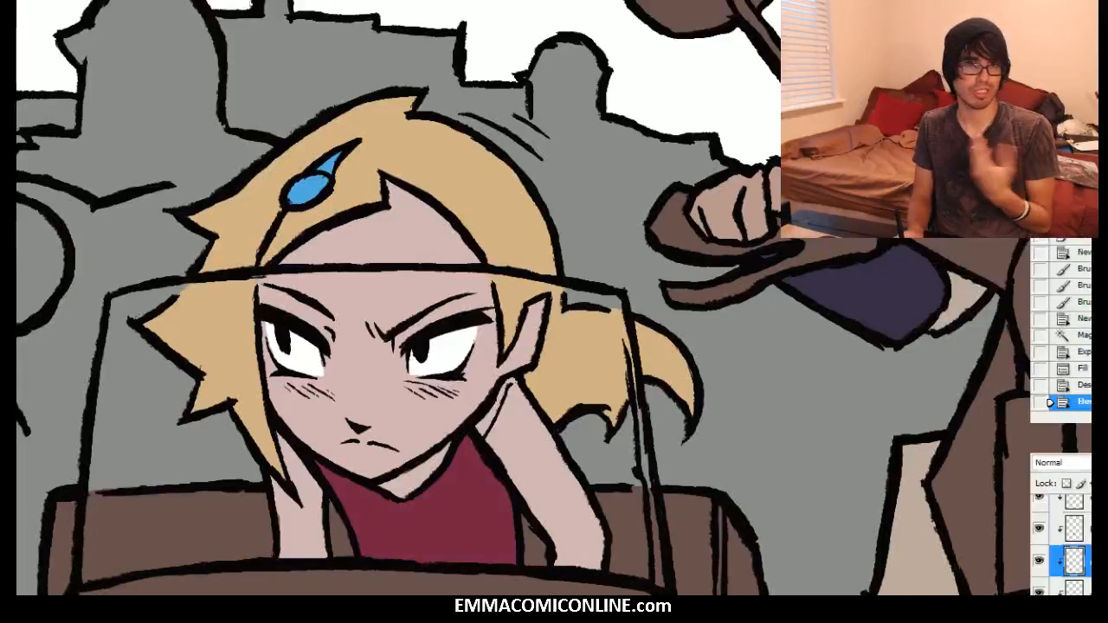
Step: Select the uncolored gray hair strands of the rider in the slanted close-up panel
left_click_drag(658, 260, 380, 495)
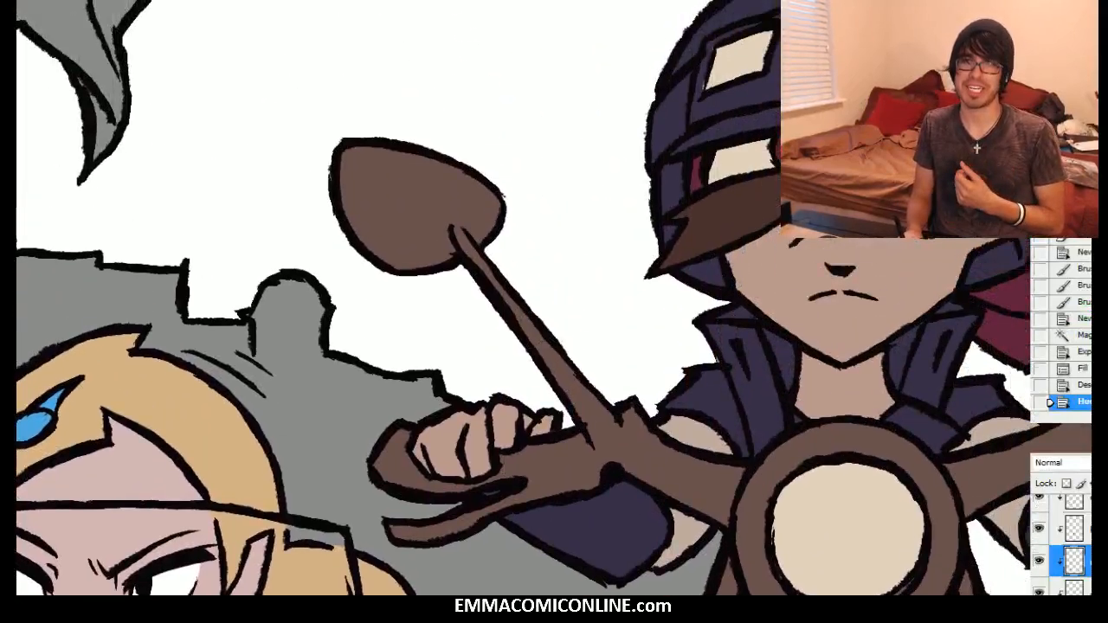
key("ctrl+minus")
key("ctrl+minus")
left_click_drag(843, 268, 676, 199)
scroll(1060, 543, "up", 6)
scroll(1060, 543, "down", 3)
left_click_drag(796, 370, 688, 350)
left_click(688, 351)
left_click(672, 343)
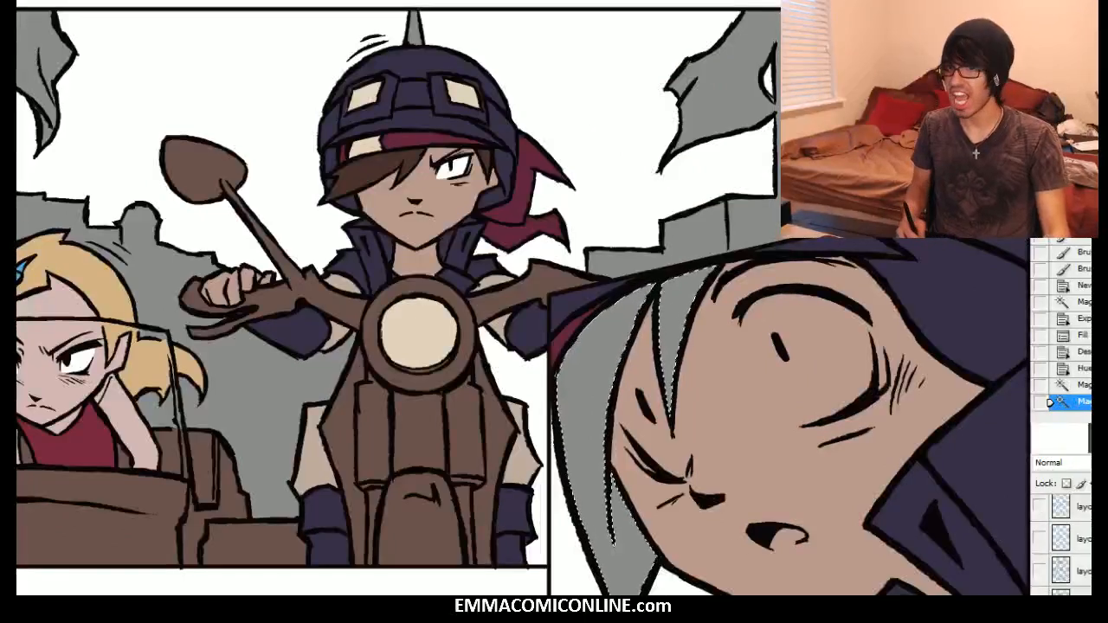
Step: Move the hair layer down in the stack and fill the selected strands with the rider's dark brown hair color
scroll(1060, 544, "down", 5)
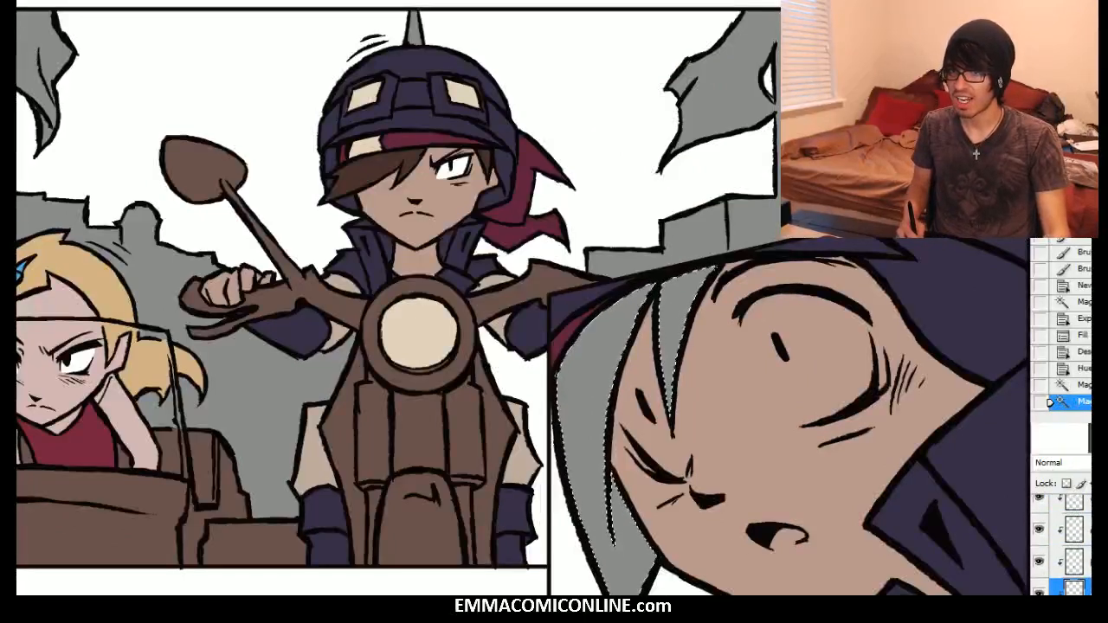
left_click(1073, 581)
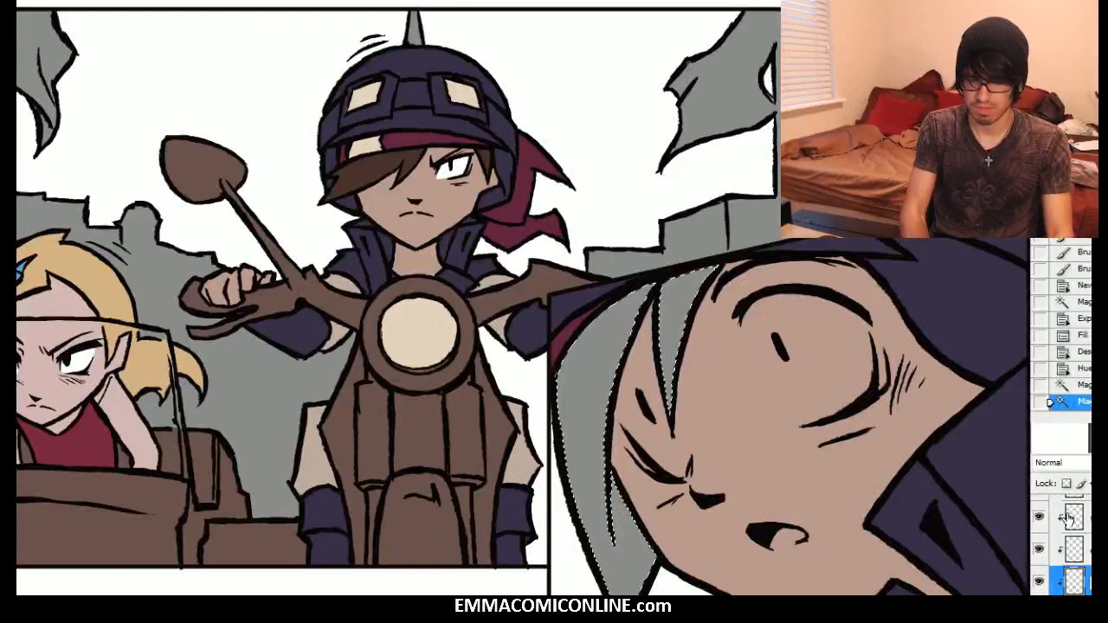
key("ctrl+[")
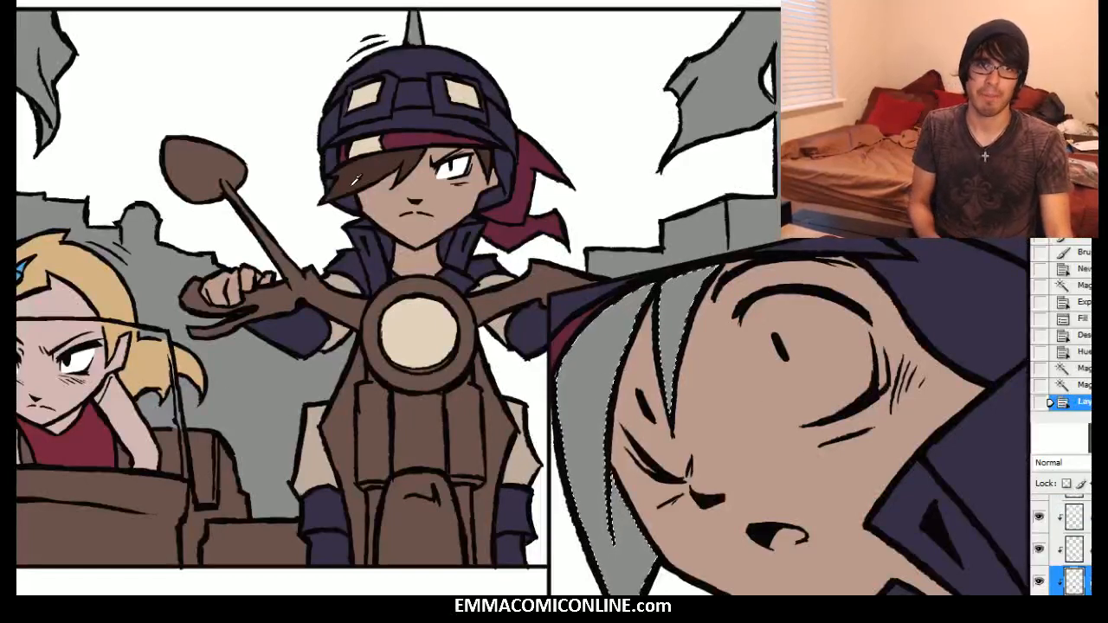
key("alt+BackSpace")
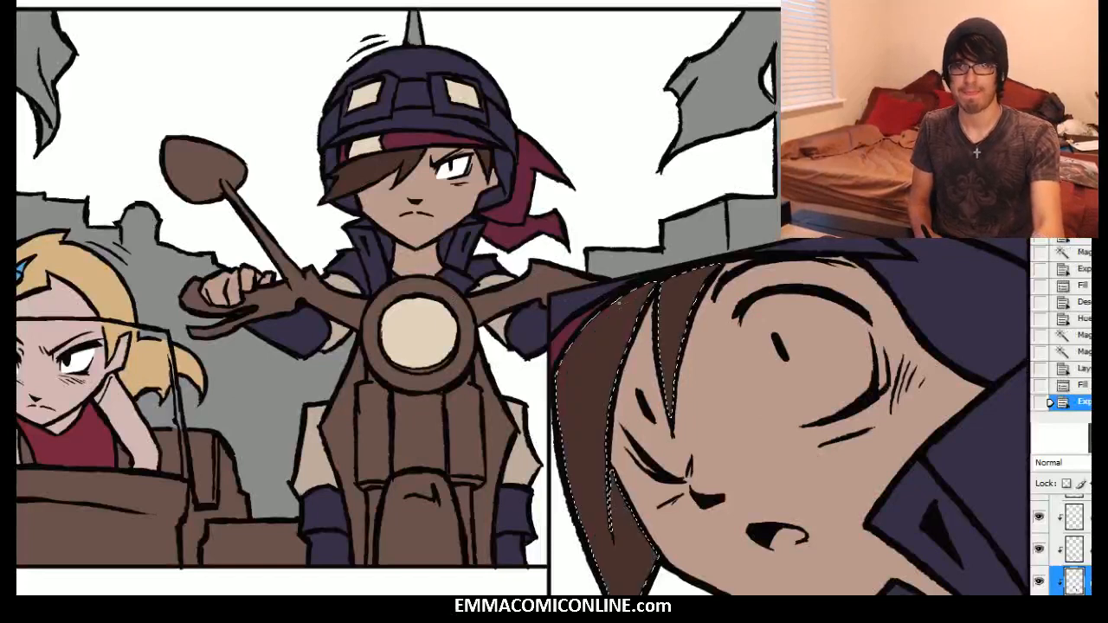
key("ctrl+d")
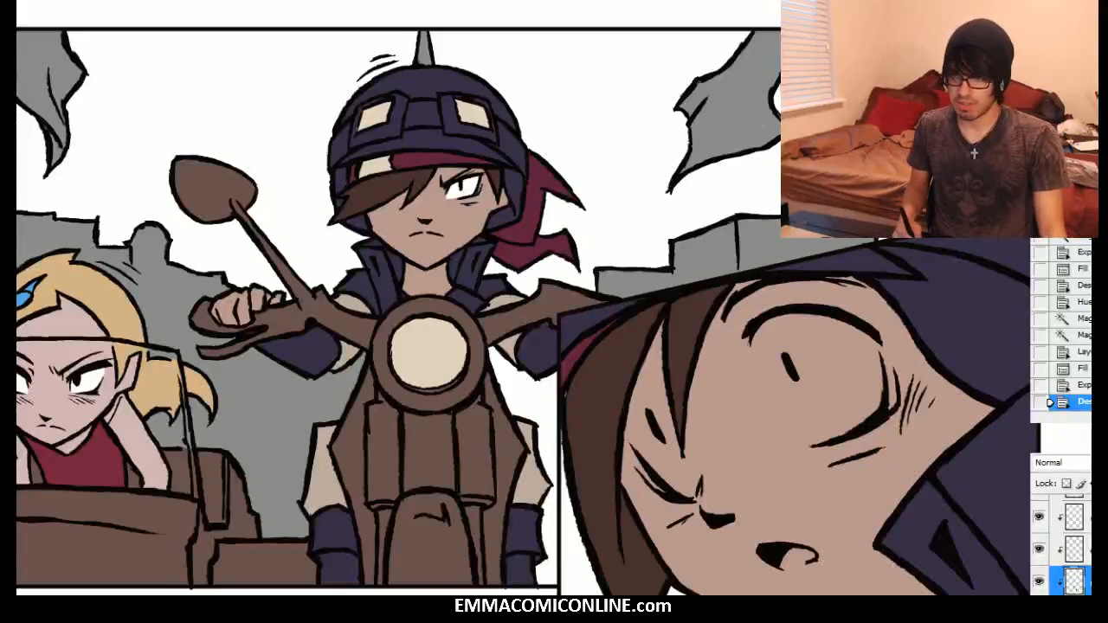
Step: Identify the eyes layer by toggling its visibility and paint the white of the close-up rider's eye beside the hair
scroll(1060, 545, "up", 3)
left_click(1073, 553)
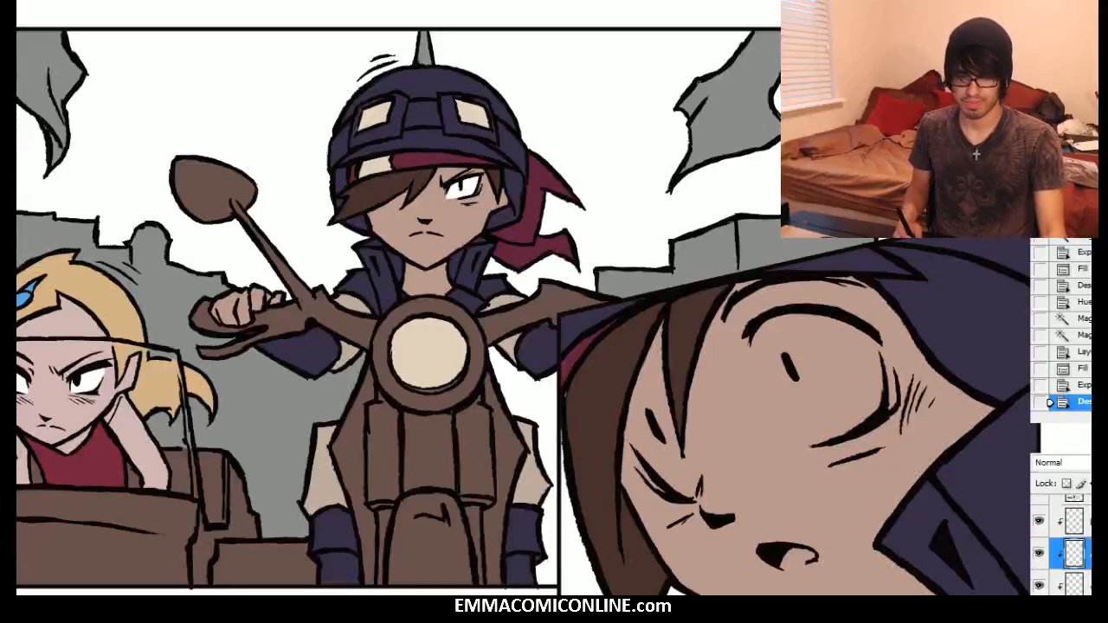
left_click(1039, 552)
left_click(1039, 552)
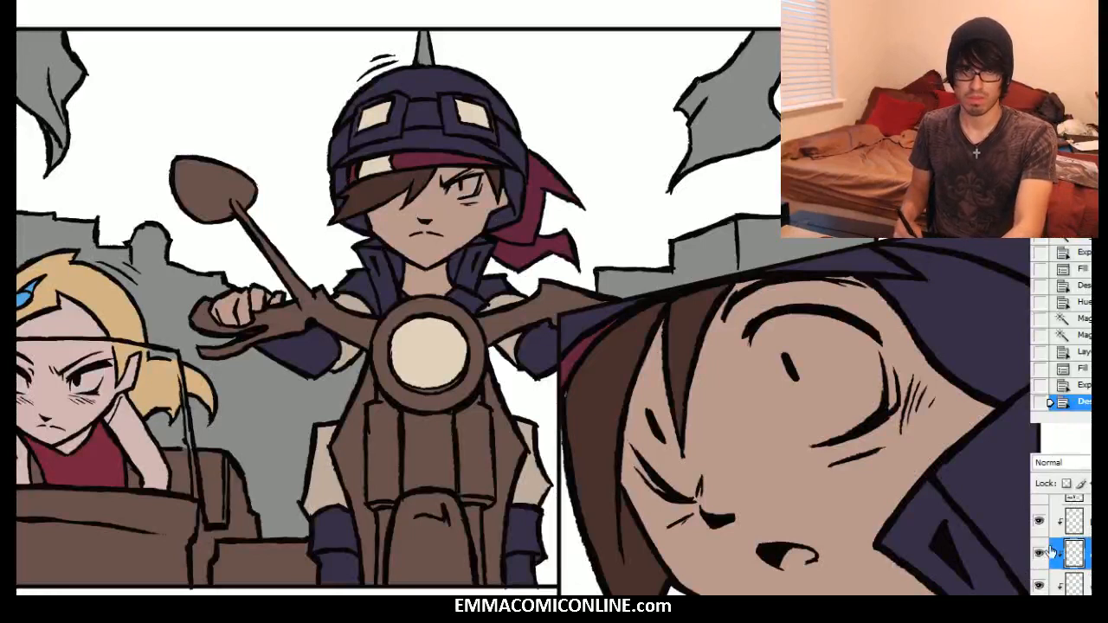
key("ctrl+plus")
left_click_drag(513, 374, 316, 284)
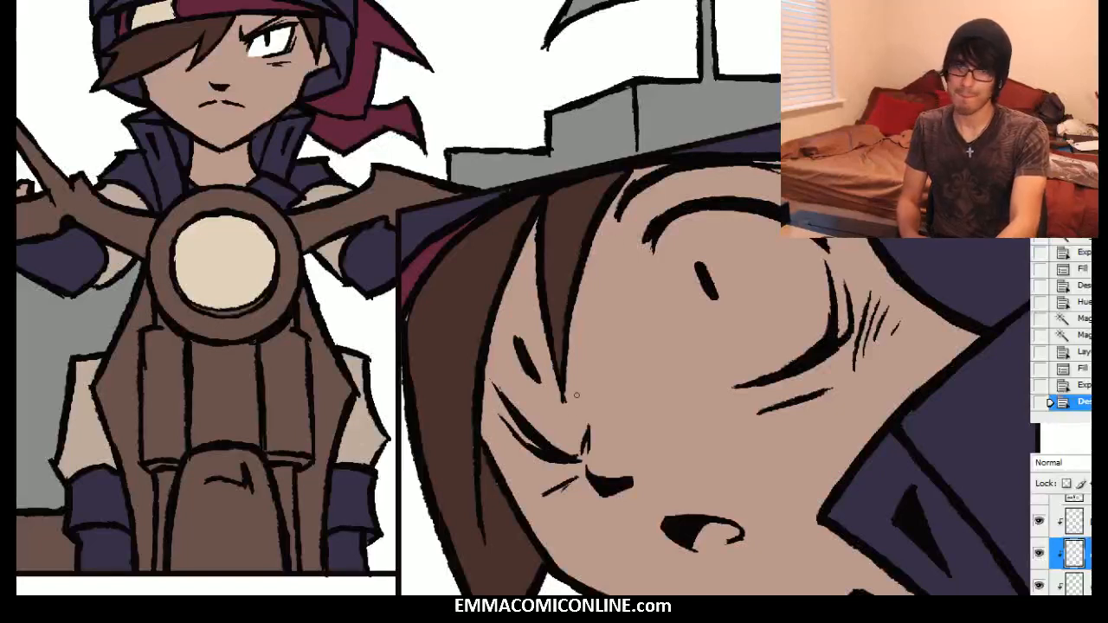
left_click_drag(561, 443, 571, 450)
left_click_drag(558, 436, 569, 448)
left_click_drag(567, 446, 580, 424)
left_click_drag(578, 431, 569, 374)
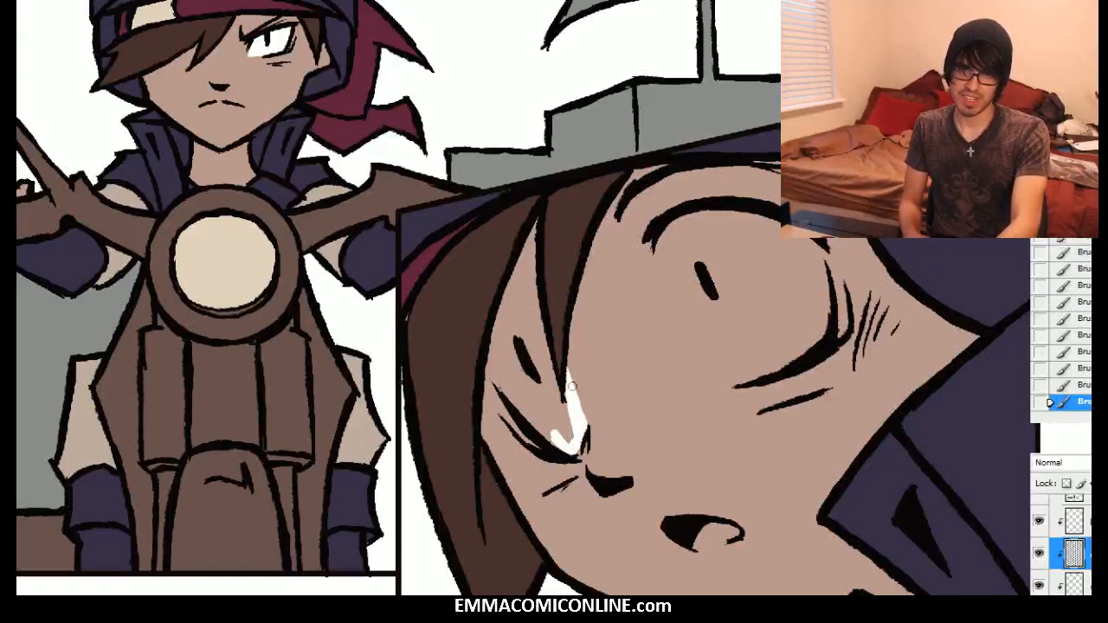
mouse_move(571, 422)
left_mouse_down()
mouse_move(567, 405)
mouse_move(558, 434)
mouse_move(502, 355)
mouse_move(539, 422)
mouse_move(498, 342)
mouse_move(555, 393)
mouse_move(524, 272)
mouse_move(538, 358)
mouse_move(517, 362)
mouse_move(500, 348)
mouse_move(515, 389)
left_mouse_up()
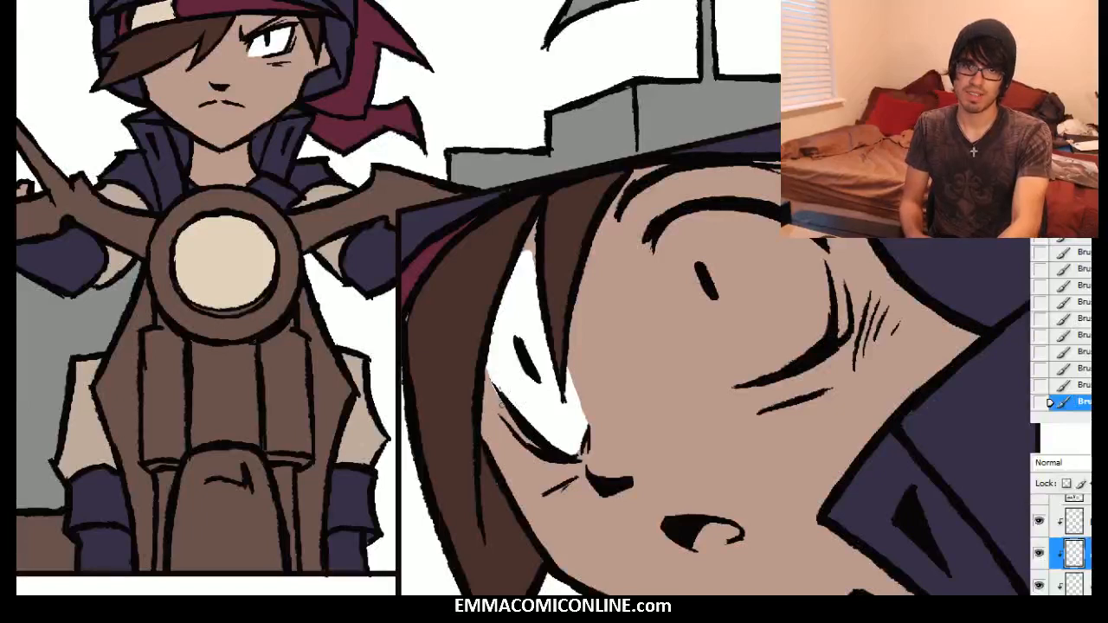
Step: Erase the white overspill at the upper tip of that eye between the hair strands and touch up its edge
left_click(521, 276)
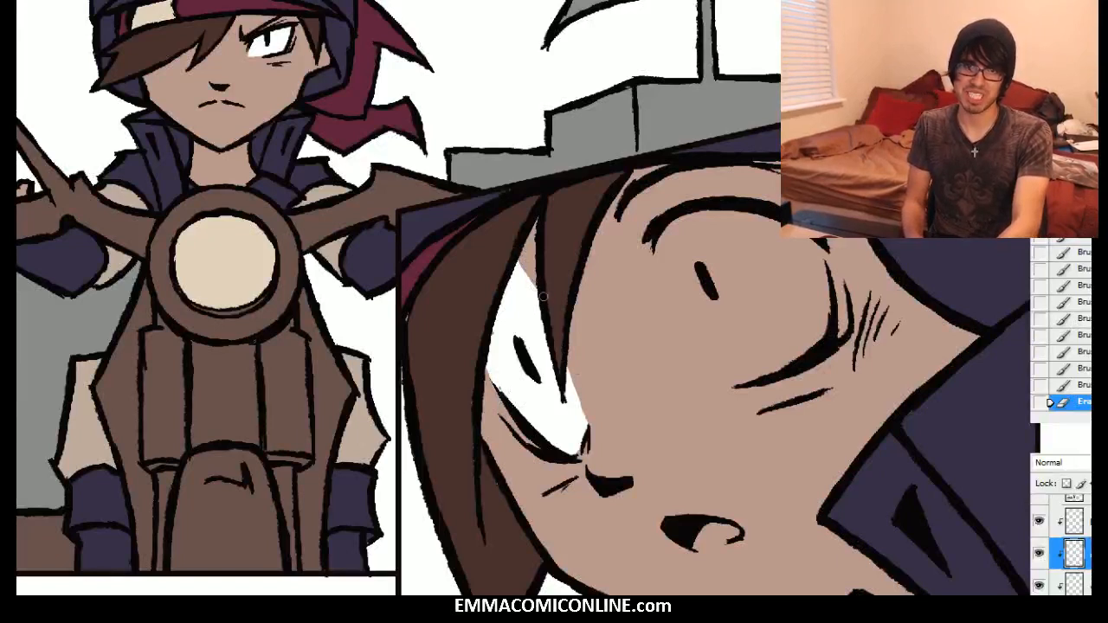
left_click(525, 272)
left_click(525, 280)
left_click(517, 296)
left_click(528, 278)
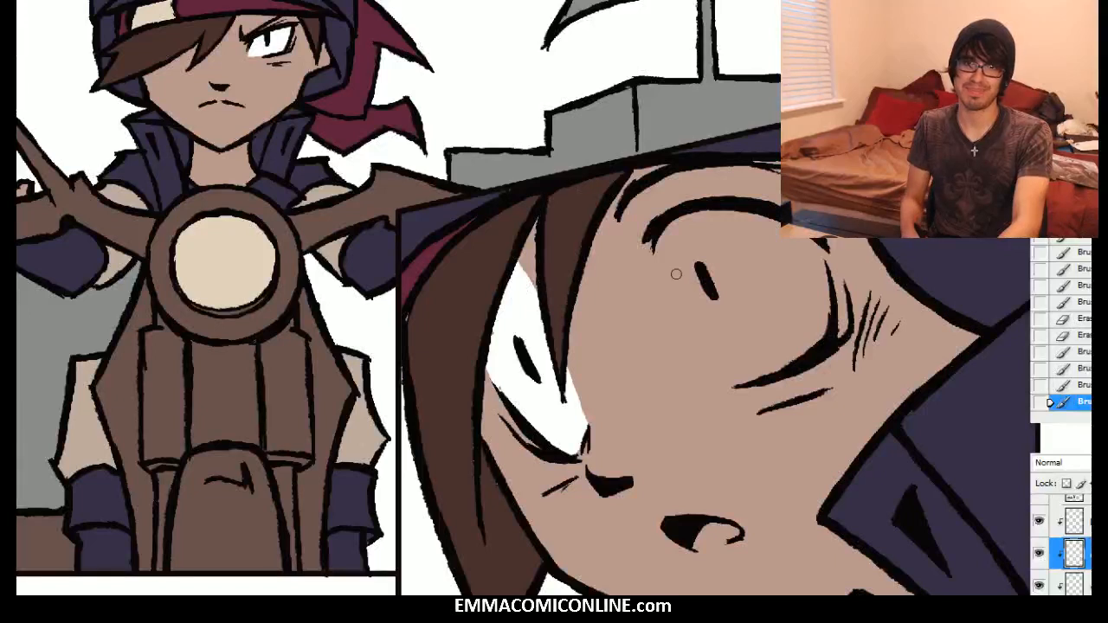
Step: Paint the white of the close-up rider's wide-open eye around the pupil, up to the lash lines
mouse_move(679, 225)
left_mouse_down()
mouse_move(663, 268)
mouse_move(673, 287)
left_mouse_up()
mouse_move(665, 242)
left_mouse_down()
mouse_move(692, 321)
mouse_move(725, 357)
left_mouse_up()
mouse_move(668, 287)
left_mouse_down()
mouse_move(742, 364)
mouse_move(743, 382)
mouse_move(727, 377)
mouse_move(735, 374)
mouse_move(691, 328)
mouse_move(673, 284)
mouse_move(731, 379)
left_mouse_up()
left_click_drag(661, 255, 700, 337)
mouse_move(725, 301)
left_mouse_down()
mouse_move(740, 350)
mouse_move(778, 343)
mouse_move(793, 336)
mouse_move(808, 288)
mouse_move(814, 318)
mouse_move(806, 259)
mouse_move(816, 283)
mouse_move(788, 241)
mouse_move(794, 251)
mouse_move(766, 234)
mouse_move(686, 232)
mouse_move(688, 253)
mouse_move(740, 295)
mouse_move(747, 319)
mouse_move(779, 285)
left_mouse_up()
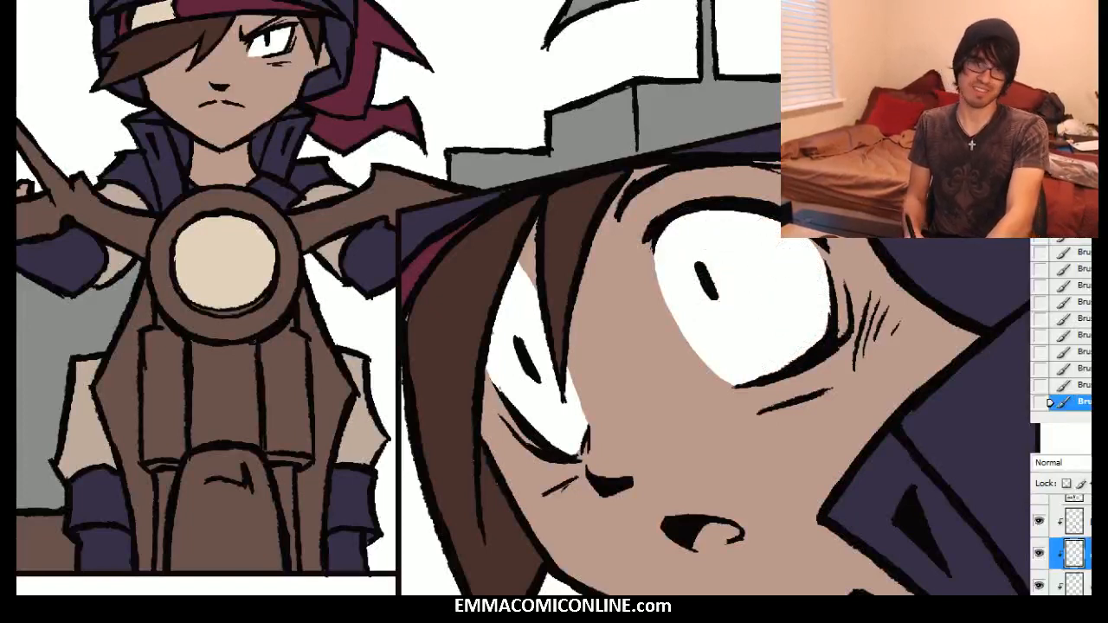
Step: Create a clipped layer named "tong" for the tongue and set the foreground color to red #962d43
left_click_drag(522, 346, 589, 320)
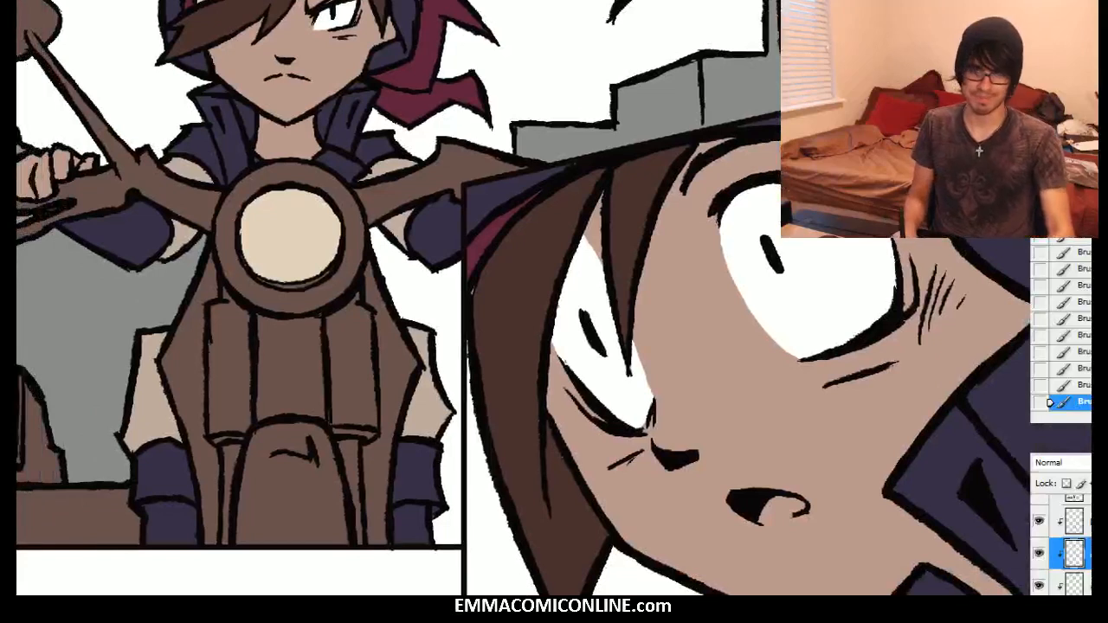
key("ctrl+shift+n")
type("tong")
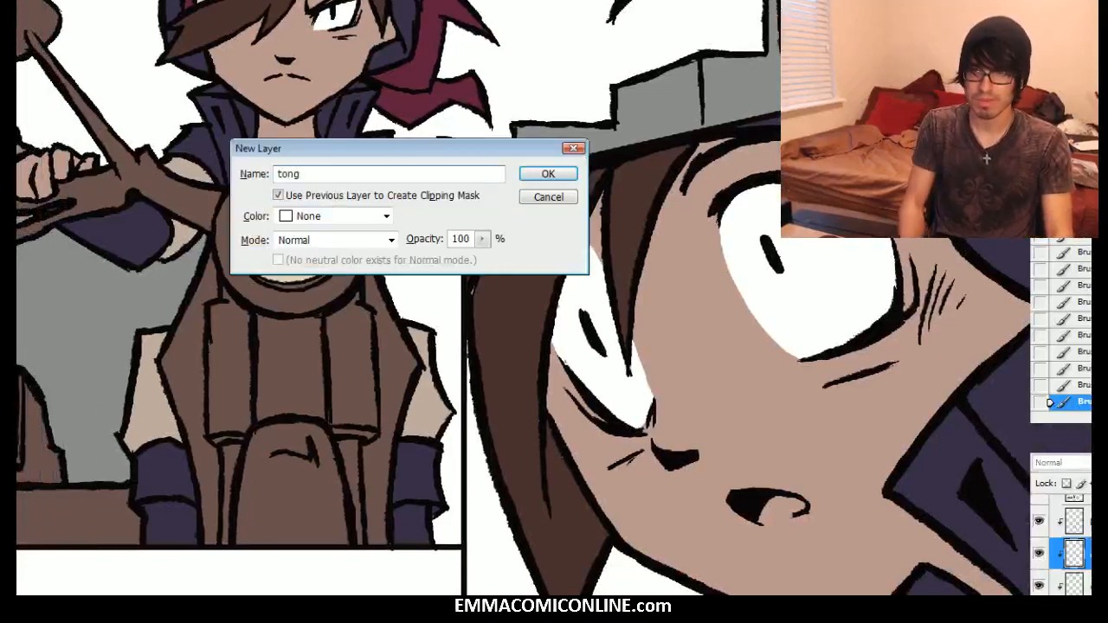
key("Return")
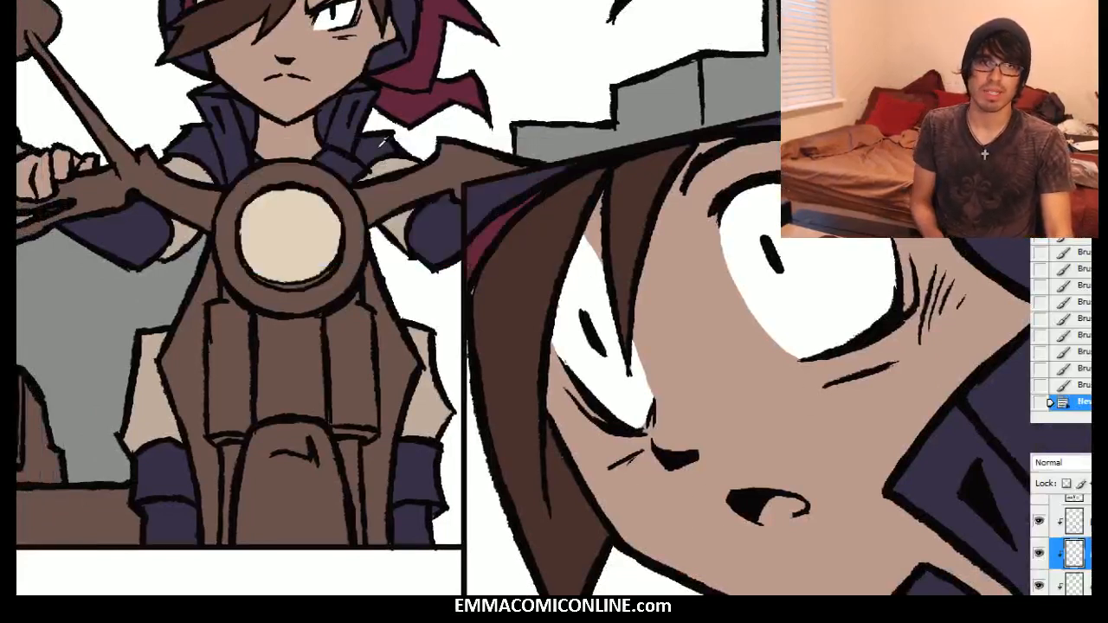
mouse_move(762, 304)
left_mouse_down()
mouse_move(759, 228)
mouse_move(767, 257)
left_mouse_up()
left_click(850, 178)
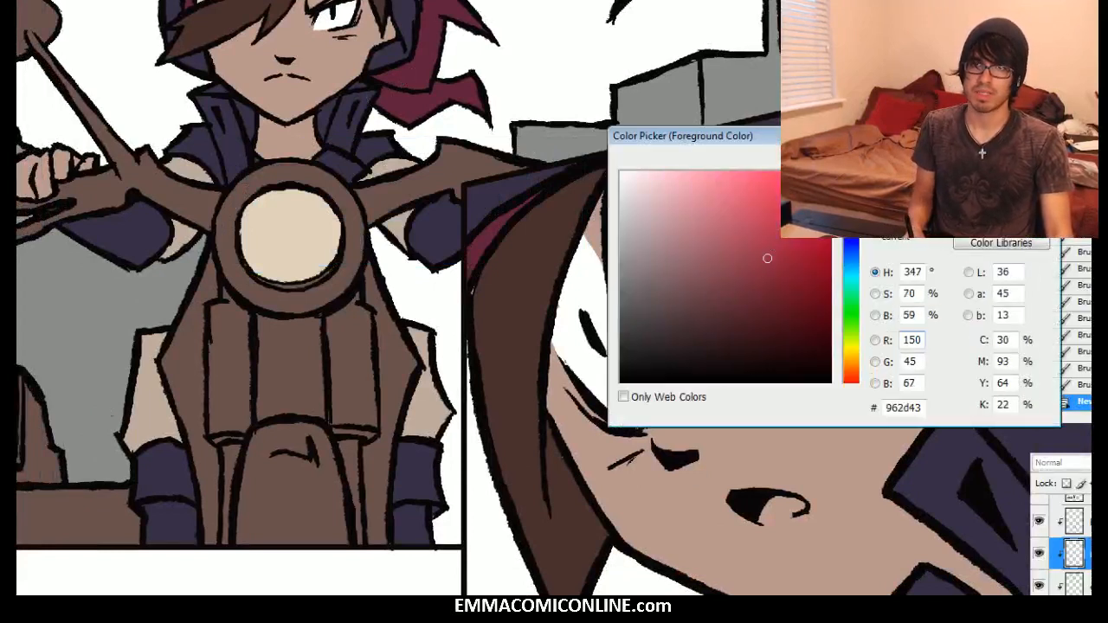
key("Return")
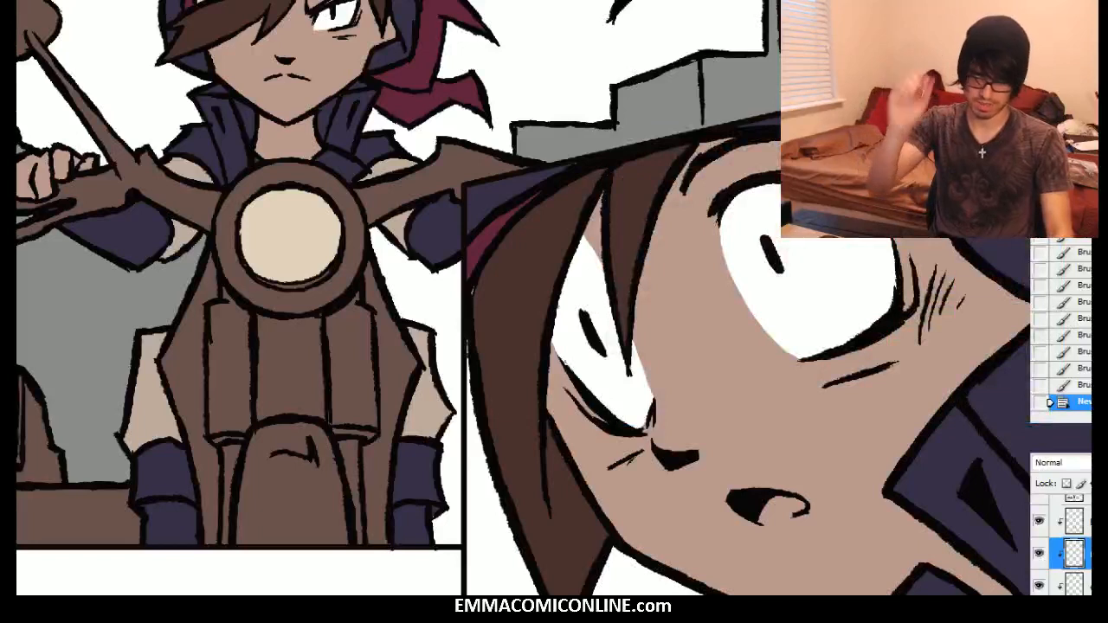
Step: Paint the tongue inside the close-up rider's open mouth red and check the result across the whole panel
mouse_move(772, 511)
left_mouse_down()
mouse_move(754, 516)
mouse_move(803, 510)
mouse_move(787, 507)
left_mouse_up()
left_click_drag(914, 346, 1020, 479)
left_click_drag(692, 389, 751, 345)
key("ctrl+minus")
key("ctrl+minus")
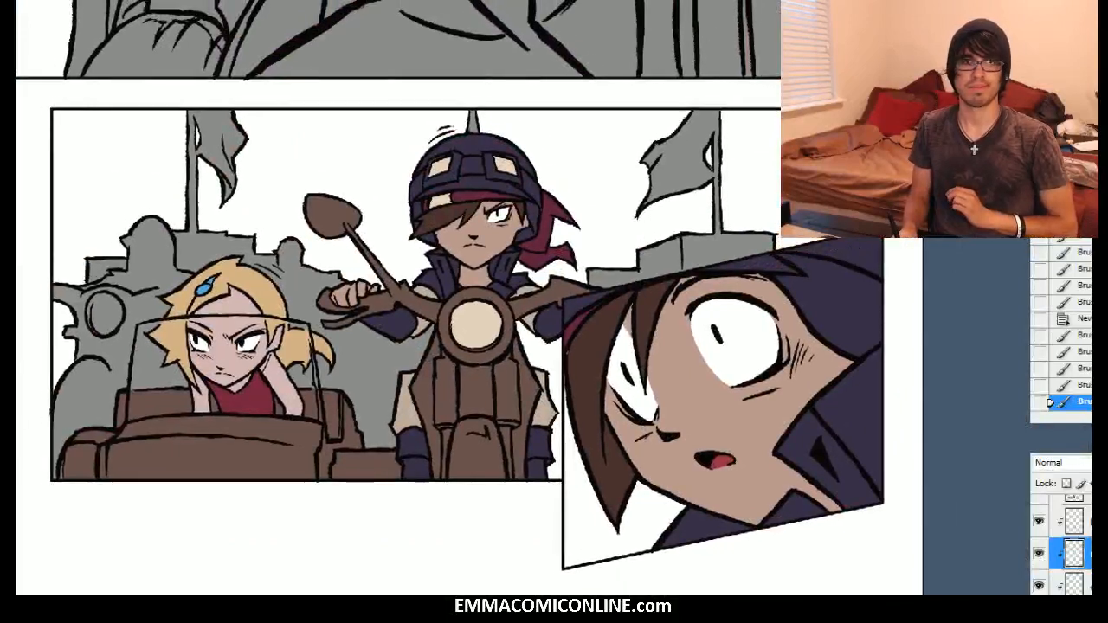
scroll(1060, 546, "down", 3)
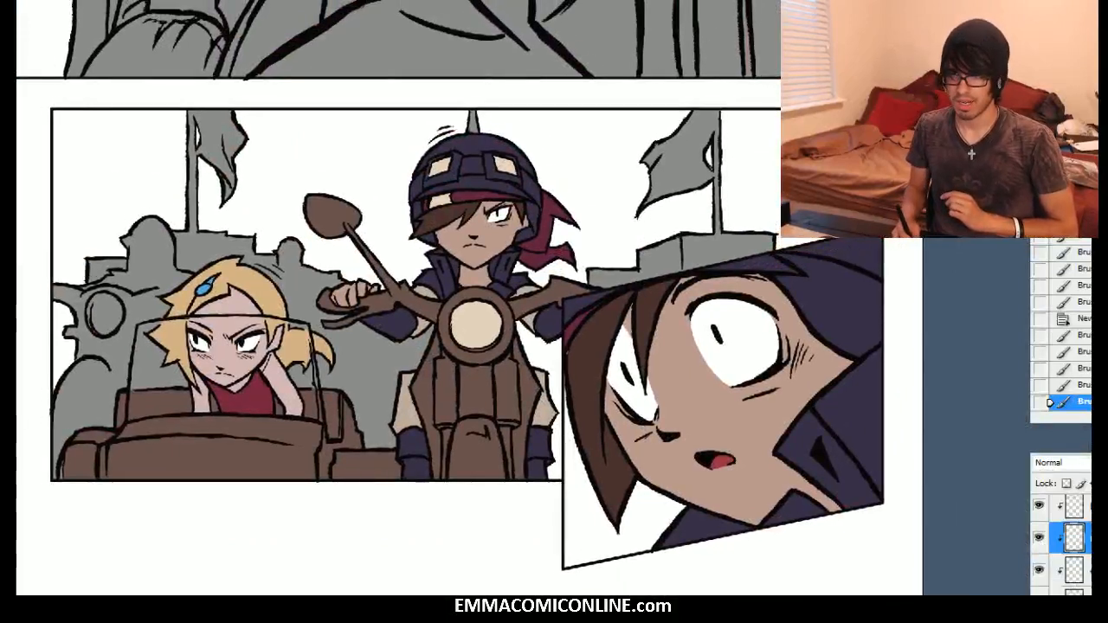
Step: Darken the flat gray base layer beneath the clipped color layers to a dark gray by lowering its lightness with Hue/Saturation
scroll(1060, 545, "down", 5)
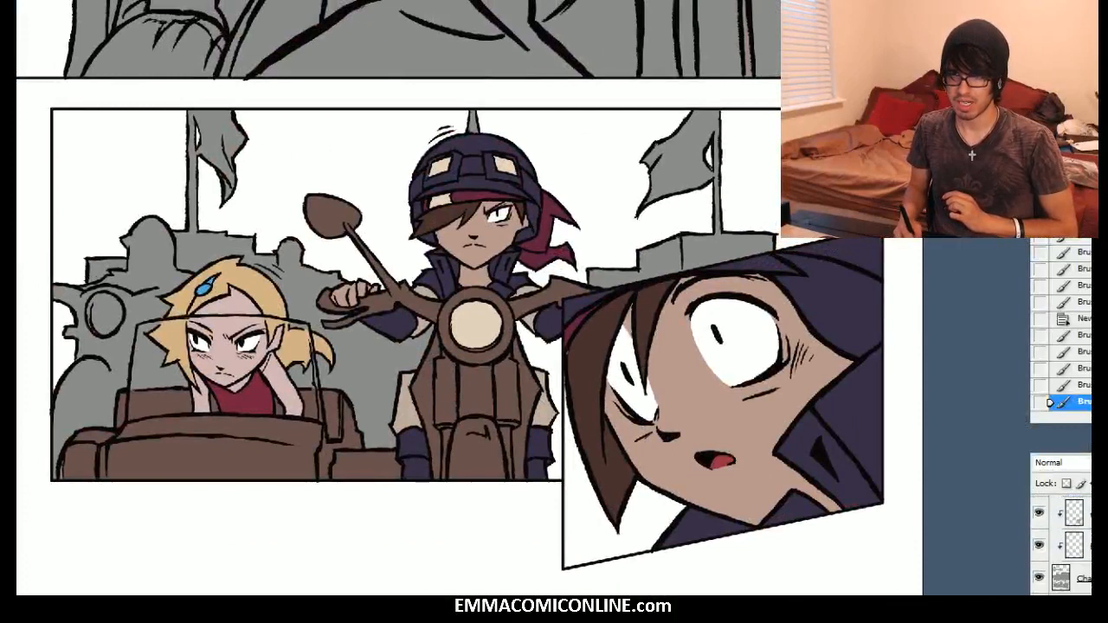
left_click(1078, 578)
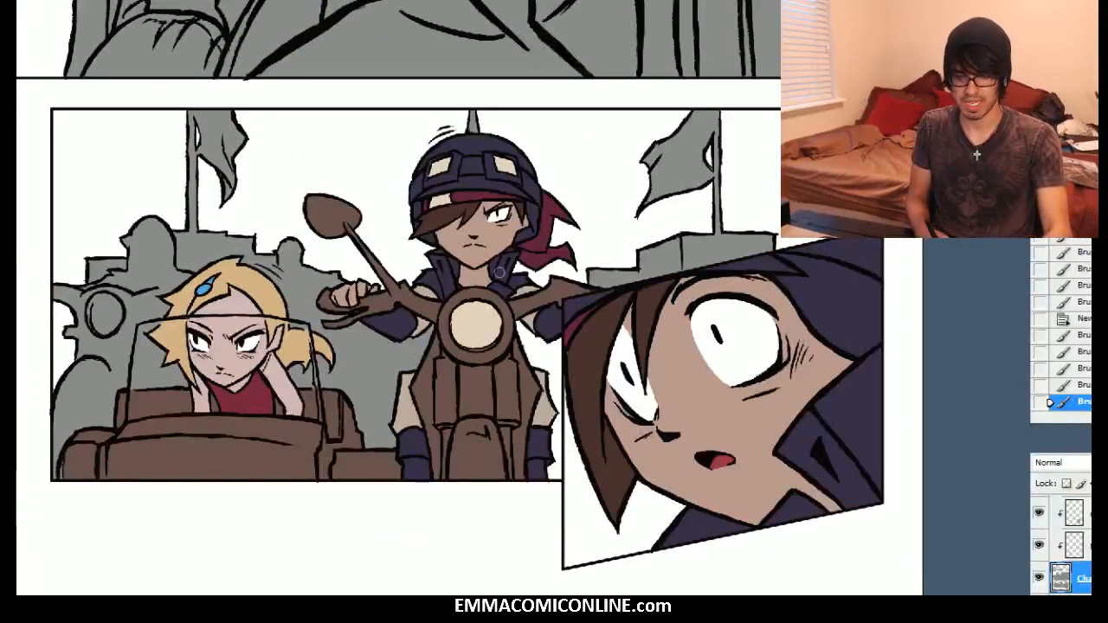
left_click(535, 381)
key("ctrl+plus")
left_click_drag(680, 361, 631, 293)
left_click(561, 313)
left_click_drag(545, 341, 546, 499)
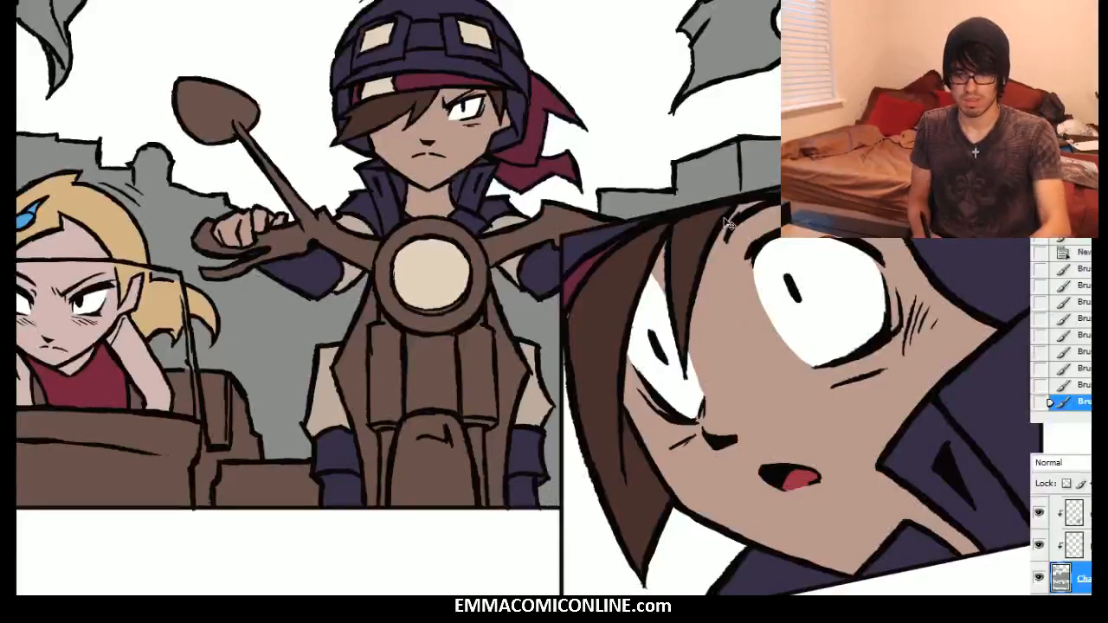
key("ctrl+u")
left_click_drag(952, 246, 913, 248)
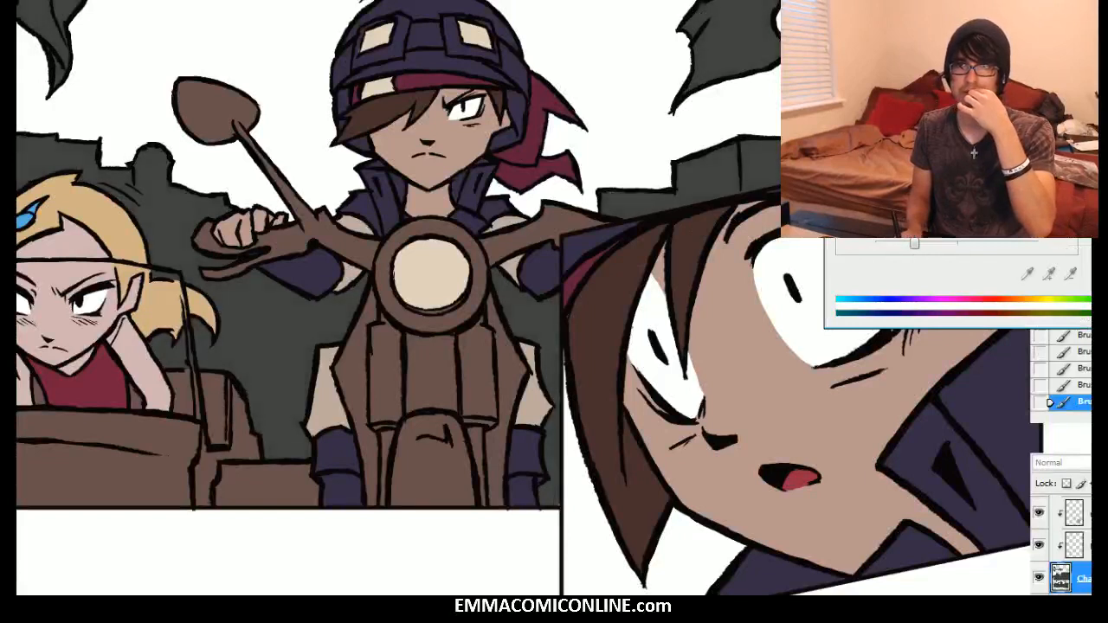
key("Return")
key("ctrl+minus")
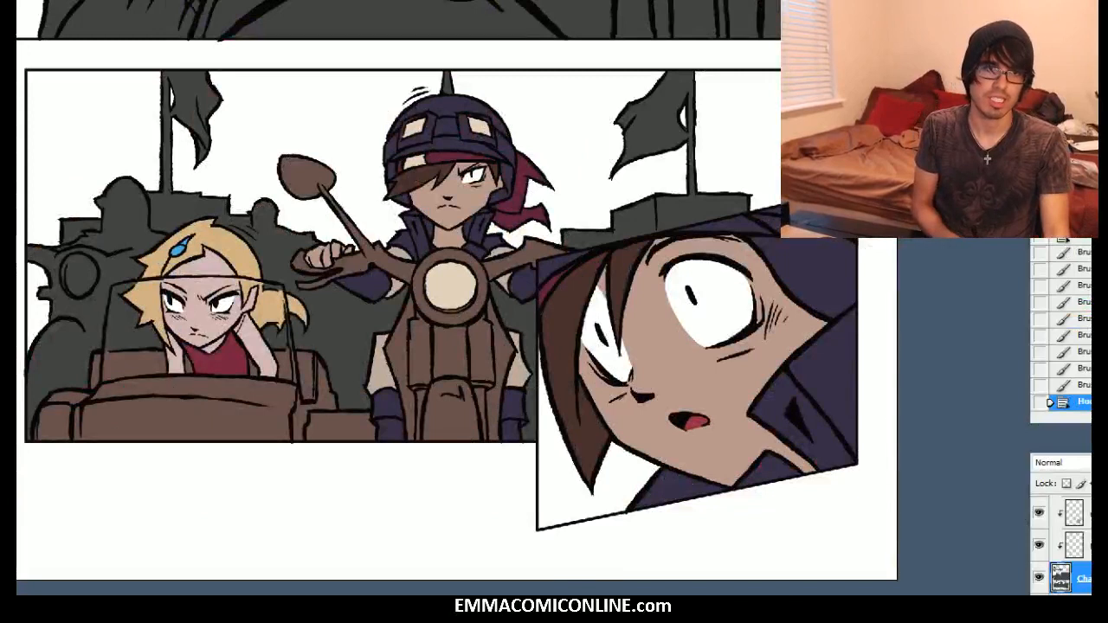
Step: Set the foreground color to a light pinkish gray and create a clipped layer named "bgblock" directly above the base layer
left_click_drag(656, 264, 643, 236)
key("Return")
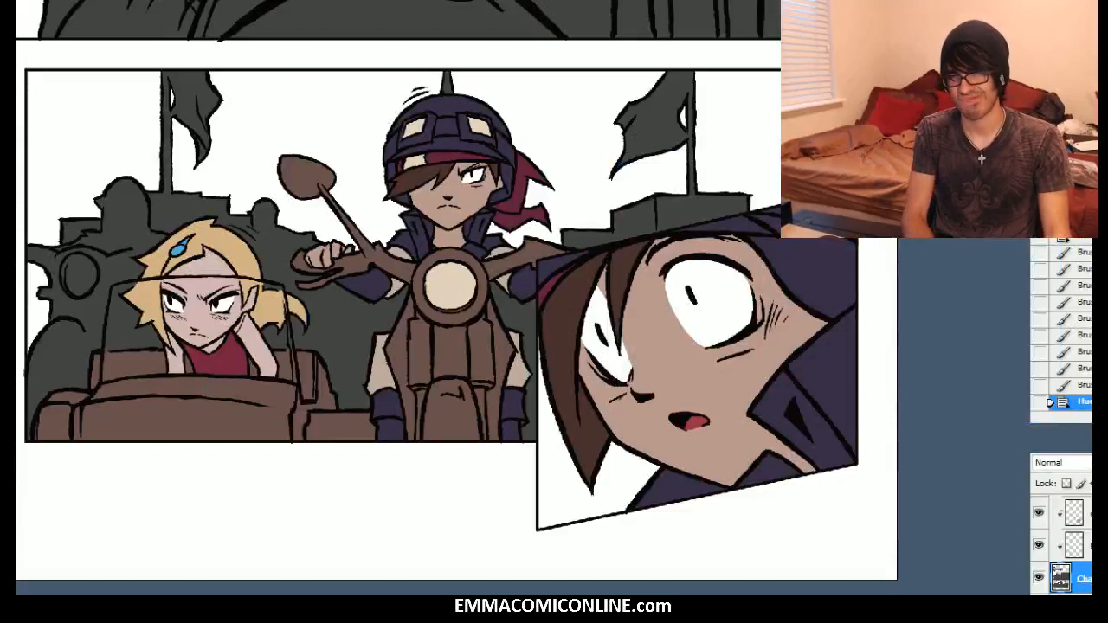
key("ctrl+shift+n")
type("bgblock")
key("Return")
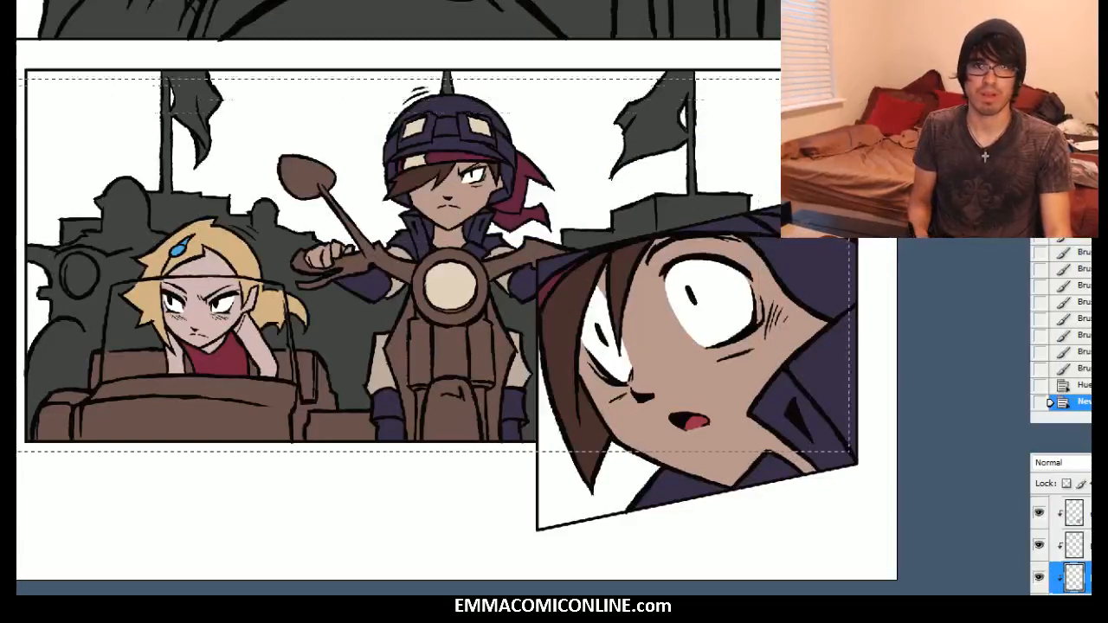
Step: Select the rider panel and the convoy panel with rectangles and fill their background vehicles and flags with the pinkish gray
scroll(398, 303, "up", 2)
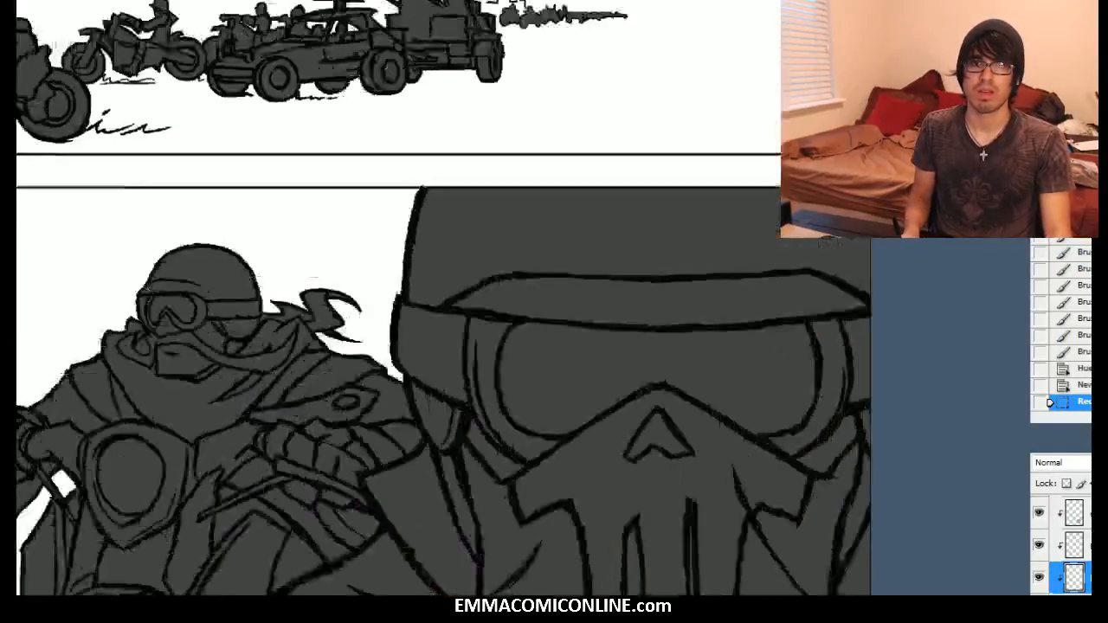
left_click_drag(442, 298, 495, 462)
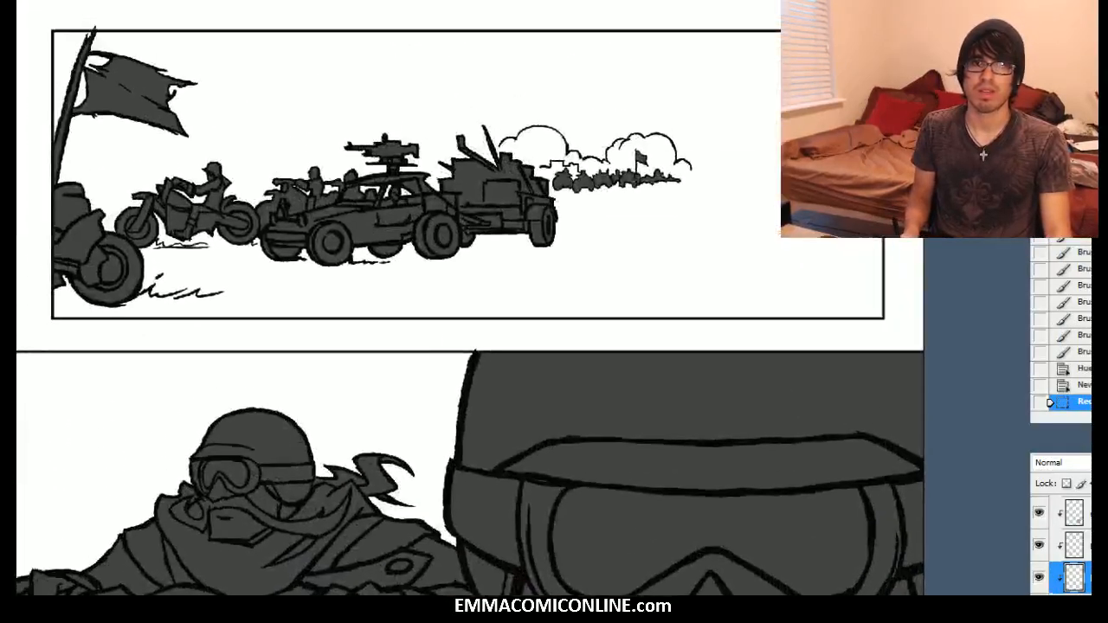
left_click_drag(728, 301, 42, 223)
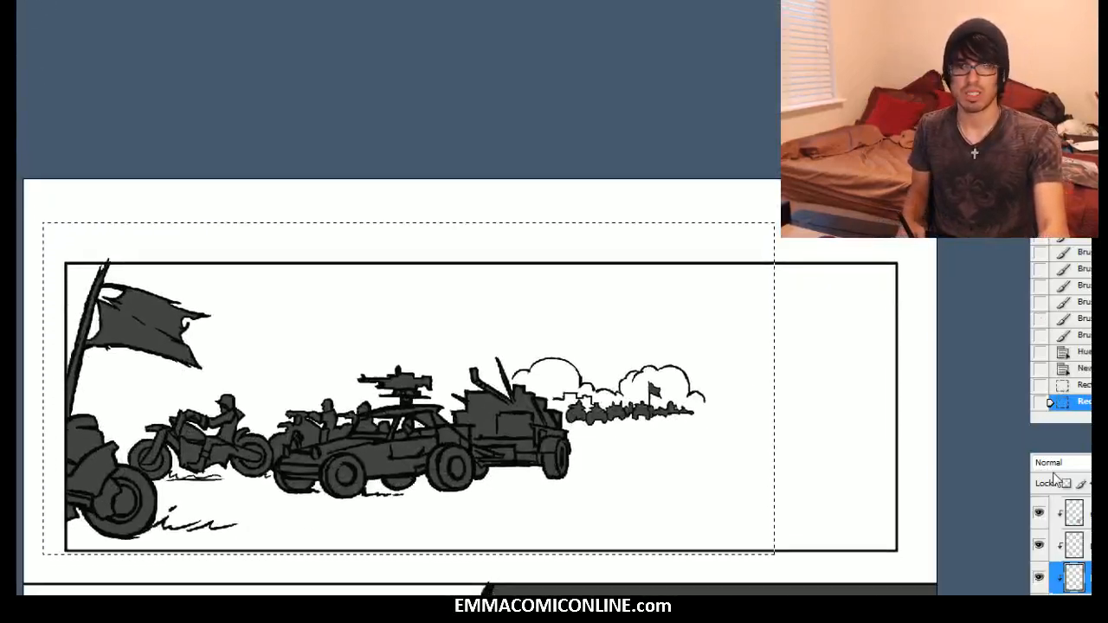
key("alt+BackSpace")
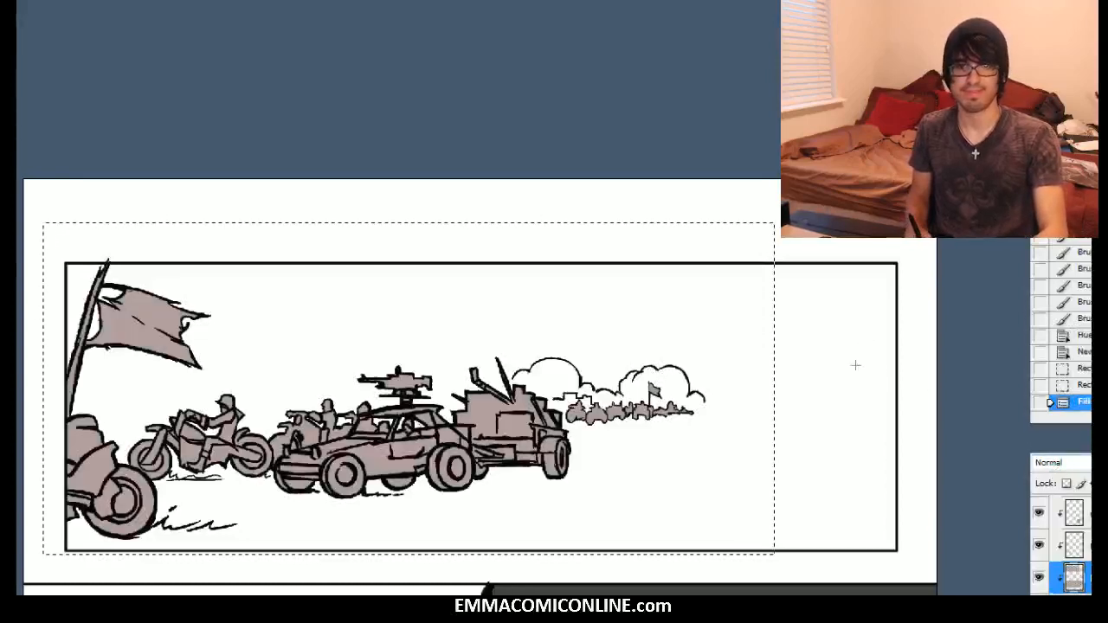
key("ctrl+d")
key("l")
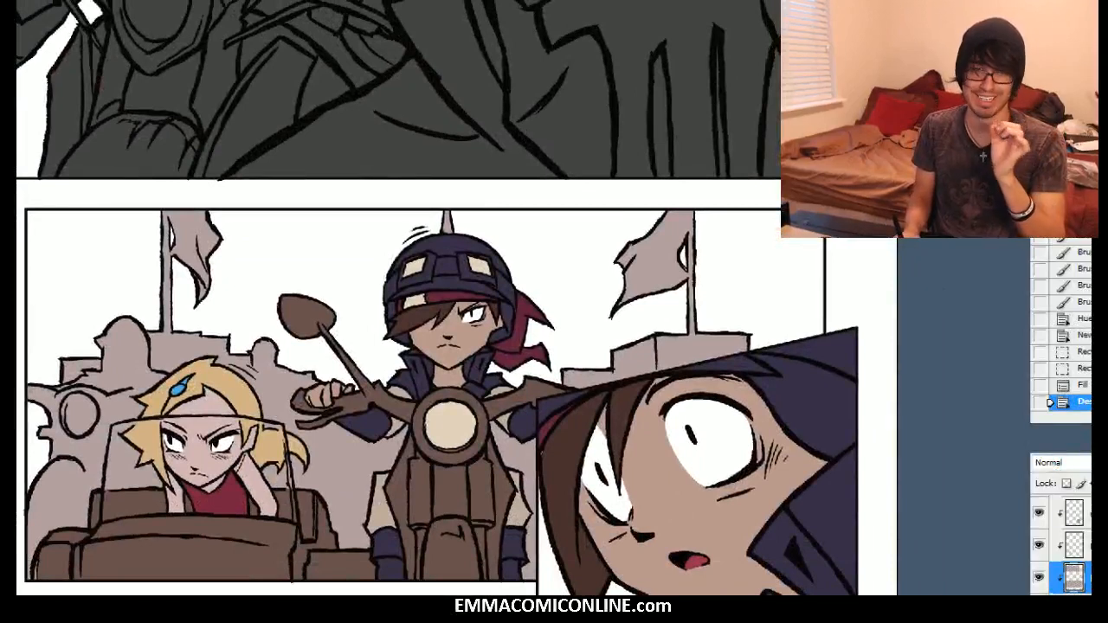
Step: Create a new layer named "bg" beneath the character base layer
left_click_drag(450, 346, 444, 306)
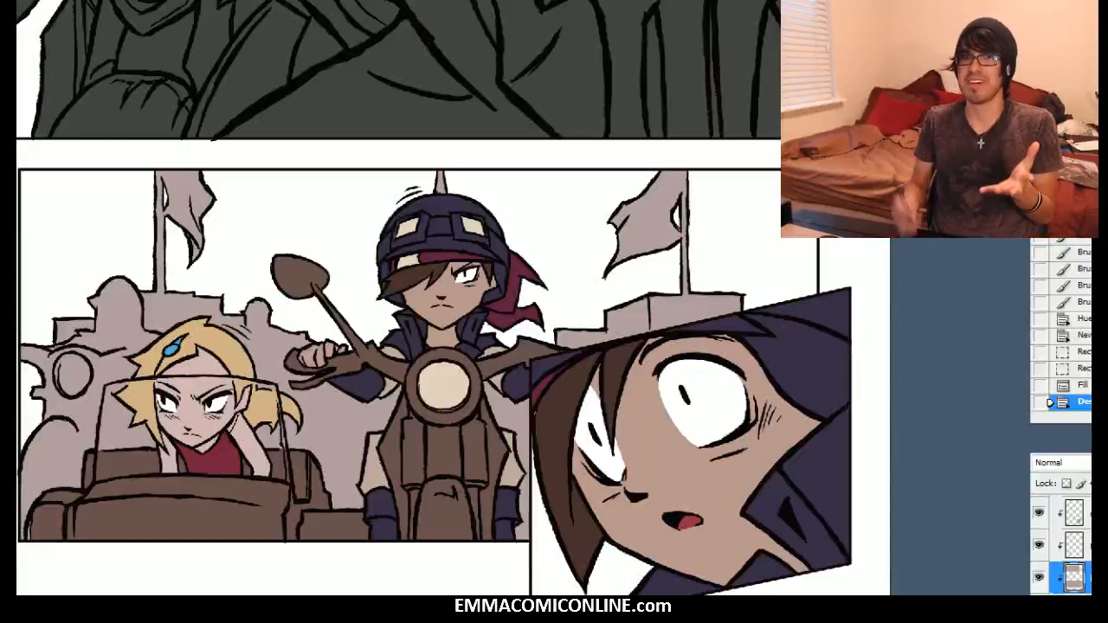
scroll(1060, 541, "down", 1)
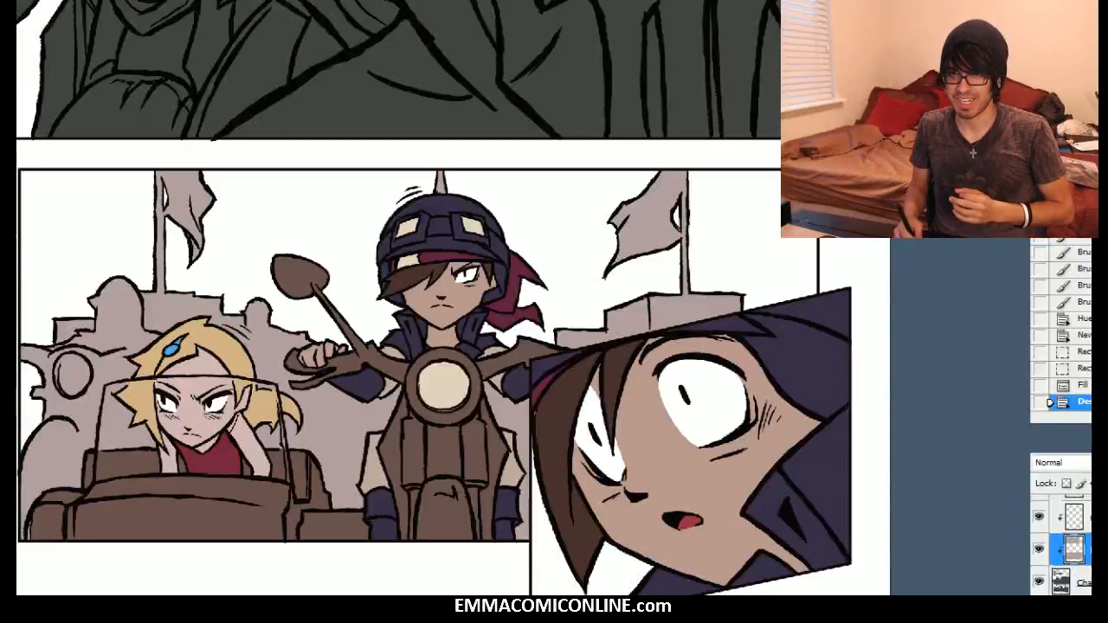
left_click(1039, 569)
left_click(1039, 569)
left_click(1083, 592)
key("ctrl+shift+n")
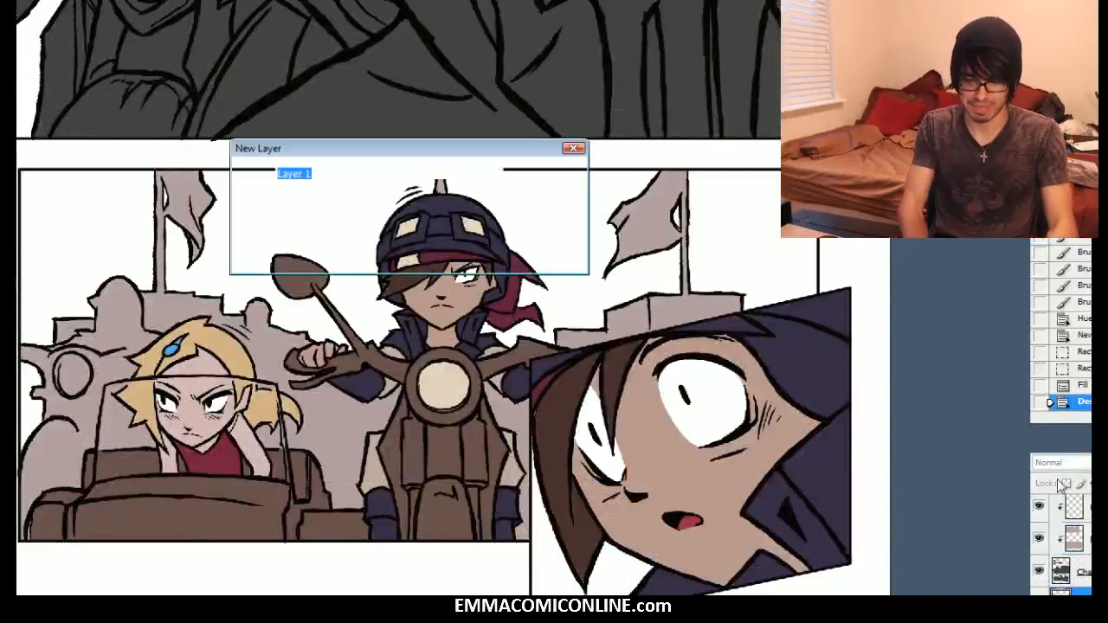
type("bg")
key("Return")
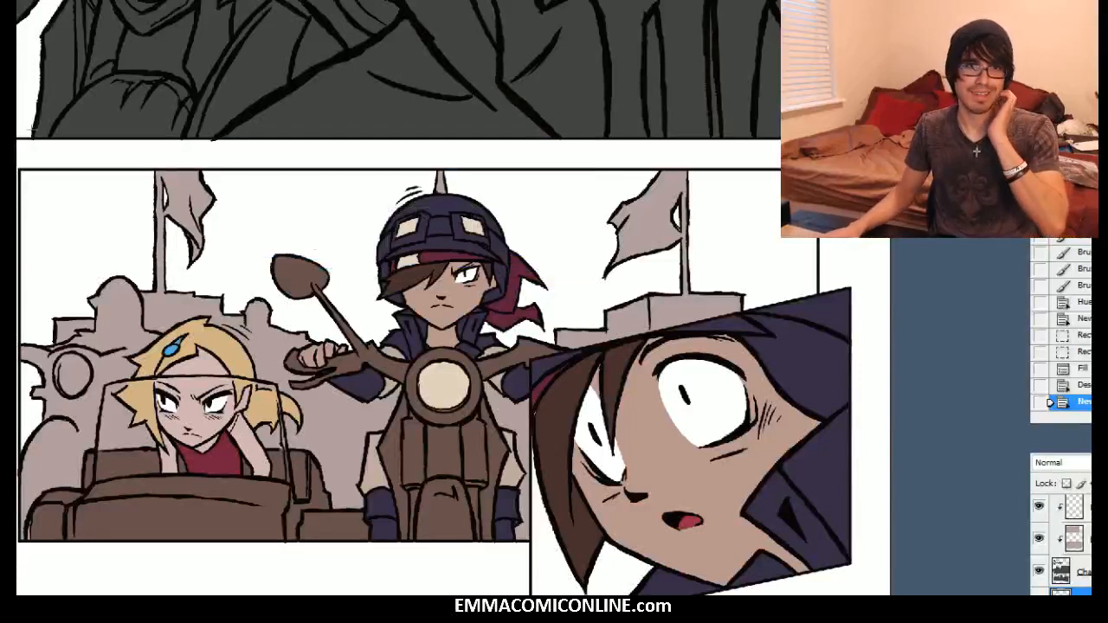
Step: Select the two riders' panel along its border and fill its background with light gray #dad9d9
left_click_drag(19, 169, 818, 542)
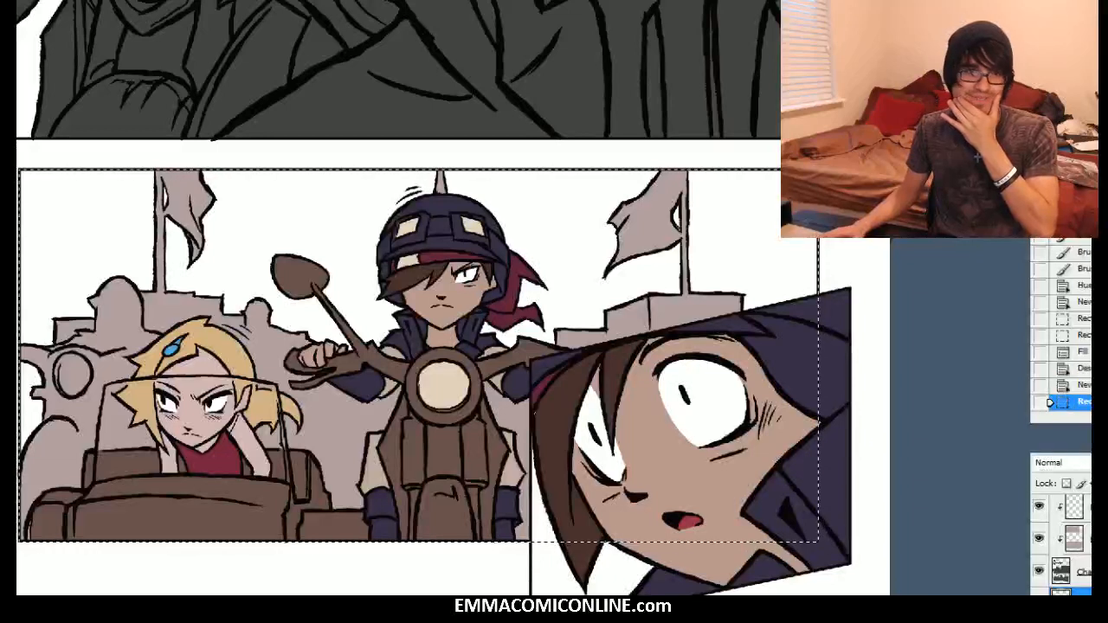
left_click_drag(643, 233, 621, 201)
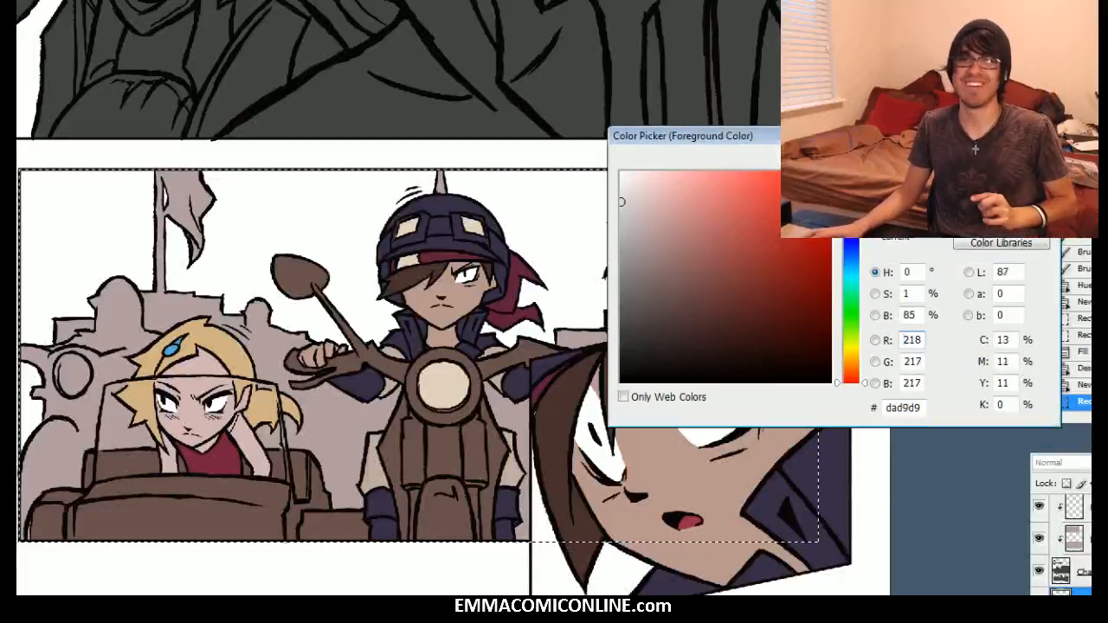
key("Return")
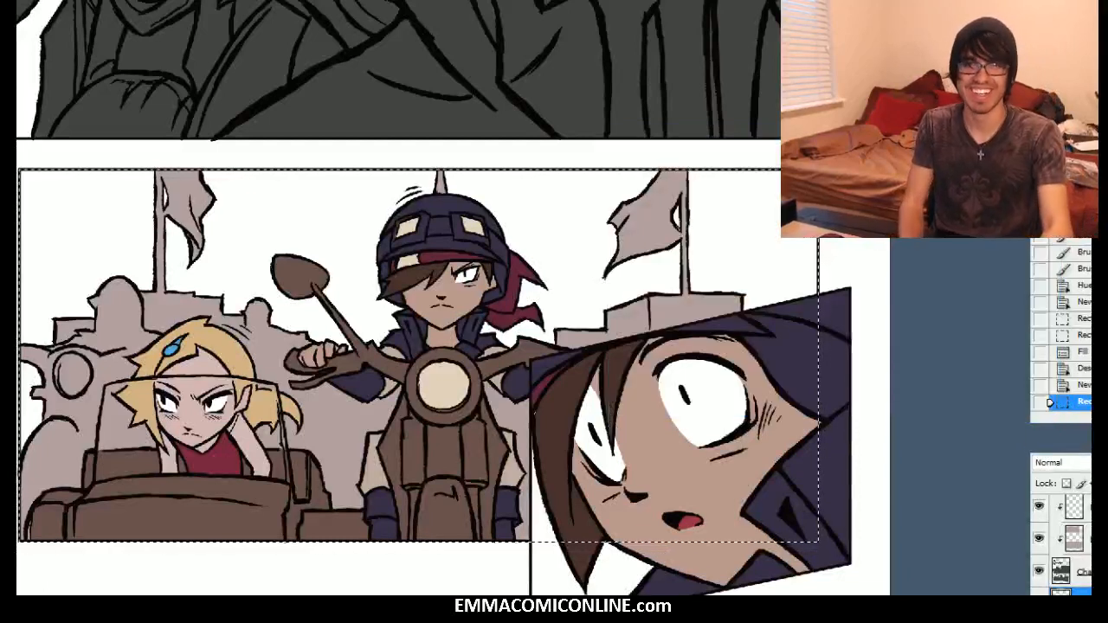
key("alt+BackSpace")
key("ctrl+d")
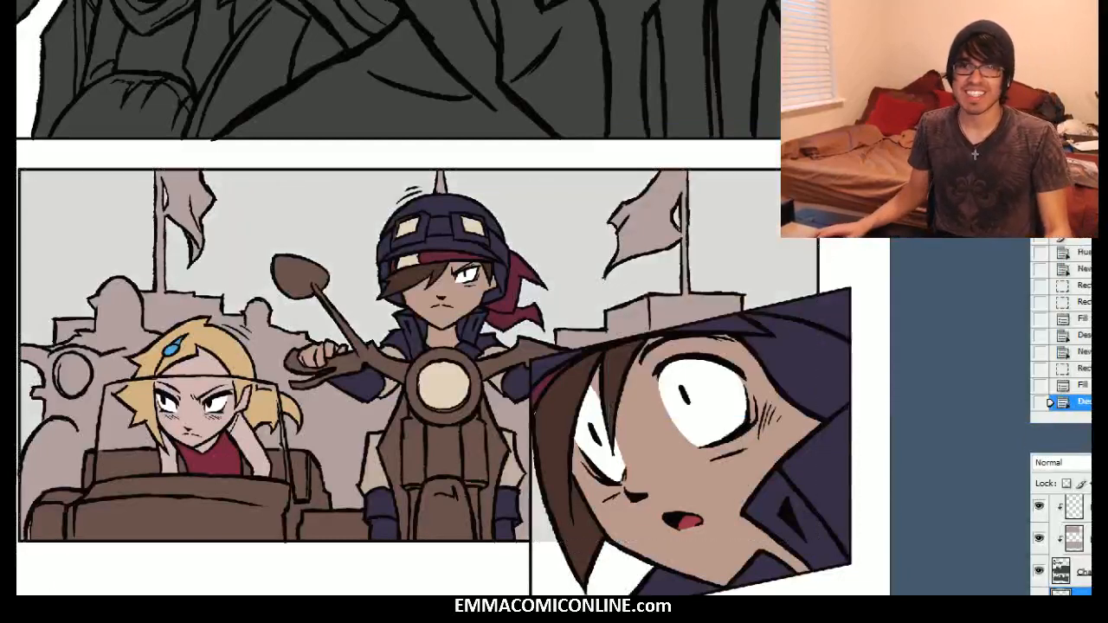
Step: Outline the empty background of the slanted close-up panel with the Polygonal Lasso, following its left and lower borders and cutting across the face
key("ctrl+plus")
key("ctrl+plus")
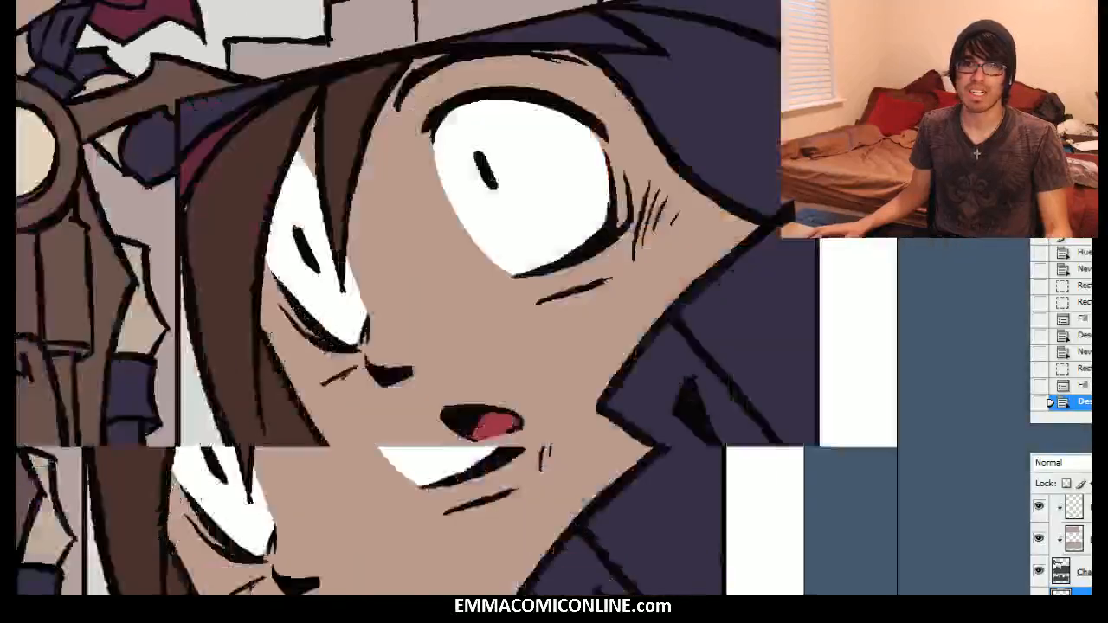
left_click_drag(492, 259, 597, 180)
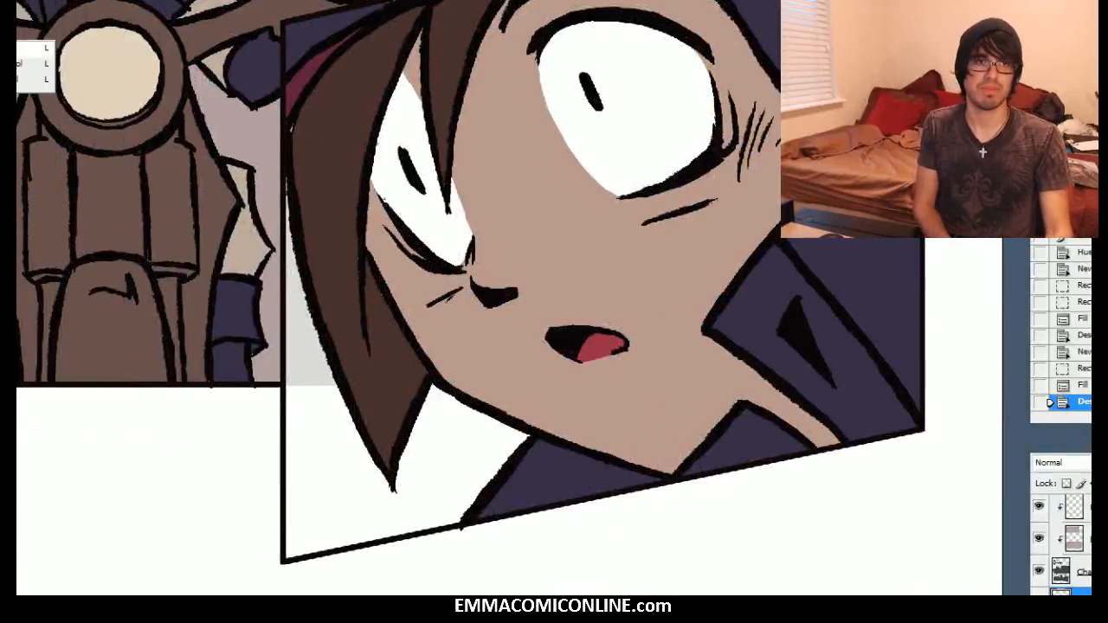
left_click(282, 122)
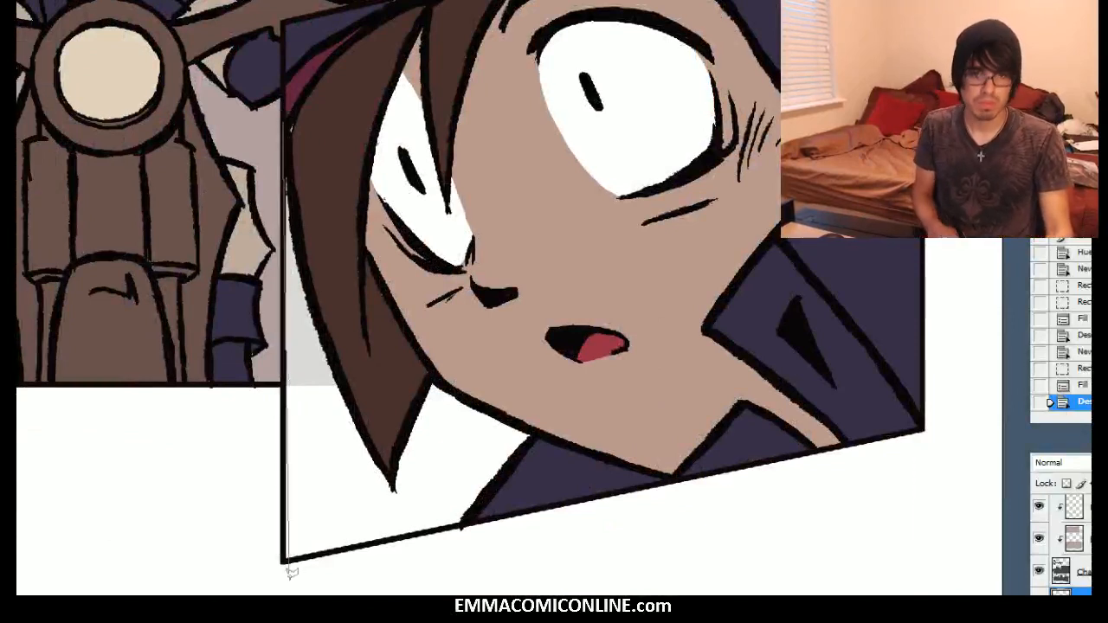
left_click(283, 559)
left_click(710, 471)
left_click(564, 163)
double_click(326, 99)
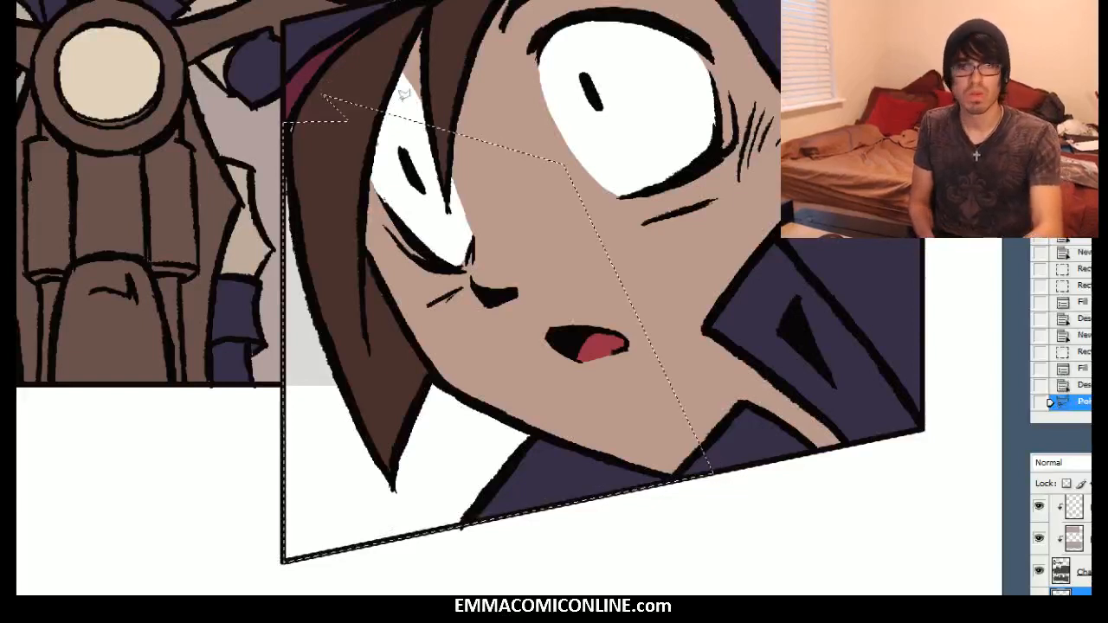
mouse_move(554, 328)
left_mouse_down()
mouse_move(528, 420)
mouse_move(566, 383)
left_mouse_up()
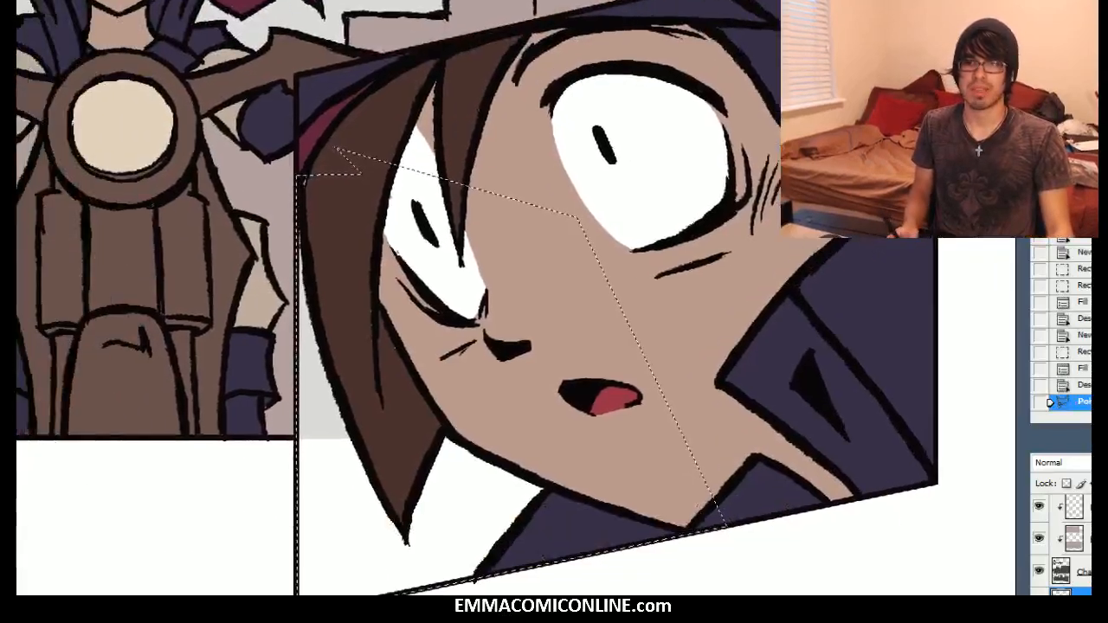
Step: Create another layer named "bg" and fill the selected close-up background with the same light gray
key("ctrl+shift+n")
type("bg")
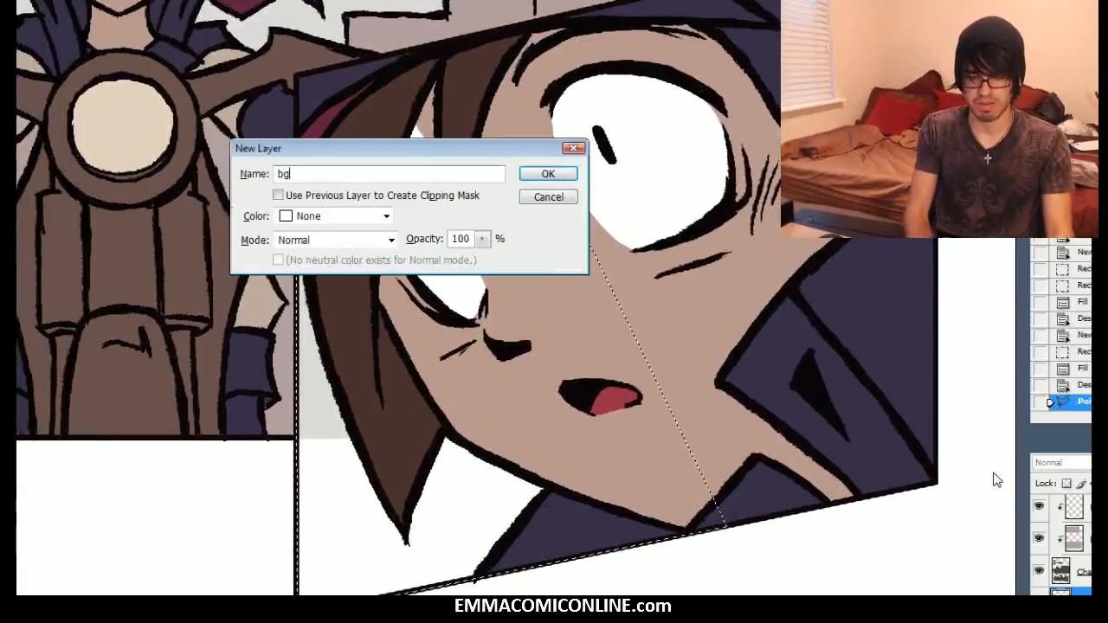
key("Return")
key("alt+BackSpace")
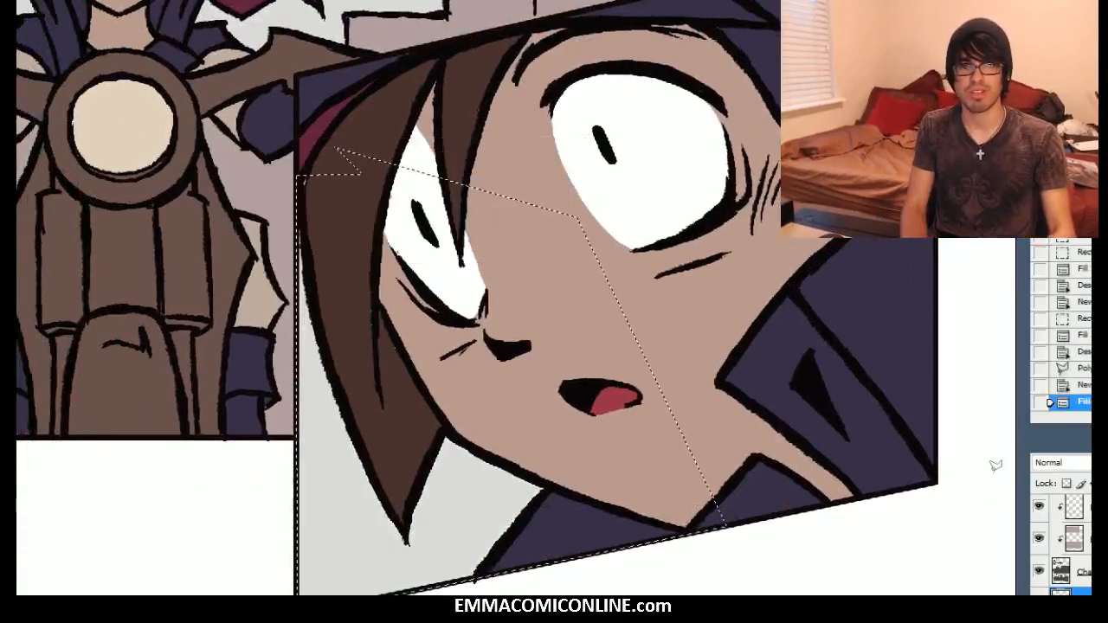
key("ctrl+d")
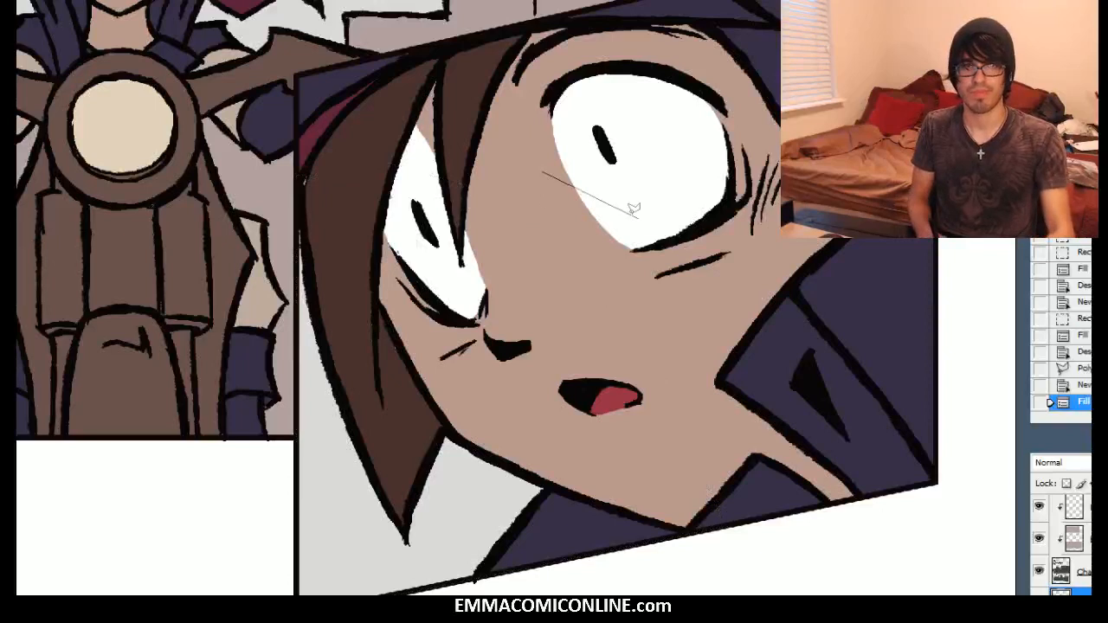
left_click(601, 385)
left_click(474, 329)
left_click(467, 208)
left_click(497, 218)
left_click(543, 173)
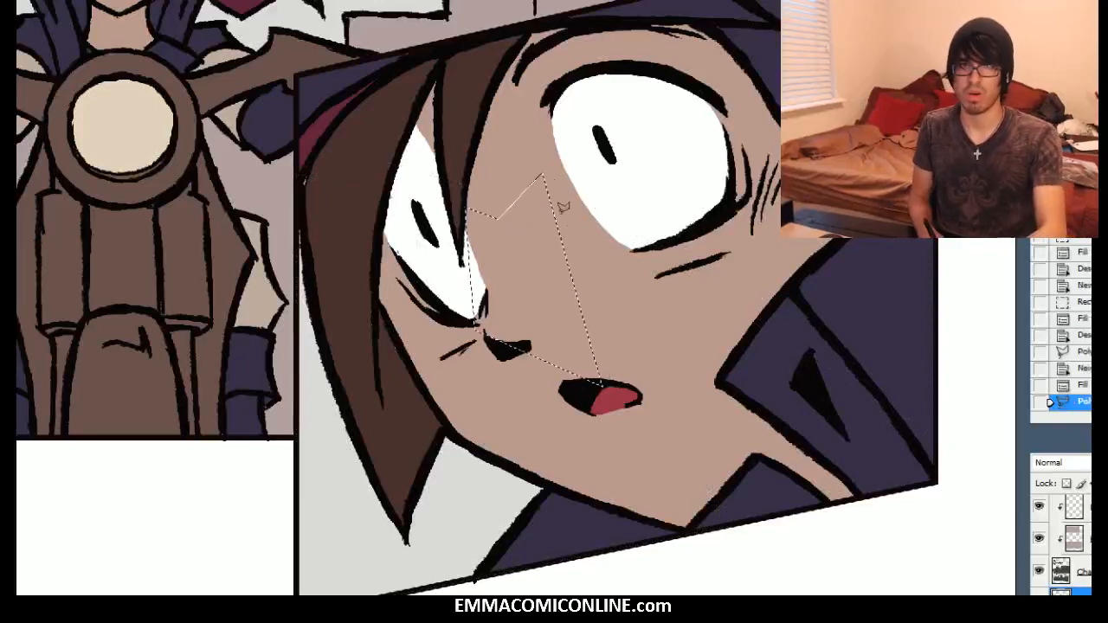
key("ctrl+d")
Step: Touch up the close-up rider's hair with its sampled brown on the hair layer, covering the gaps along the strands and tips
left_click(1082, 538)
scroll(1070, 545, "up", 2)
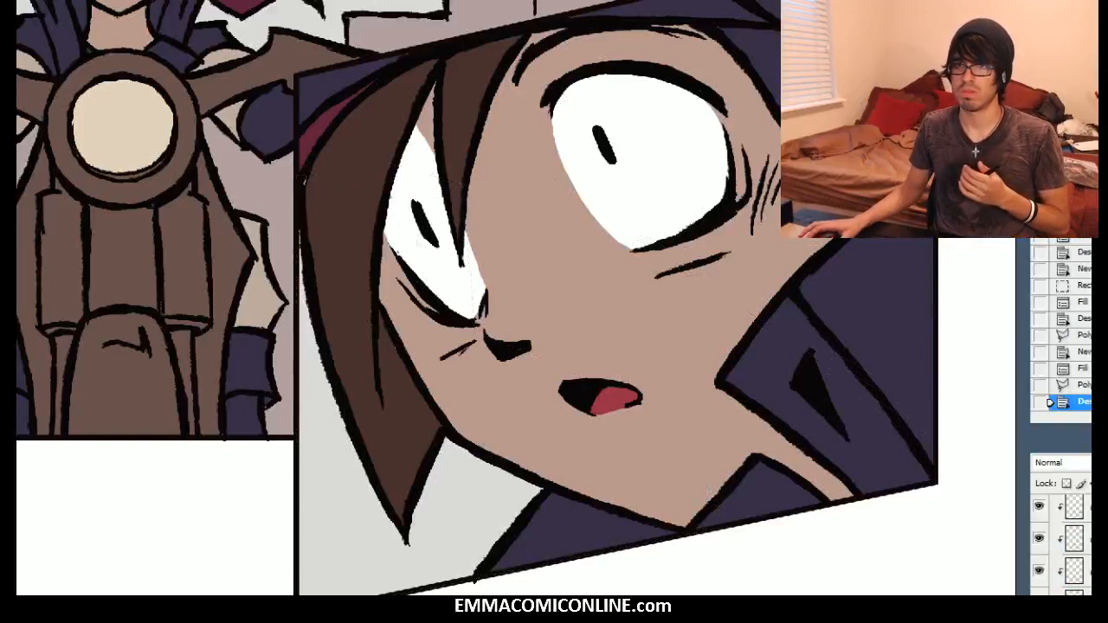
left_click(1082, 570)
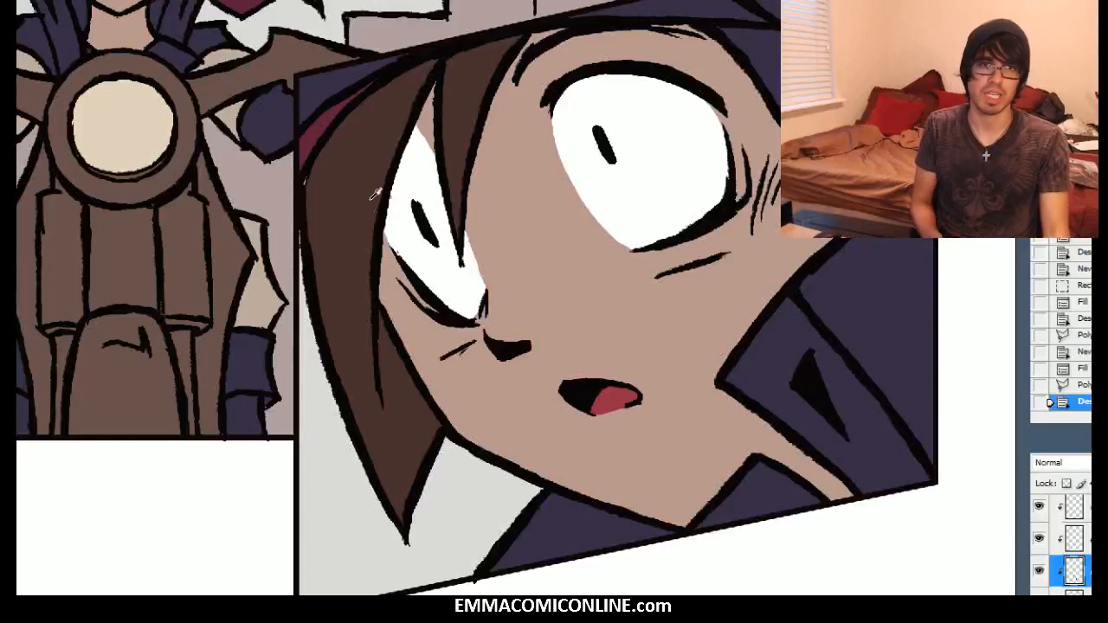
left_click(309, 180)
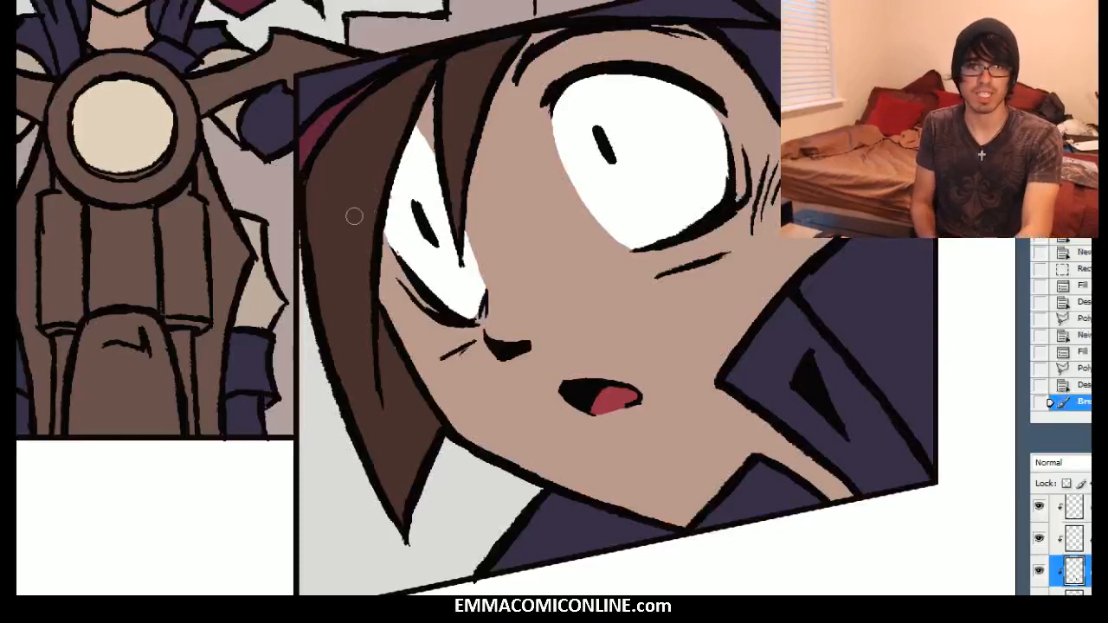
left_click(379, 390)
left_click_drag(485, 79, 513, 44)
mouse_move(447, 111)
left_mouse_down()
mouse_move(445, 154)
mouse_move(420, 84)
mouse_move(400, 152)
left_mouse_up()
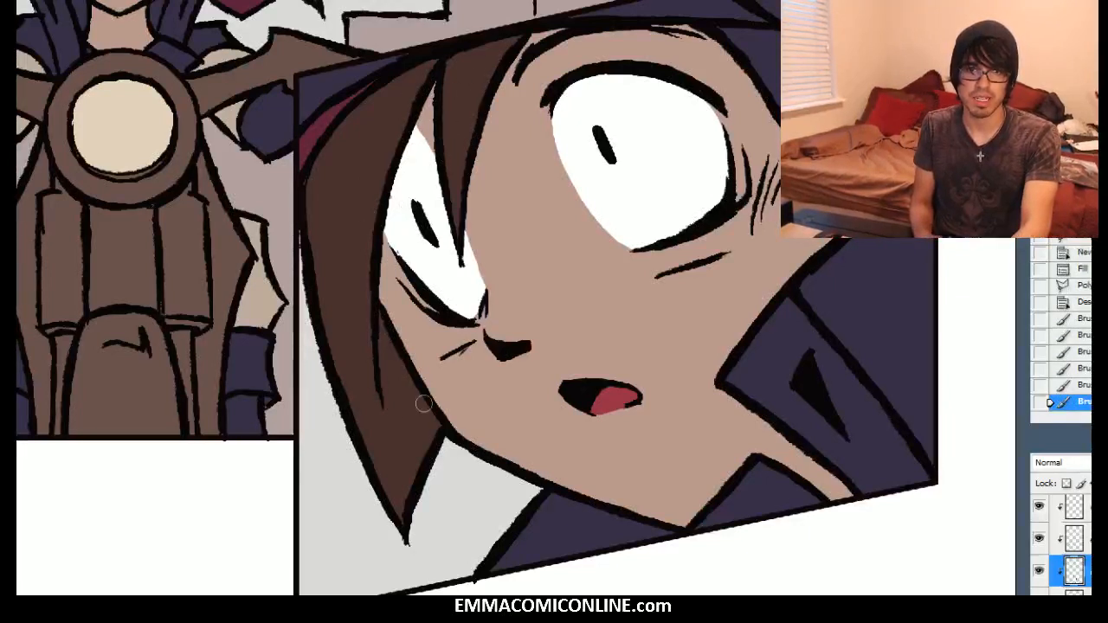
left_click_drag(405, 517, 393, 470)
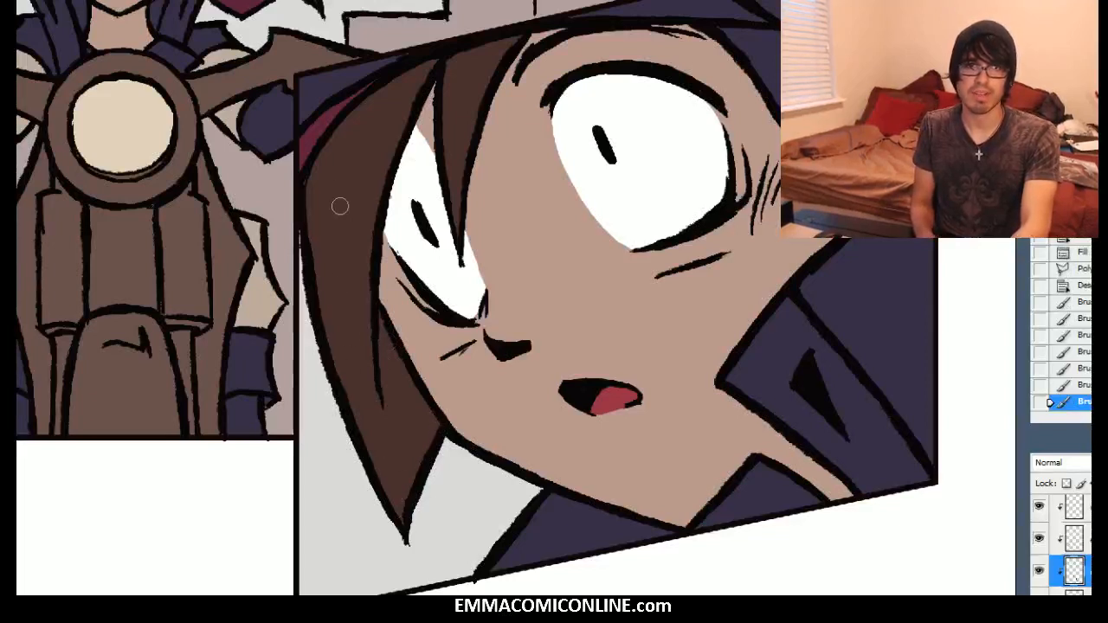
left_click_drag(348, 152, 458, 74)
left_click_drag(458, 156, 655, 446)
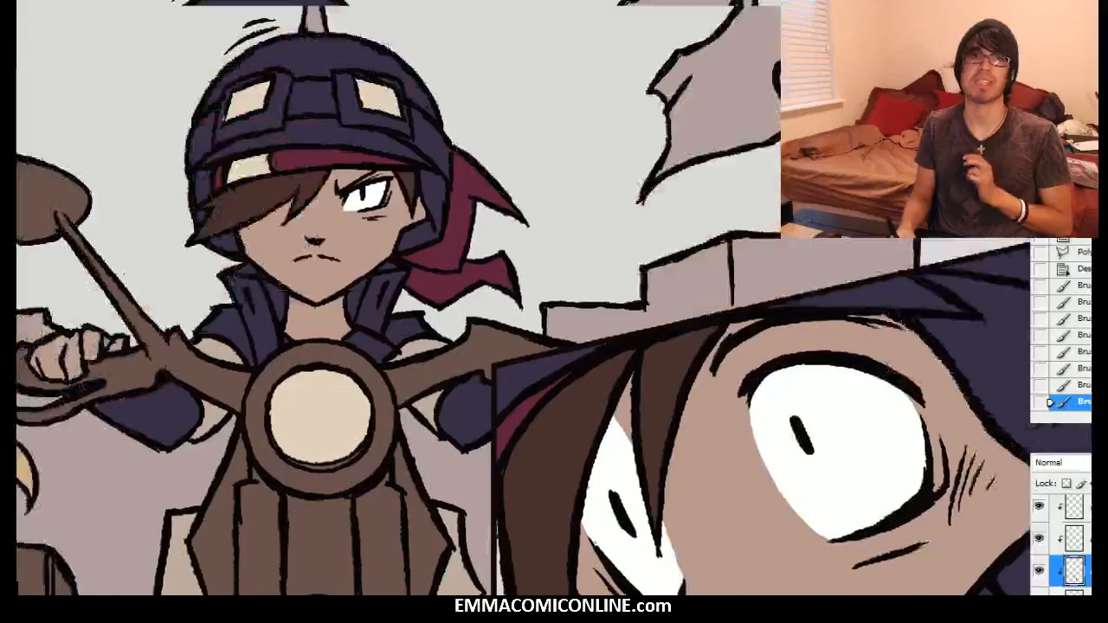
Step: Select the "bg" layer holding the light gray panel backgrounds and lock its transparent pixels
key("ctrl+minus")
key("ctrl+minus")
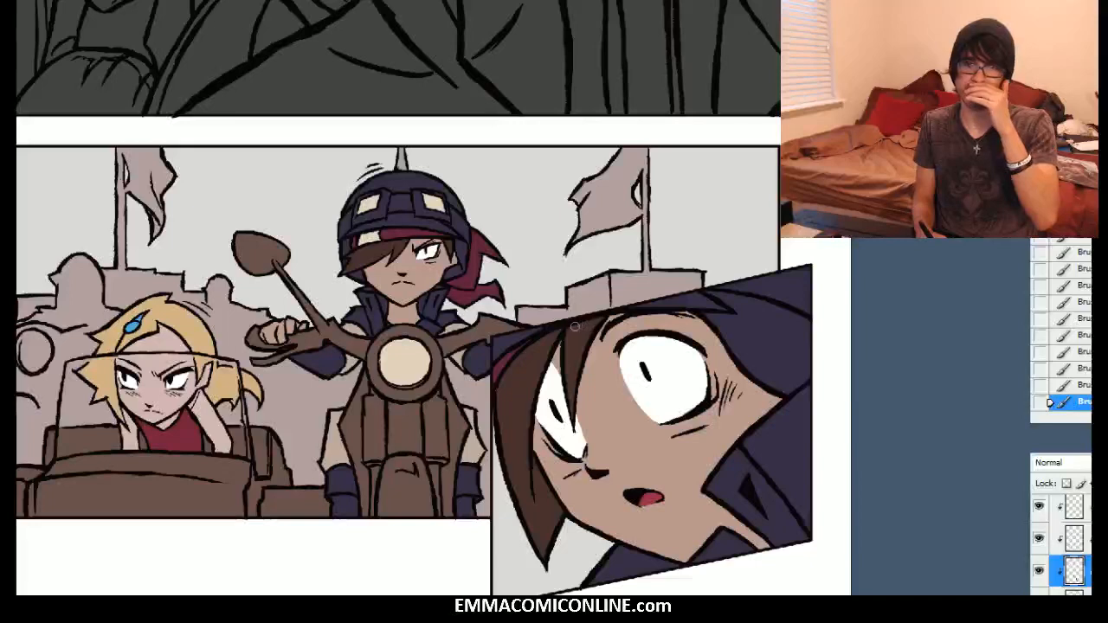
scroll(1061, 543, "down", 5)
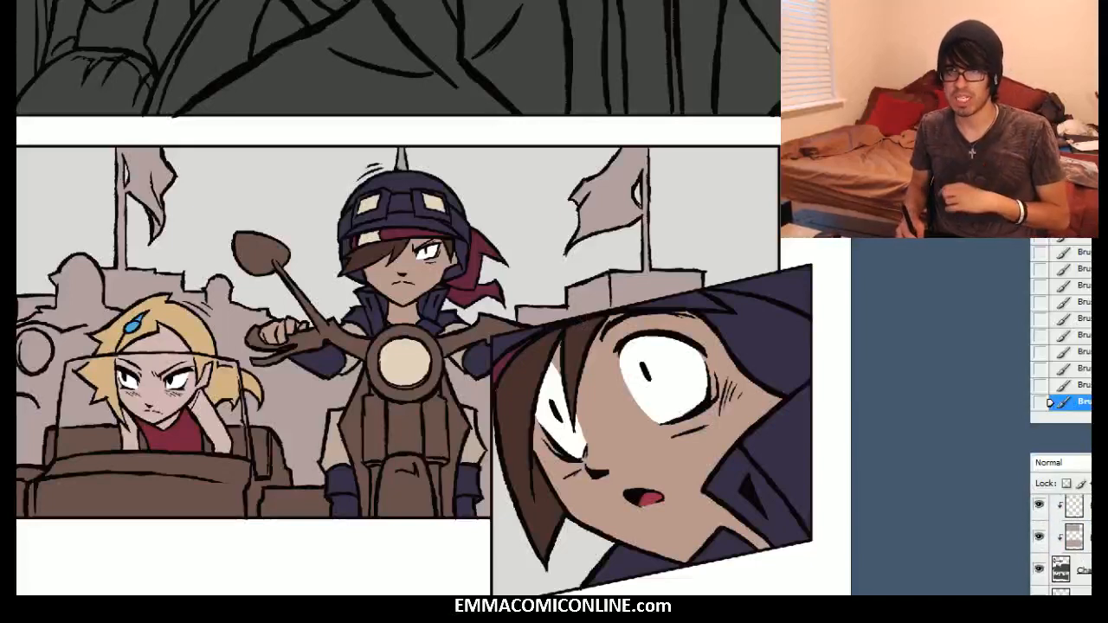
scroll(1061, 537, "down", 3)
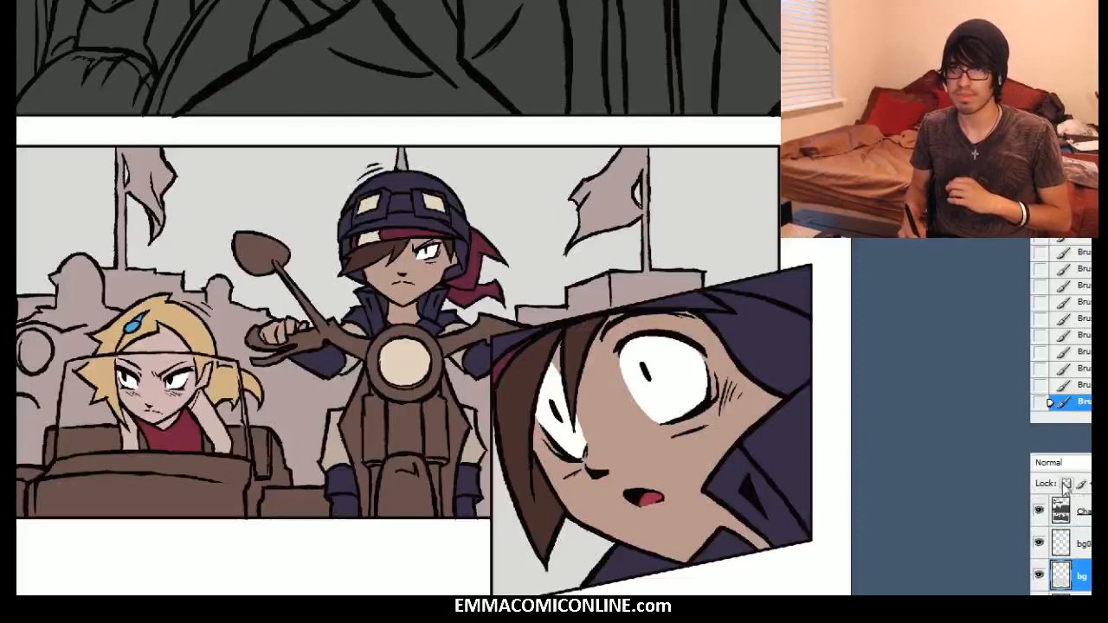
left_click(1085, 542)
left_click(1080, 575)
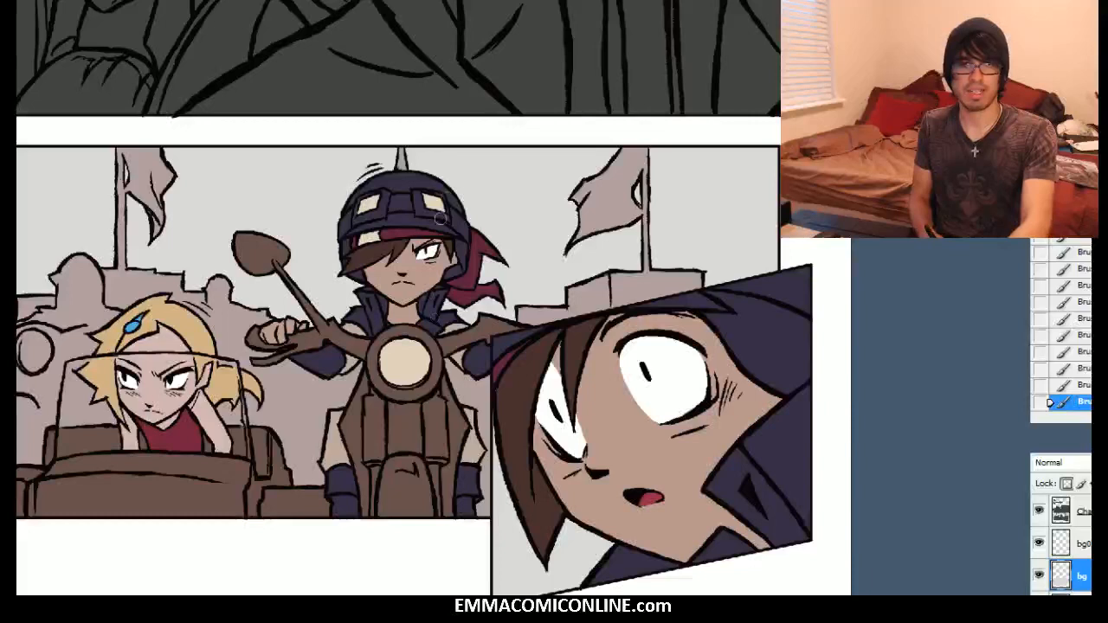
Step: Switch to a small rectangular brush tip and set the foreground color to a dark reddish gray
right_click(484, 177)
left_click(530, 366)
key("Return")
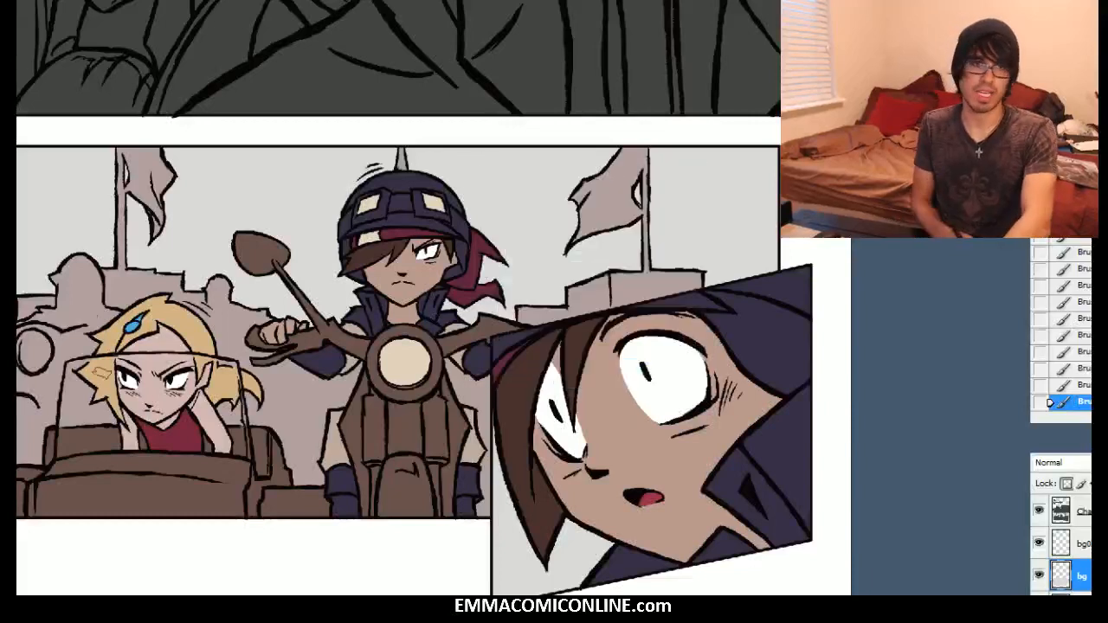
left_click(9, 432)
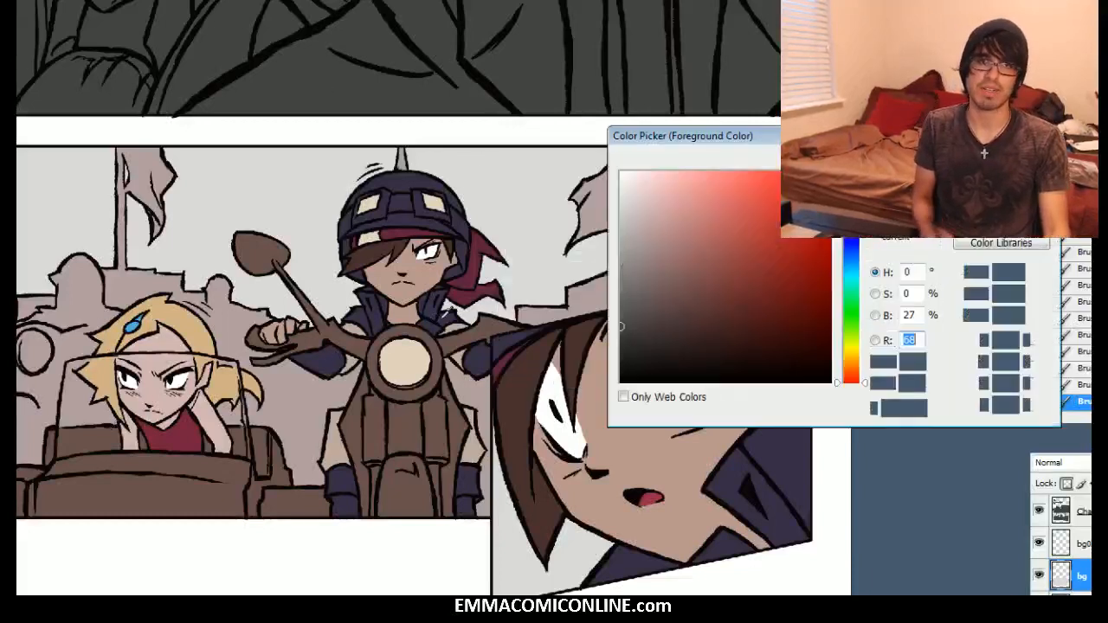
left_click(653, 327)
left_click_drag(654, 326, 654, 309)
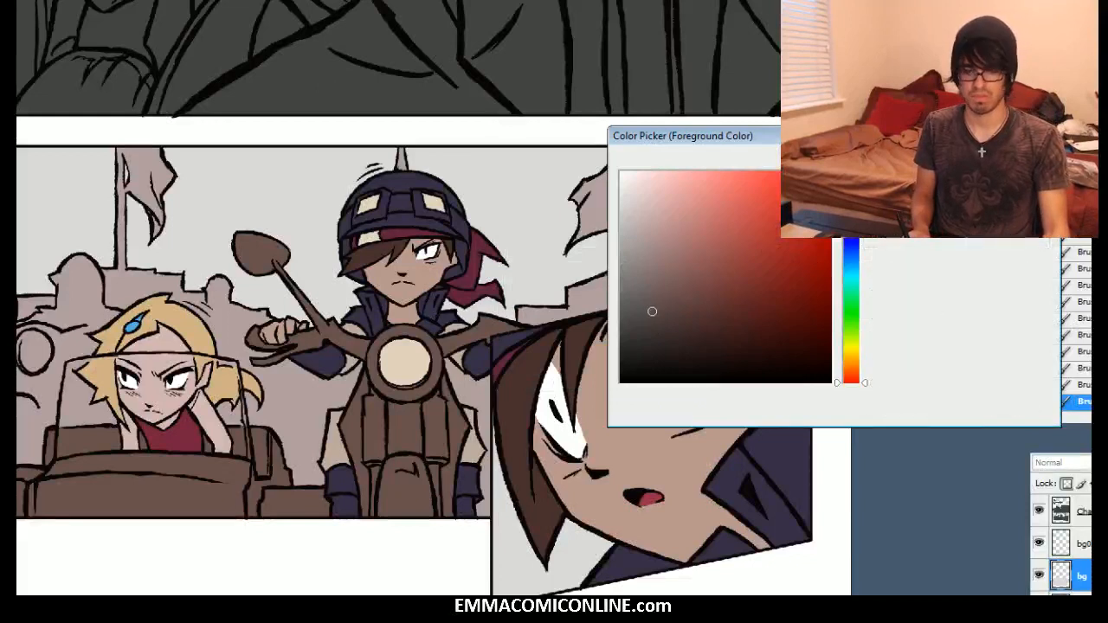
key("Return")
Step: Paint muted gray hills across the two riders' background and darker rock spires behind the blonde girl's side
left_click_drag(390, 69, 410, 510)
left_click_drag(416, 381, 355, 197)
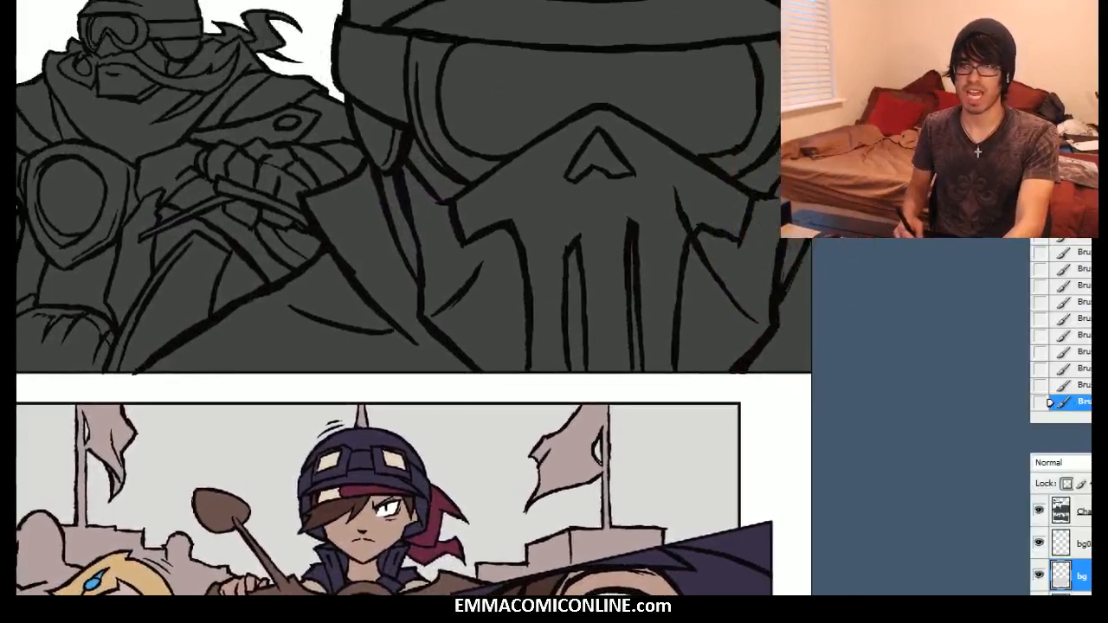
left_click_drag(635, 468, 746, 265)
mouse_move(67, 479)
left_mouse_down()
mouse_move(50, 381)
mouse_move(68, 357)
mouse_move(118, 401)
mouse_move(136, 376)
mouse_move(122, 361)
mouse_move(156, 342)
mouse_move(98, 361)
mouse_move(98, 346)
mouse_move(334, 356)
mouse_move(460, 395)
mouse_move(451, 380)
mouse_move(795, 329)
left_mouse_up()
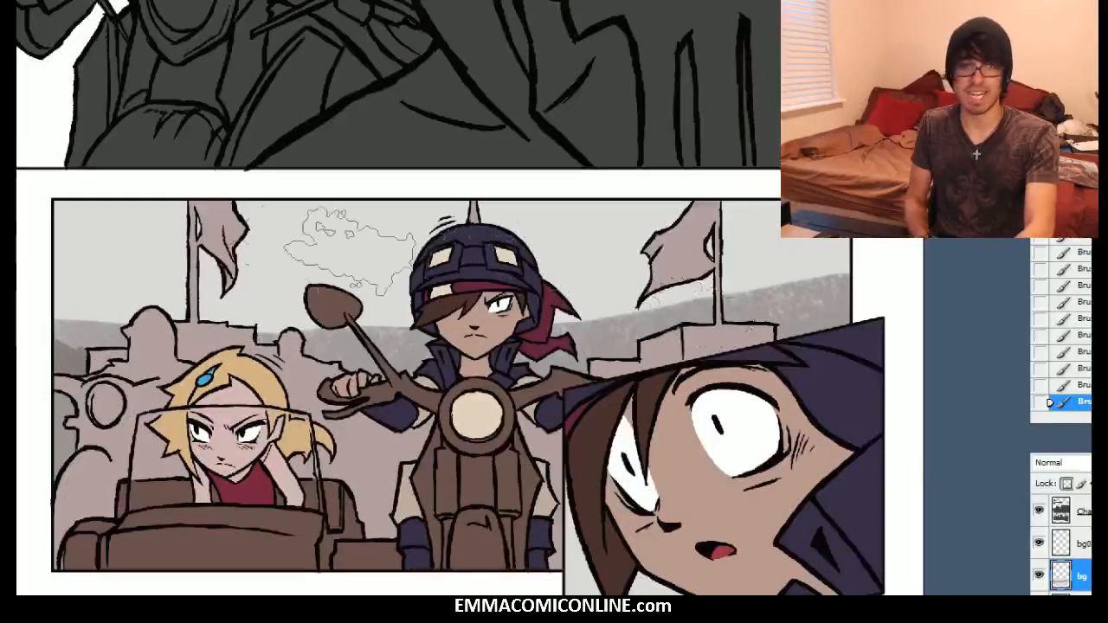
left_click_drag(52, 308, 256, 362)
mouse_move(92, 335)
left_mouse_down()
mouse_move(69, 357)
mouse_move(60, 425)
mouse_move(95, 346)
mouse_move(112, 260)
mouse_move(110, 358)
mouse_move(113, 253)
mouse_move(138, 331)
mouse_move(156, 327)
mouse_move(130, 277)
left_mouse_up()
mouse_move(202, 341)
left_mouse_down()
mouse_move(259, 360)
mouse_move(264, 350)
left_mouse_up()
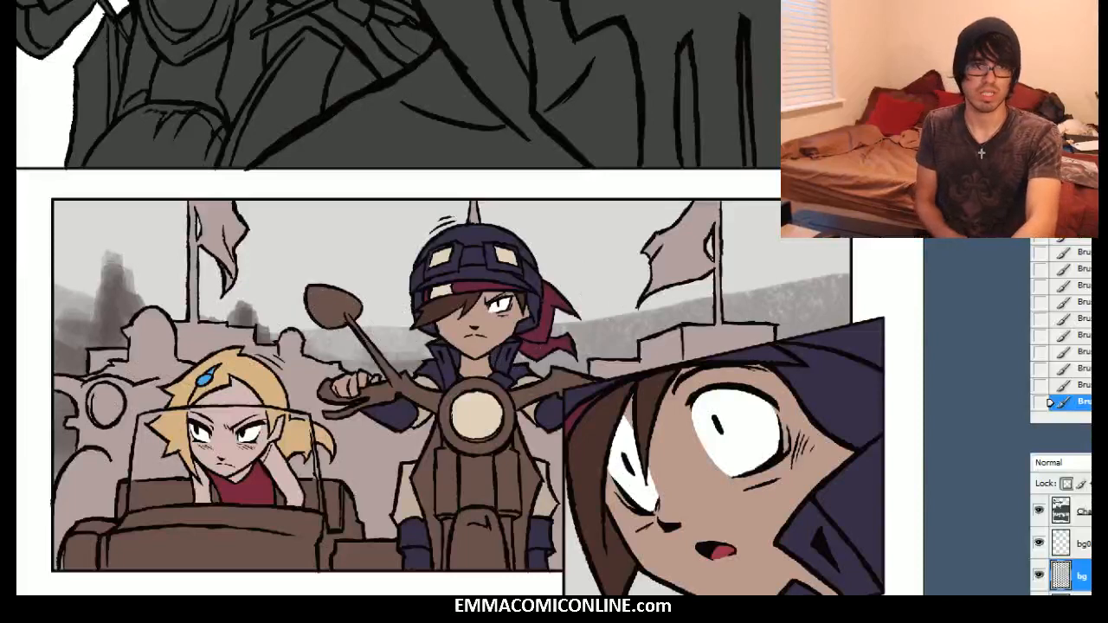
Step: Brush soft gray clouds and mist across the riders' sky with an irregular textured brush, and refine the tall spire's outline
left_click_drag(646, 220, 620, 188)
key("Return")
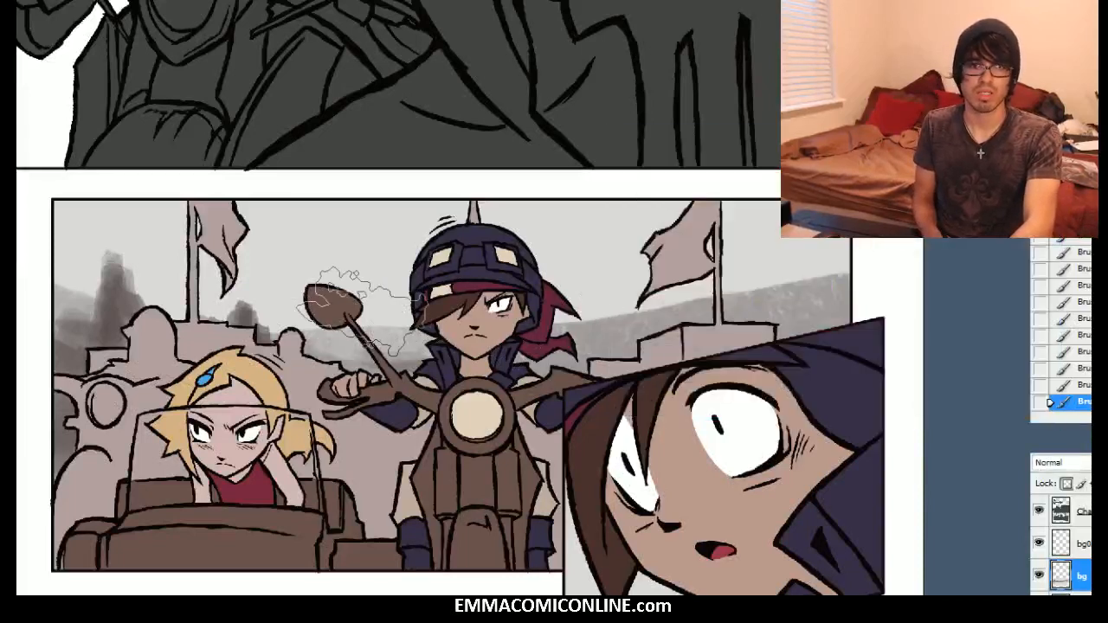
mouse_move(716, 285)
left_mouse_down()
mouse_move(585, 314)
mouse_move(705, 282)
left_mouse_up()
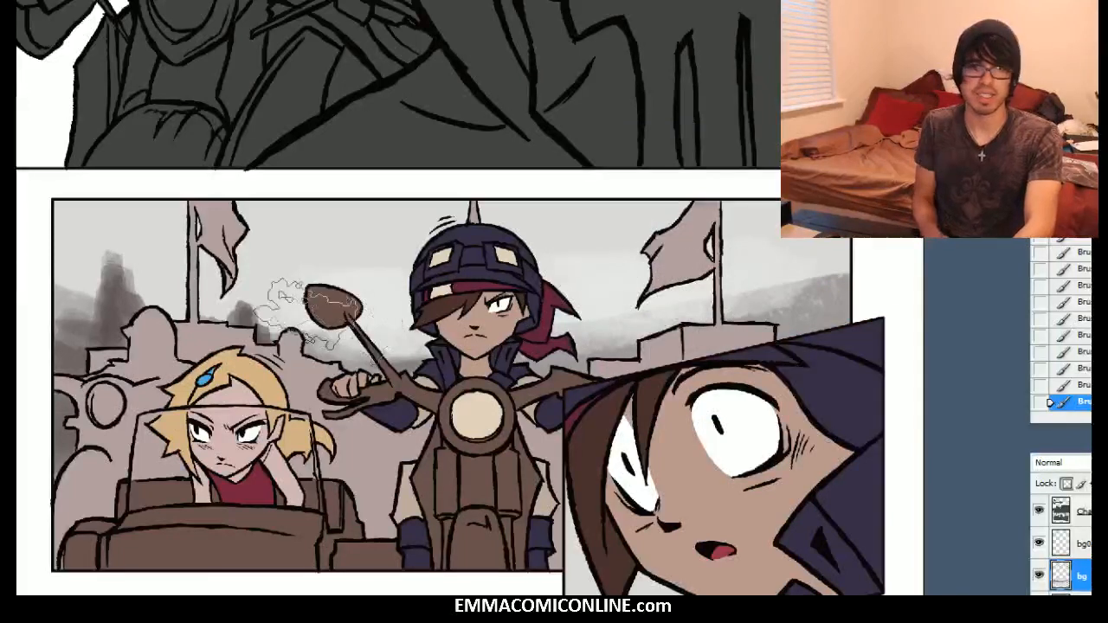
mouse_move(289, 313)
left_mouse_down()
mouse_move(266, 287)
mouse_move(242, 274)
mouse_move(203, 314)
left_mouse_up()
left_click_drag(132, 269, 165, 295)
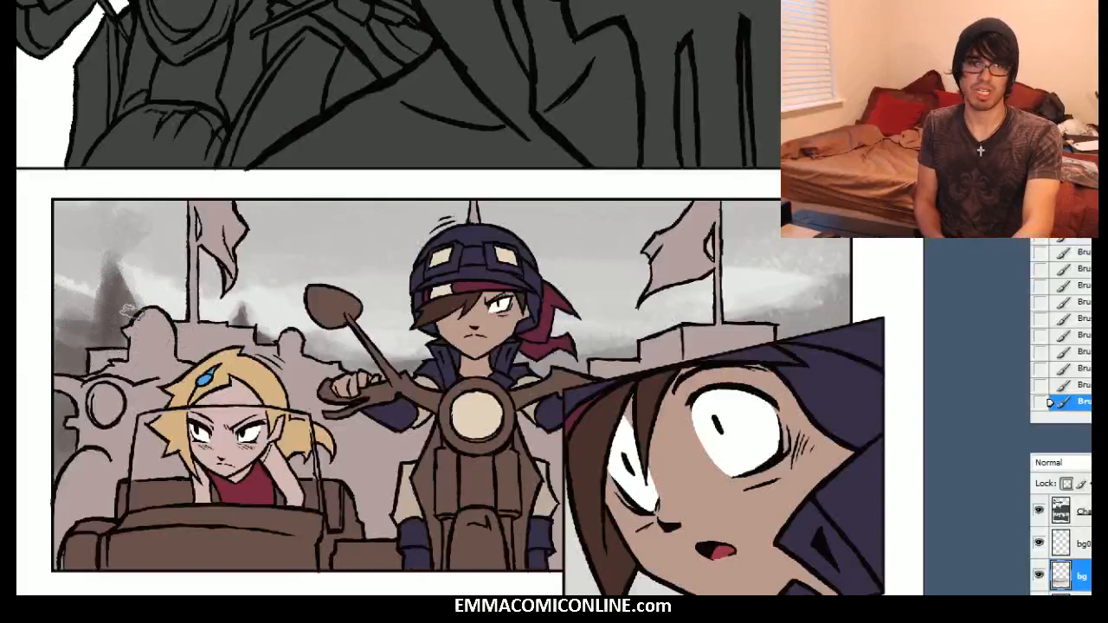
left_click_drag(126, 285, 115, 249)
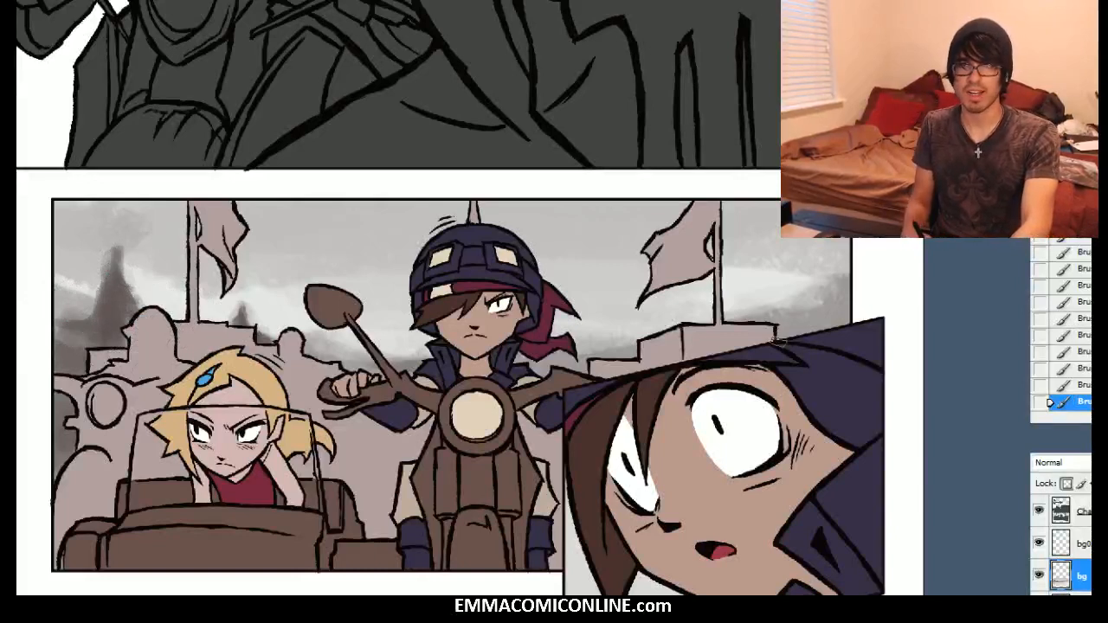
Step: Paint a dark gray tree trunk with slanting branches behind the right-hand flag, undoing misplaced strokes and refining the branch edges
left_click_drag(788, 208, 793, 326)
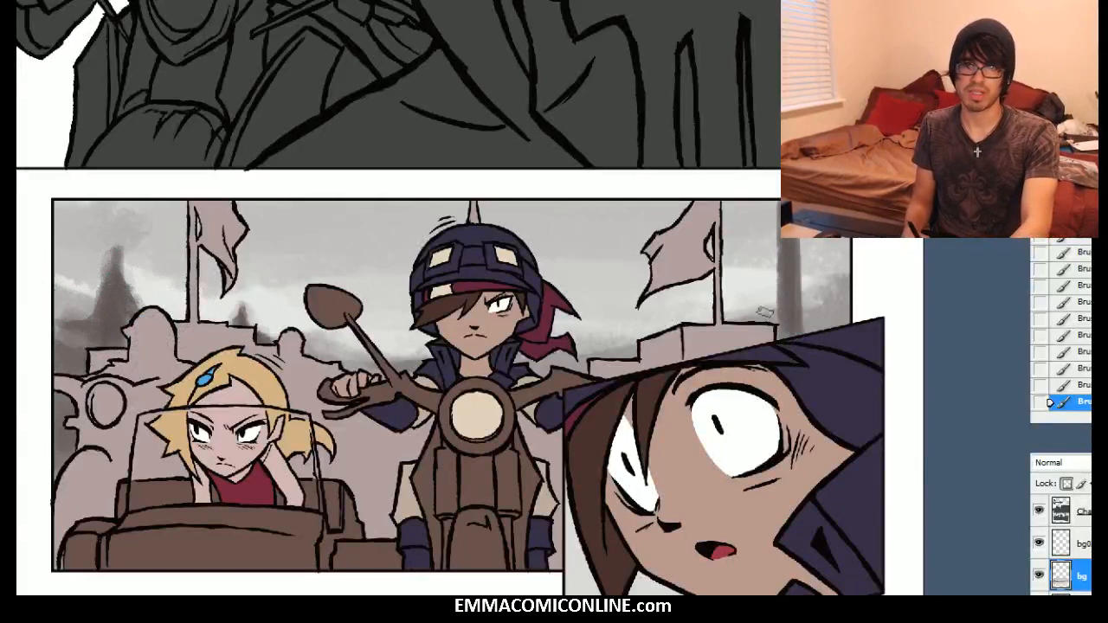
mouse_move(627, 341)
left_mouse_down()
mouse_move(742, 251)
mouse_move(777, 204)
left_mouse_up()
mouse_move(705, 318)
left_mouse_down()
mouse_move(807, 243)
mouse_move(741, 246)
mouse_move(777, 232)
mouse_move(727, 308)
mouse_move(751, 291)
mouse_move(696, 296)
mouse_move(737, 291)
mouse_move(746, 265)
mouse_move(746, 293)
mouse_move(746, 259)
mouse_move(756, 285)
mouse_move(779, 213)
left_mouse_up()
key("ctrl+alt+z")
key("ctrl+alt+z")
key("ctrl+alt+z")
left_click_drag(736, 247, 776, 209)
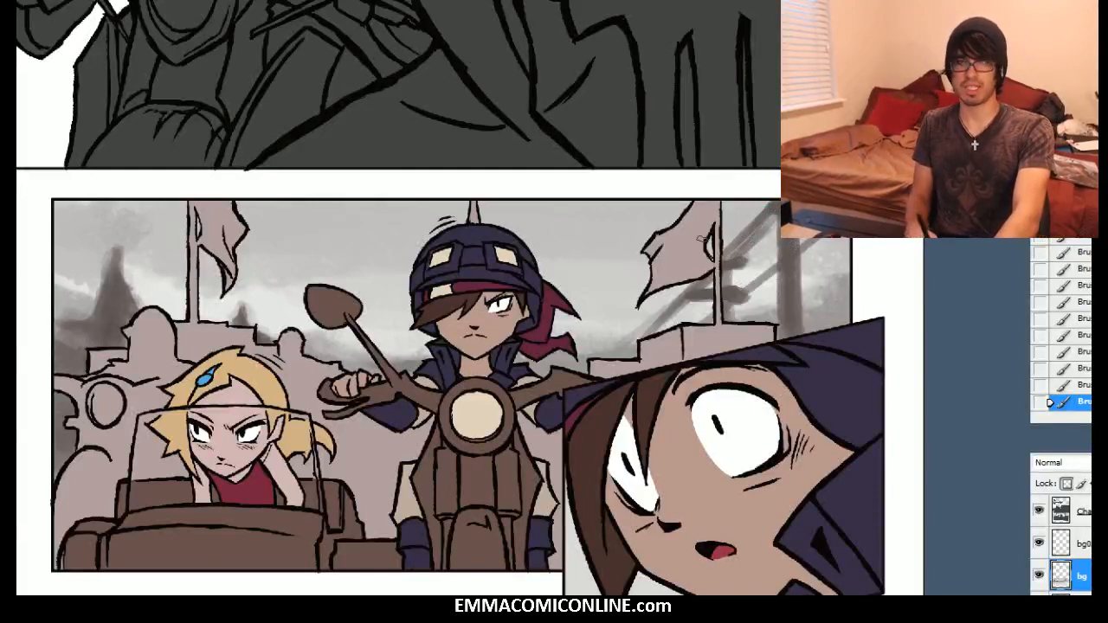
left_click_drag(706, 286, 737, 291)
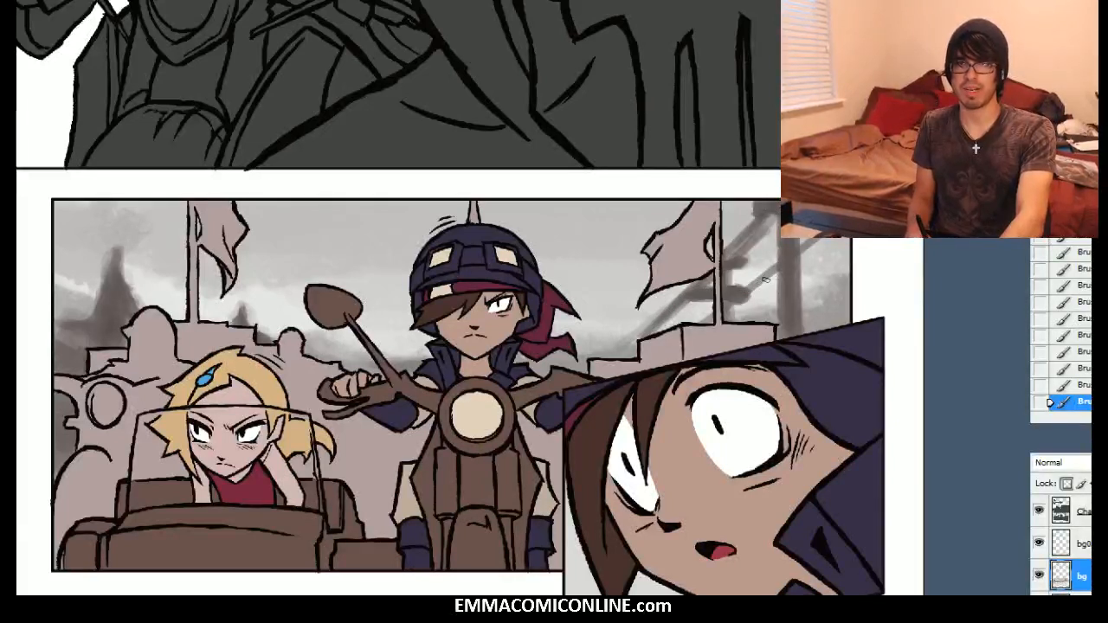
left_click_drag(743, 293, 824, 237)
left_click_drag(735, 256, 777, 211)
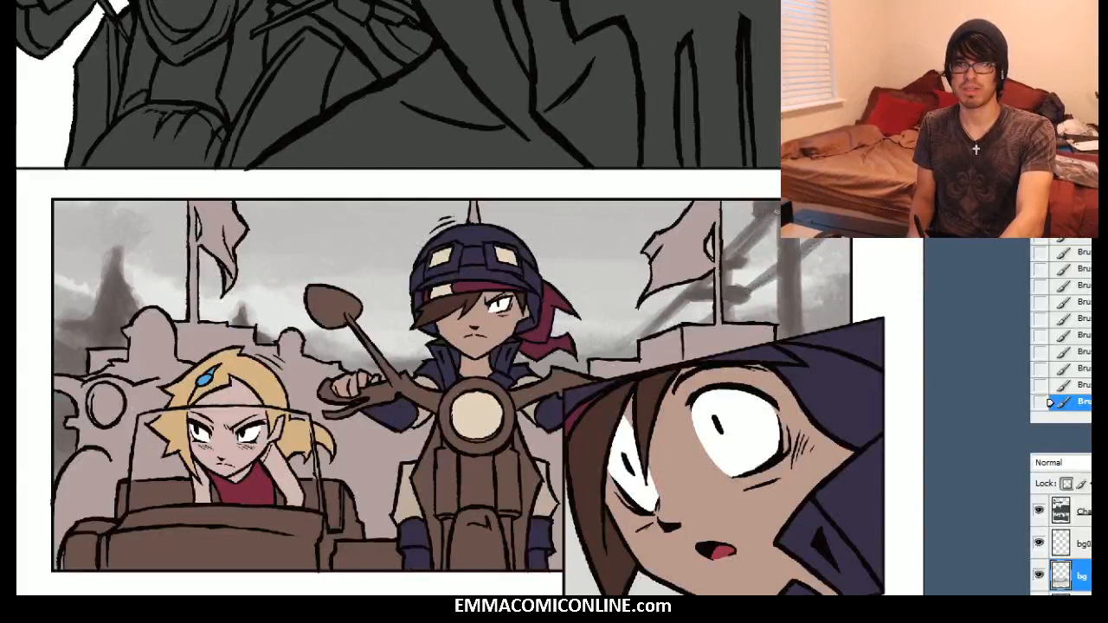
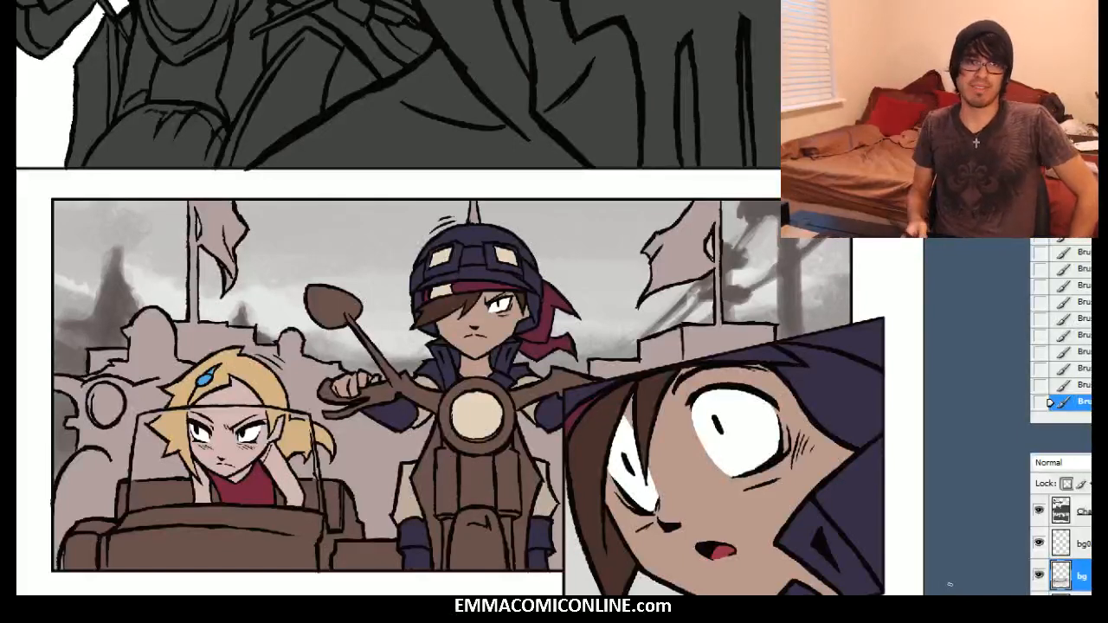
Step: Show the blue pencil sketch and examine the planned backgrounds in the convoy panel and the masked soldiers' panel
left_click_drag(519, 87, 622, 407)
left_click_drag(605, 563, 553, 293)
left_click_drag(537, 130, 617, 582)
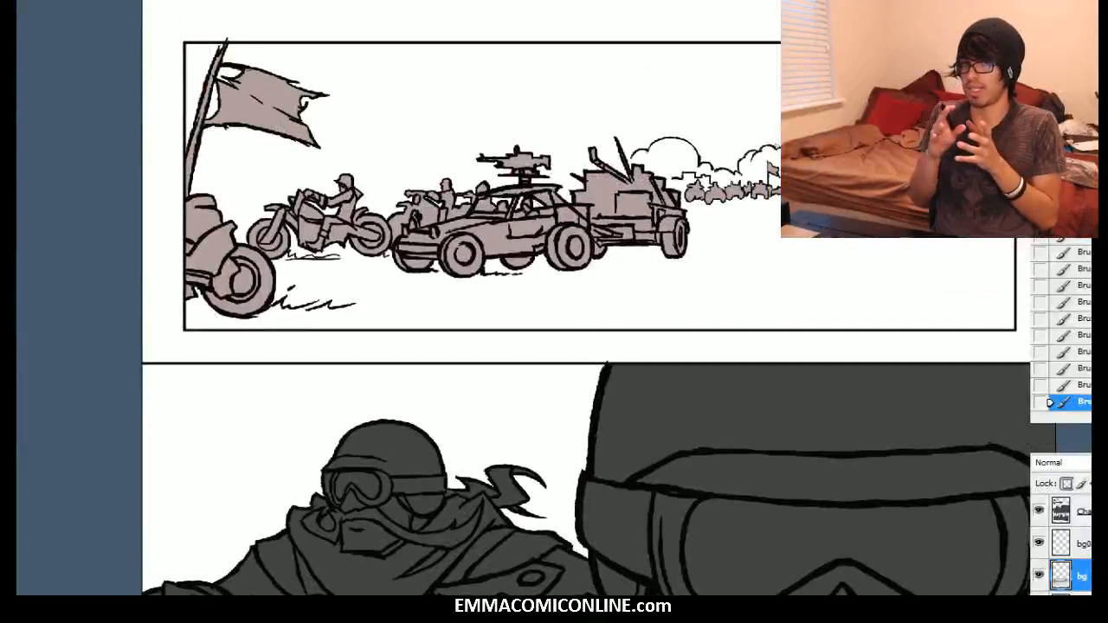
left_click(1040, 540)
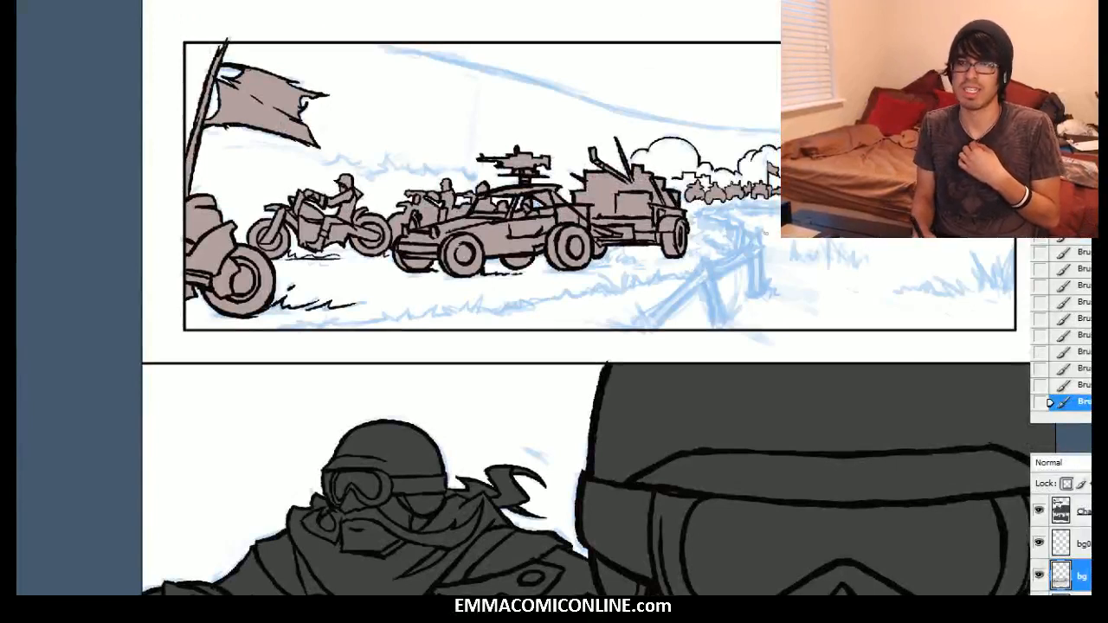
left_click_drag(606, 433, 500, 149)
left_click_drag(602, 302, 609, 270)
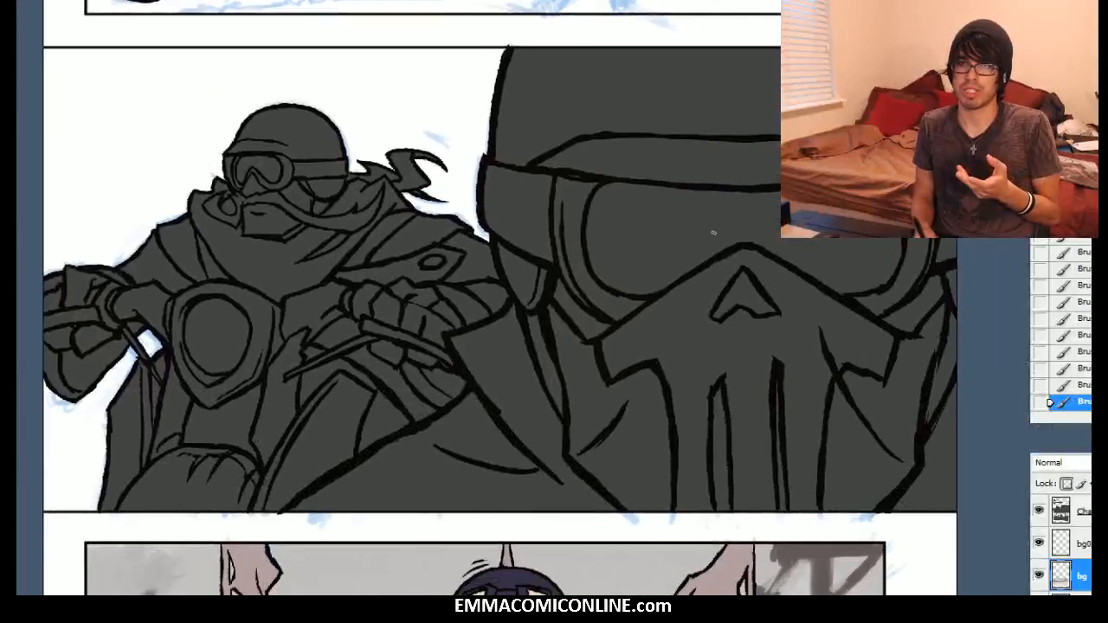
left_click_drag(553, 433, 547, 103)
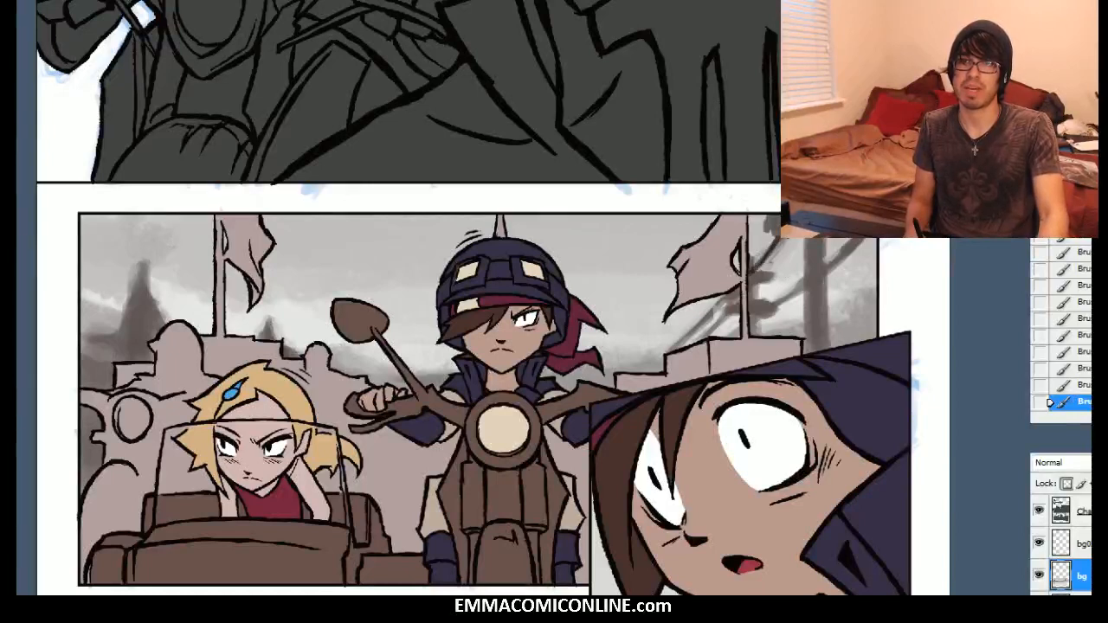
Step: Undo the last three brush strokes in the riders' background and restore them
key("ctrl+alt+z")
key("ctrl+alt+z")
key("ctrl+alt+z")
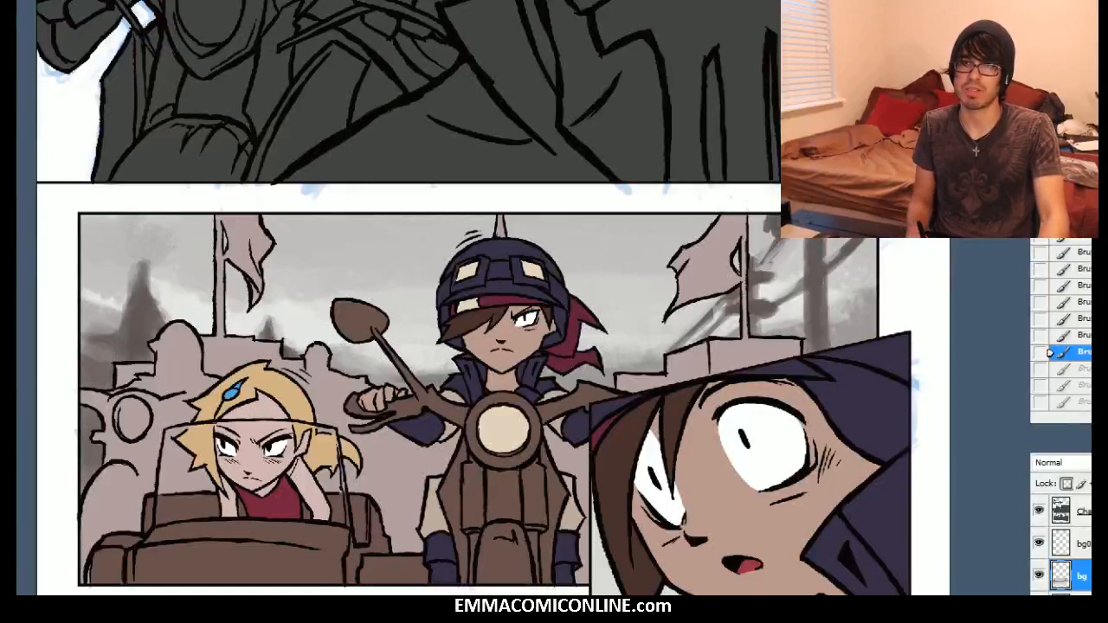
key("ctrl+shift+z")
key("ctrl+shift+z")
key("ctrl+shift+z")
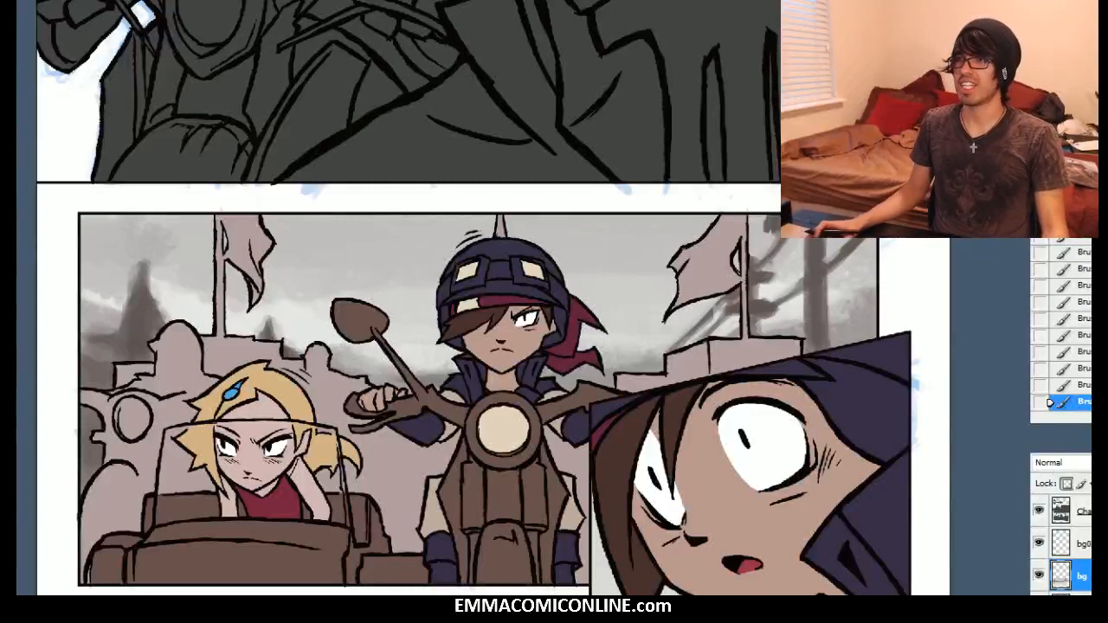
Step: Bring up a finished colored page of the comic and examine how its panel backgrounds are painted, especially in the wide motorcycle panel
key("alt+Tab")
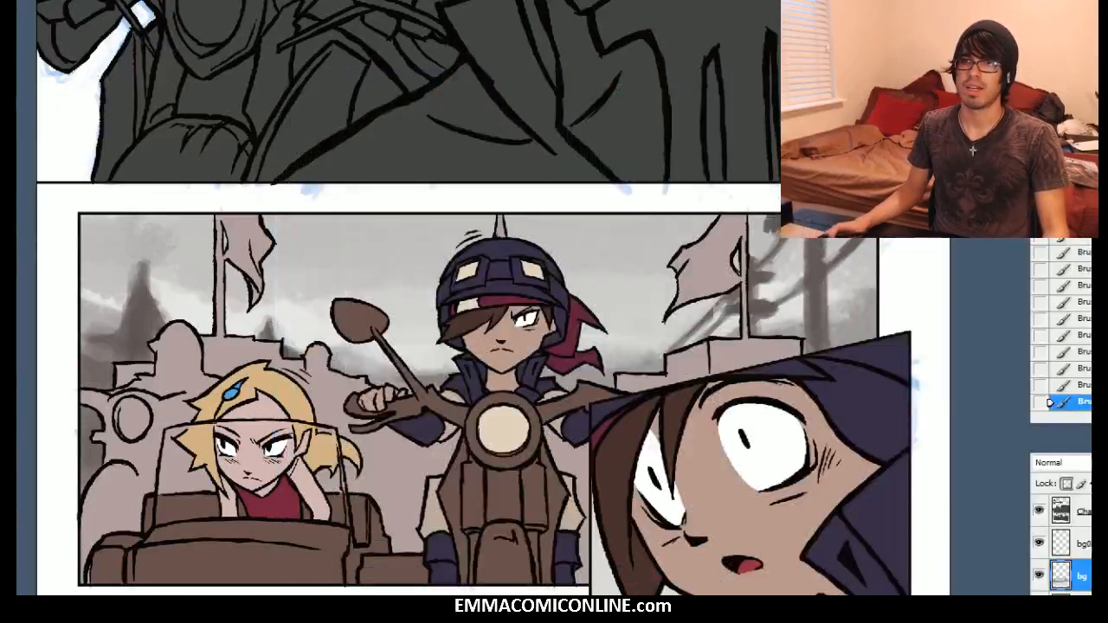
left_click_drag(554, 390, 639, 309)
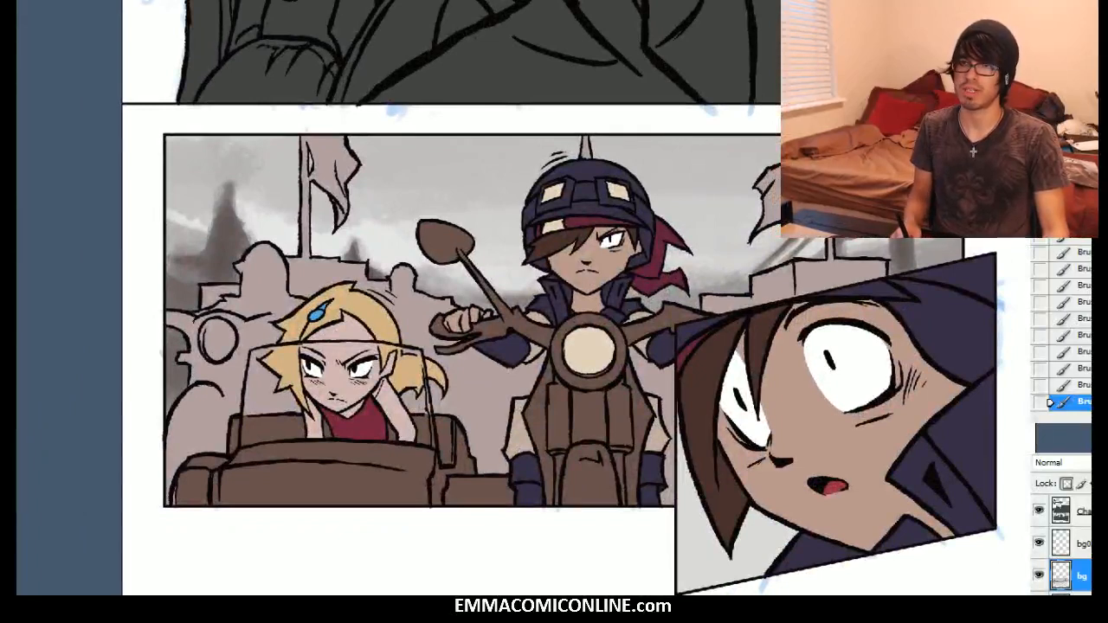
key("ctrl+alt+z")
left_click_drag(716, 208, 539, 294)
left_click_drag(757, 239, 743, 285)
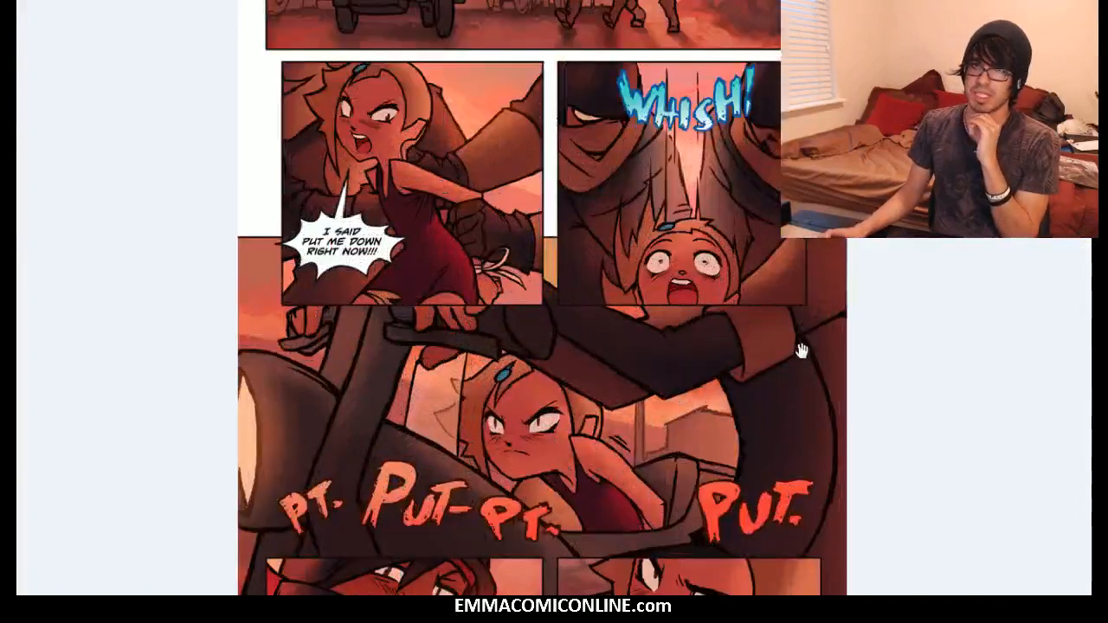
scroll(801, 350, "up", 1)
left_click_drag(802, 350, 790, 490)
left_click_drag(762, 227, 784, 291)
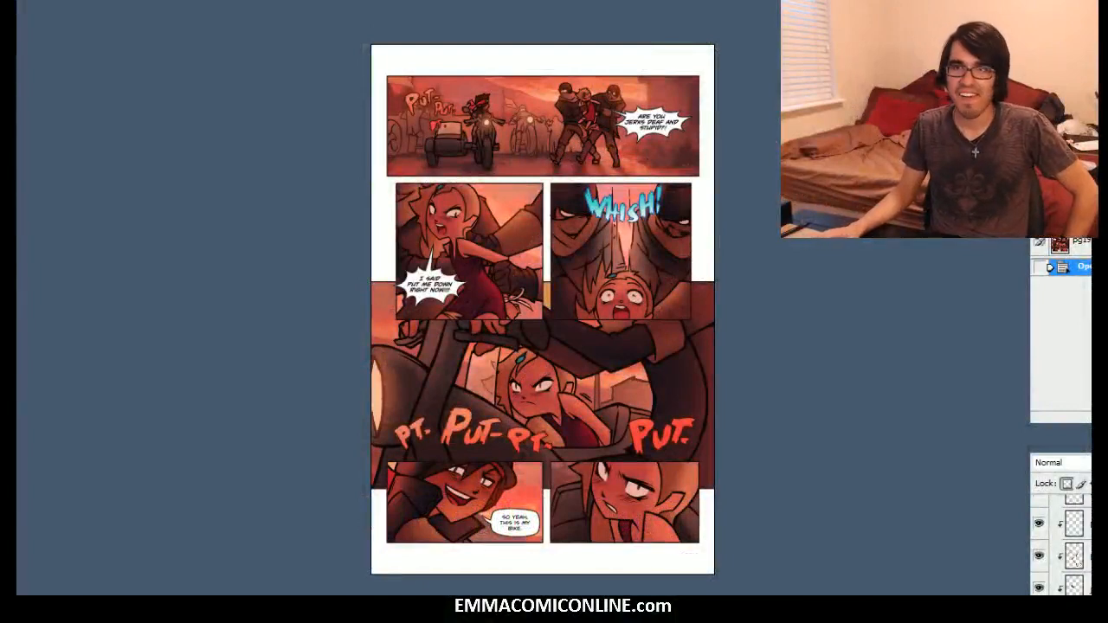
key("ctrl+plus")
key("ctrl+plus")
key("ctrl+plus")
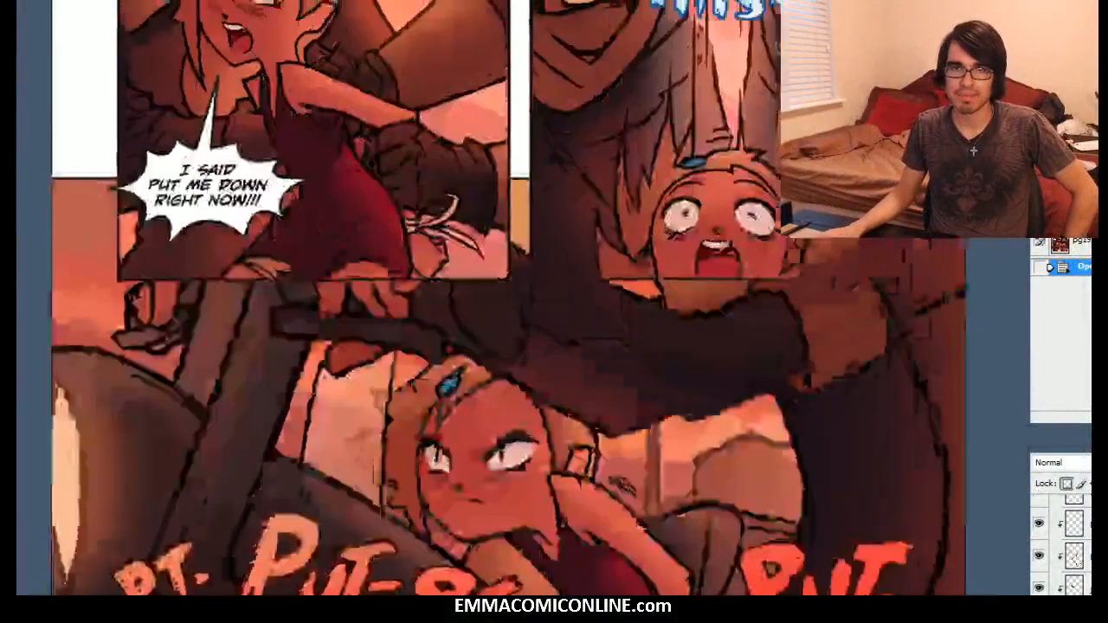
left_click_drag(519, 364, 499, 258)
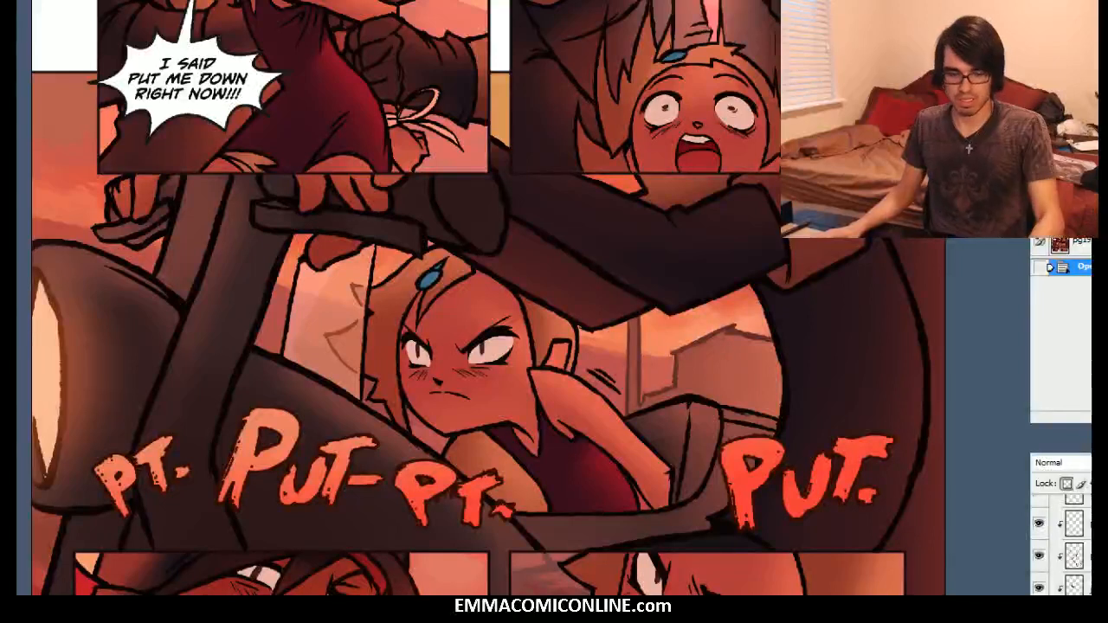
Step: Leave the full-screen view, place the pg19.psd window beside the pg21 window and enlarge both to show their comic panels
key("f")
key("f")
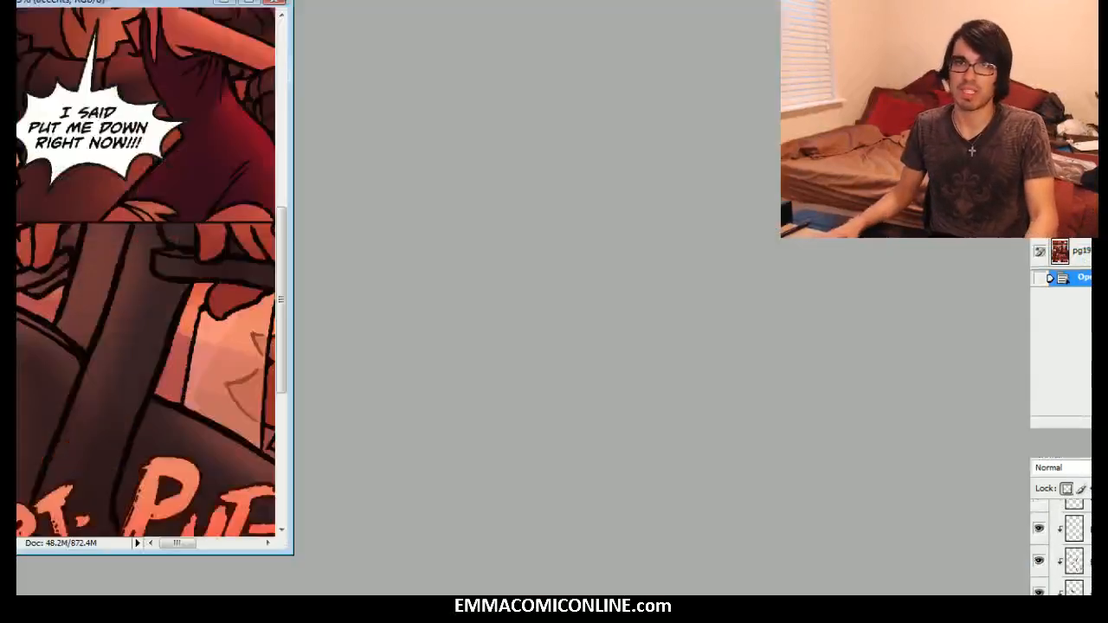
left_click_drag(139, 4, 845, 4)
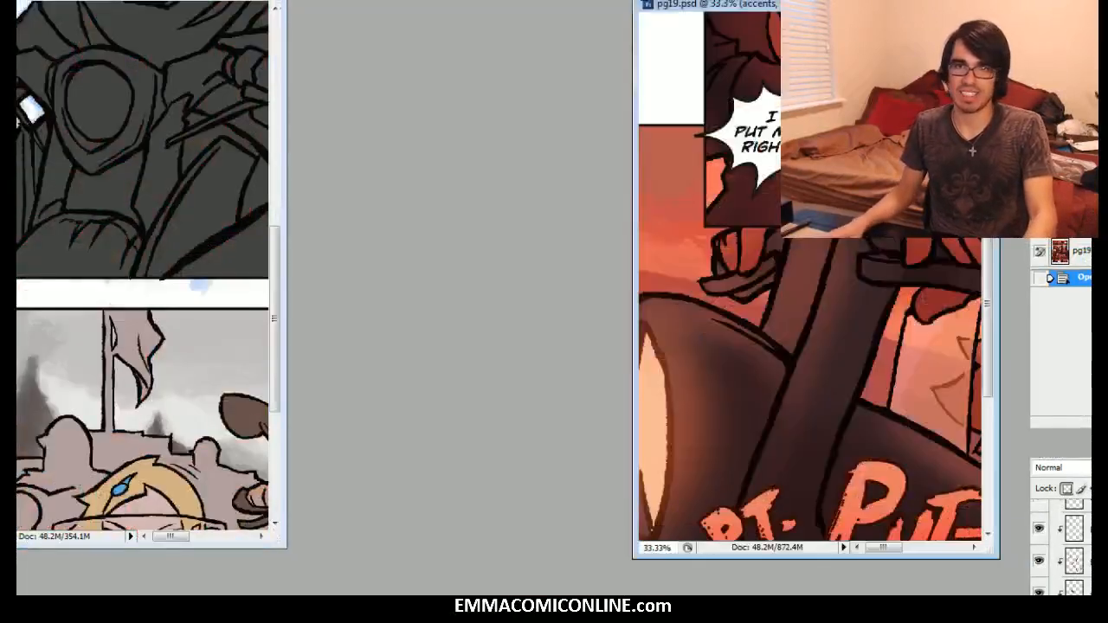
left_click_drag(632, 556, 518, 597)
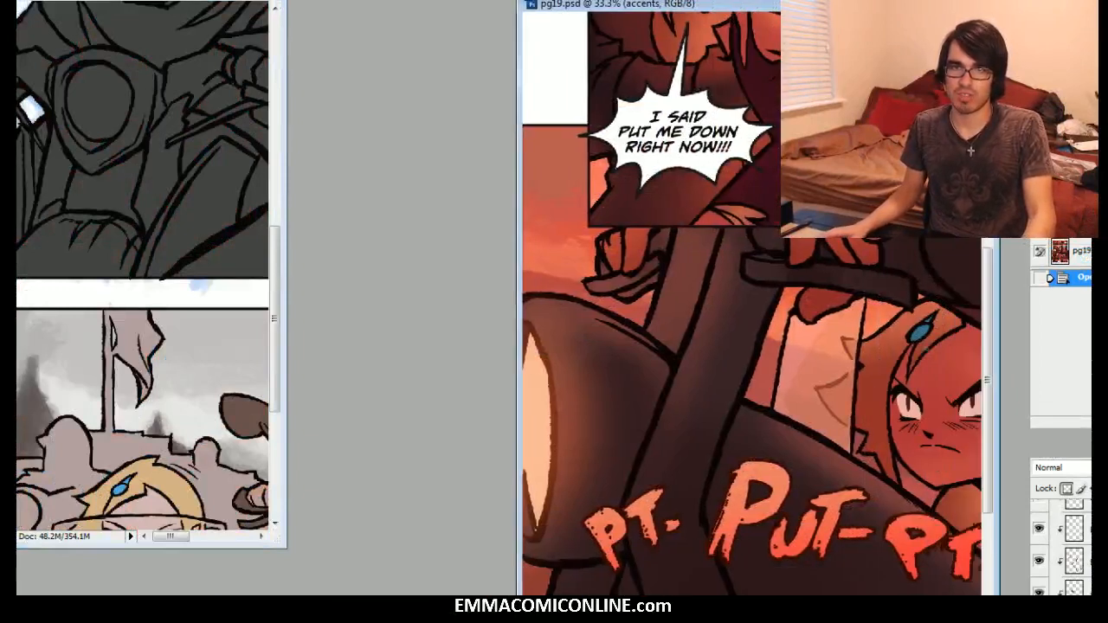
left_click_drag(697, 225, 554, 208)
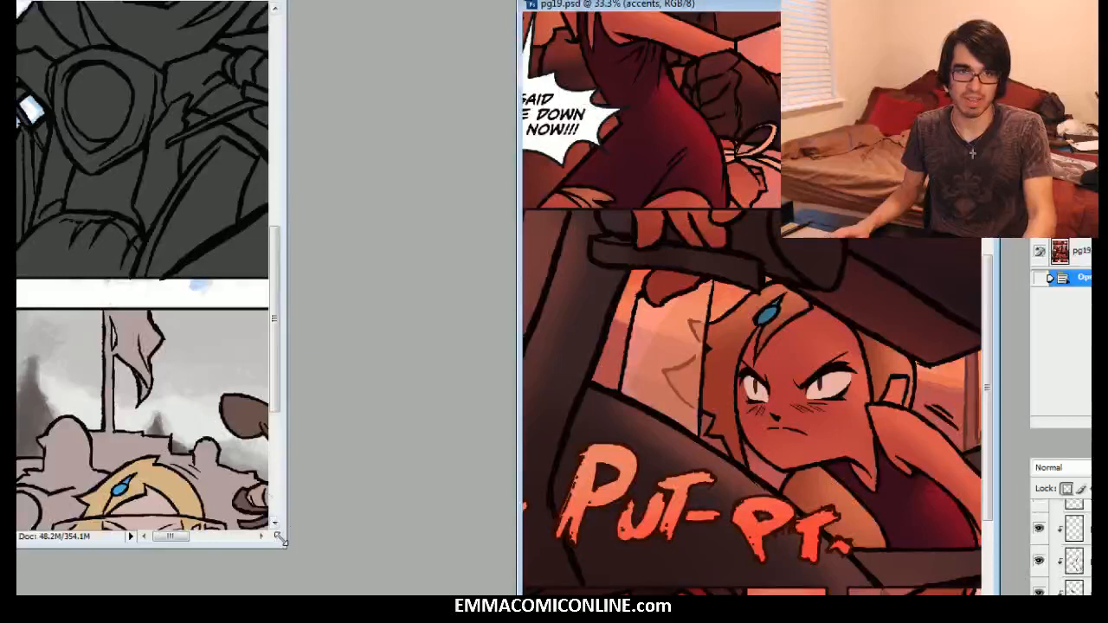
left_click_drag(278, 536, 499, 597)
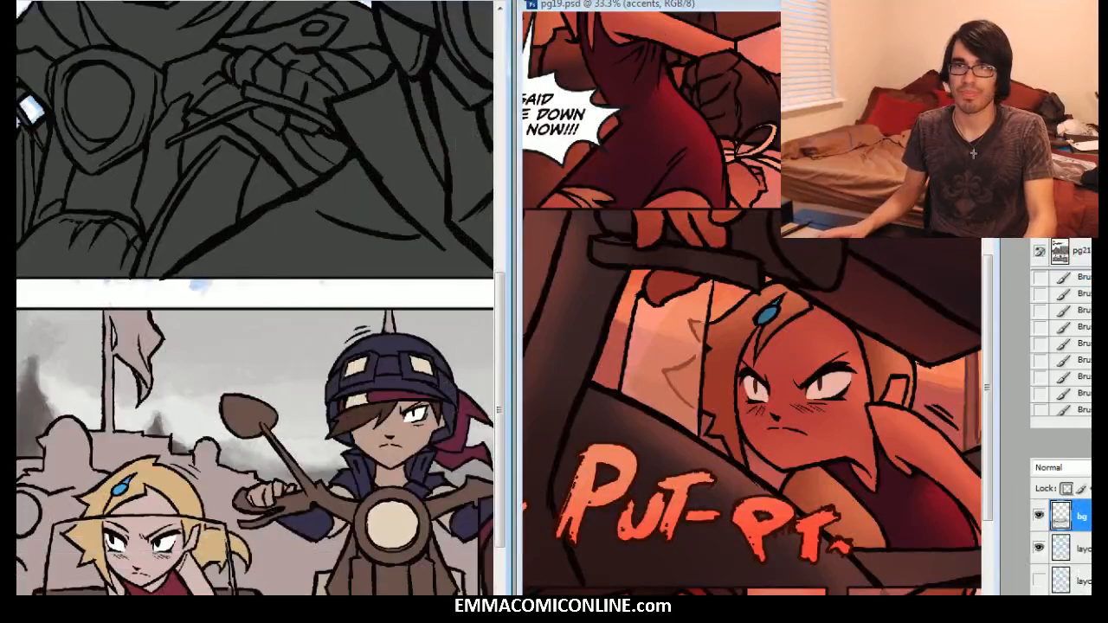
left_click_drag(286, 390, 223, 274)
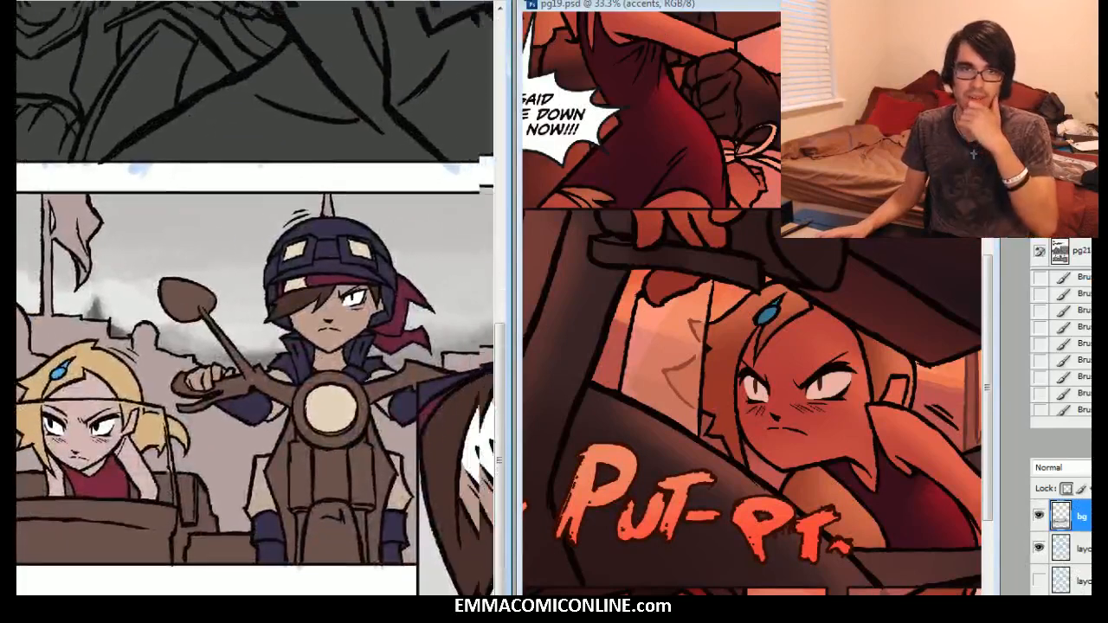
Step: Narrow the pg19.psd window and widen the pg21 window so both pages sit side by side for comparison
left_click_drag(517, 220, 669, 211)
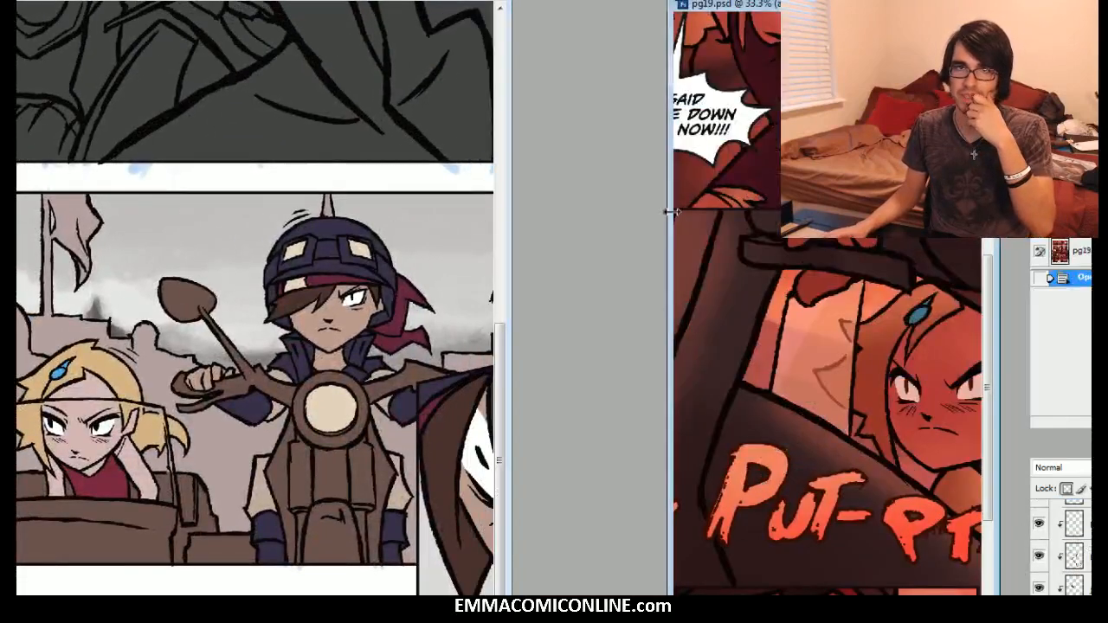
left_click_drag(509, 223, 654, 222)
left_click_drag(736, 4, 787, 32)
left_click_drag(877, 415, 831, 387)
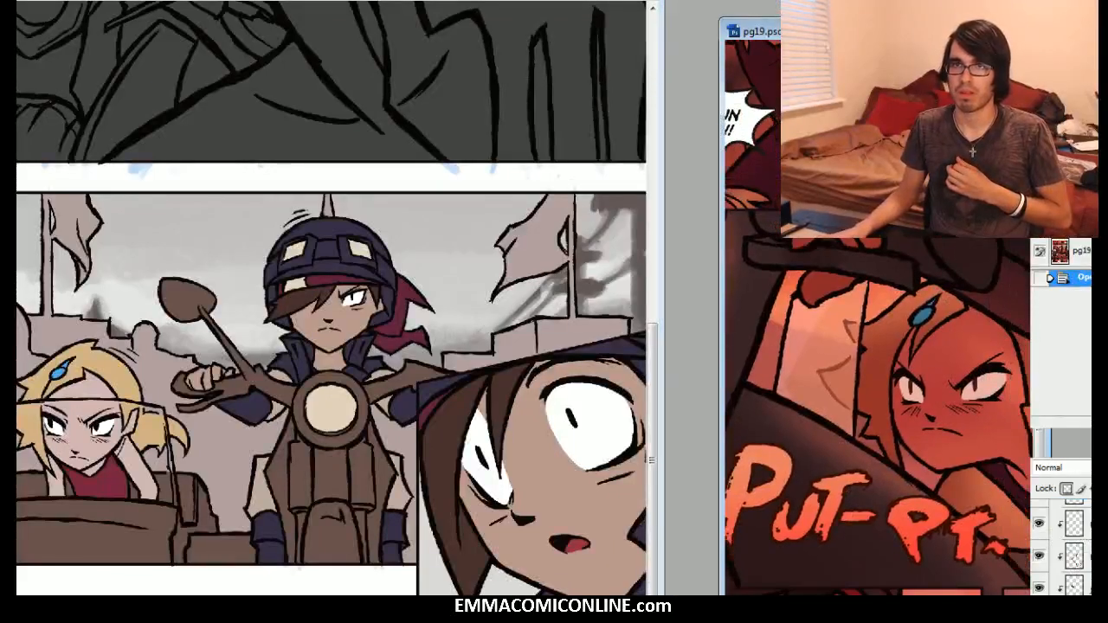
key("ctrl+w")
left_click_drag(585, 0, 758, 2)
left_click(592, 6)
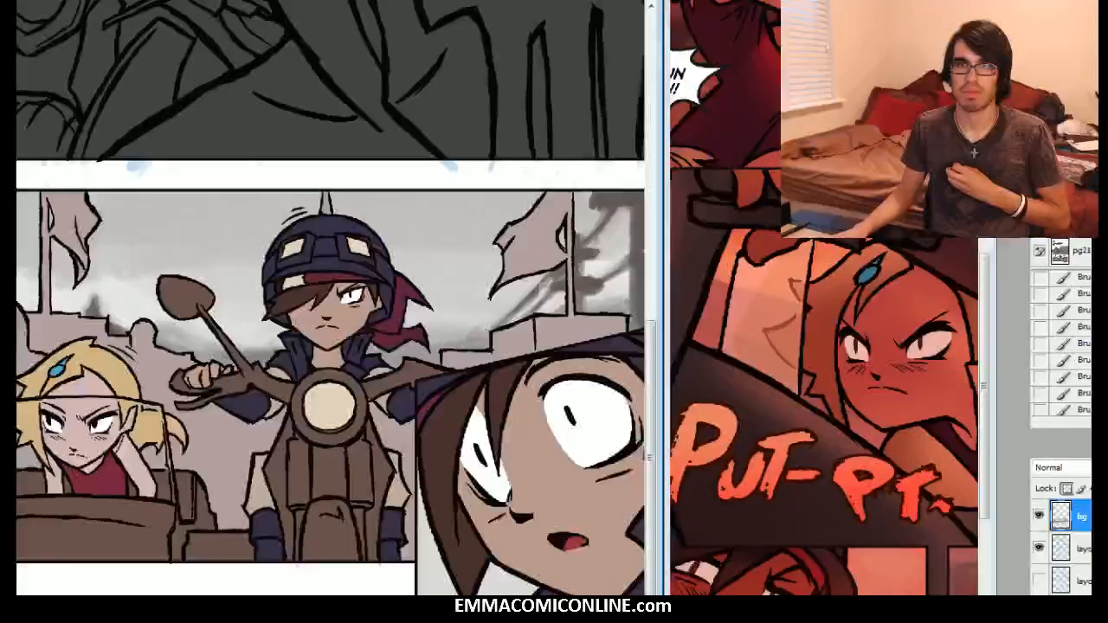
key("ctrl+Tab")
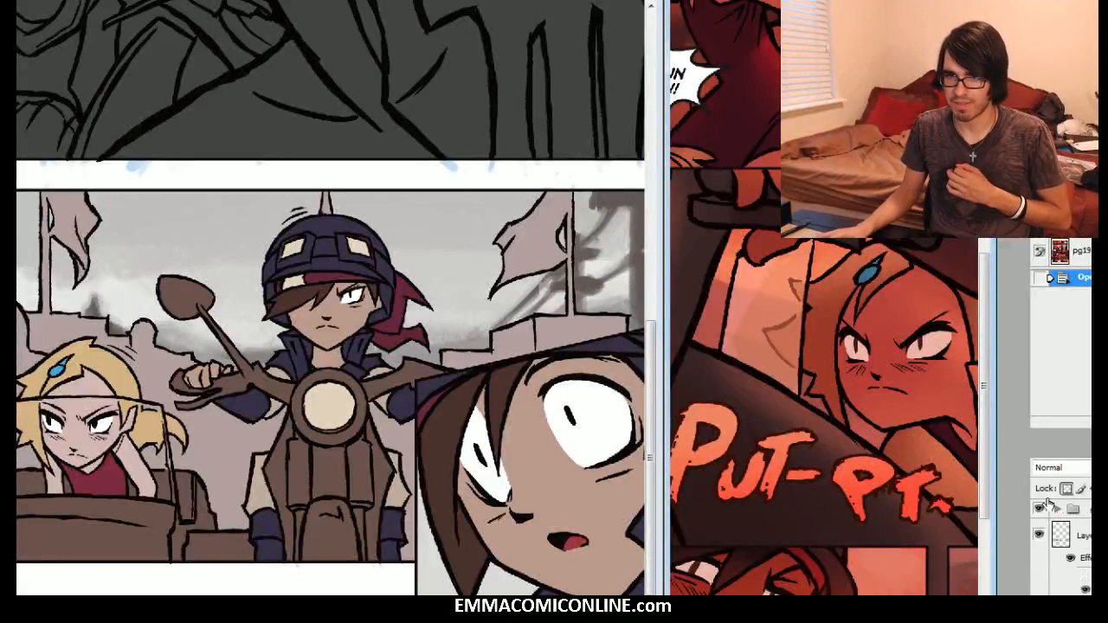
Step: Toggle the top layer group in pg19.psd to compare, leaving the speech bubbles hidden
left_click(1041, 507)
left_click(1040, 506)
left_click(1040, 506)
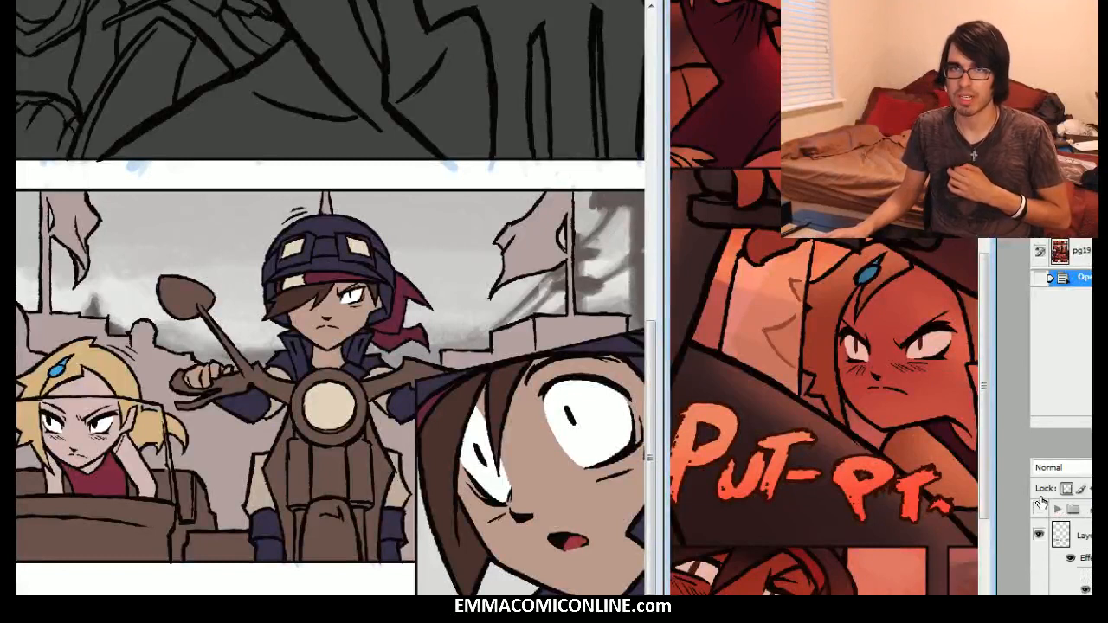
left_click_drag(779, 329, 914, 471)
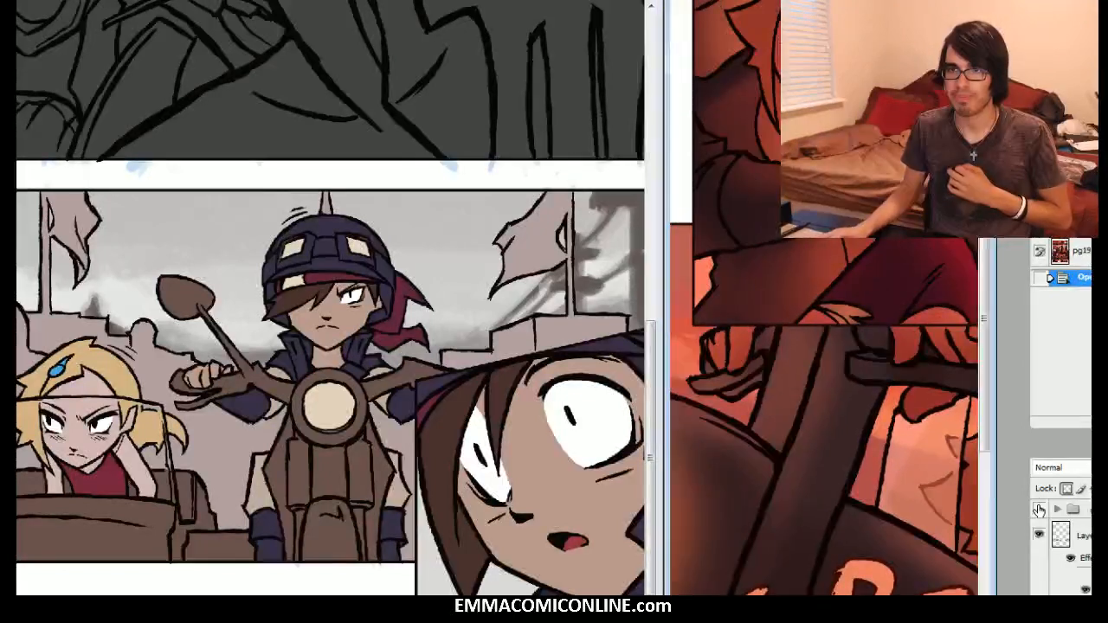
left_click(1040, 508)
left_click(1039, 508)
left_click_drag(909, 485, 711, 255)
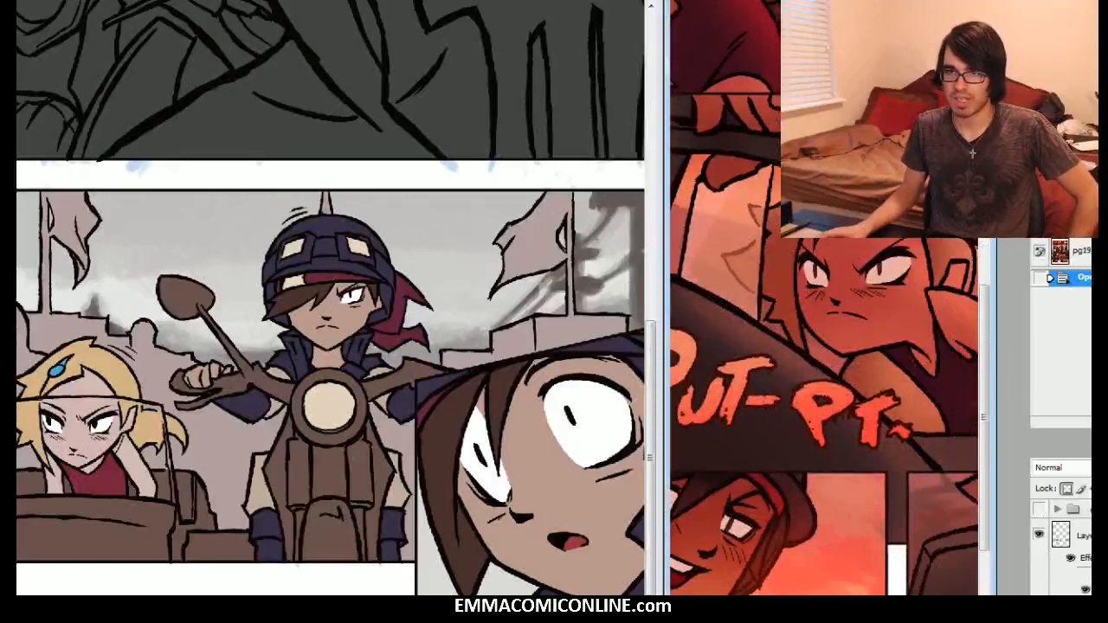
Step: Toggle the layer holding the engine sound-effect lettering in pg19.psd, leaving it hidden
left_click(1035, 539)
left_click(1036, 538)
left_click(1035, 538)
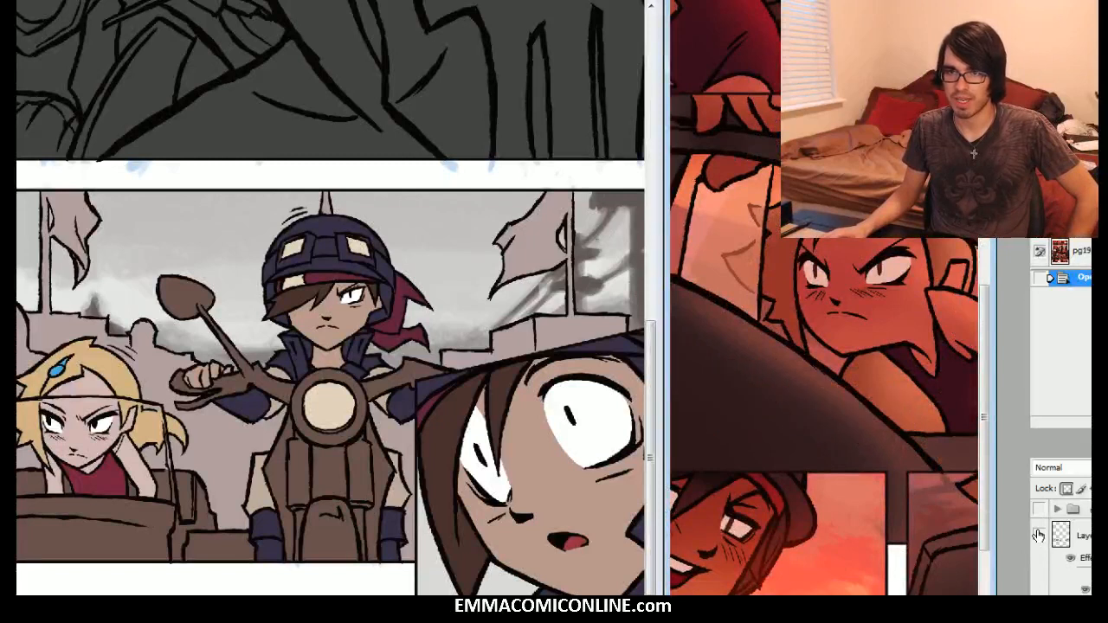
Step: Hide the headlight glow layer further down the pg19.psd layer stack and toggle the bike layer's visibility
scroll(1044, 575, "down", 1)
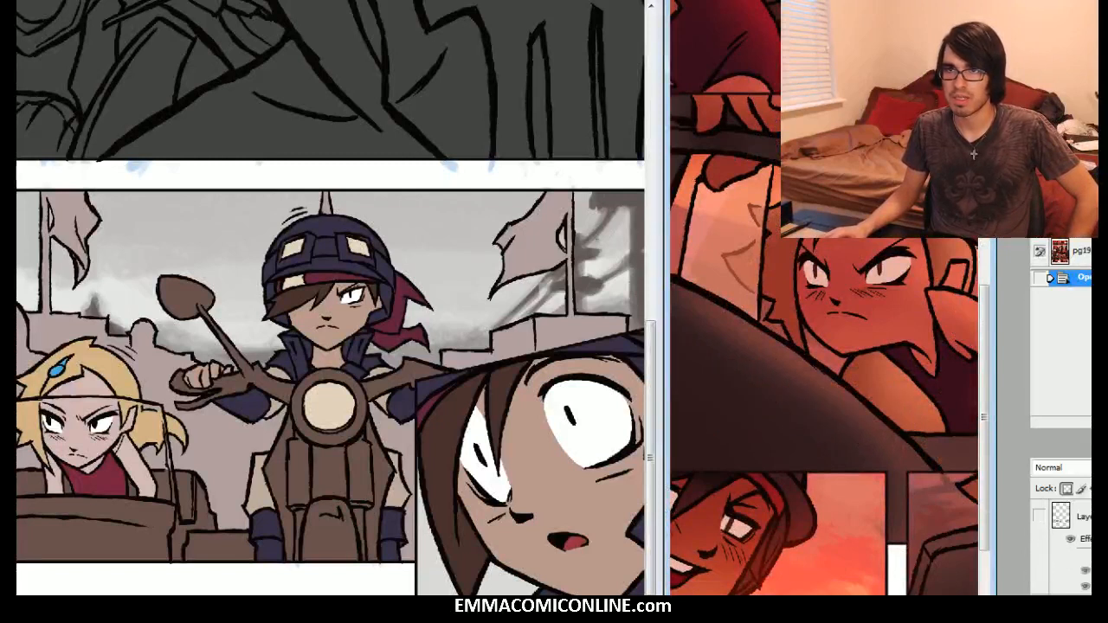
scroll(1040, 555, "down", 2)
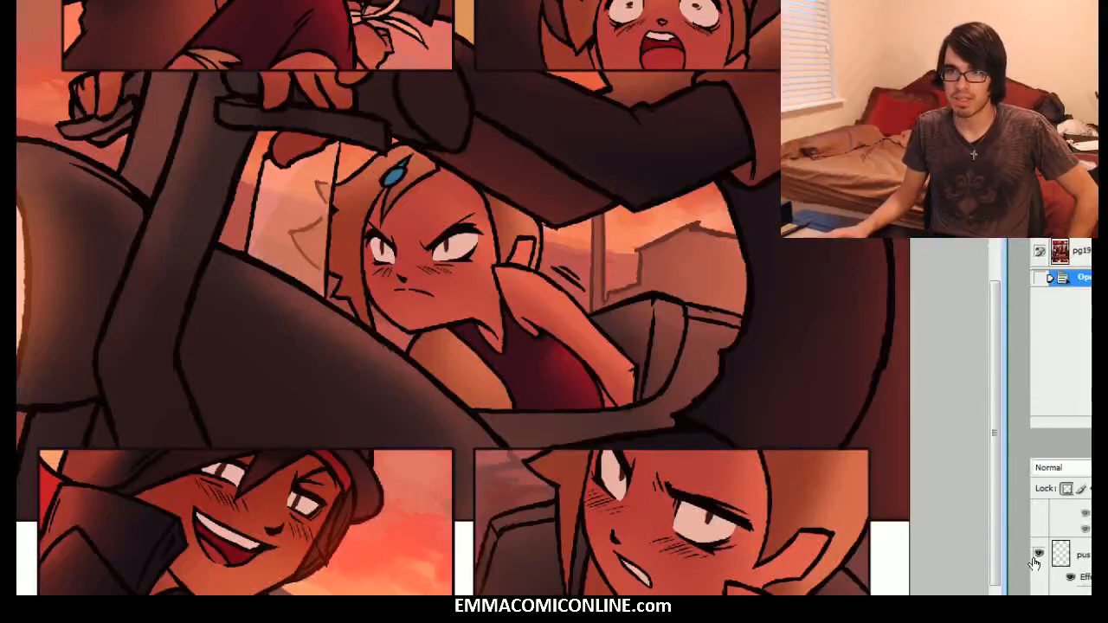
scroll(1042, 566, "down", 2)
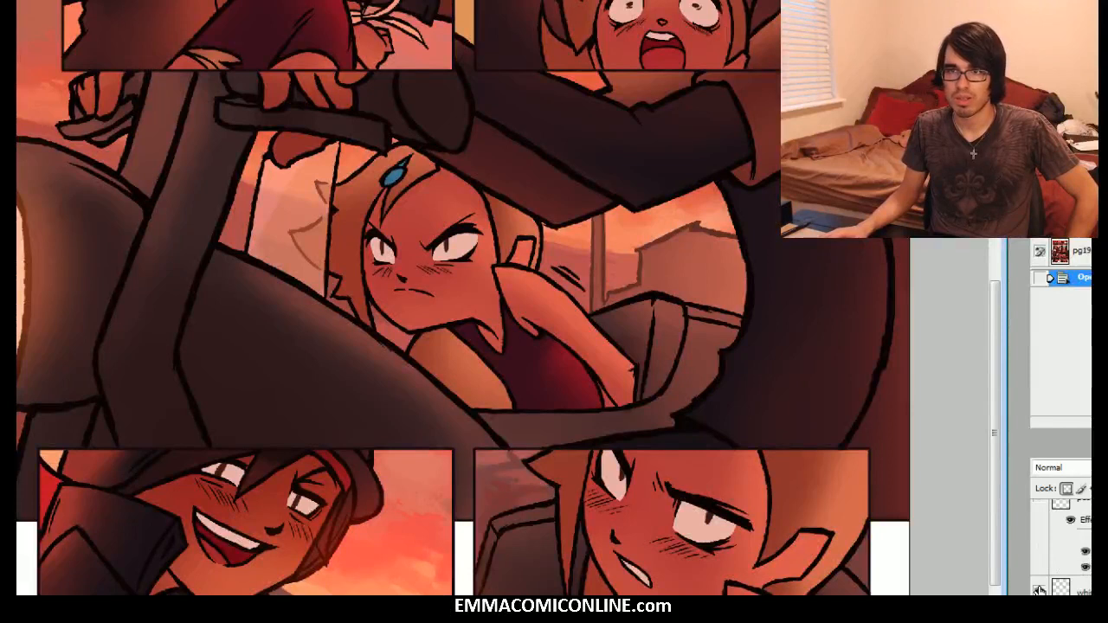
scroll(1040, 571, "down", 2)
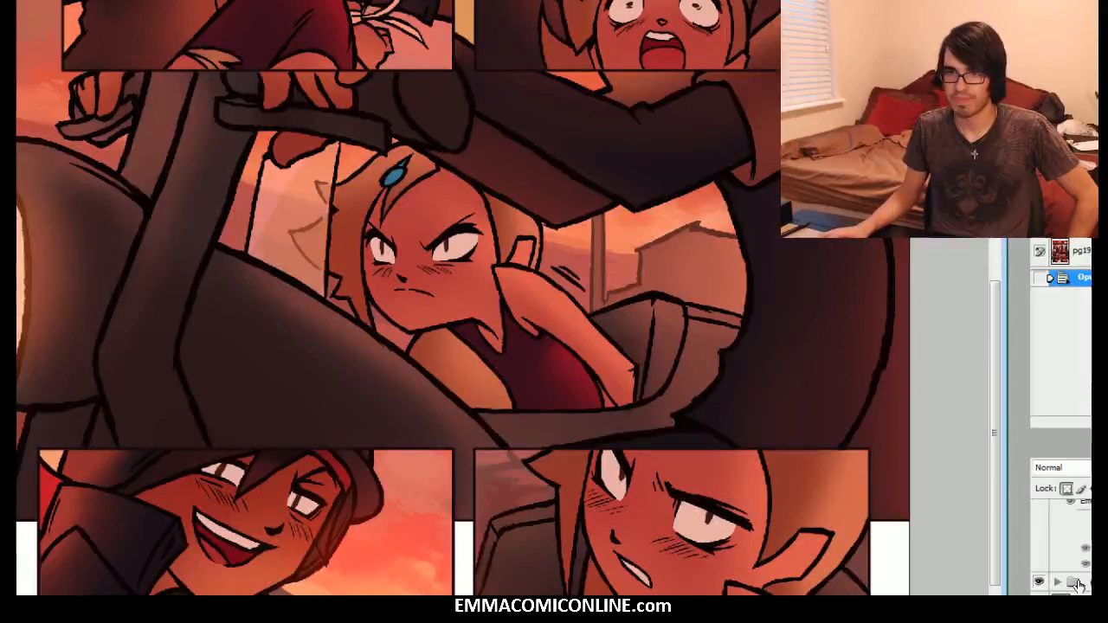
scroll(1075, 581, "down", 1)
left_click(1081, 568)
left_click(1039, 569)
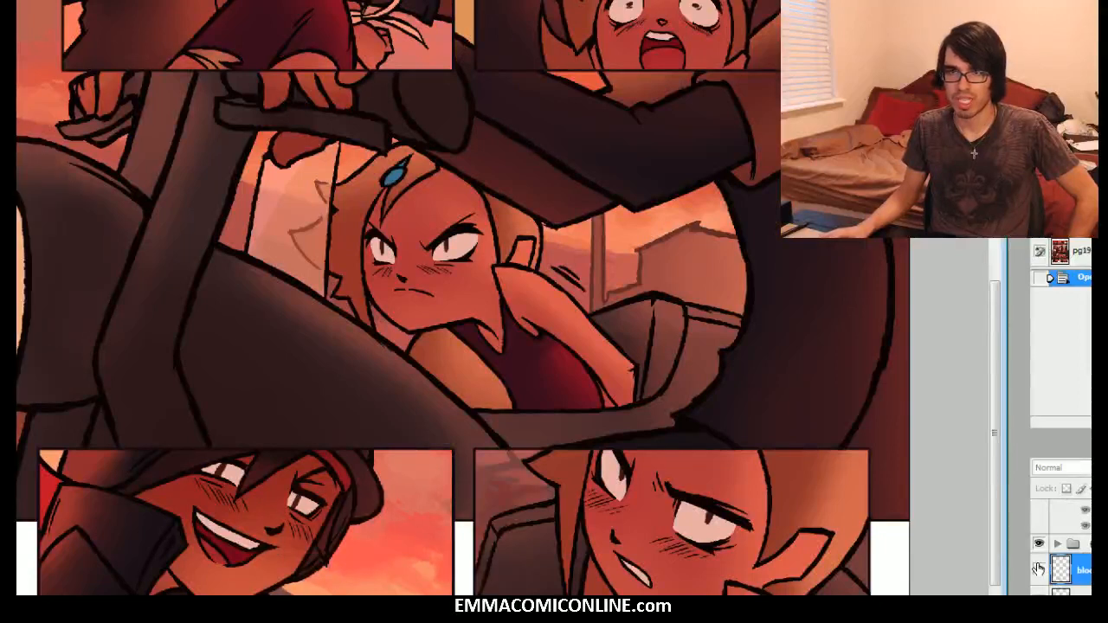
scroll(1045, 572, "down", 1)
left_click(1040, 564)
left_click(1039, 564)
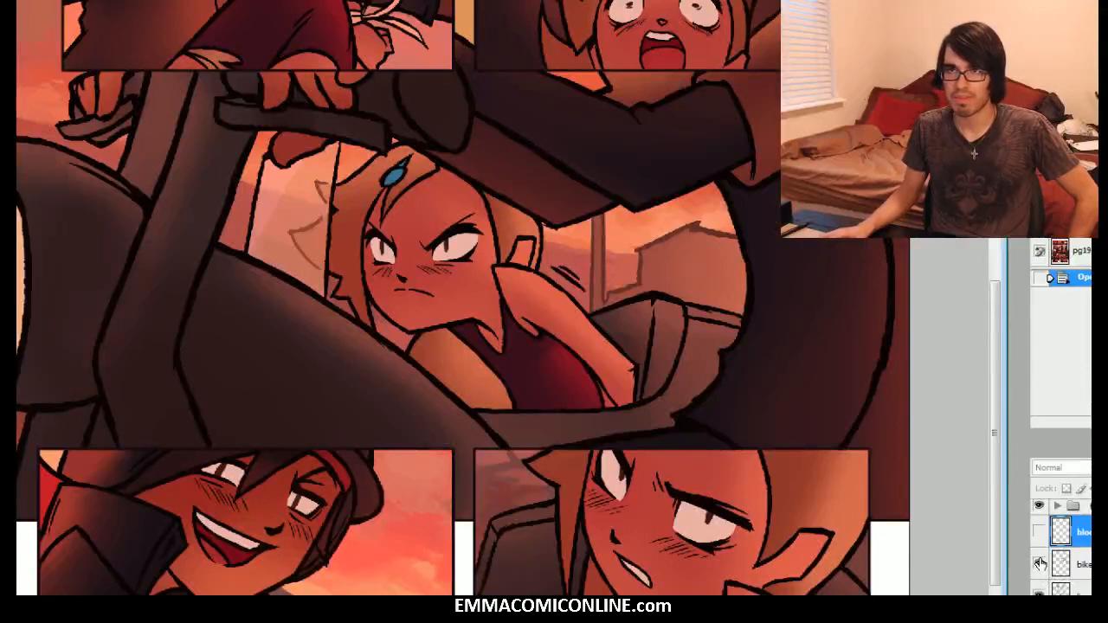
Step: Go through the remaining pg19.psd layers down to the red-orange background painting layer and select it
scroll(1039, 563, "down", 4)
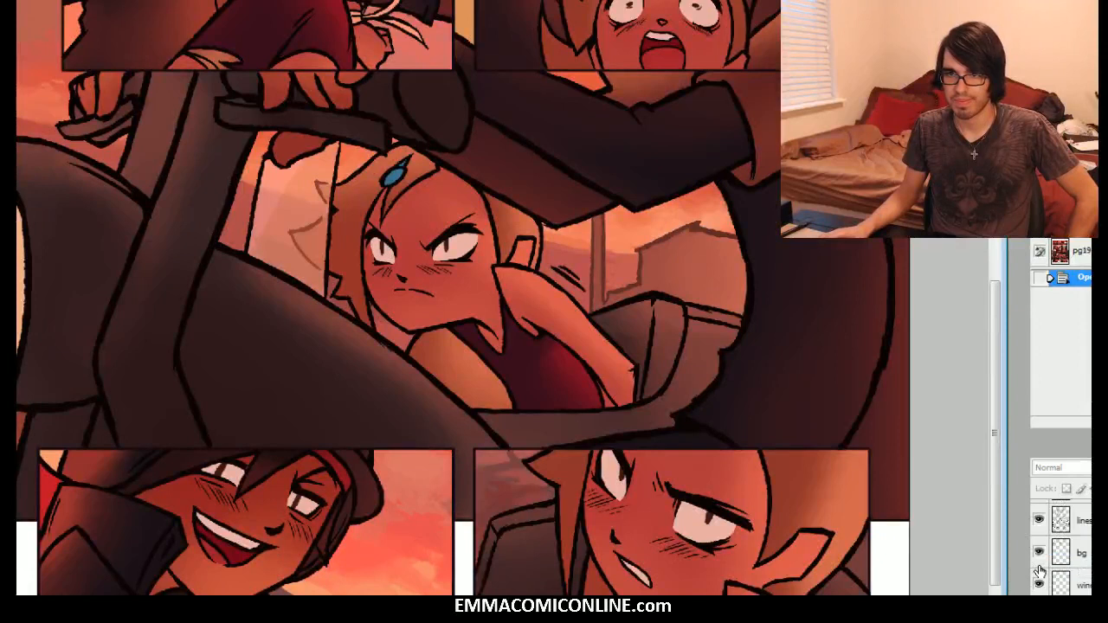
scroll(1040, 573, "down", 5)
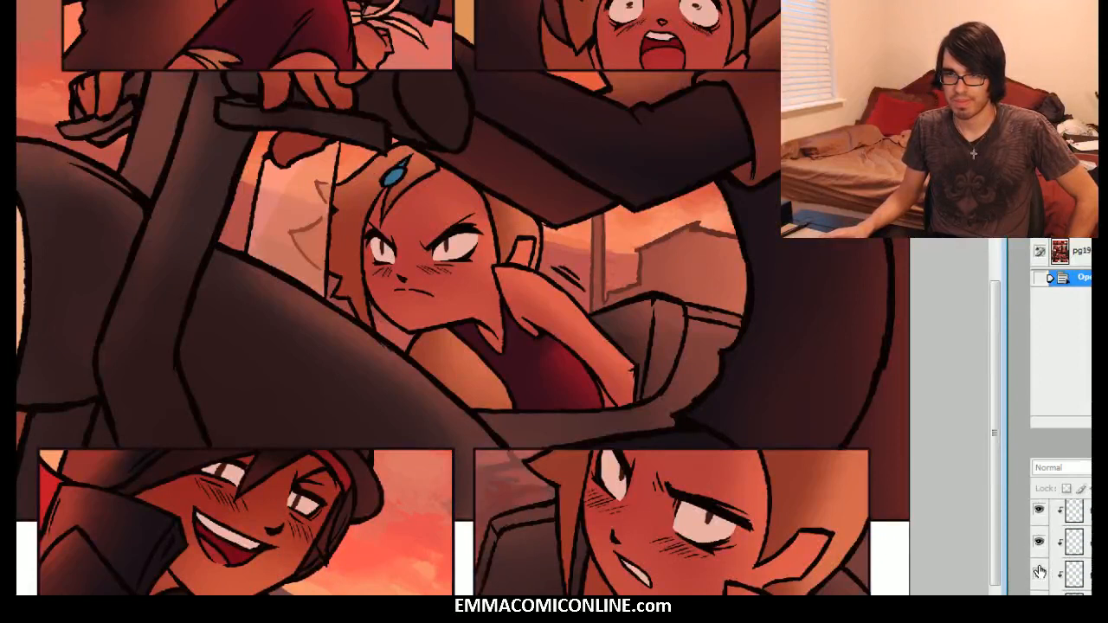
scroll(1039, 571, "down", 6)
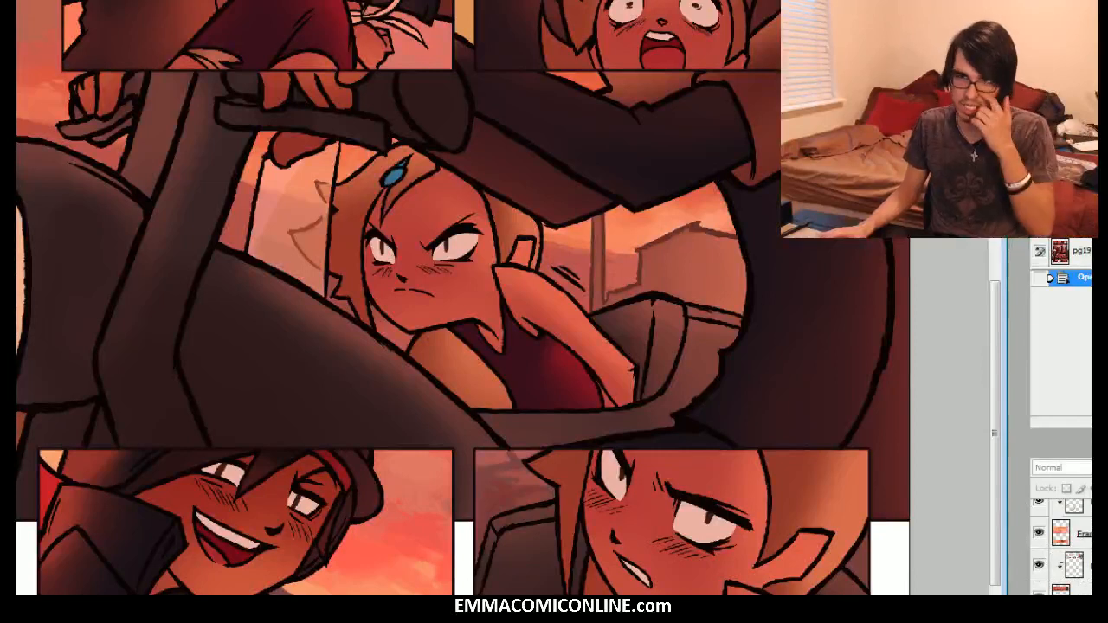
left_click(1082, 578)
scroll(1061, 545, "down", 1)
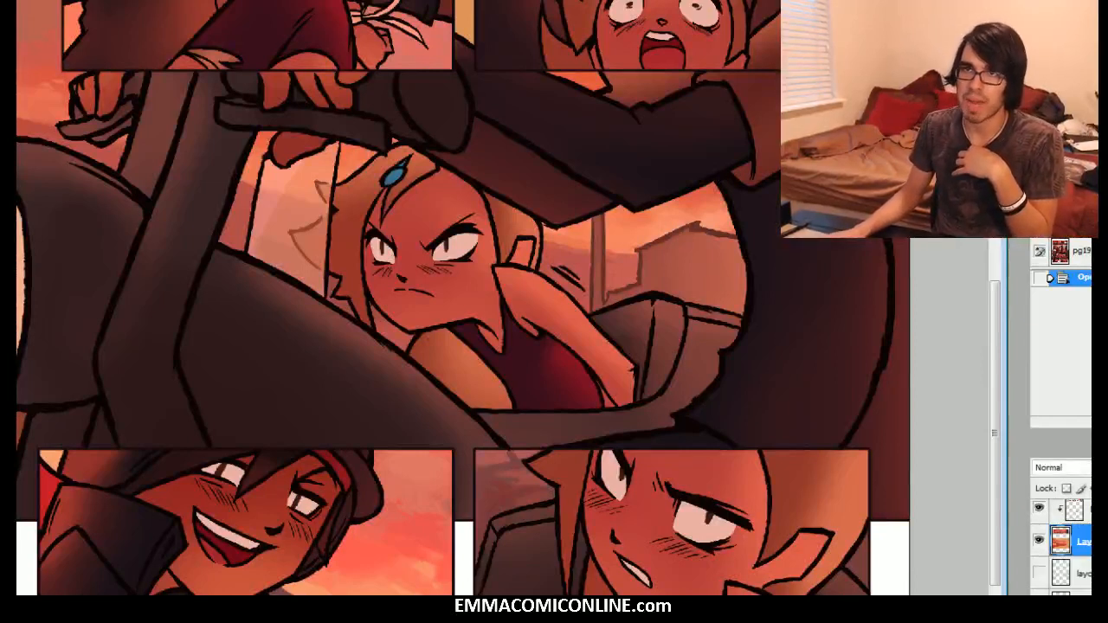
Step: Switch to the pg21 document and toggle the bg layer's visibility to check what it contains
key("ctrl+Tab")
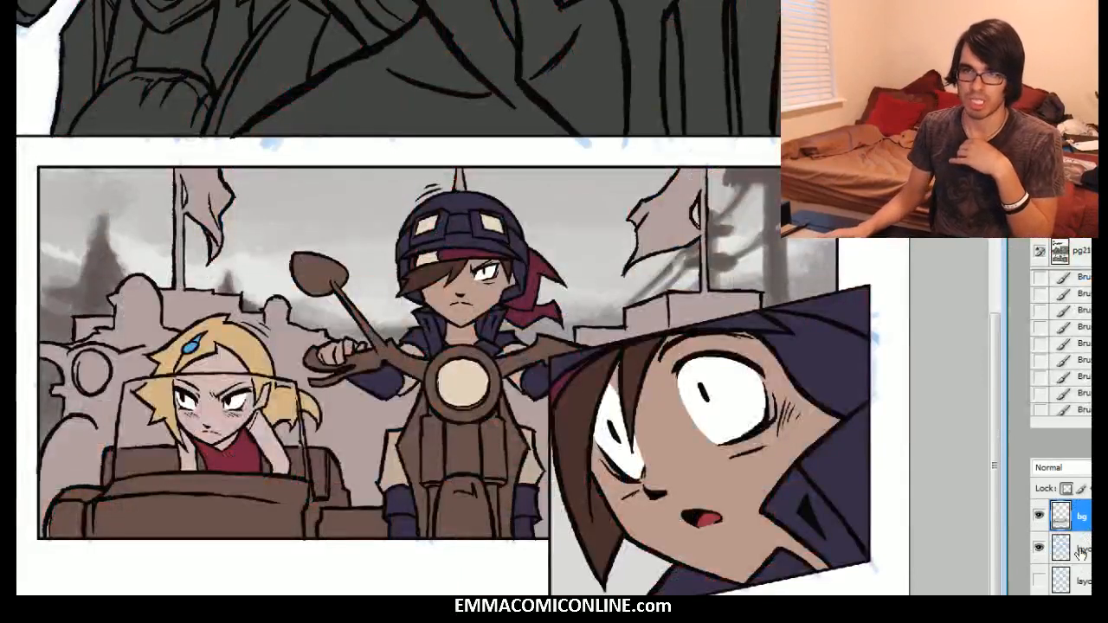
left_click(1040, 516)
left_click(1040, 515)
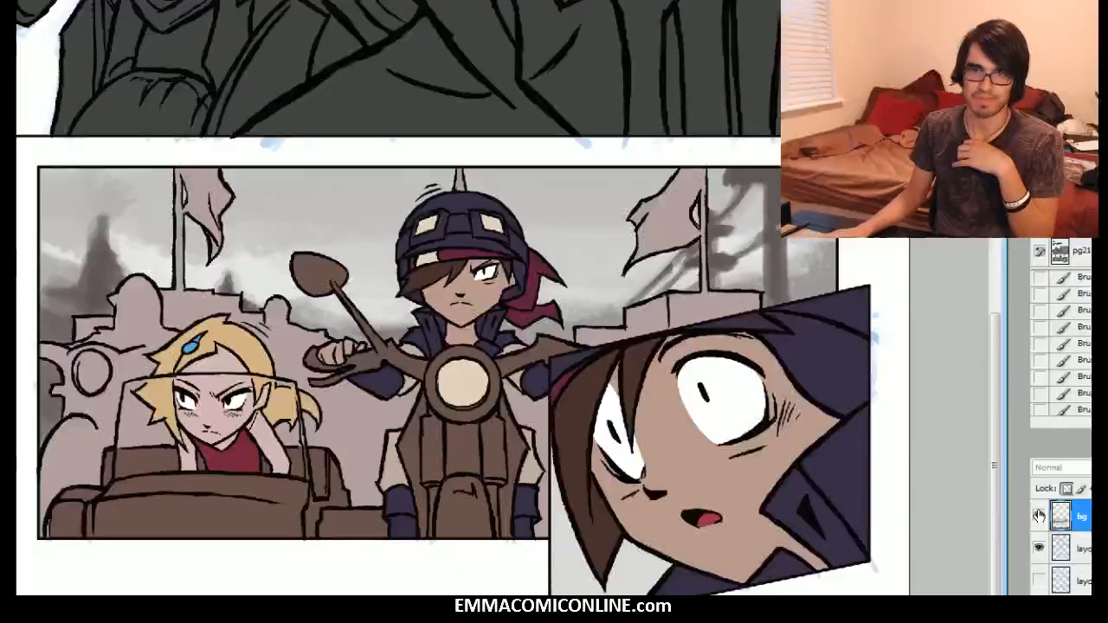
Step: Add a Gradient Map adjustment layer above the bg layer and open its gradient for editing
left_click(19, 2)
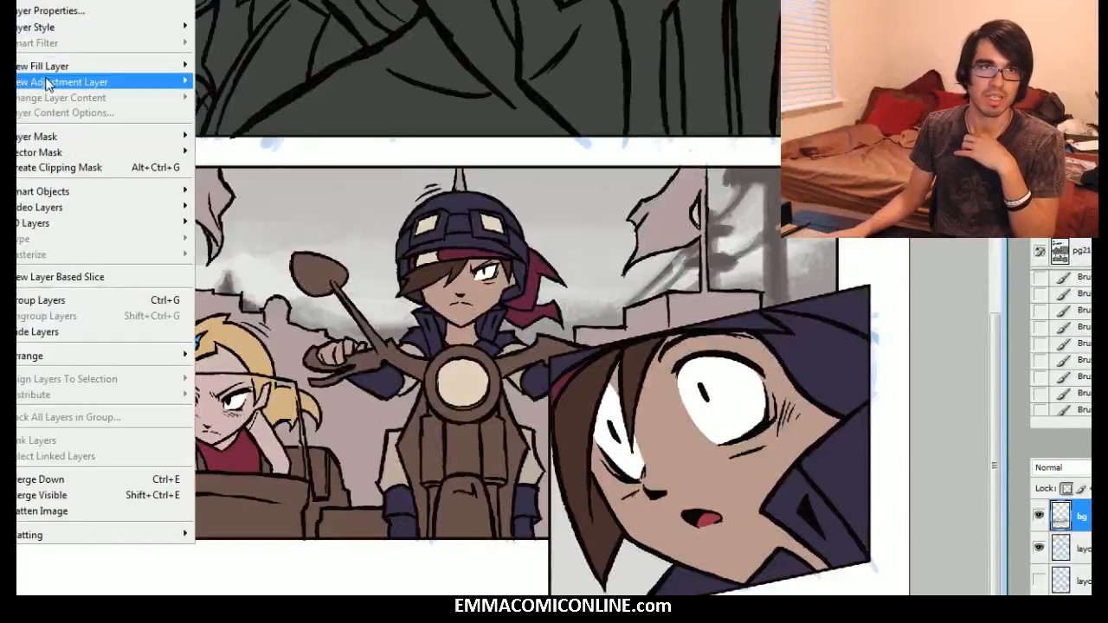
mouse_move(44, 82)
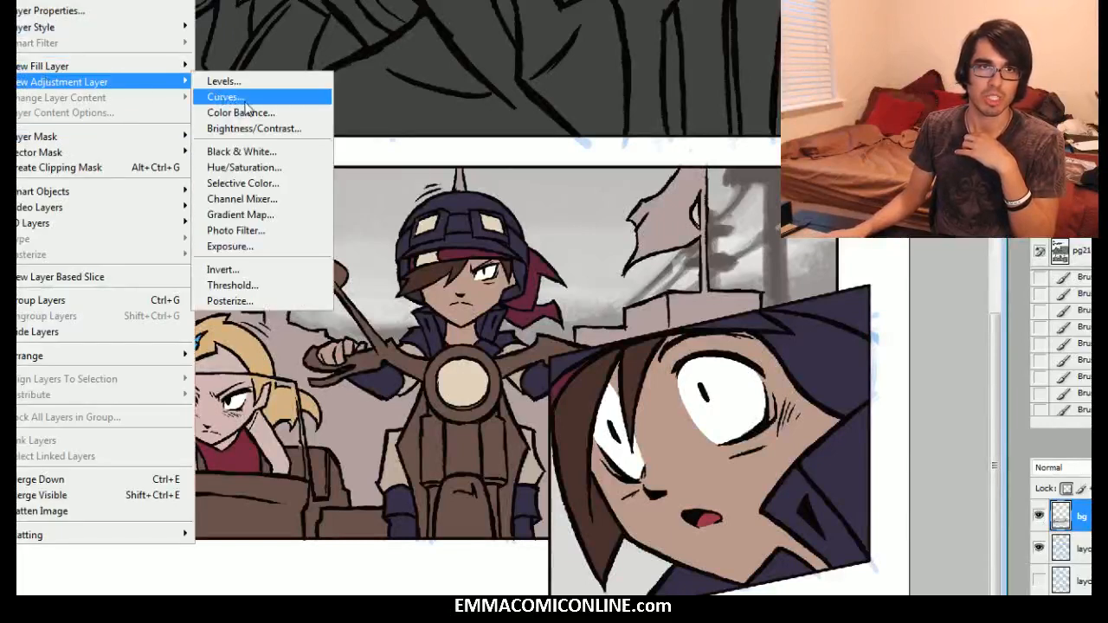
left_click(251, 215)
left_click(545, 174)
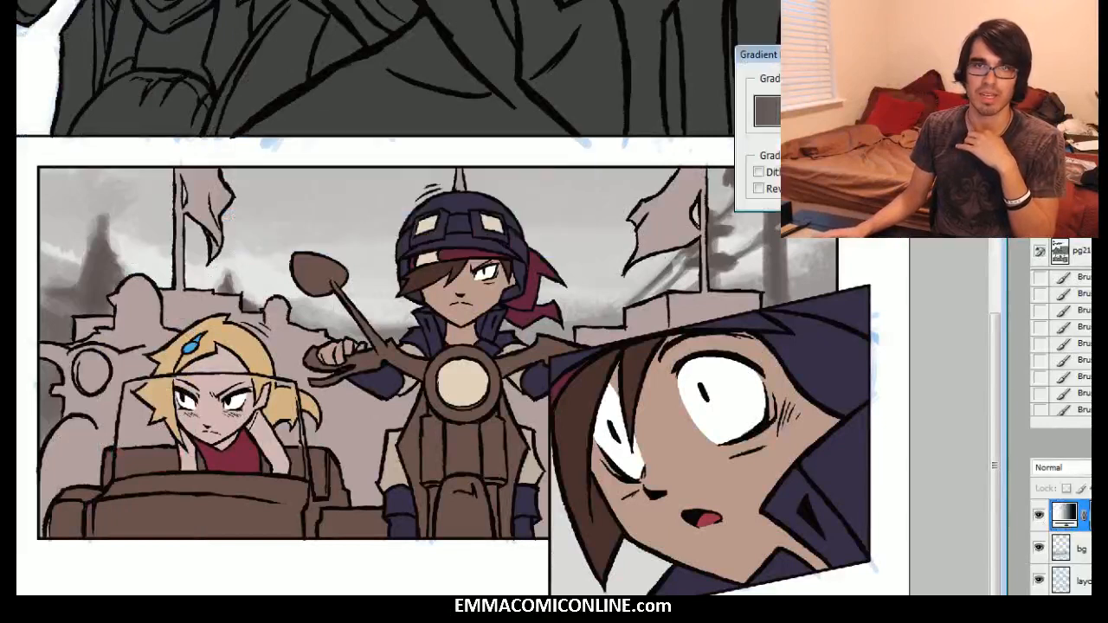
left_click(779, 110)
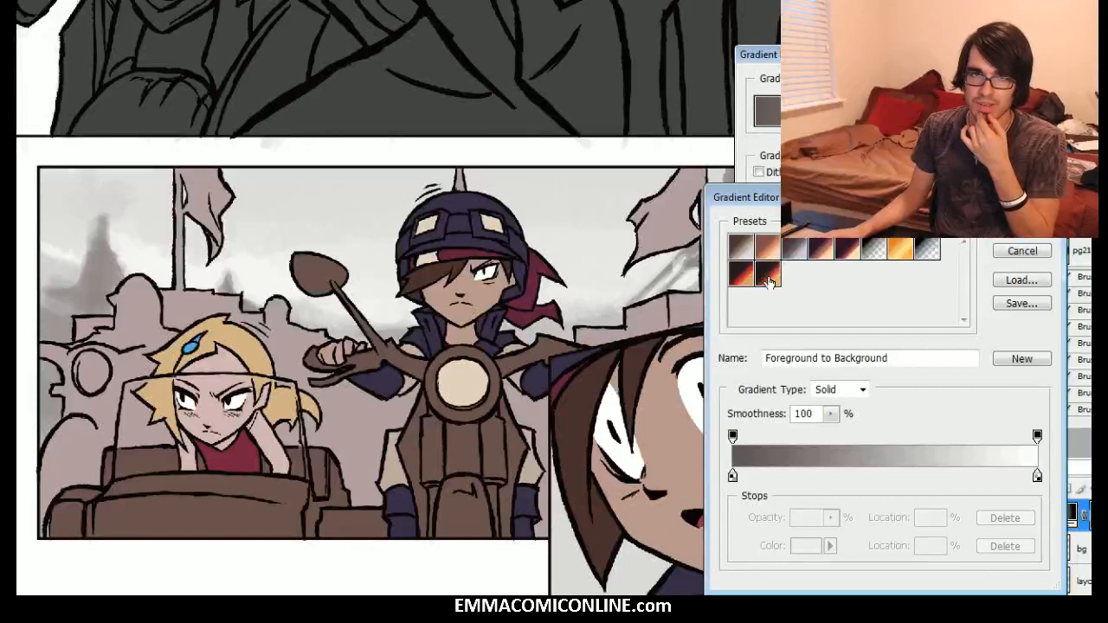
Step: Compare the two custom sunset gradient presets and apply the second one, running from near-black through red and orange to yellow
left_click(768, 277)
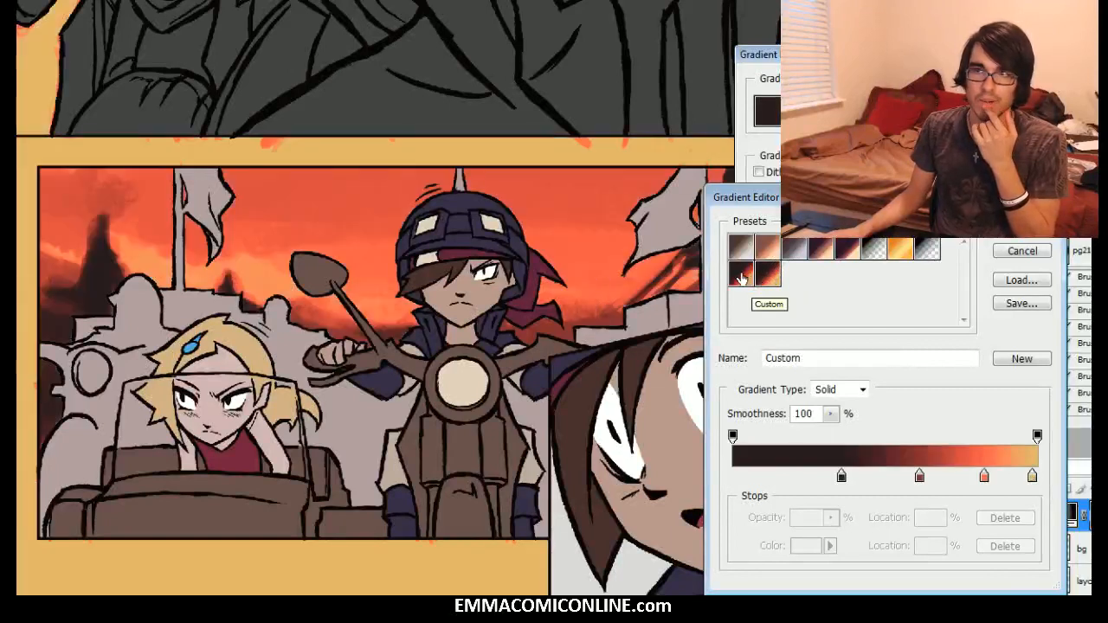
left_click_drag(848, 198, 788, 208)
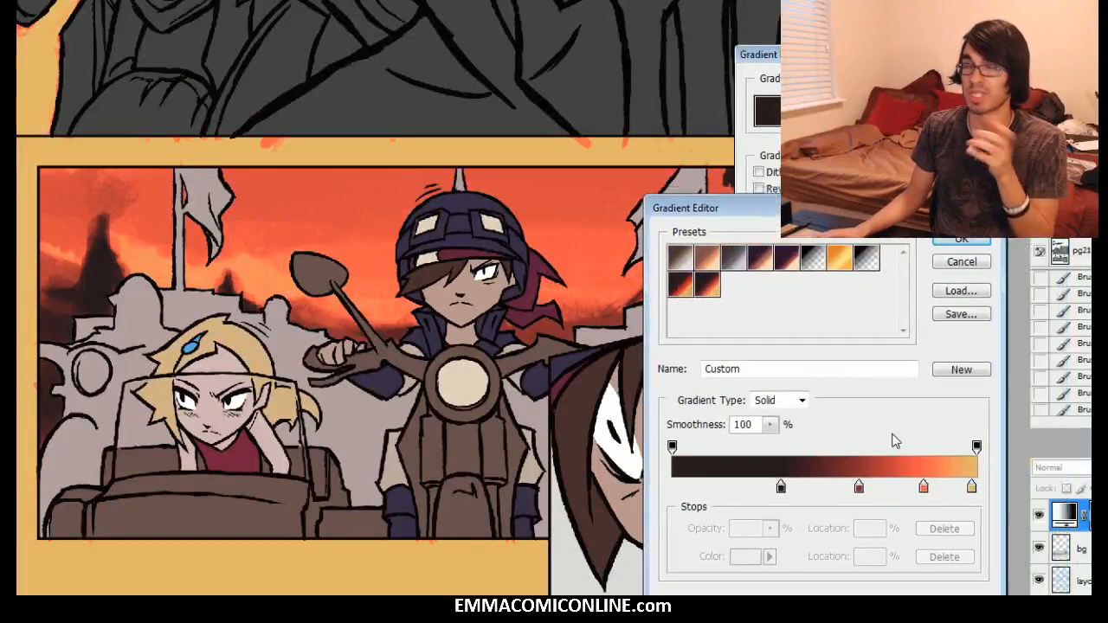
left_click(680, 286)
left_click(709, 284)
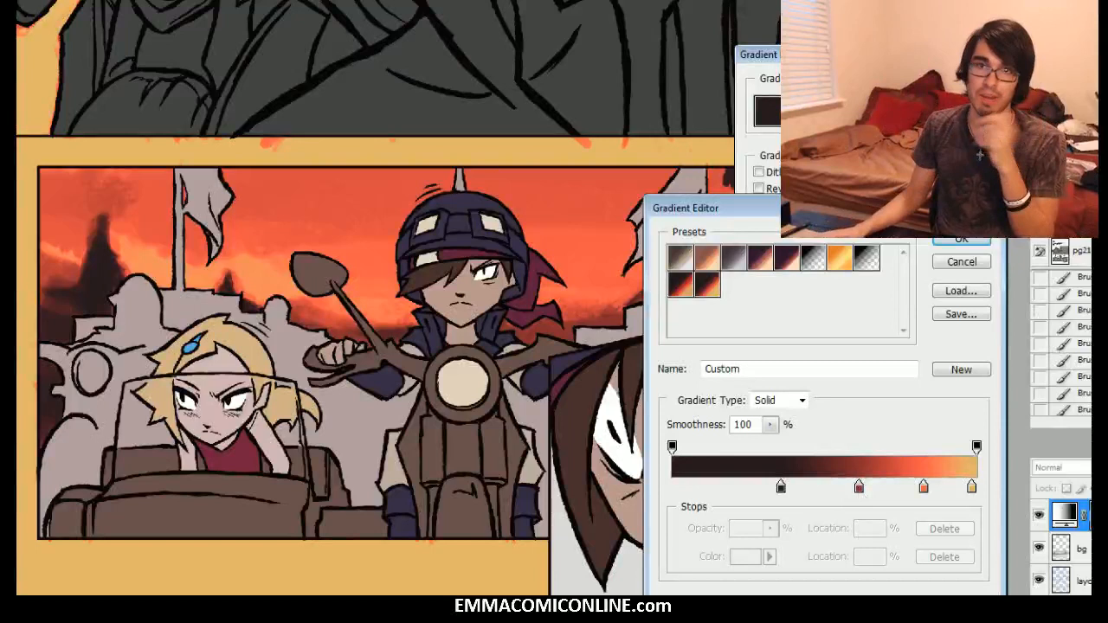
left_click(960, 242)
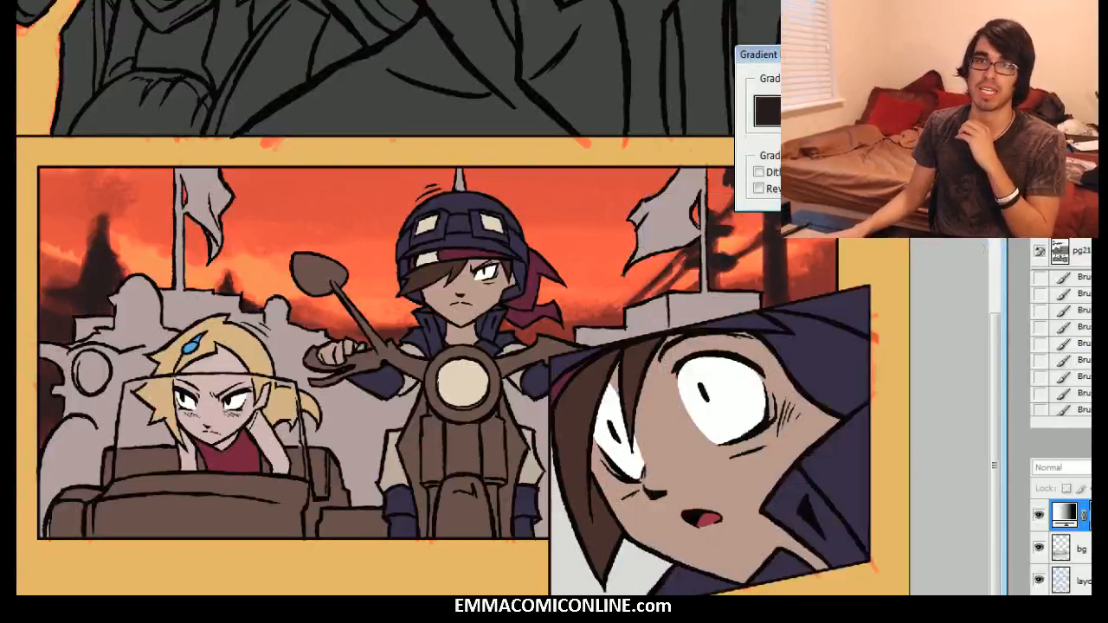
key("Return")
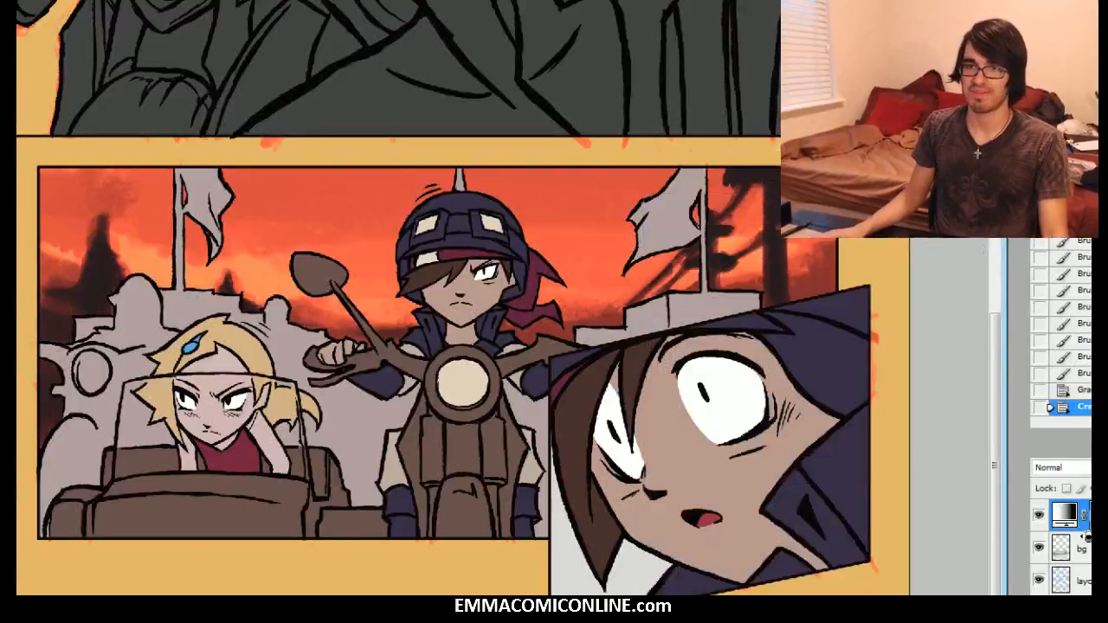
Step: Clip the Gradient Map adjustment layer to the bg layer so it recolors only the grayscale background
left_click(1080, 530, "alt")
scroll(1081, 575, "down", 3)
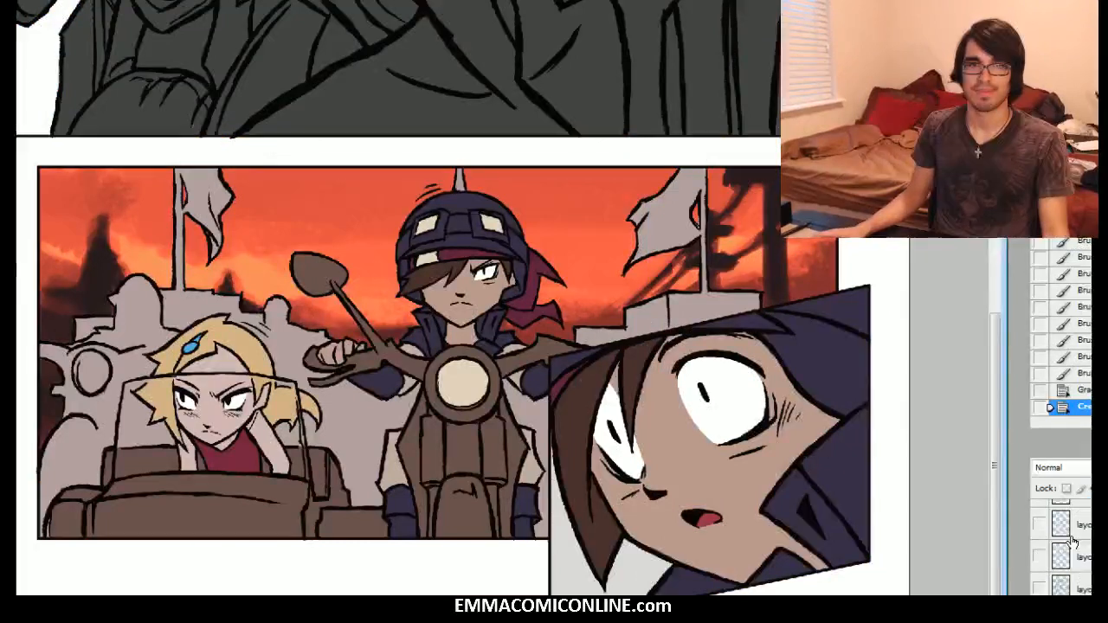
scroll(1082, 537, "up", 2)
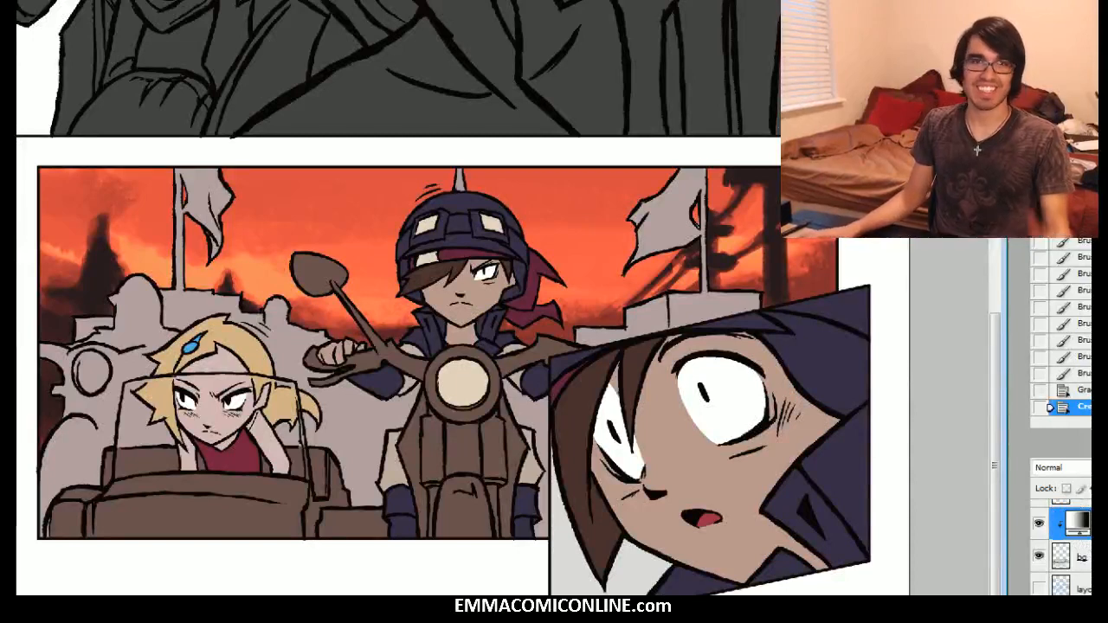
Step: Arrange the pg21 and pg19 documents side by side and frame pg19's laughing character panel as color reference
key("ctrl+minus")
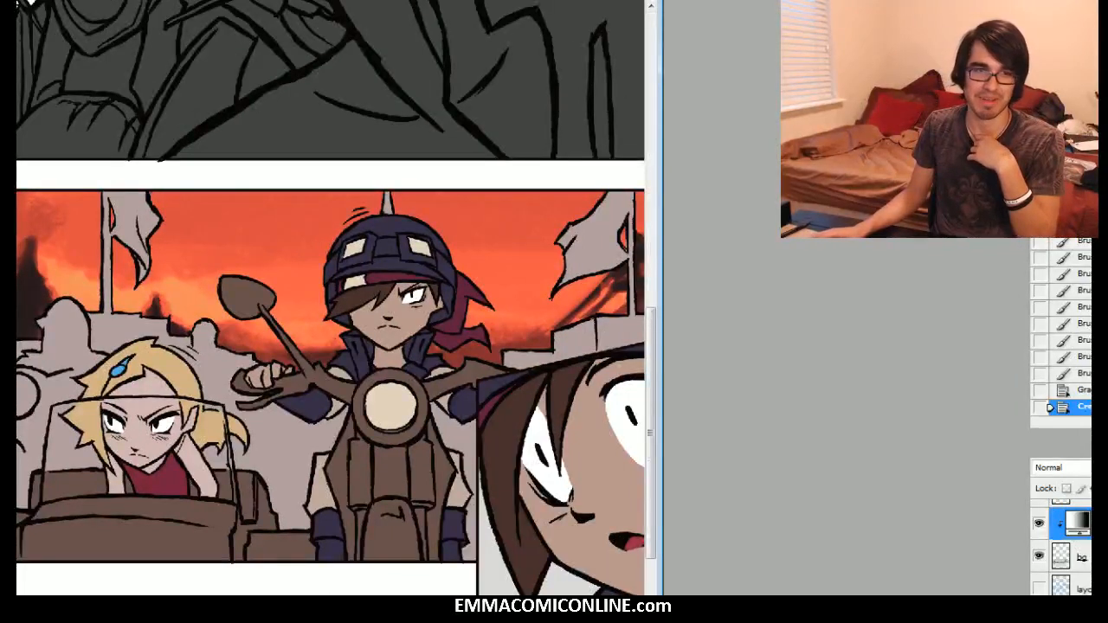
left_click_drag(866, 389, 775, 304)
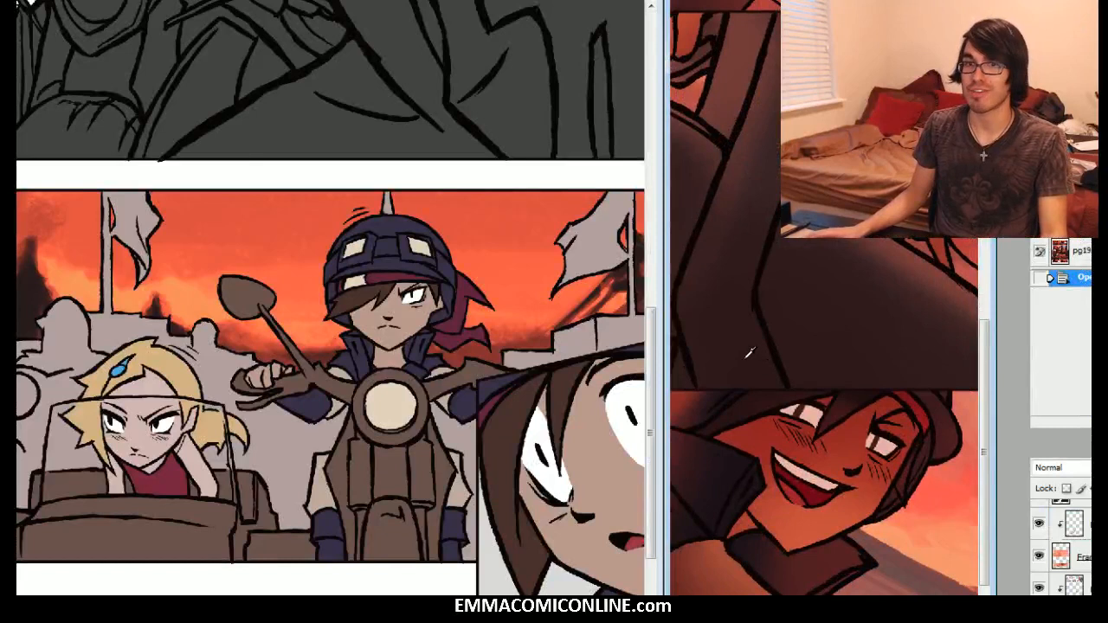
left_click_drag(813, 363, 859, 350)
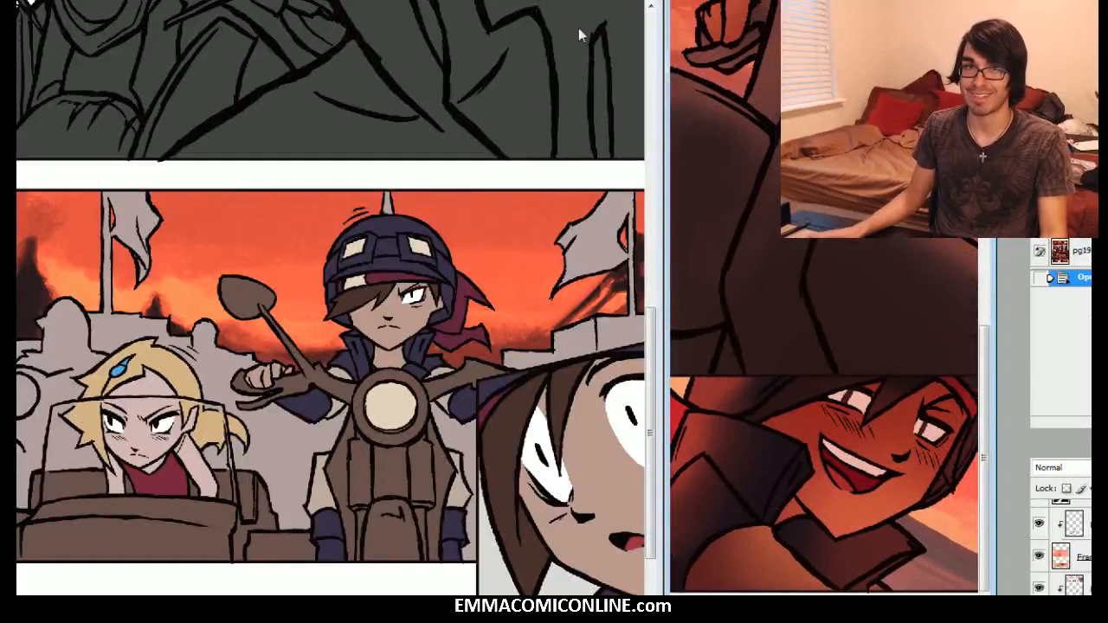
Step: In pg21, lock the motorcycle and sidecar color layer's transparent pixels and fill it with the dark brown foreground color
left_click(562, 4)
scroll(1061, 547, "down", 2)
scroll(1061, 547, "down", 4)
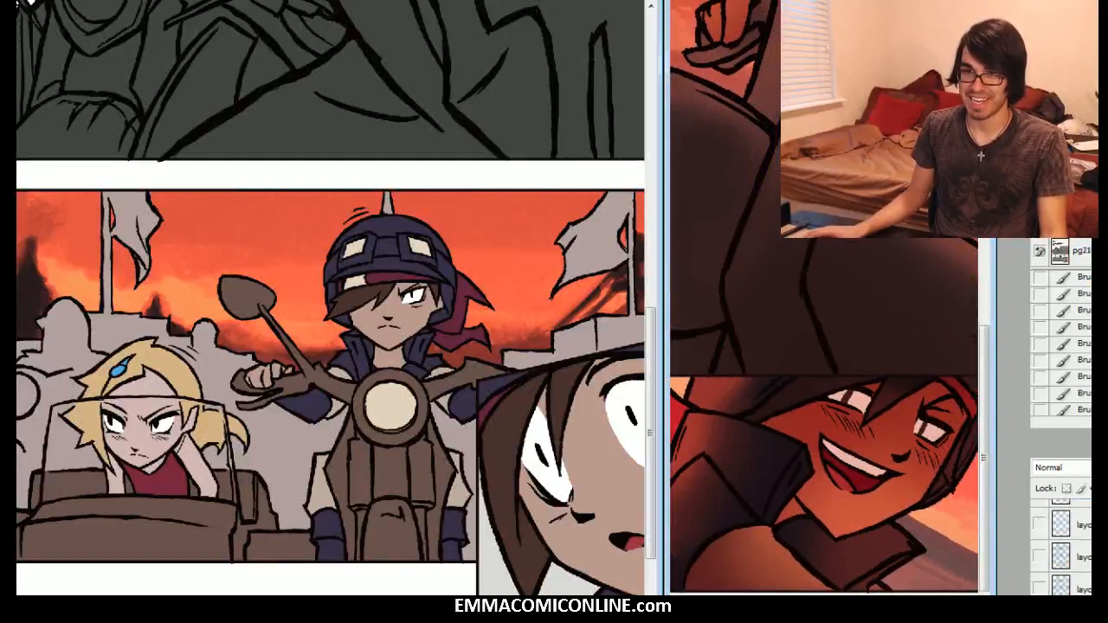
scroll(1061, 547, "down", 3)
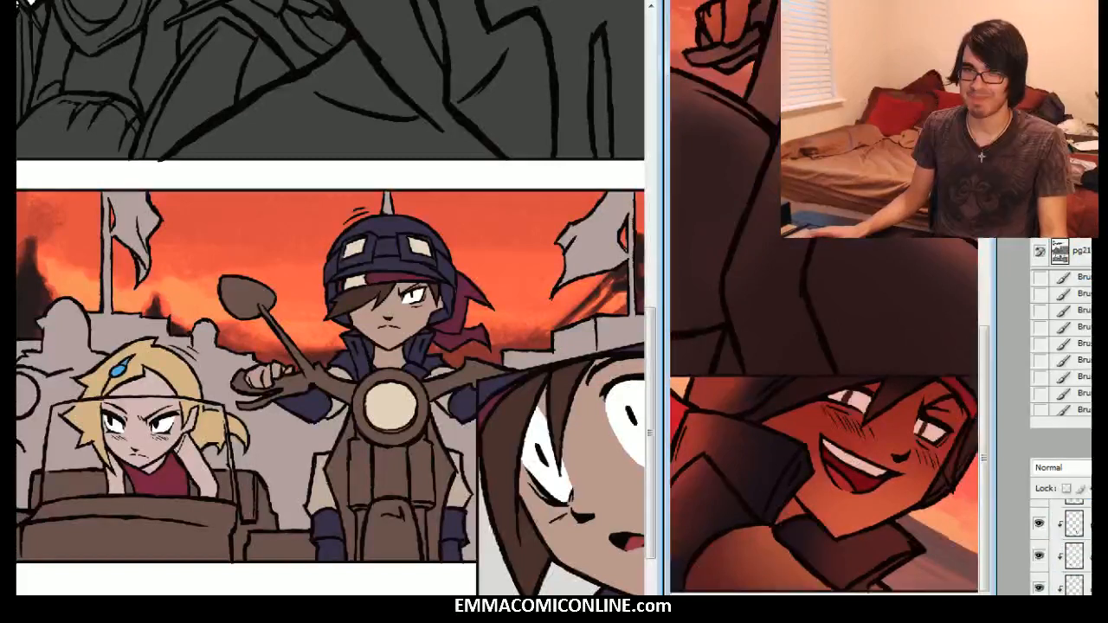
scroll(1071, 536, "up", 3)
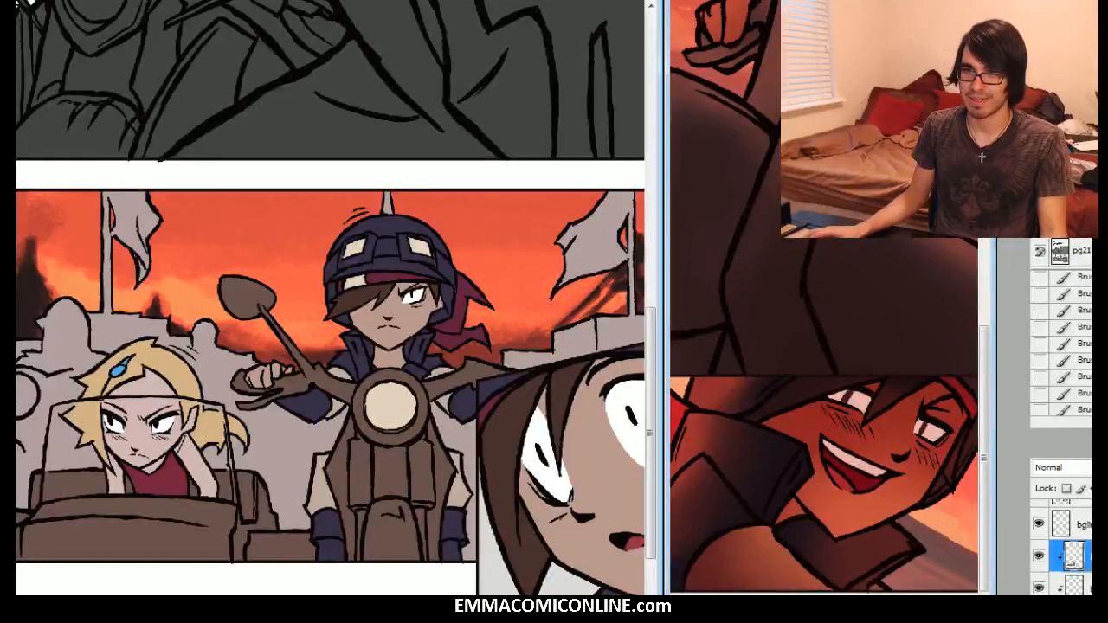
left_click(1085, 585)
left_click(1066, 489)
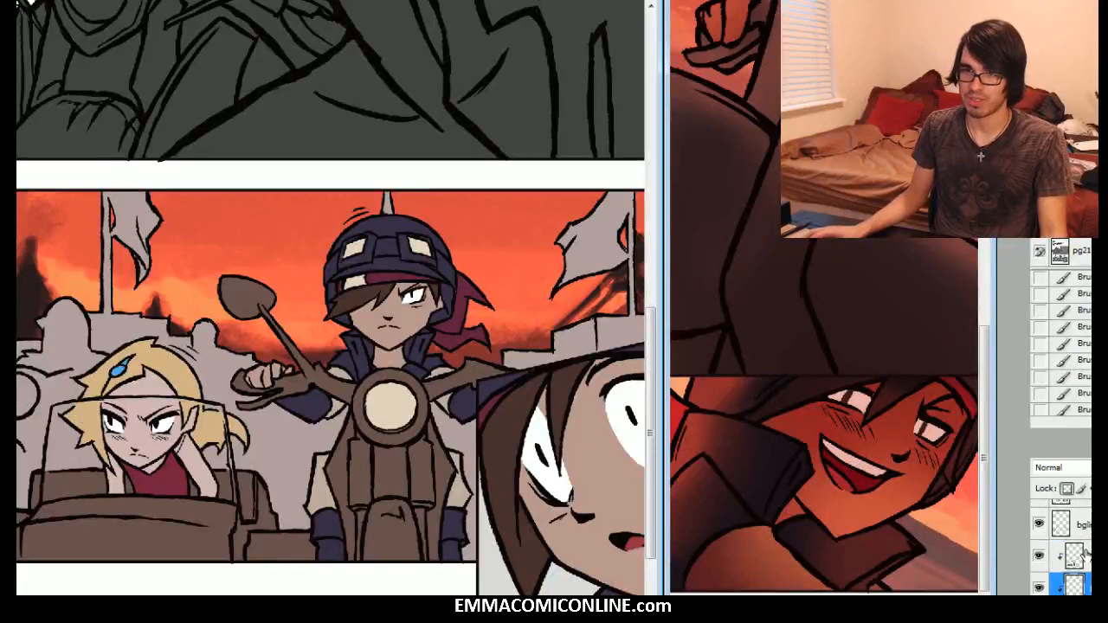
left_click(1085, 605)
left_click(1073, 557)
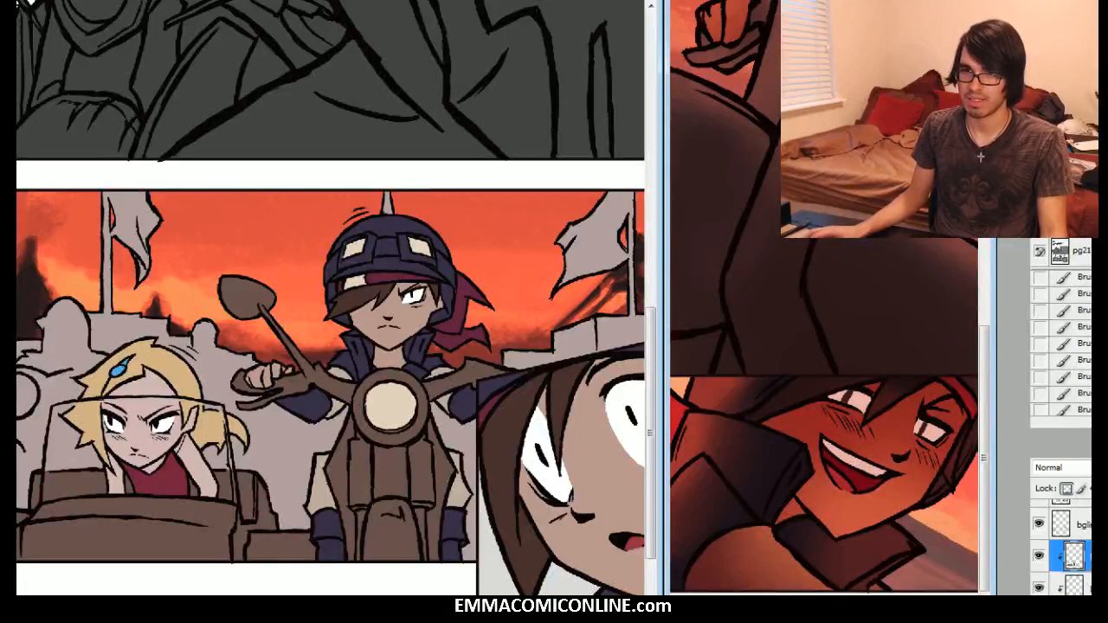
key("shift+F5")
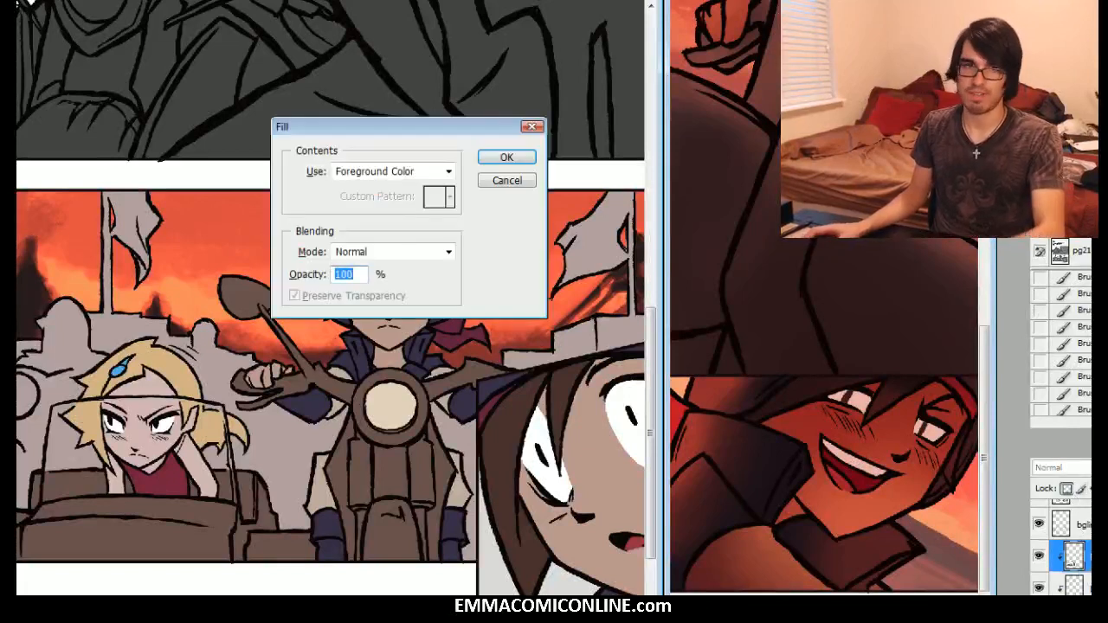
key("Return")
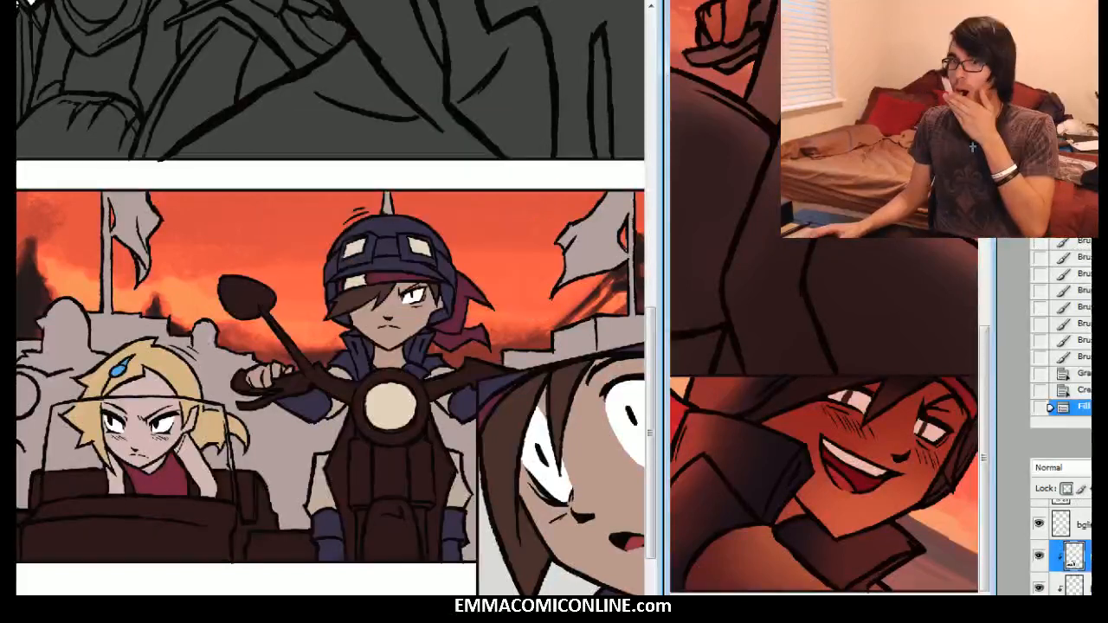
Step: Go through the other clipped flat color layers and lock the transparent pixels of each one
scroll(1070, 545, "down", 2)
left_click(1076, 585)
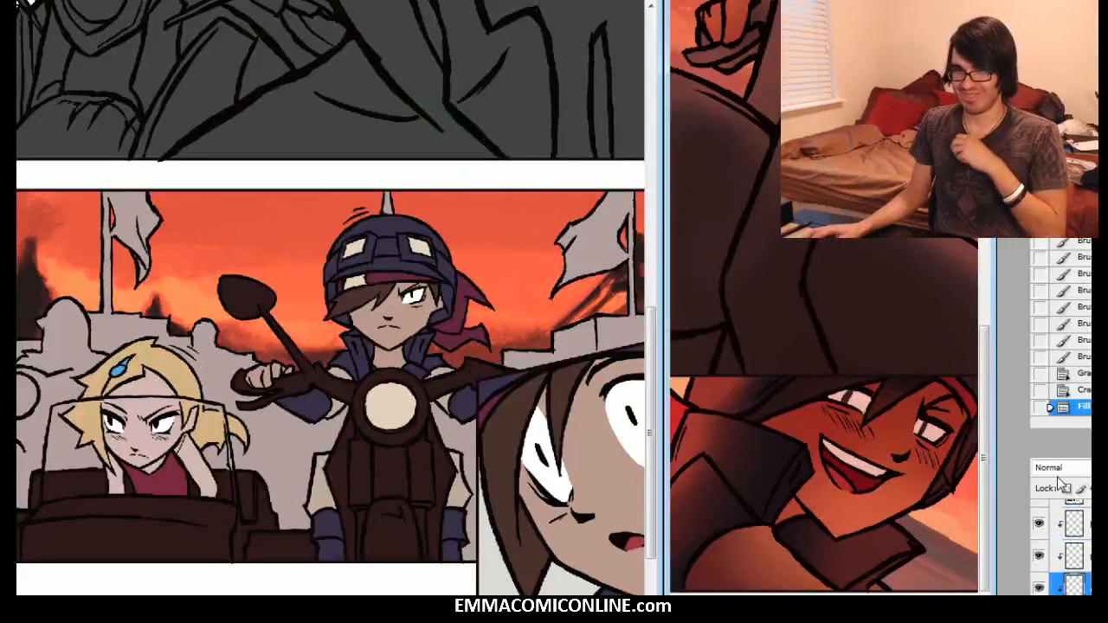
left_click(1081, 551)
left_click(1081, 585)
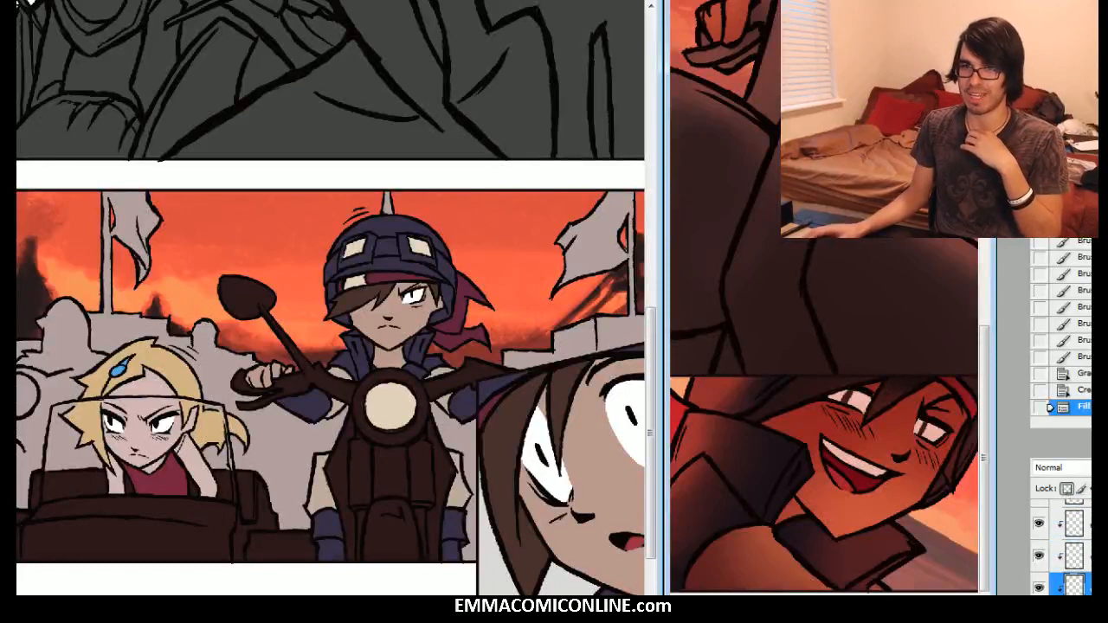
left_click(1082, 522)
left_click(1082, 556)
left_click(1082, 585)
left_click(1082, 555)
left_click(1081, 585)
left_click(1082, 556)
left_click(1082, 585)
left_click(1073, 555)
left_click(1073, 585)
left_click(1073, 556)
left_click(1073, 585)
left_click(1073, 556)
left_click(1082, 585)
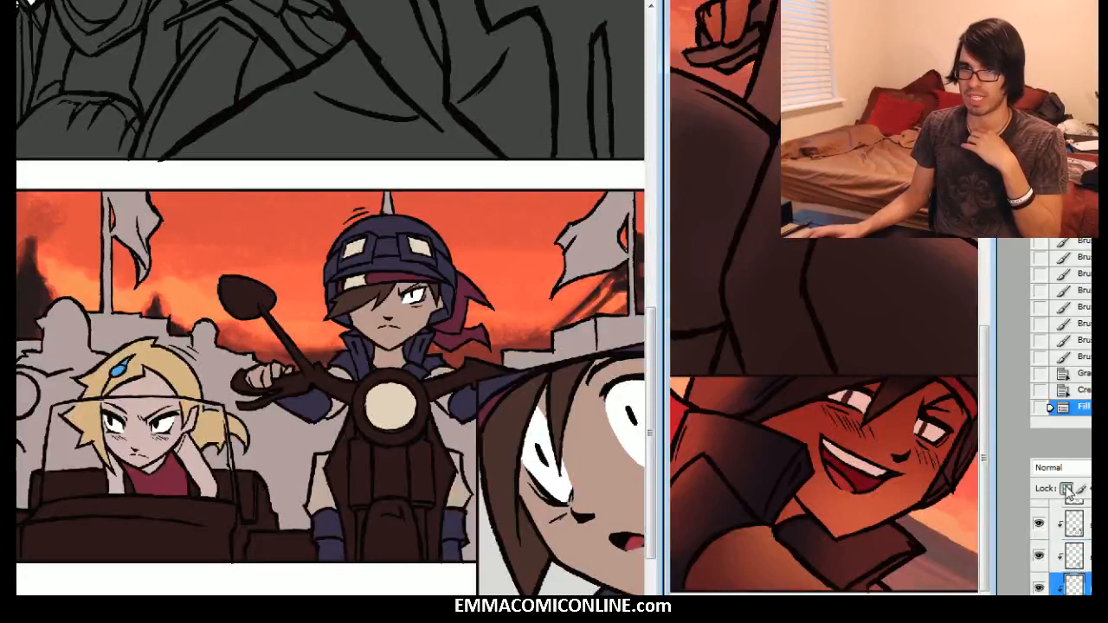
key("alt+bracketleft")
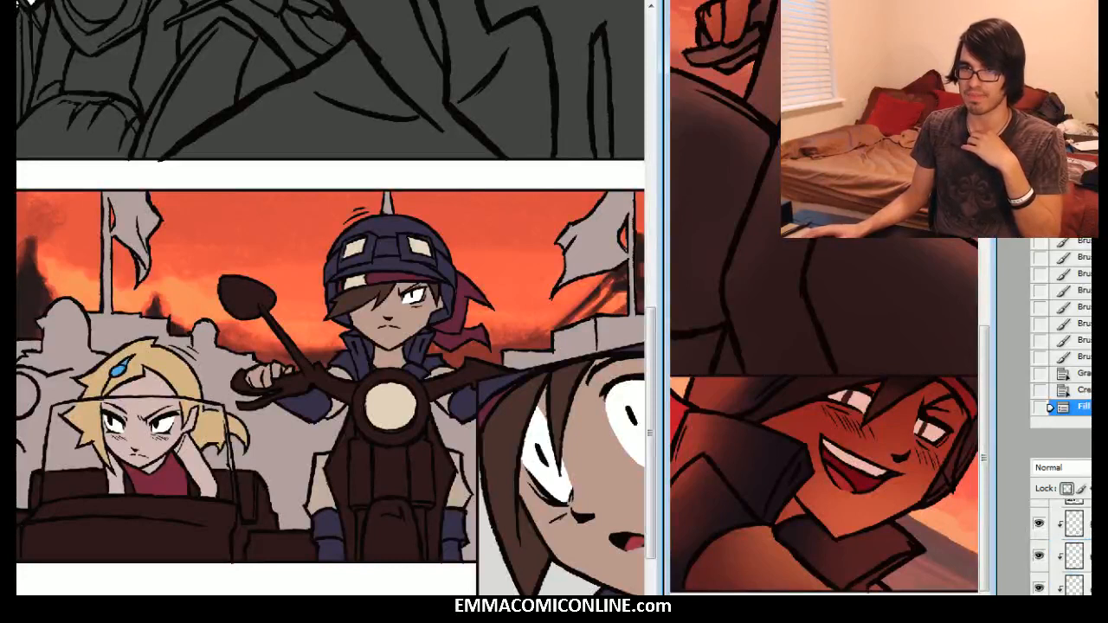
scroll(1073, 537, "up", 2)
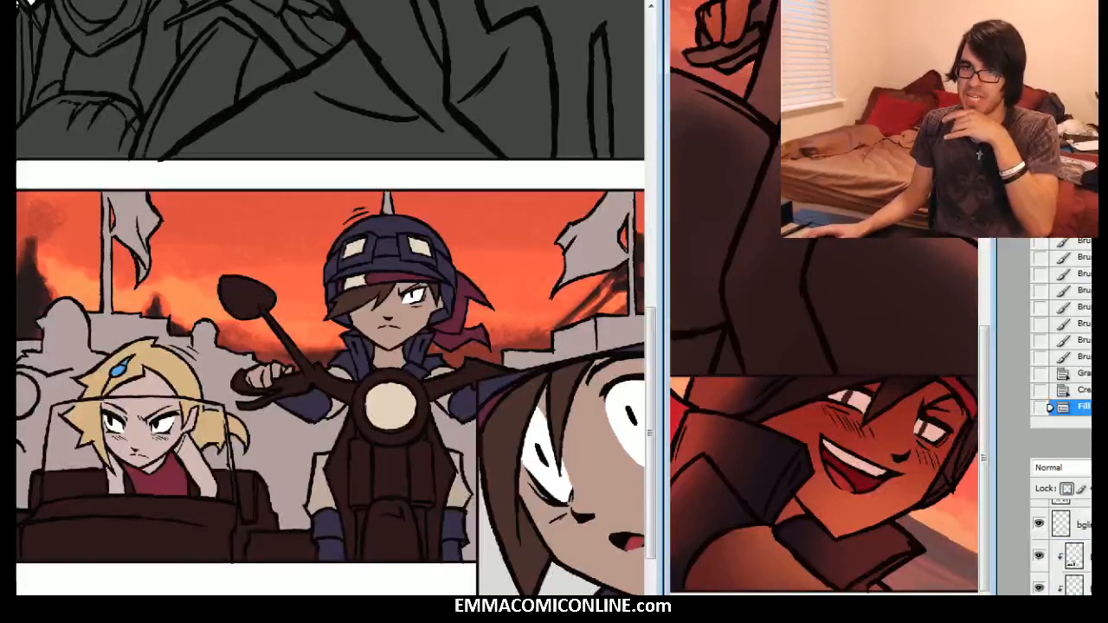
Step: Fill the bandana layer, followed by the tong layer, with red foreground colors matching the pg19 reference
left_click(1082, 585)
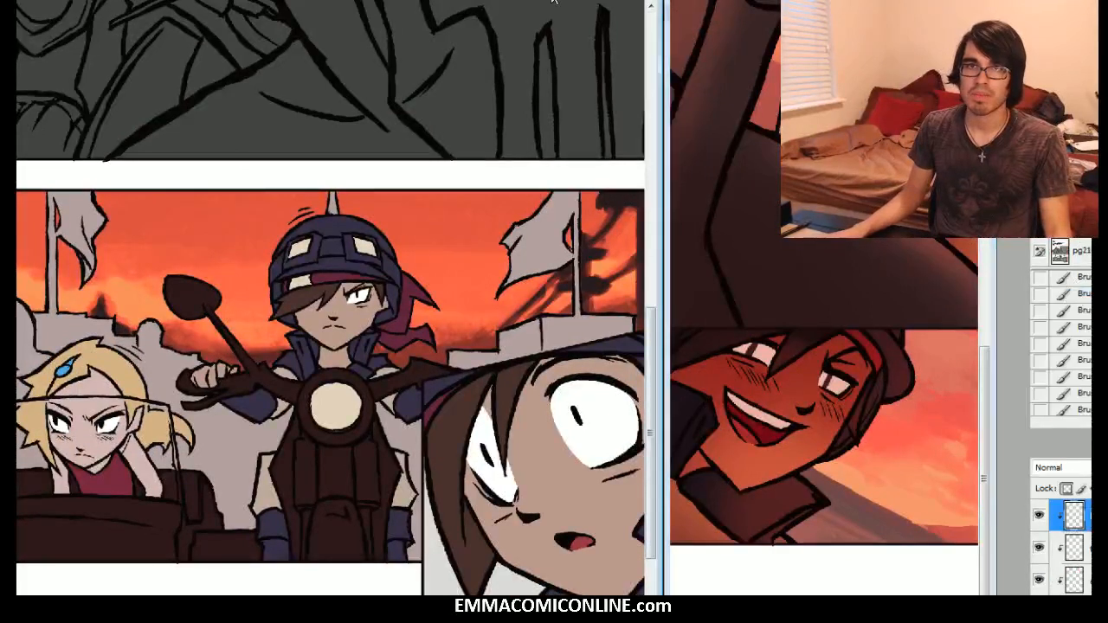
key("shift+F5")
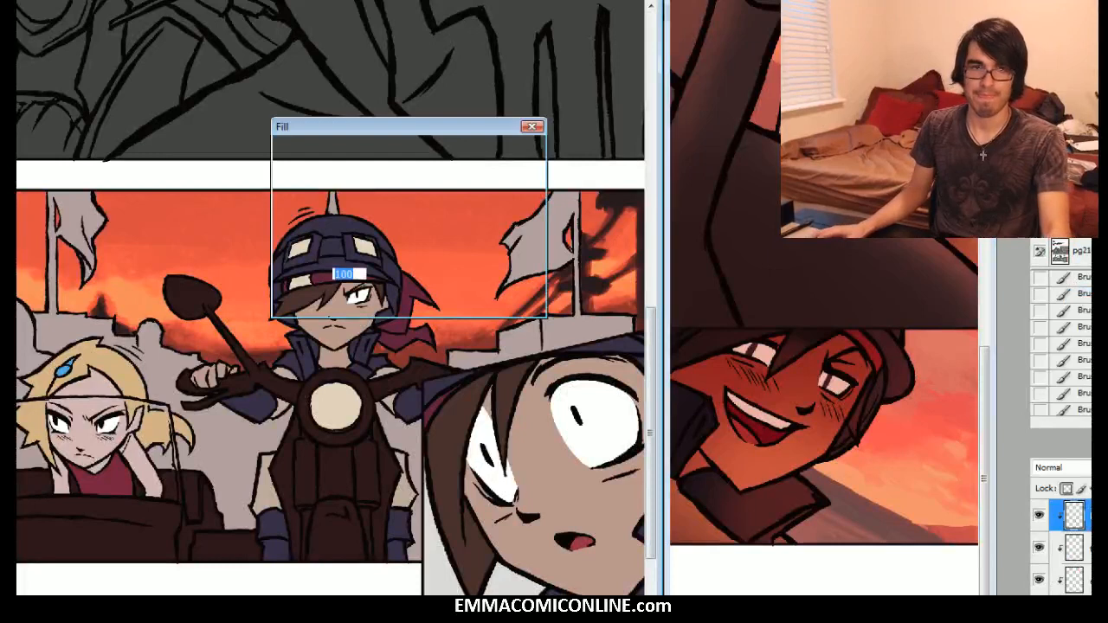
key("Return")
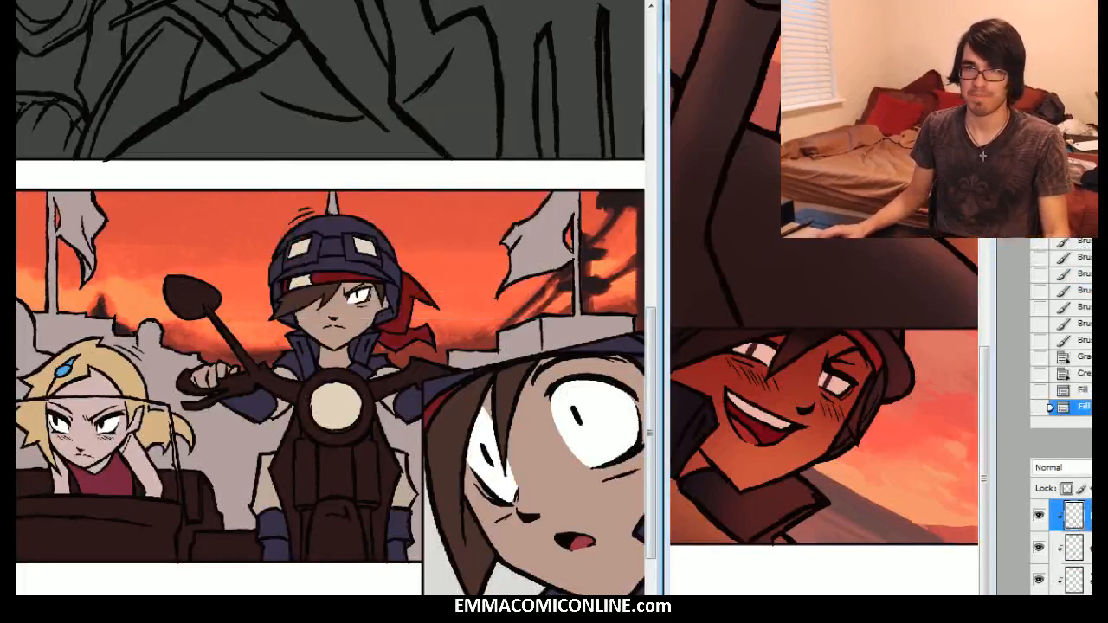
left_click(1075, 544)
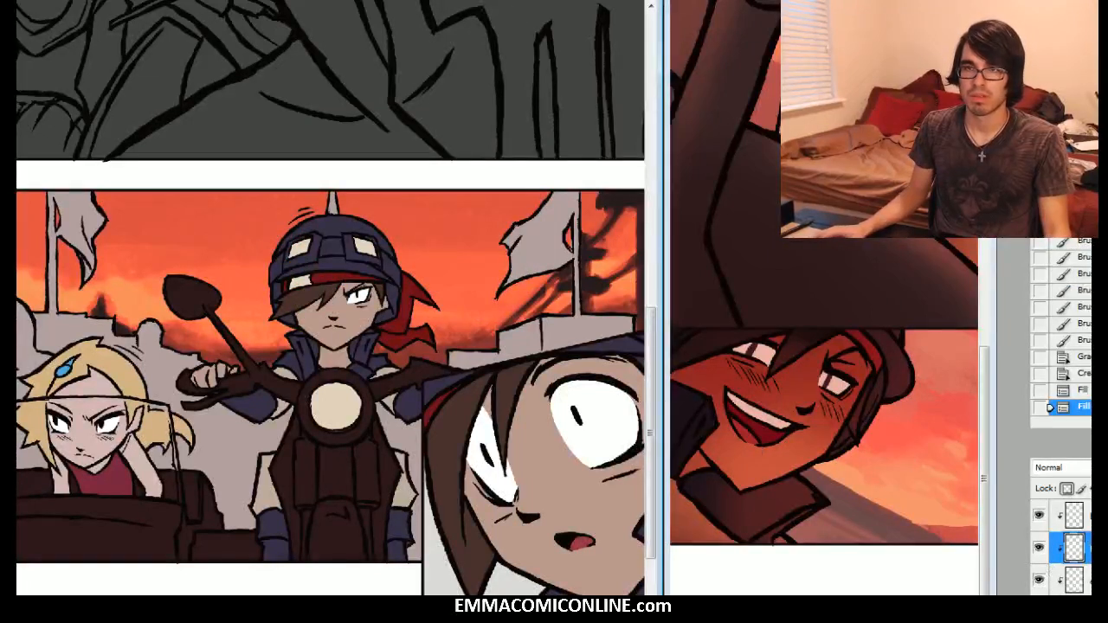
key("shift+F5")
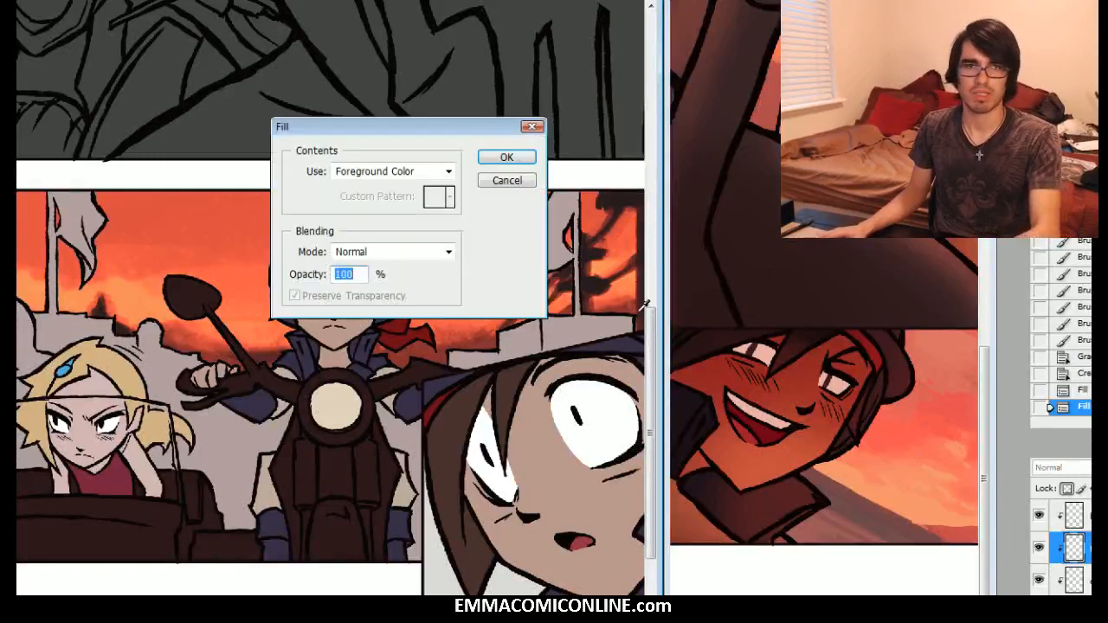
key("Return")
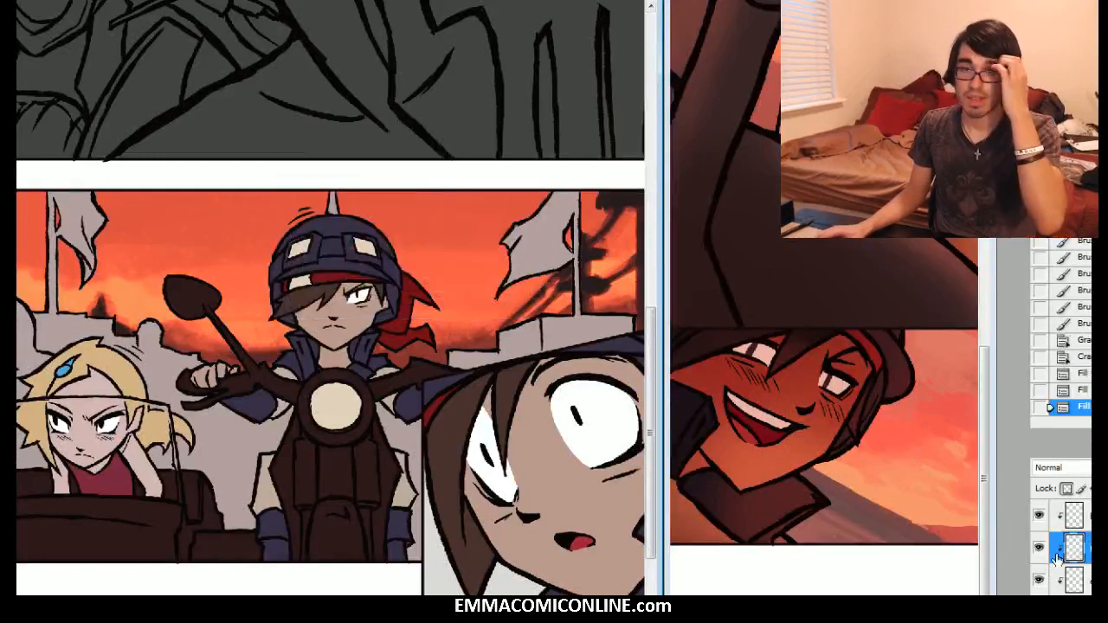
Step: Fill the eyes layer with a pale pink foreground color to tint the characters' eye whites
left_click(1082, 579)
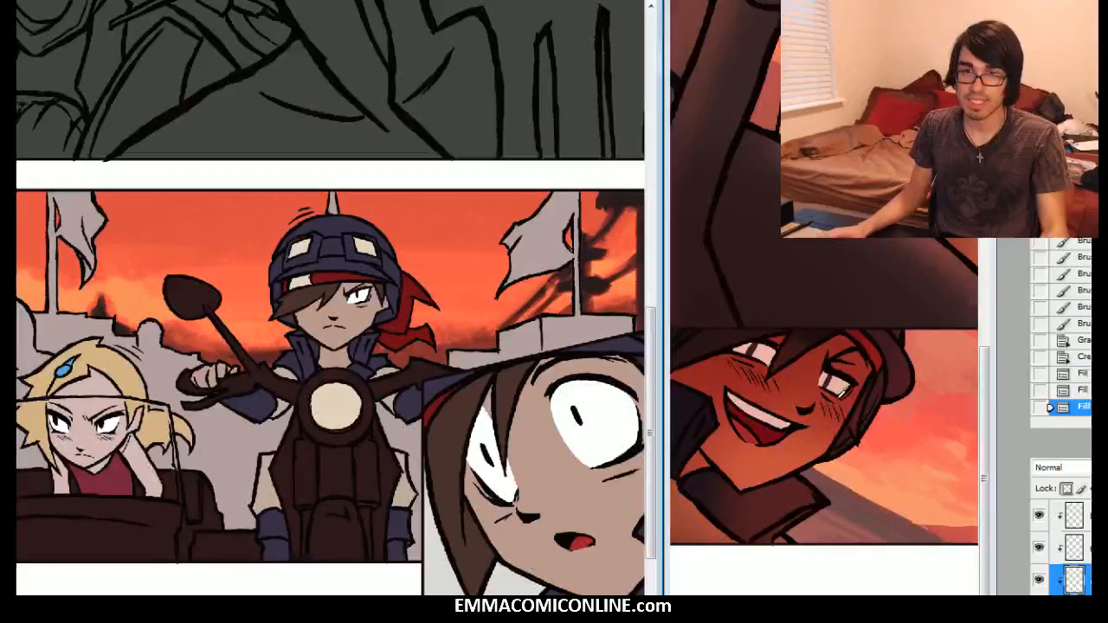
key("shift+F5")
key("Return")
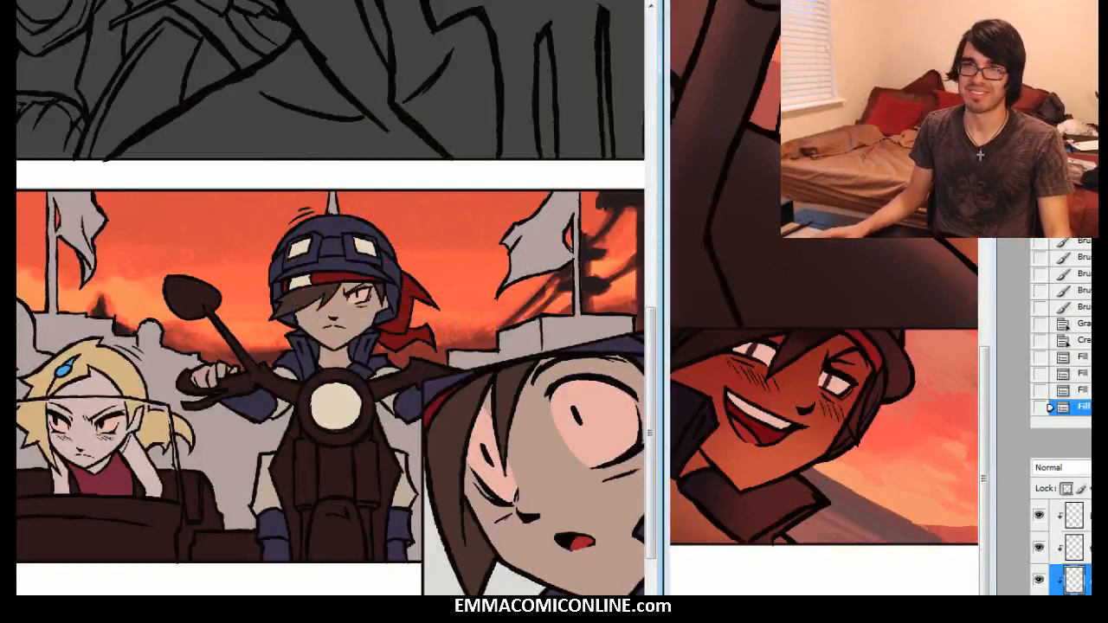
left_click_drag(329, 346, 288, 257)
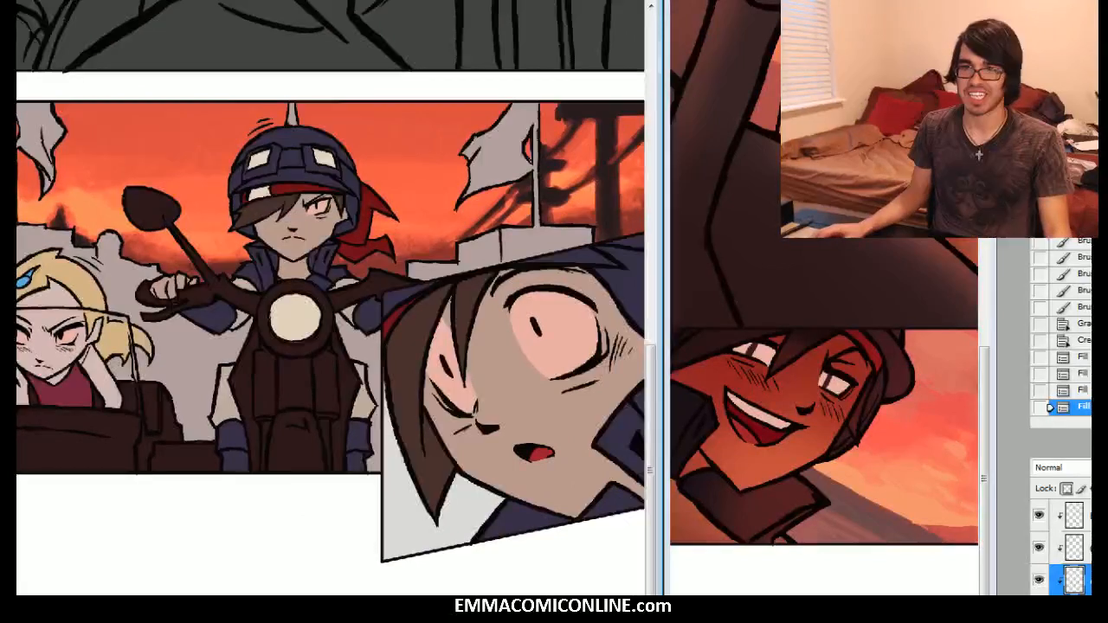
Step: Select the white layer below the eyes layer and toggle the side panels off and back on
key("alt+[")
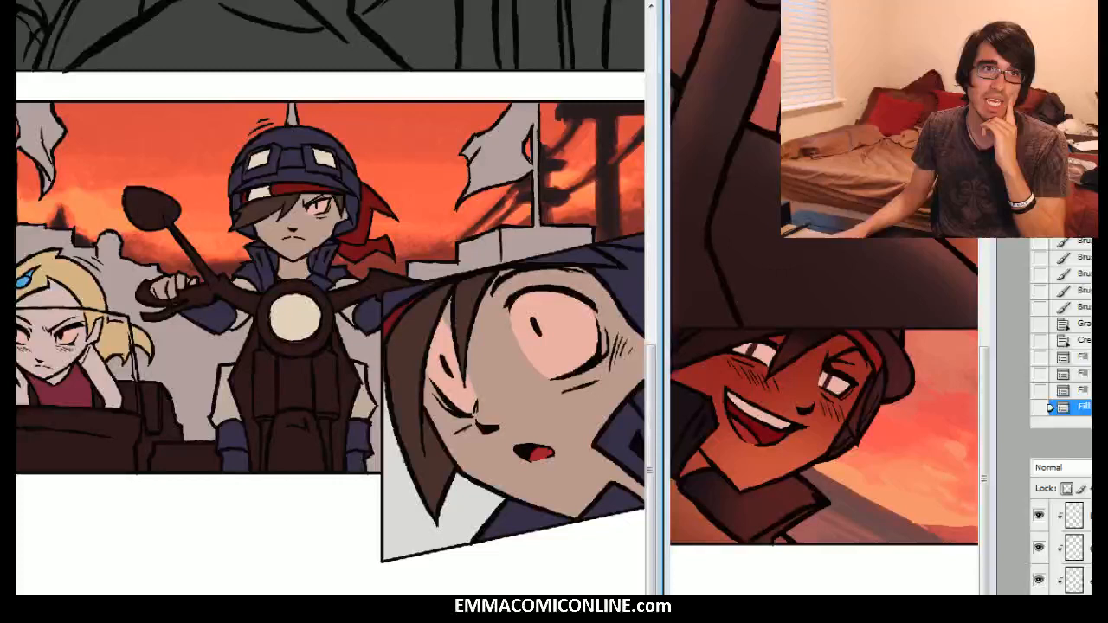
left_click_drag(330, 298, 371, 319)
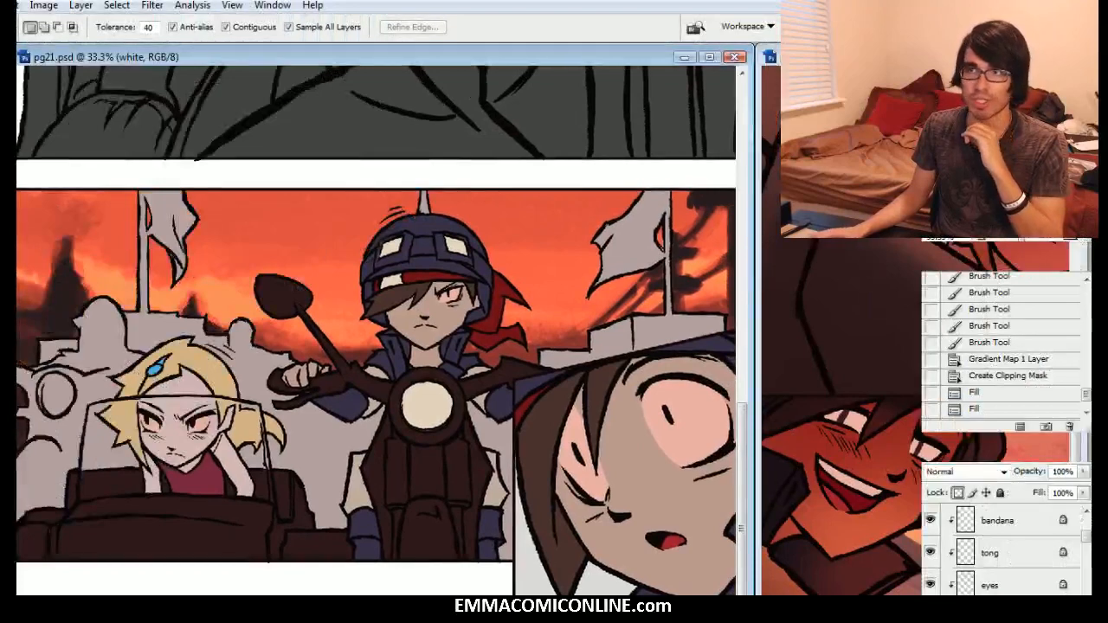
left_click_drag(398, 260, 260, 353)
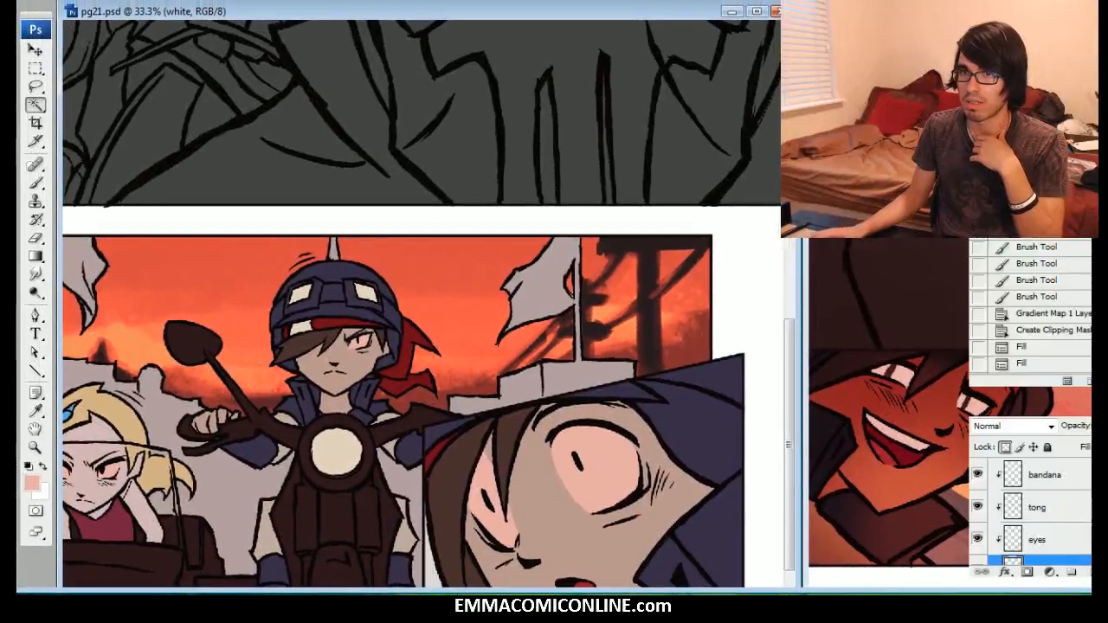
key("shift+Tab")
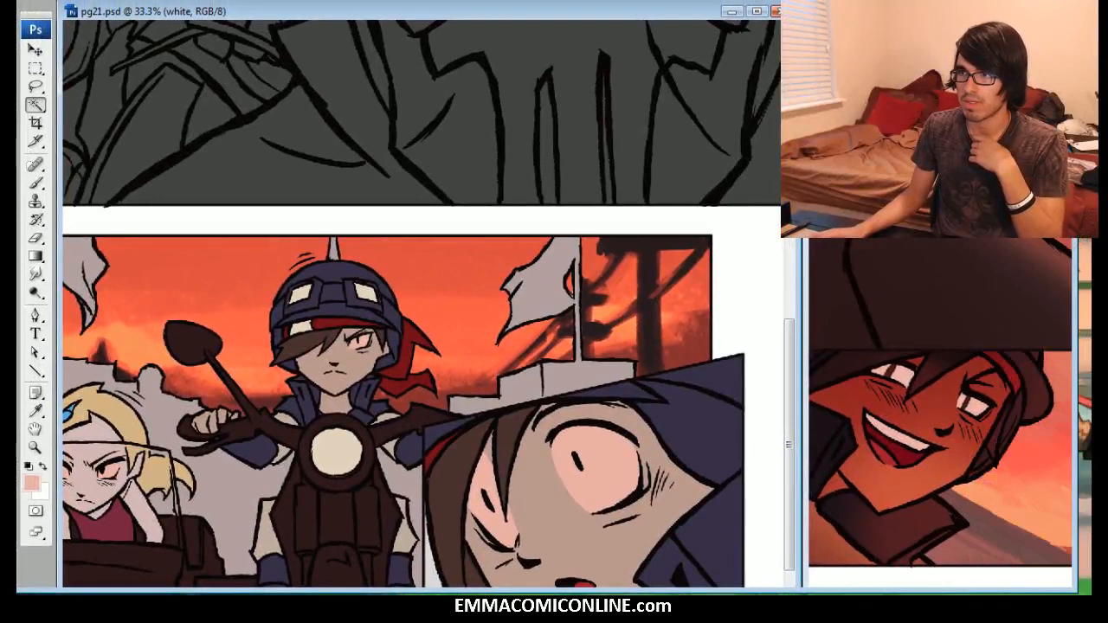
key("shift+Tab")
key("shift+Tab")
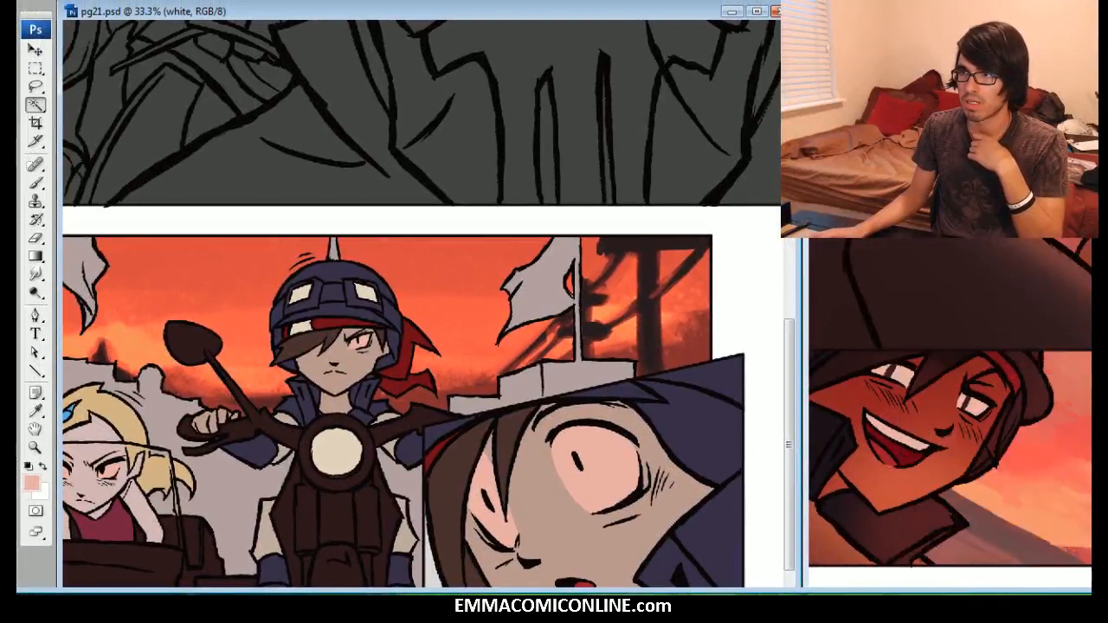
key("shift+Tab")
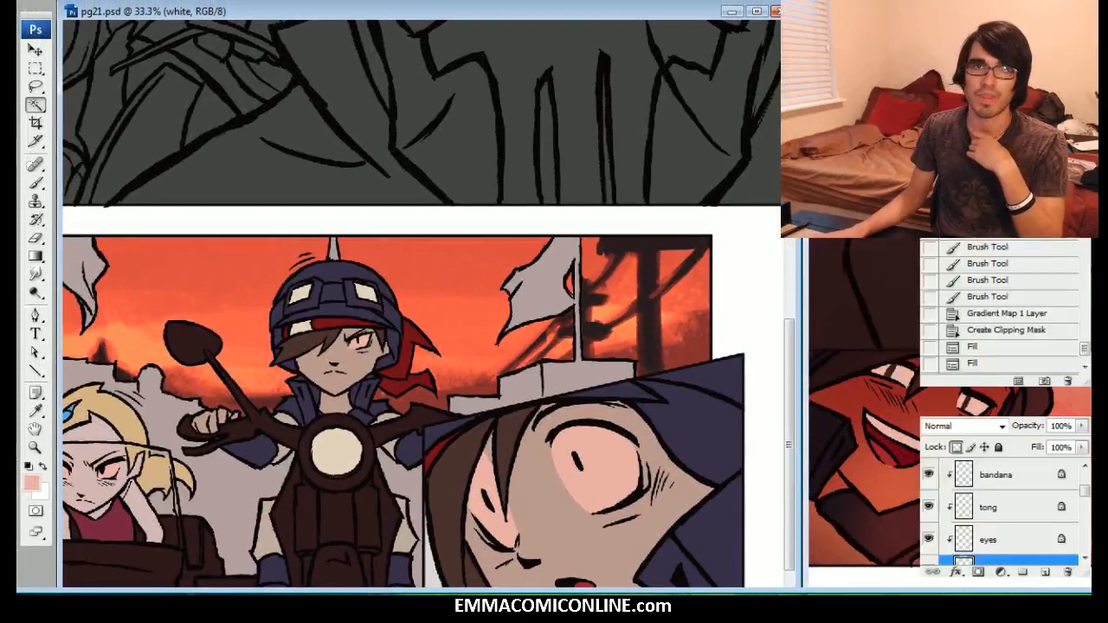
Step: Enlarge the pg21 window and select the white background around the masked riders with the Magic Wand at tolerance 40
left_click(757, 12)
scroll(468, 295, "up", 3)
left_click_drag(416, 8, 483, 383)
left_click_drag(176, 246, 198, 214)
left_click(187, 221)
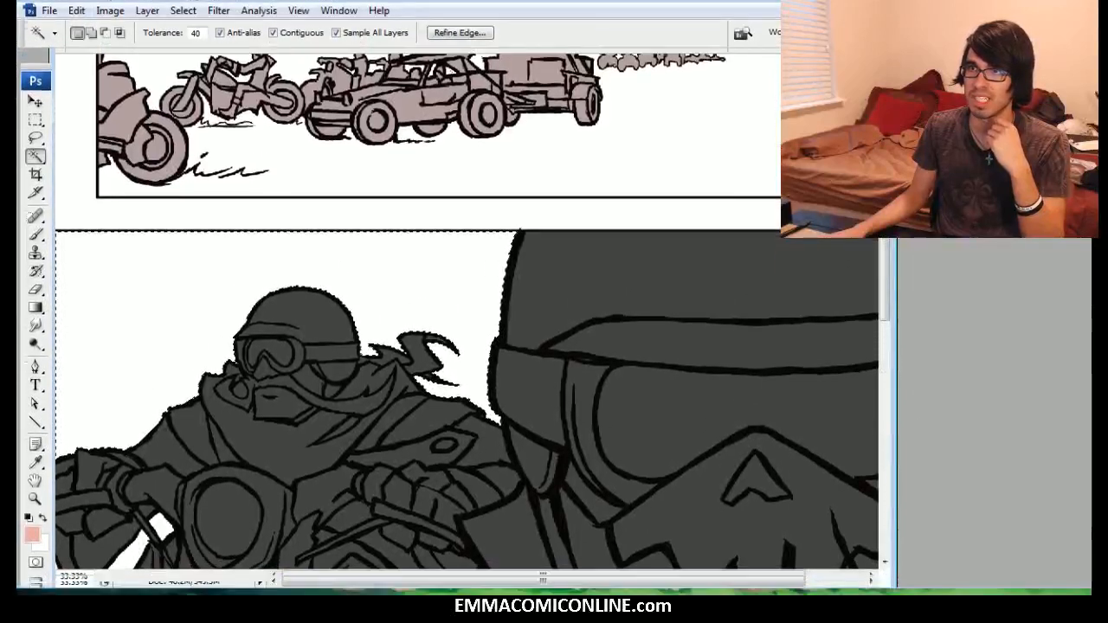
Step: Display the list of recorded actions, including the Fill action assigned to F4
left_click(333, 10)
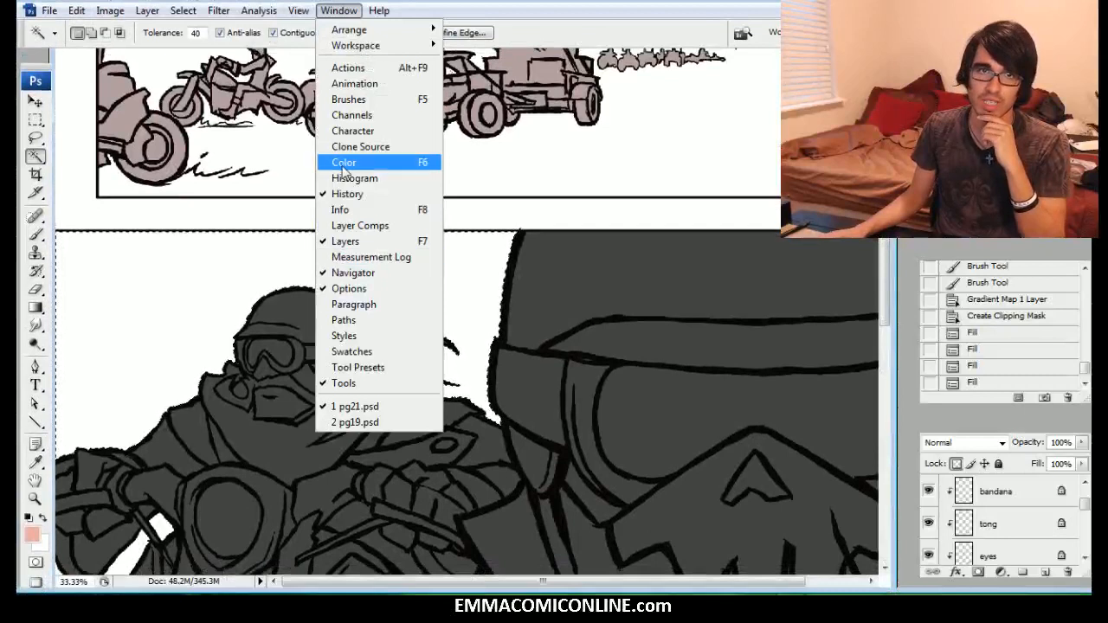
left_click(360, 70)
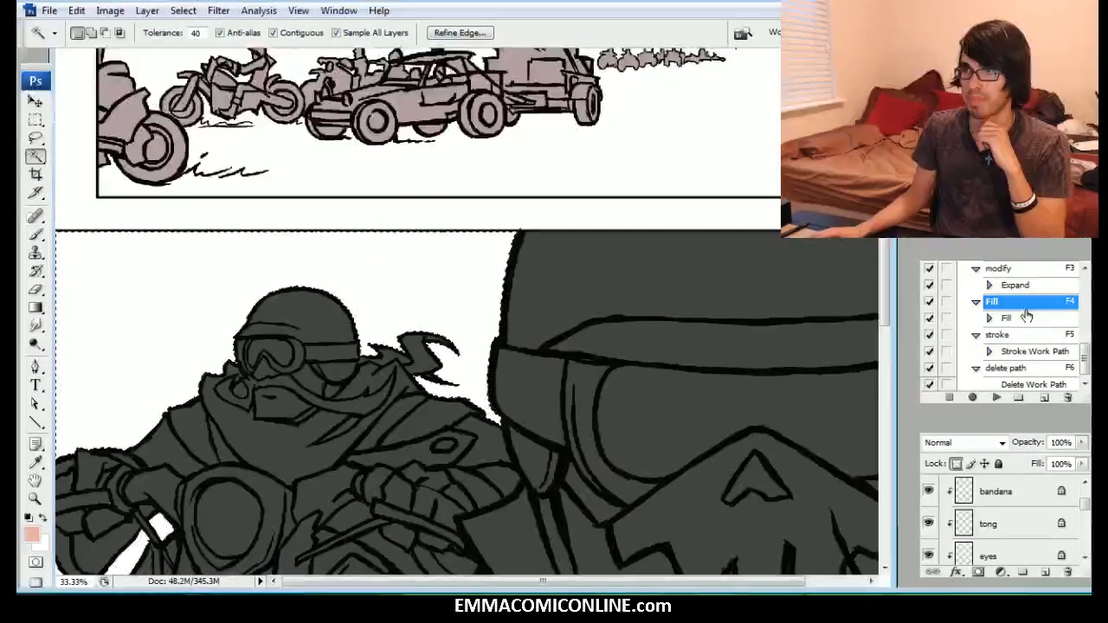
Step: Create an action named expand2 in the Default Actions set with no function key and start recording it
left_click_drag(1085, 363, 1087, 371)
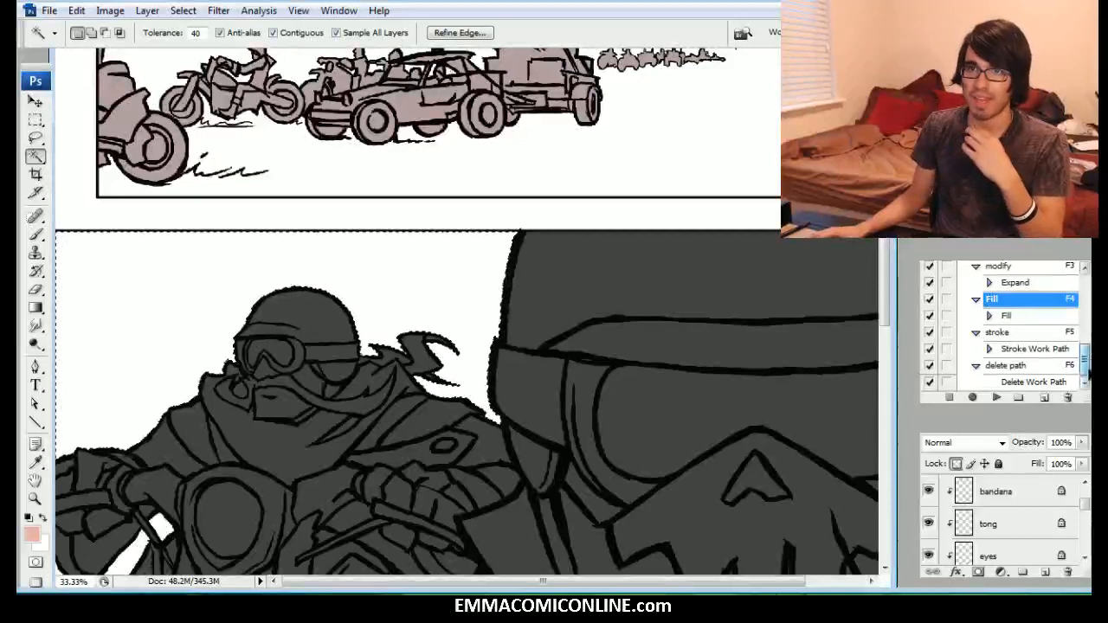
left_click(1044, 398)
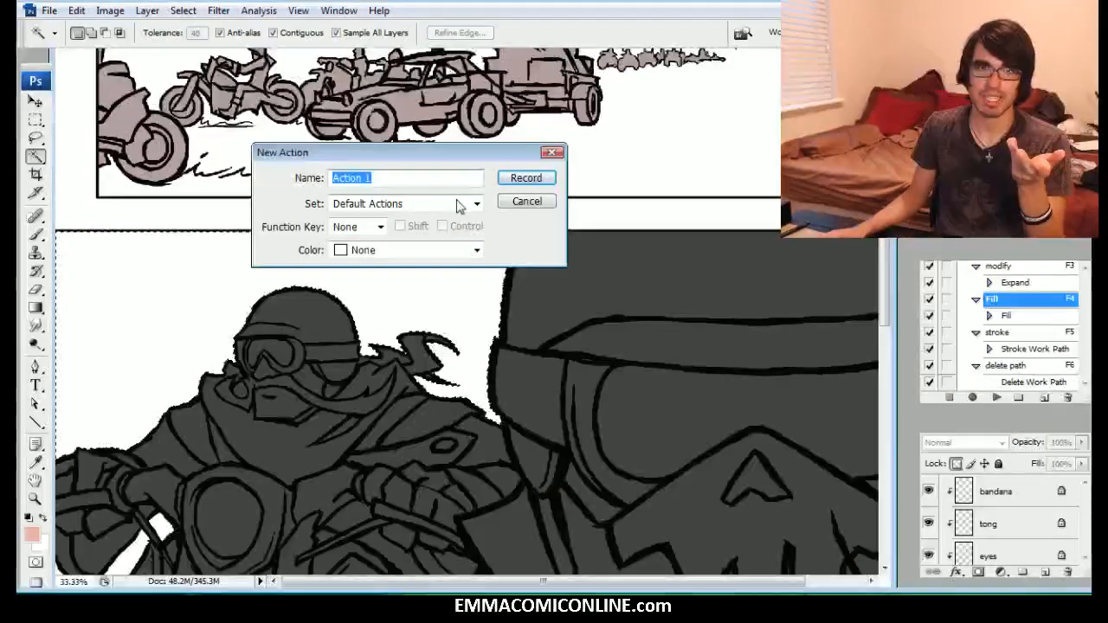
type("e")
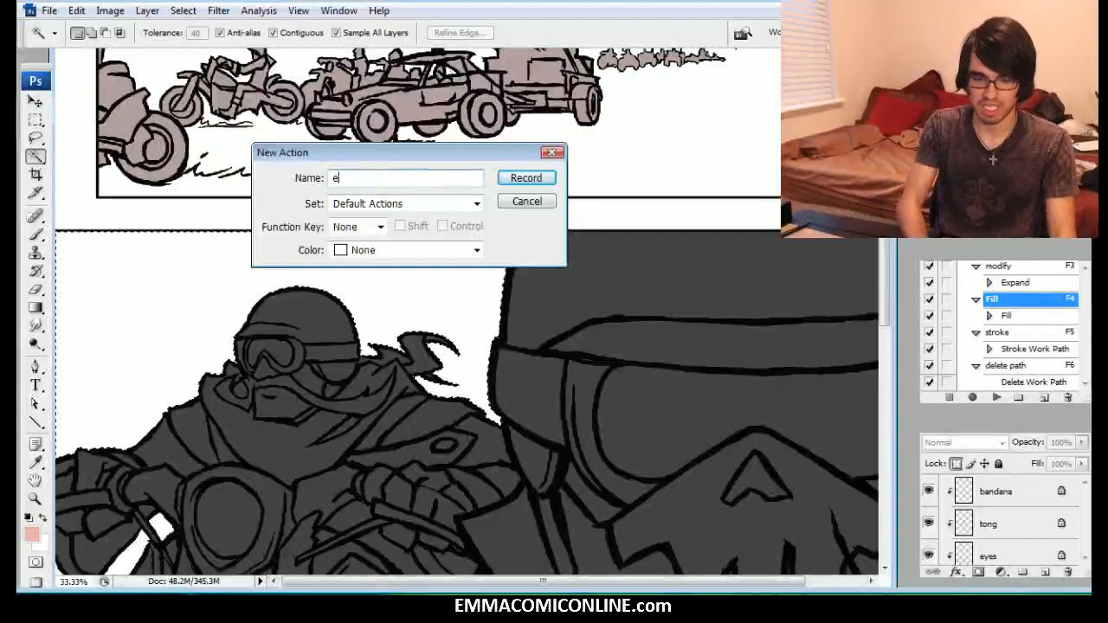
type("xpand2")
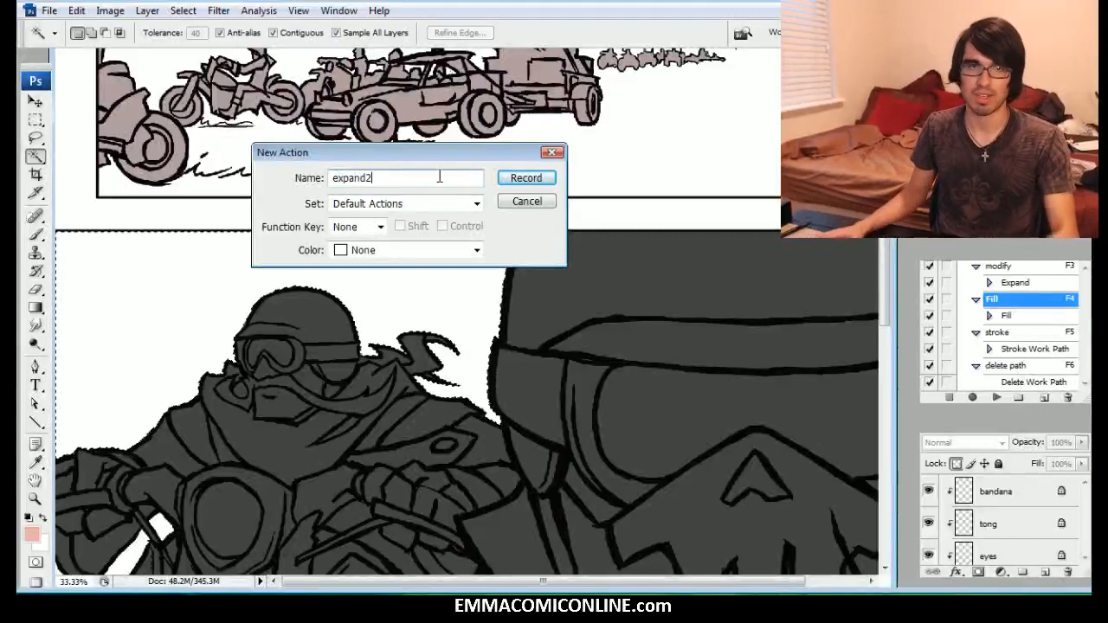
left_click(479, 202)
left_click(379, 227)
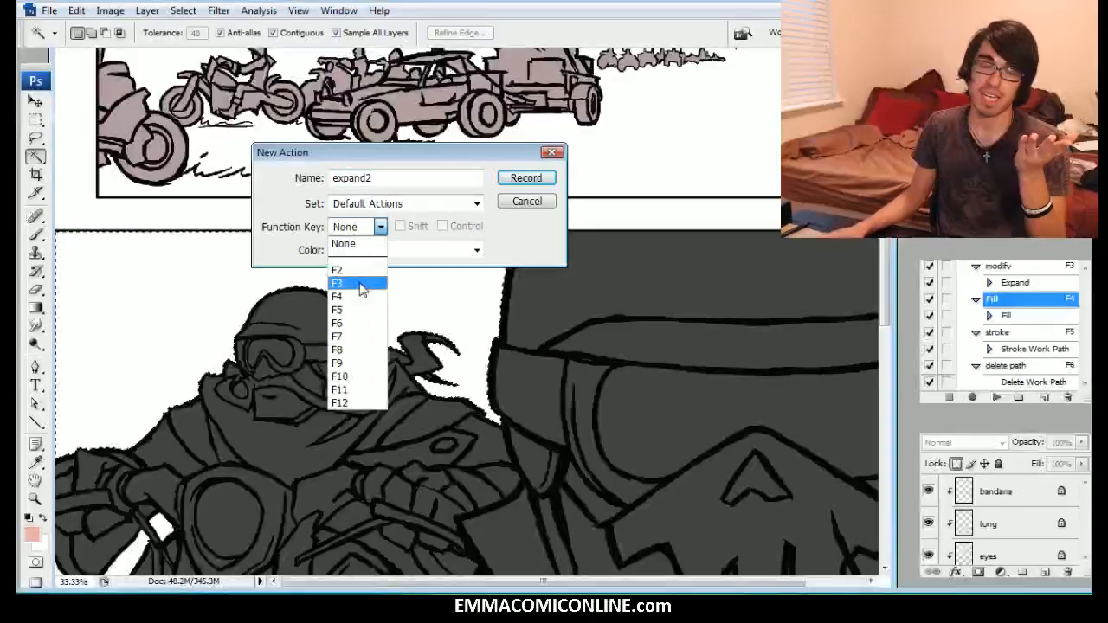
left_click(534, 205)
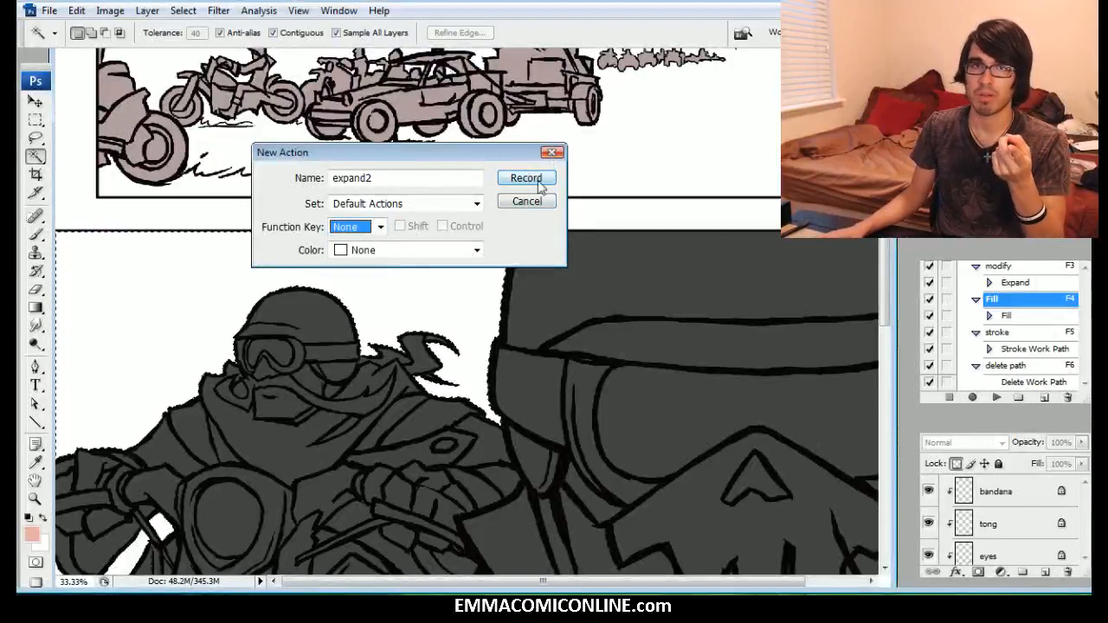
left_click(538, 184)
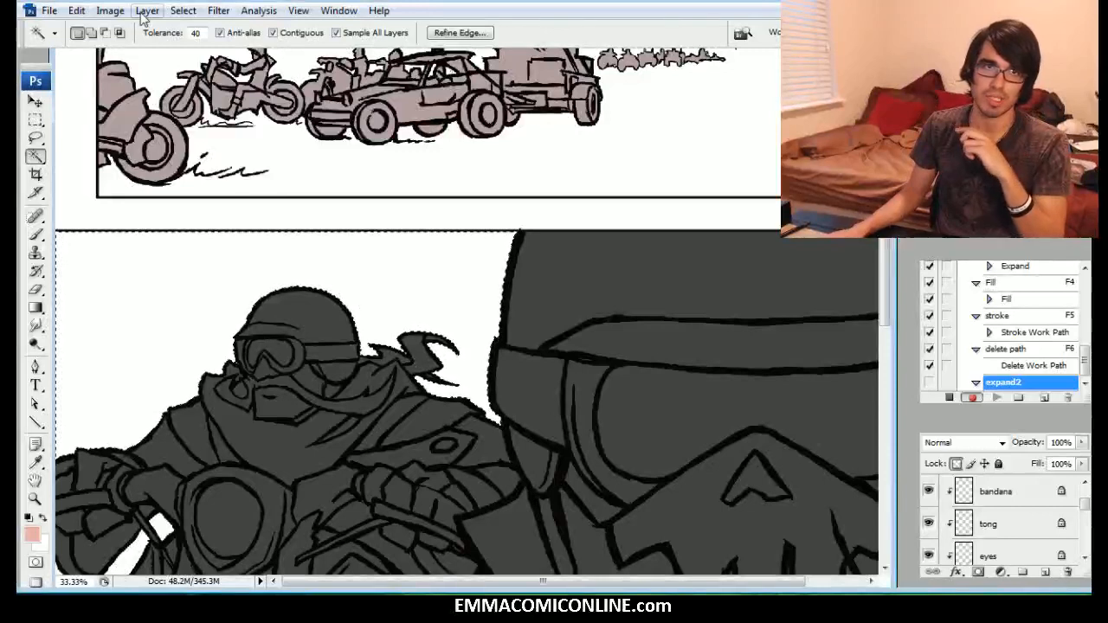
Step: Record expanding the background selection by 3 pixels into the expand2 action and stop the recording
left_click(182, 10)
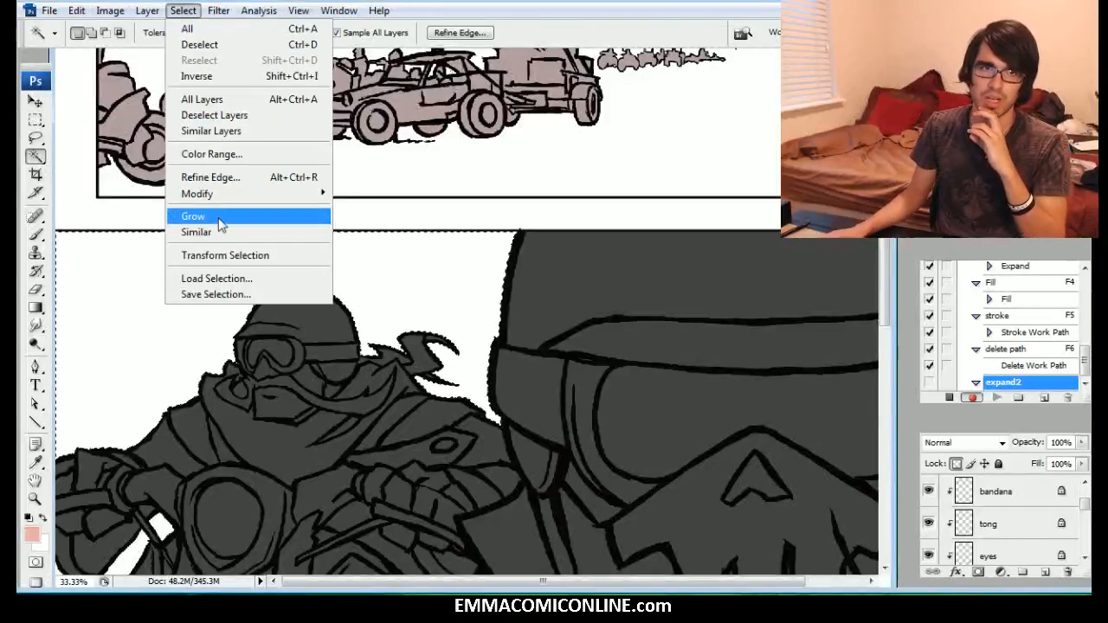
mouse_move(257, 202)
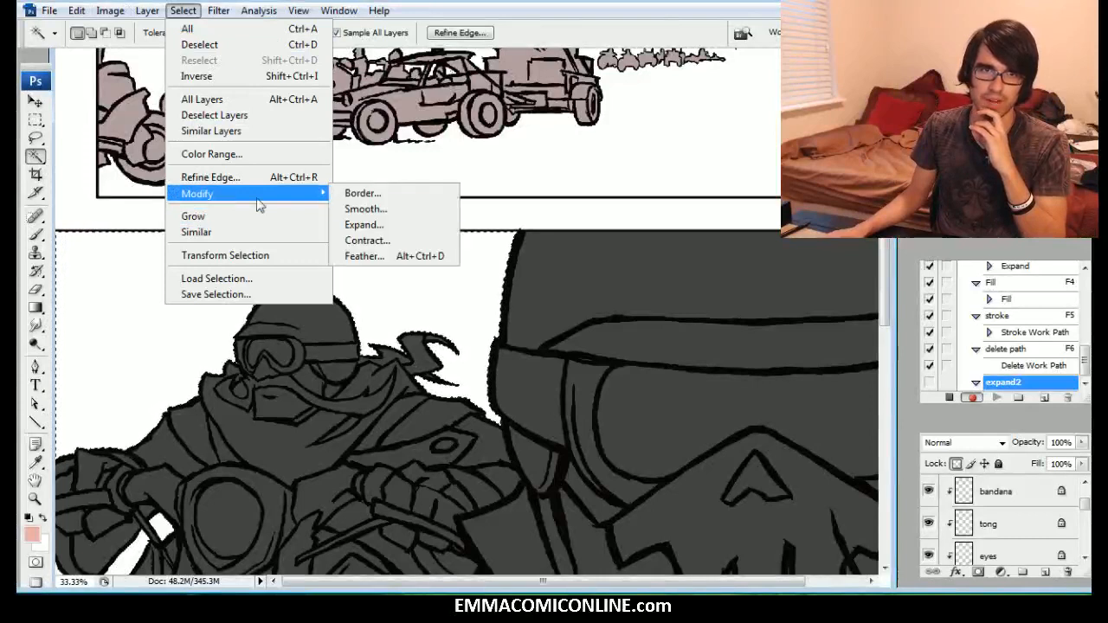
left_click(375, 226)
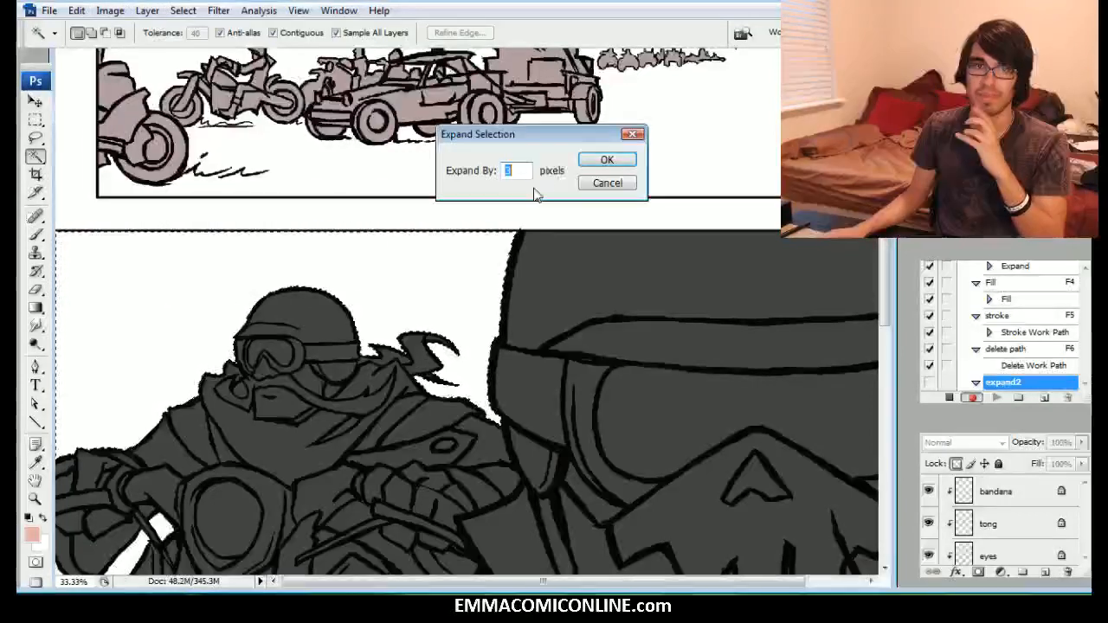
left_click(606, 161)
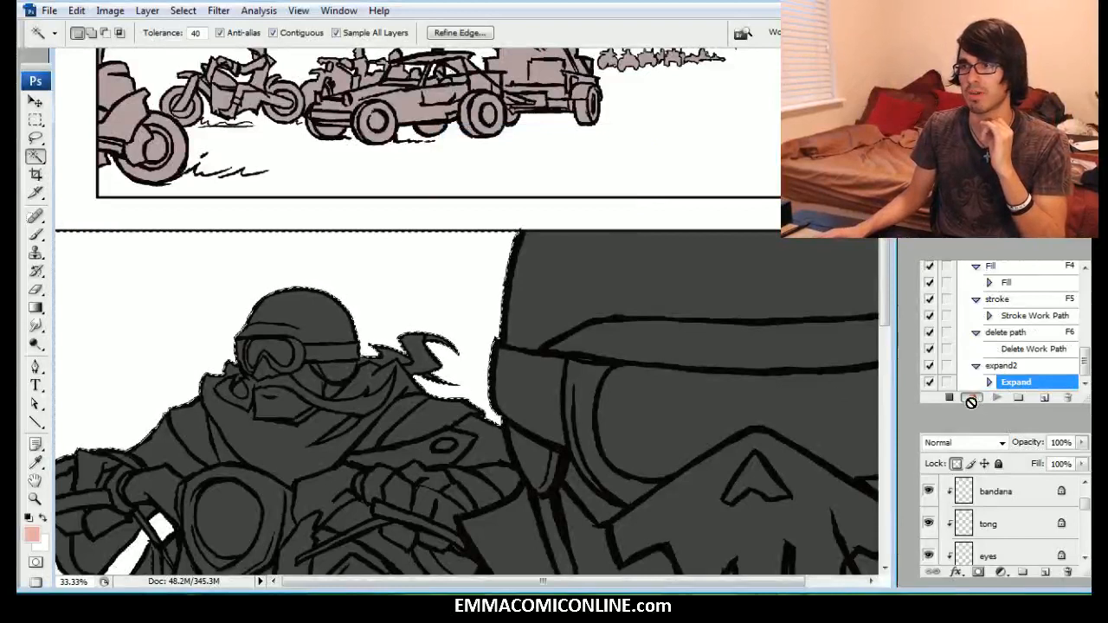
left_click(947, 396)
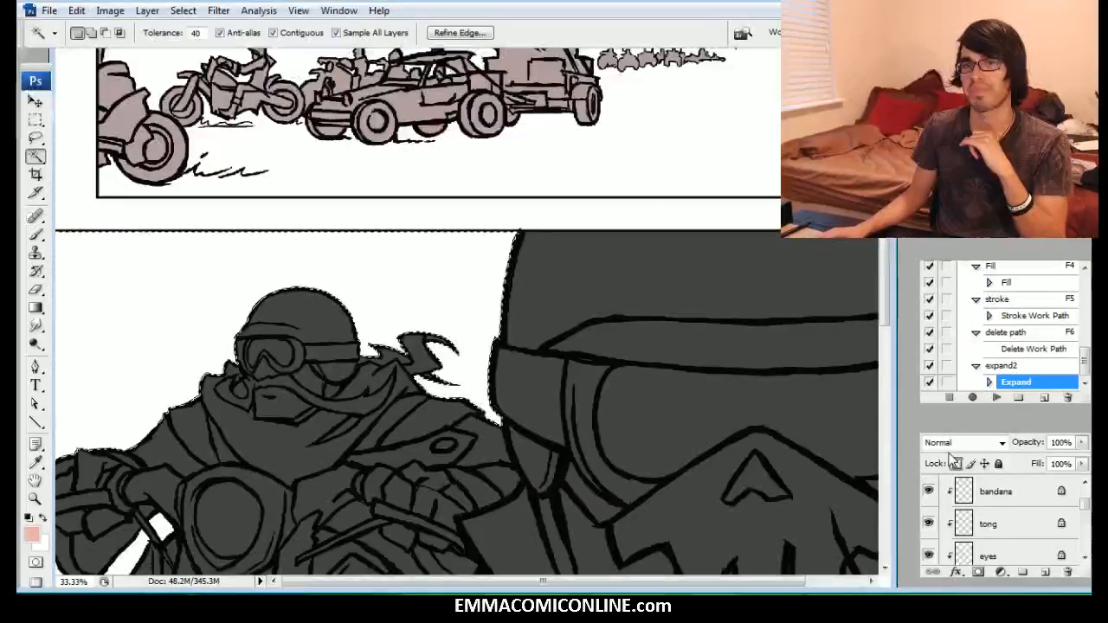
Step: Delete the expand2 action from the recorded actions
left_click(1002, 366)
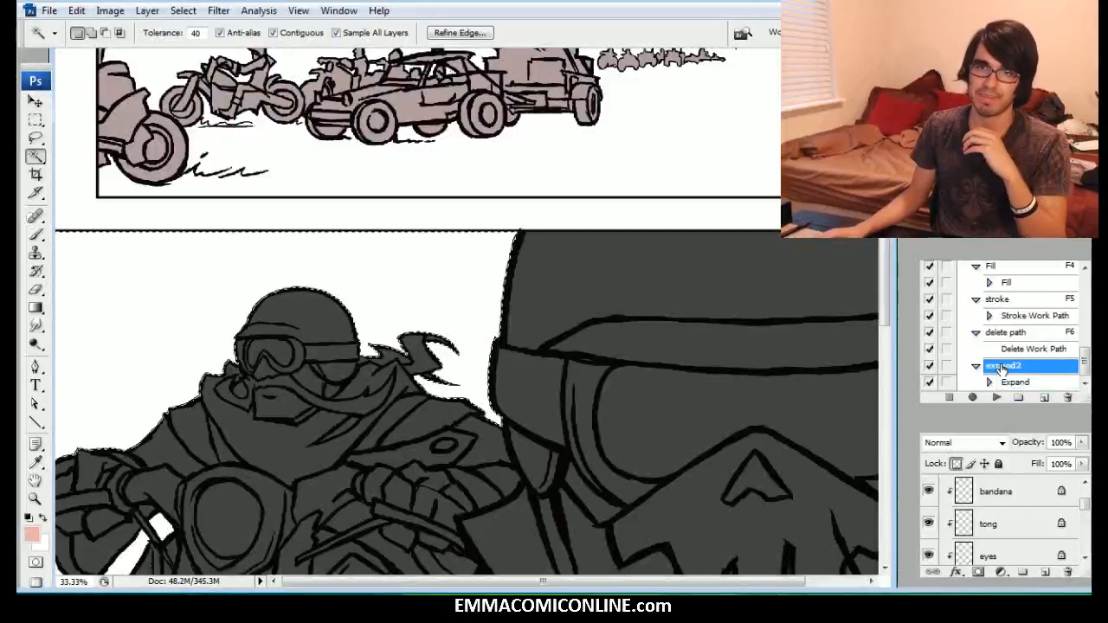
left_click_drag(1010, 365, 1066, 397)
scroll(971, 360, "up", 1)
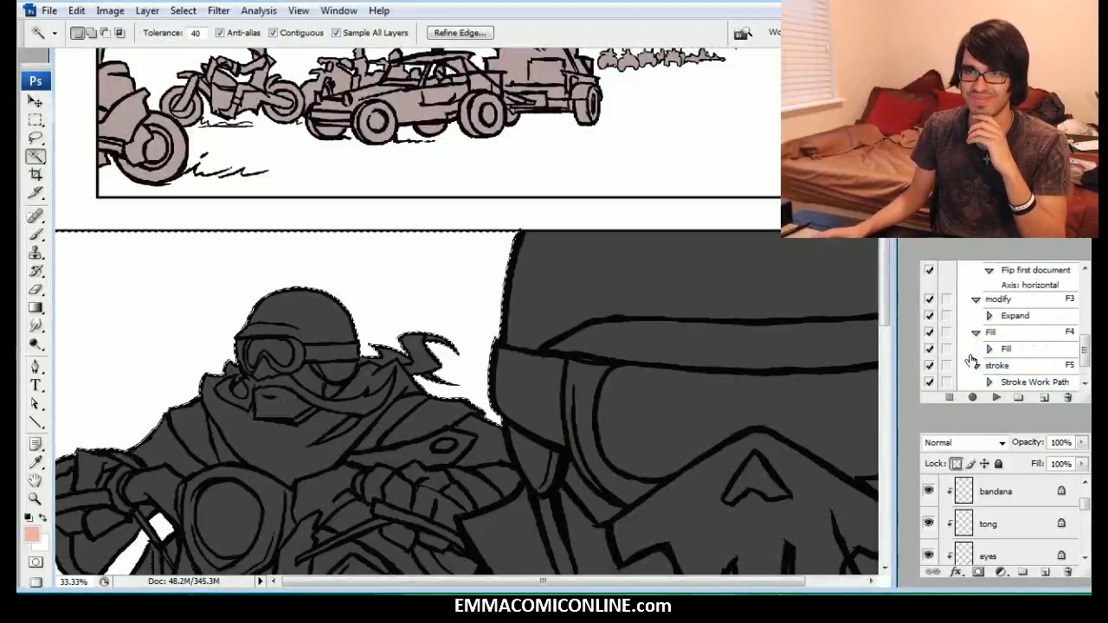
Step: Check the Expand settings recorded in the modify action assigned to F3 without changing them
left_click(1022, 320)
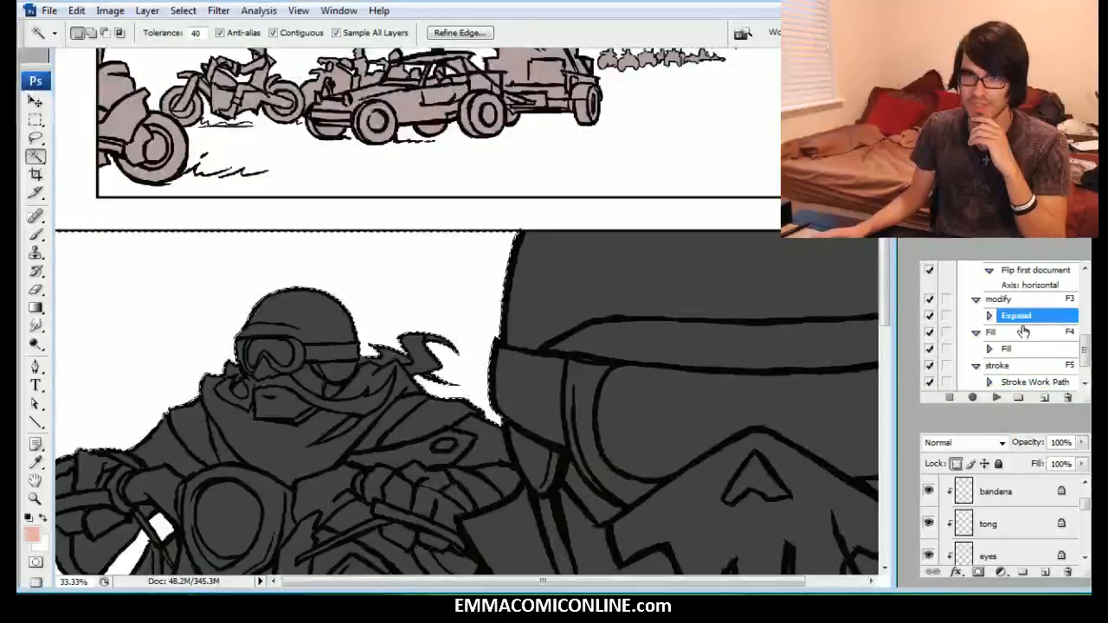
left_click(989, 316)
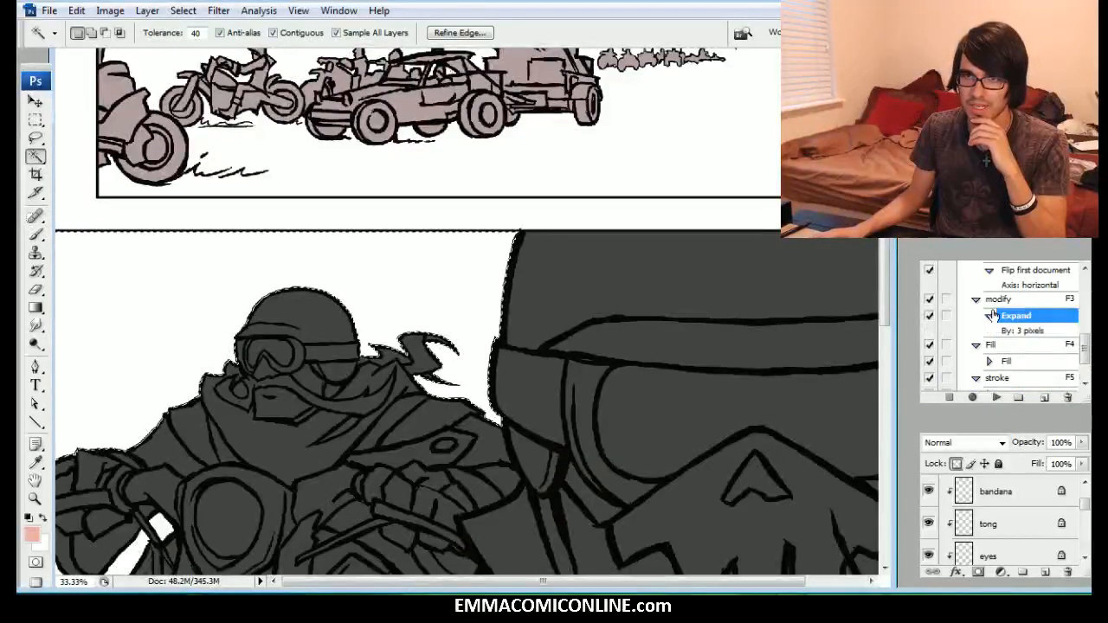
left_click(990, 316)
double_click(1020, 316)
left_click(625, 184)
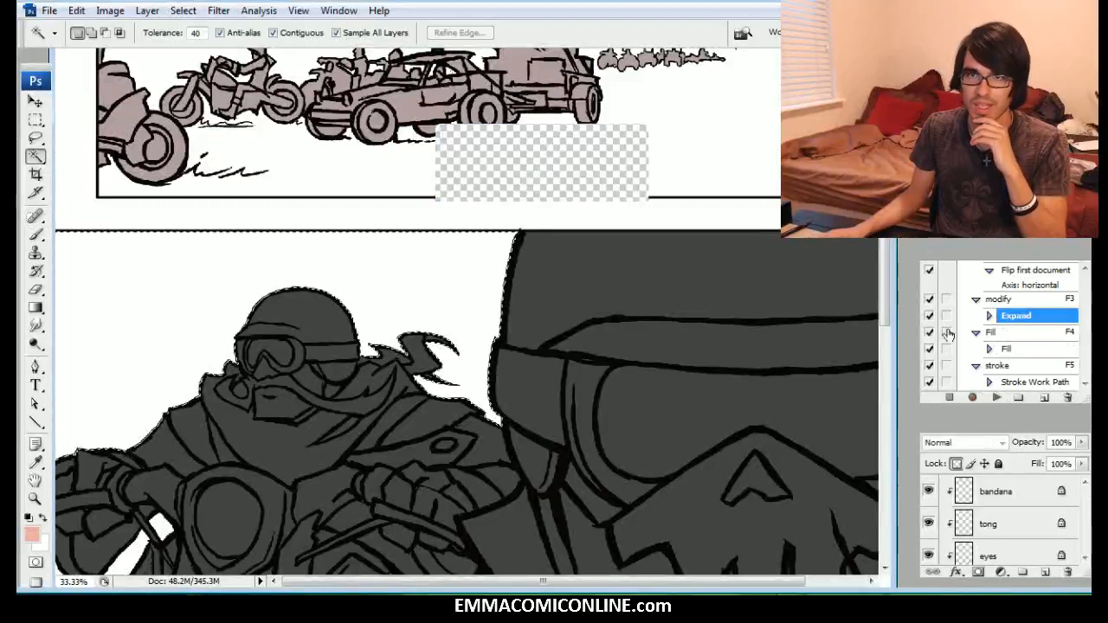
left_click(999, 299)
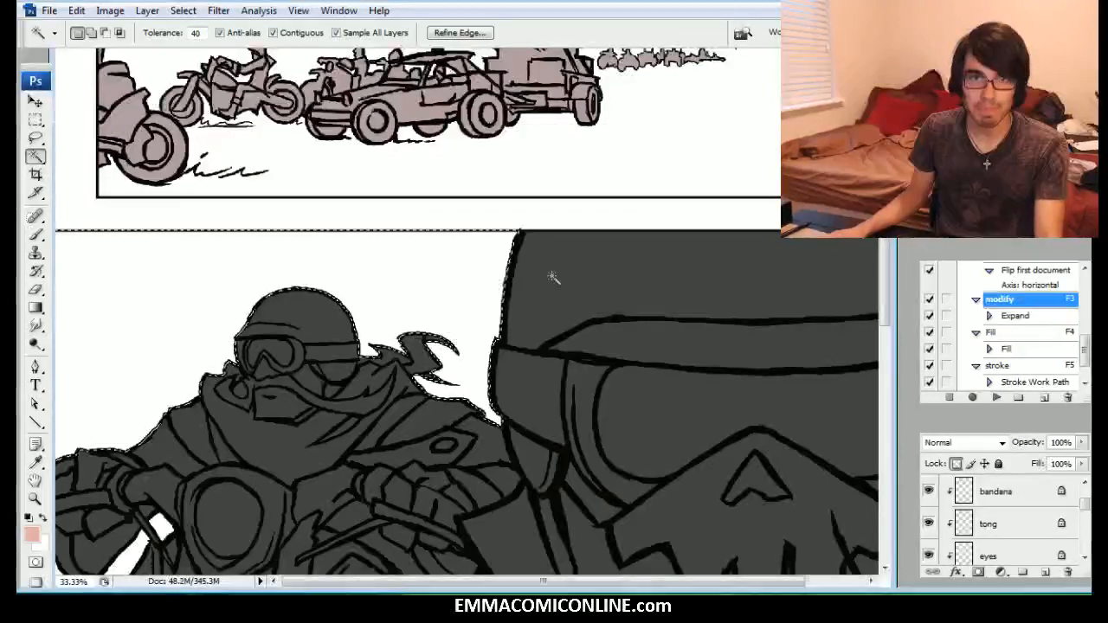
Step: Deselect the background and select the layer holding the helmet lens and motorcycle headlight color for the lower riders panel
key("ctrl+d")
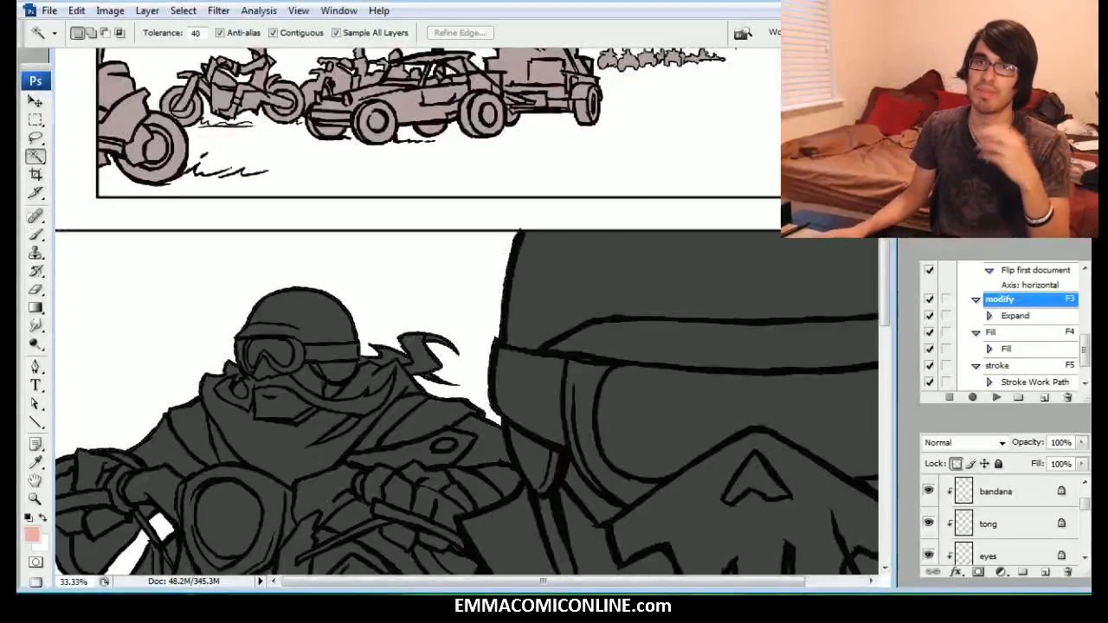
scroll(468, 346, "down", 15)
left_click_drag(467, 346, 490, 327)
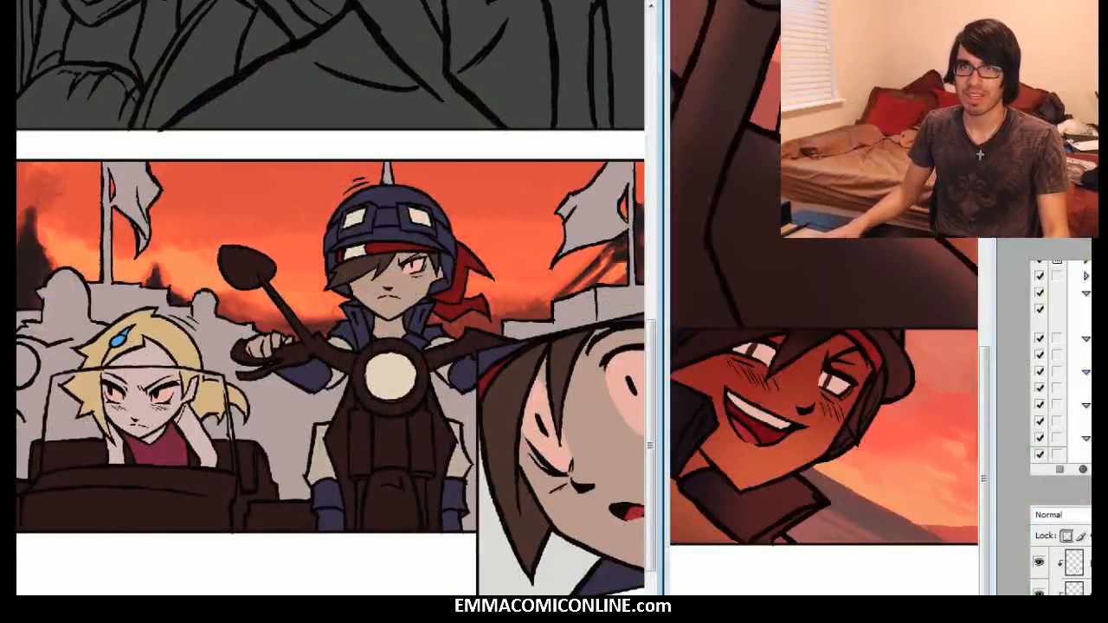
key("alt+bracketright")
key("alt+bracketleft")
key("alt+bracketright")
key("alt+bracketright")
key("alt+bracketleft")
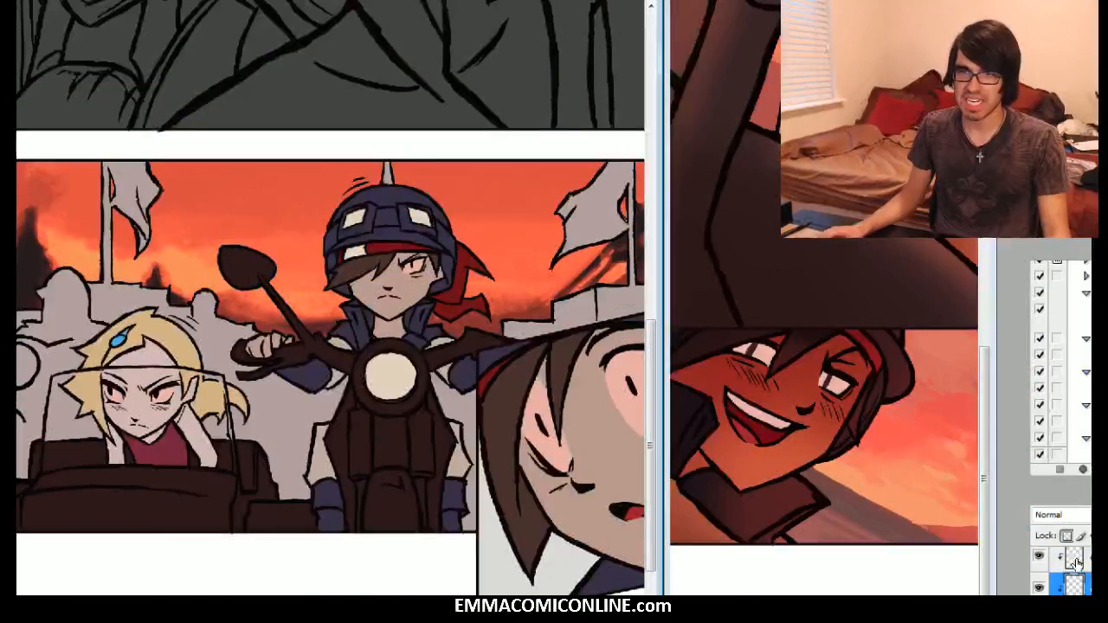
Step: Fill the helmet lenses and motorcycle headlight layer with a light peach matching the finished reference page
mouse_move(329, 346)
left_mouse_down()
mouse_move(307, 346)
mouse_move(143, 536)
mouse_move(312, 303)
mouse_move(329, 346)
left_mouse_up()
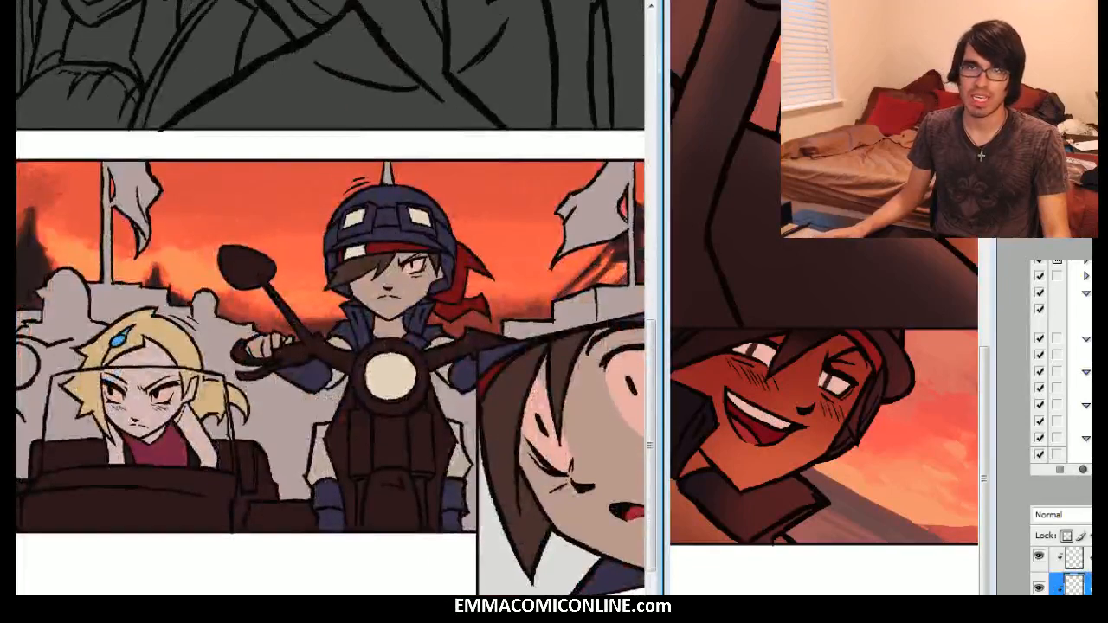
left_click(822, 346)
left_click_drag(822, 173, 869, 519)
left_click_drag(918, 225, 682, 523)
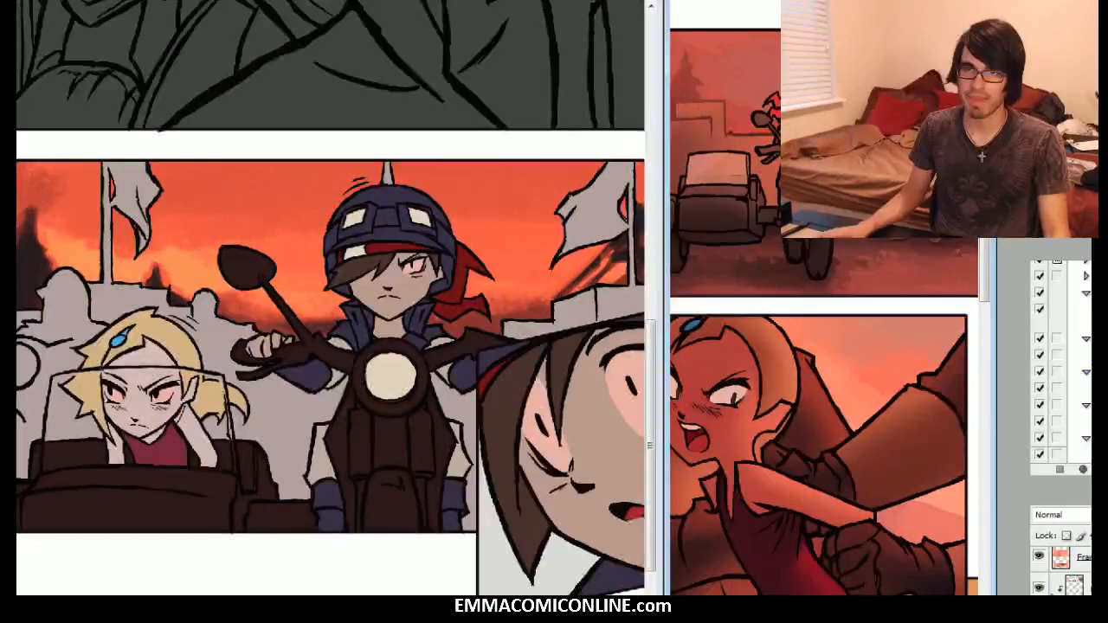
left_click(605, 104)
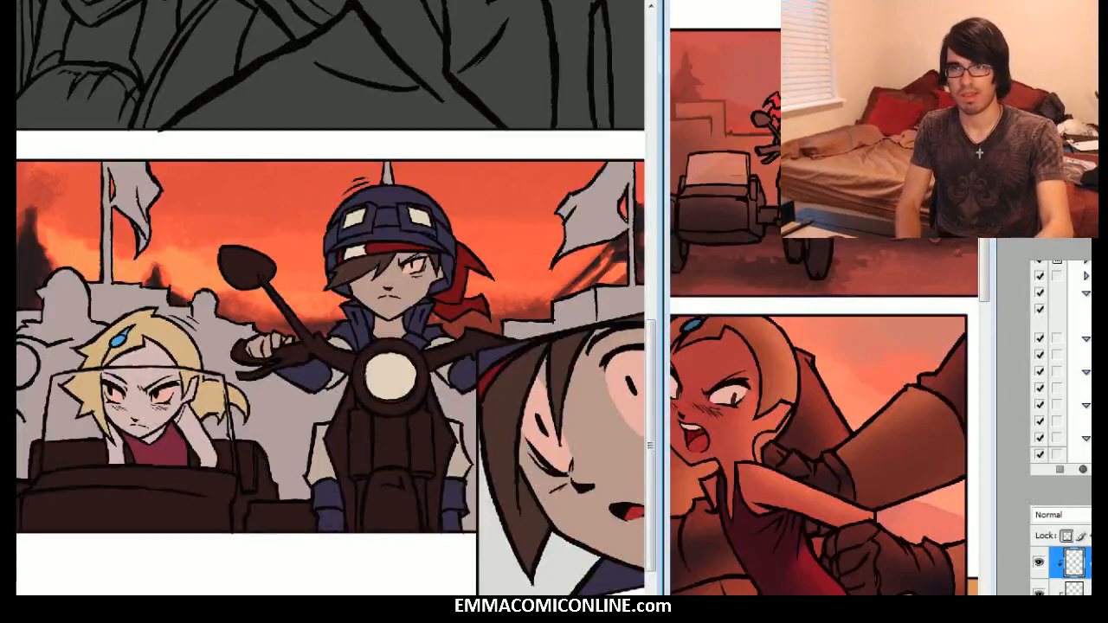
key("shift+F5")
key("Return")
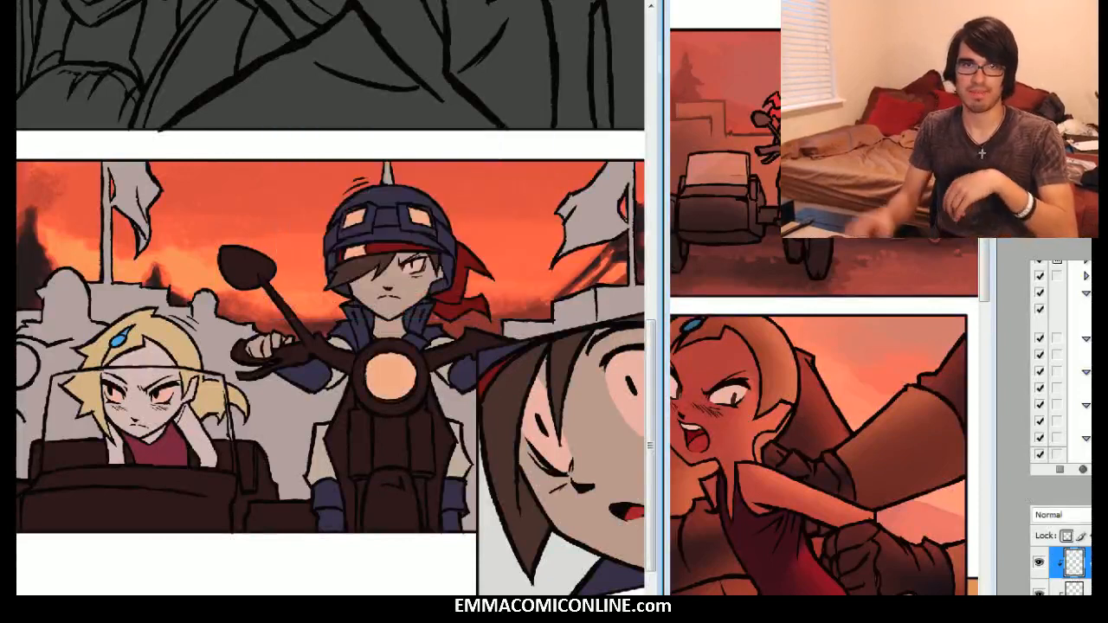
Step: Select the blonde hair layer and fill it with a reddish brown to match the sunset palette
left_click(1082, 587)
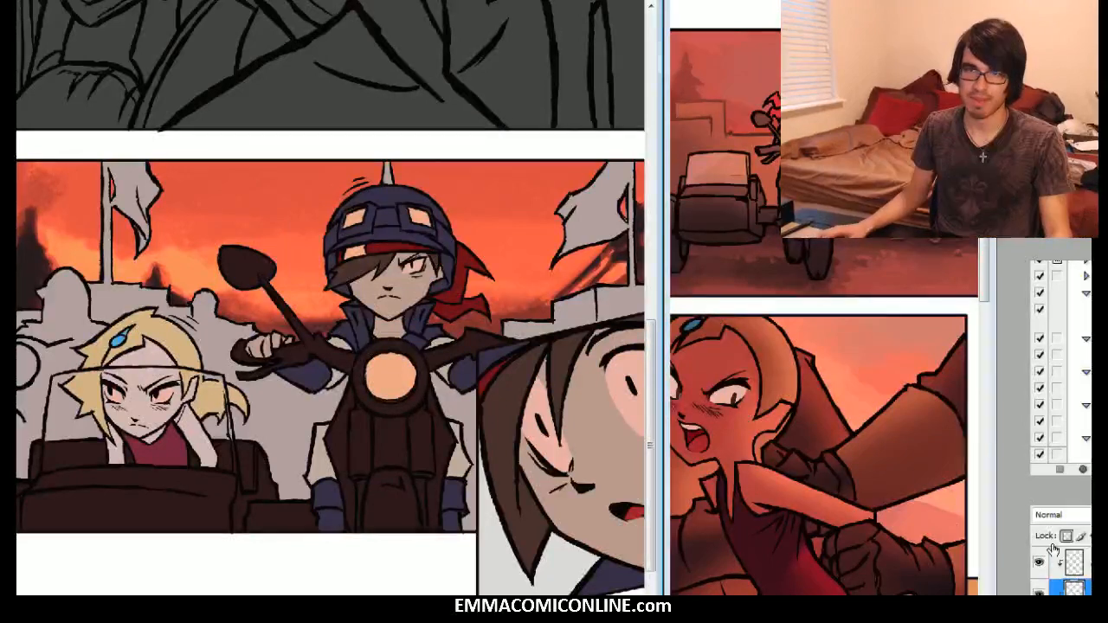
key("shift+F5")
key("Return")
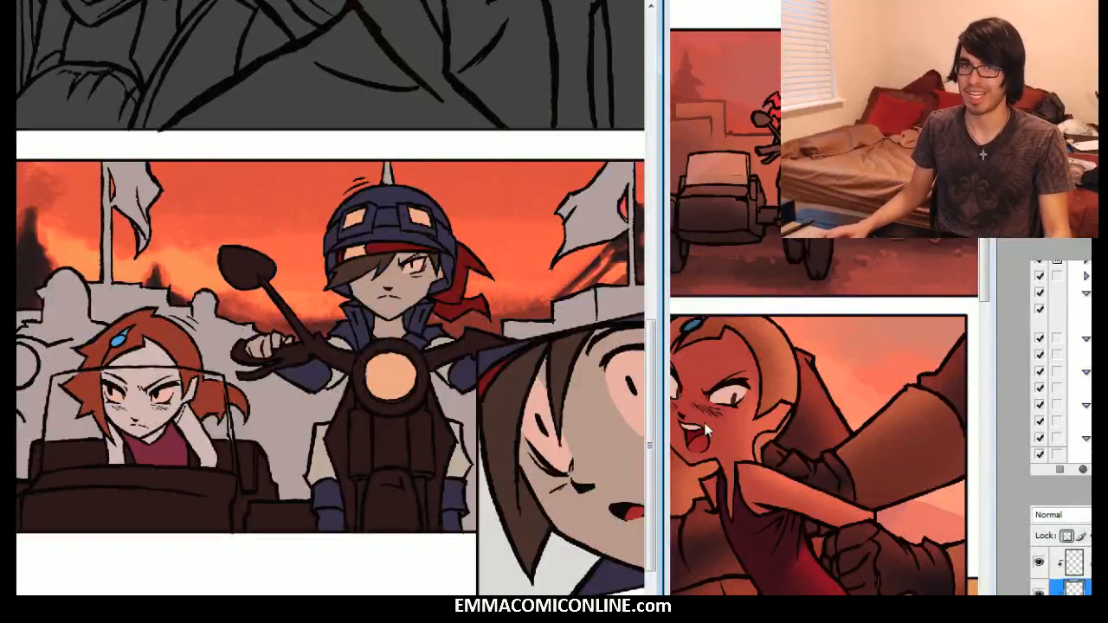
Step: Fill the helmeted rider's hair layer with a very dark brown taken from the hair on the finished reference page
left_click_drag(813, 1, 829, 6)
left_click_drag(920, 594, 986, 525)
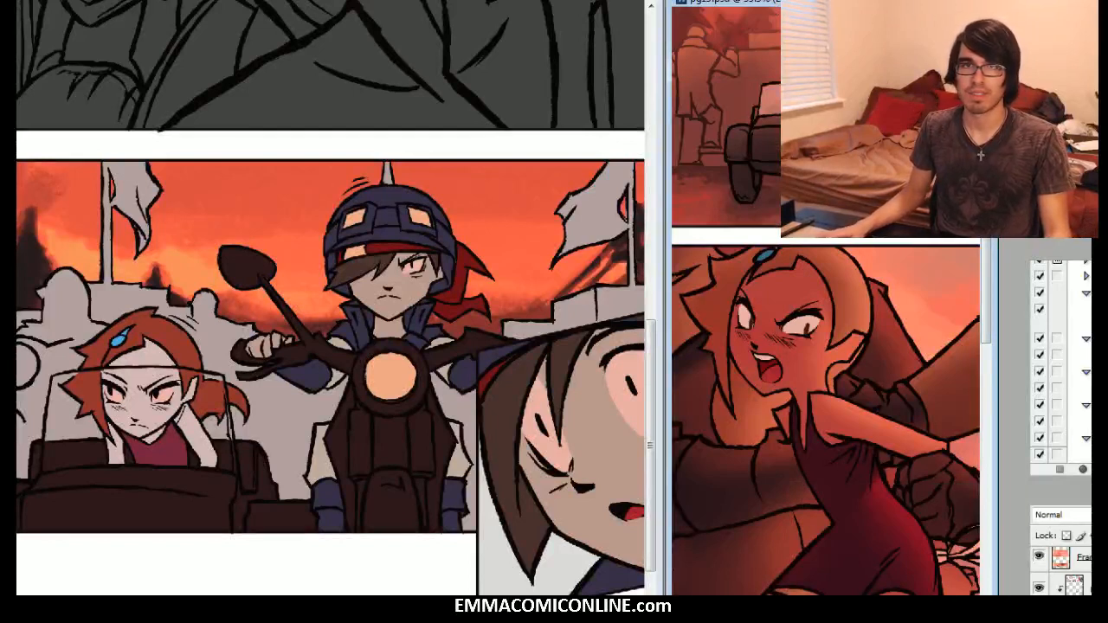
left_click(554, 2)
left_click(1073, 589)
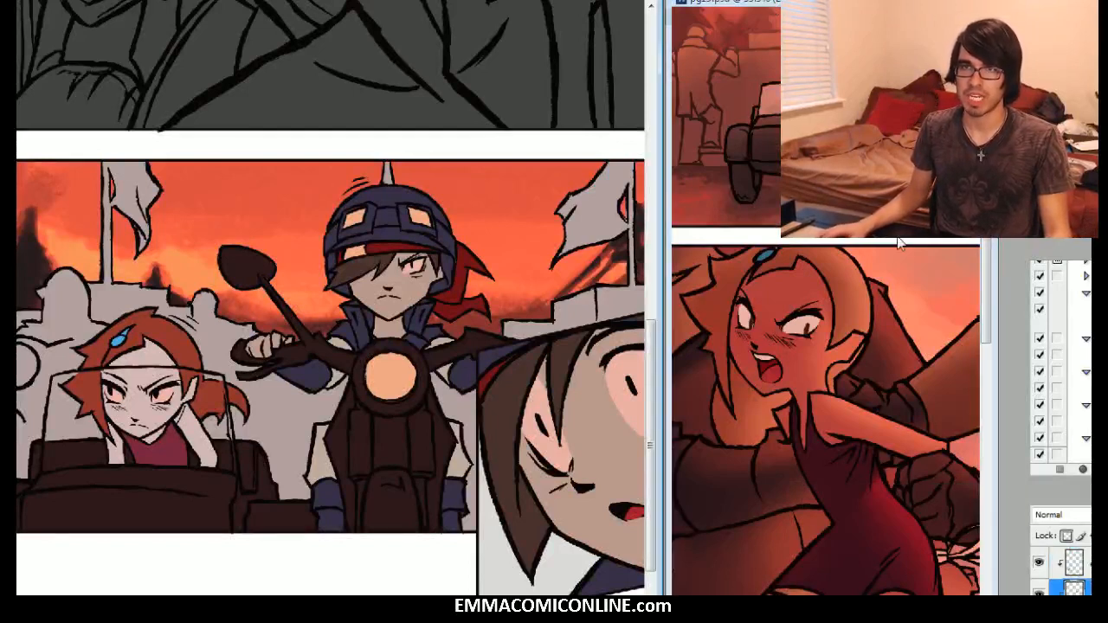
left_click(682, 332)
scroll(942, 360, "down", 6)
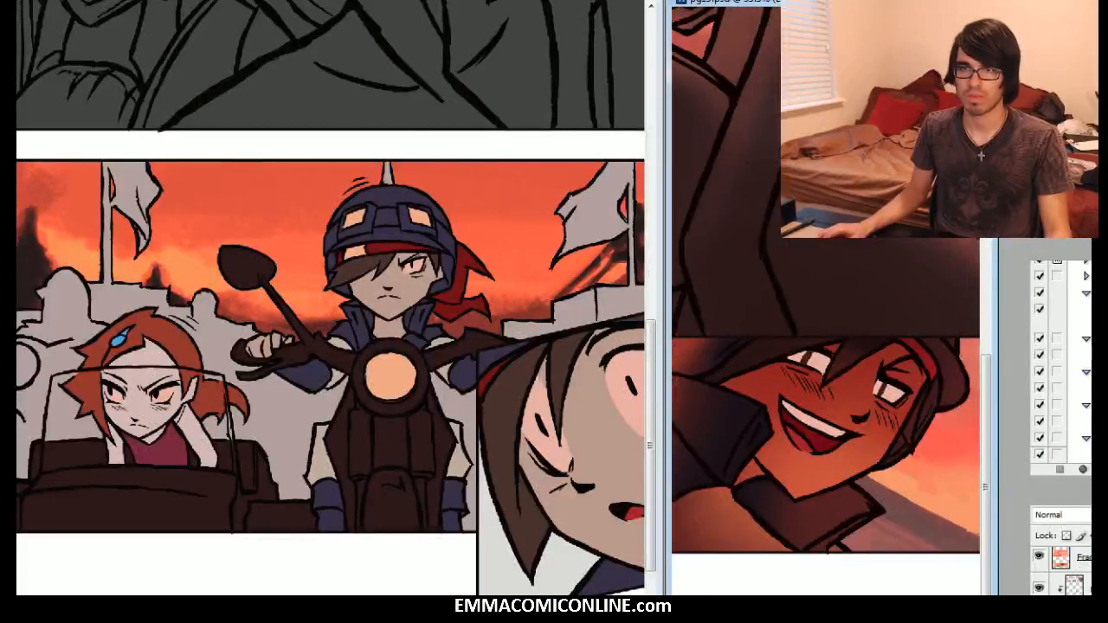
left_click(544, 3)
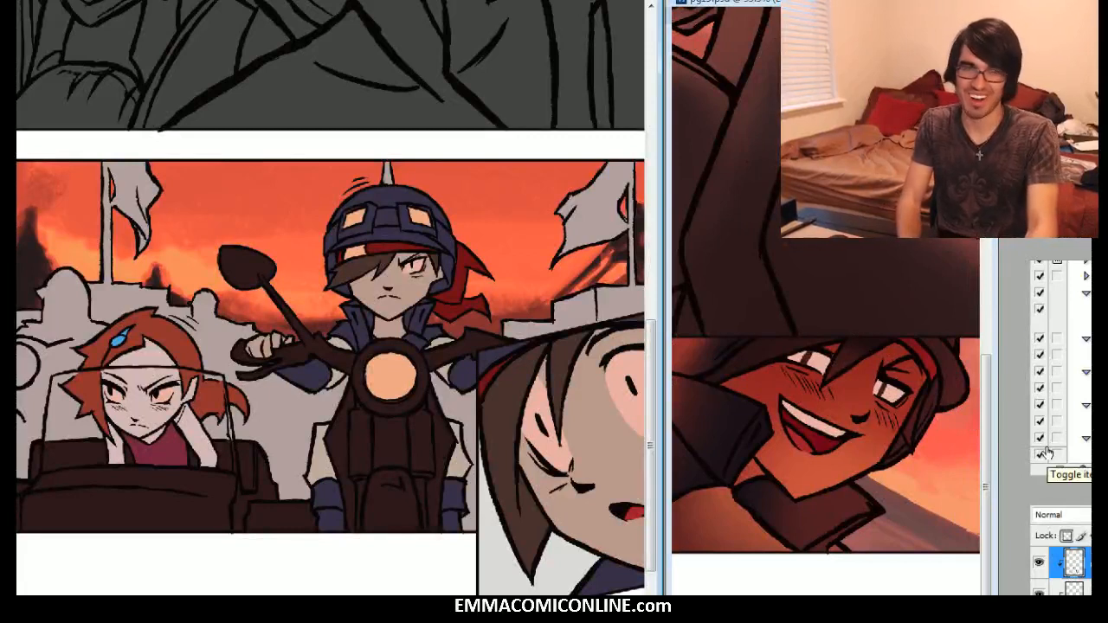
key("shift+F5")
key("Return")
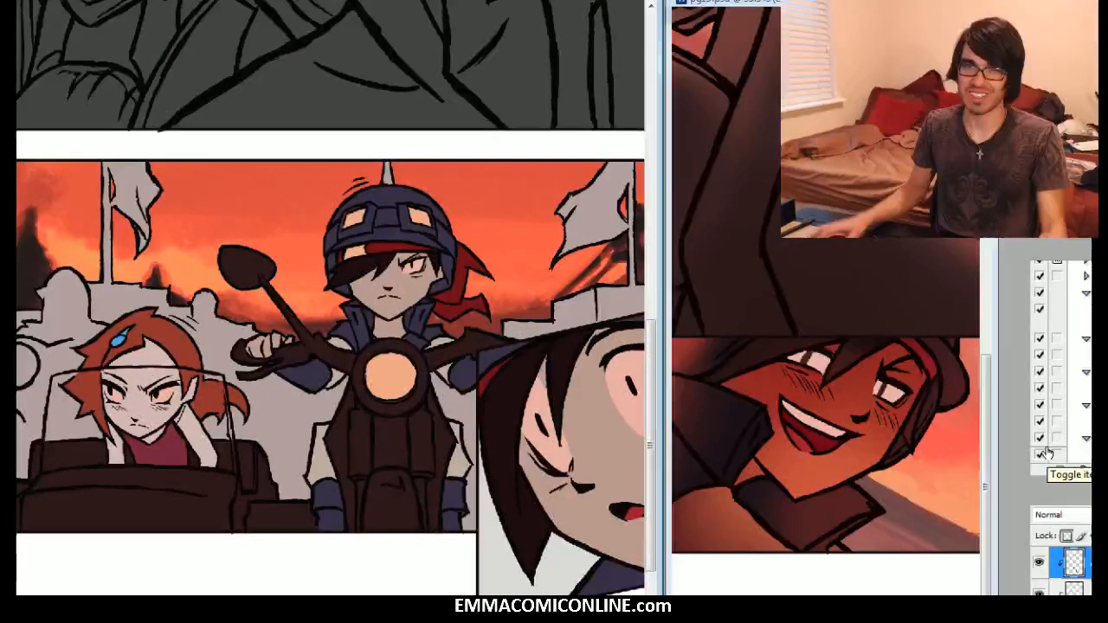
Step: Fill the sidecar girl's shirt layer with a dark maroon sampled from the red dress on the finished reference page
left_click(1055, 590)
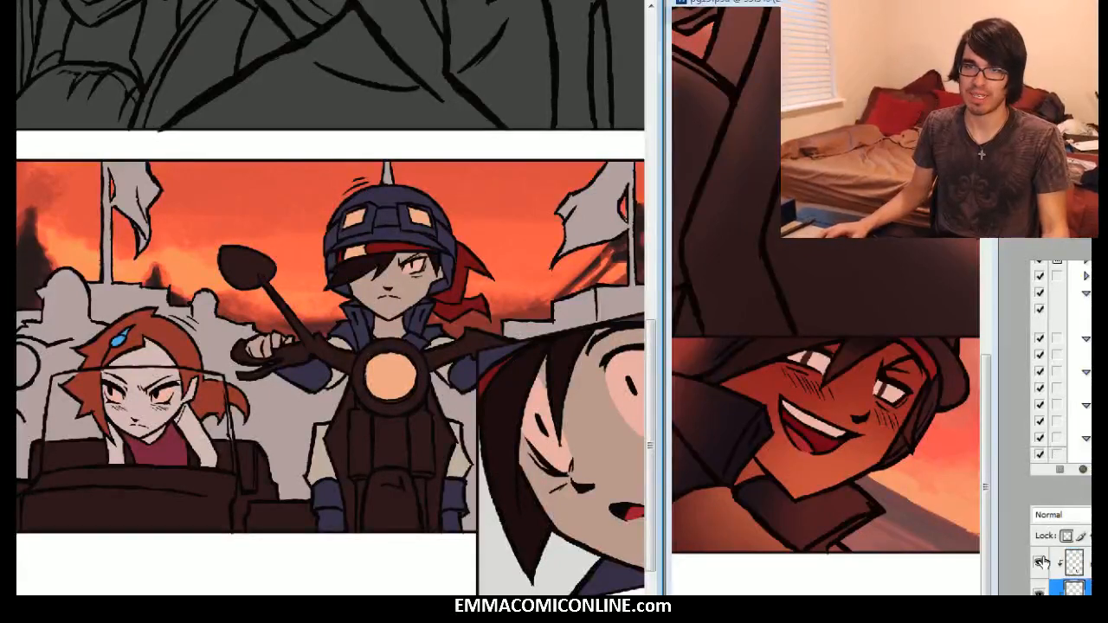
left_click(900, 192)
left_click_drag(900, 192, 890, 571)
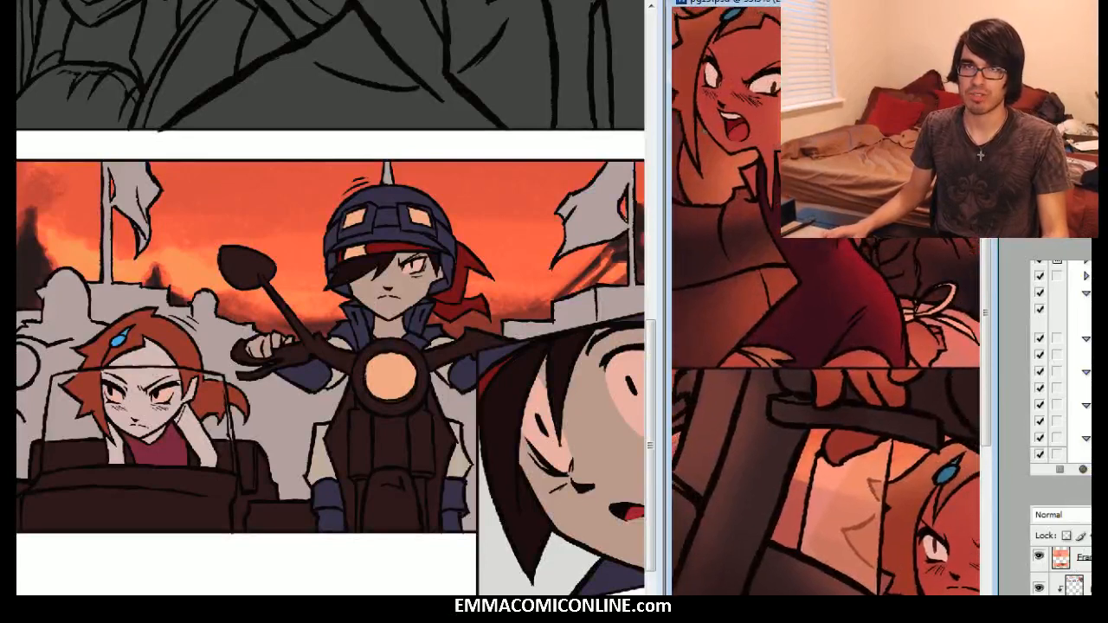
left_click(552, 3)
key("shift+BackSpace")
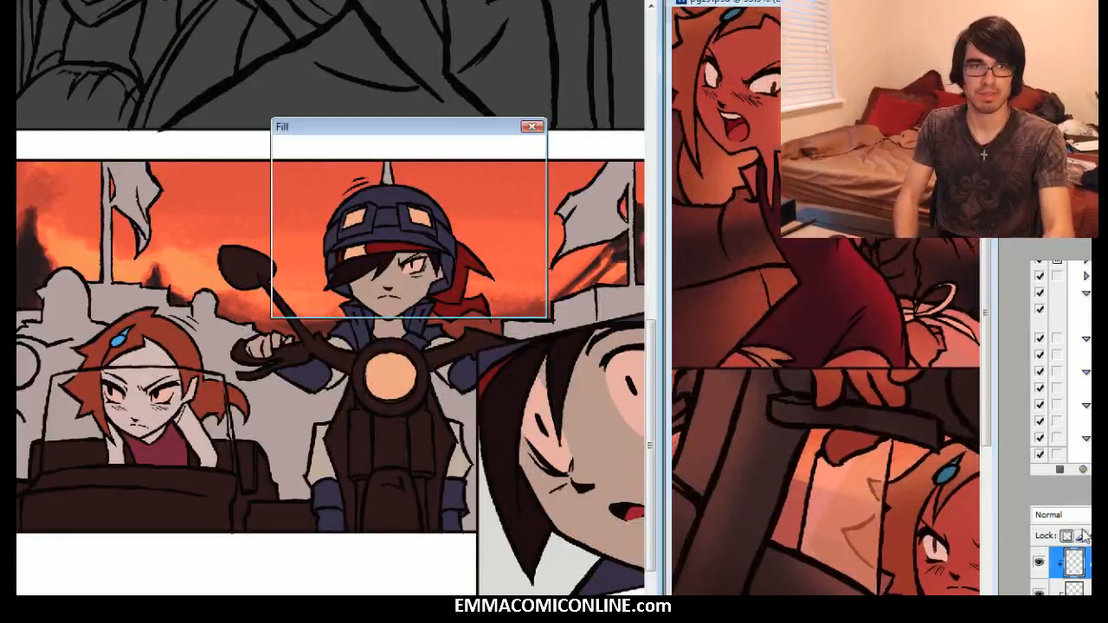
key("Return")
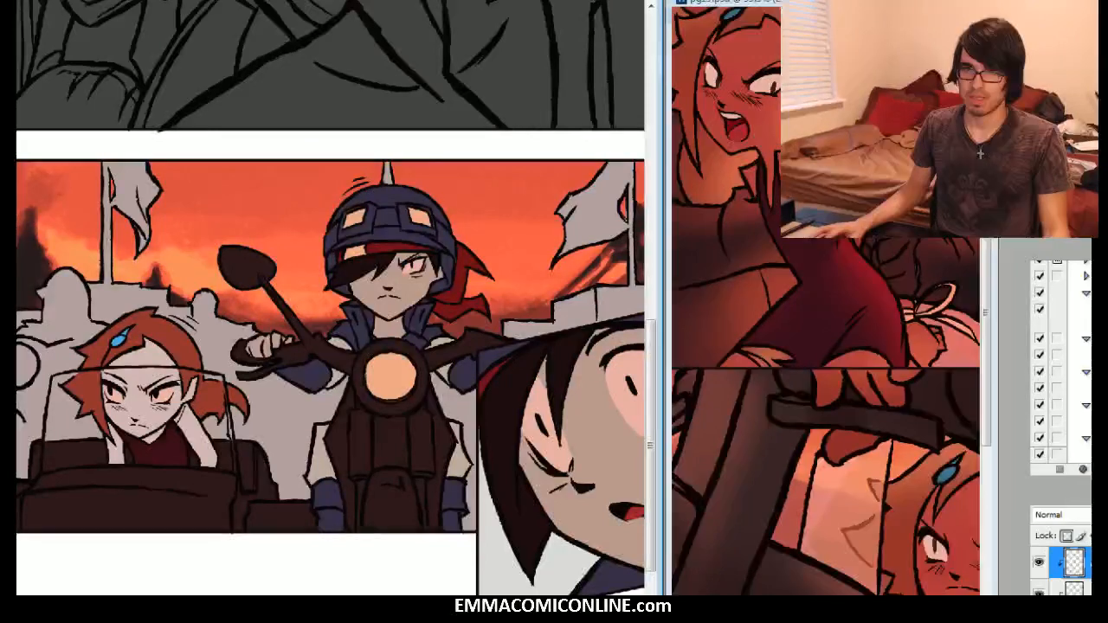
Step: Fill the sidecar girl's hair clip layer with a darker teal sampled from the clip on the reference page
left_click(1087, 586)
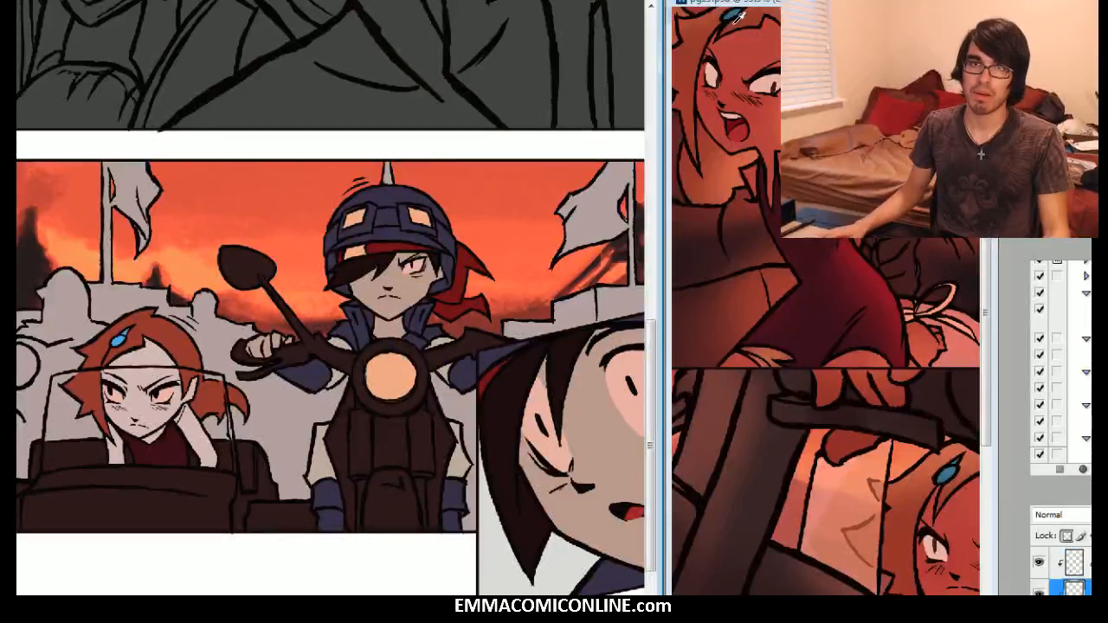
key("shift+BackSpace")
key("Return")
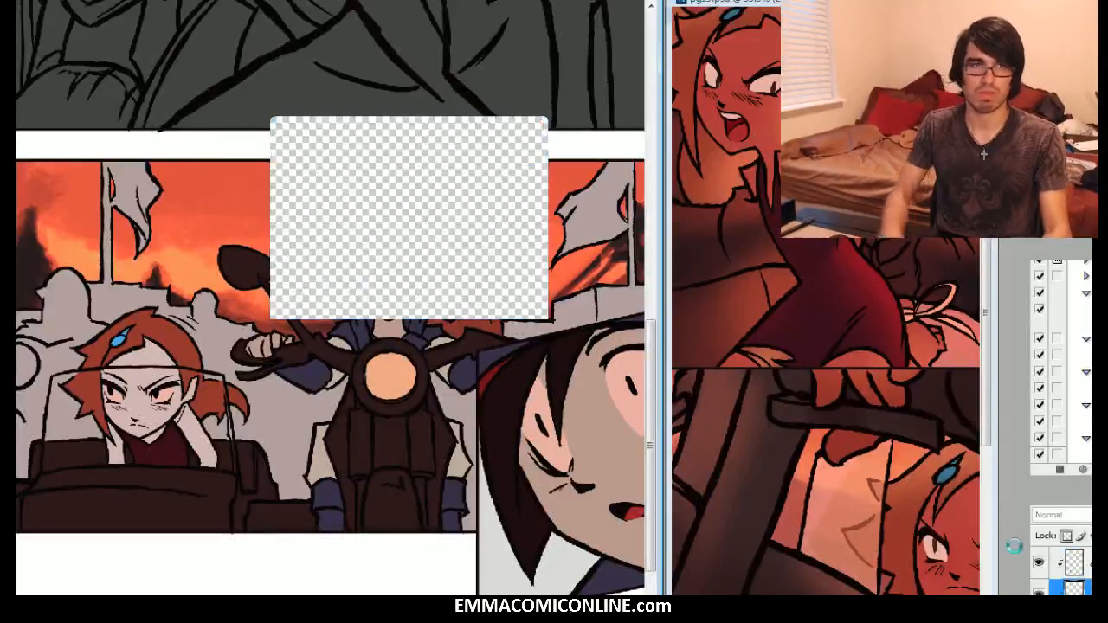
Step: Fill the motorcycle rider's sleeve and trouser layer with a reddish brown sampled from the sleeve on the reference page
scroll(1060, 572, "down", 1)
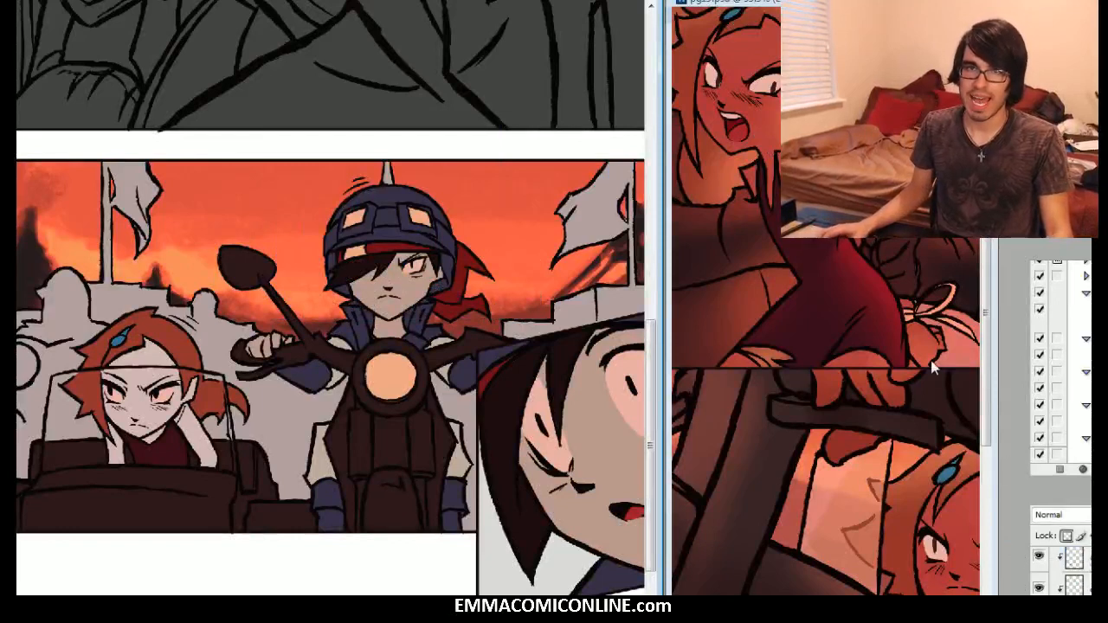
left_click(845, 427)
left_click_drag(845, 426, 649, 444)
left_click_drag(737, 379, 693, 379)
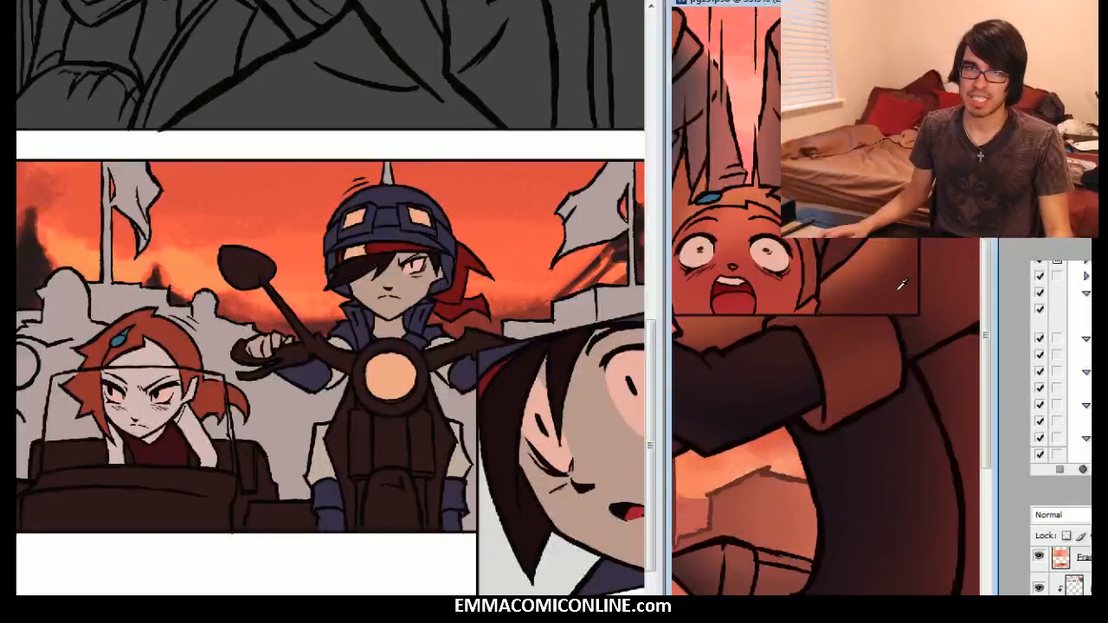
left_click(533, 2)
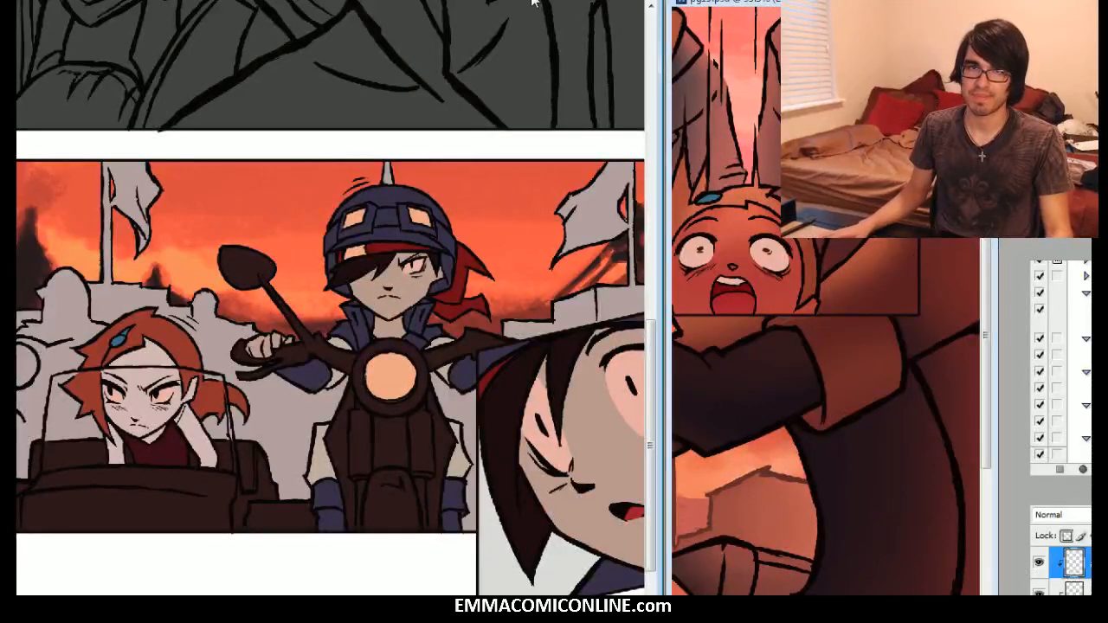
key("shift+F5")
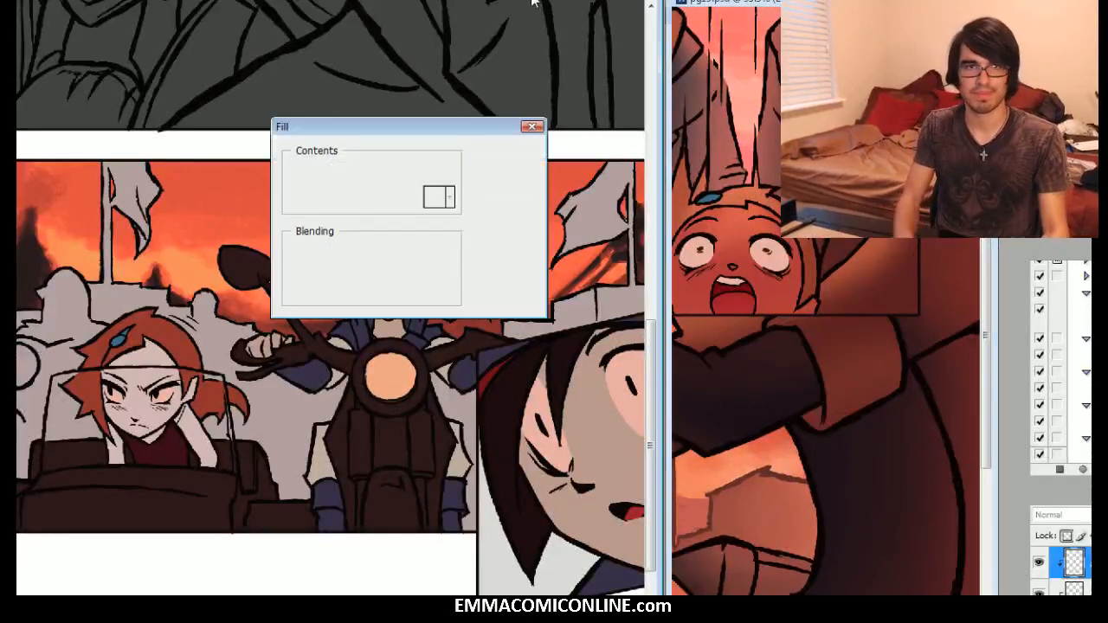
key("Return")
Step: Fill the layer of the rider's helmet, collar and gloves with a near-black navy sampled from the dark jacket on the reference page
left_click(1073, 590)
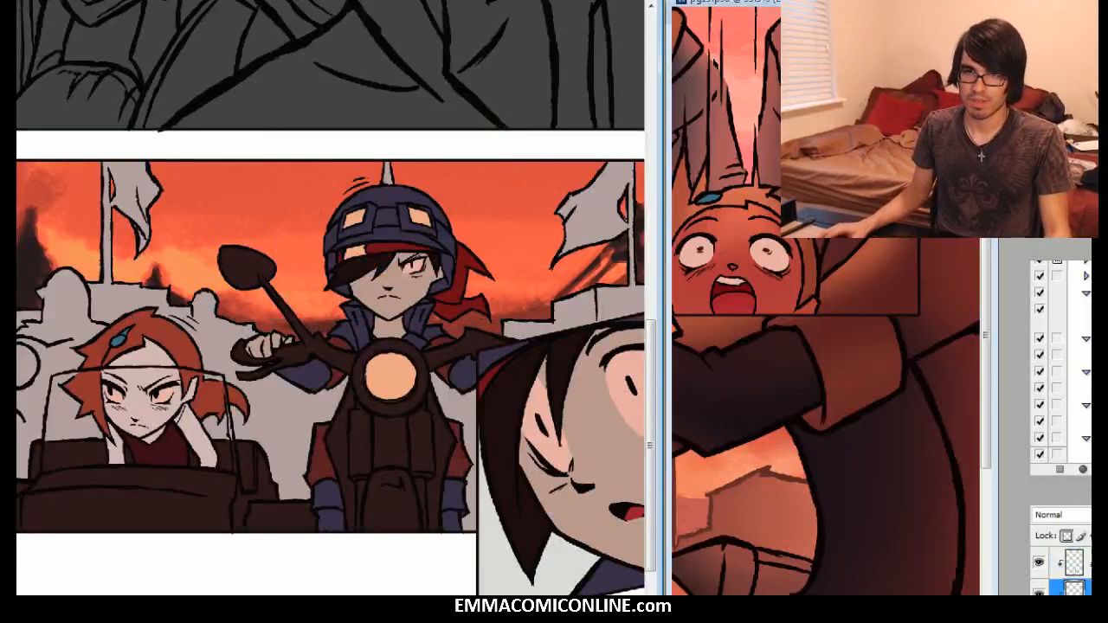
left_click_drag(783, 474, 1005, 498)
left_click_drag(806, 366, 1027, 484)
left_click_drag(938, 454, 798, 223)
left_click_drag(903, 449, 859, 240)
left_click_drag(965, 558, 774, 448)
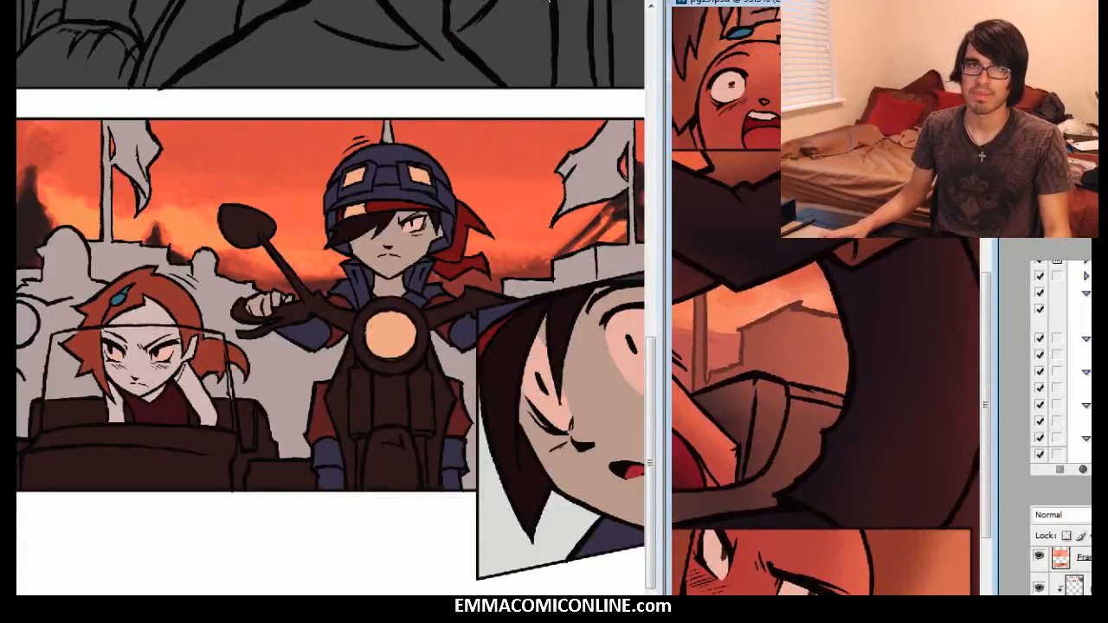
left_click(547, 1)
key("shift+F5")
key("Return")
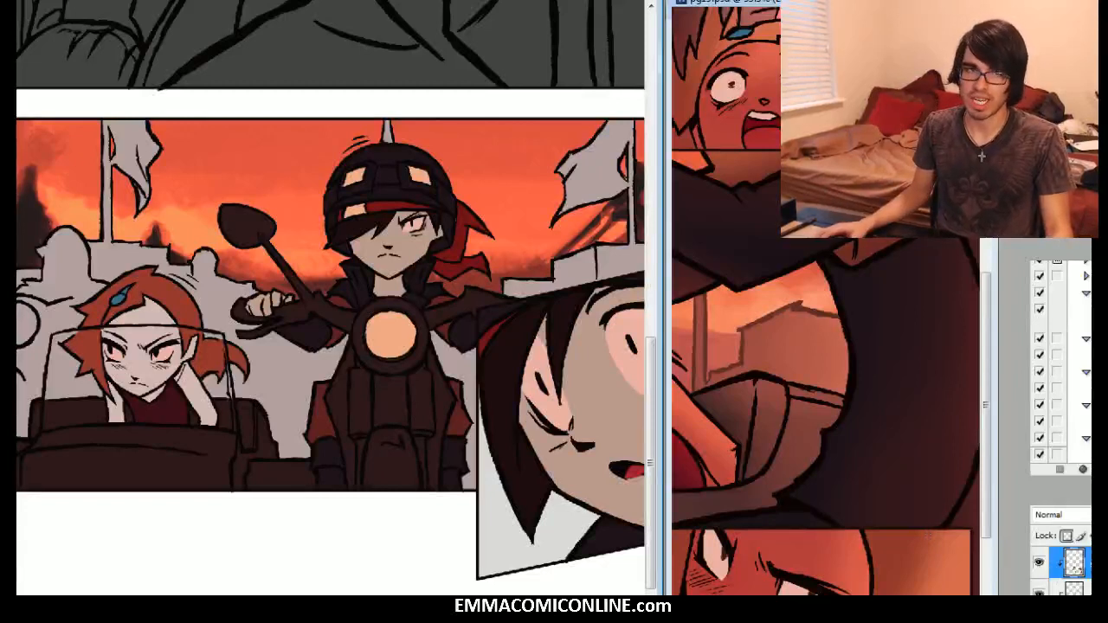
Step: Fill the helmeted rider's skin layer with a deep red-brown sampled from the grinning face on the reference page
key("alt+bracketleft")
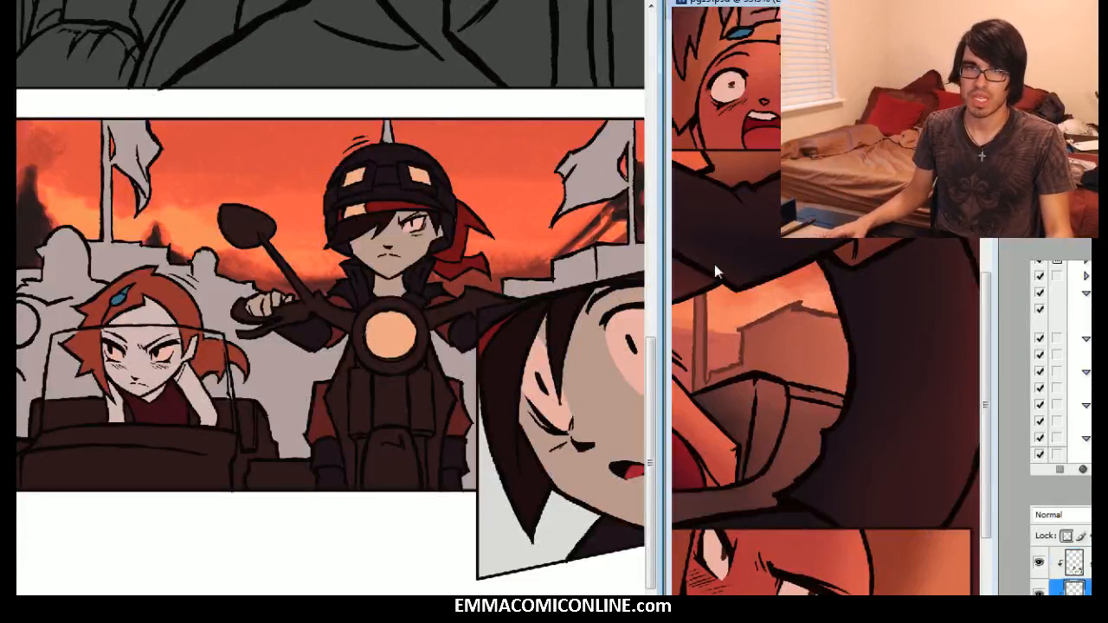
left_click_drag(835, 487, 967, 284)
left_click_drag(770, 399, 1078, 420)
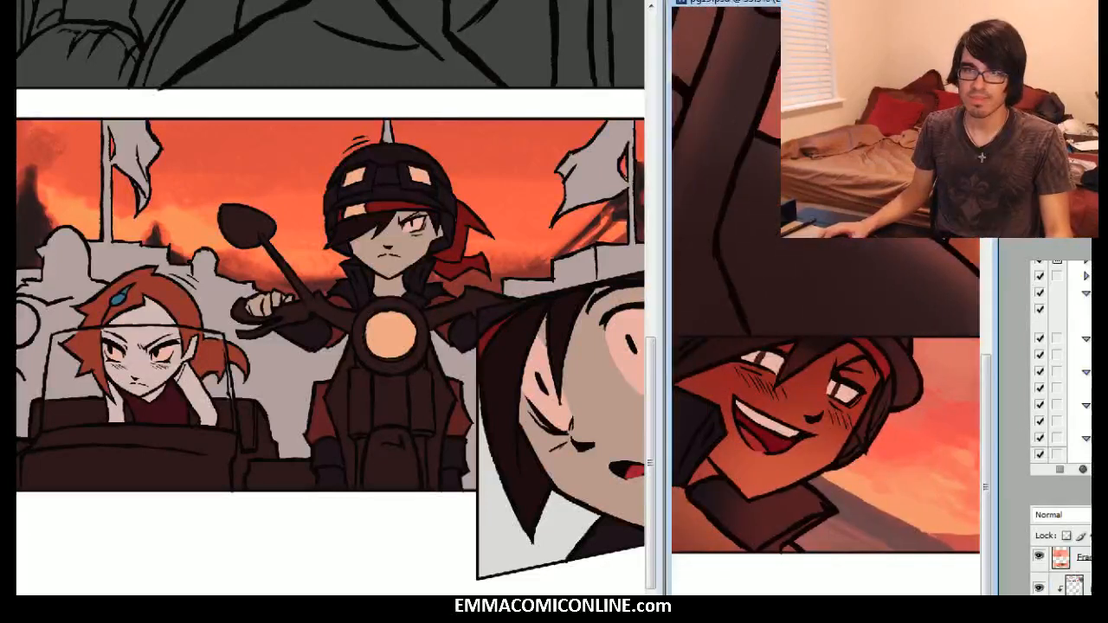
left_click(517, 2)
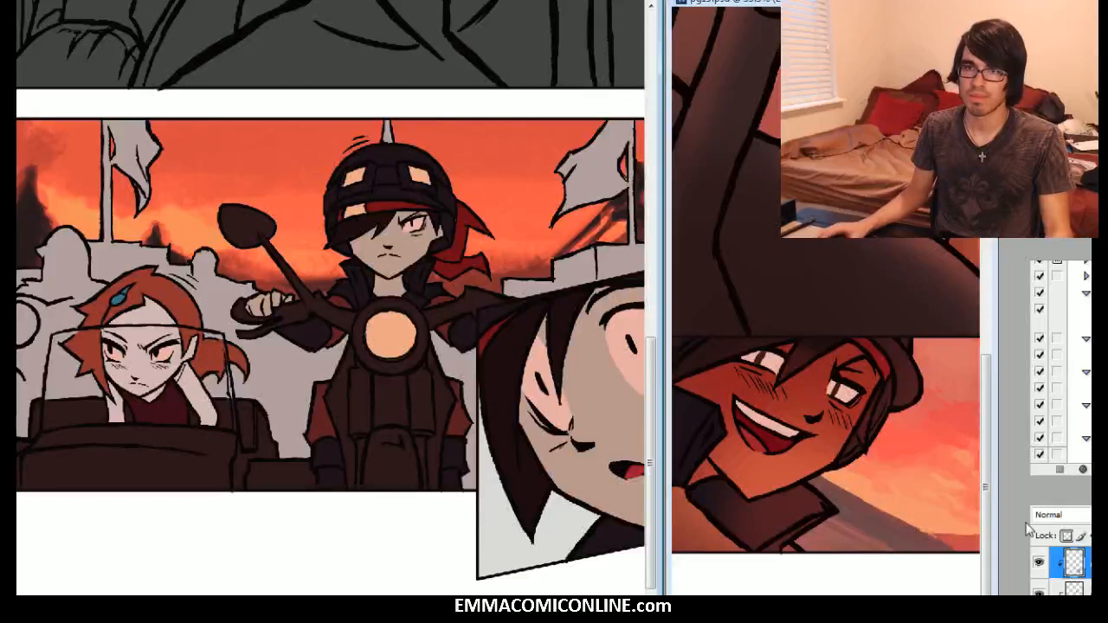
key("shift+F5")
key("Return")
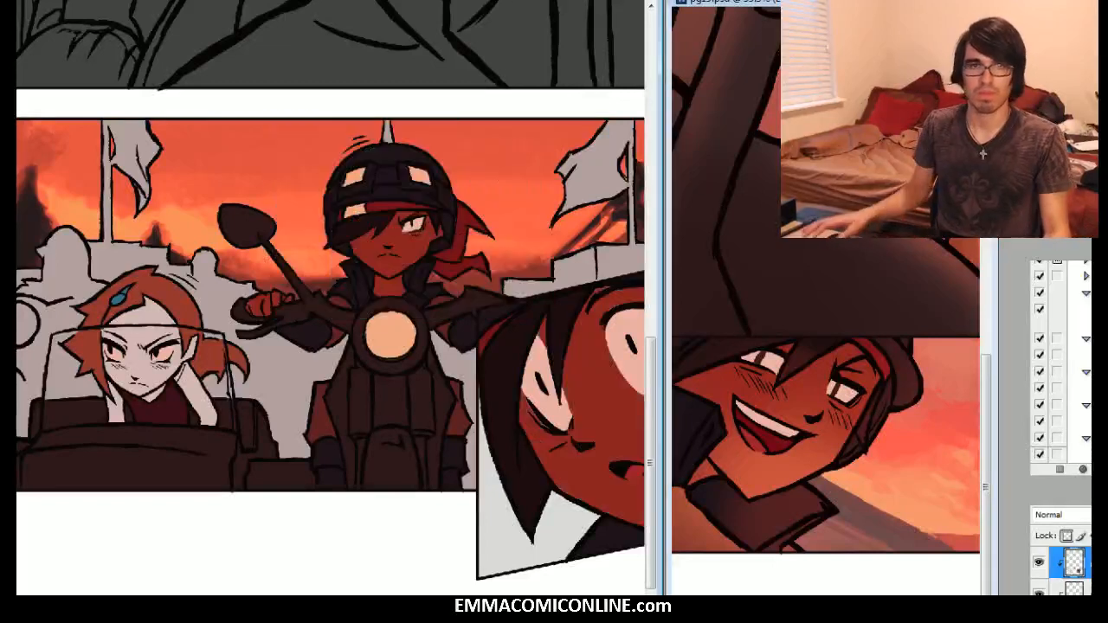
Step: Recolor the sidecar girl with a warm red skin and orange-tan hair to match the sunset palette
left_click(1081, 589)
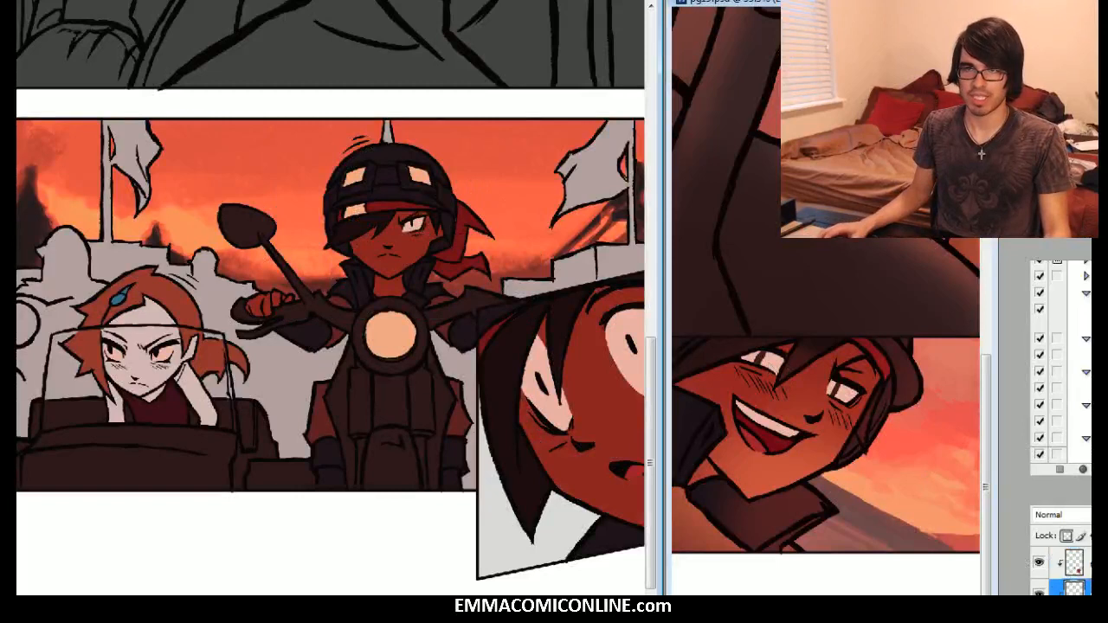
left_click(1073, 564)
left_click(1086, 590)
key("shift+F5")
key("Return")
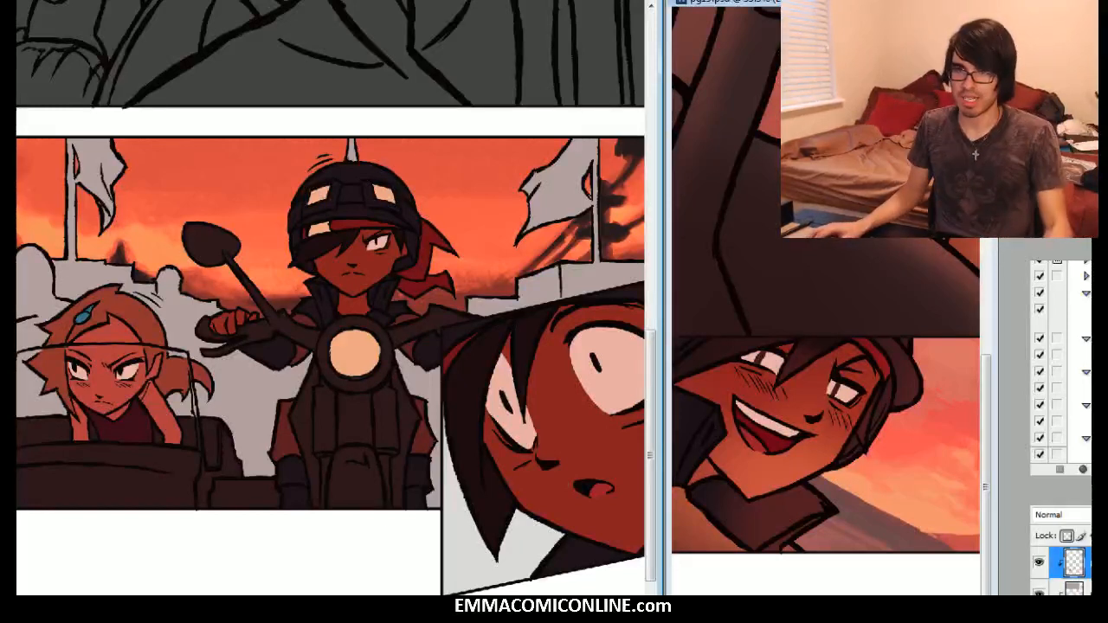
Step: Fill the layer of background vehicles, crowd and flags with a muted brownish red sampled from the reference page's background vehicles
left_click_drag(352, 285, 276, 394)
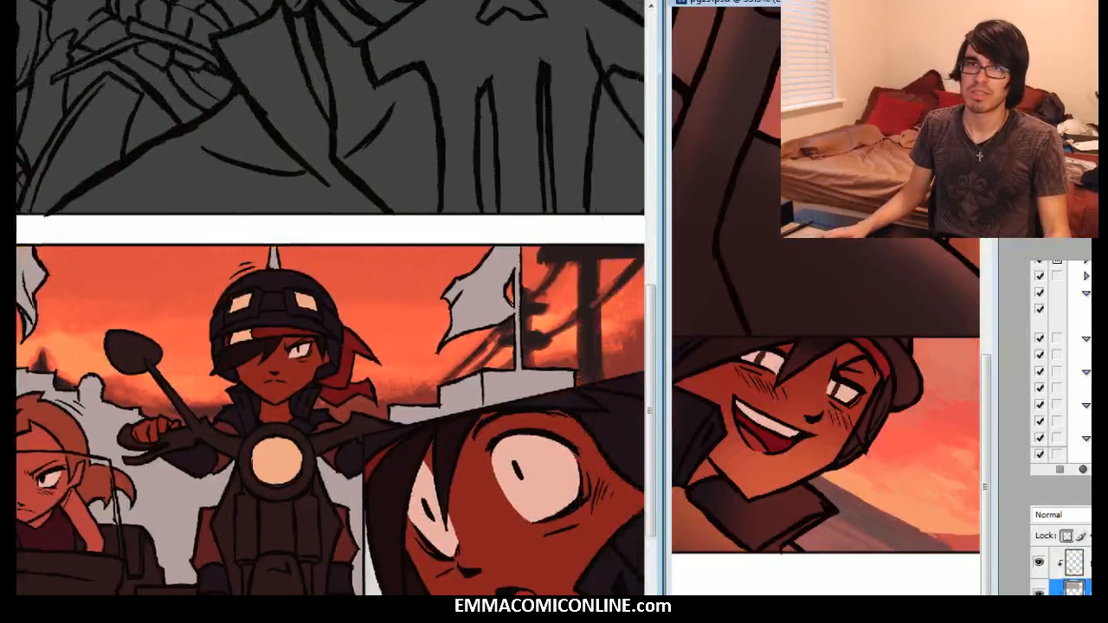
left_click(762, 173)
left_click_drag(762, 173, 693, 554)
left_click_drag(727, 312, 921, 495)
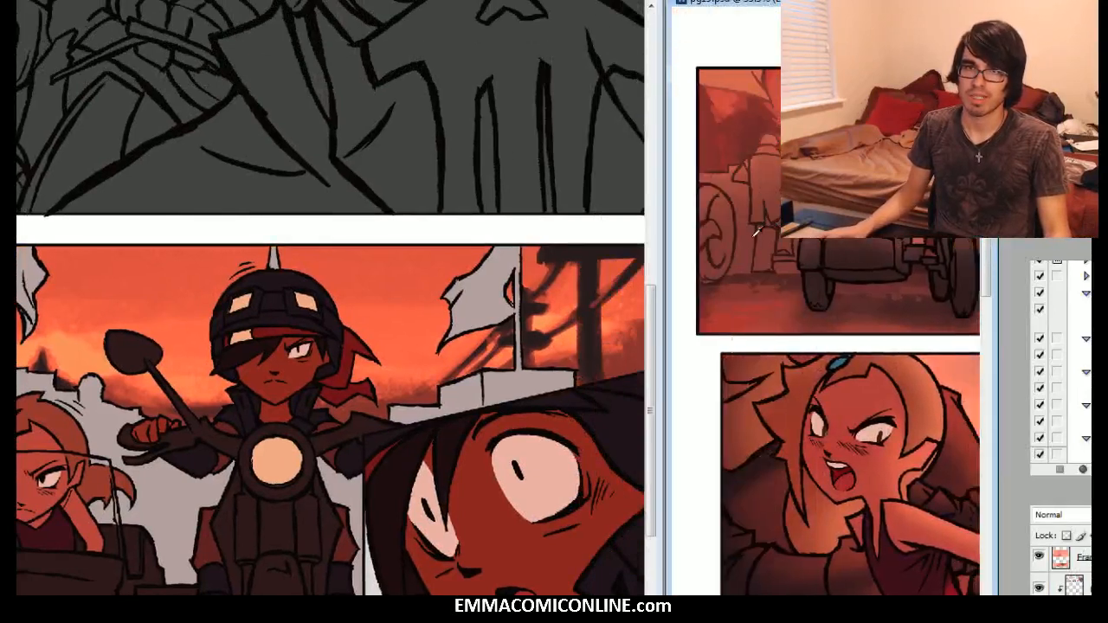
left_click(537, 4)
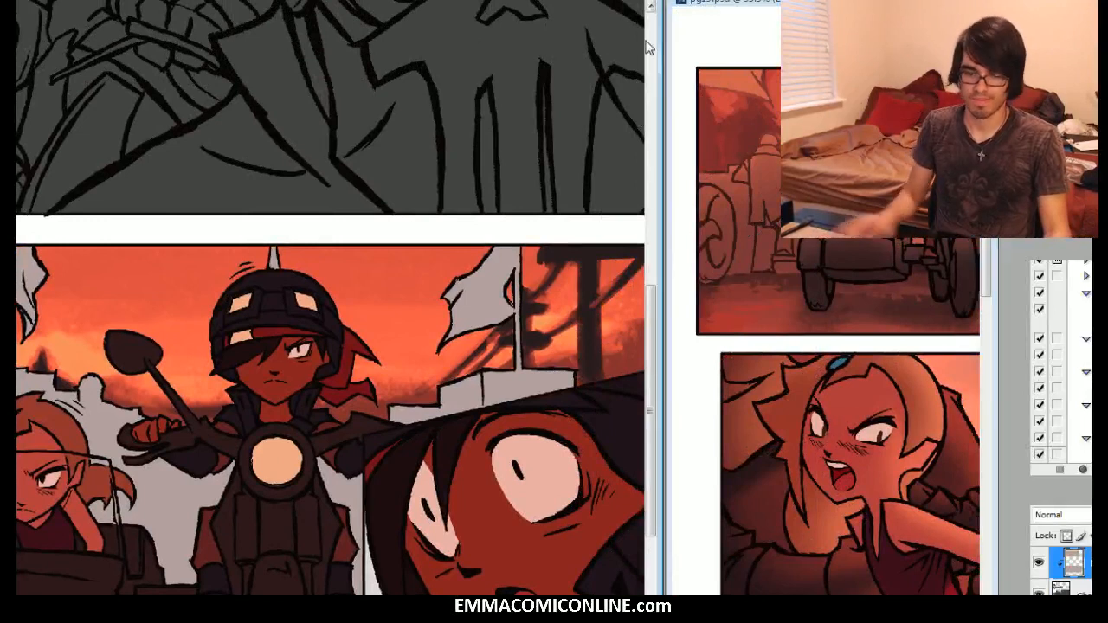
key("shift+F5")
key("Return")
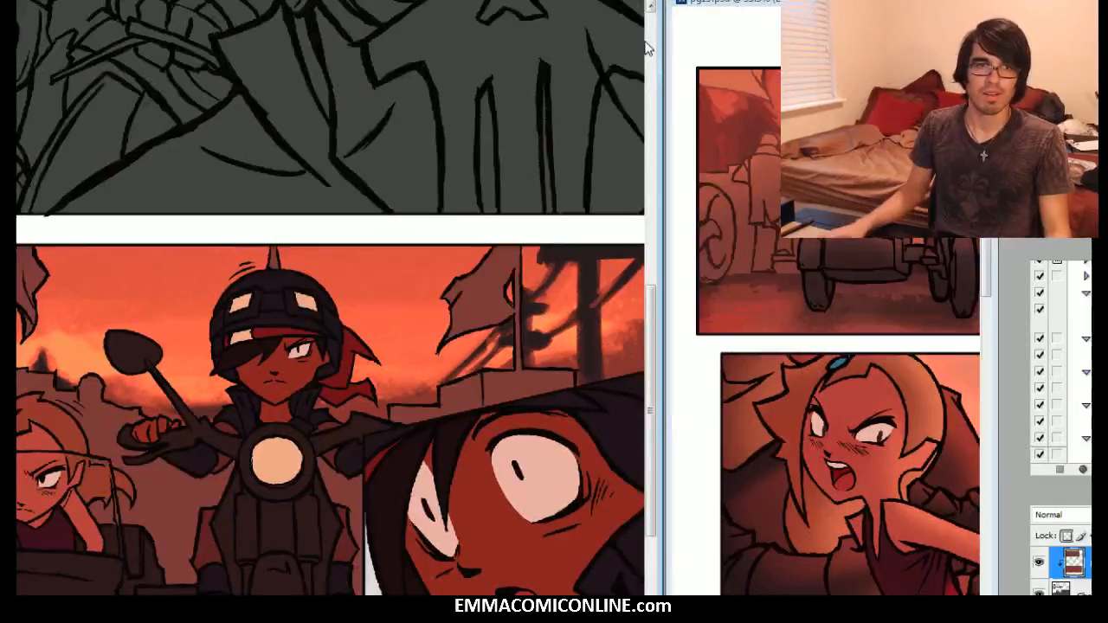
Step: Select the helmet lens and headlight color layer and choose the INK brush preset for painting
left_click_drag(330, 403, 371, 346)
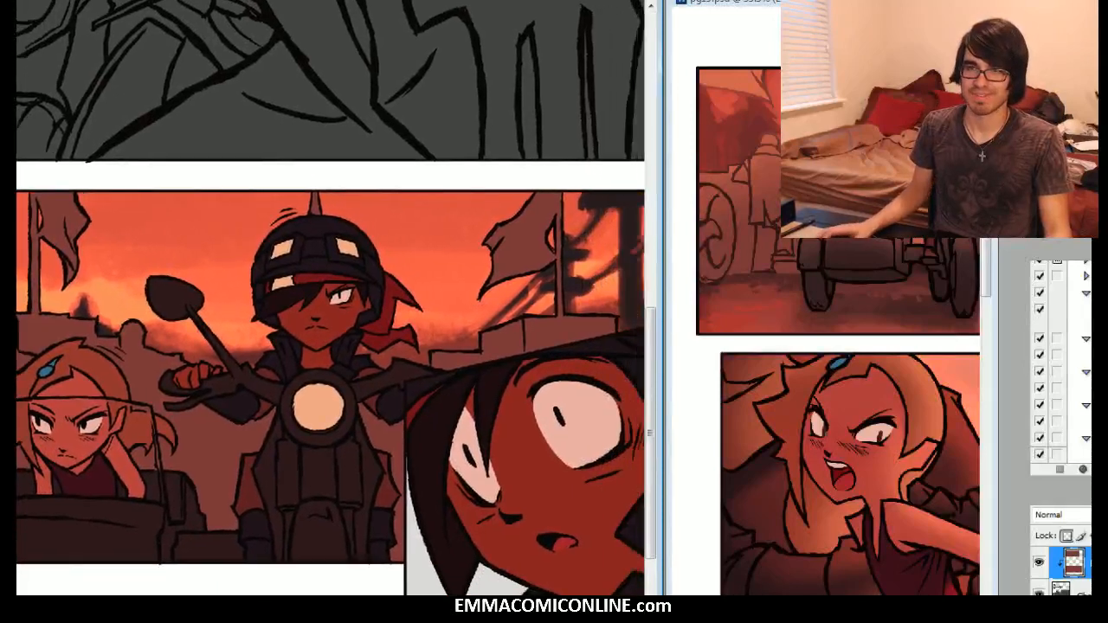
scroll(1065, 567, "up", 2)
scroll(1064, 567, "down", 1)
key("alt+bracketleft")
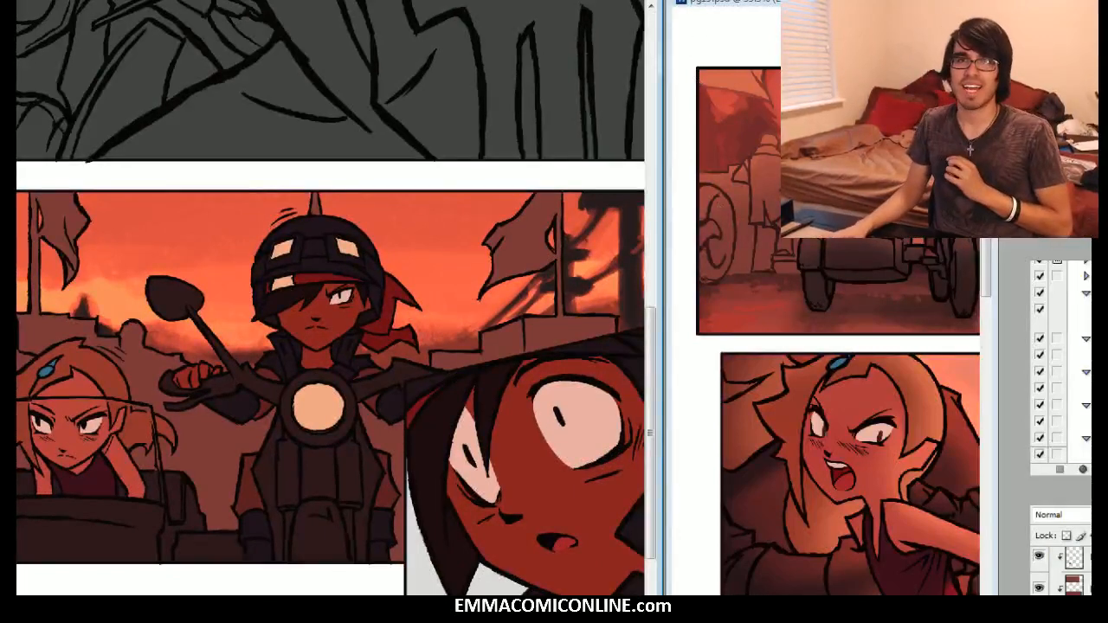
left_click_drag(508, 1, 520, 3)
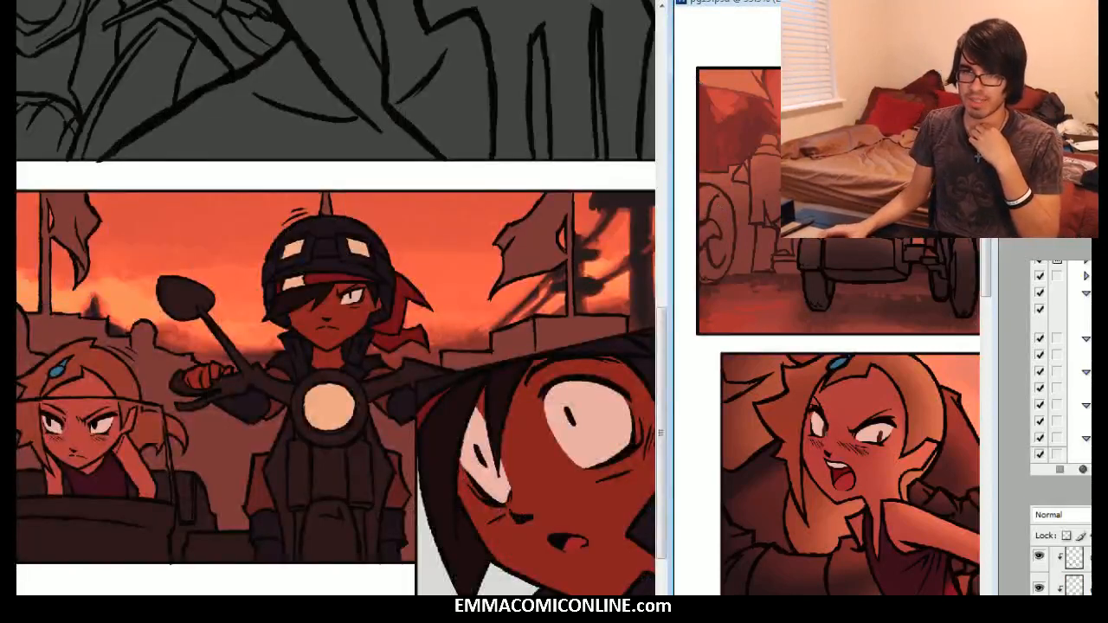
left_click(1082, 585)
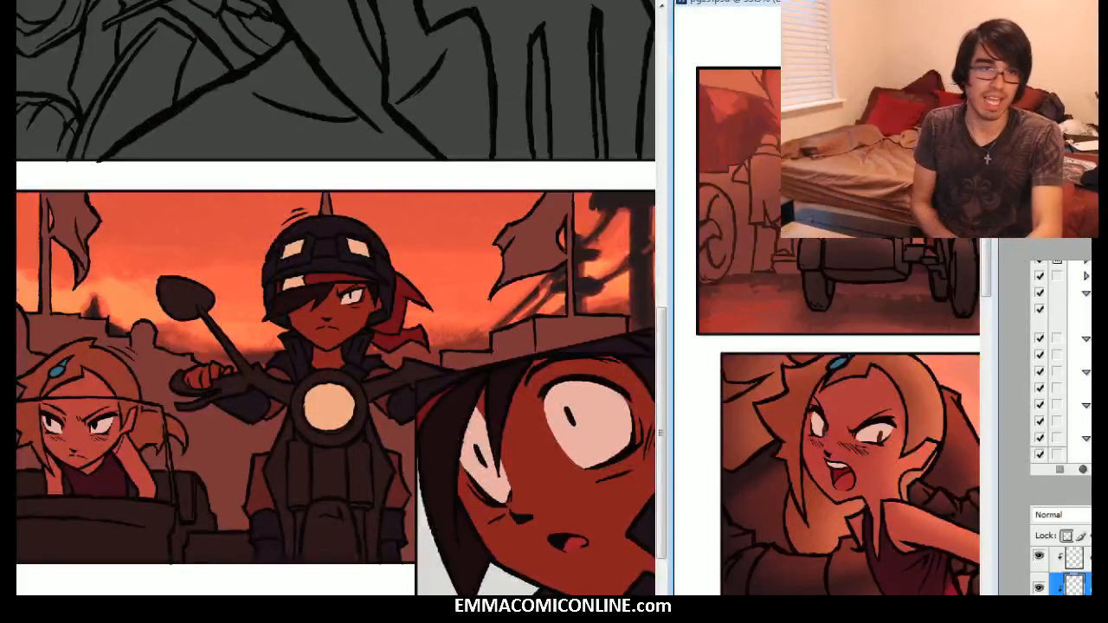
right_click(149, 377)
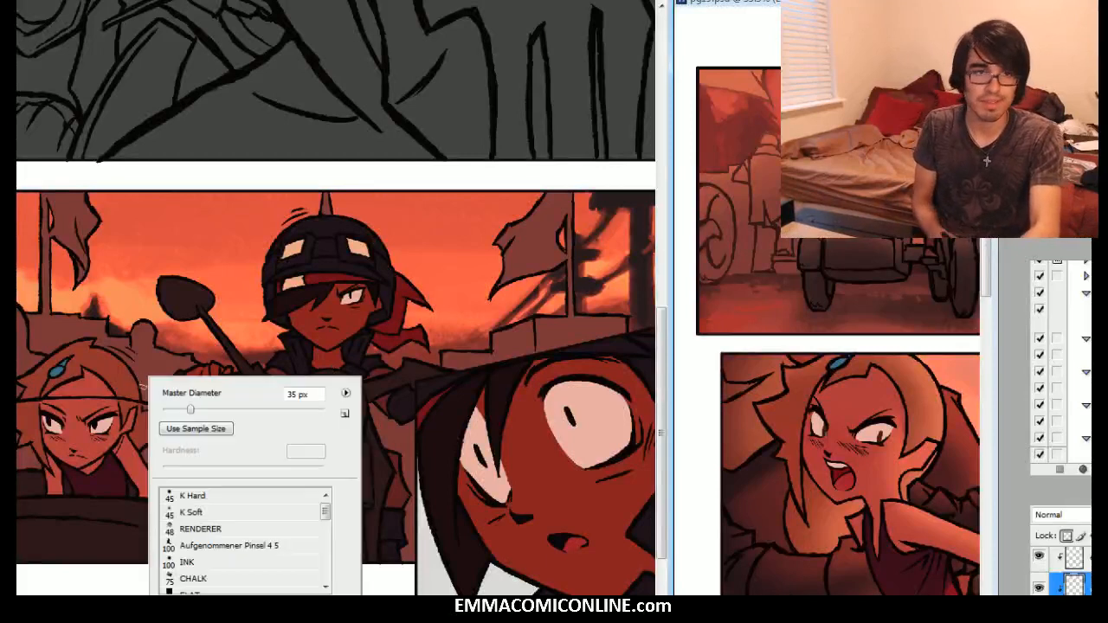
left_click(183, 513)
left_click(205, 563)
Step: Switch to a full-screen view and paint the background vehicle's two headlights, on either side of the sidecar girl, in light peach
left_click_drag(36, 416, 54, 465)
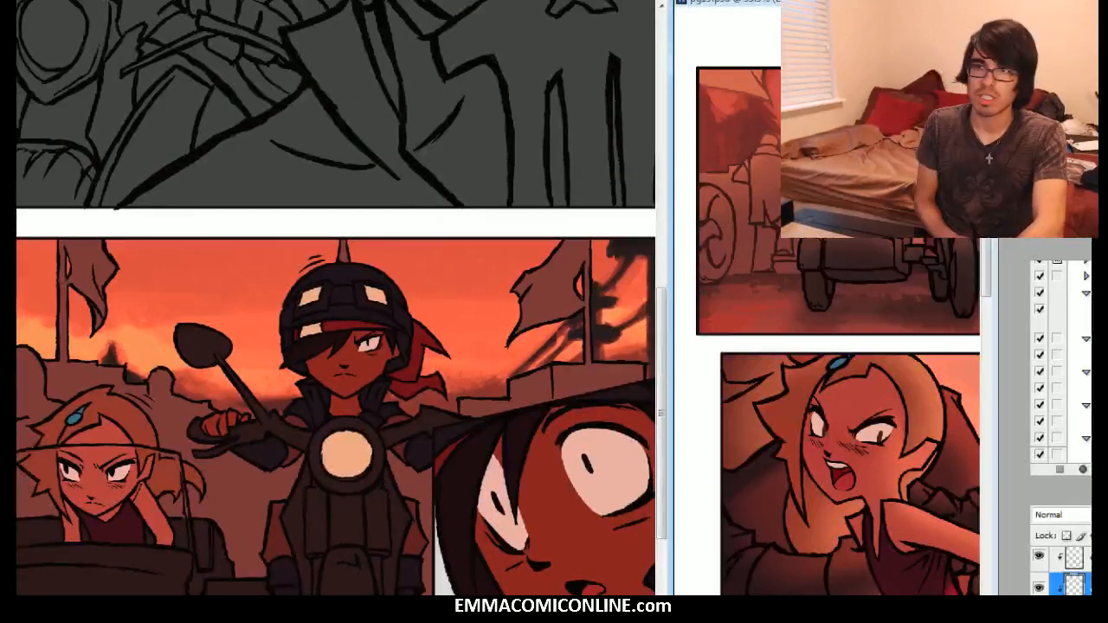
left_click_drag(160, 449, 215, 433)
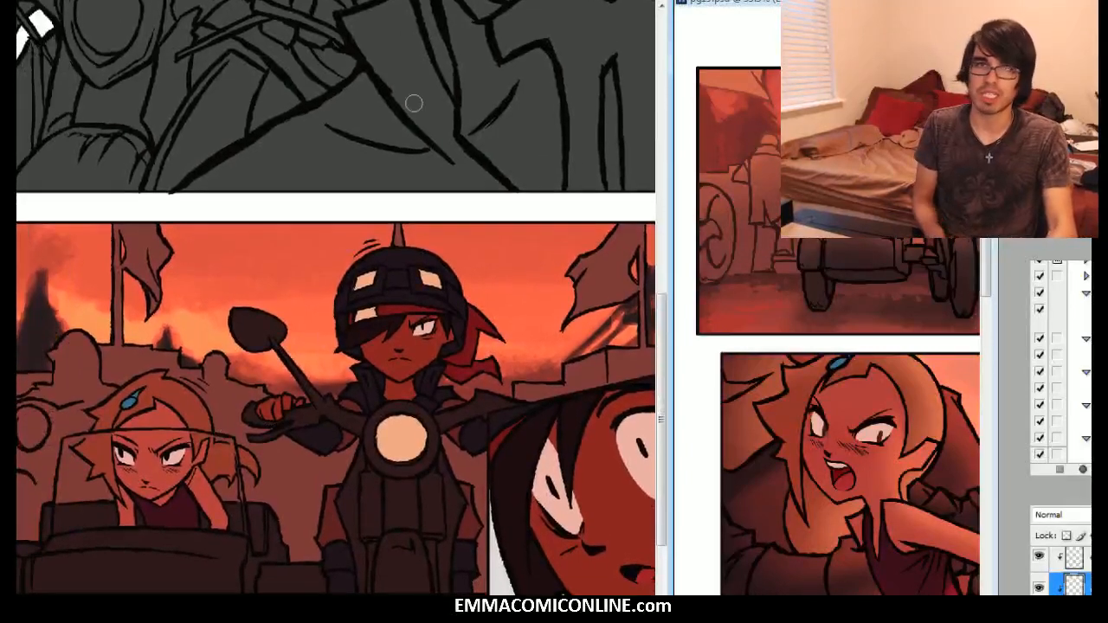
left_click(623, 0)
key("f")
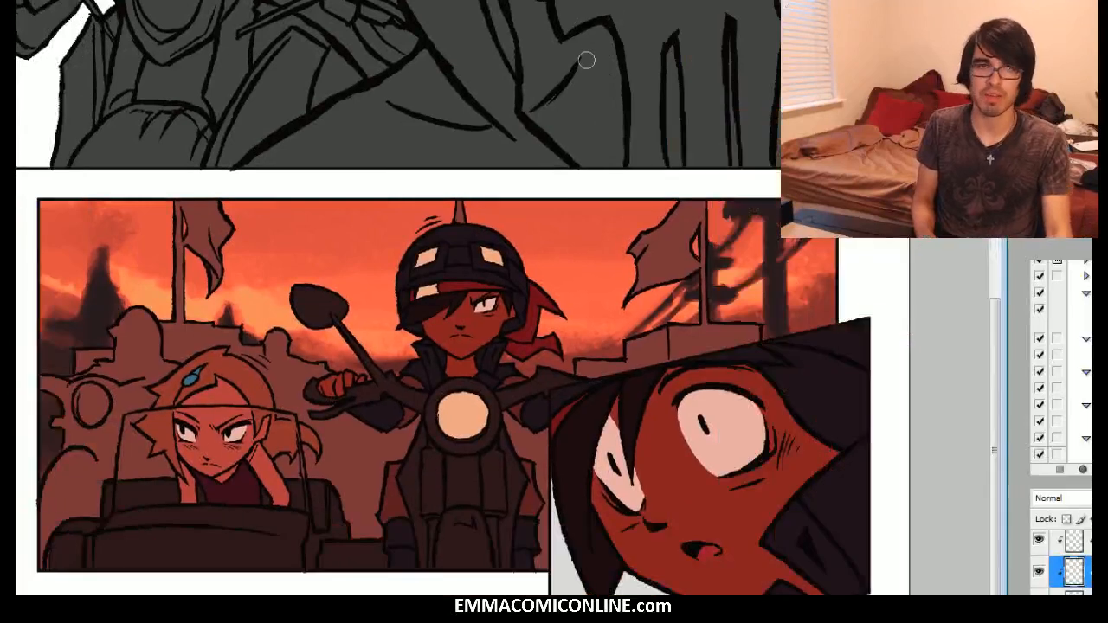
mouse_move(301, 387)
left_mouse_down()
mouse_move(404, 389)
mouse_move(495, 358)
mouse_move(487, 363)
left_mouse_up()
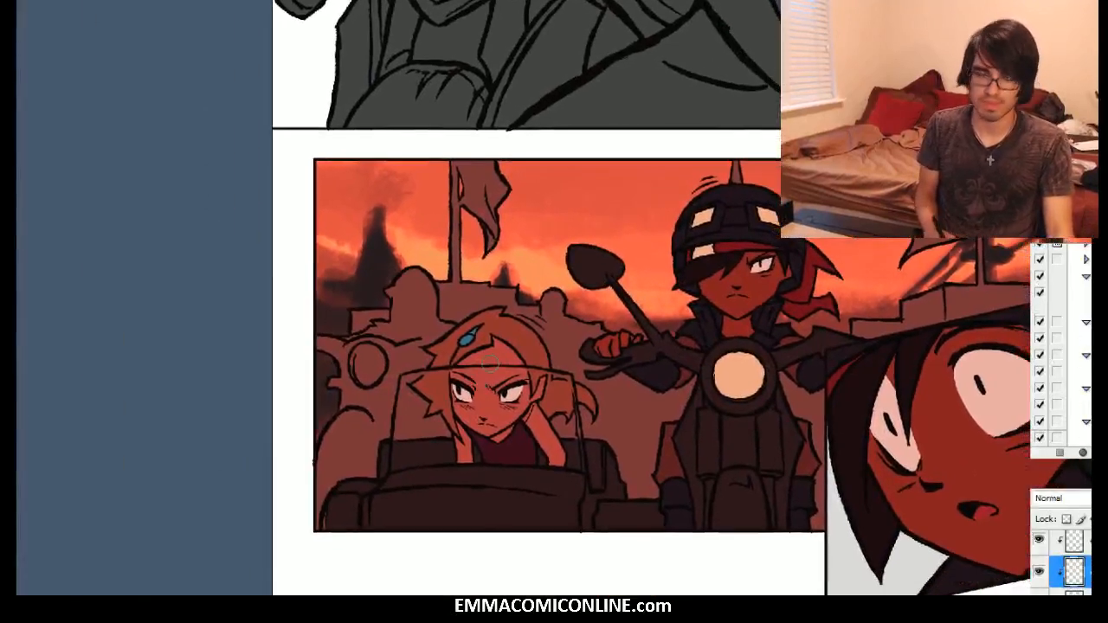
left_click_drag(364, 366, 361, 362)
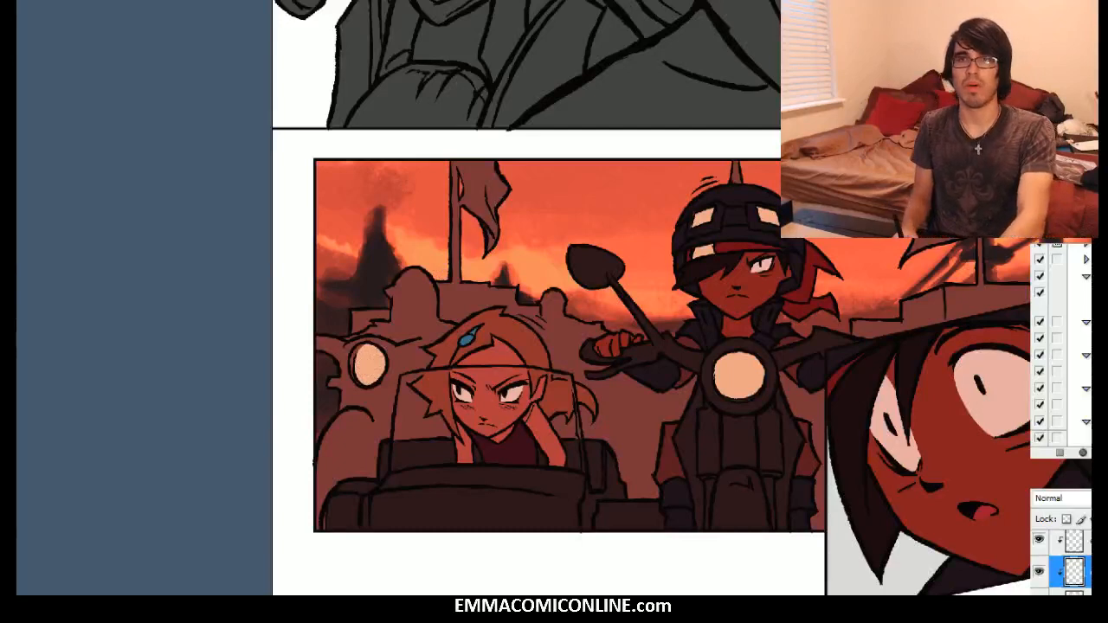
left_click_drag(561, 355, 508, 355)
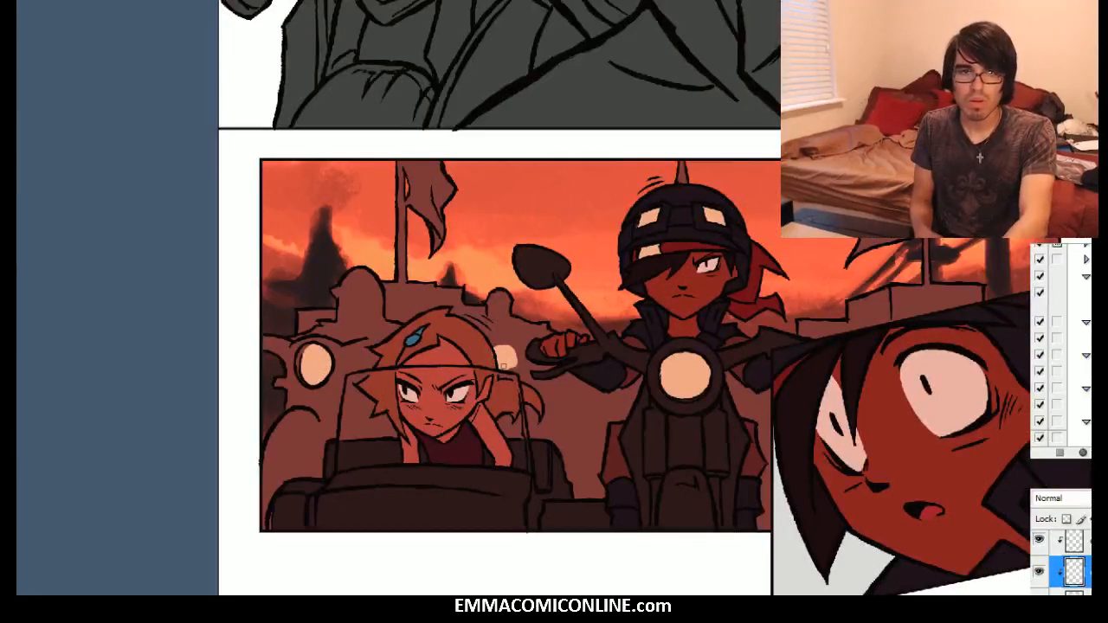
left_click_drag(516, 359, 502, 338)
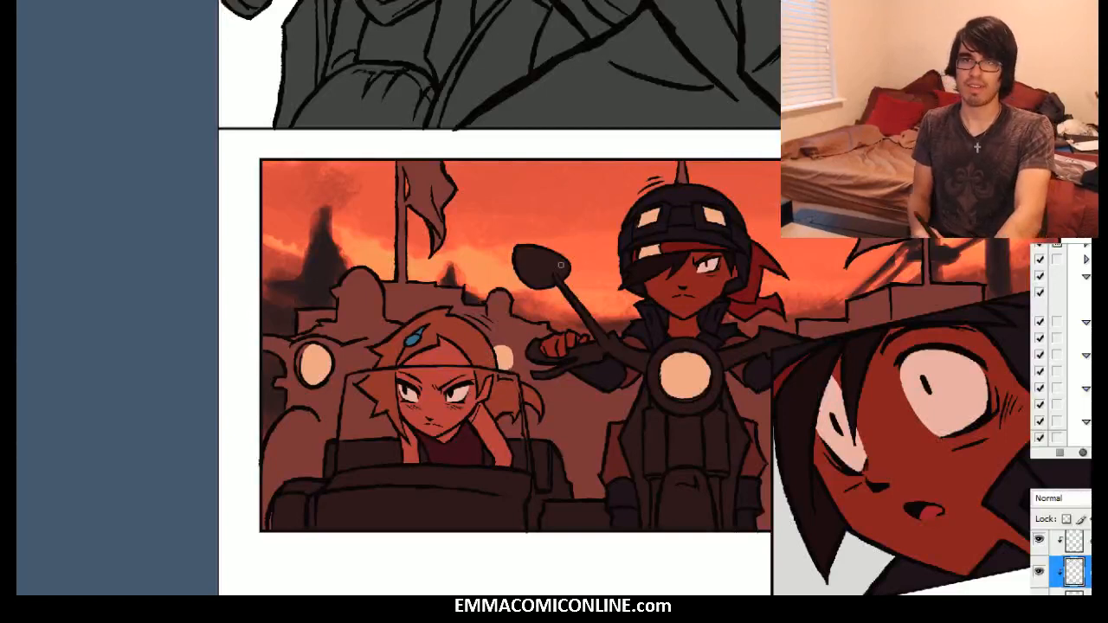
Step: In the close-up panel, trim the excess eye white between the hair strands so the red skin color covers that gap
left_click_drag(767, 220, 701, 214)
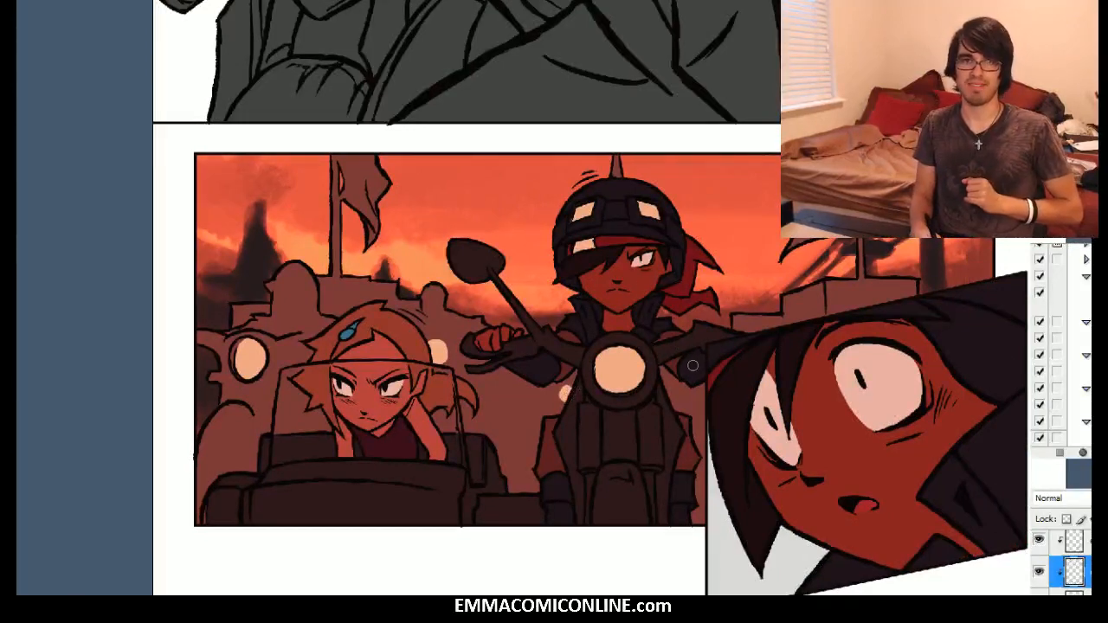
left_click_drag(554, 346, 189, 179)
key("ctrl+plus")
key("ctrl+plus")
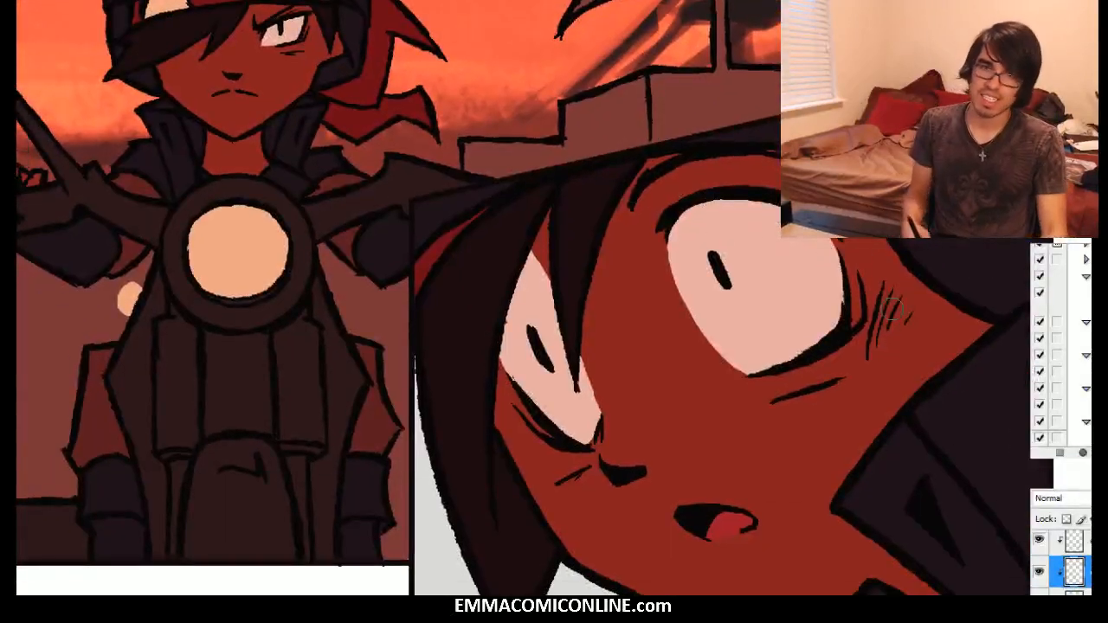
left_click(1082, 540)
left_click(1082, 577)
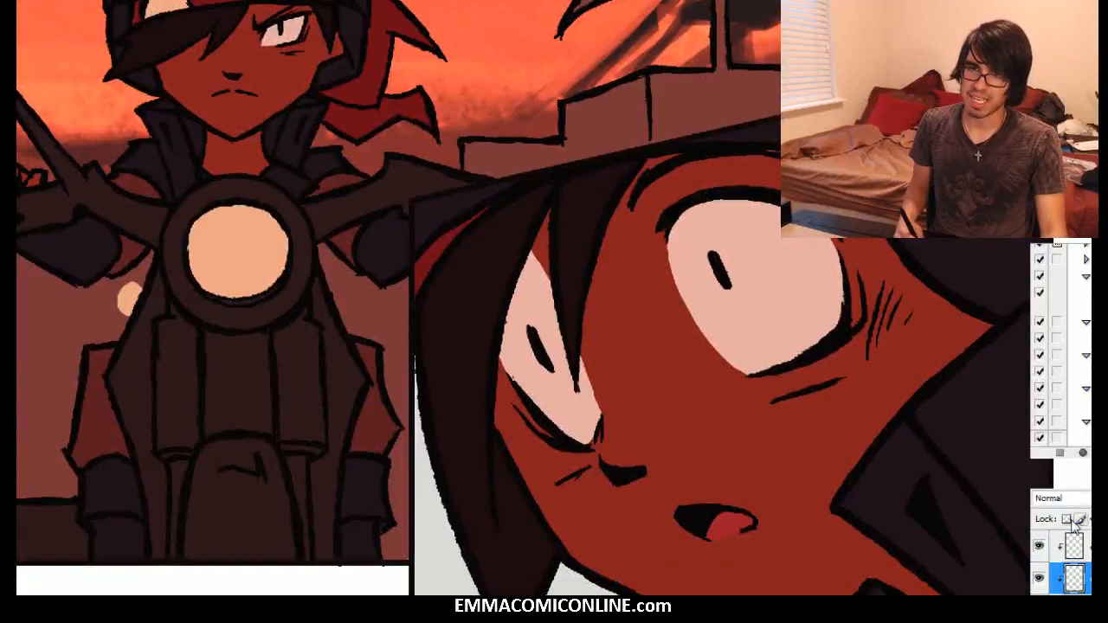
left_click(1082, 541)
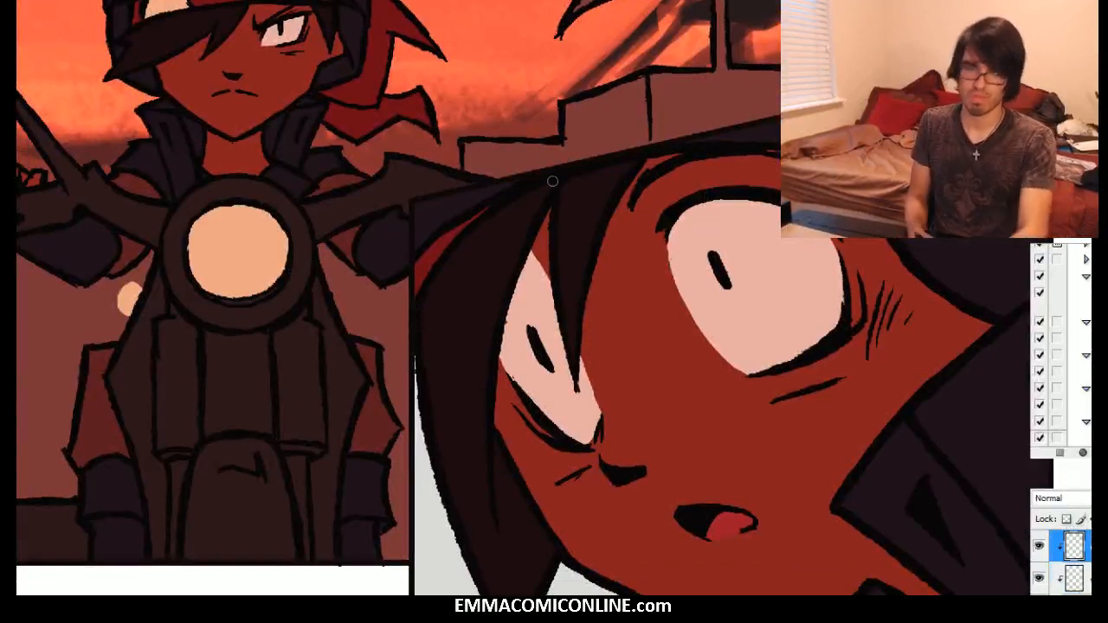
mouse_move(559, 292)
left_mouse_down()
mouse_move(532, 248)
mouse_move(566, 306)
left_mouse_up()
mouse_move(528, 253)
left_mouse_down()
mouse_move(560, 301)
mouse_move(514, 249)
mouse_move(523, 258)
left_mouse_up()
Step: Select the line art layer, choose the Aufgenommener Pinsel 4 5 brush preset at 100 px, and save the page
scroll(1061, 558, "up", 3)
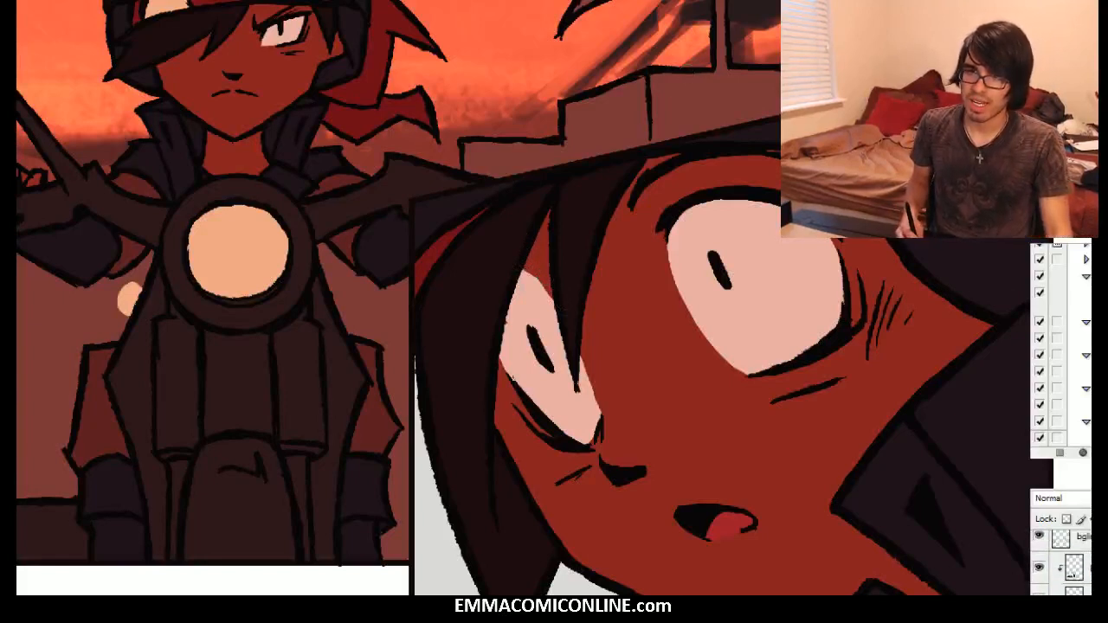
scroll(1061, 560, "up", 1)
left_click(1068, 535)
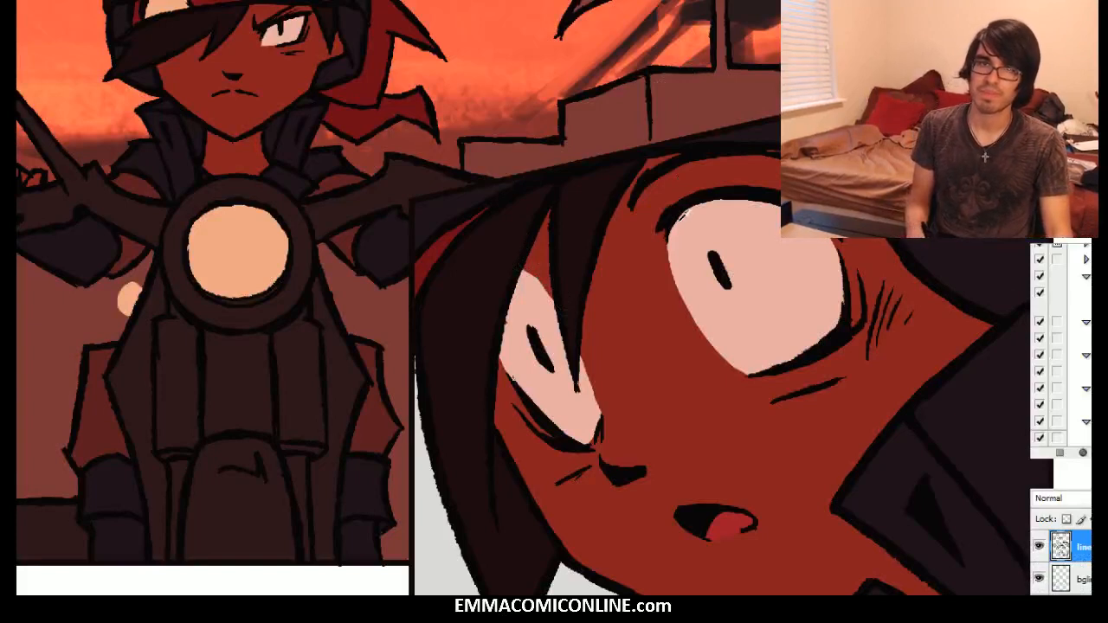
right_click(535, 303)
left_click(571, 458)
left_click(580, 473)
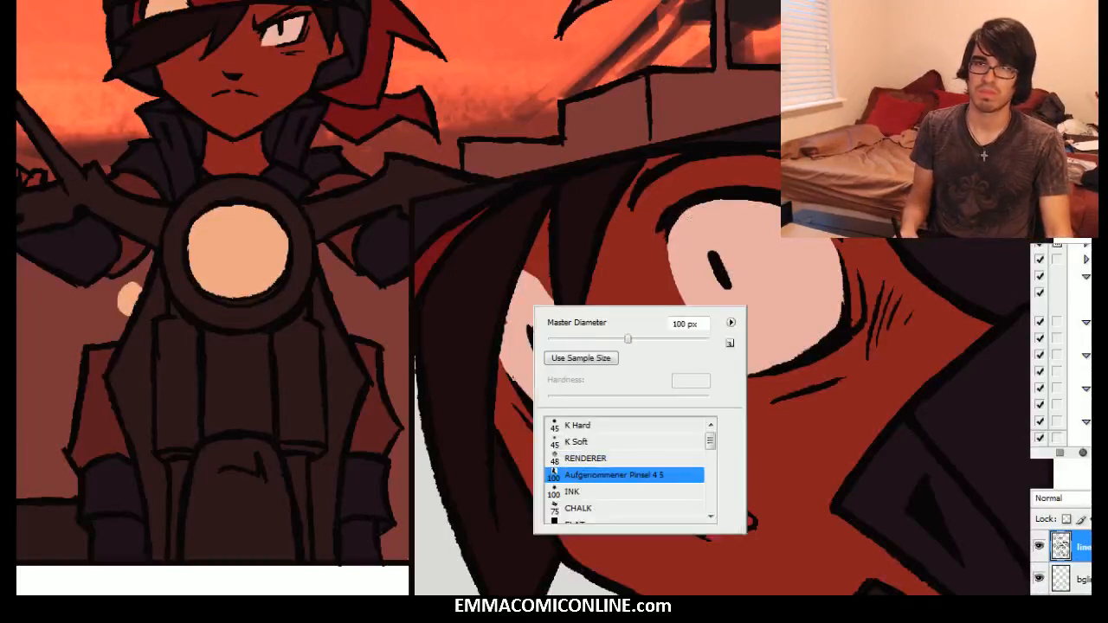
key("Return")
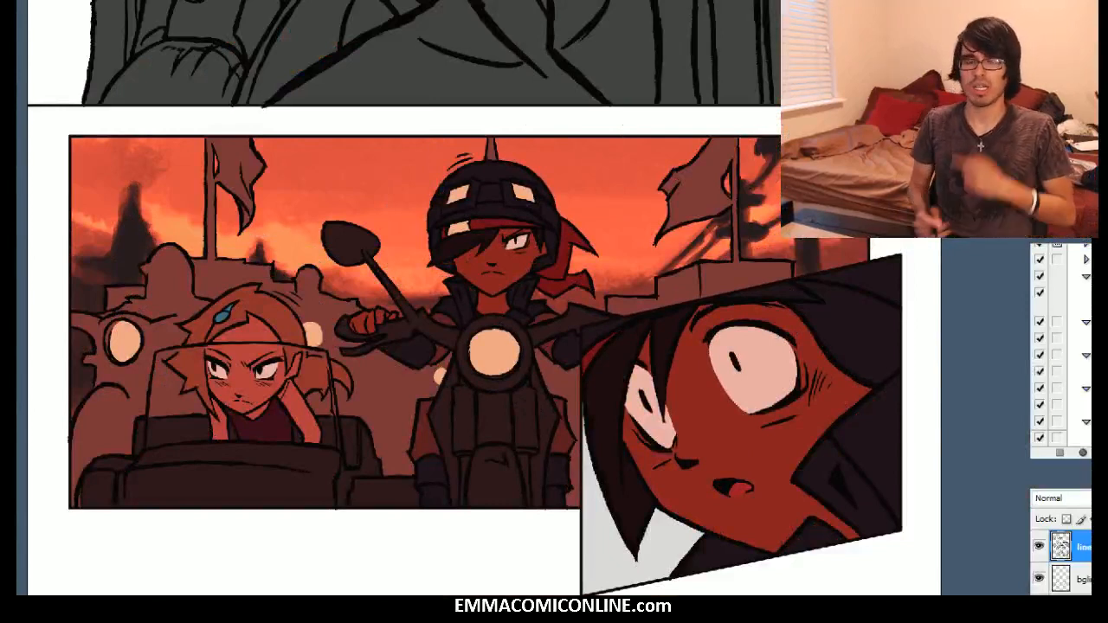
key("ctrl+s")
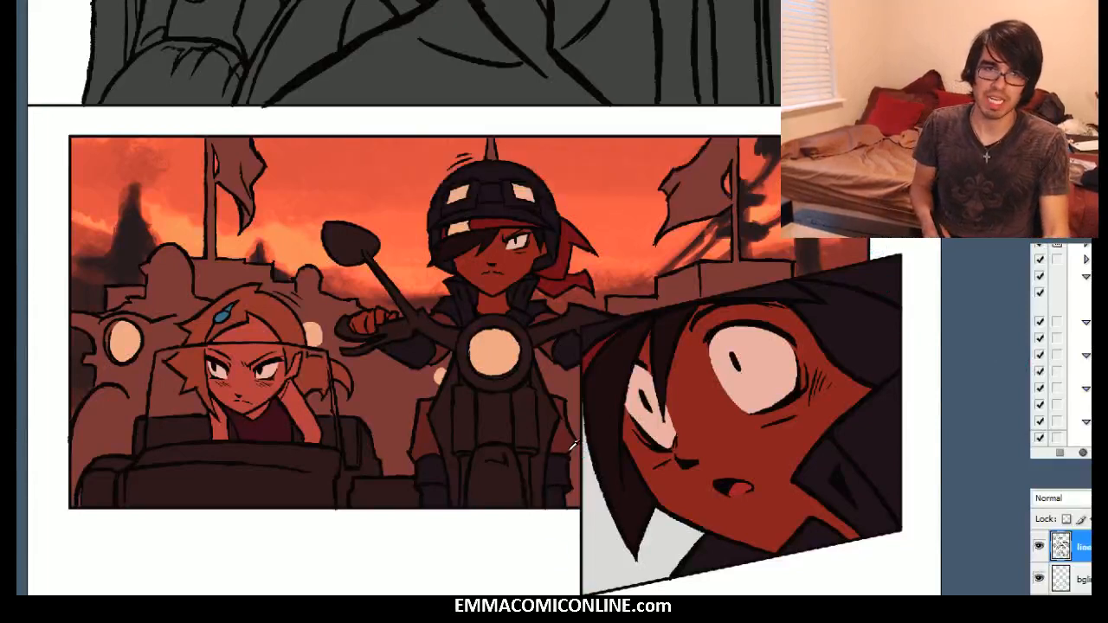
Step: Toggle the visibility of individual color layers to examine which parts of the motorcycle panel each one fills
scroll(1060, 561, "down", 6)
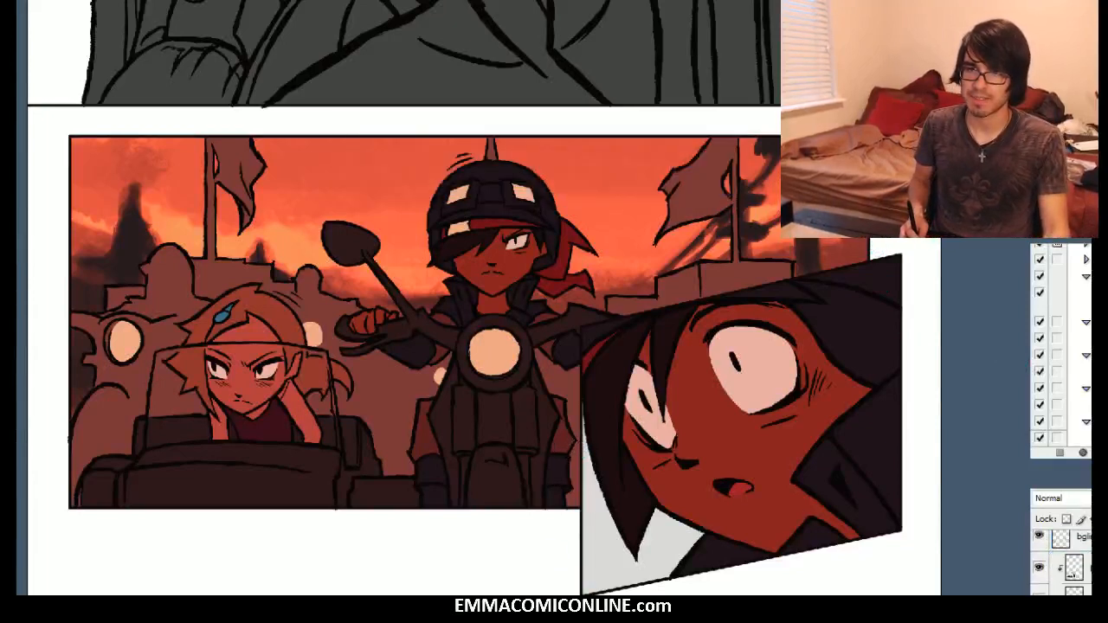
scroll(1060, 561, "down", 2)
left_click(1075, 559)
scroll(1060, 561, "up", 1)
scroll(1061, 561, "up", 1)
left_click(1039, 585)
key("ctrl+plus")
key("ctrl+plus")
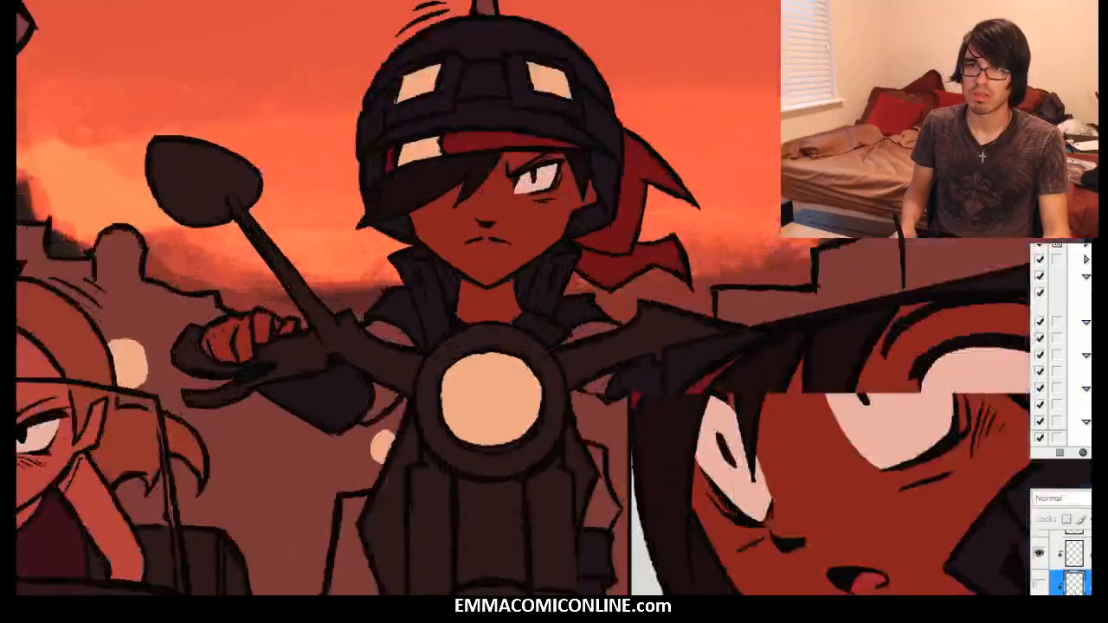
left_click_drag(519, 286, 550, 482)
left_click(1039, 586)
scroll(1060, 562, "down", 3)
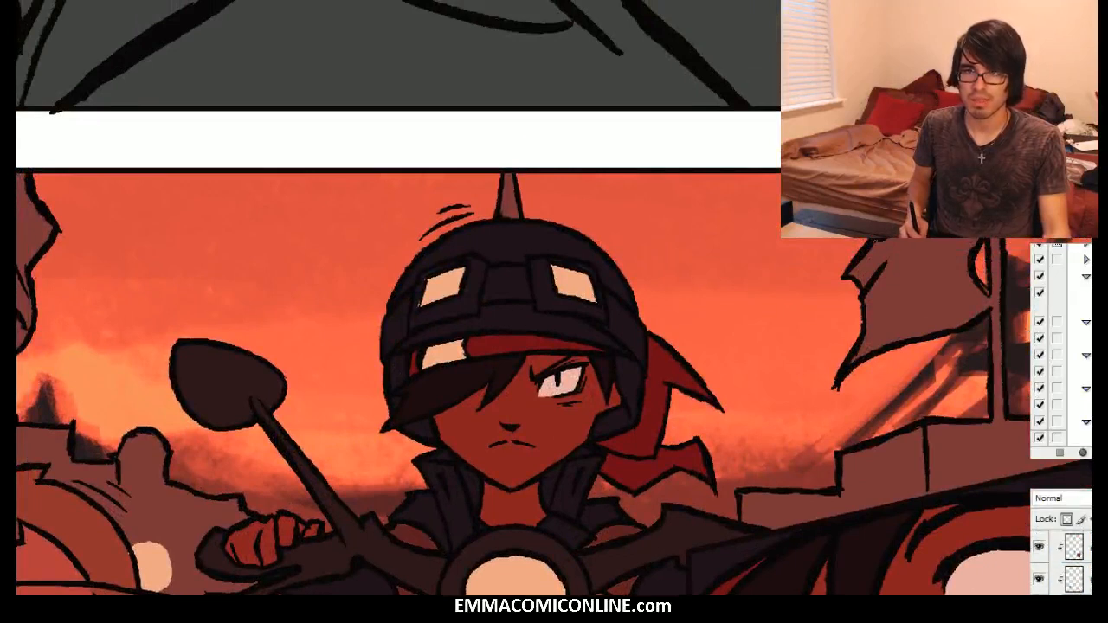
left_click(1039, 567)
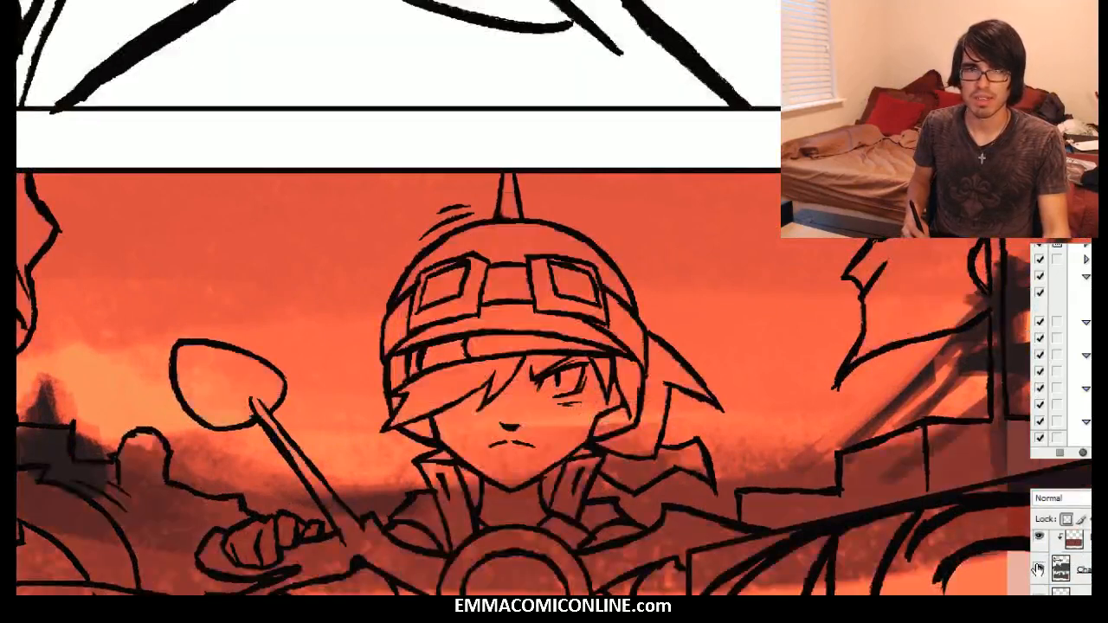
left_click(1040, 567)
left_click(1040, 537)
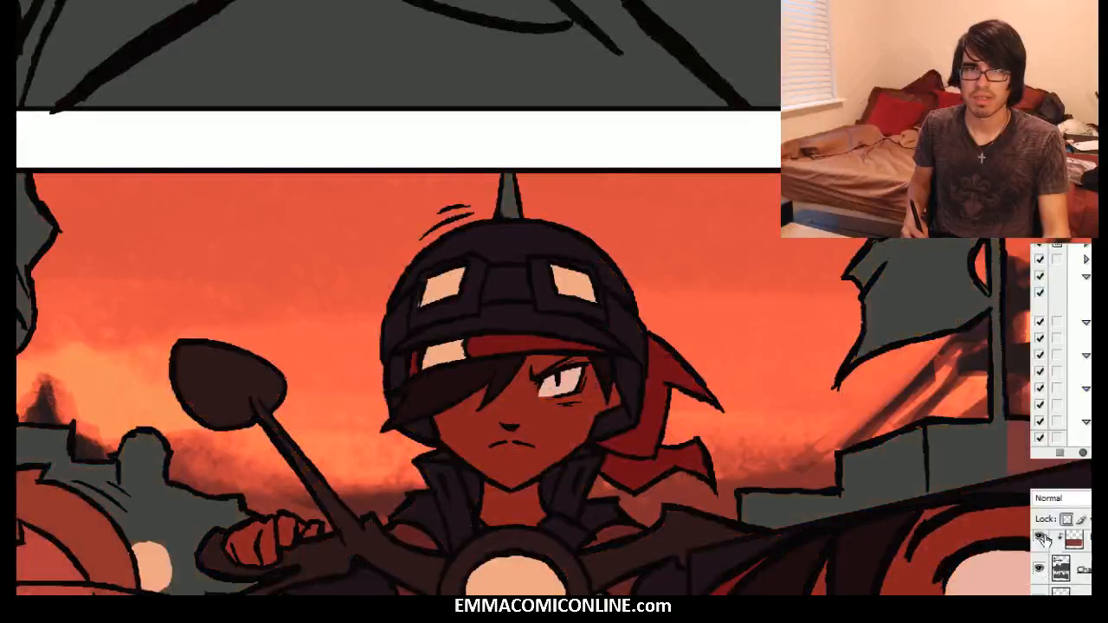
left_click(1086, 540)
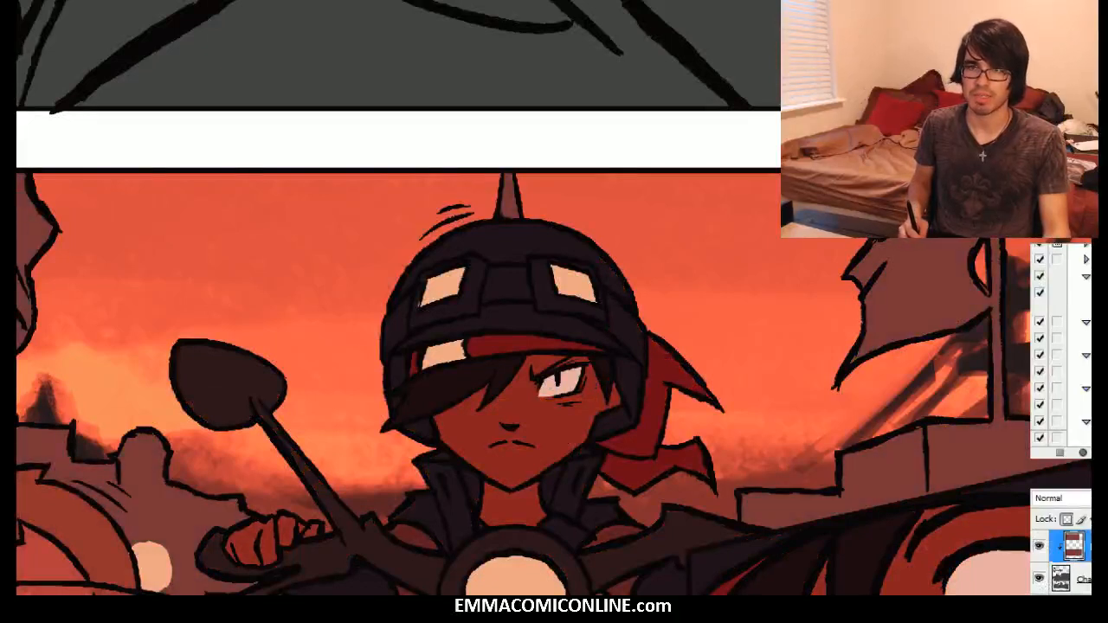
Step: Select a clipped color layer higher in the stack and browse the brush presets for one to shade with
scroll(1060, 561, "up", 5)
scroll(1061, 563, "up", 5)
scroll(1061, 562, "up", 5)
left_click(1075, 557)
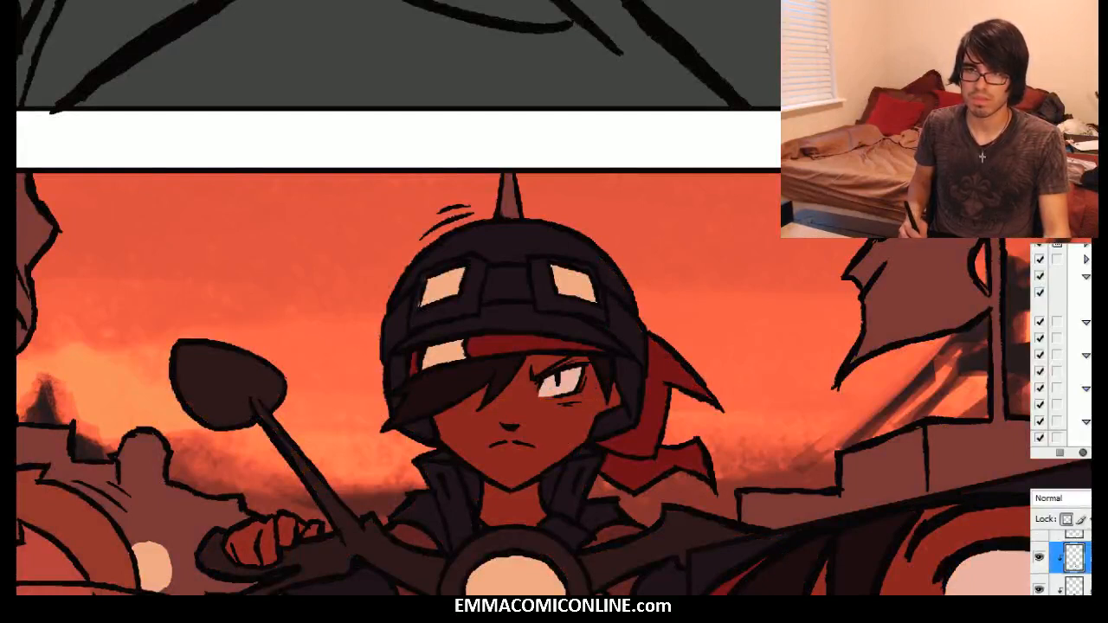
right_click(528, 179)
left_click(569, 313)
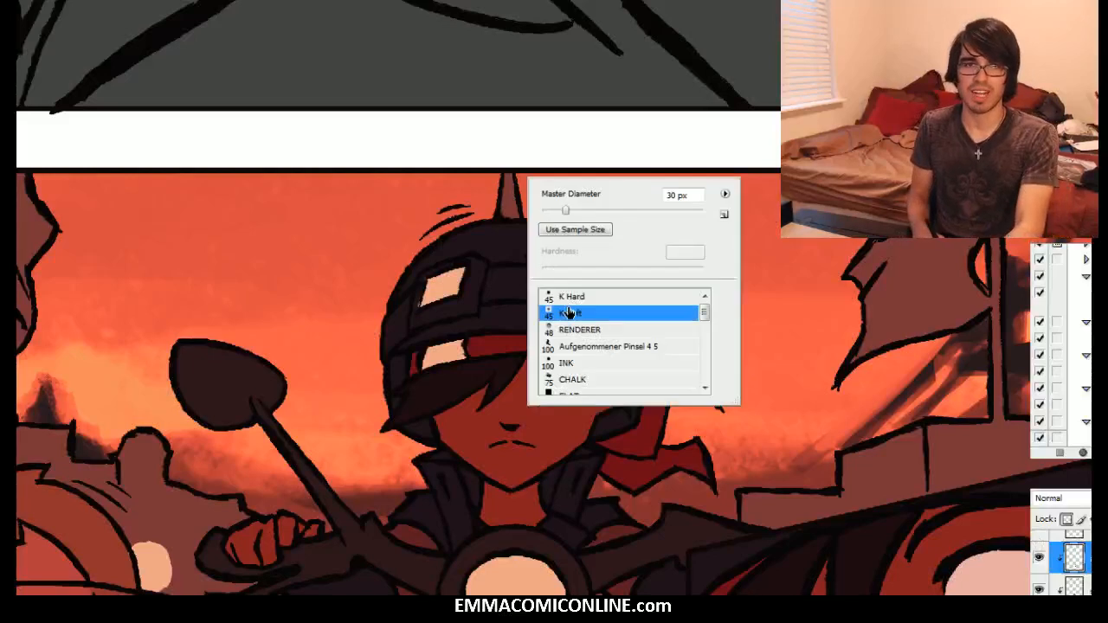
left_click(572, 333)
left_click(571, 363)
left_click_drag(571, 363, 619, 469)
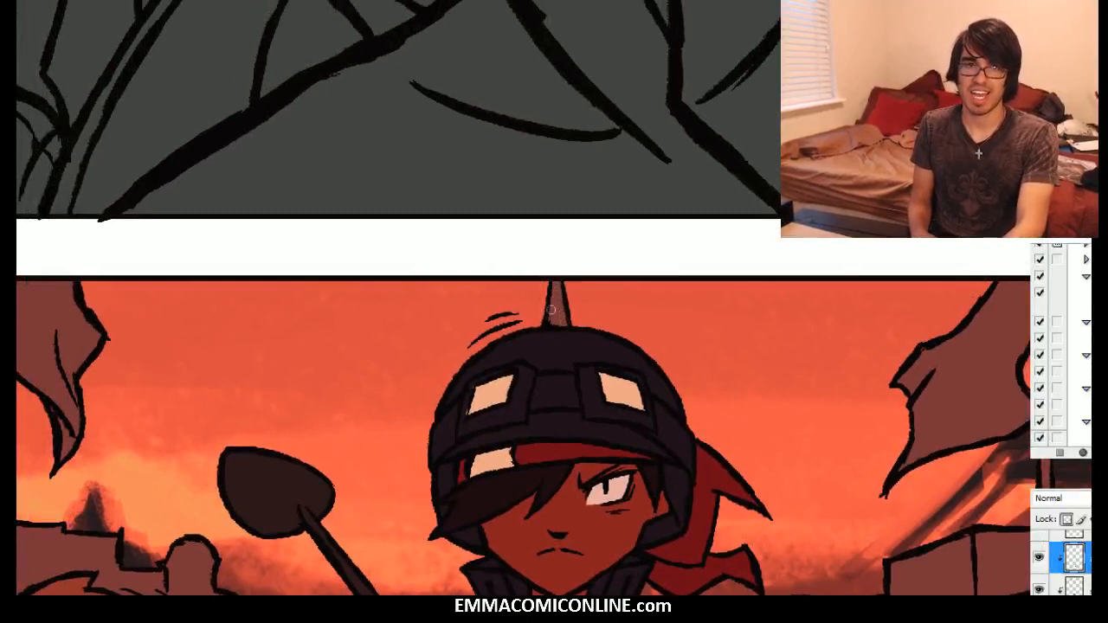
Step: Arrange the reference page pg19.psd beside page 21 and bring its panel of the grinning dark-haired girl into view
left_click_drag(554, 398, 554, 135)
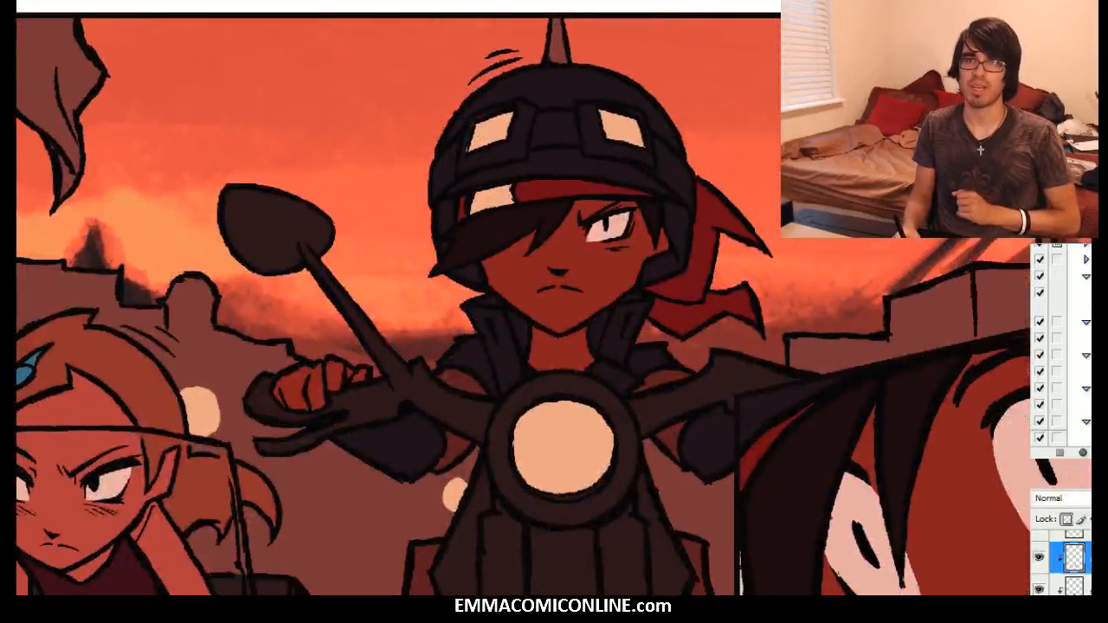
key("ctrl+minus")
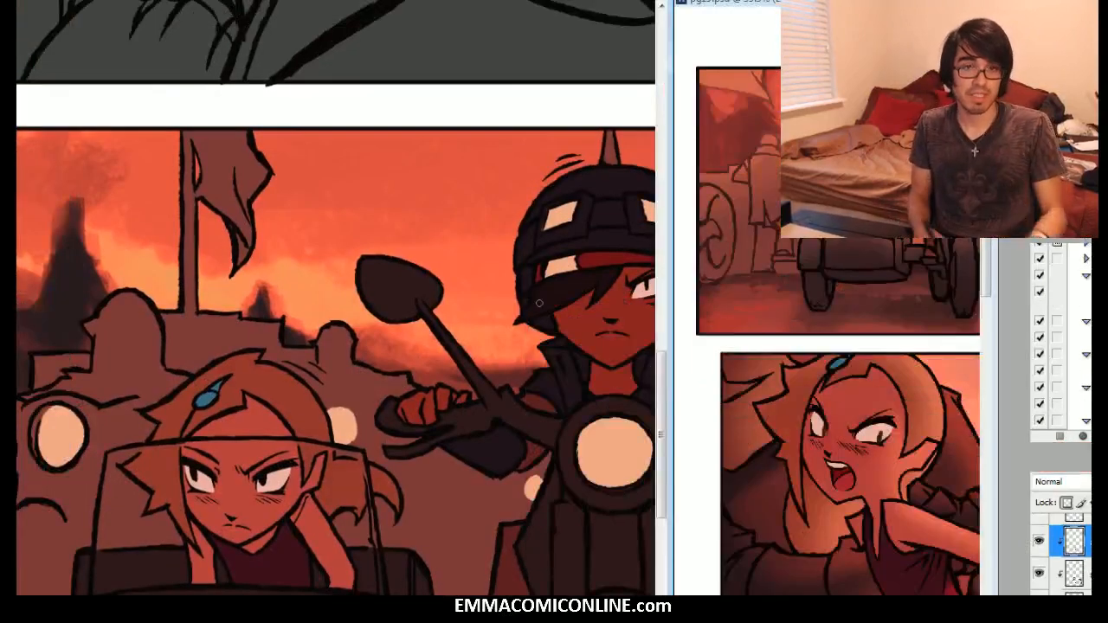
left_click_drag(667, 145, 703, 143)
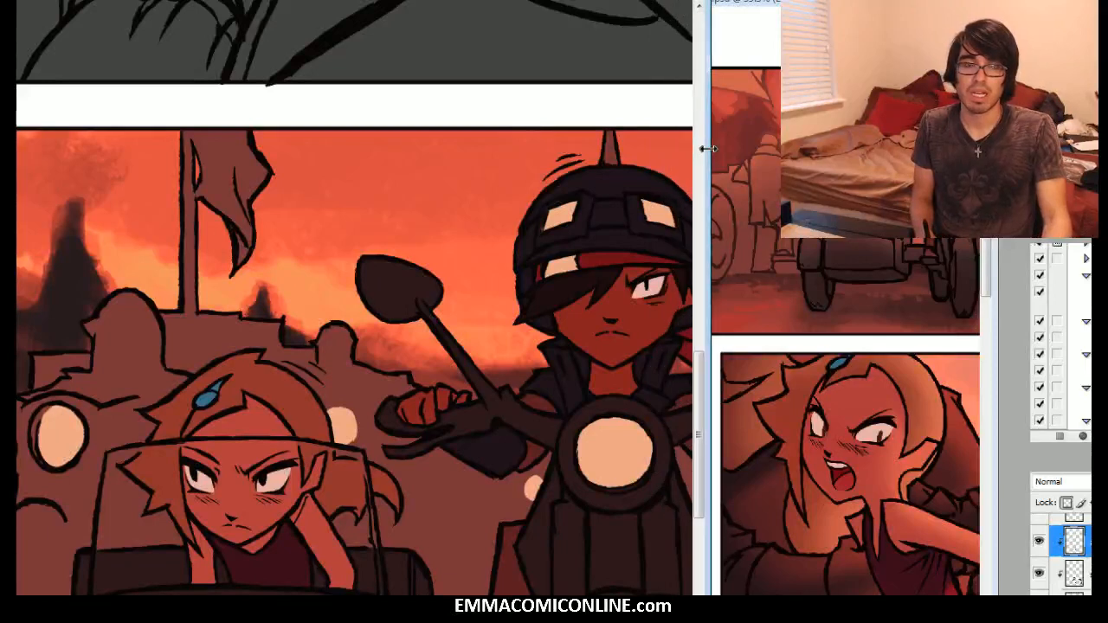
left_click_drag(735, 2, 751, 5)
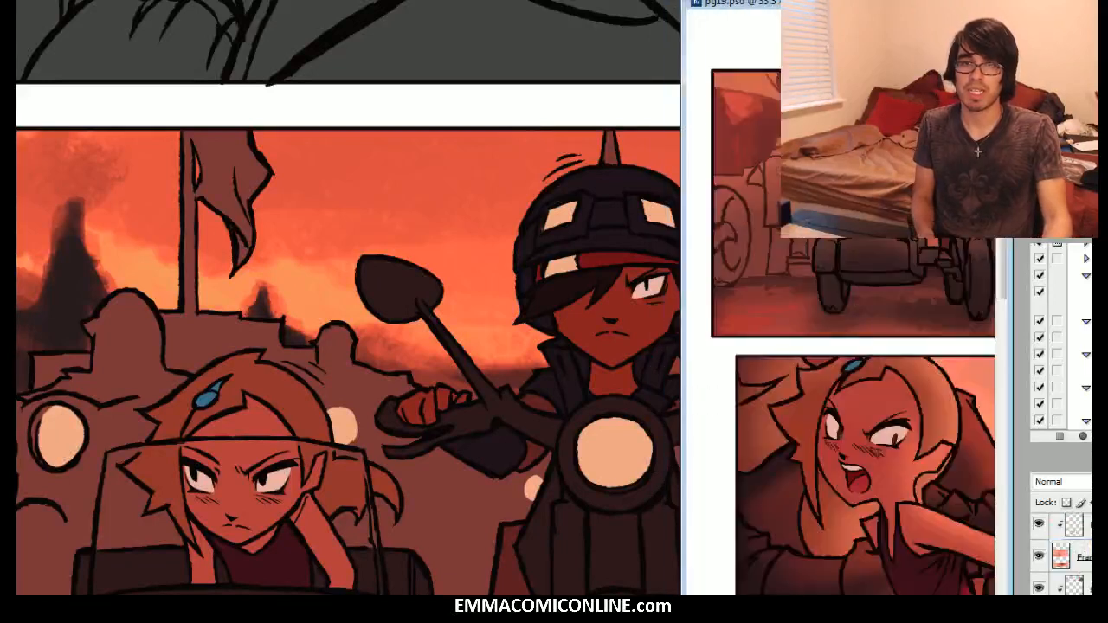
left_click_drag(917, 432, 714, 370)
left_click_drag(857, 554, 814, 216)
left_click_drag(814, 562, 778, 475)
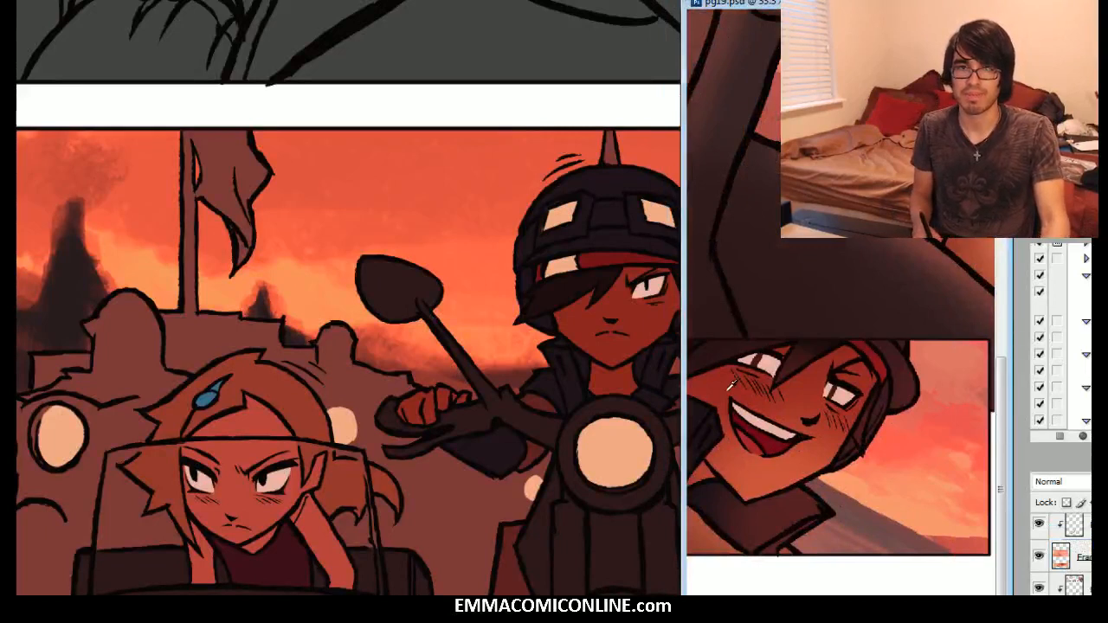
Step: Return to page 21, select the rider's skin color layer and choose the K Soft brush preset at 45 px
left_click(579, 17)
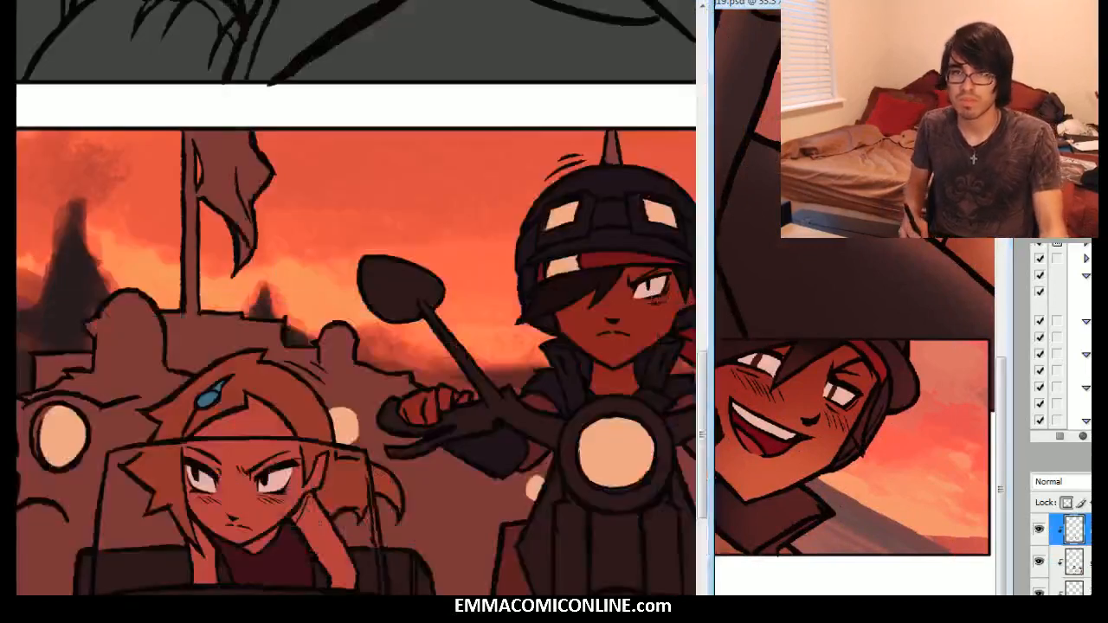
left_click(1087, 561)
left_click(1087, 590)
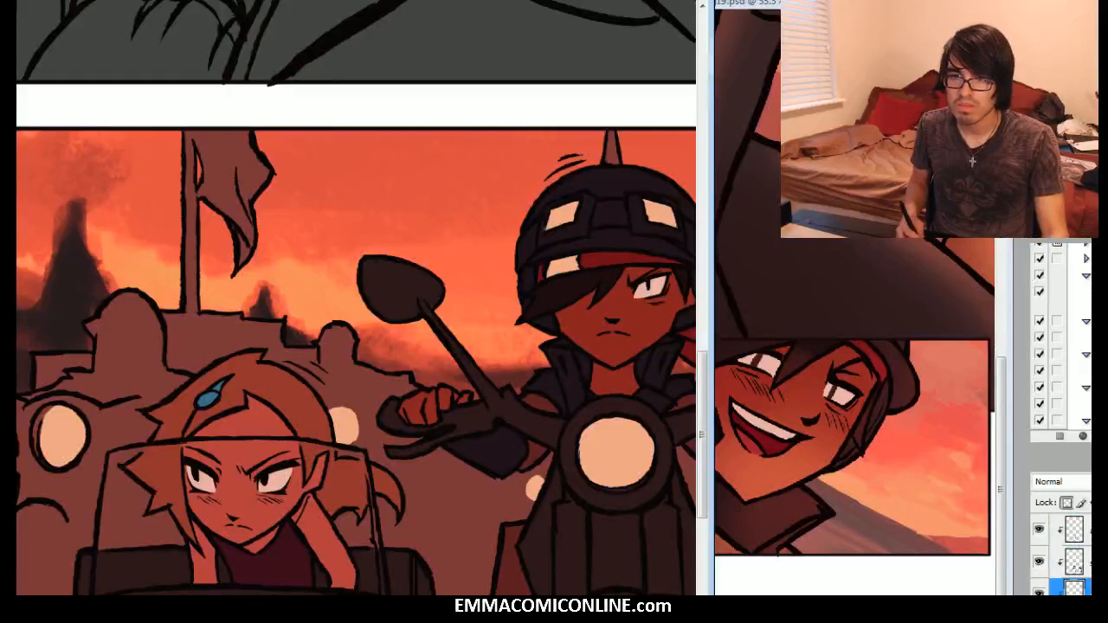
right_click(520, 261)
left_click(571, 400)
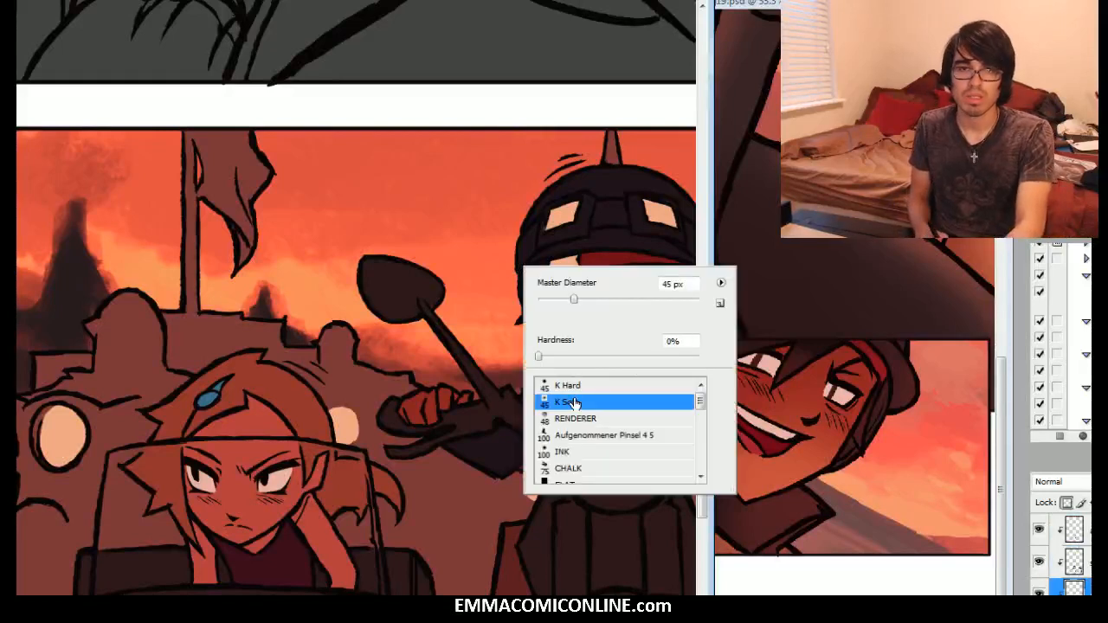
Step: Enlarge the soft brush and paint a lighter orange glow over the rider's lower face, neck and hand, following the reference
left_click_drag(571, 364, 364, 403)
scroll(383, 330, "down", 2)
key("bracketright")
key("bracketright")
key("bracketright")
key("bracketright")
key("bracketright")
key("bracketright")
key("bracketright")
key("bracketright")
key("bracketright")
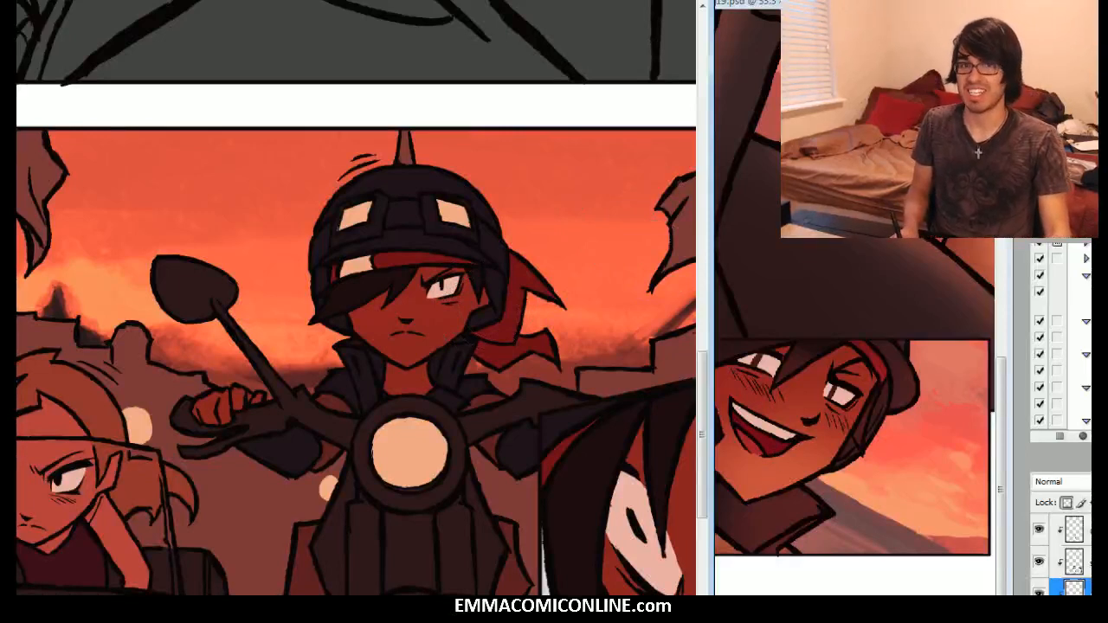
left_click_drag(355, 346, 405, 336)
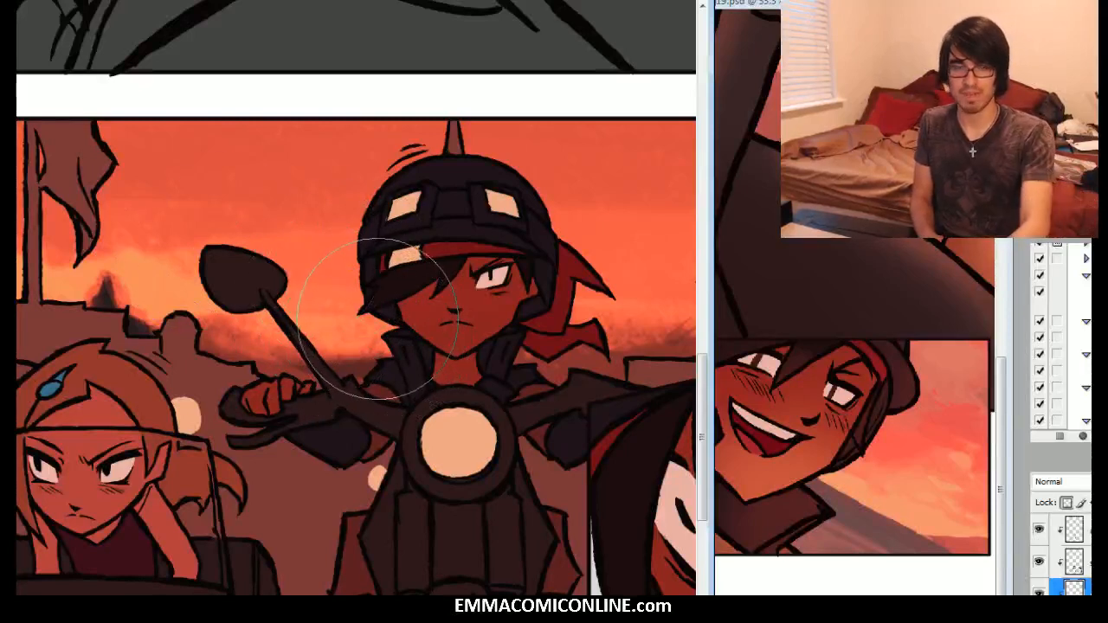
key("[")
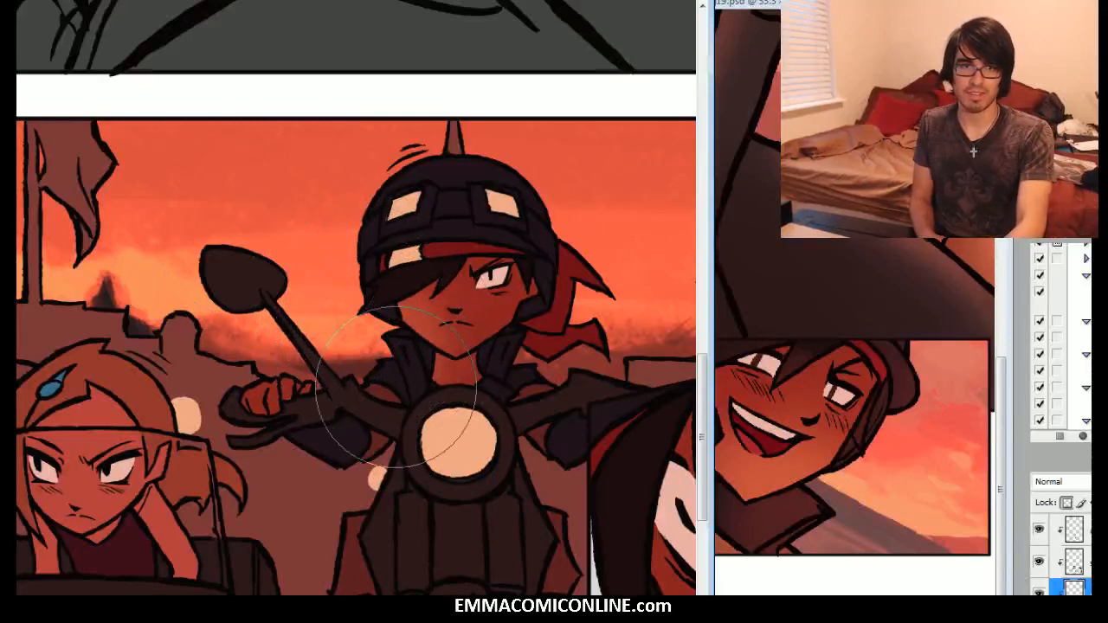
key("[")
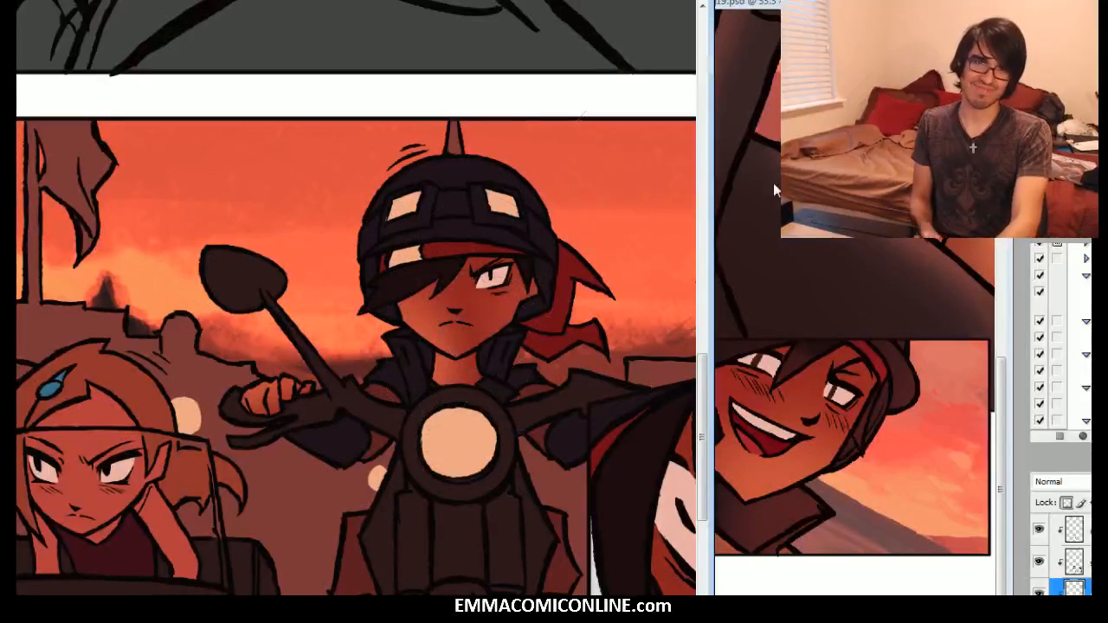
Step: Show the history list at its most recent brush states and shrink the soft brush for finer touches on the rider's face
left_click(1066, 250)
scroll(1060, 337, "down", 5)
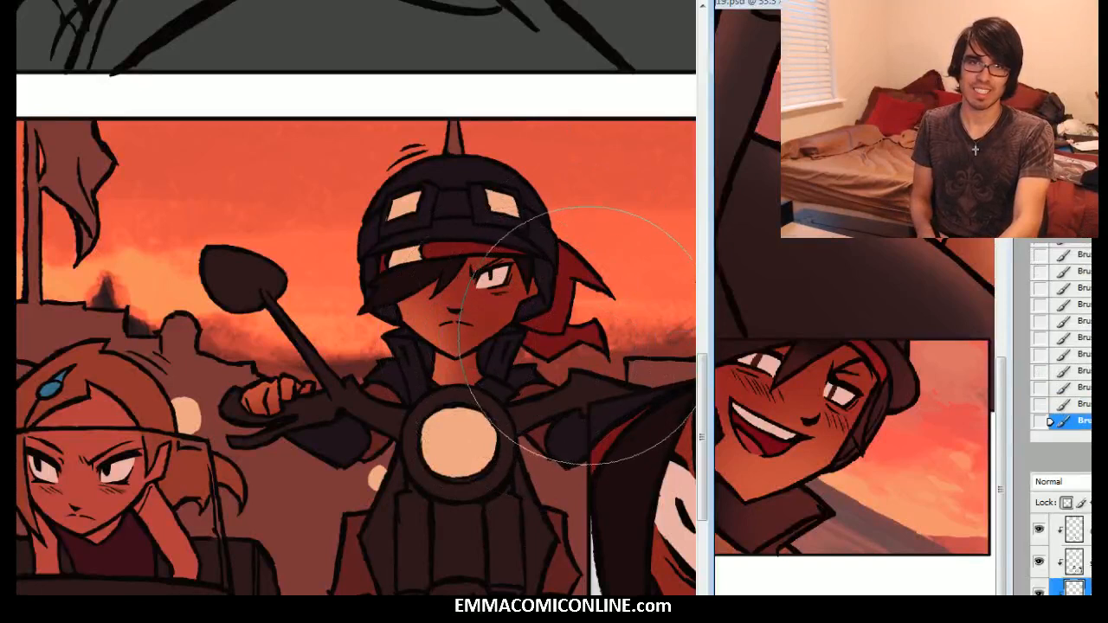
key("bracketleft")
key("bracketleft")
key("bracketleft")
key("bracketleft")
key("bracketleft")
key("bracketleft")
key("bracketleft")
key("bracketleft")
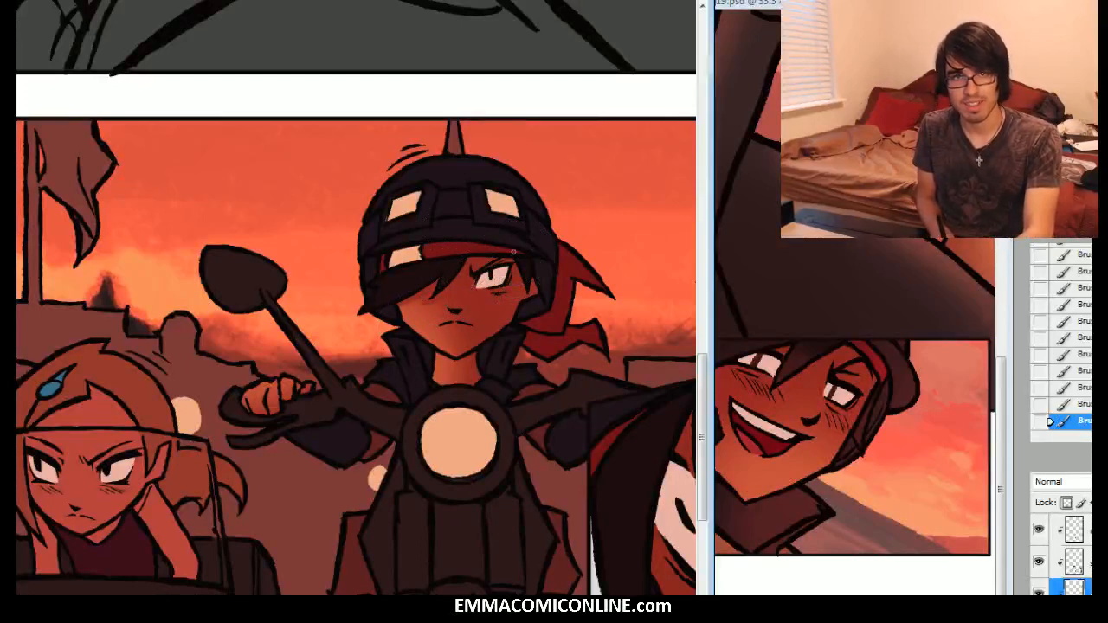
Step: Undo and restore the last brush stroke to compare the shading, and select the clipped color layer above the skin
key("ctrl+z")
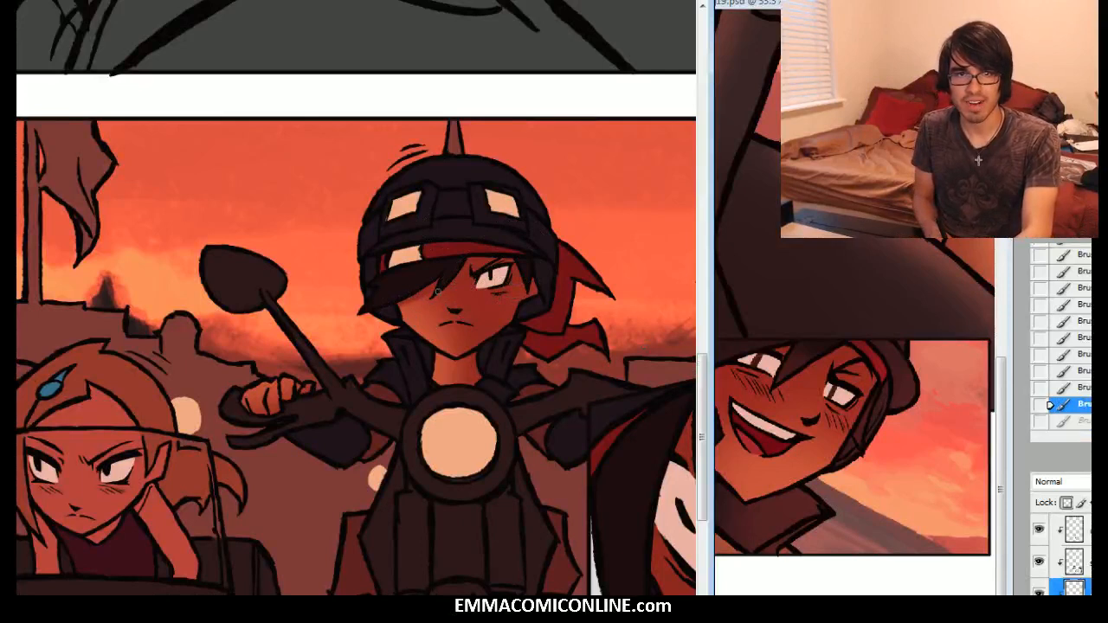
key("ctrl+z")
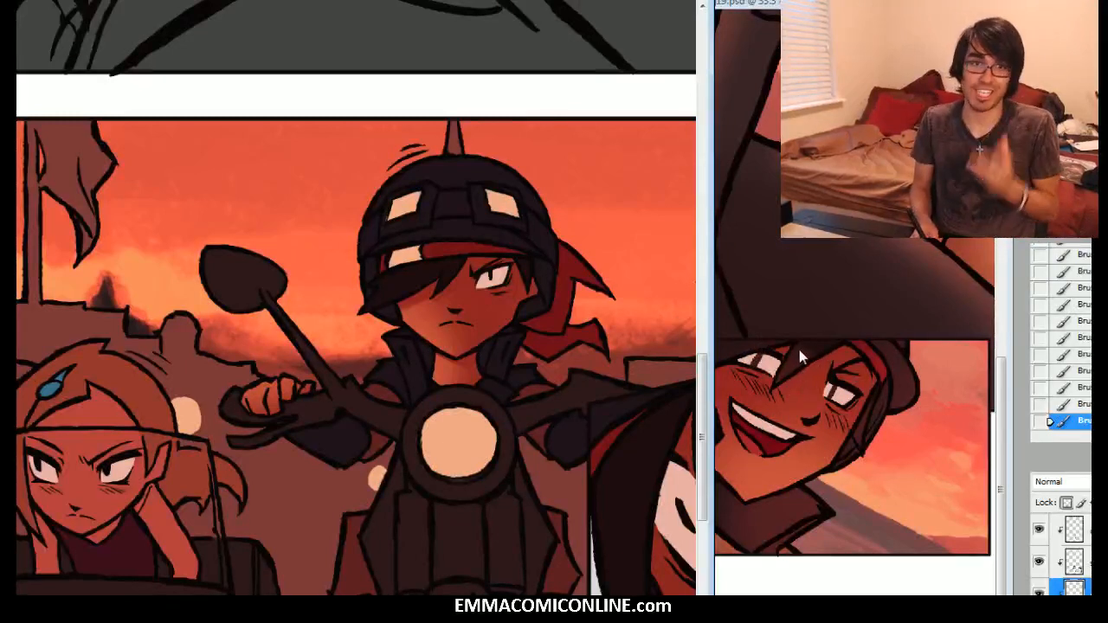
left_click(1087, 563)
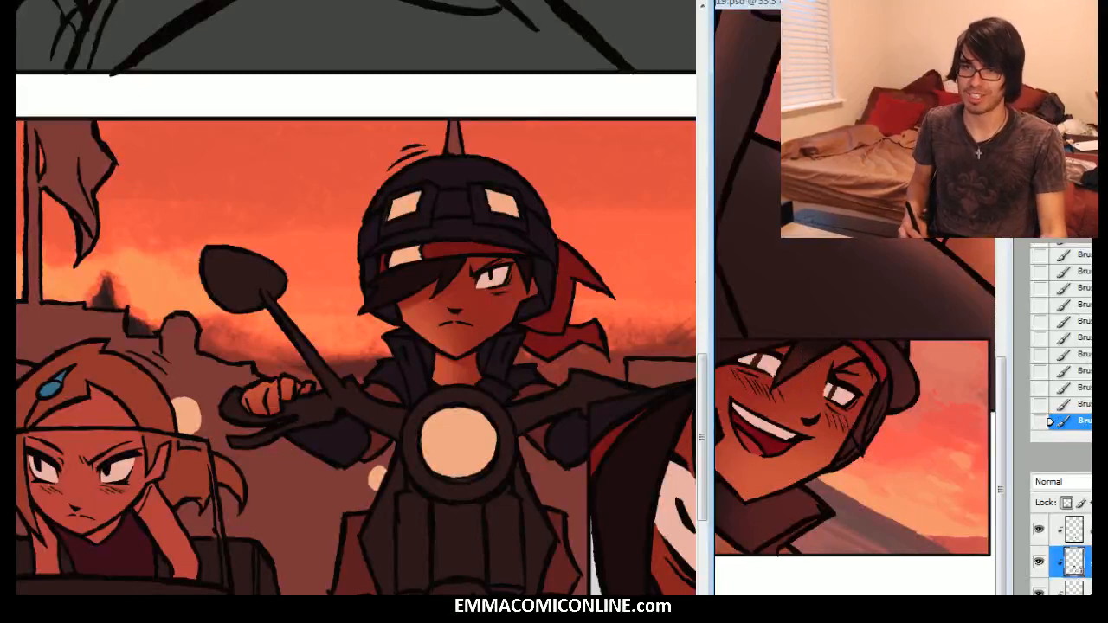
Step: Examine how the characters and vehicles in the panels of reference page pg19 are shaded
left_click_drag(748, 319, 829, 550)
left_click_drag(788, 251, 813, 554)
left_click_drag(770, 285, 785, 484)
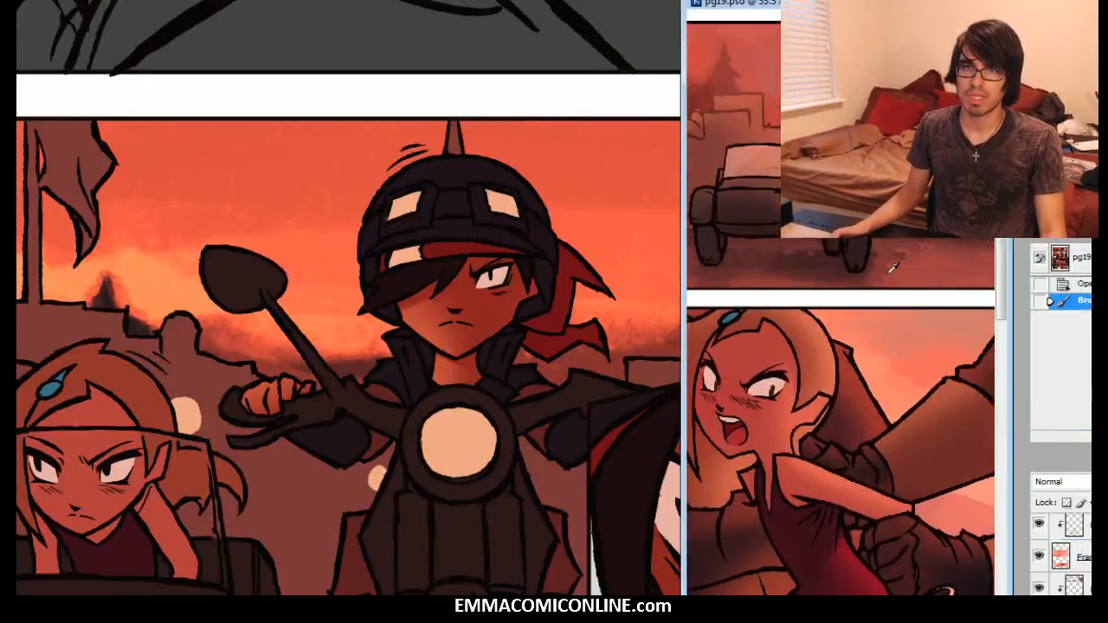
left_click_drag(891, 343, 732, 203)
left_click_drag(931, 355, 1023, 327)
left_click_drag(914, 335, 937, 346)
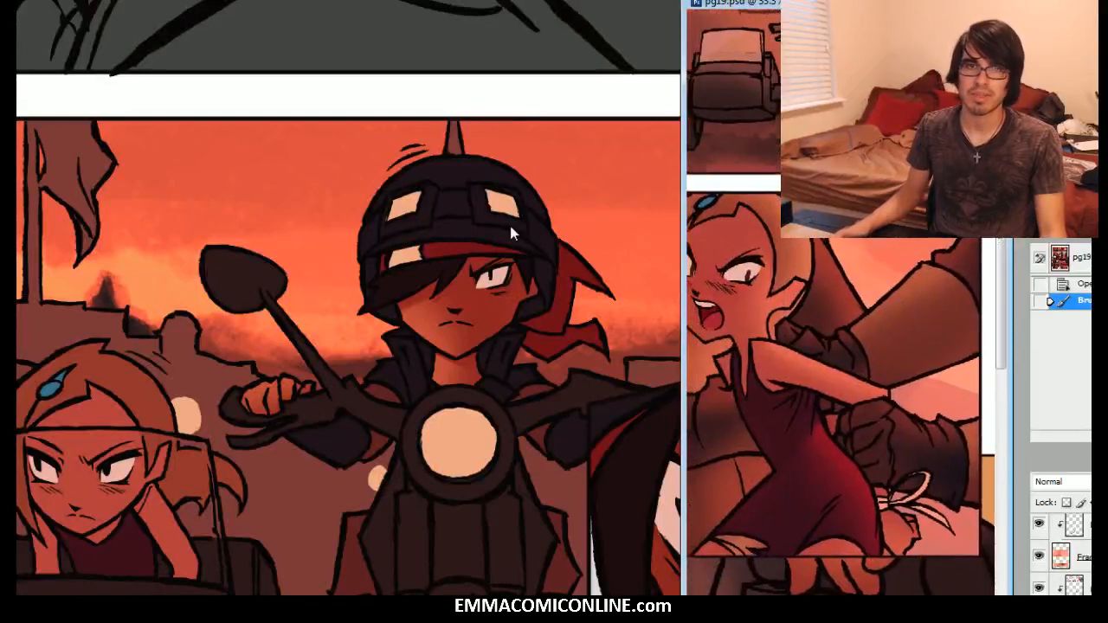
Step: Return to page 21 and paint a soft reddish glow over the rider's dark helmet with an enlarged soft brush
key("ctrl+Tab")
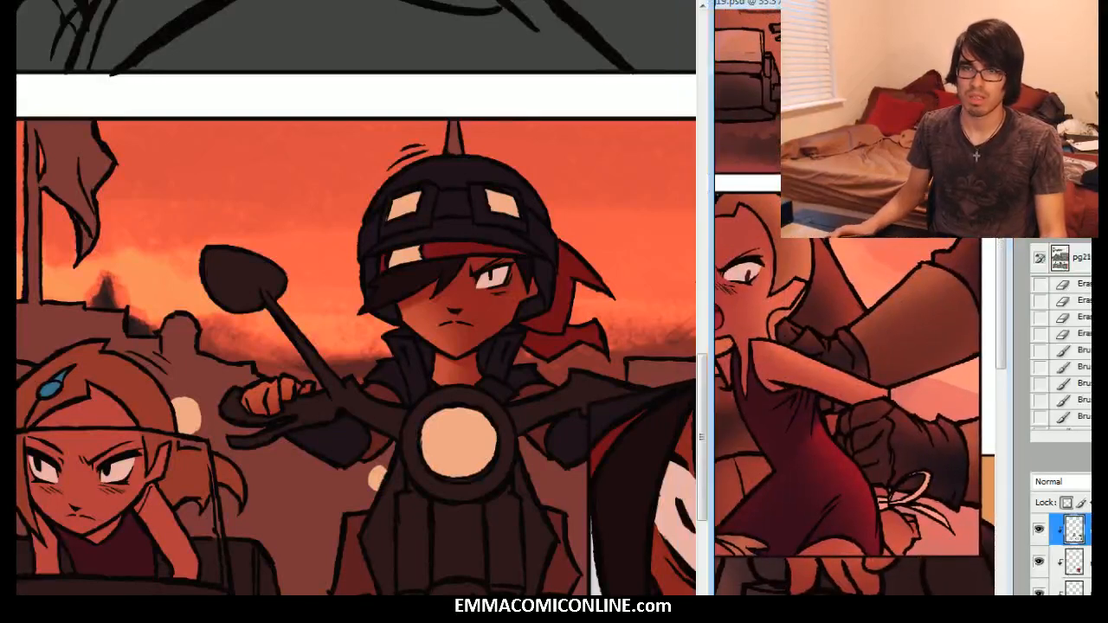
key("bracketright")
key("bracketright")
key("bracketright")
left_click(419, 153)
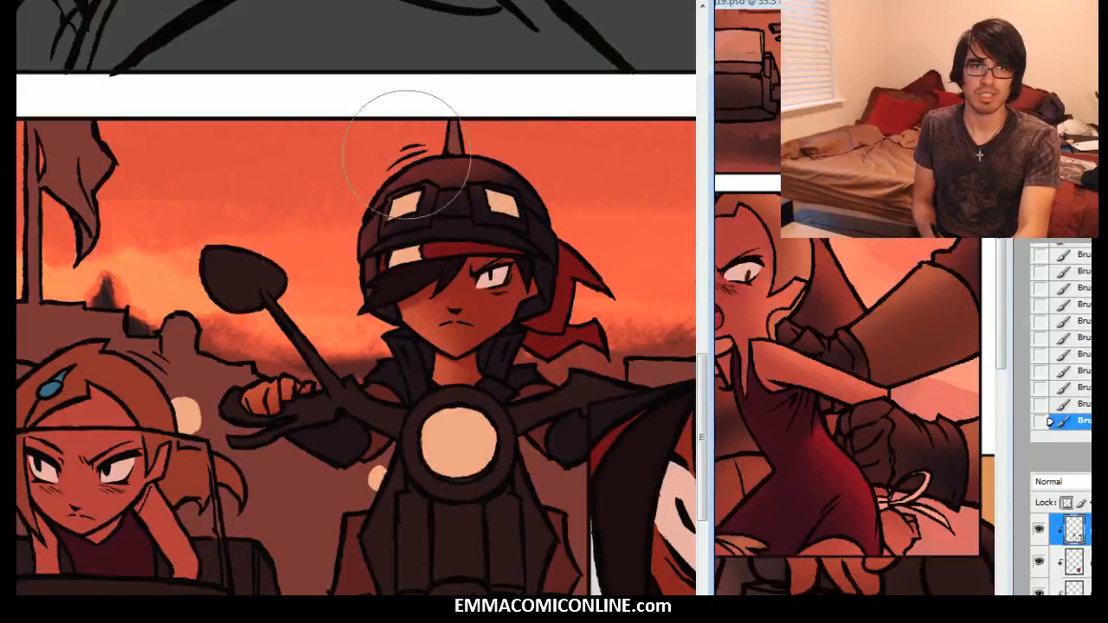
key("bracketleft")
key("bracketleft")
key("bracketleft")
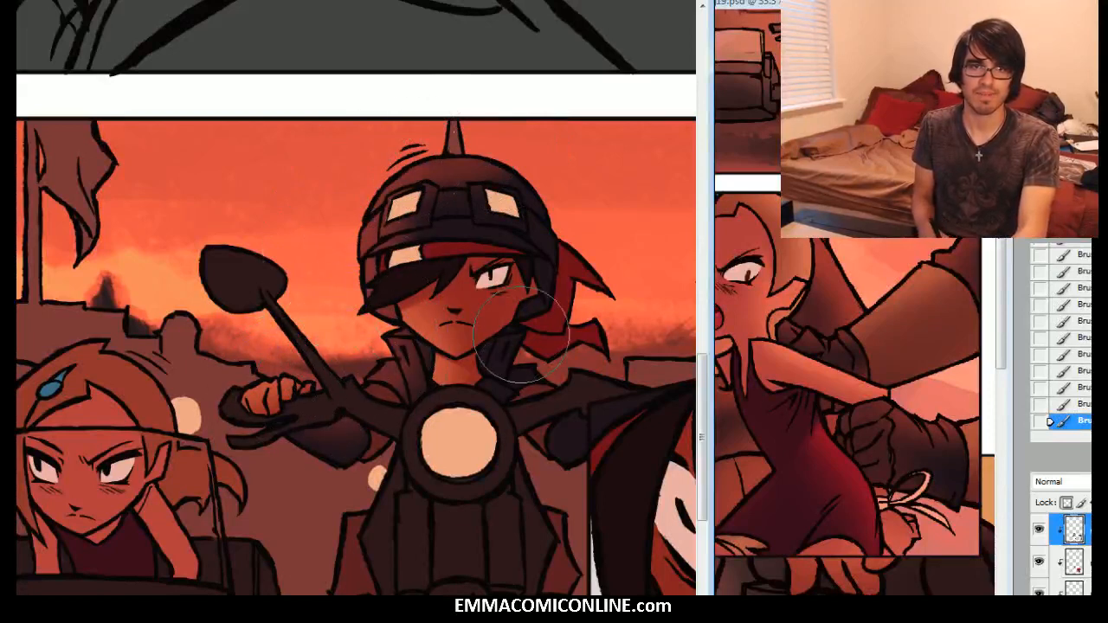
Step: Extend the soft warm glow to the rider's collar, sleeves and lower clothing, refining the helmet edges with smaller brush sizes
left_click_drag(635, 341, 576, 272)
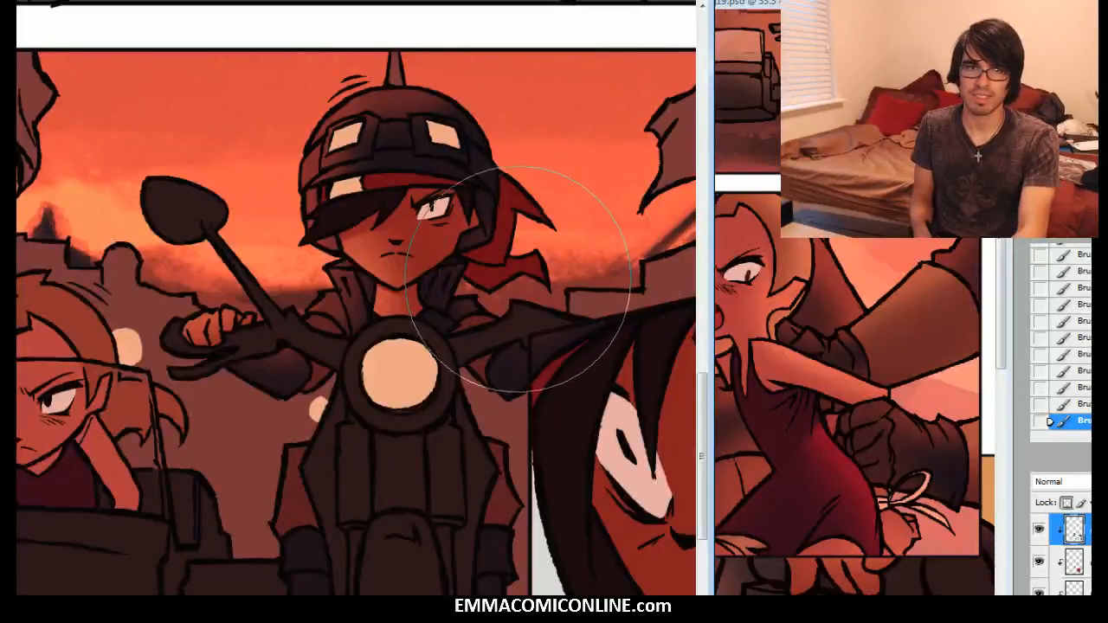
left_click_drag(472, 436, 569, 320)
key("bracketleft")
key("bracketleft")
key("bracketleft")
key("bracketleft")
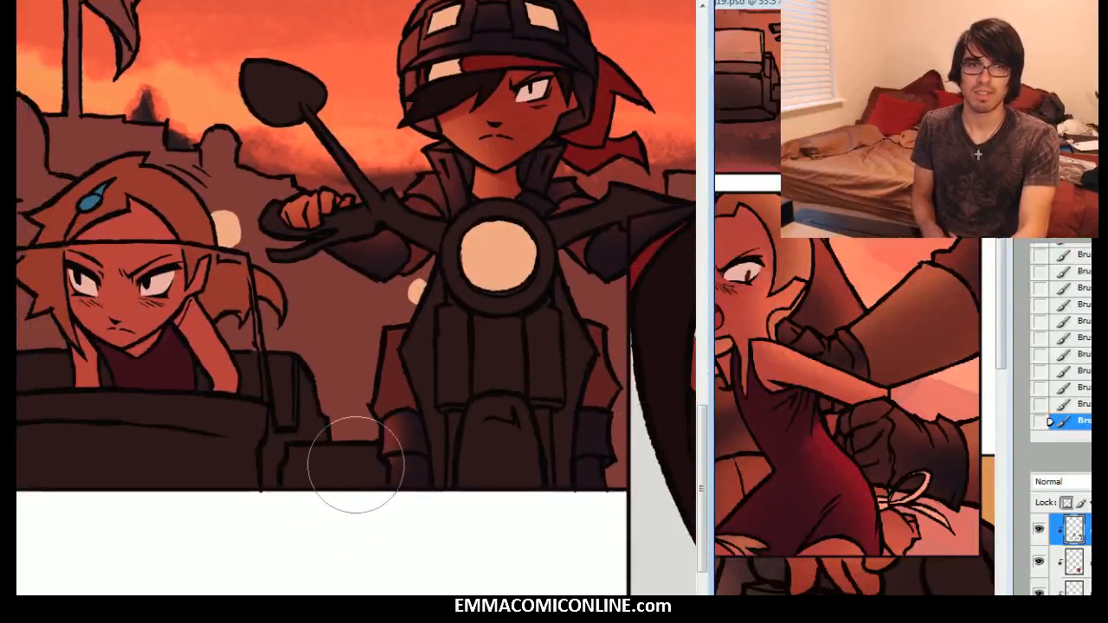
left_click_drag(611, 83, 640, 210)
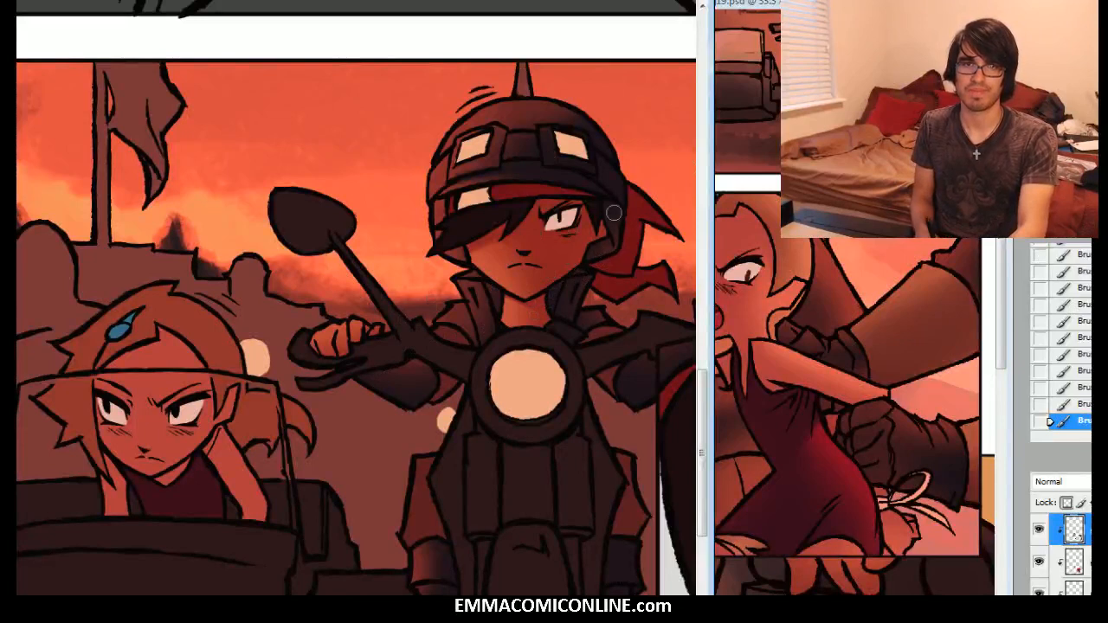
left_click_drag(613, 213, 545, 173)
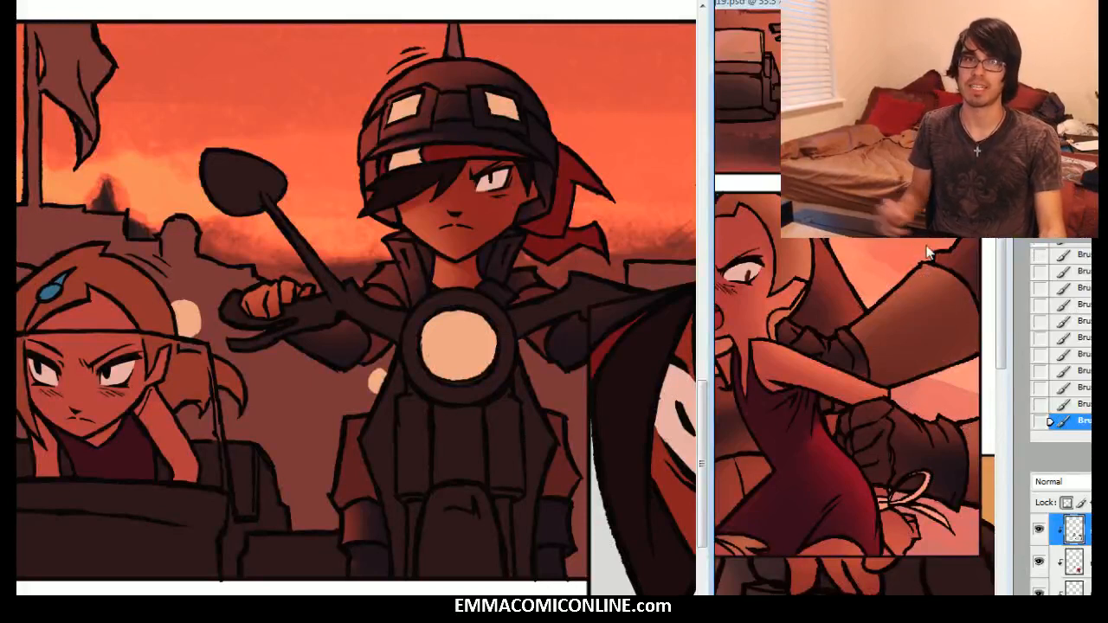
Step: Select the clipped layer of the rider's brown clothing and paint a soft orange glow on the shoulders and legs
left_click_drag(608, 12, 606, 15)
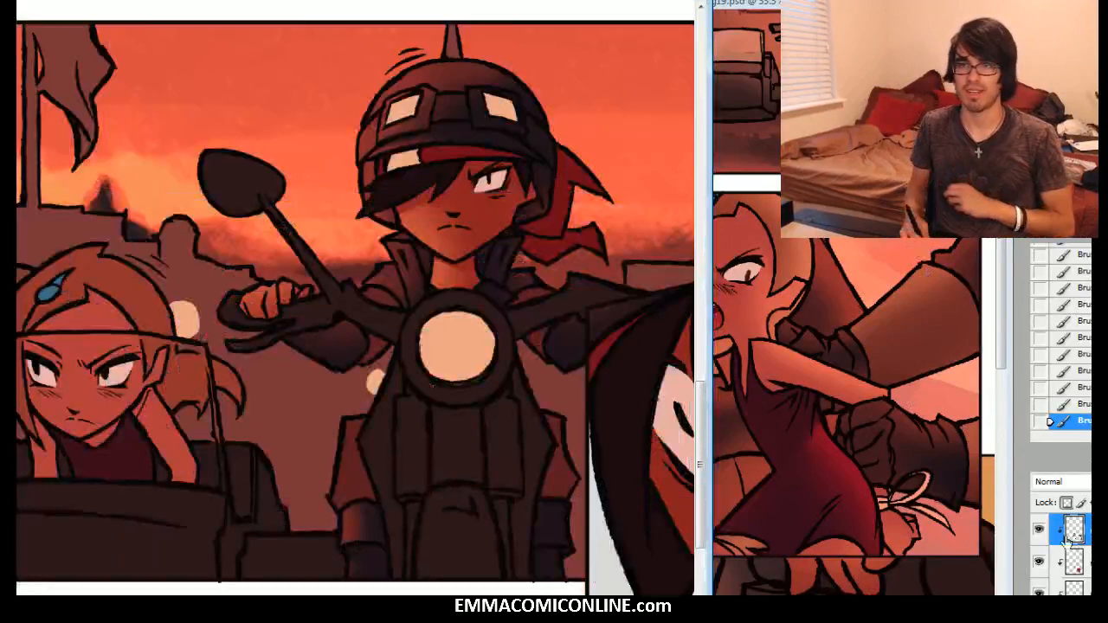
key("alt+[")
key("alt+[")
key("alt+[")
key("alt+]")
scroll(1061, 554, "up", 8)
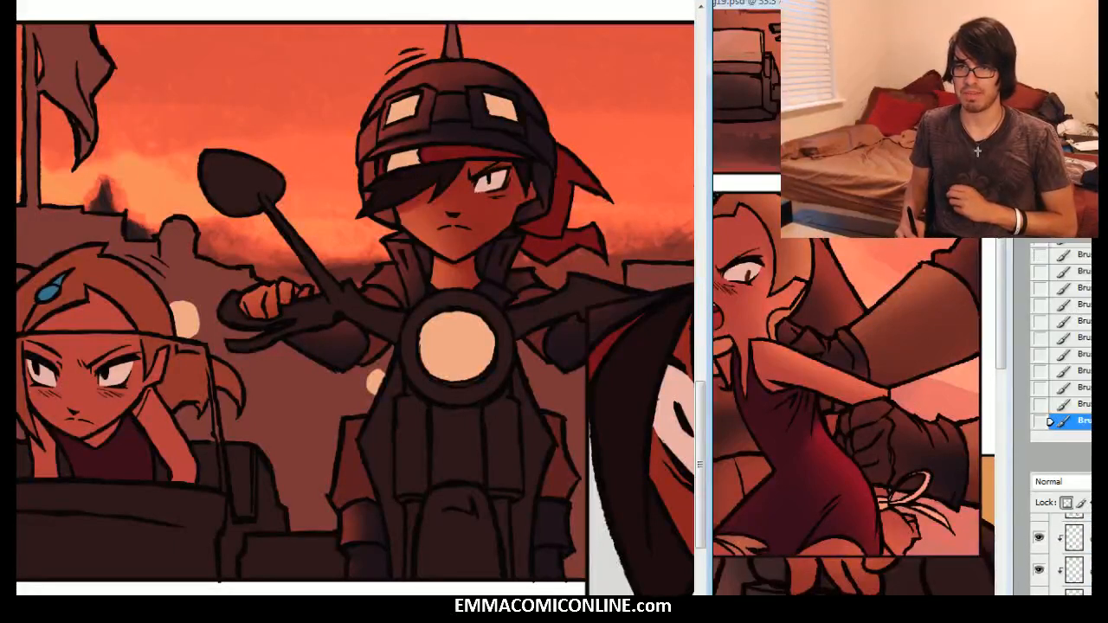
scroll(1060, 553, "up", 8)
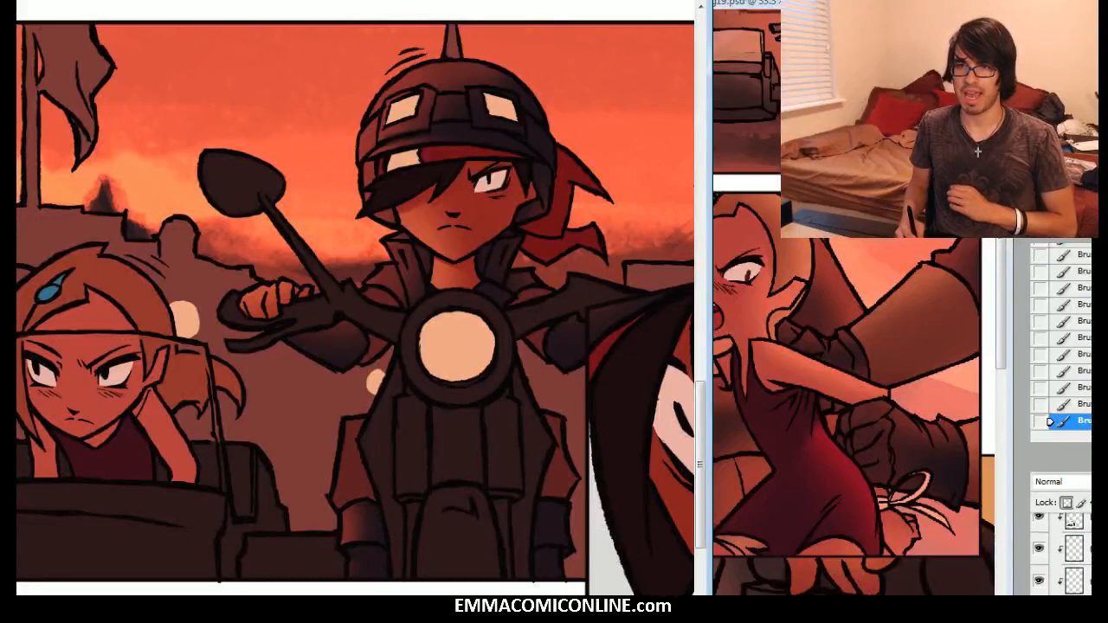
scroll(1061, 554, "up", 8)
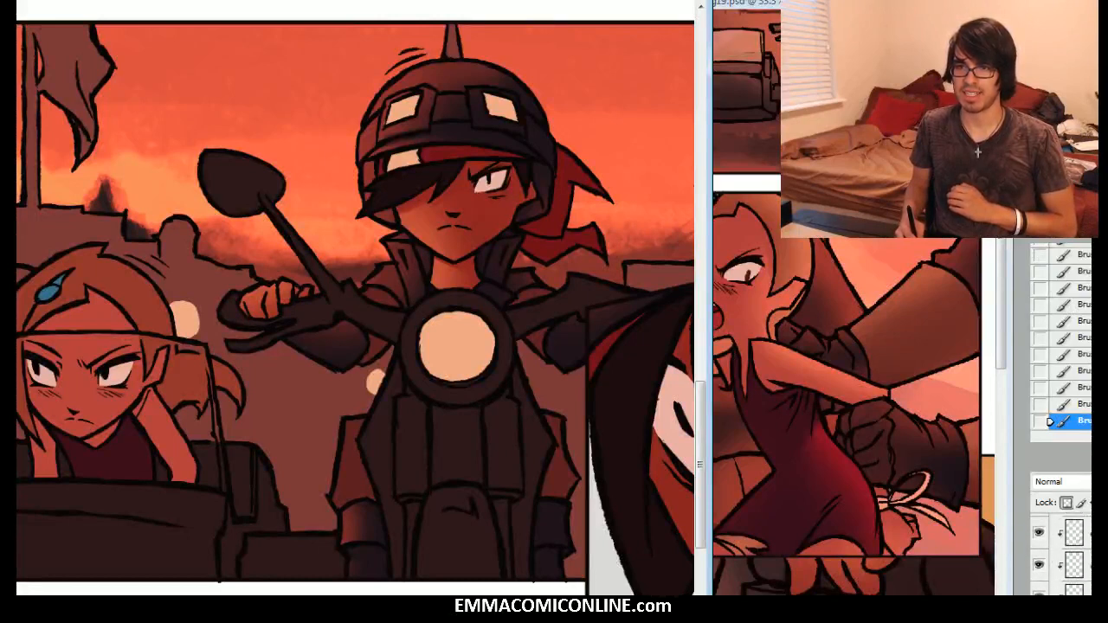
scroll(1061, 553, "down", 6)
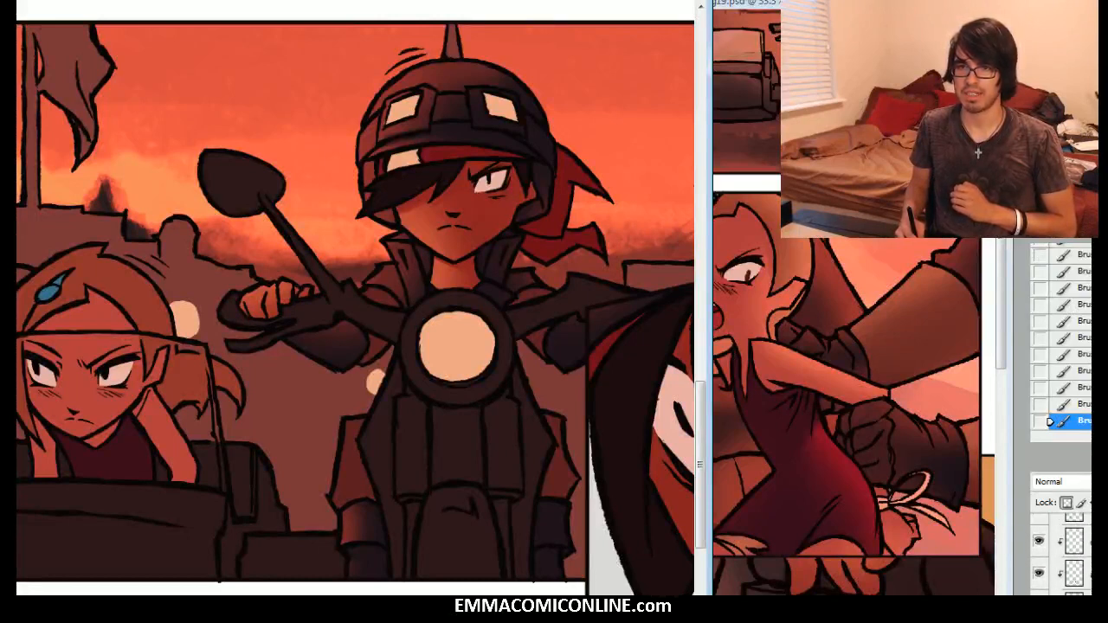
left_click(1073, 551)
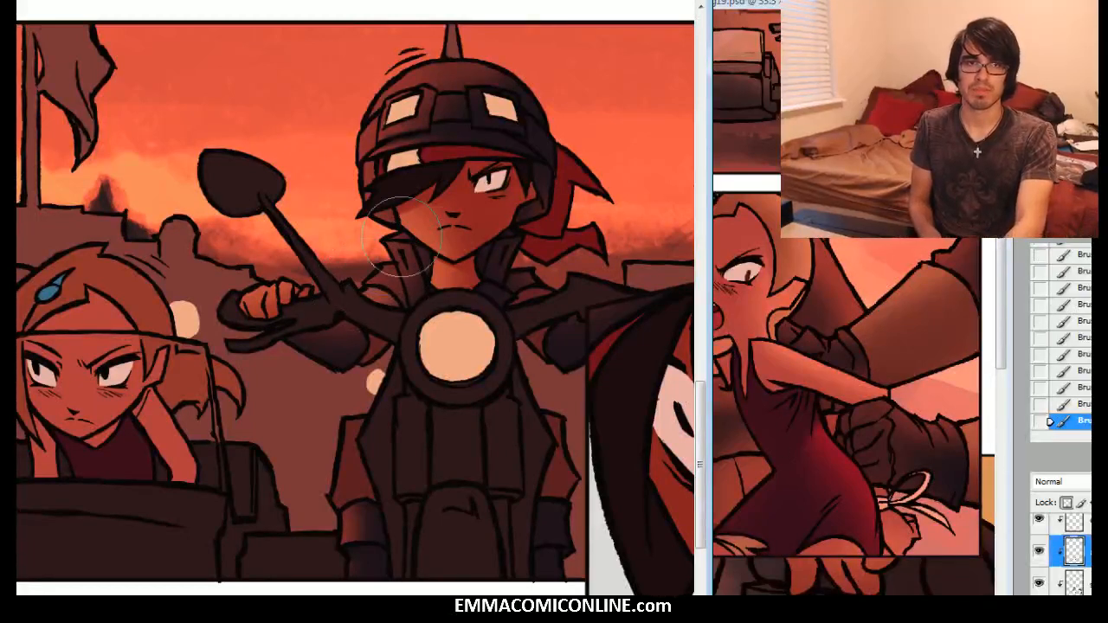
left_click_drag(381, 419, 371, 371)
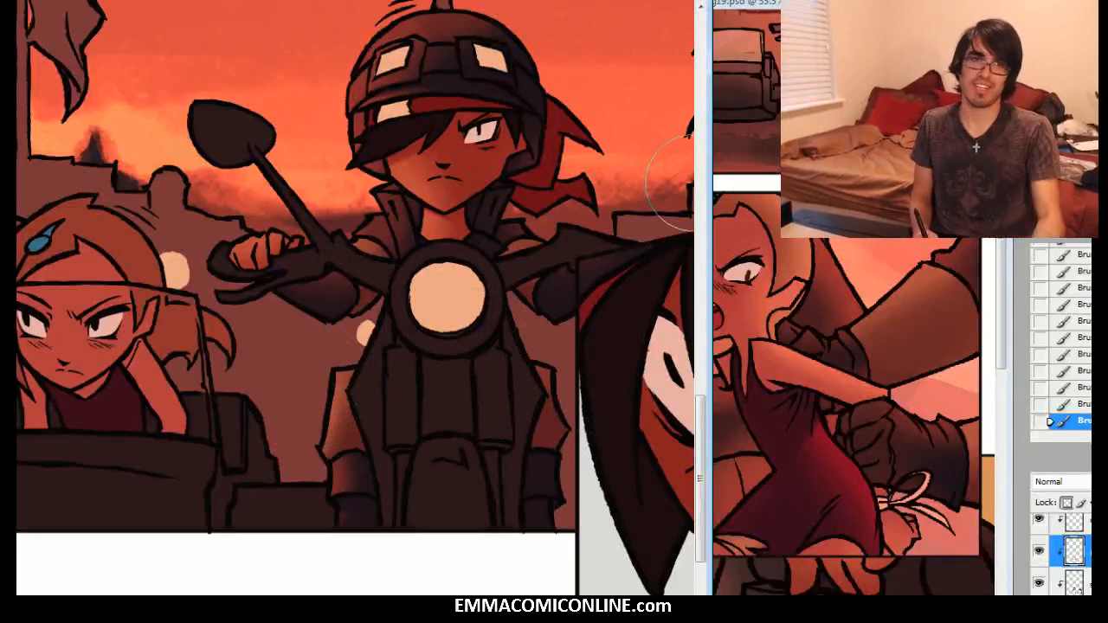
scroll(354, 298, "up", 1)
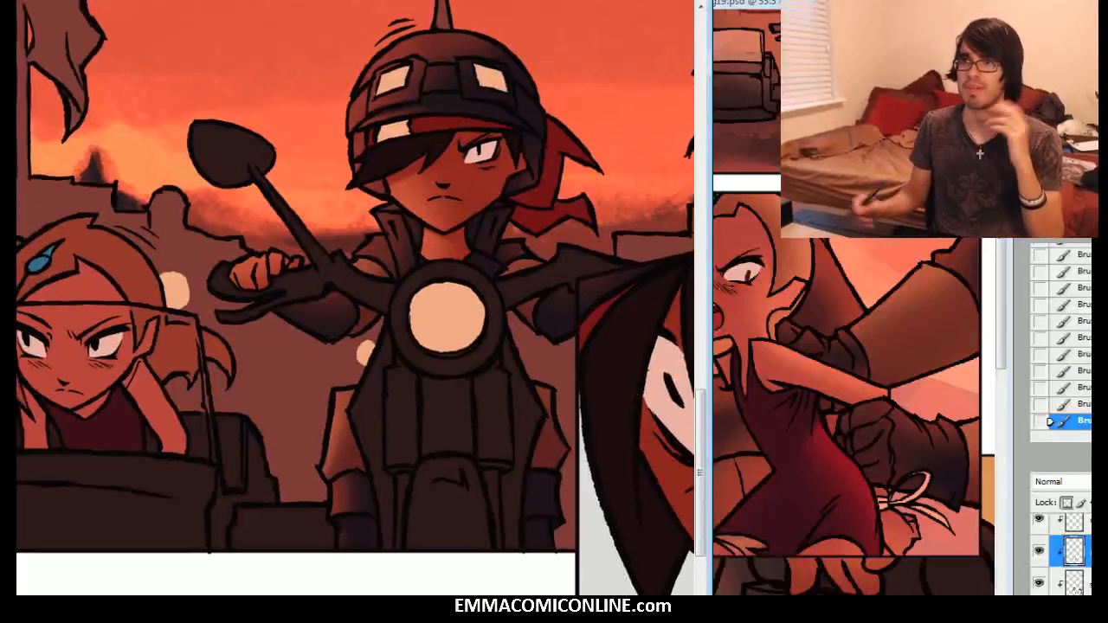
Step: Consult reference page pg19, return to page 21 and paint a brighter red glow on the rider's scarf tails on their color layer
key("ctrl+Tab")
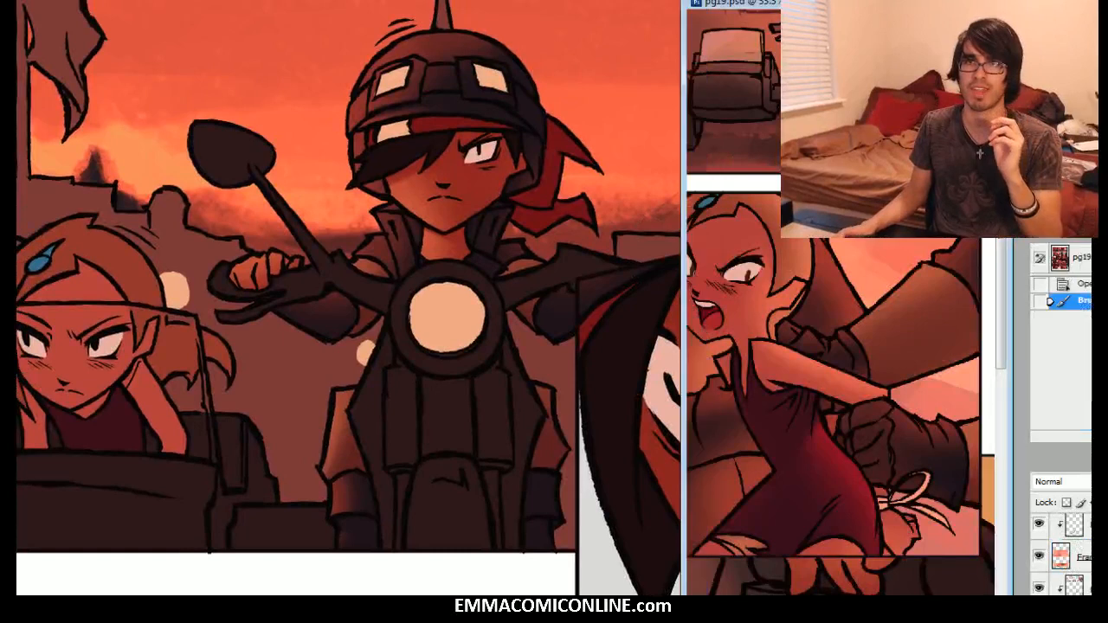
scroll(847, 301, "up", 3)
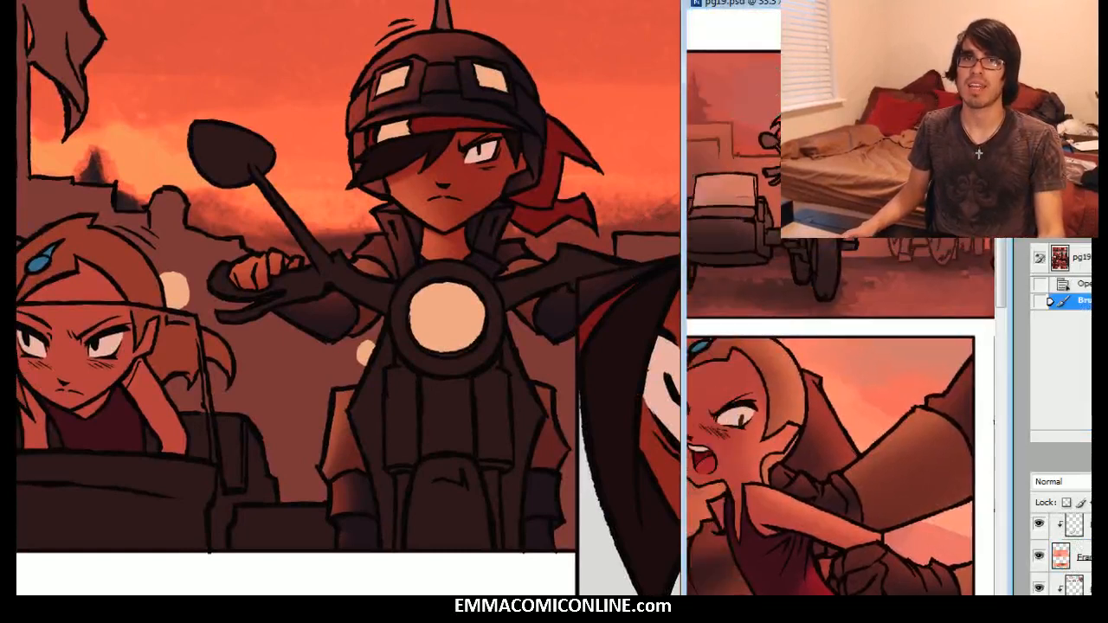
left_click(573, 2)
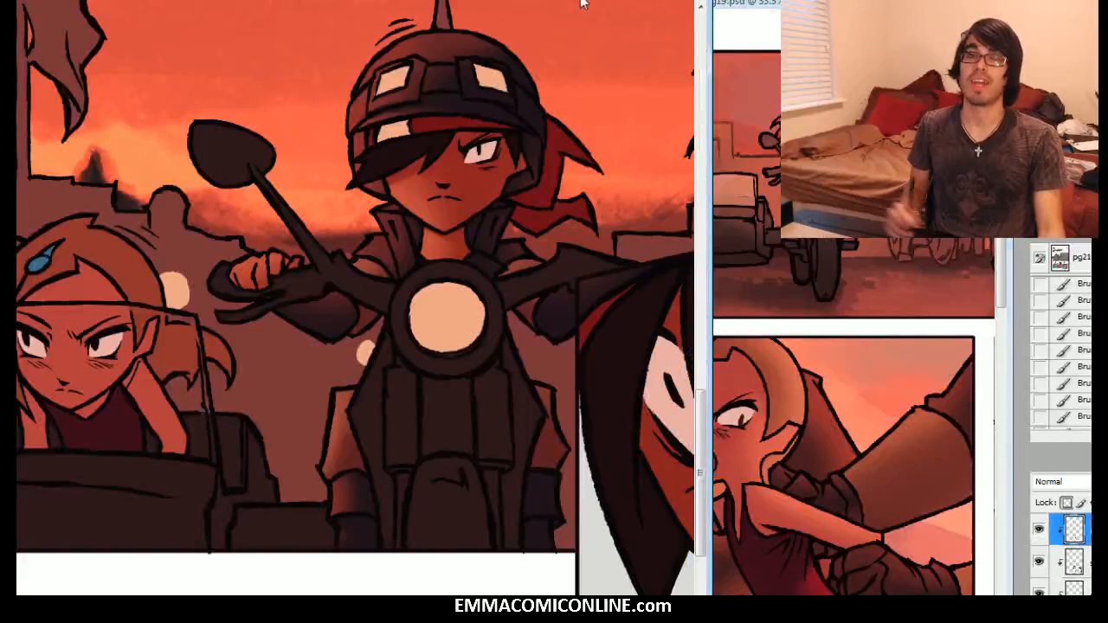
scroll(1064, 558, "down", 2)
scroll(1065, 558, "up", 5)
scroll(1065, 558, "up", 3)
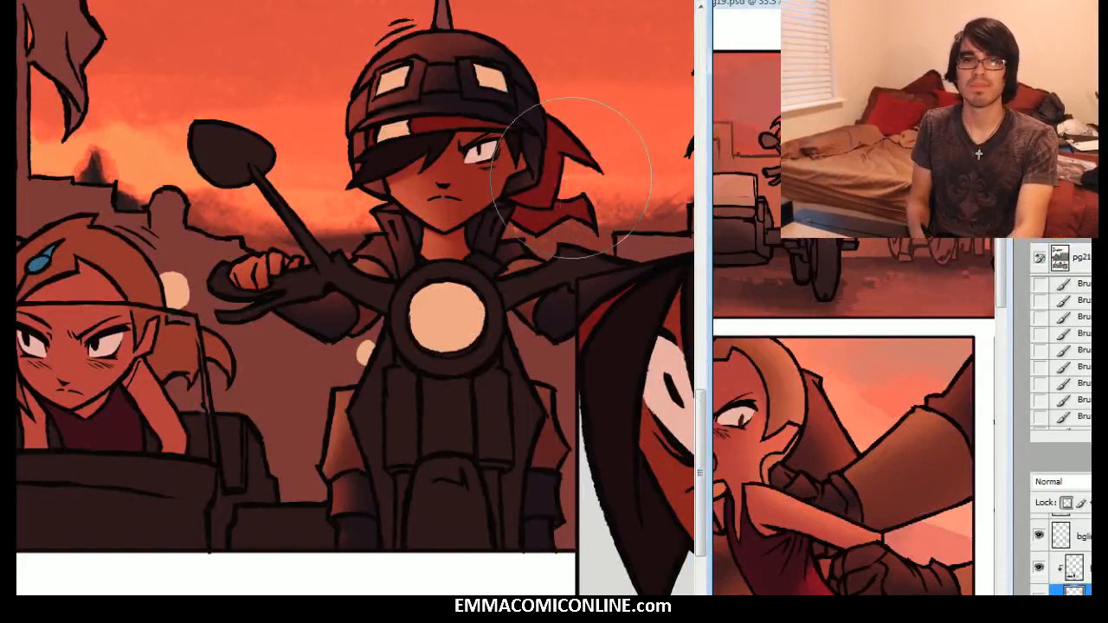
mouse_move(571, 178)
left_mouse_down()
mouse_move(543, 218)
mouse_move(564, 183)
mouse_move(527, 195)
left_mouse_up()
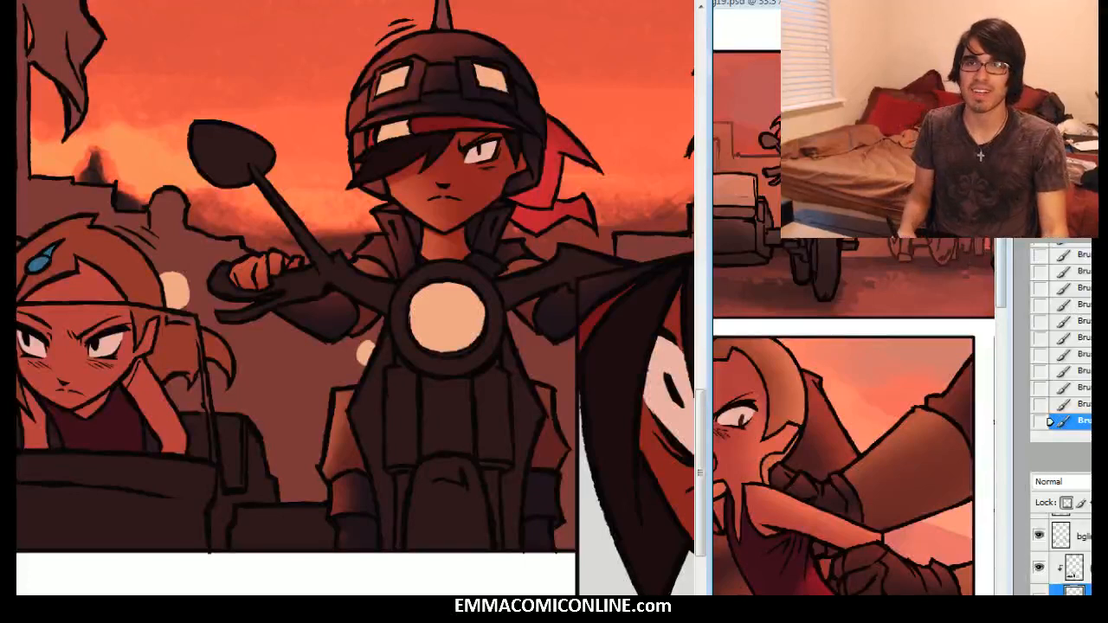
Step: Select the motorcycle's color layer and brush a soft lighter glow over its mirror and handlebars, comparing it with an earlier history state
scroll(355, 297, "right", 1)
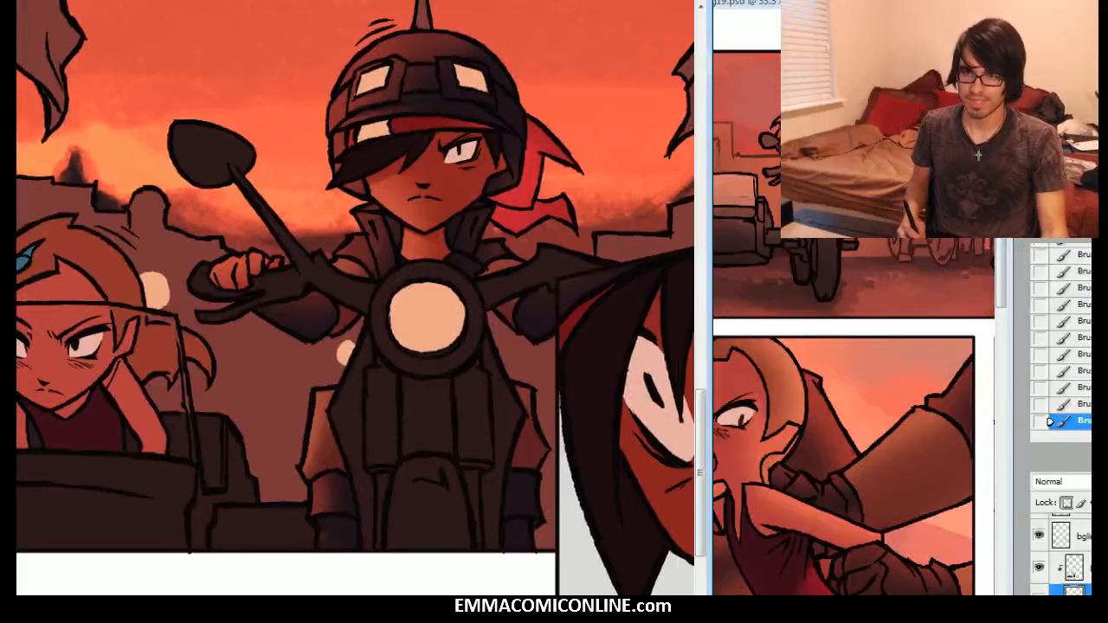
key("alt+]")
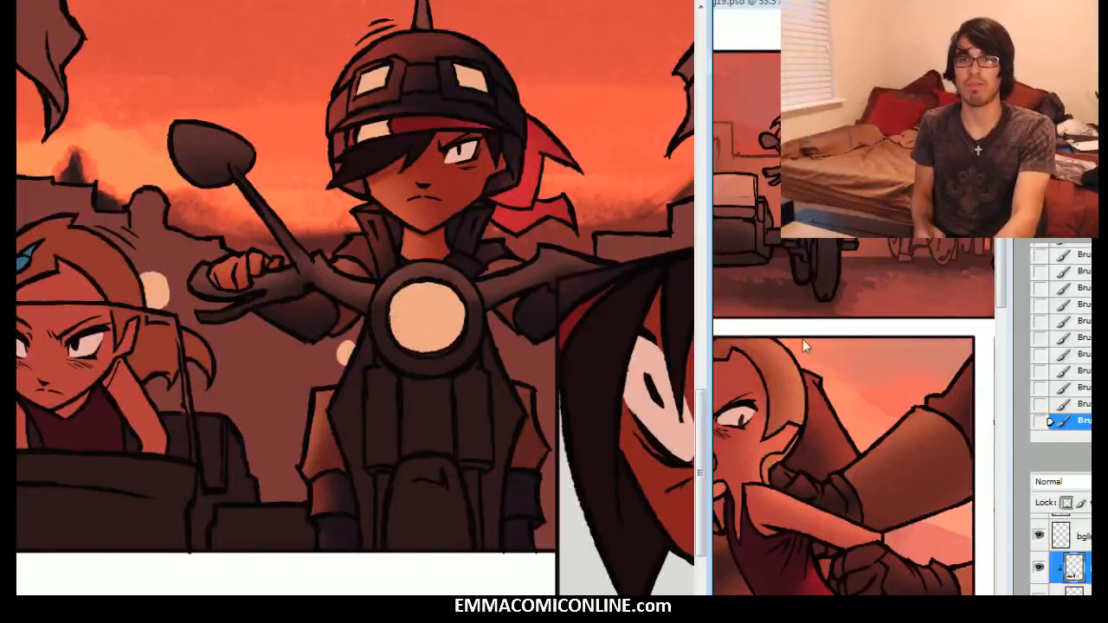
left_click(1073, 287)
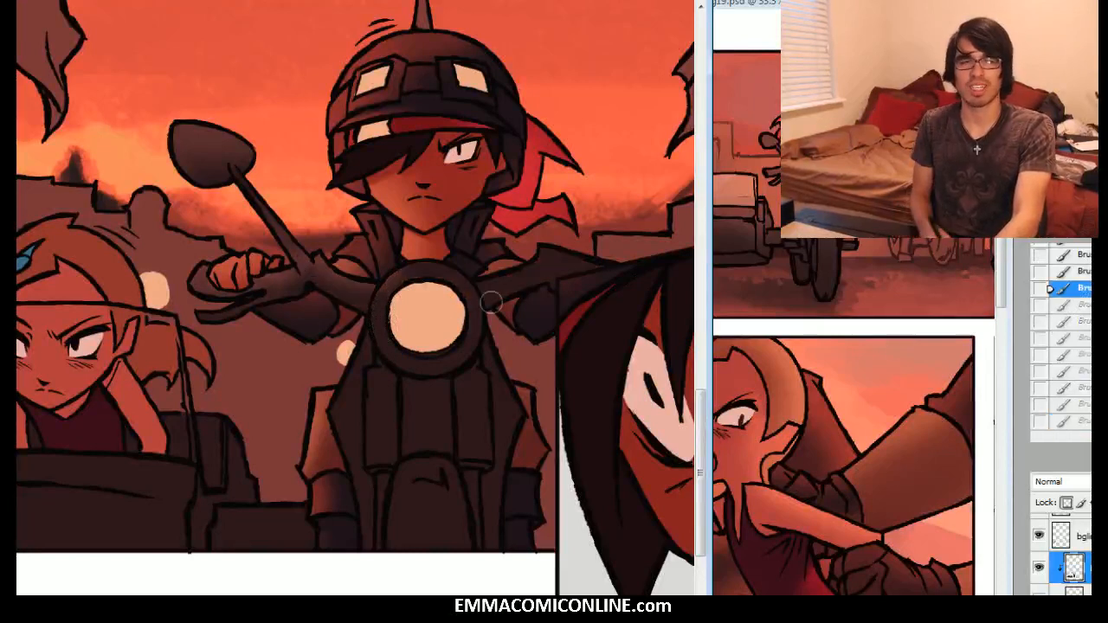
left_click(1073, 420)
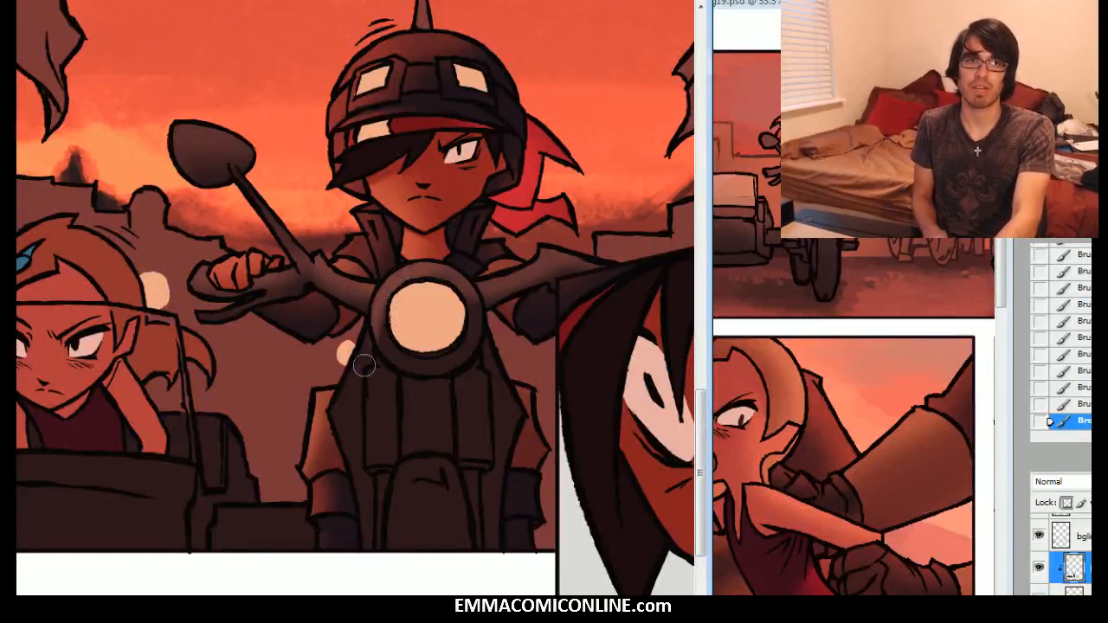
Step: Paint soft highlights down the motorcycle's front body and fender with varying brush sizes, undoing the last stroke
key("bracketright")
key("bracketright")
key("bracketright")
left_click_drag(367, 377, 367, 588)
key("bracketright")
key("bracketright")
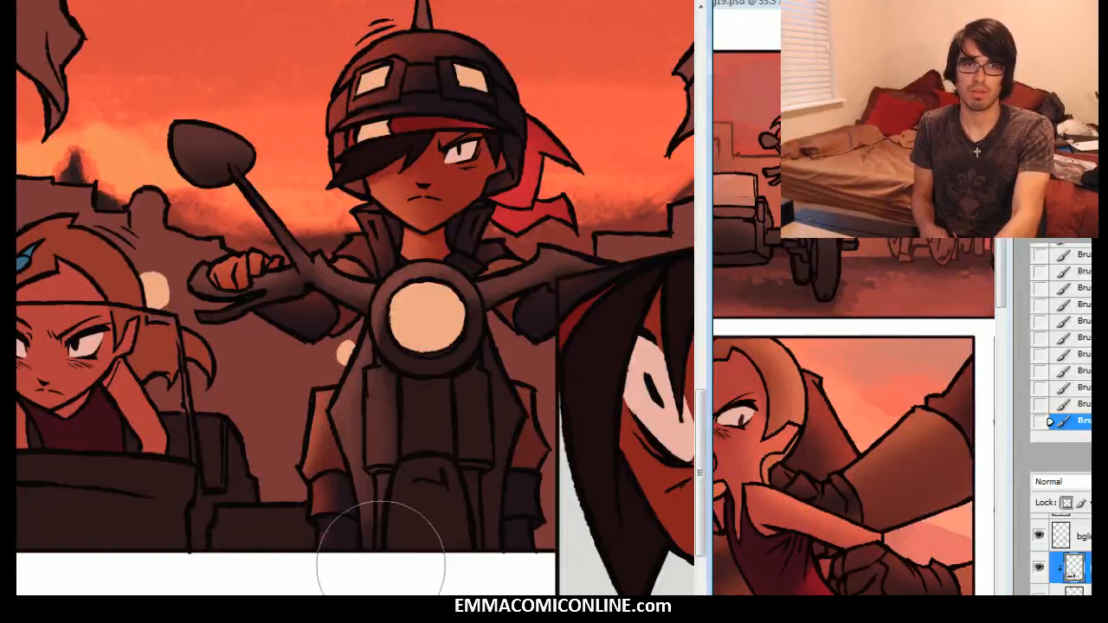
key("bracketleft")
key("bracketleft")
key("bracketleft")
key("bracketleft")
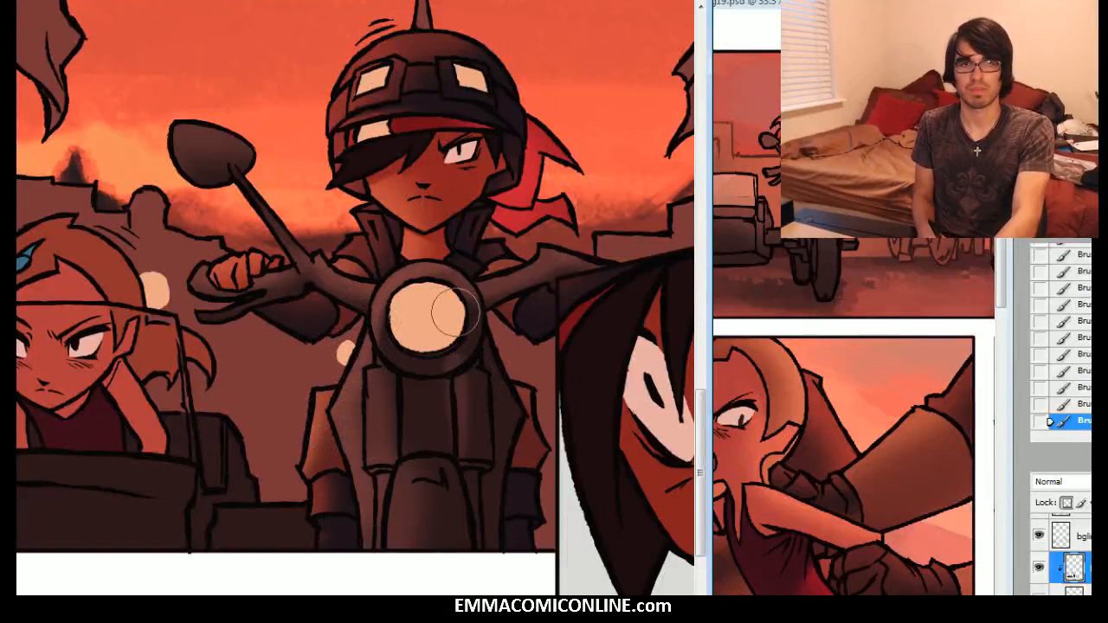
key("ctrl+z")
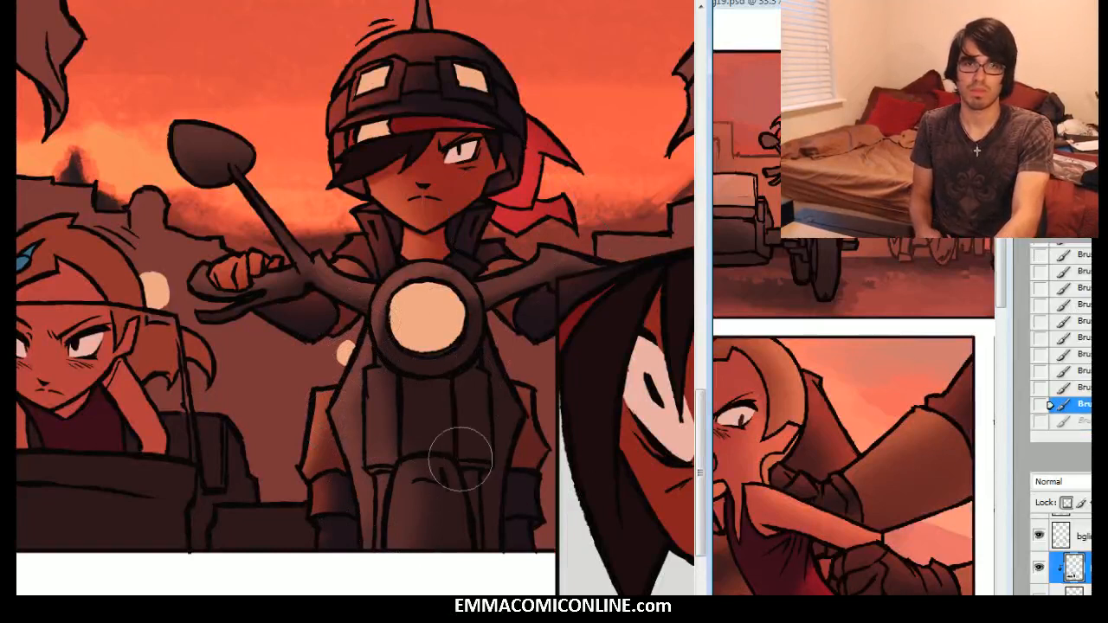
Step: Brush a soft glow onto the motorcycle's body beside the front fender, reducing the brush for finer strokes
left_click(460, 458)
key("bracketleft")
key("bracketleft")
key("bracketleft")
key("bracketleft")
key("bracketleft")
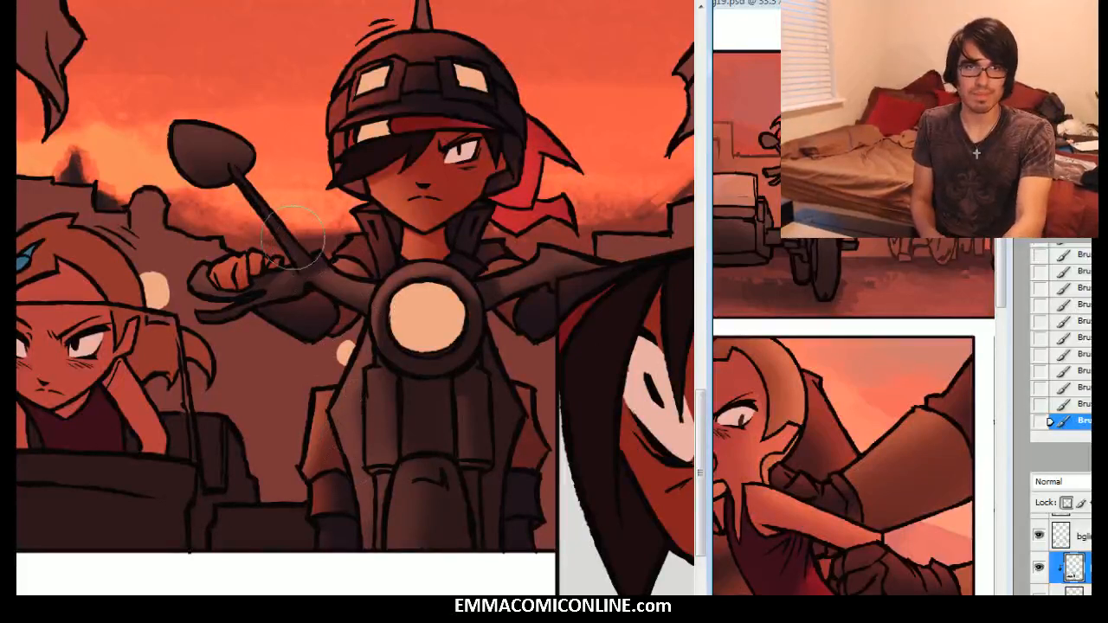
Step: Shrink the soft brush and paint thin highlights along the mirror stem and the cylinders below the headlight
key("bracketleft")
key("bracketleft")
key("bracketleft")
key("bracketleft")
key("bracketleft")
key("bracketleft")
key("bracketleft")
key("bracketleft")
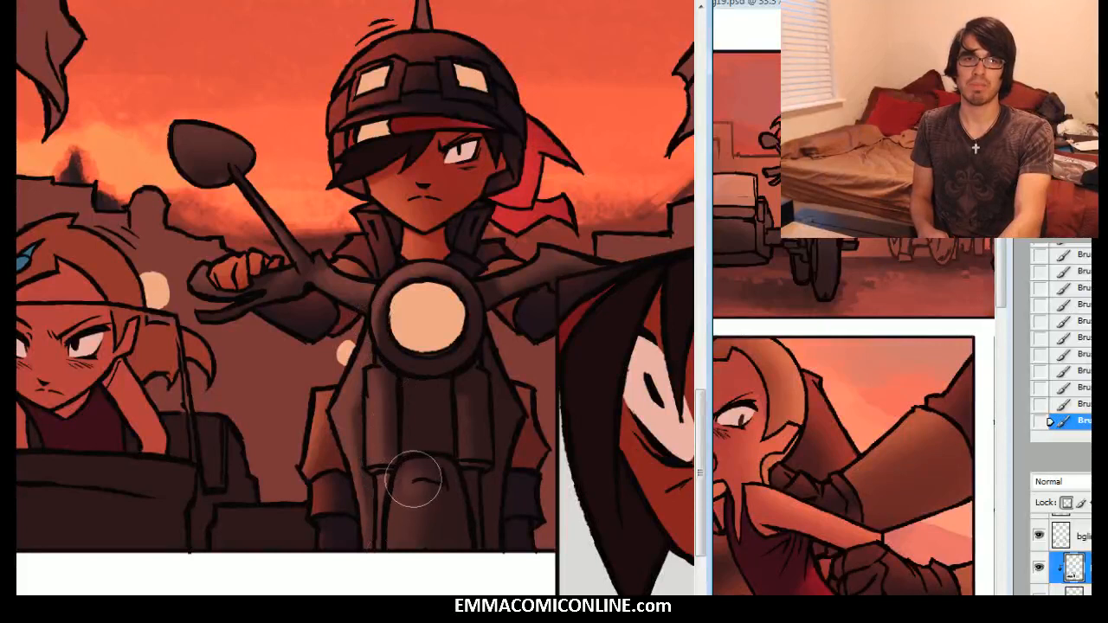
key("bracketright")
key("bracketright")
key("bracketright")
key("bracketright")
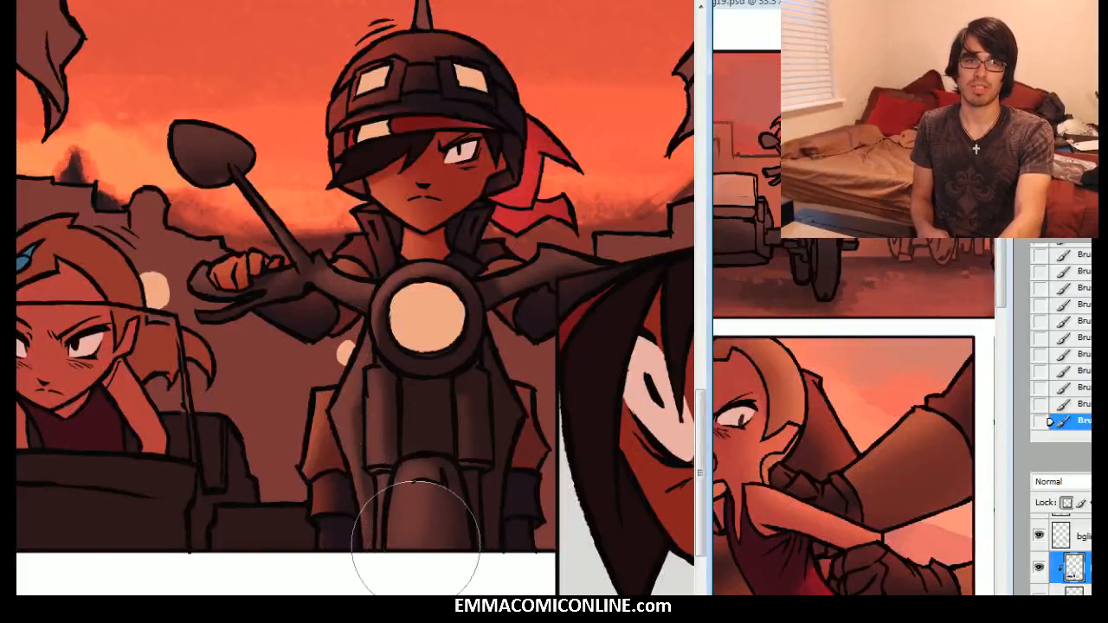
key("ctrl+z")
Step: Paint a soft vertical highlight down the motorcycle's front fender with a smaller brush
key("bracketleft")
key("bracketleft")
key("bracketleft")
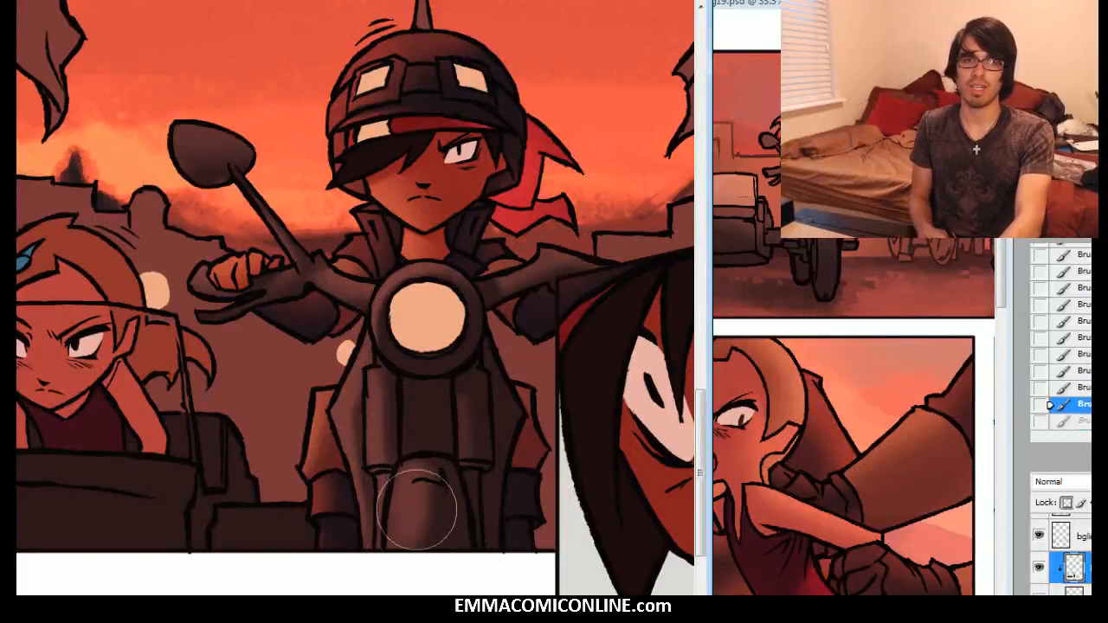
left_click_drag(415, 485, 413, 554)
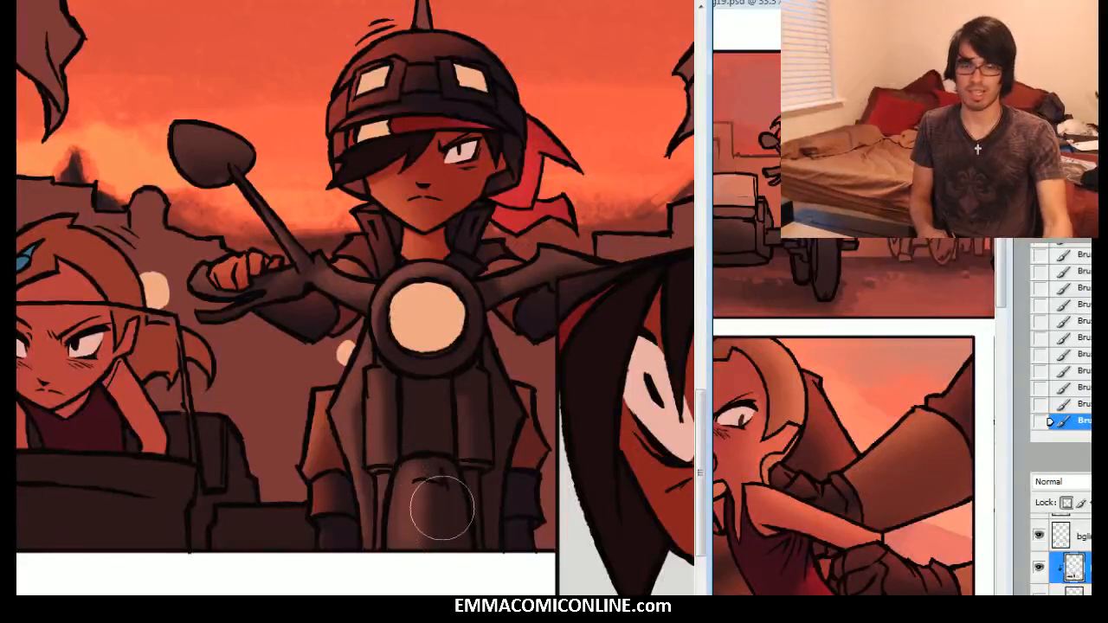
Step: Soften the front fender's shading with a broad upward stroke of an enlarged soft brush, and reduce the brush size again
key("bracketright")
key("bracketright")
key("bracketright")
key("bracketright")
key("bracketright")
left_click_drag(433, 542, 440, 477)
key("bracketleft")
key("bracketleft")
key("bracketleft")
key("bracketleft")
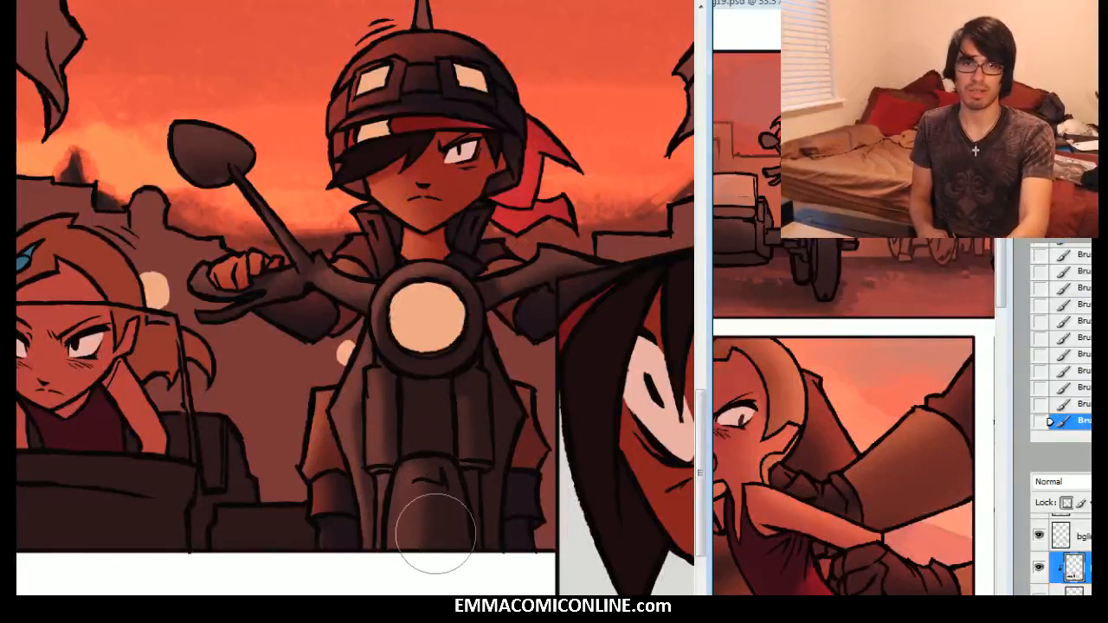
Step: Brush soft highlights over the lower front fender and the cylinders below the headlight, varying the brush size
key("bracketleft")
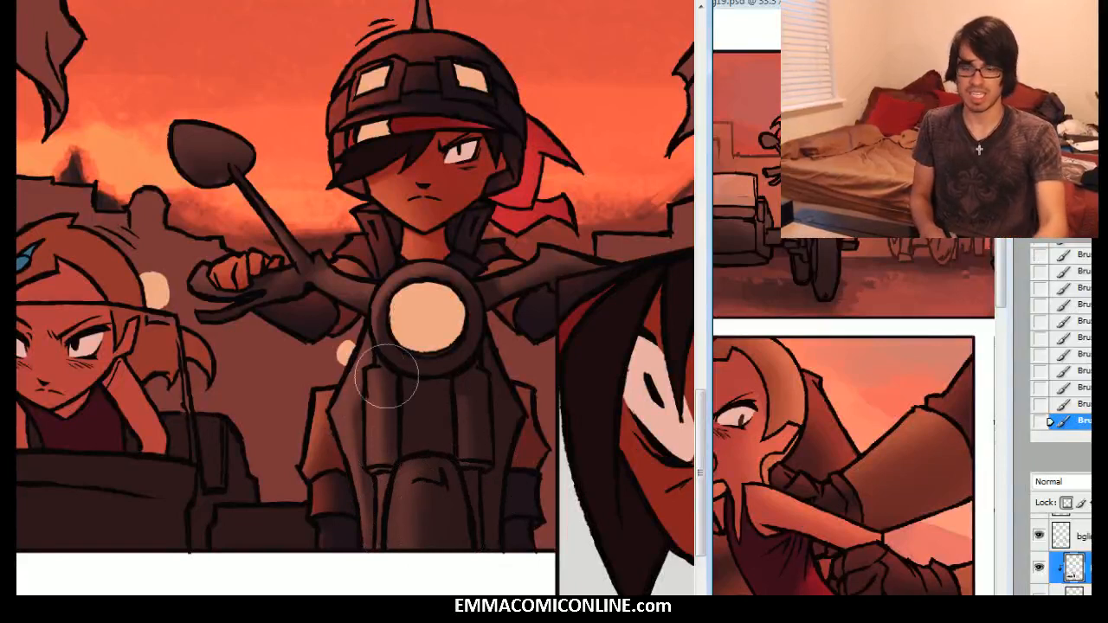
key("bracketright")
key("bracketright")
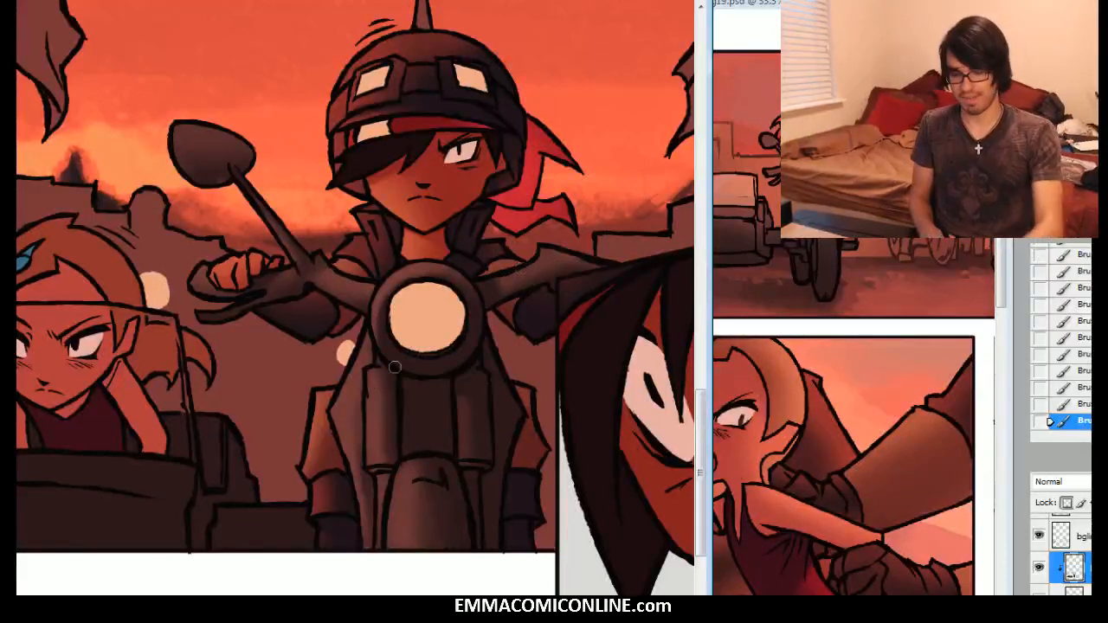
key("]")
key("]")
key("]")
key("]")
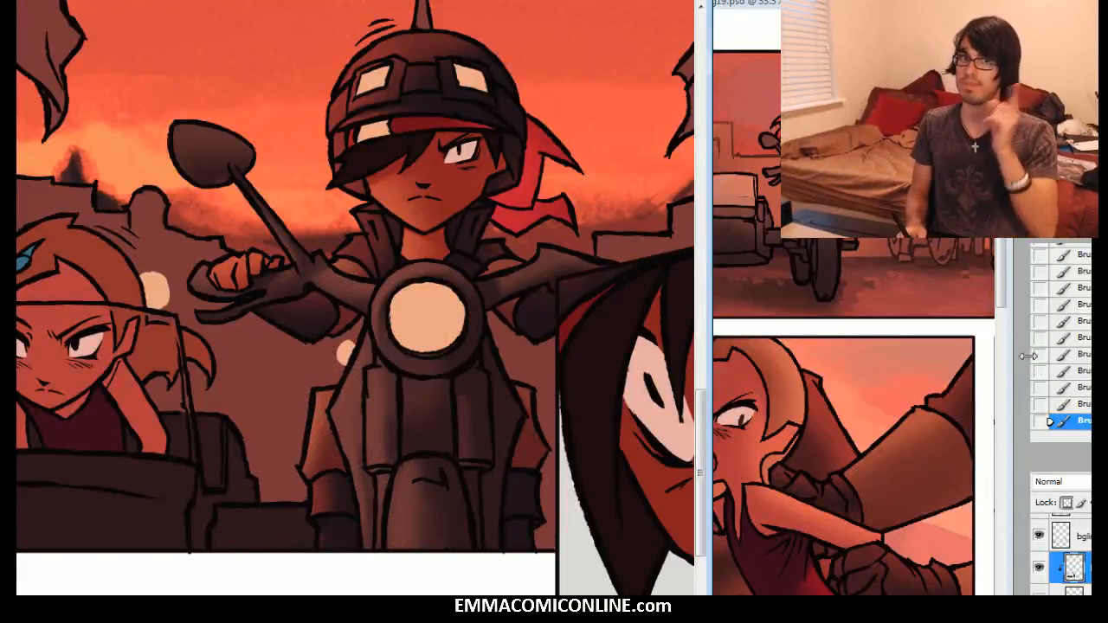
Step: Brush a broad soft glow onto the front body of the sidecar, reducing the brush for finer strokes
mouse_move(56, 126)
left_mouse_down()
mouse_move(255, 104)
mouse_move(264, 116)
left_mouse_up()
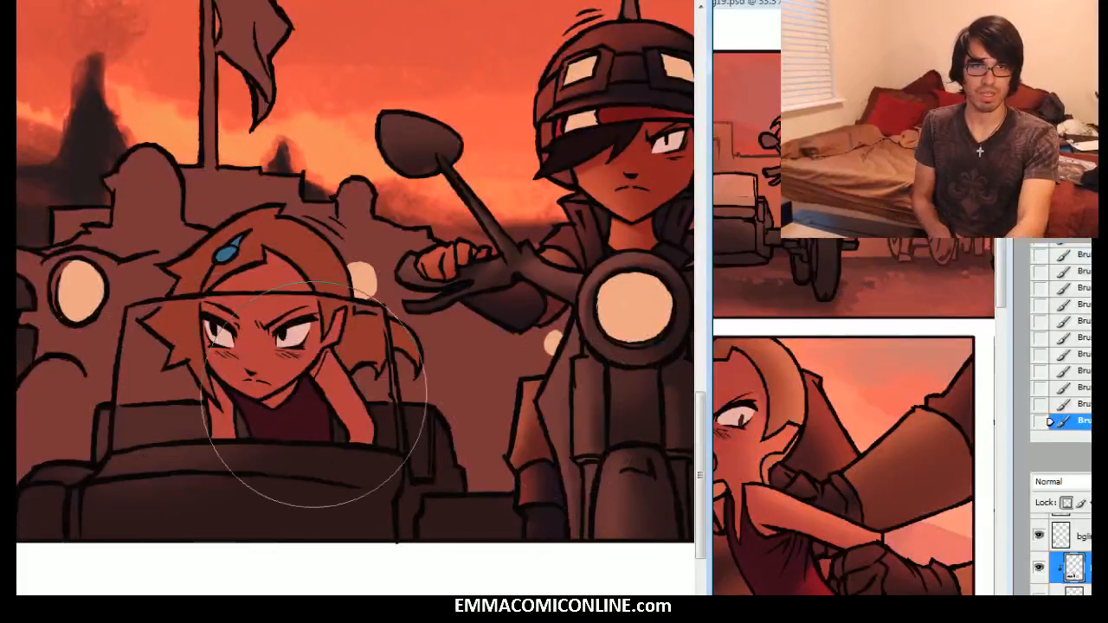
key("bracketleft")
key("bracketleft")
key("bracketleft")
key("bracketleft")
key("bracketleft")
key("bracketleft")
key("bracketleft")
key("bracketleft")
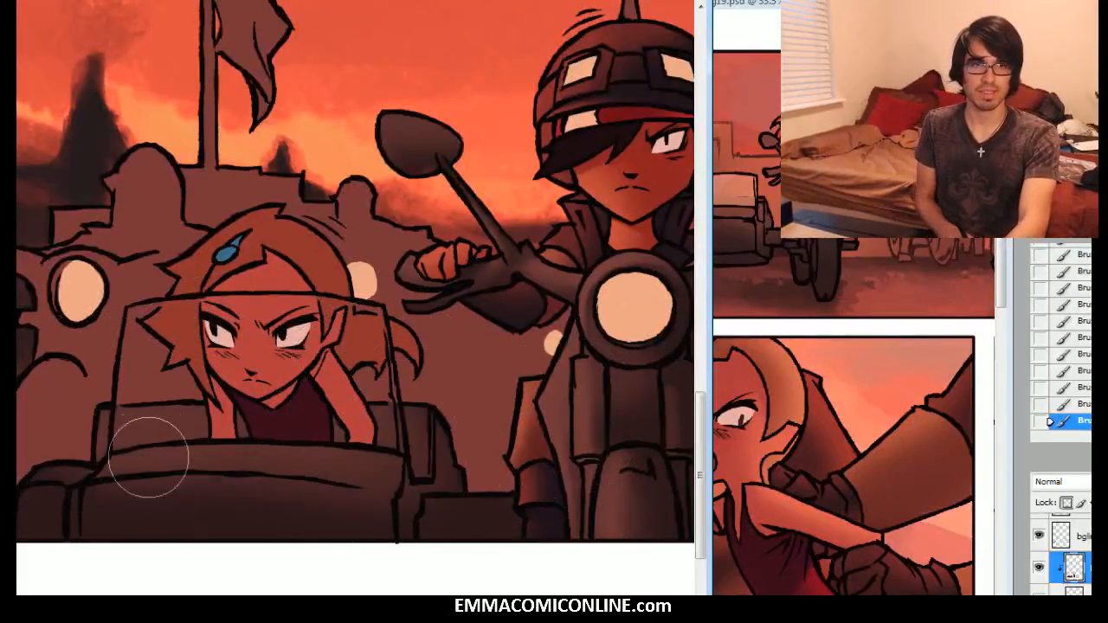
Step: Paint soft horizontal highlights along the sidecar's upper hood and its small side fender
left_click_drag(88, 475, 225, 455)
left_click_drag(139, 472, 323, 460)
mouse_move(251, 472)
left_mouse_down()
mouse_move(439, 487)
mouse_move(322, 457)
left_mouse_up()
key("bracketright")
key("bracketright")
left_click_drag(60, 469, 37, 476)
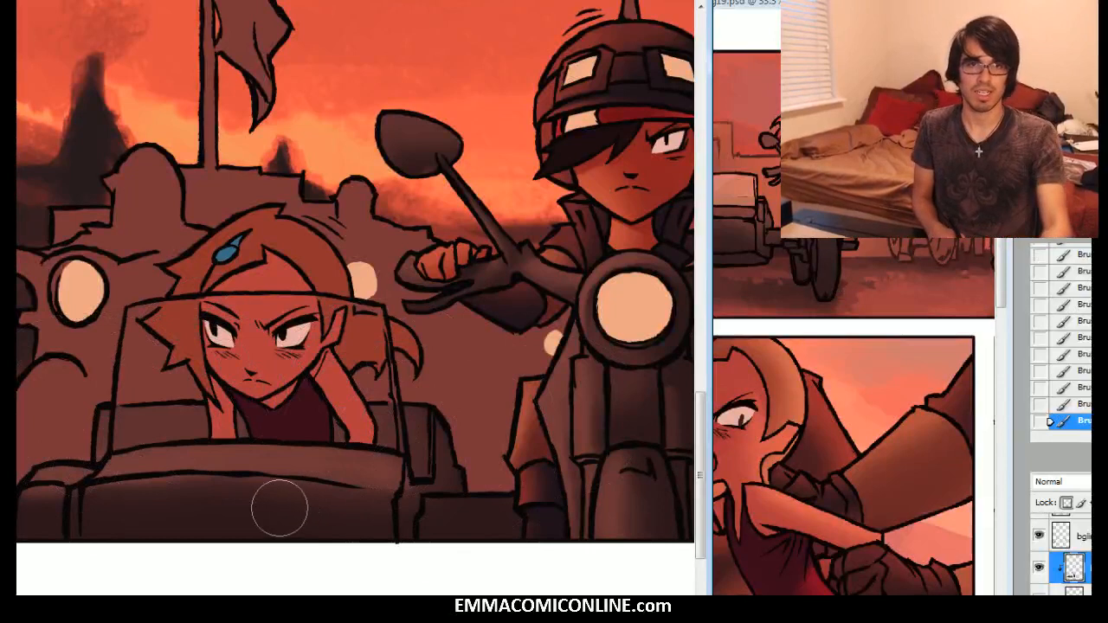
Step: Refine the soft shading on the sidecar's front and hood edge, ending with a smaller brush
key("bracketright")
key("bracketright")
key("bracketright")
key("bracketleft")
key("bracketleft")
key("bracketleft")
key("bracketleft")
key("bracketleft")
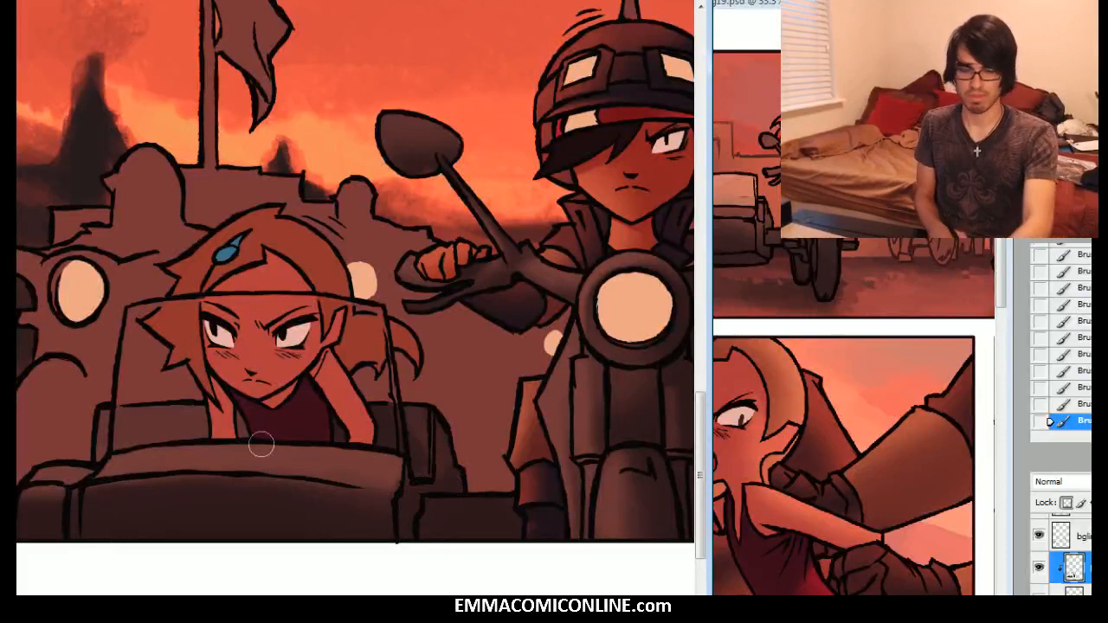
Step: Sweep a greatly enlarged soft brush across the sidecar's lower front, undoing the first stroke and repainting it
key("]")
key("]")
key("]")
key("]")
key("]")
key("]")
key("]")
key("]")
key("]")
key("]")
key("]")
key("]")
key("]")
key("]")
key("]")
mouse_move(114, 519)
left_mouse_down()
mouse_move(179, 523)
mouse_move(216, 550)
left_mouse_up()
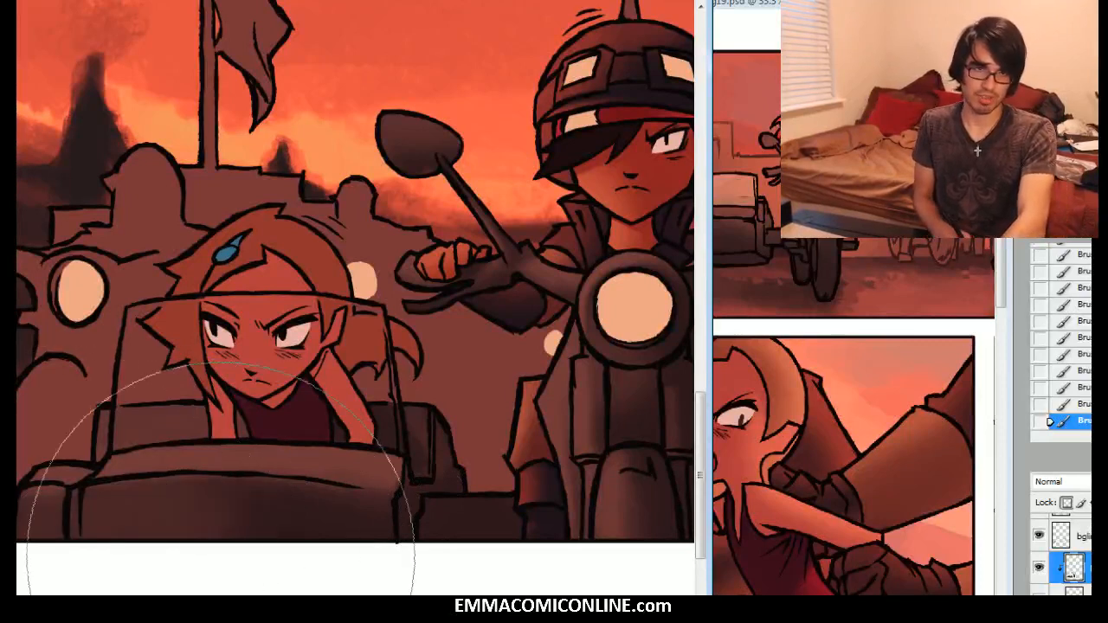
left_click(1083, 404)
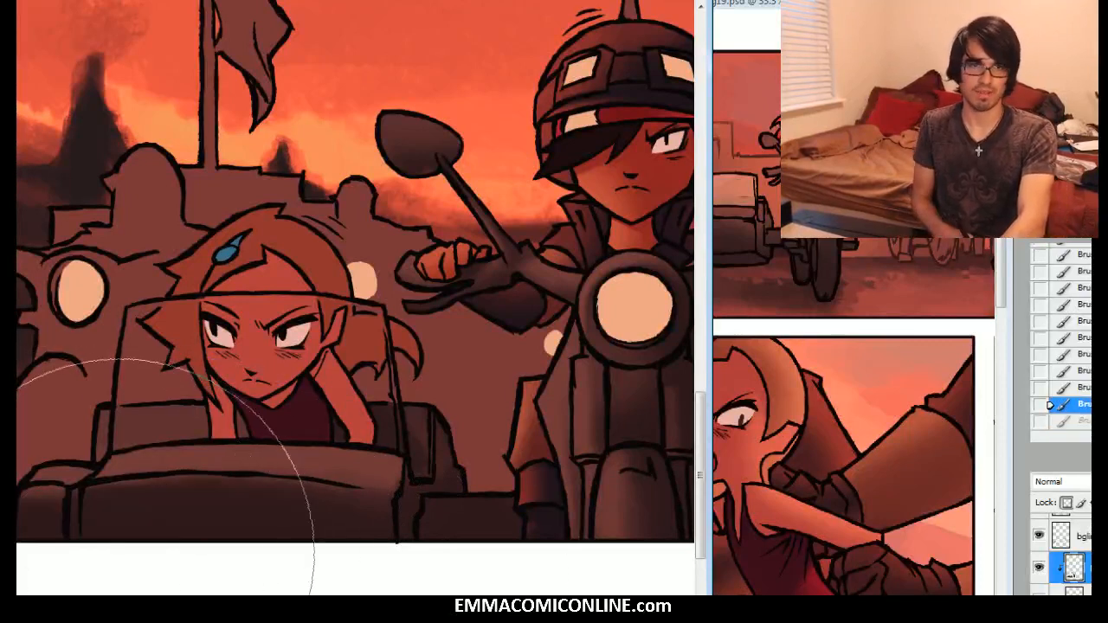
left_click_drag(104, 573, 151, 567)
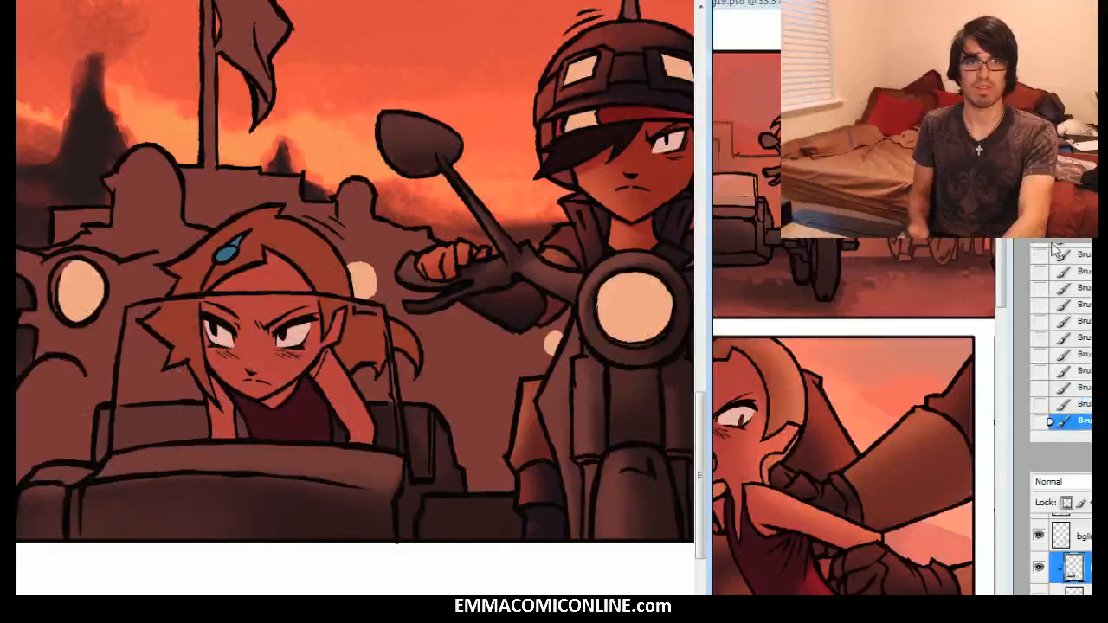
Step: Choose a 100 px brush preset with 100% hardness and bring both characters into view
scroll(1061, 554, "down", 3)
scroll(1061, 554, "up", 2)
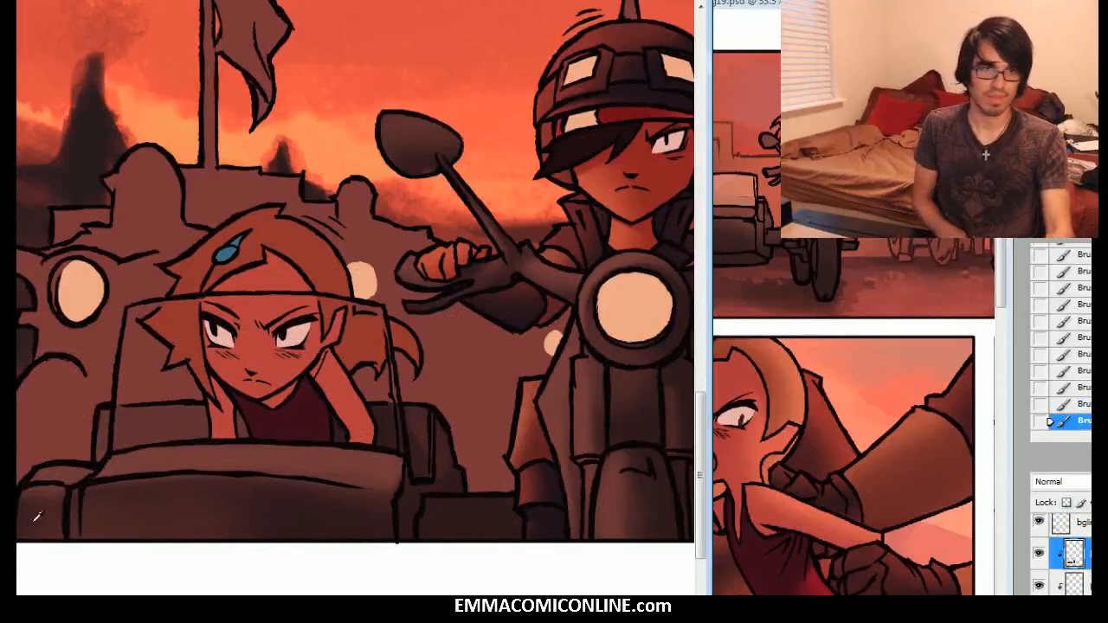
right_click(61, 510)
left_click(102, 578)
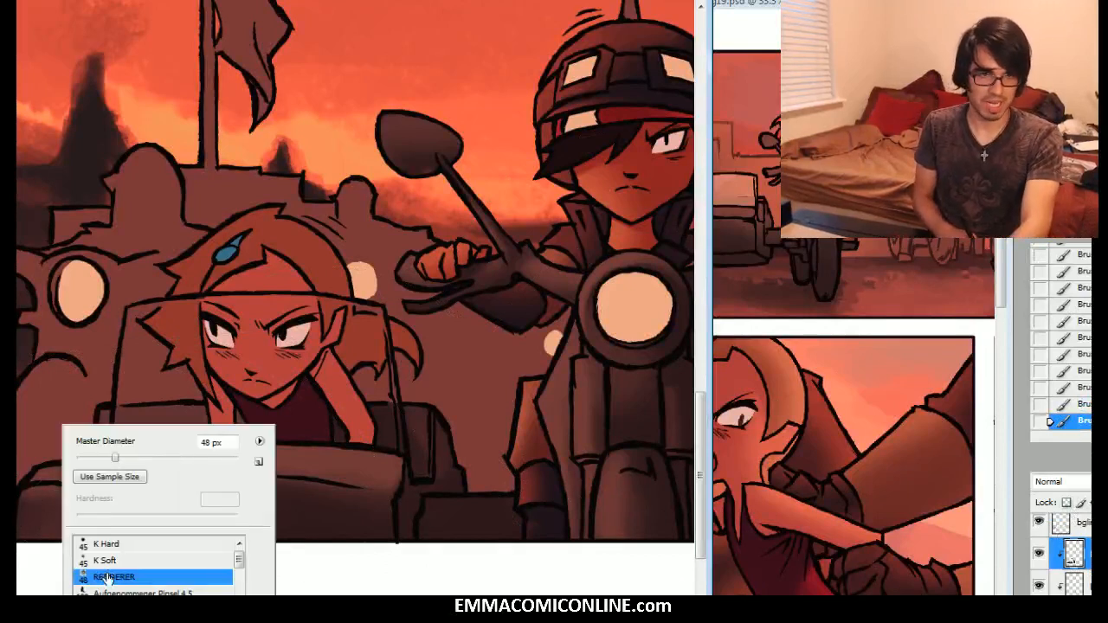
left_click(156, 606)
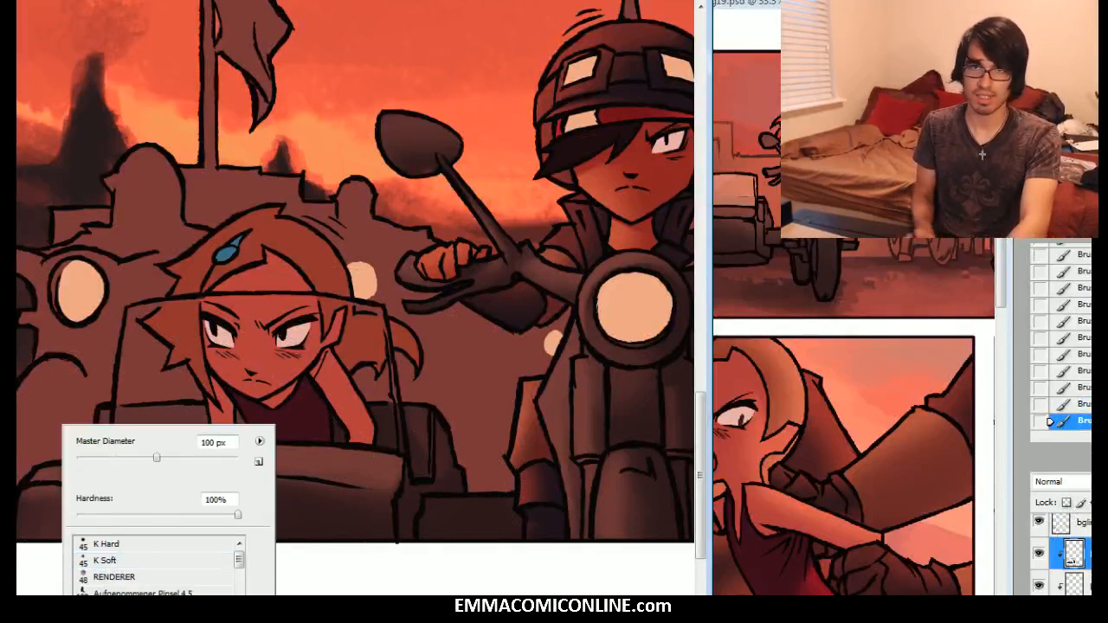
key("Return")
scroll(355, 295, "down", 2)
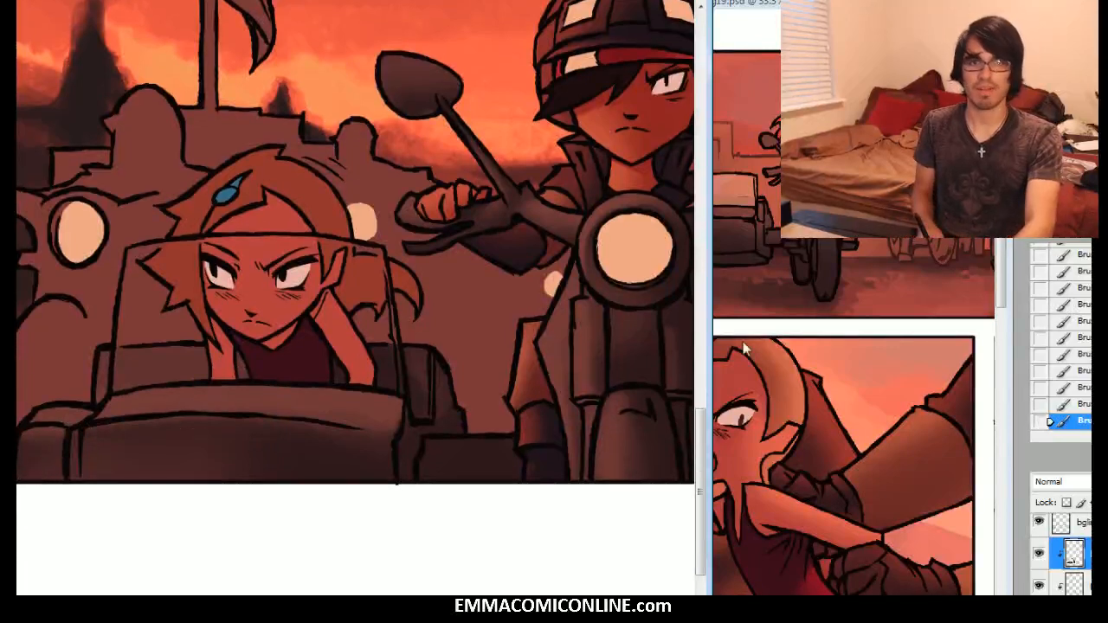
left_click_drag(416, 260, 355, 337)
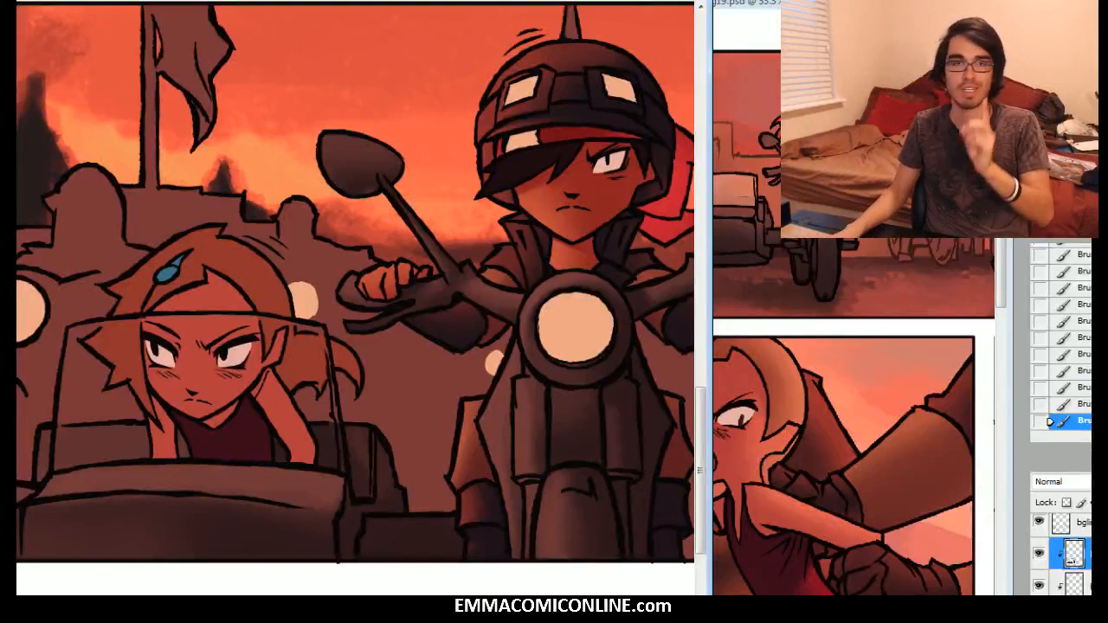
Step: Switch to reference page pg19 and select one of its shading layers to examine the character shading
key("ctrl+Tab")
left_click_drag(840, 407, 853, 374)
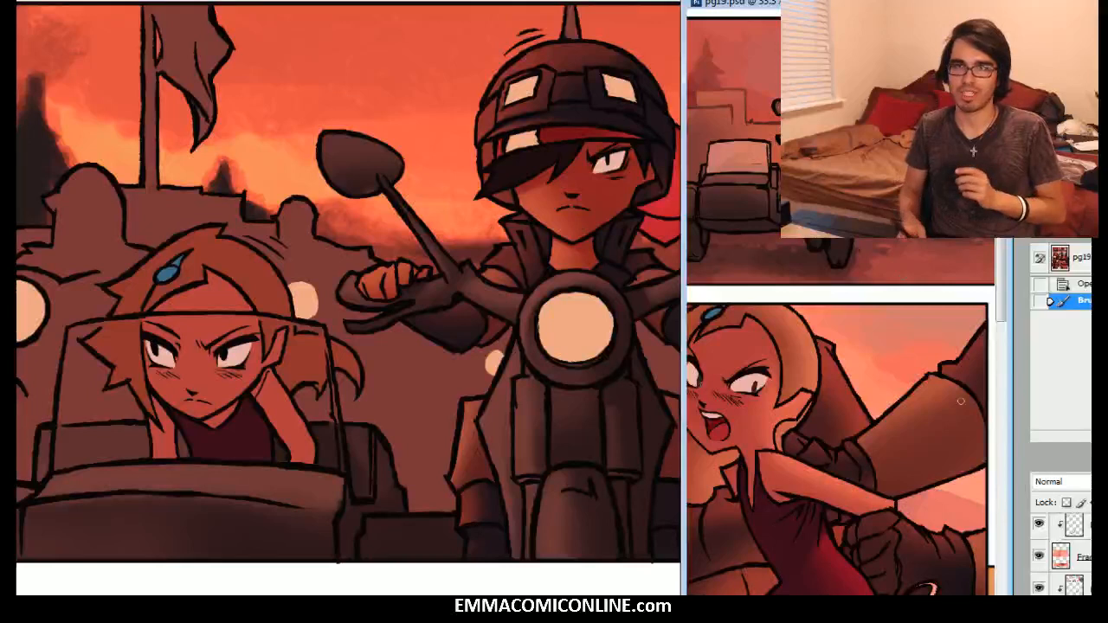
scroll(1061, 554, "down", 5)
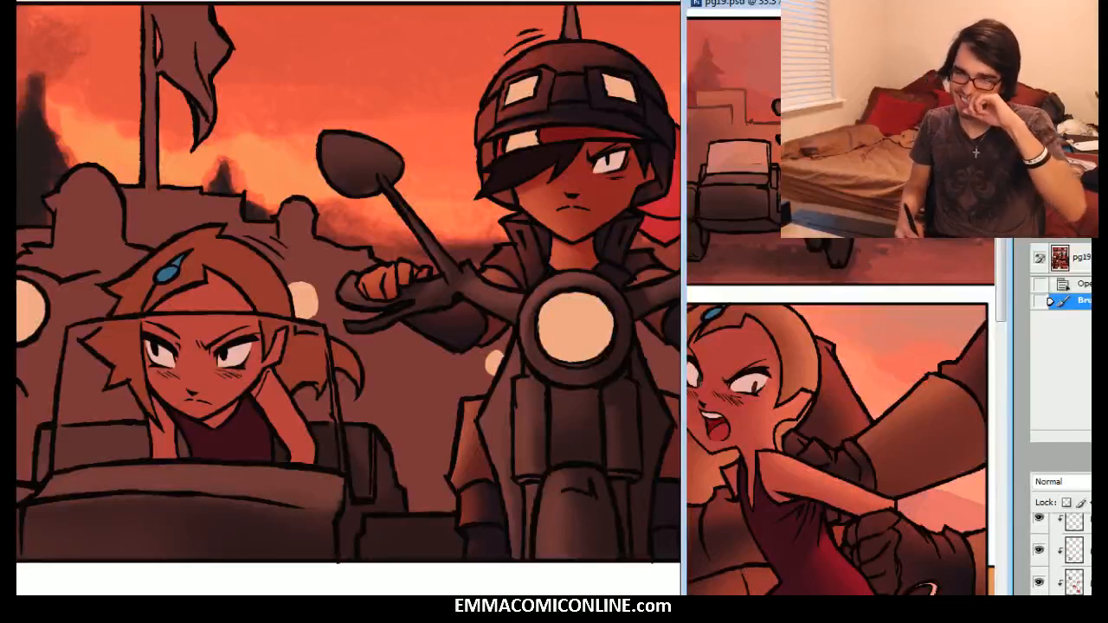
left_click(1075, 581)
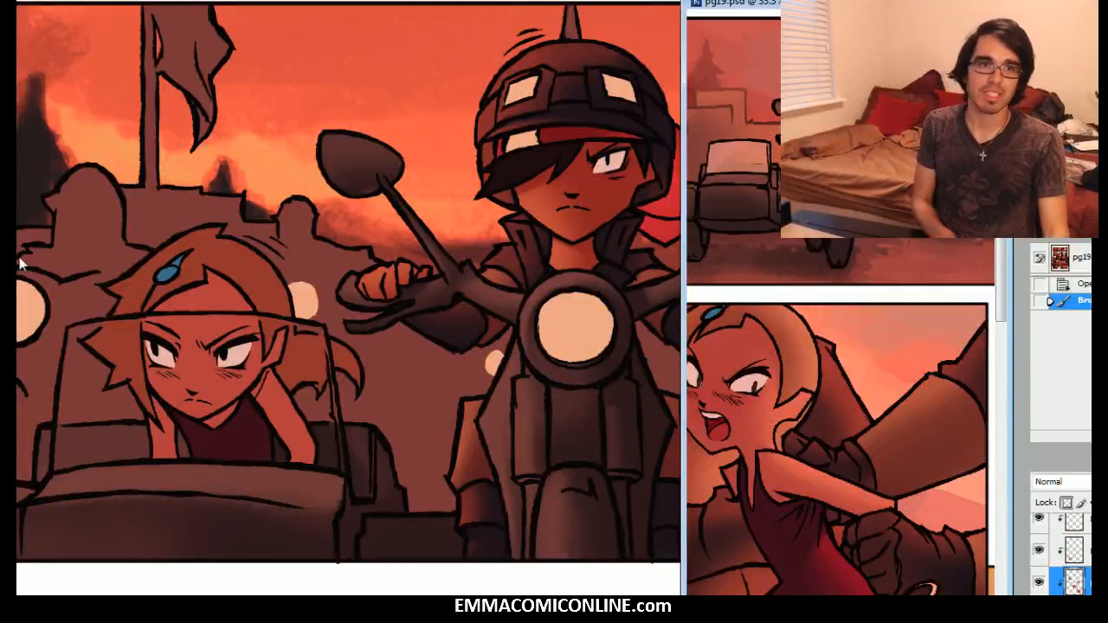
Step: Return to page 21, shift its window over the reference page, and select the Emma Skin layer
left_click(232, 10)
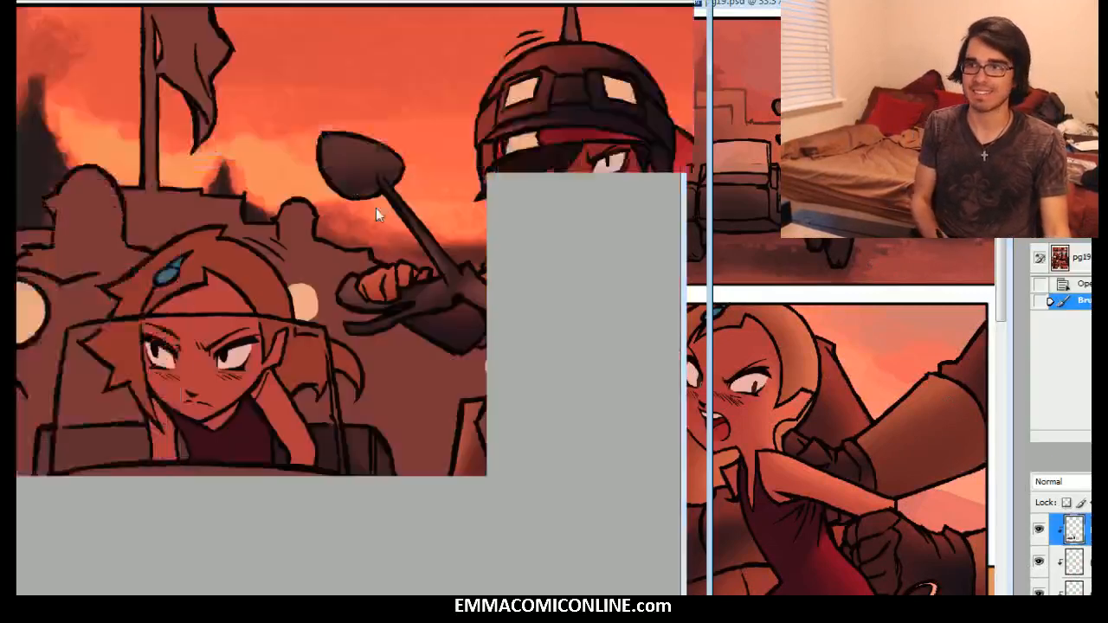
left_click_drag(393, 3, 426, 12)
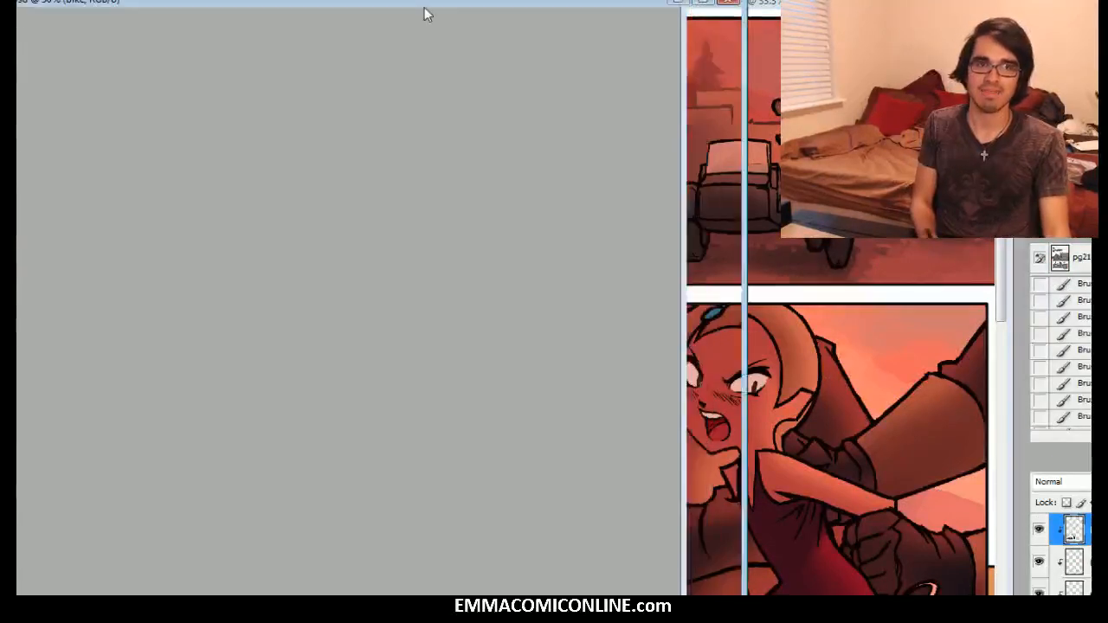
scroll(1061, 554, "down", 5)
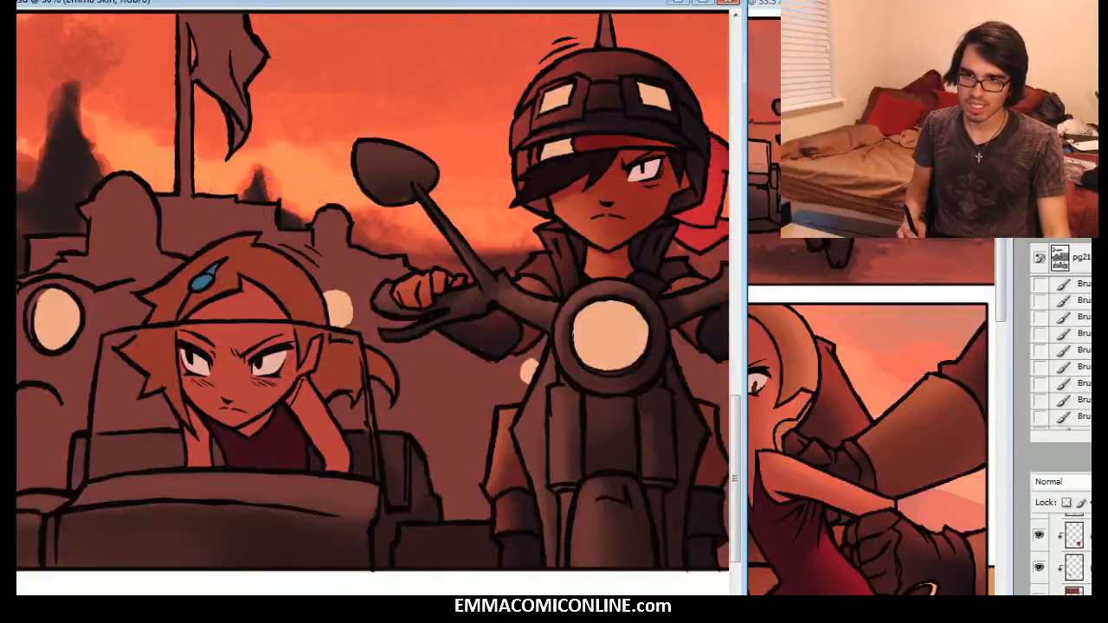
left_click(1075, 567)
Step: Brush a soft glow onto the sidecar girl's face and arm, gradually reducing the brush size
mouse_move(182, 415)
left_mouse_down()
mouse_move(162, 391)
mouse_move(165, 466)
mouse_move(160, 390)
left_mouse_up()
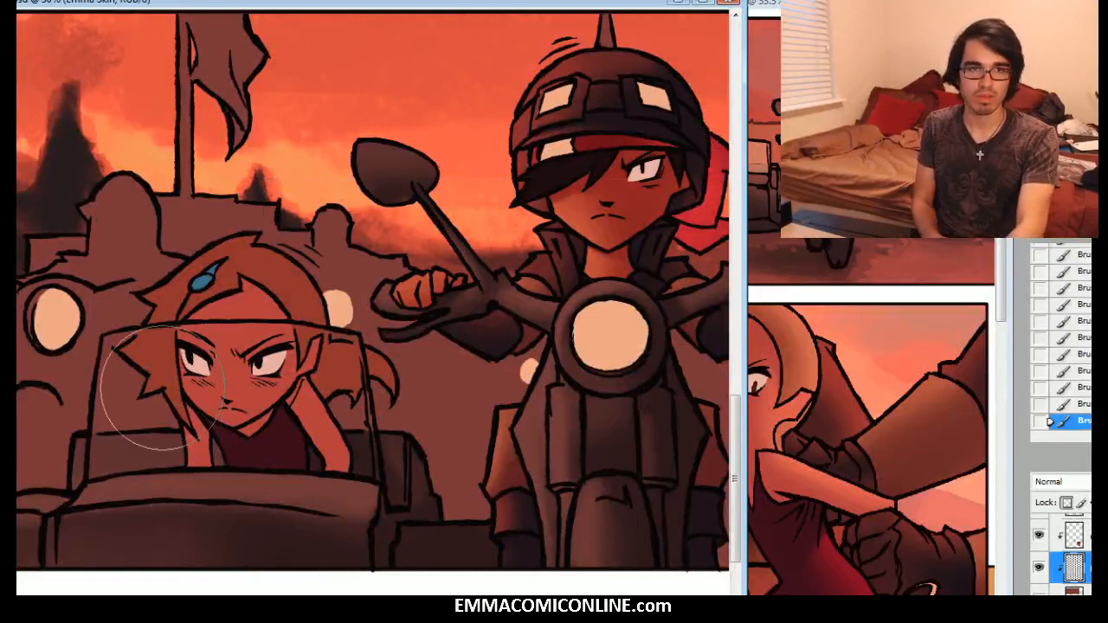
key("bracketleft")
key("bracketleft")
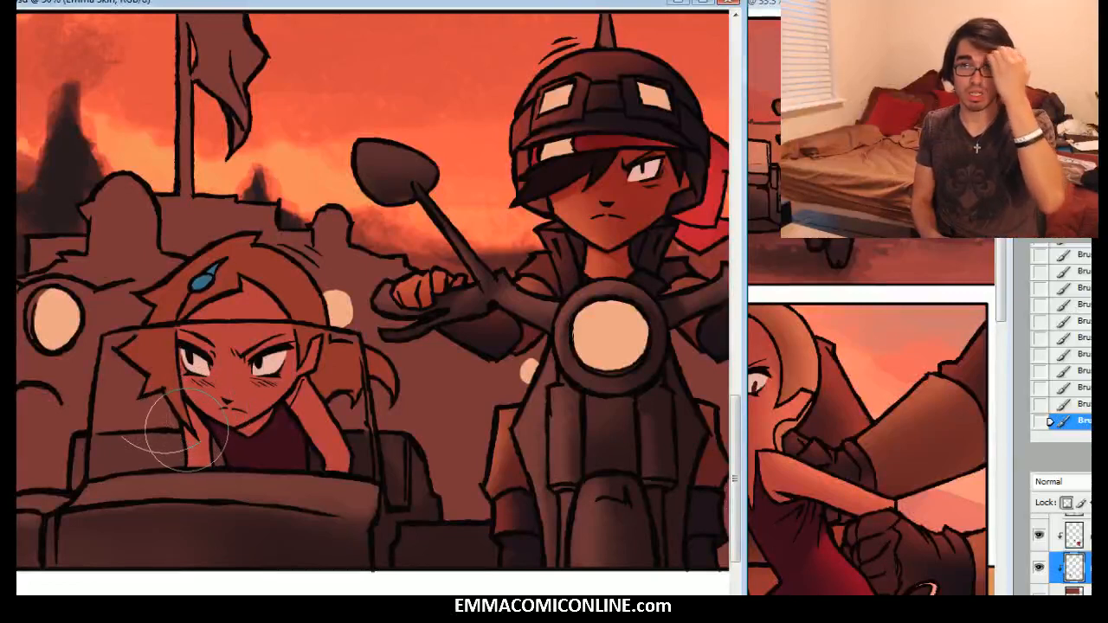
key("bracketleft")
key("bracketleft")
key("bracketleft")
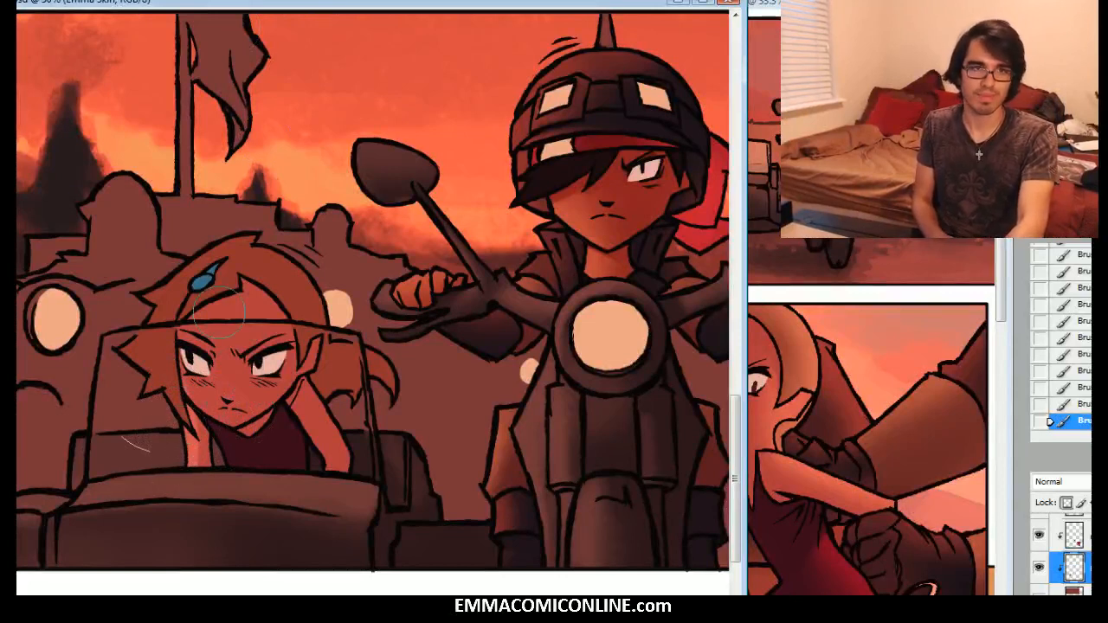
Step: Pick another brush preset, and undo and restore the last two strokes to compare the girl's skin shading
right_click(304, 348)
left_click(362, 487)
key("Return")
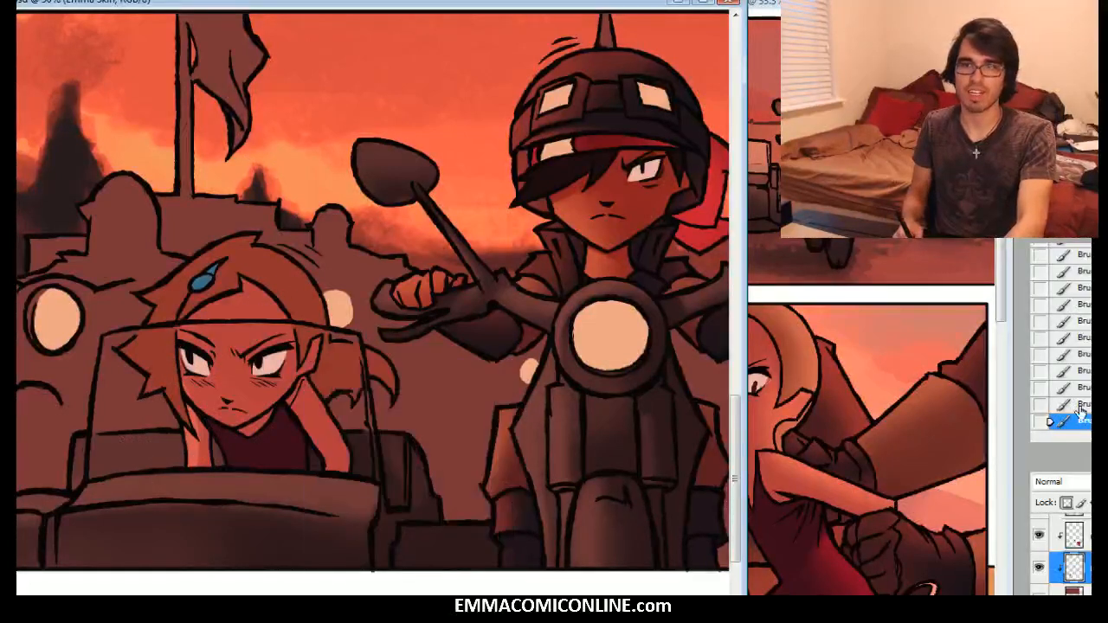
left_click(1080, 405)
key("ctrl+alt+z")
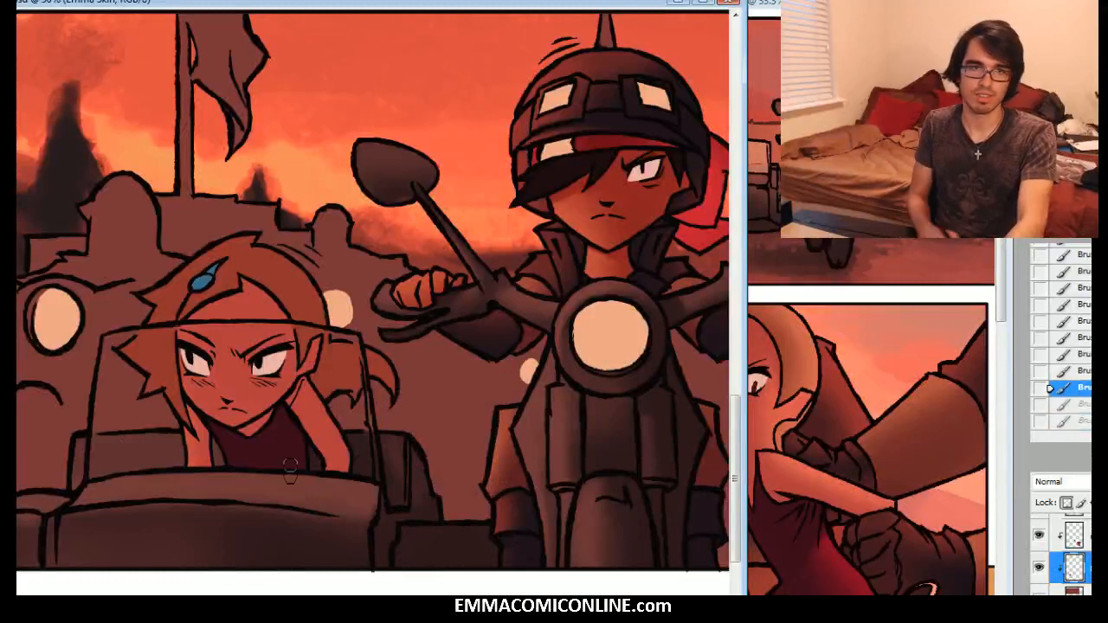
key("ctrl+shift+z")
key("ctrl+shift+z")
Step: Brush soft light over the girl's face and arms, starting with an enlarged brush and shrinking it for detail
key("bracketright")
key("bracketright")
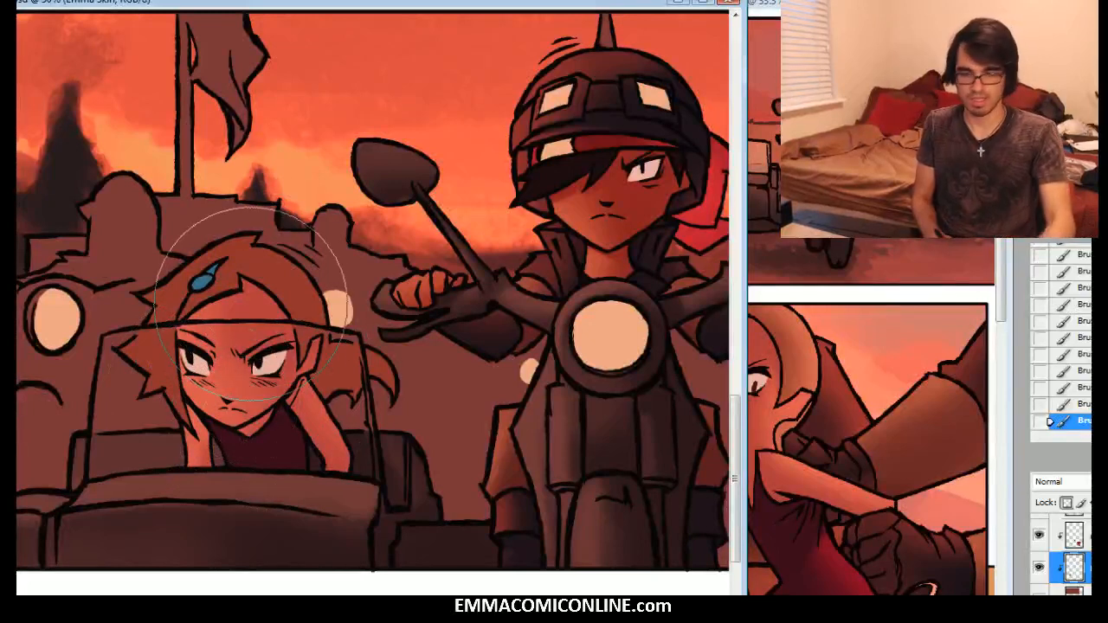
key("bracketleft")
key("bracketleft")
key("bracketleft")
key("bracketleft")
key("bracketleft")
key("bracketleft")
key("bracketleft")
key("bracketleft")
key("bracketleft")
key("bracketleft")
key("bracketleft")
key("bracketleft")
key("bracketleft")
key("bracketleft")
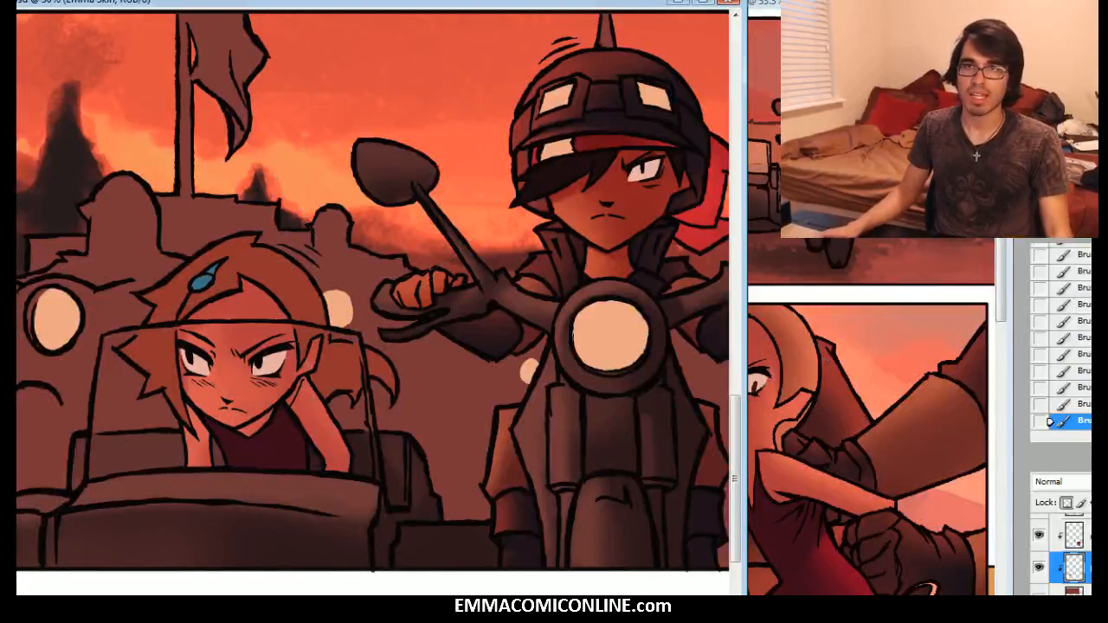
Step: Examine the shouting girl's face shading on reference page pg19, and return to page 21
left_click(823, 359)
left_click_drag(822, 359, 887, 320)
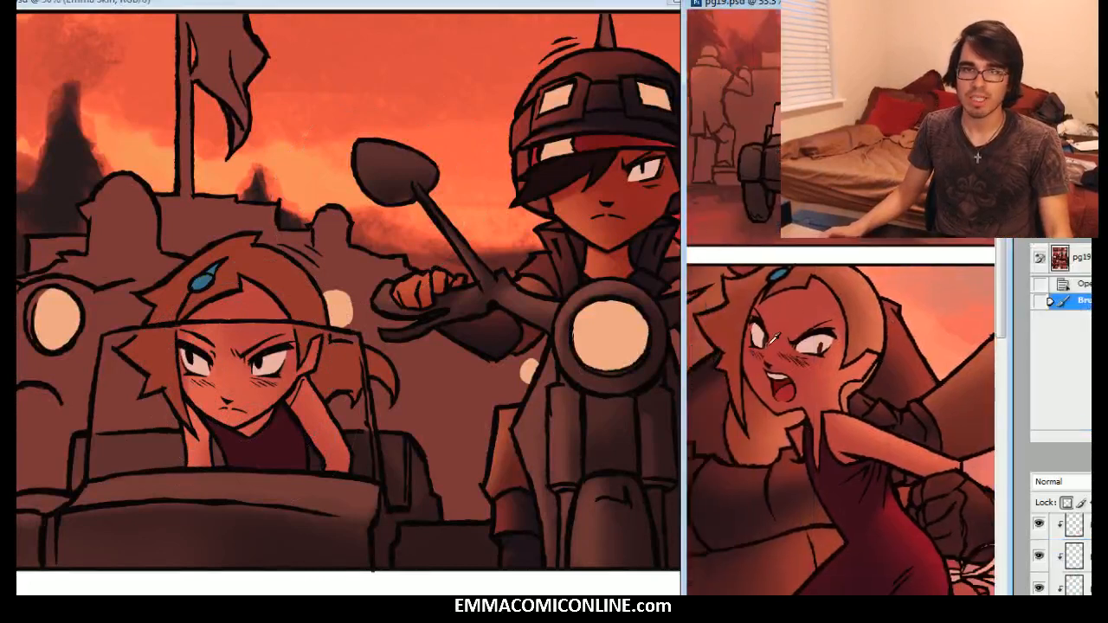
left_click(247, 381)
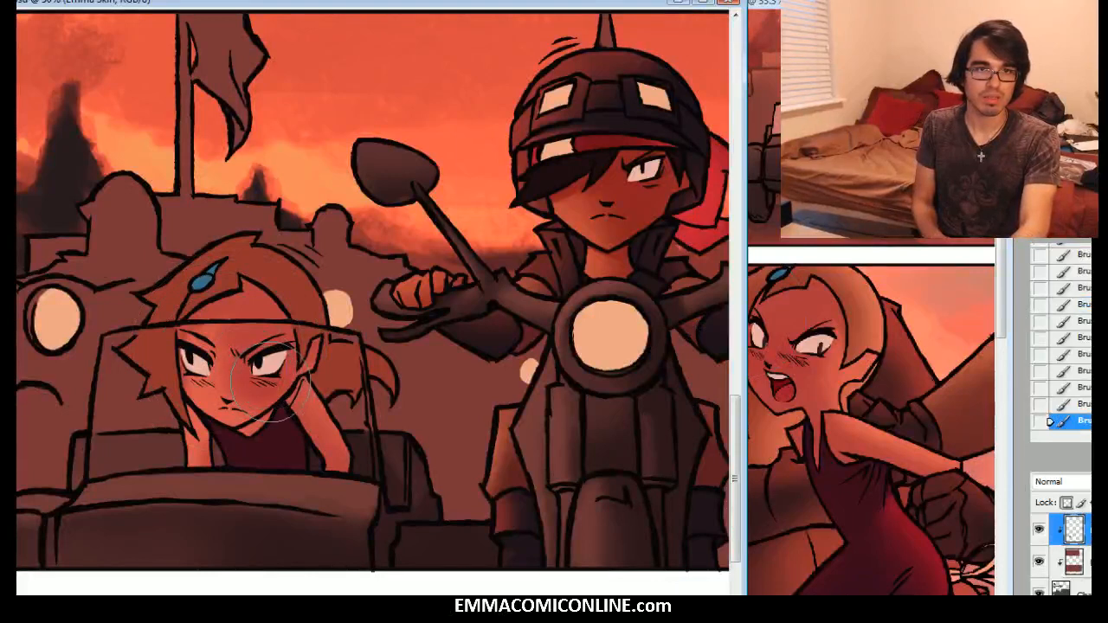
Step: Sample the skin tone near the girl's chin and soften her face shading with an enlarged brush
key("]")
key("]")
key("]")
key("]")
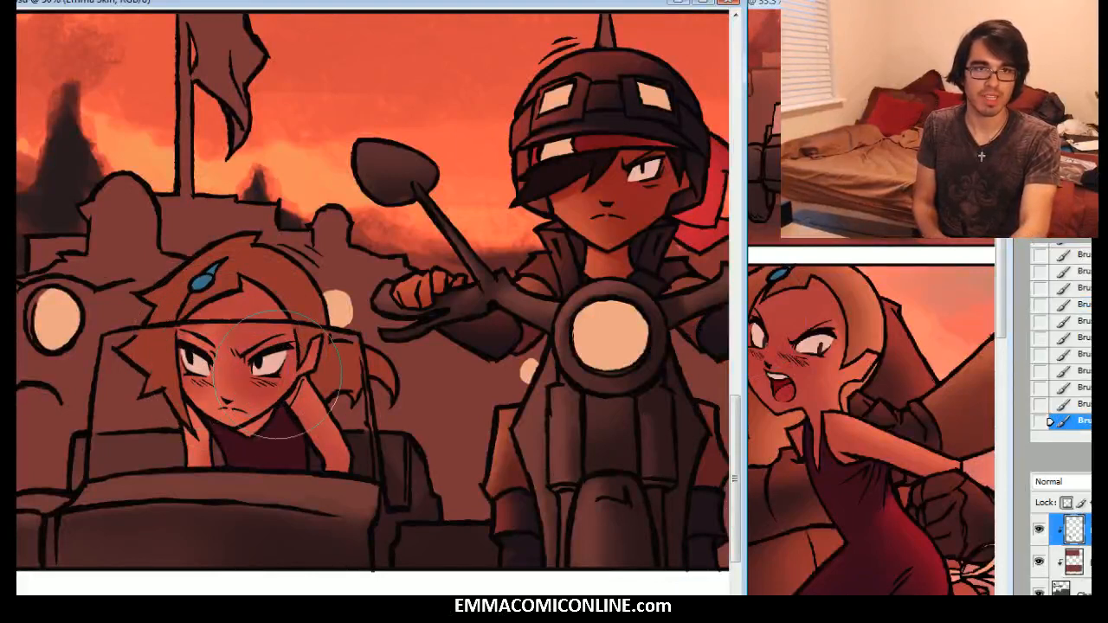
left_click(238, 416, "alt")
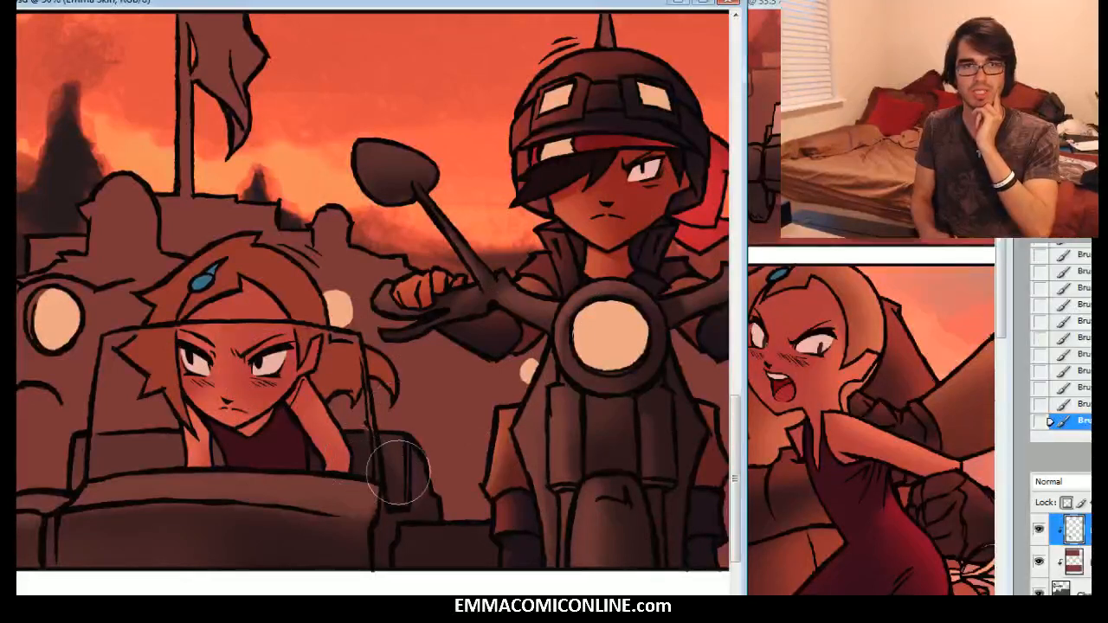
key("]")
key("]")
key("]")
key("]")
key("]")
key("]")
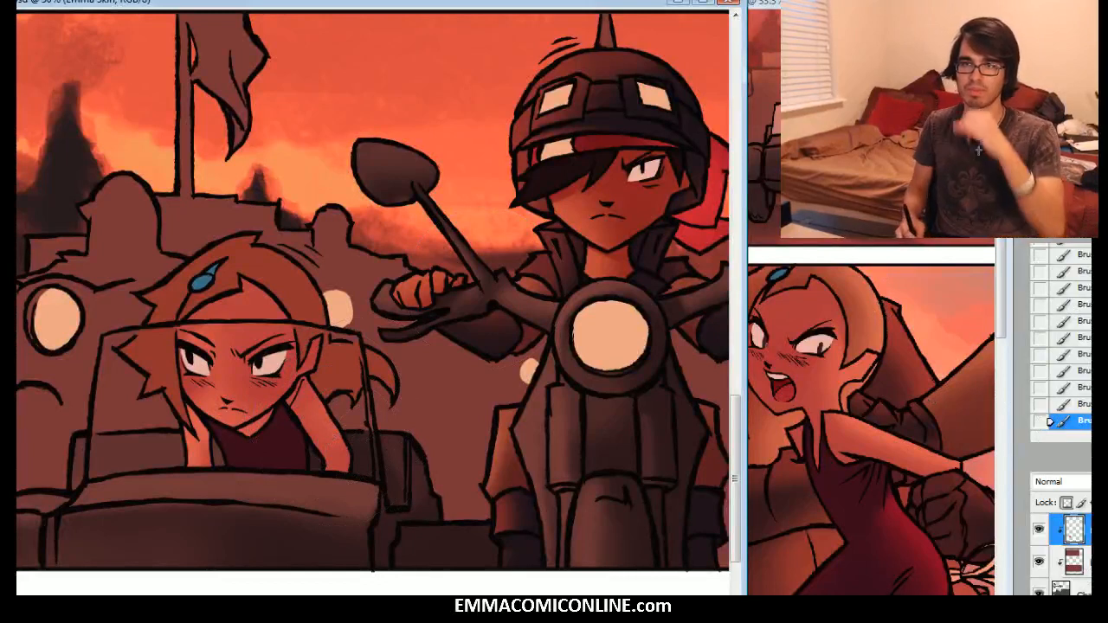
Step: On the girl's hair layer, brush a soft light orange glow over her hair, adjusting the brush size for broad coverage
scroll(1061, 553, "up", 5)
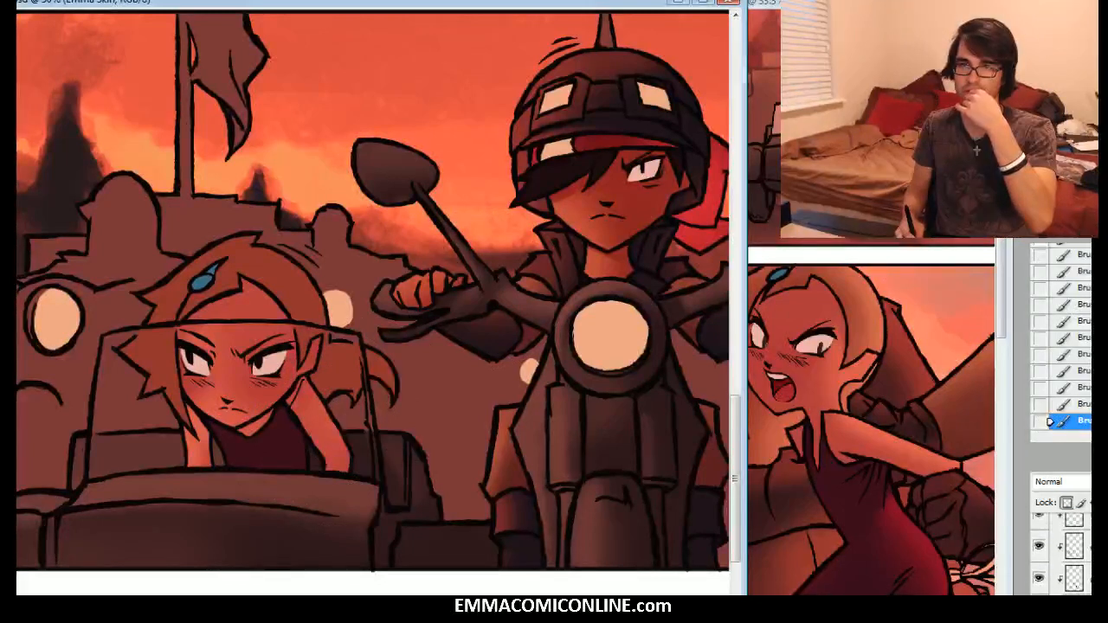
left_click(1081, 545)
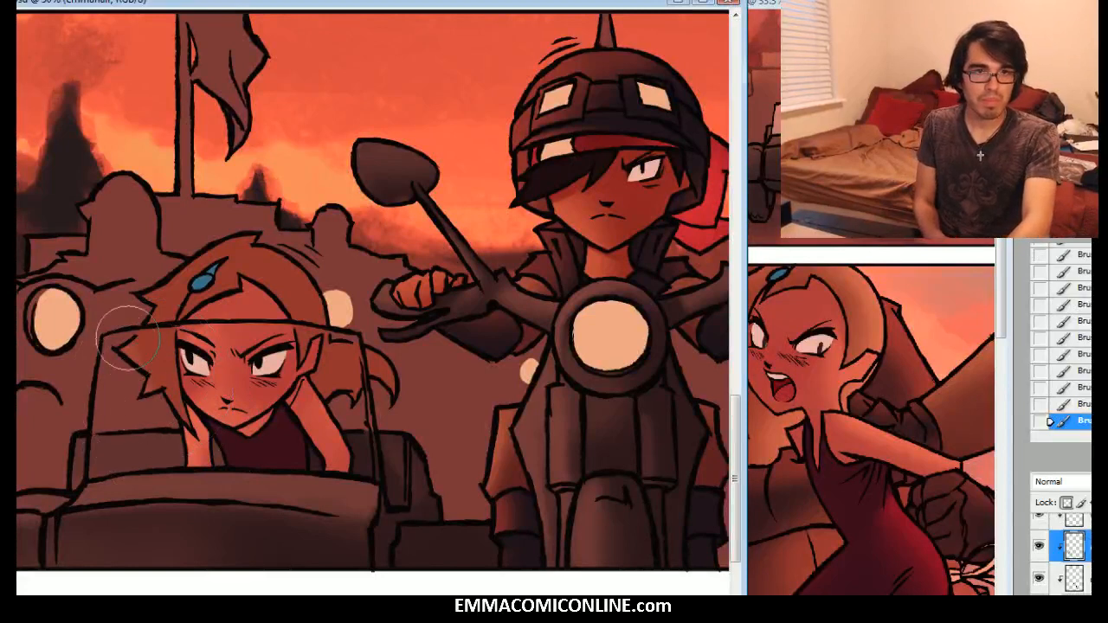
mouse_move(130, 304)
left_mouse_down()
mouse_move(126, 384)
mouse_move(162, 250)
mouse_move(126, 282)
mouse_move(249, 207)
mouse_move(165, 235)
mouse_move(339, 224)
mouse_move(304, 253)
mouse_move(351, 299)
mouse_move(360, 336)
mouse_move(403, 361)
left_mouse_up()
key("bracketleft")
key("bracketleft")
key("bracketleft")
key("bracketright")
key("bracketright")
key("bracketright")
key("bracketright")
key("bracketright")
key("bracketright")
key("bracketright")
key("bracketright")
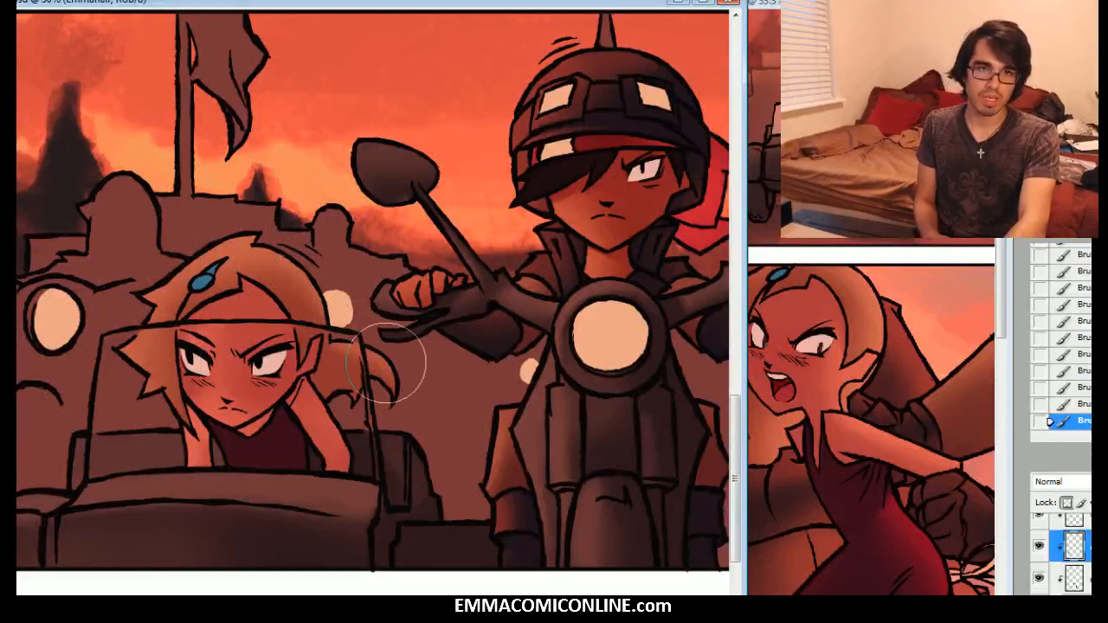
Step: Refine the glow on the girl's ponytail and the strands near her hair clip, varying the brush size
left_click(368, 375)
key("bracketleft")
key("bracketleft")
key("bracketleft")
key("bracketleft")
key("bracketleft")
key("bracketleft")
key("bracketleft")
key("bracketleft")
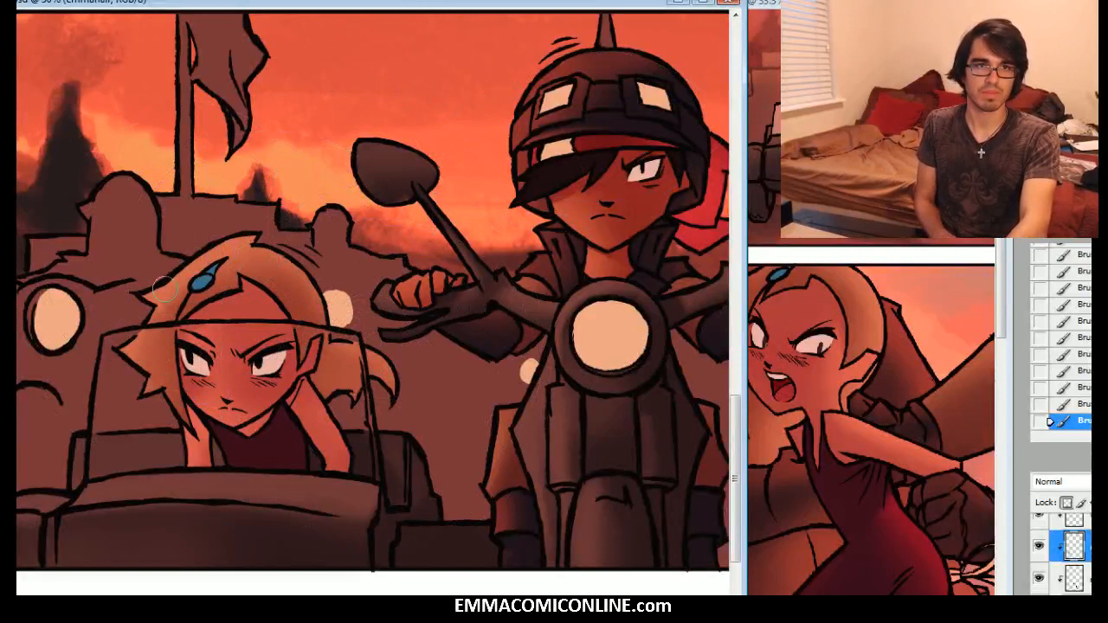
key("bracketright")
key("bracketright")
key("bracketright")
key("bracketright")
key("bracketright")
key("bracketright")
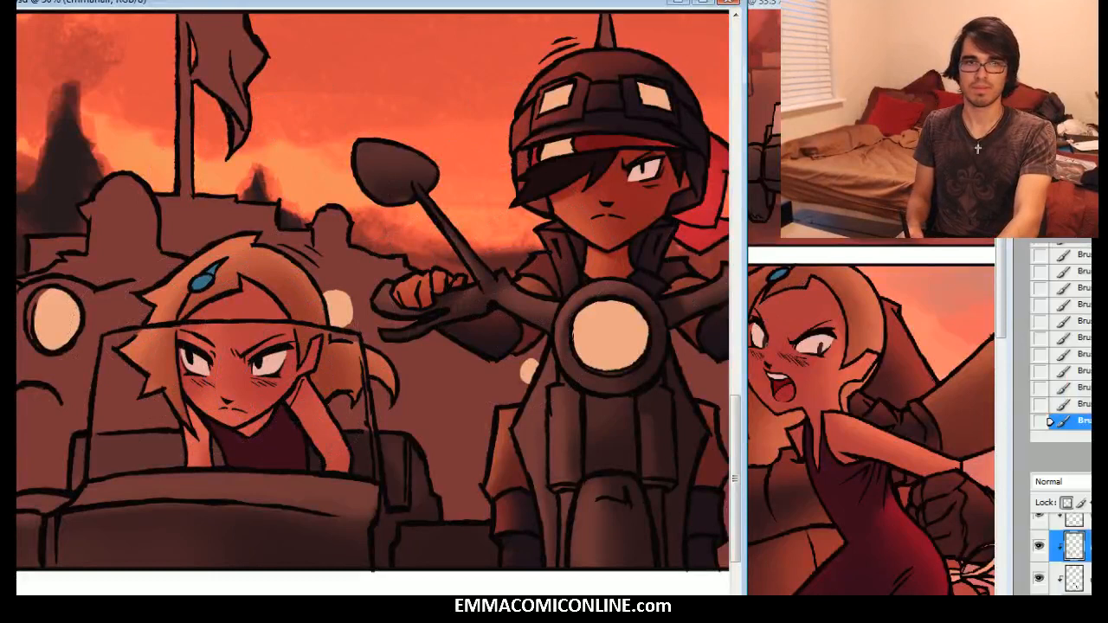
Step: Switch to the INK brush preset for detail work on the sidecar girl's face
key("ctrl+minus")
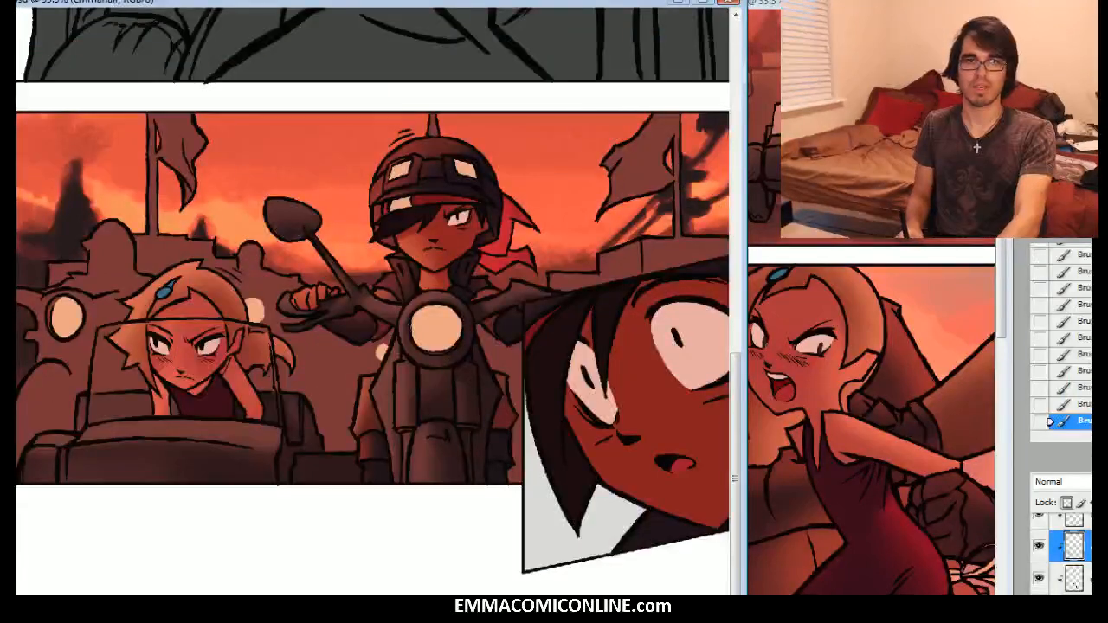
key("ctrl+plus")
left_click_drag(372, 303, 431, 313)
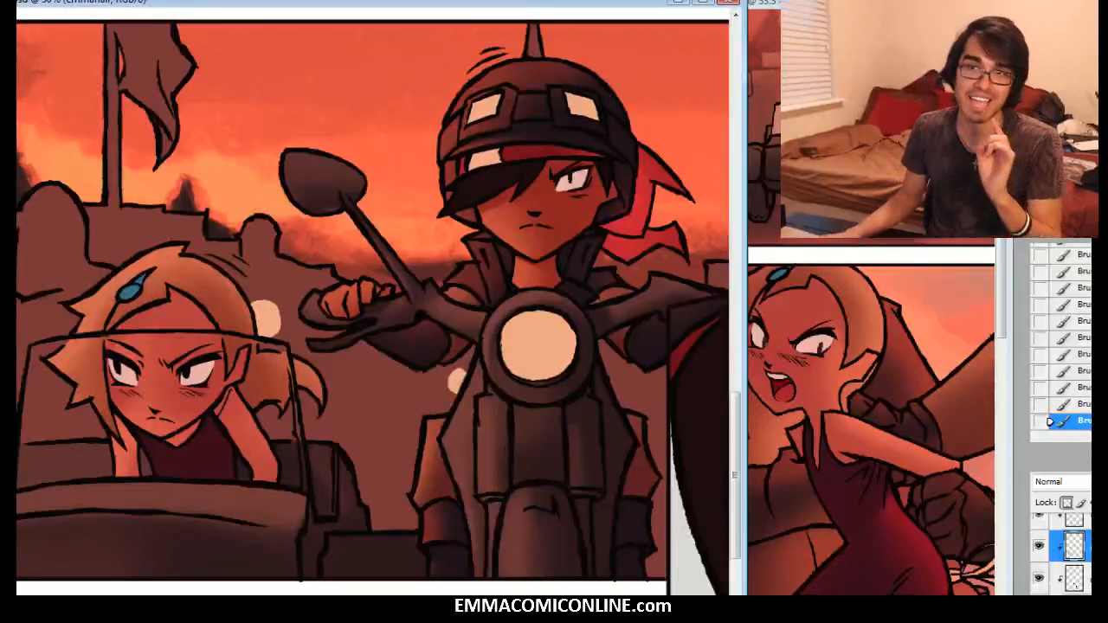
key("ctrl+plus")
key("ctrl+plus")
left_click_drag(260, 338, 701, 279)
right_click(321, 368)
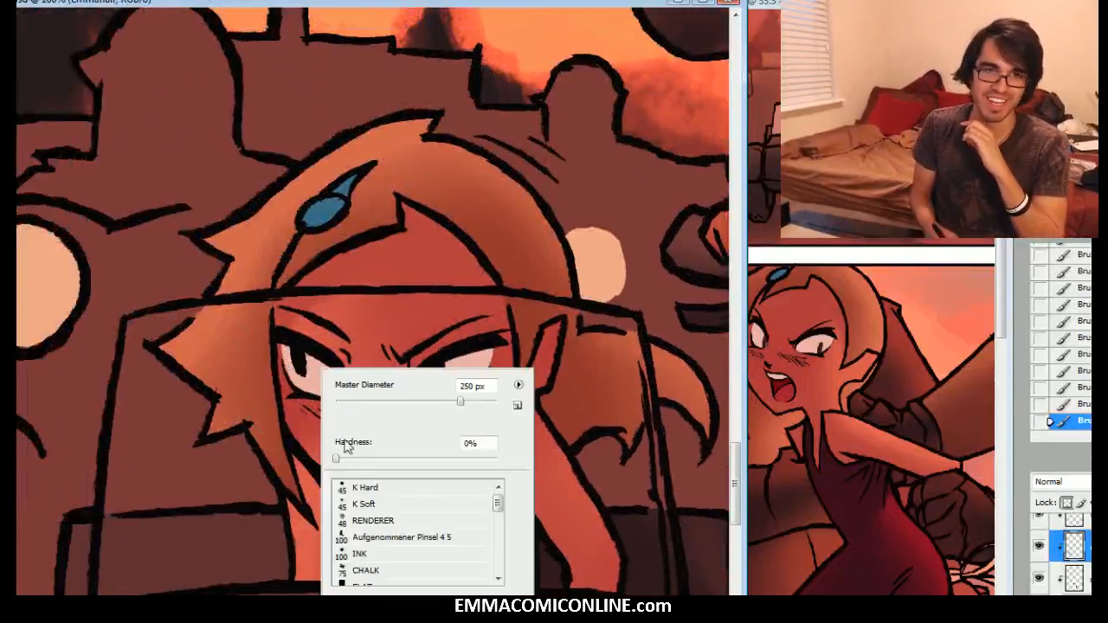
left_click(369, 520)
left_click(366, 536)
left_click(366, 504)
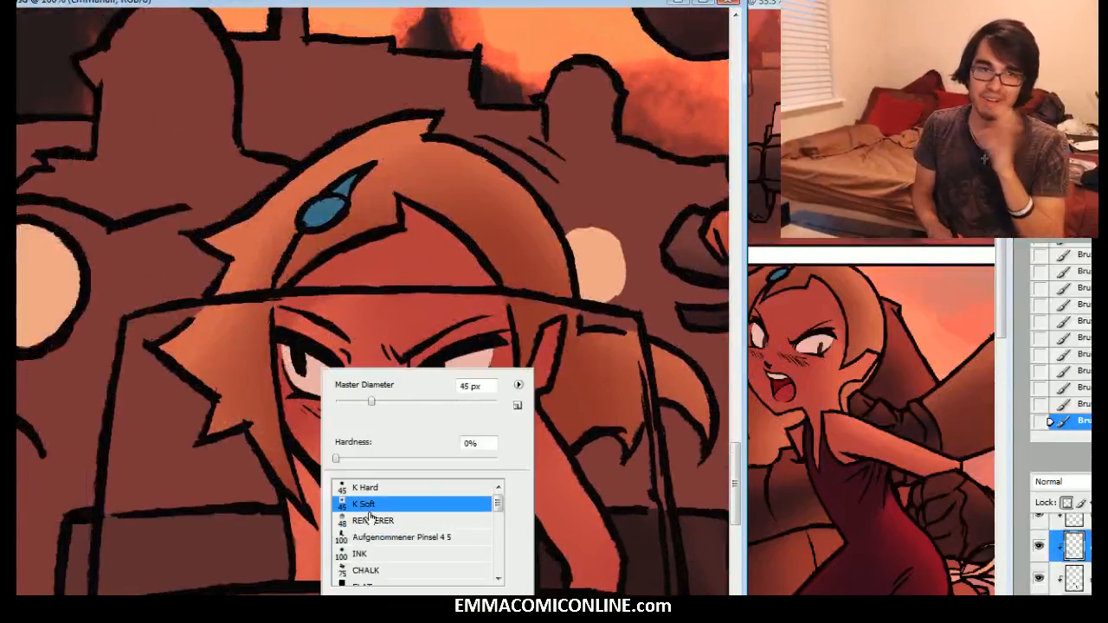
left_click(364, 551)
key("Return")
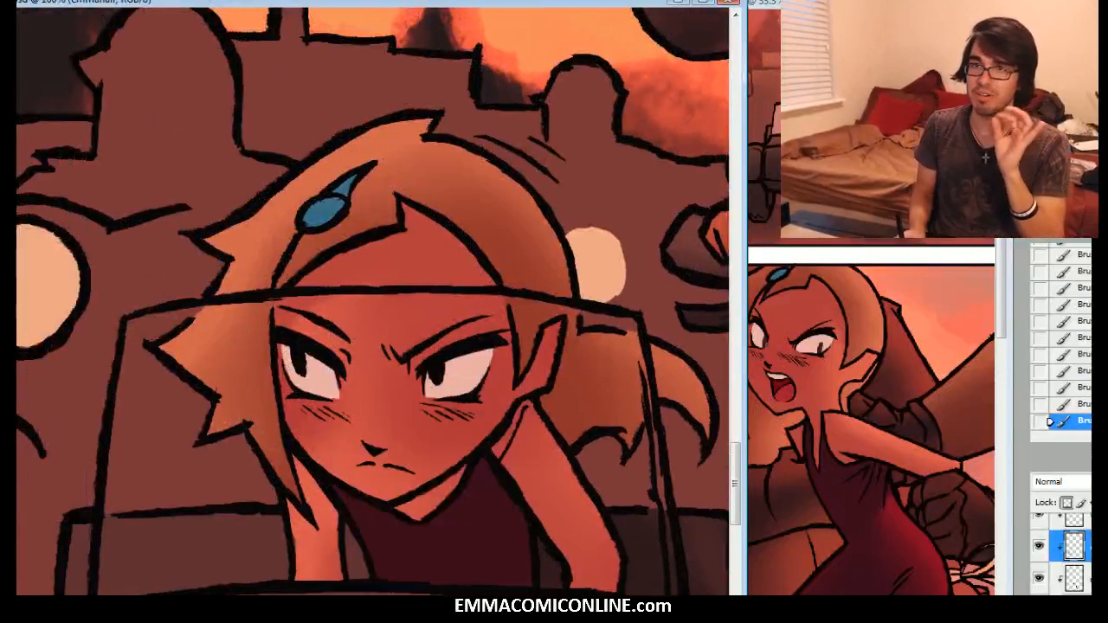
Step: Set the foreground color to a dark red-brown for the girl's pupils
key("ctrl+plus")
left_click_drag(363, 390, 366, 239)
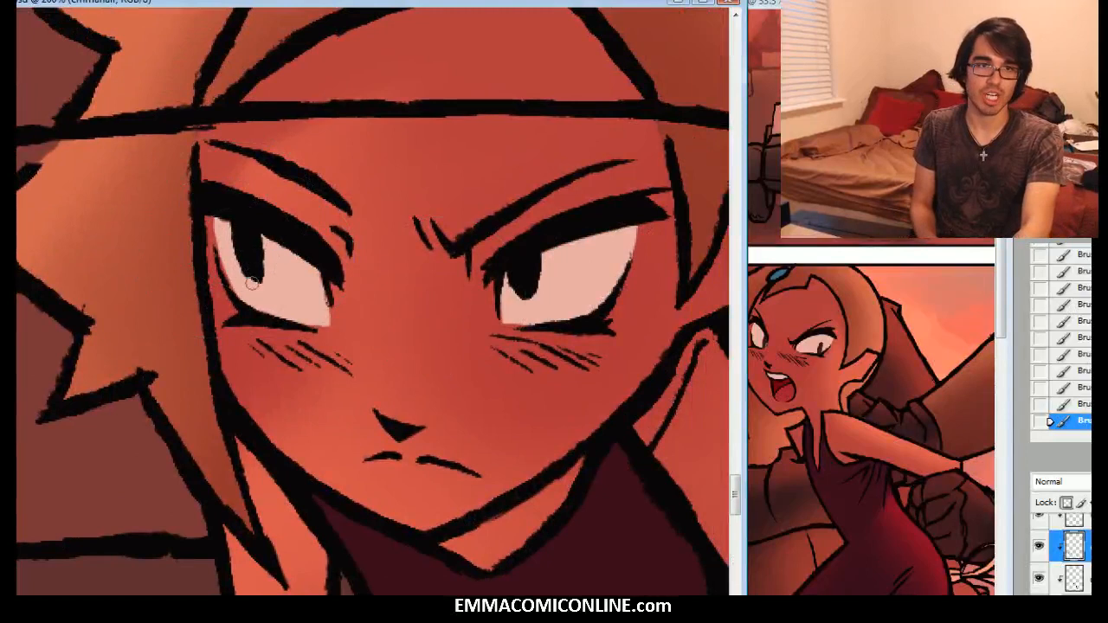
left_click(42, 444)
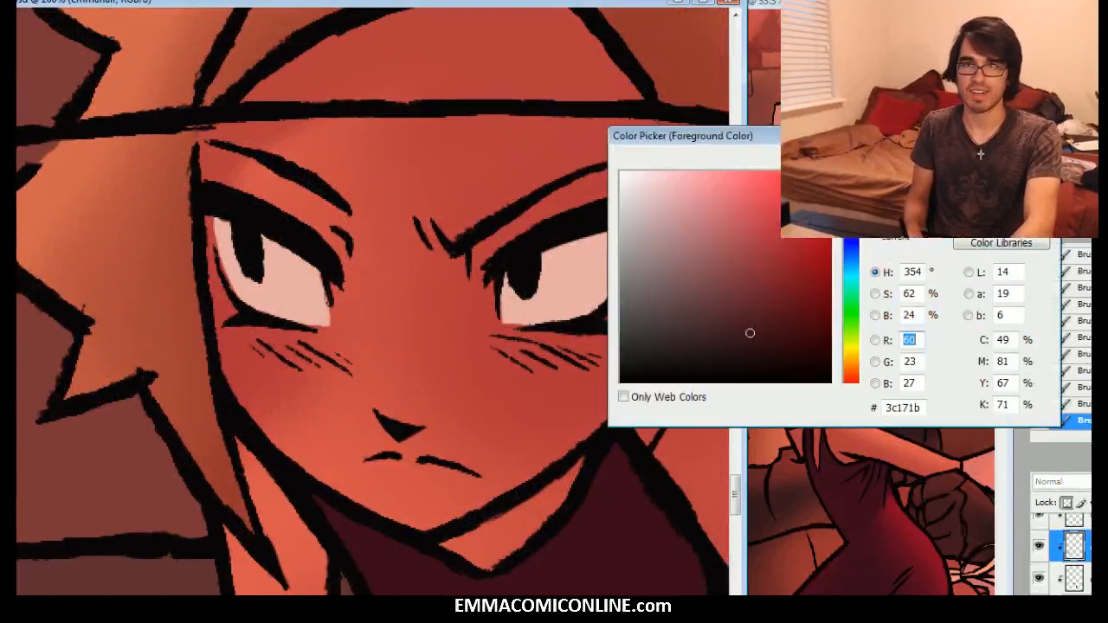
key("Return")
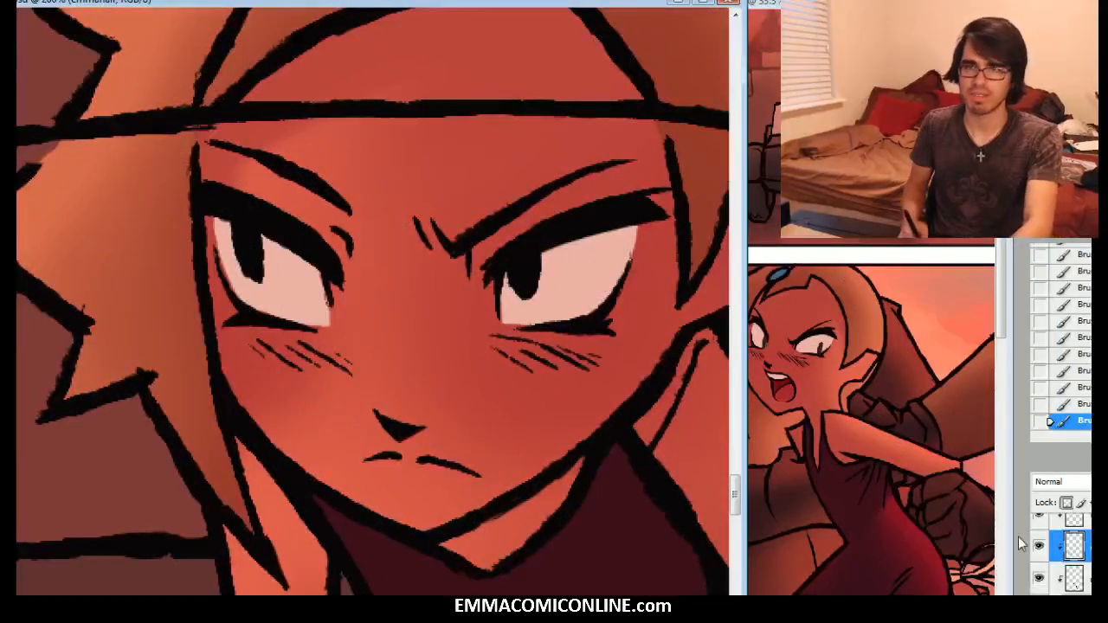
Step: On the lines layer, undo the stray pupil stroke, lock transparent pixels, and recolor the girl's and the biker's pupils dark red-brown
scroll(1060, 554, "up", 3)
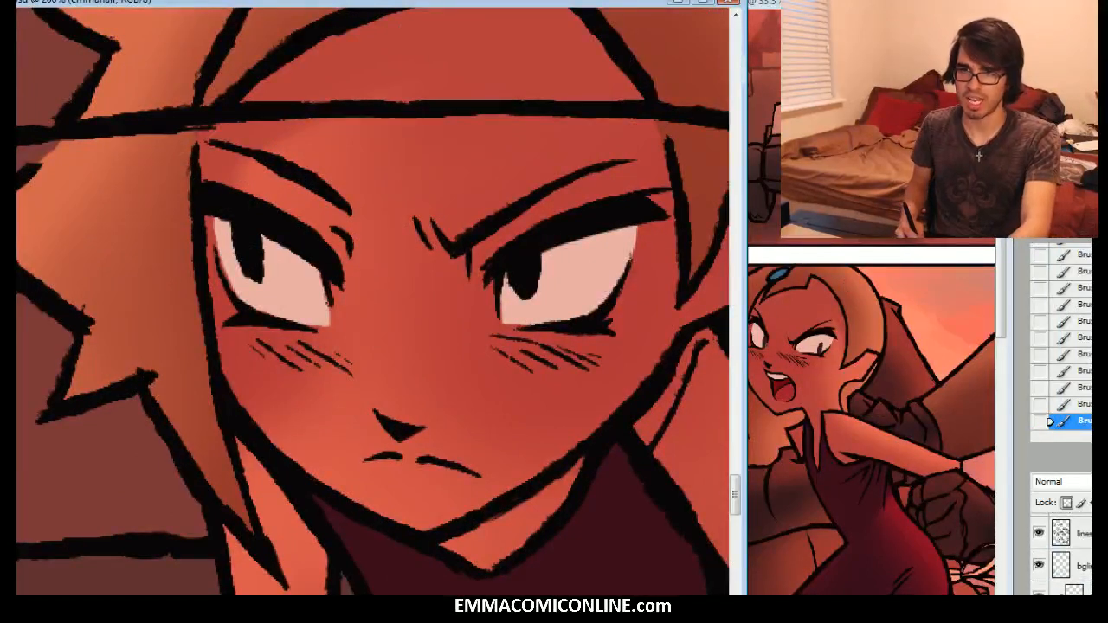
left_click(1077, 533)
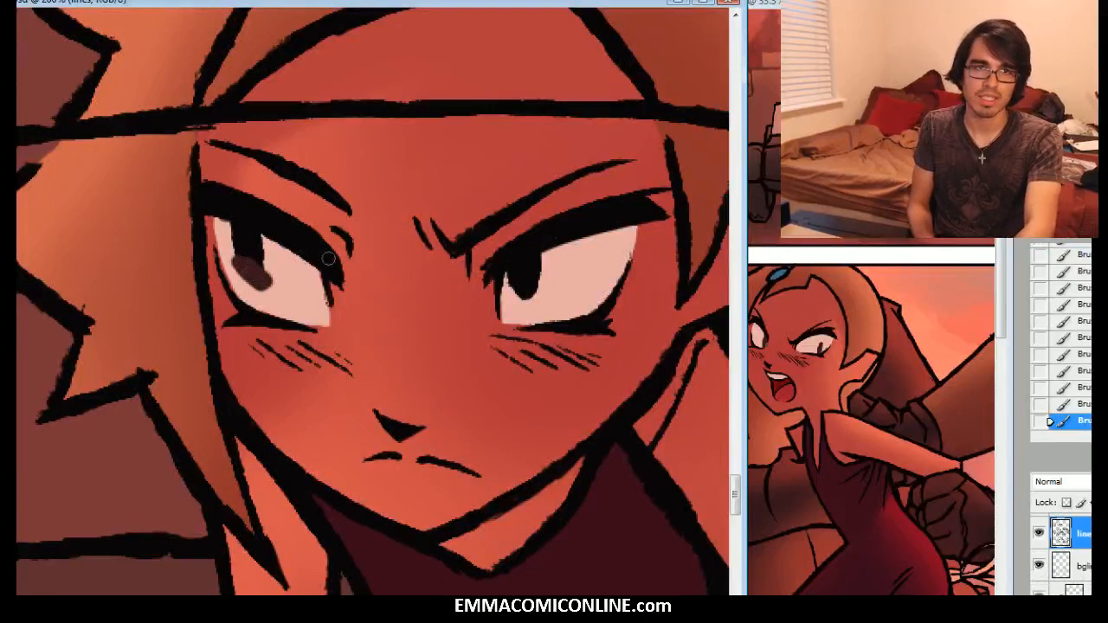
key("ctrl+alt+z")
key("ctrl+alt+z")
key("ctrl+shift+z")
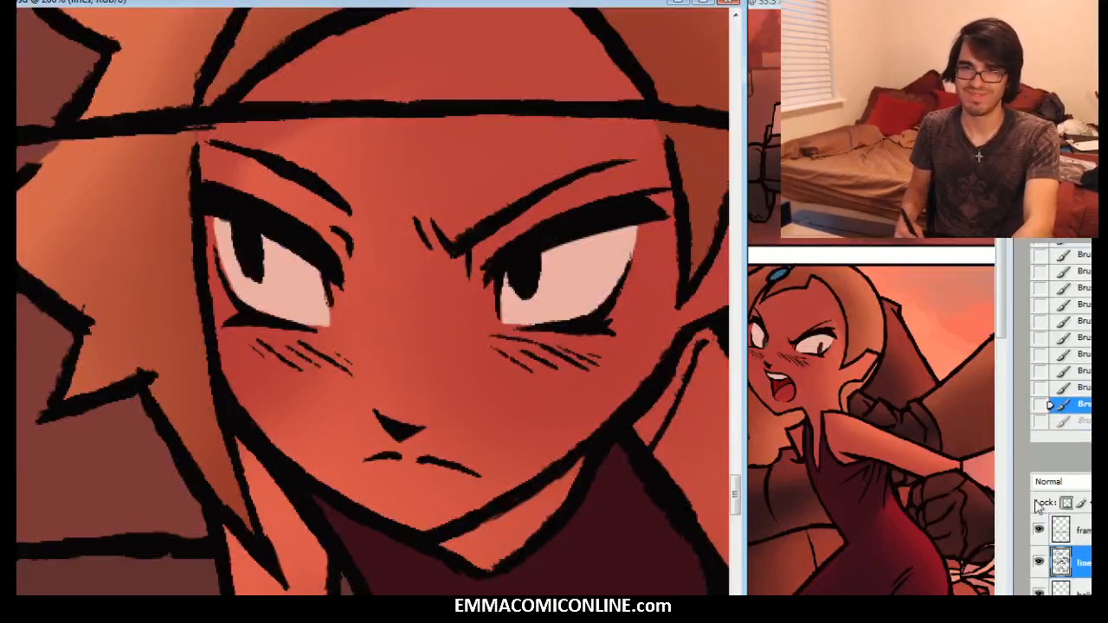
left_click_drag(245, 268, 240, 249)
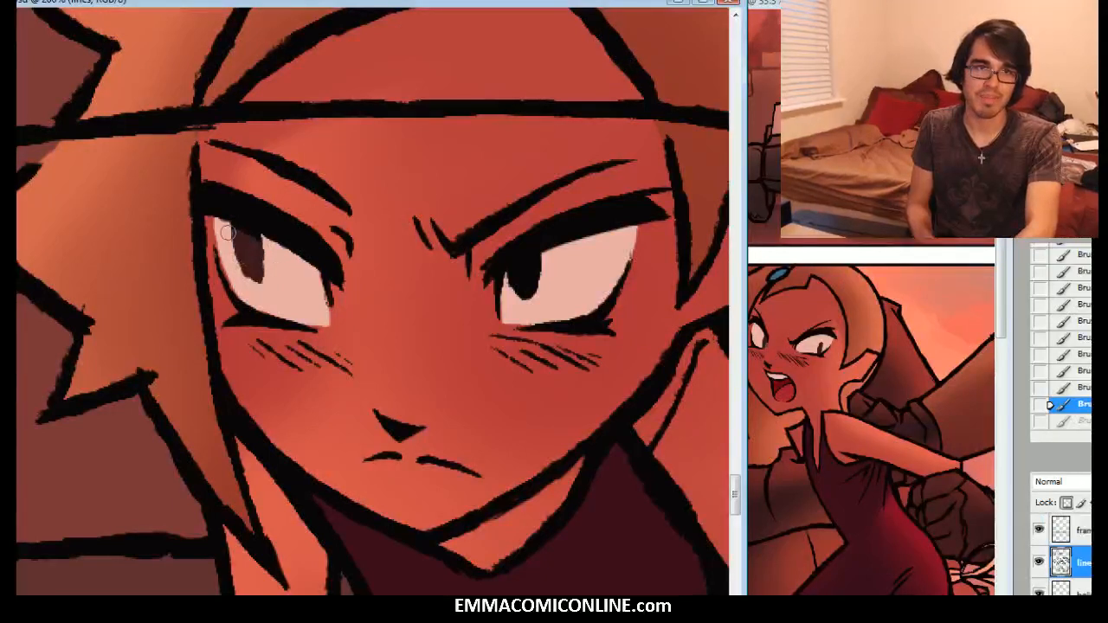
key("ctrl+shift+z")
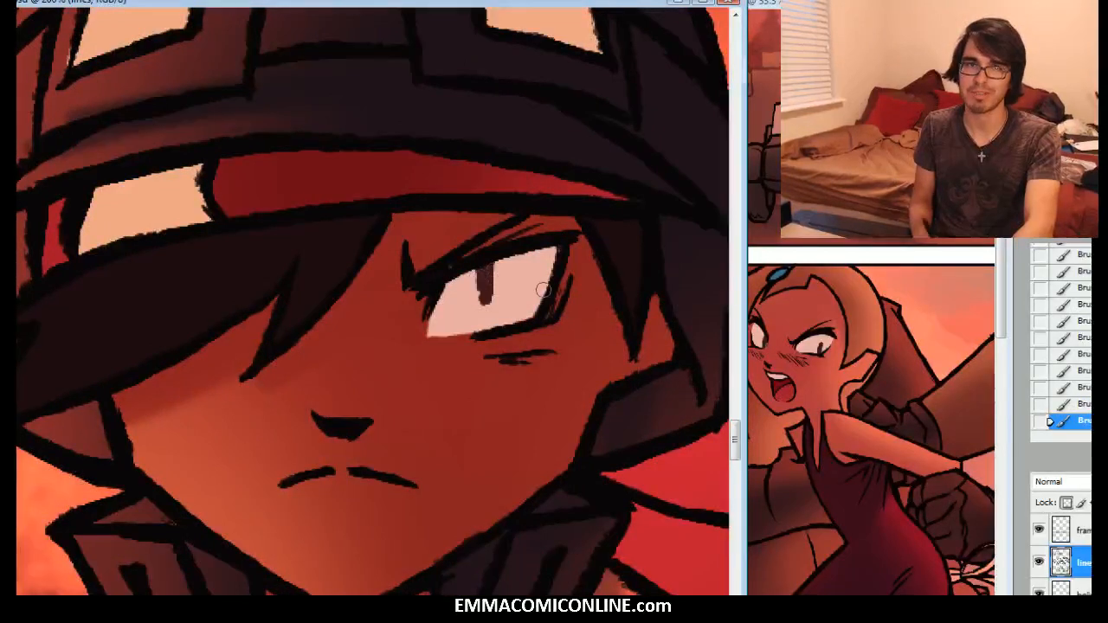
Step: Recolor the pupil lines of the wide-eyed close-up face in the inset panel with the same dark red-brown
key("ctrl+minus")
key("ctrl+minus")
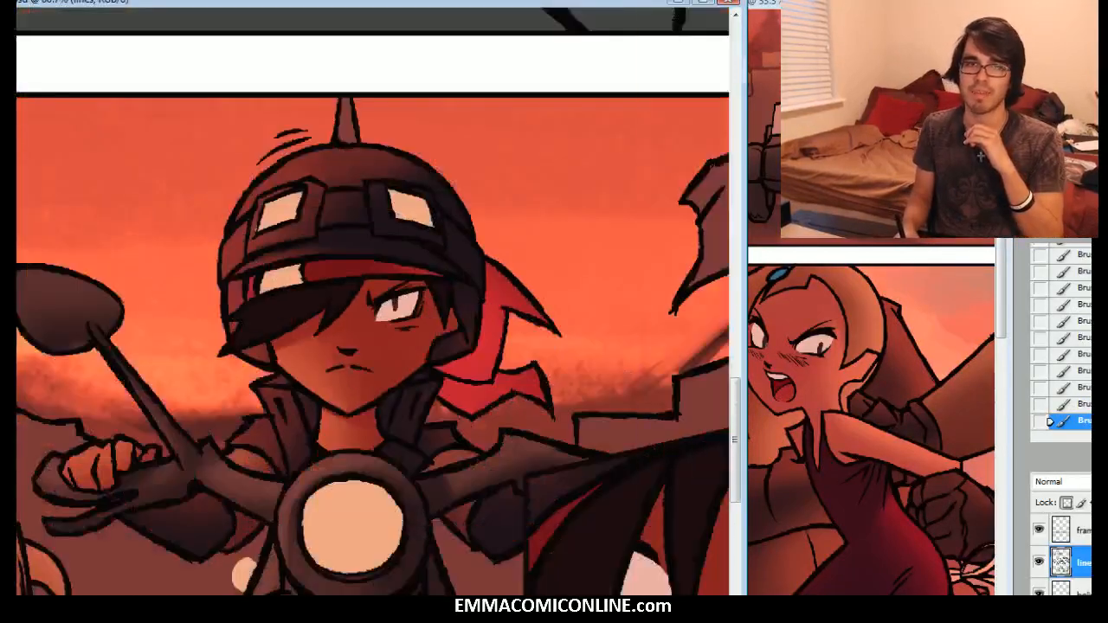
key("ctrl+minus")
key("ctrl+minus")
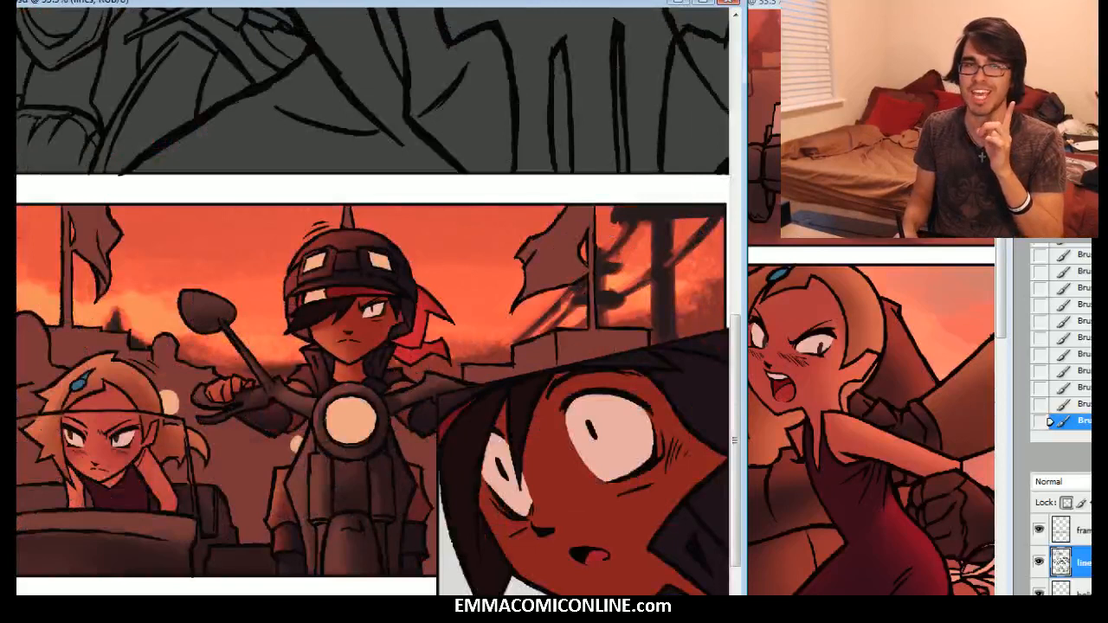
left_click_drag(373, 380, 458, 360)
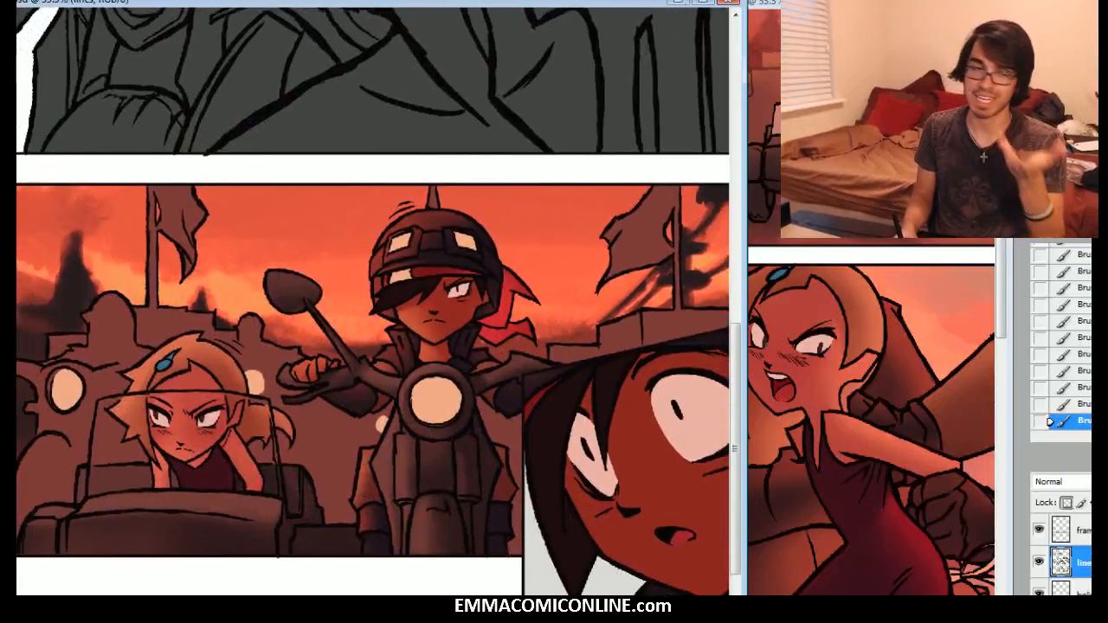
key("ctrl+plus")
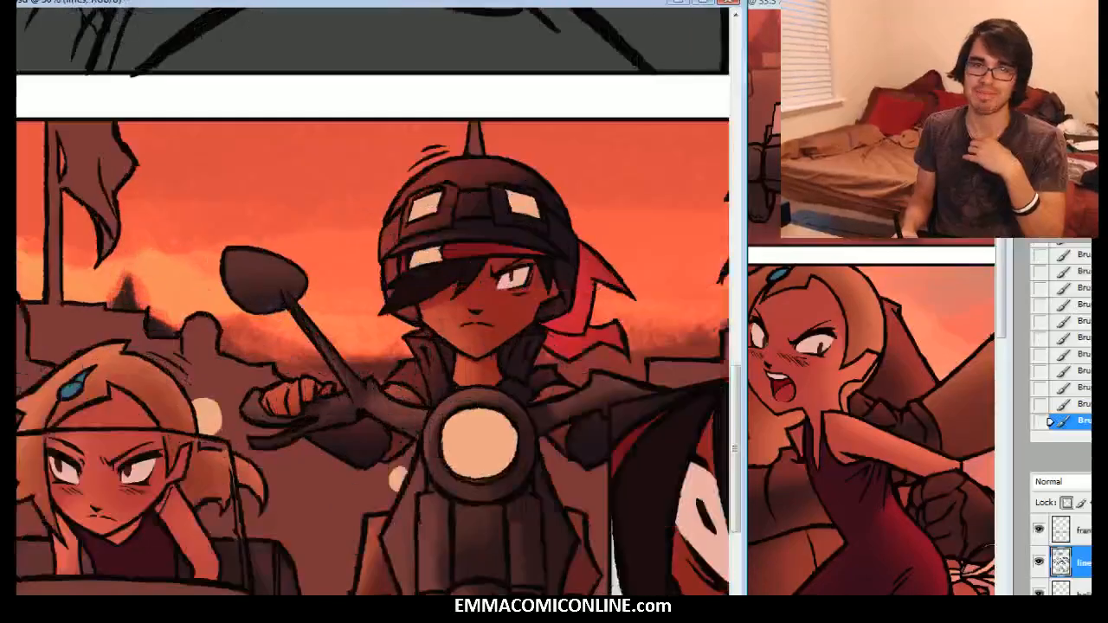
left_click_drag(372, 355, 235, 247)
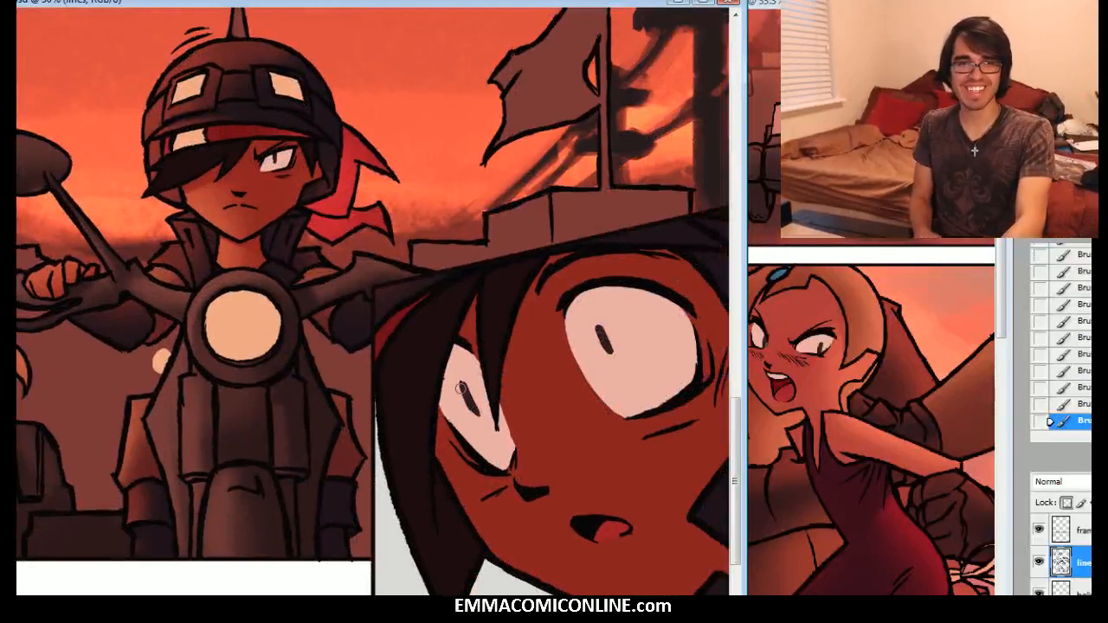
Step: Maximize the page 21 window and examine the recolored eyes and hair glow across the bottom panels
key("ctrl+minus")
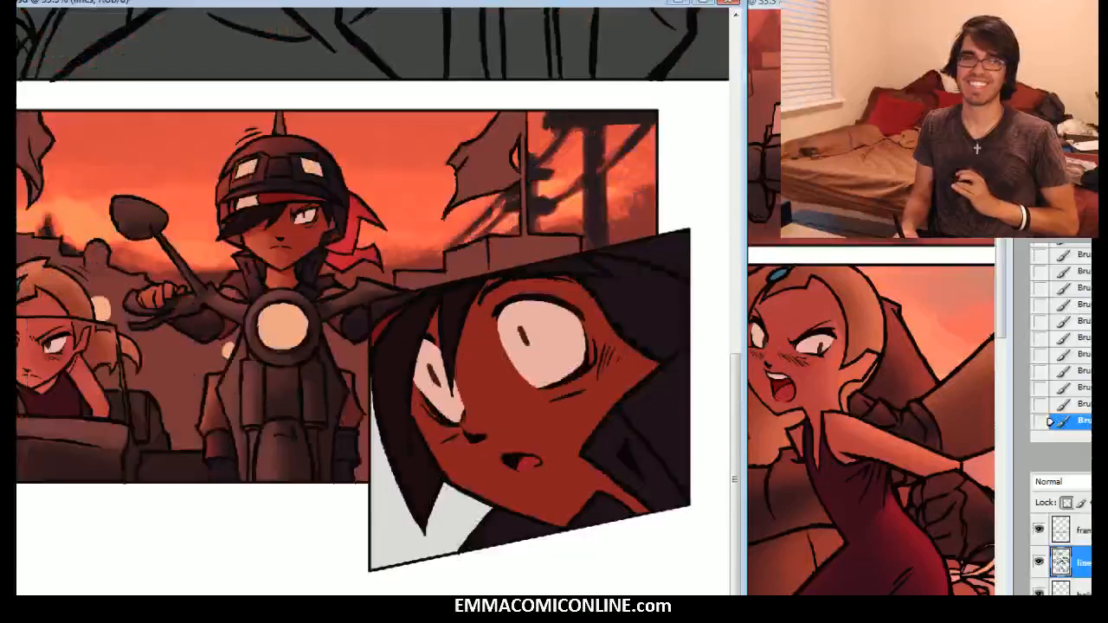
left_click_drag(372, 346, 464, 353)
key("ctrl+minus")
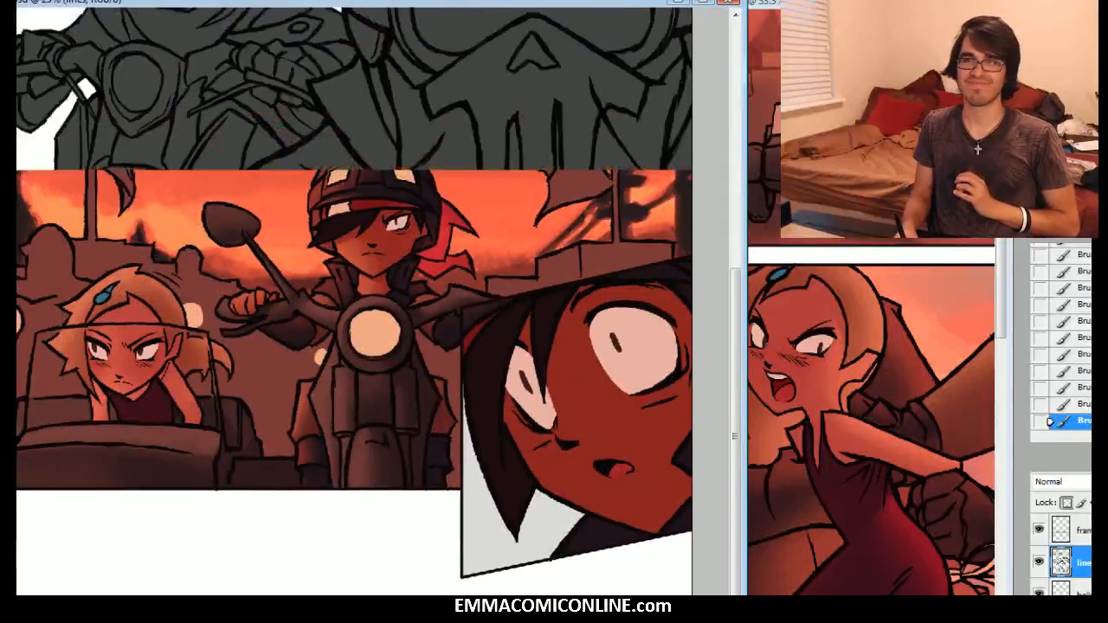
left_click(706, 4)
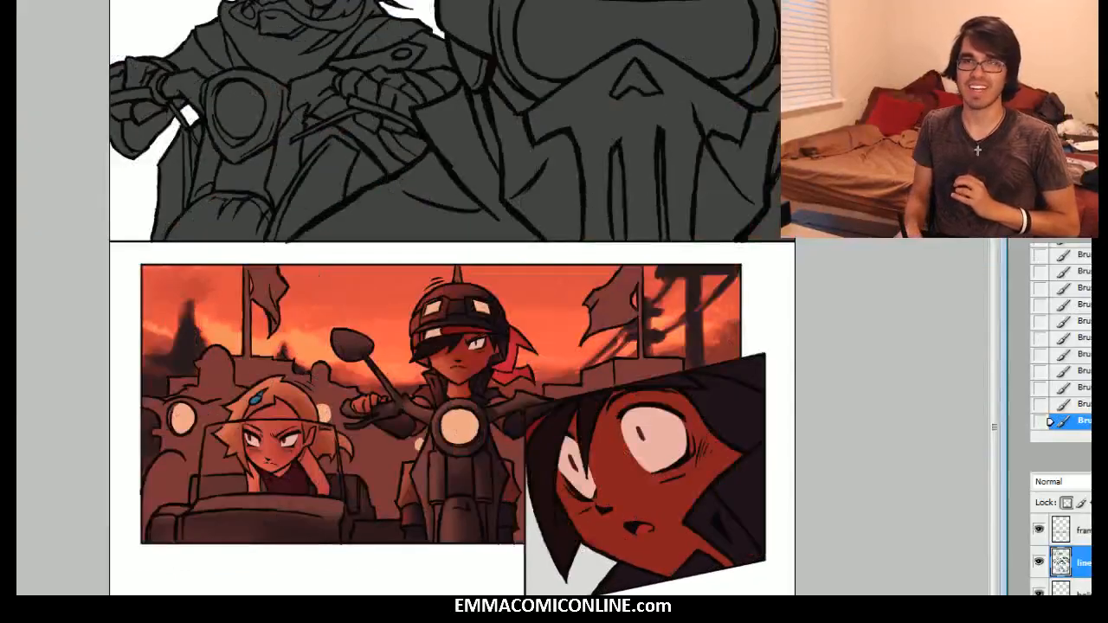
key("ctrl+plus")
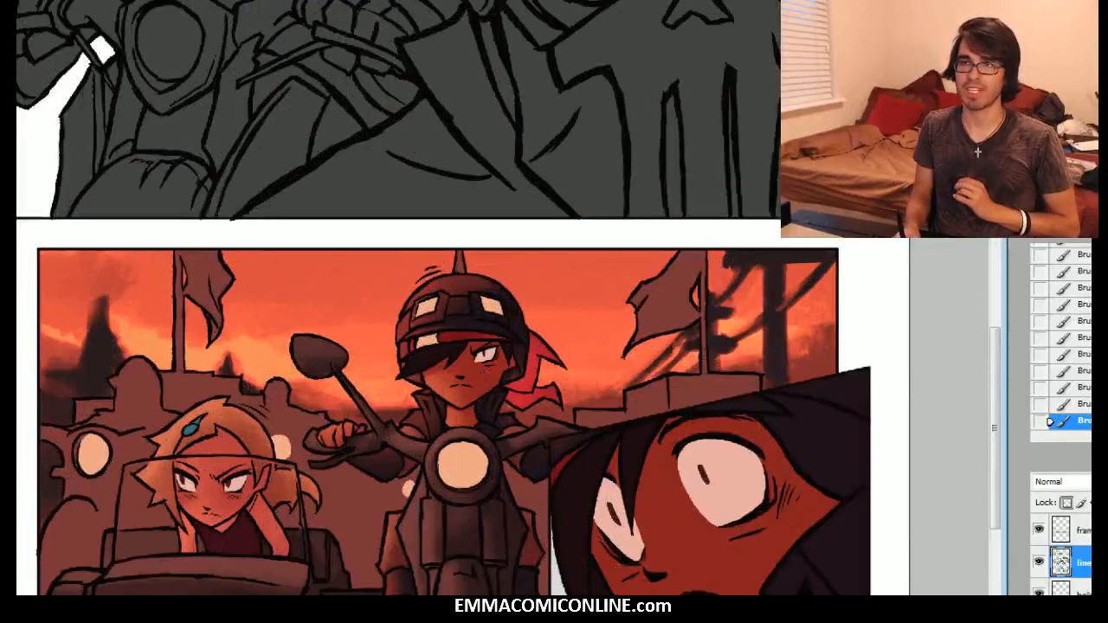
key("ctrl+plus")
left_click_drag(439, 545, 605, 354)
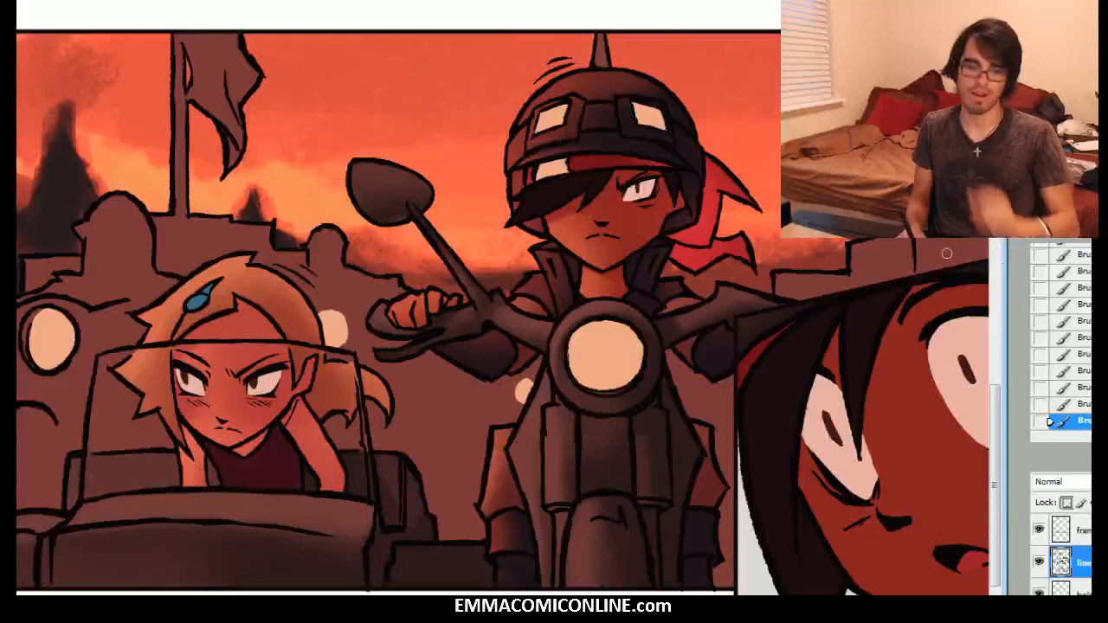
Step: Compare the colored panel with the page's opening history snapshot, and return to the latest brush state
scroll(1060, 337, "up", 5)
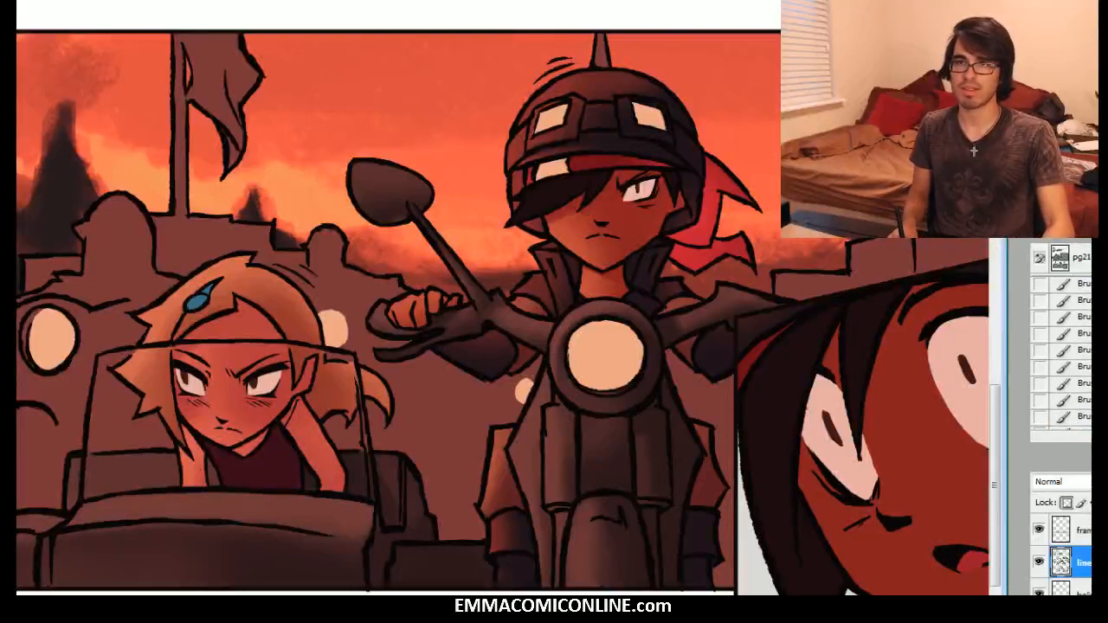
left_click(1058, 258)
scroll(1060, 338, "down", 5)
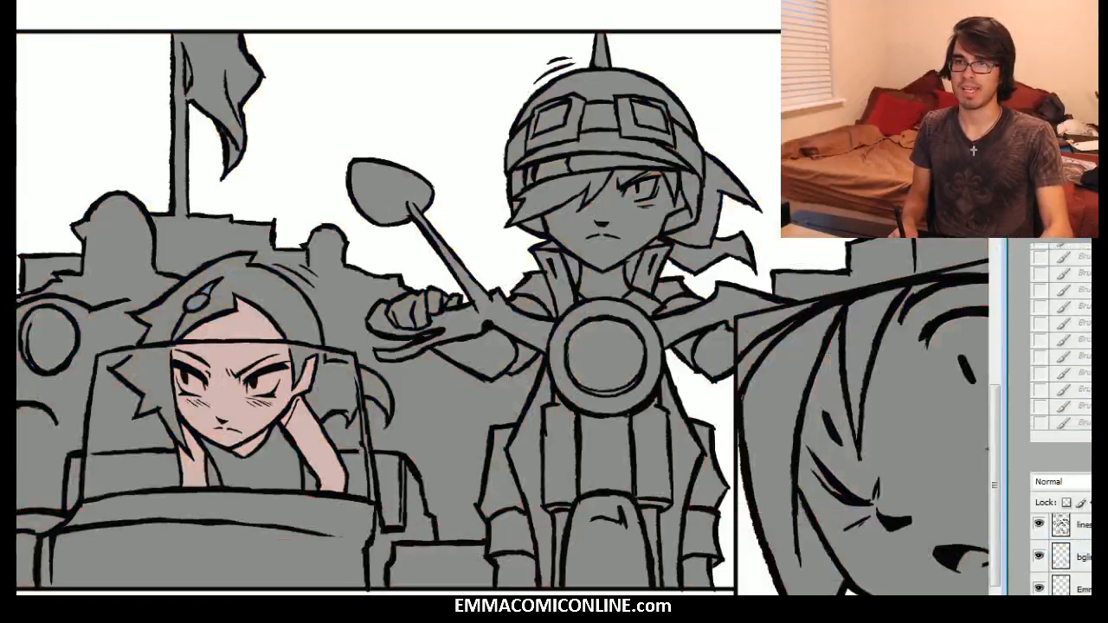
left_click(1073, 420)
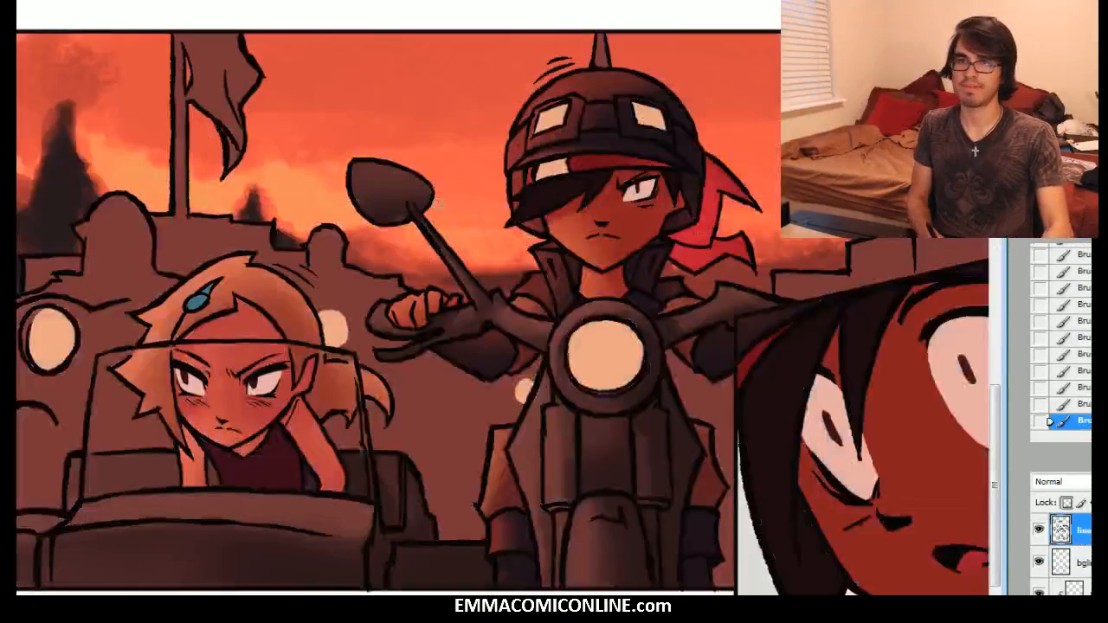